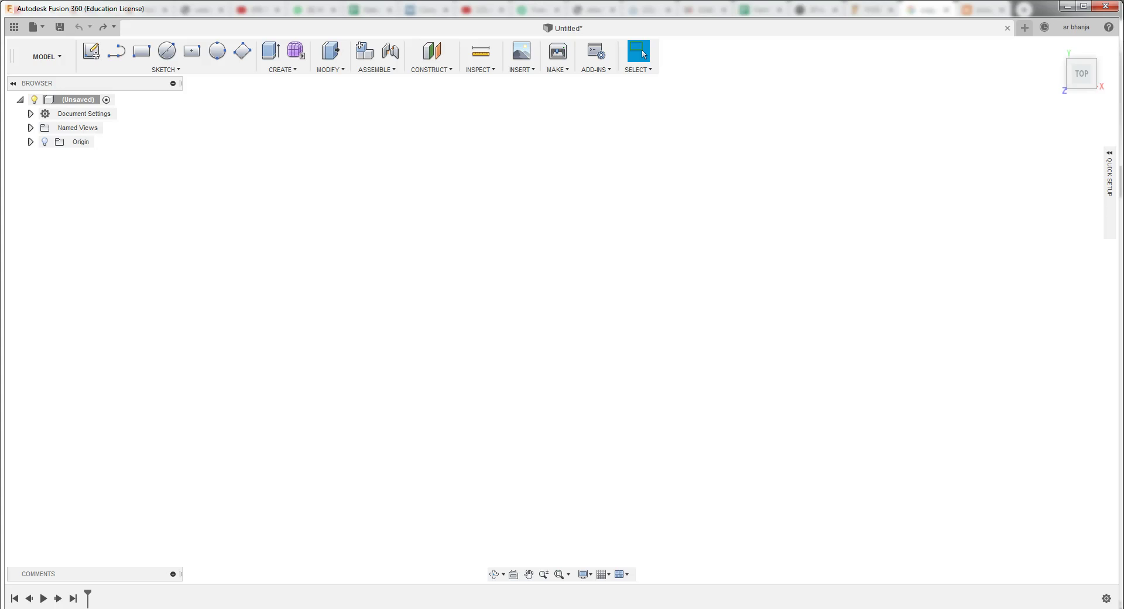
Start Sketch1 on the XY plane with a rectangle cornered at the origin
{"action": "key", "text": "r"}
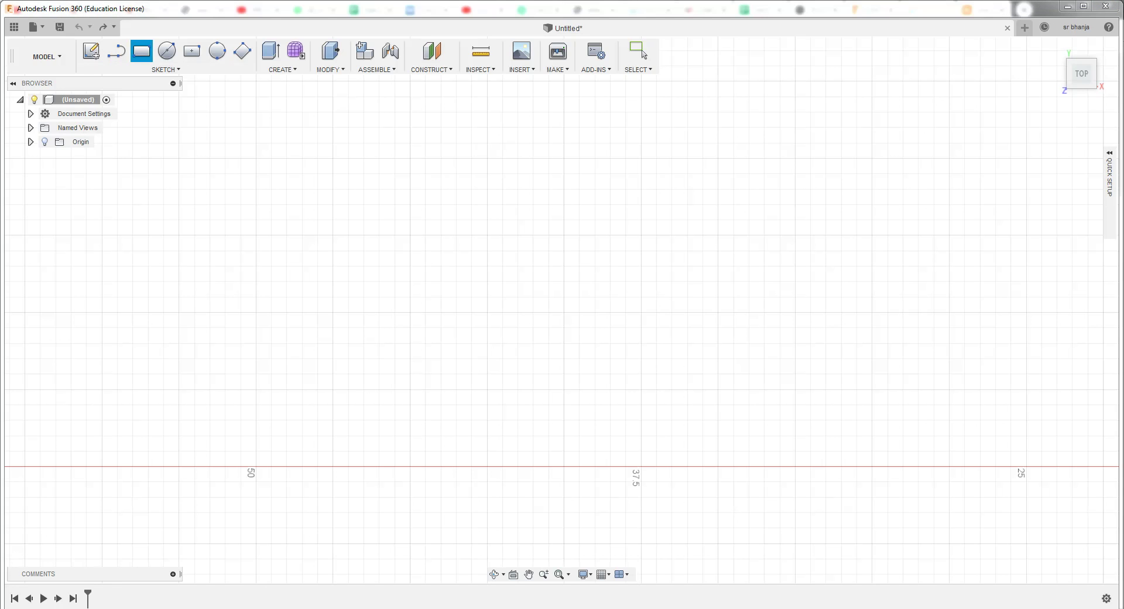
{"action": "left_click", "coordinate": [546, 310]}
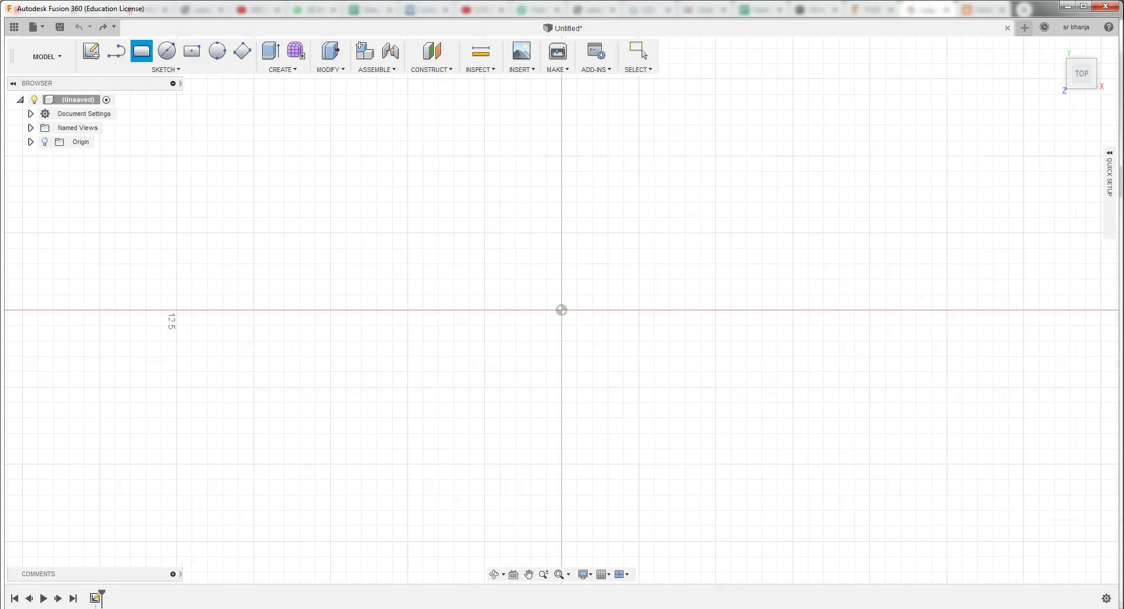
{"action": "left_click", "coordinate": [562, 310]}
{"action": "scroll", "coordinate": [345, 358], "scroll_direction": "down", "scroll_amount": 2}
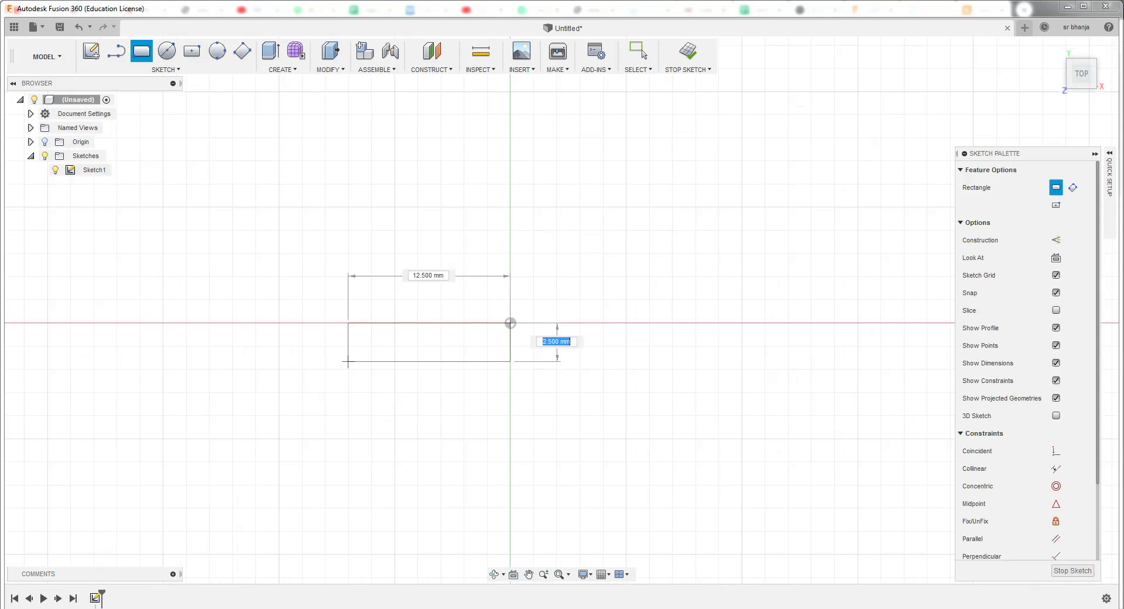
{"action": "scroll", "coordinate": [337, 358], "scroll_direction": "down", "scroll_amount": 2}
{"action": "scroll", "coordinate": [331, 358], "scroll_direction": "down", "scroll_amount": 2}
{"action": "scroll", "coordinate": [334, 351], "scroll_direction": "down", "scroll_amount": 2}
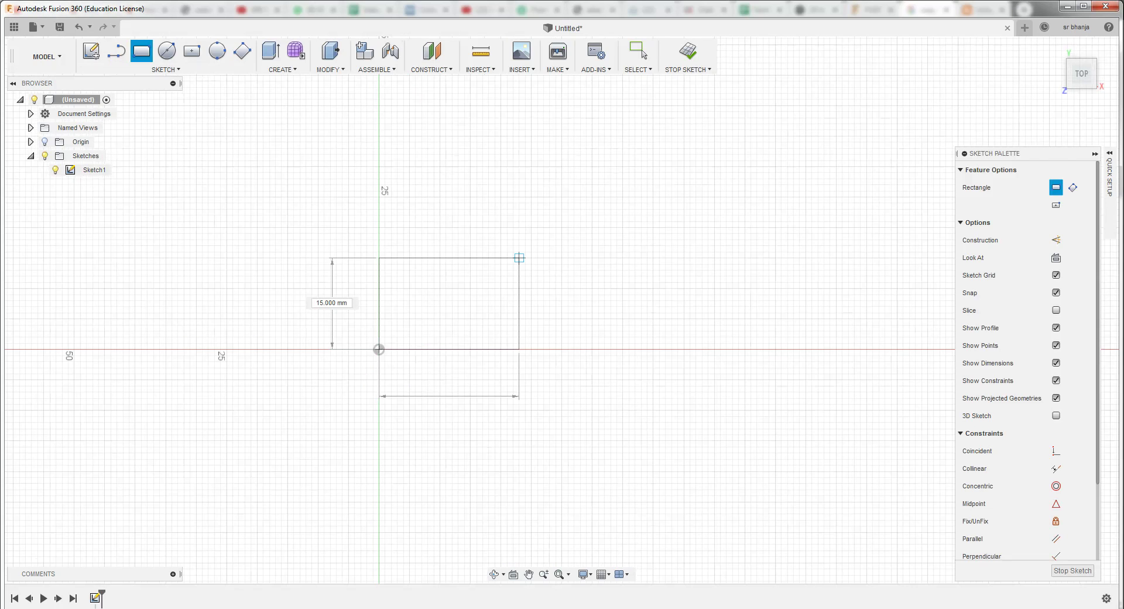
{"action": "scroll", "coordinate": [585, 246], "scroll_direction": "up", "scroll_amount": 4}
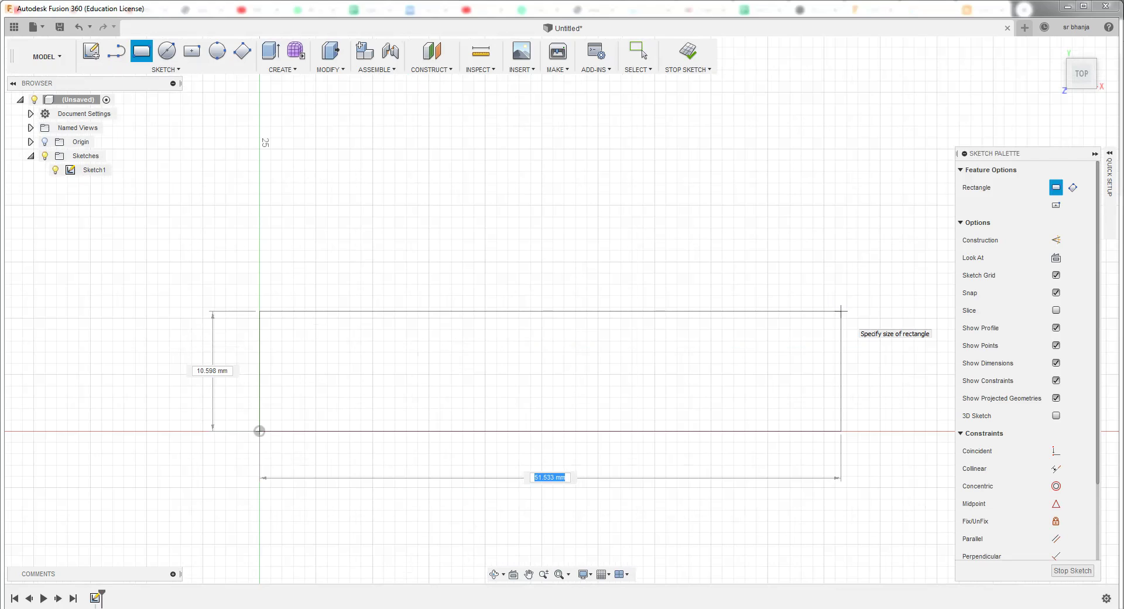
Size the rectangle 160 × 25 mm and finish Sketch1
{"action": "type", "text": "160"}
{"action": "key", "text": "Tab"}
{"action": "type", "text": "10"}
{"action": "key", "text": "Return"}
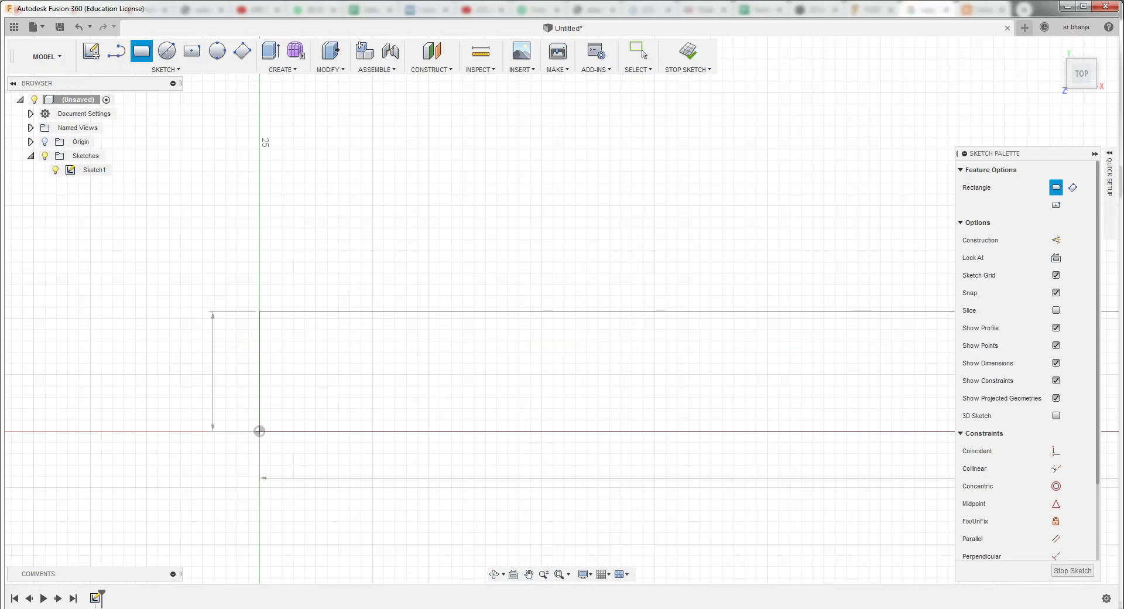
{"action": "left_click", "coordinate": [642, 54]}
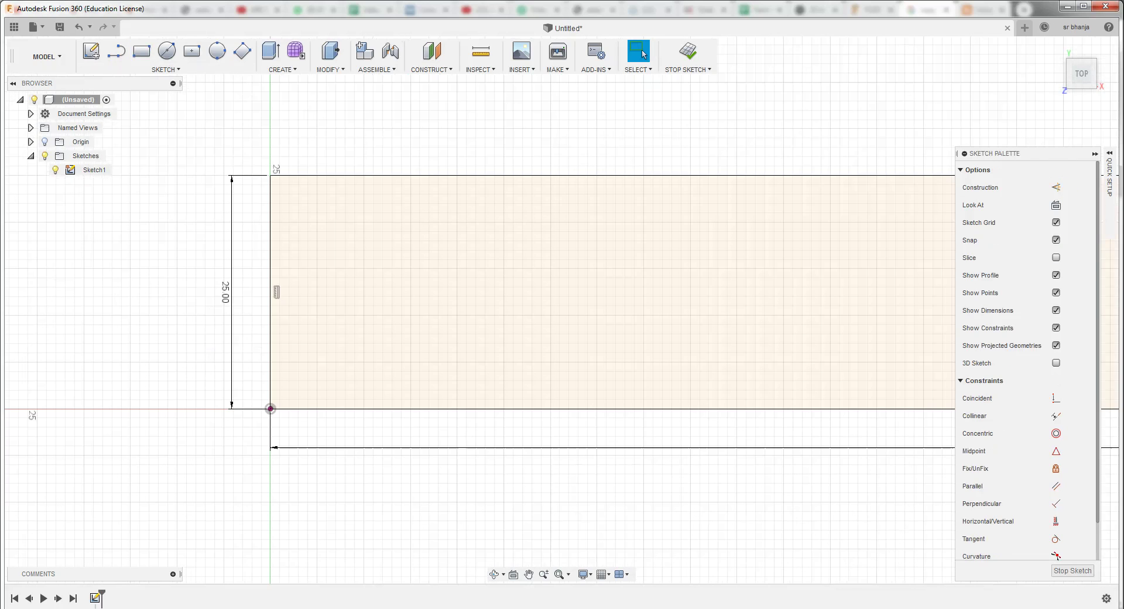
{"action": "scroll", "coordinate": [186, 295], "scroll_direction": "down", "scroll_amount": 2}
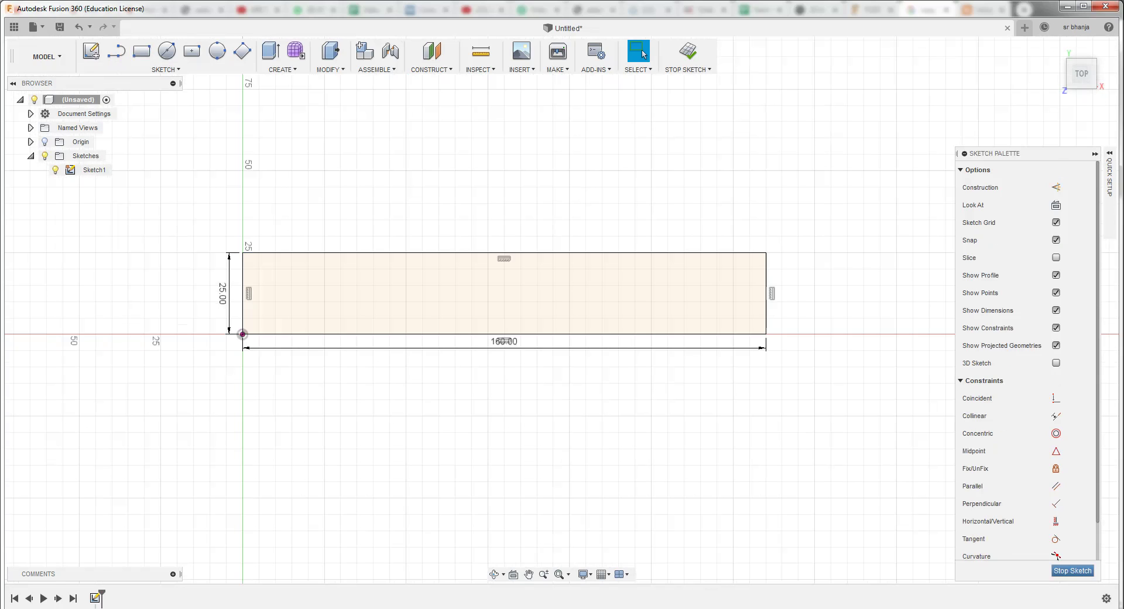
{"action": "left_click", "coordinate": [1072, 570]}
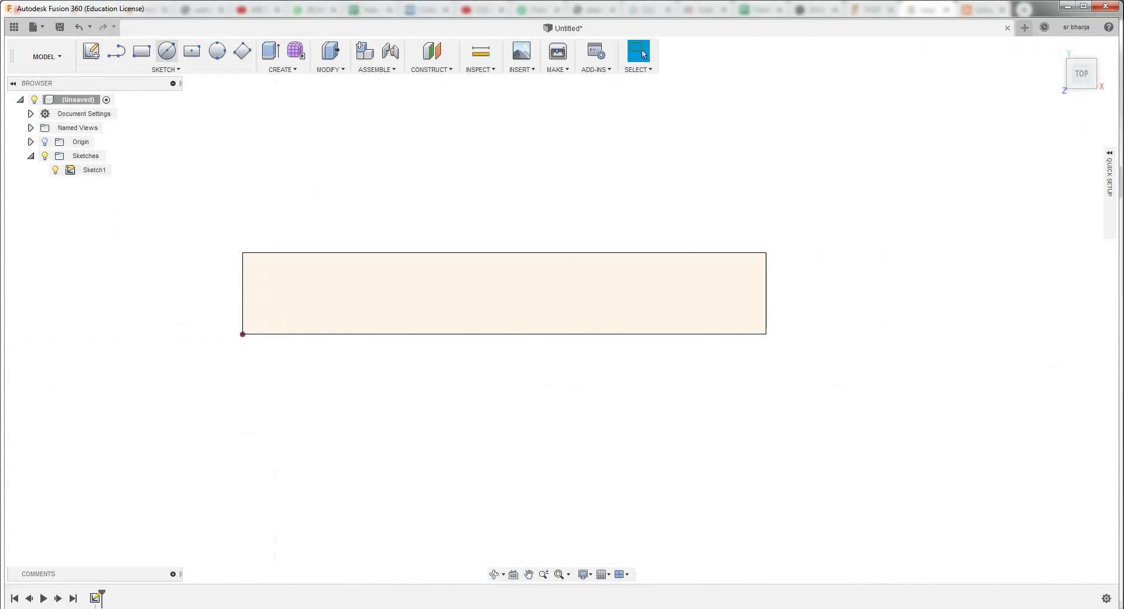
Create Sketch2 on the XY plane and finish it without drawing anything
{"action": "key", "text": "l"}
{"action": "left_click", "coordinate": [273, 301]}
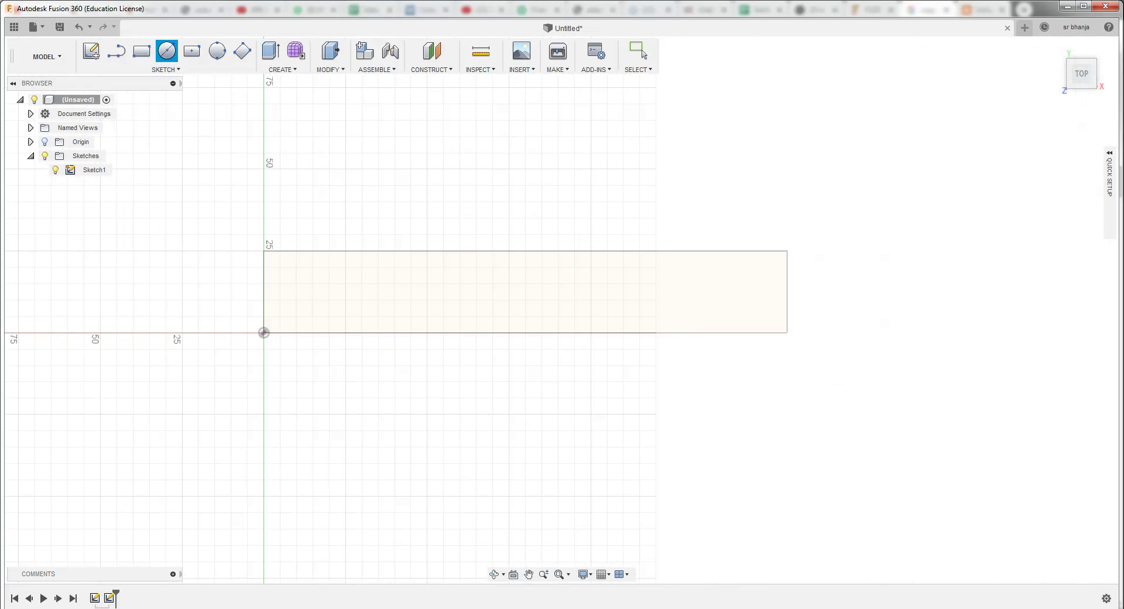
{"action": "scroll", "coordinate": [498, 343], "scroll_direction": "down", "scroll_amount": 3}
{"action": "scroll", "coordinate": [492, 344], "scroll_direction": "down", "scroll_amount": 2}
{"action": "scroll", "coordinate": [768, 274], "scroll_direction": "up", "scroll_amount": 5}
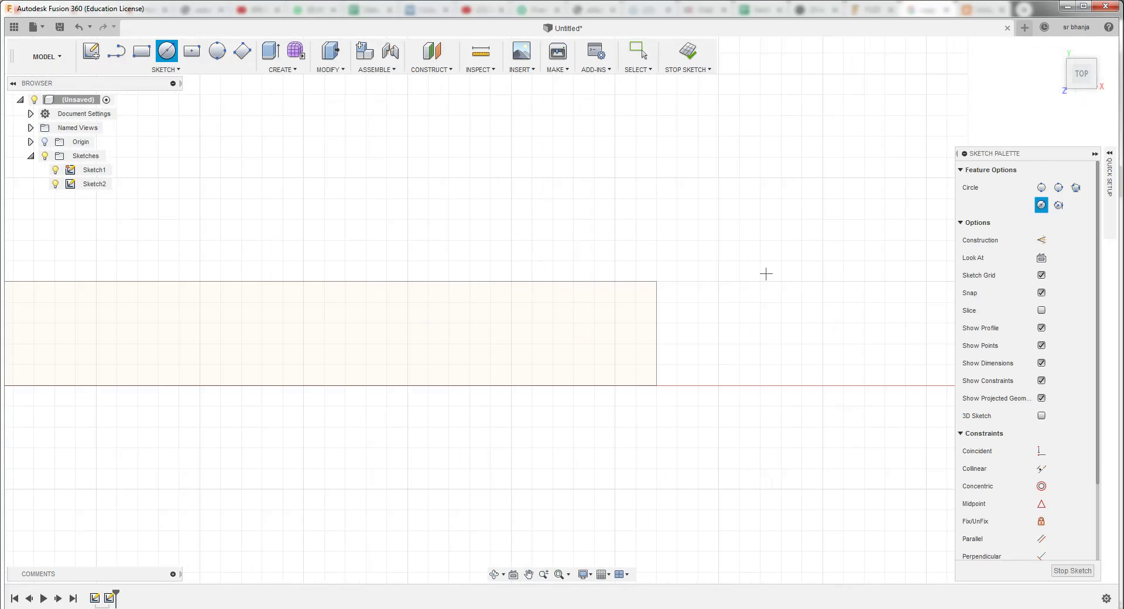
{"action": "scroll", "coordinate": [722, 265], "scroll_direction": "up", "scroll_amount": 1}
{"action": "scroll", "coordinate": [648, 299], "scroll_direction": "up", "scroll_amount": 2}
{"action": "scroll", "coordinate": [569, 216], "scroll_direction": "up", "scroll_amount": 1}
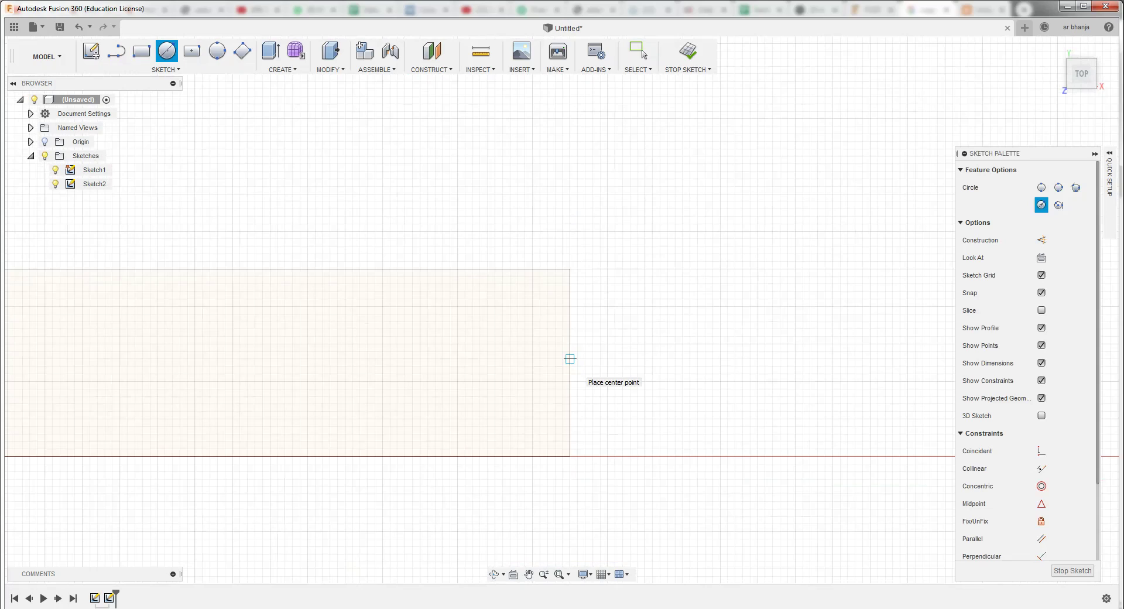
{"action": "scroll", "coordinate": [570, 359], "scroll_direction": "up", "scroll_amount": 2}
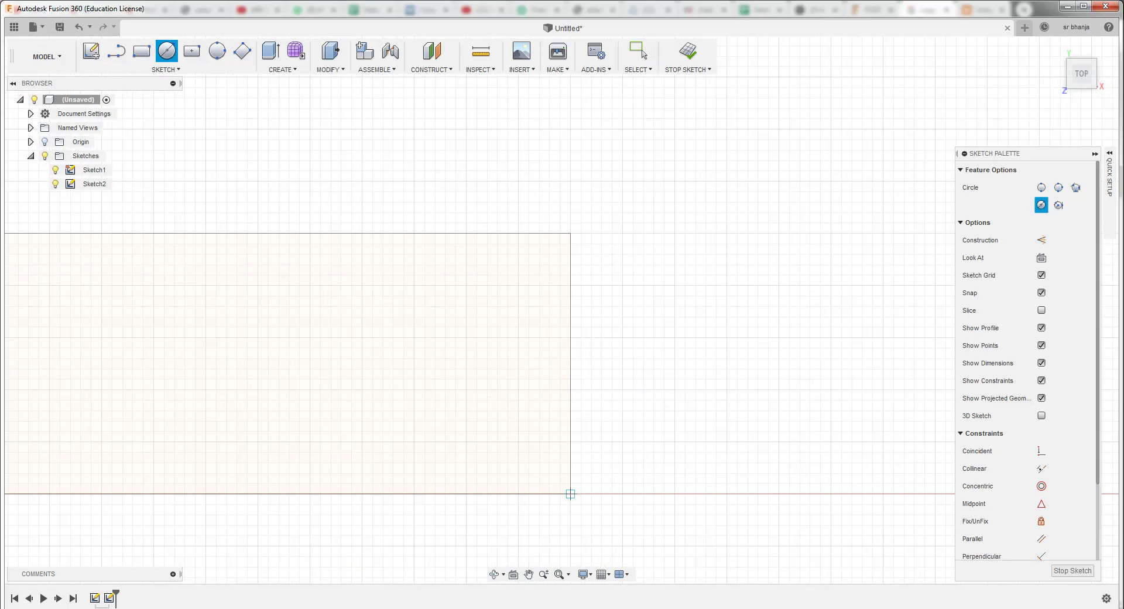
{"action": "left_click", "coordinate": [1073, 570]}
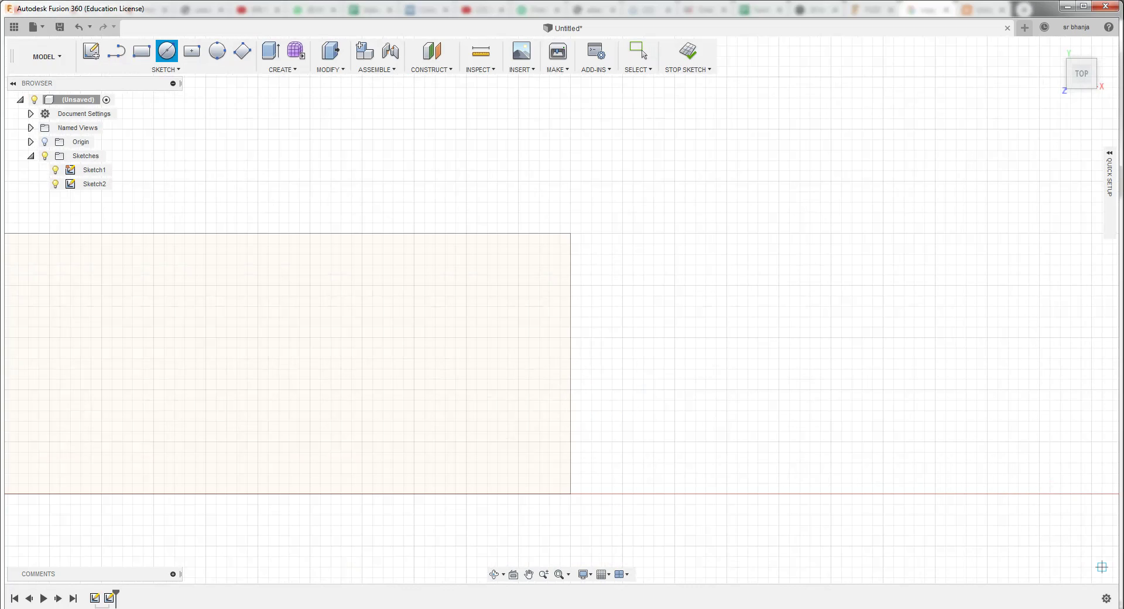
{"action": "left_click", "coordinate": [688, 51]}
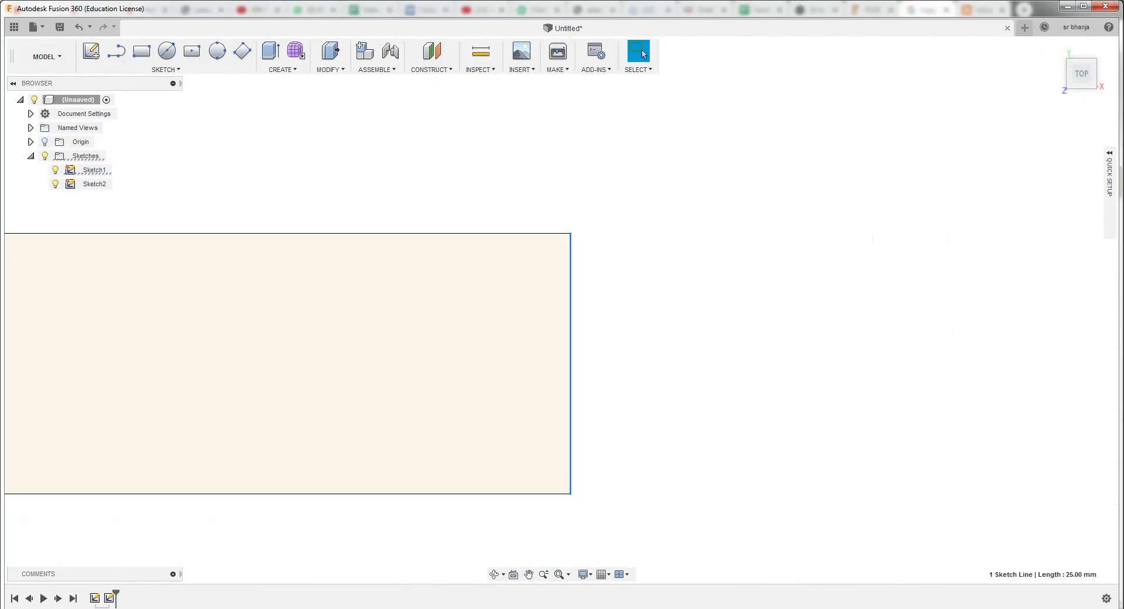
Back in Sketch1, draw a Ø25 mm circle centred on the rectangle's right-edge midpoint
{"action": "key", "text": "ctrl+z"}
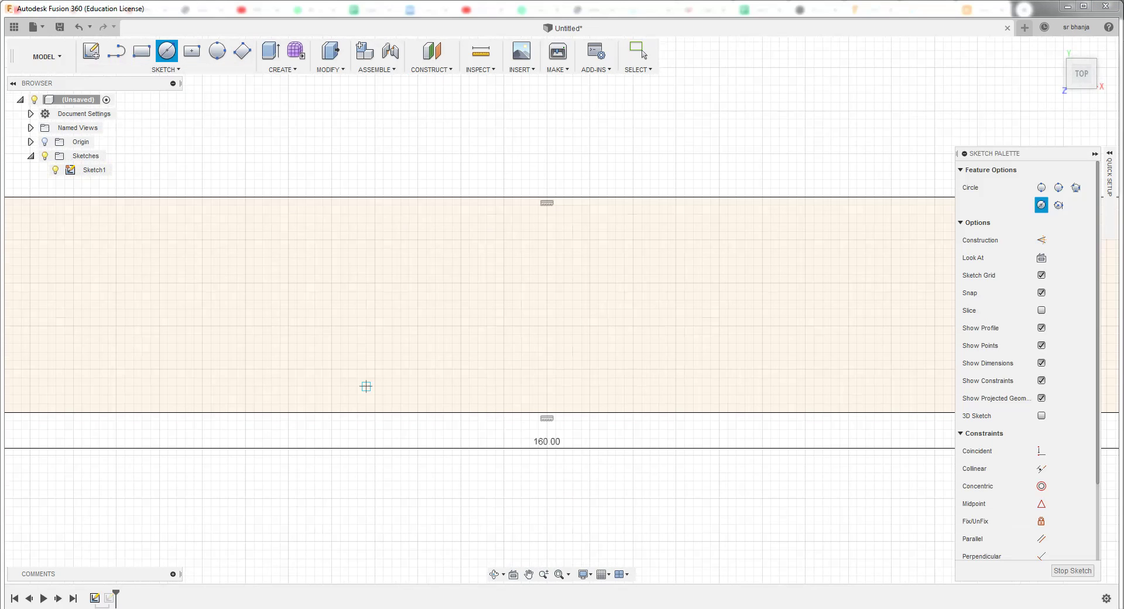
{"action": "scroll", "coordinate": [309, 386], "scroll_direction": "down", "scroll_amount": 2}
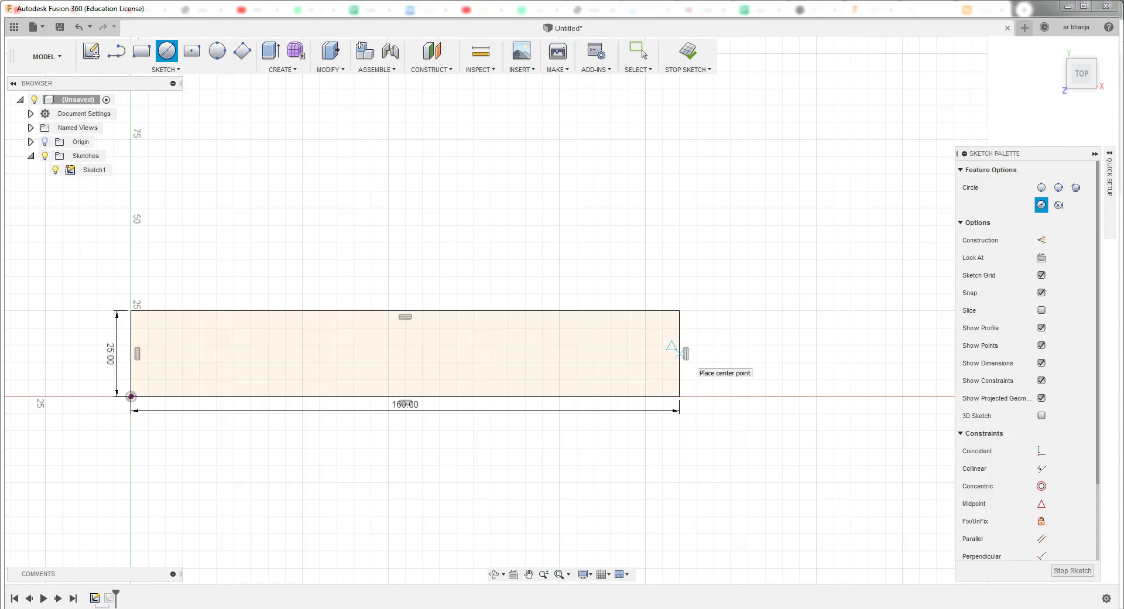
{"action": "scroll", "coordinate": [676, 354], "scroll_direction": "up", "scroll_amount": 3}
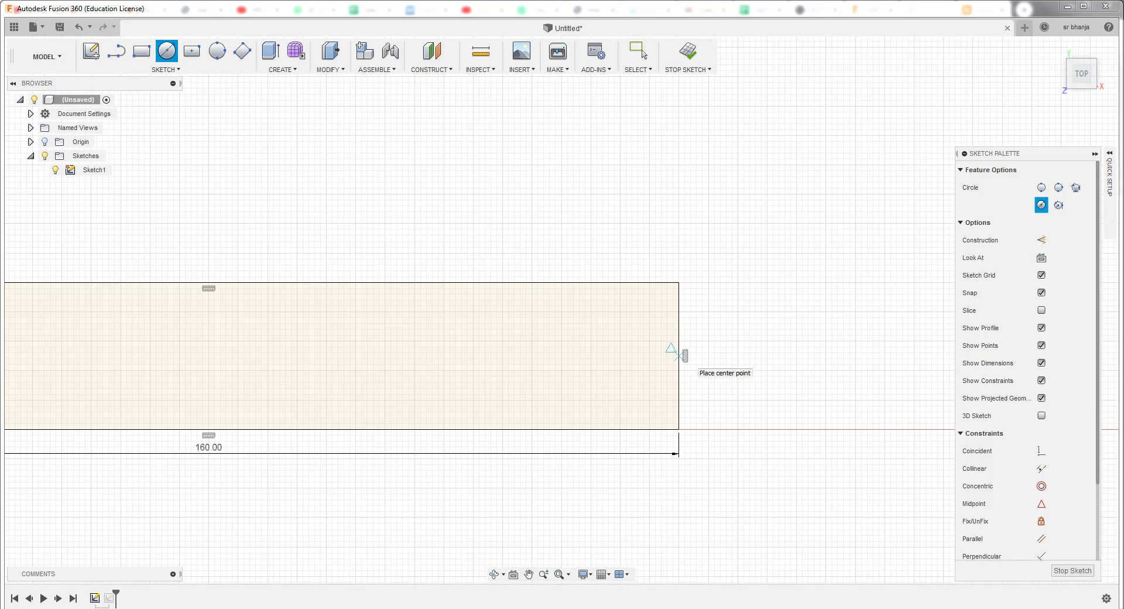
{"action": "left_click", "coordinate": [679, 355]}
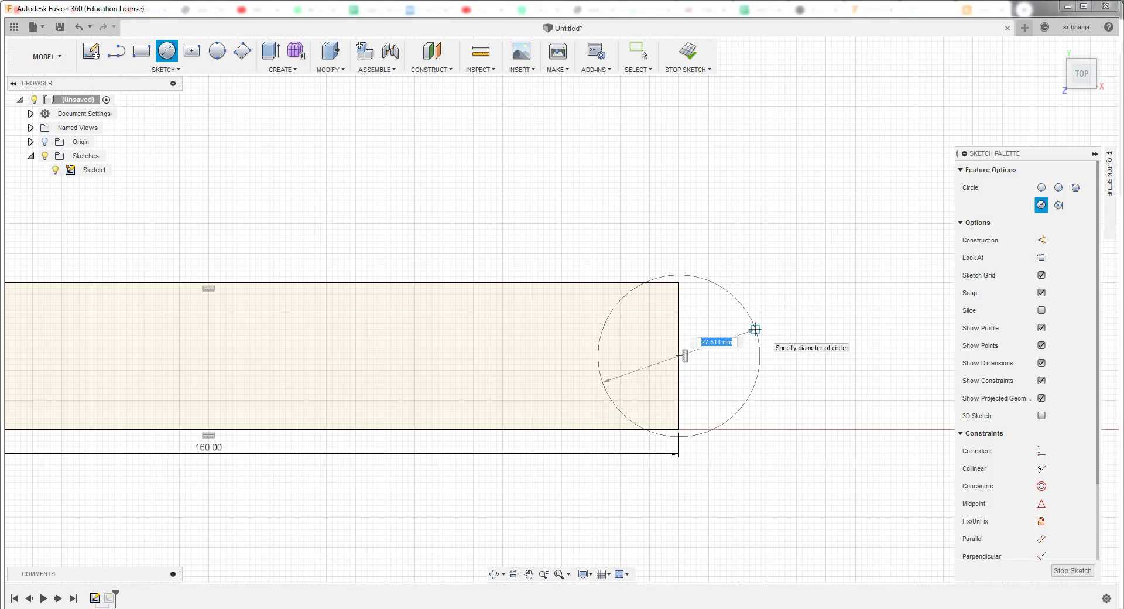
{"action": "type", "text": "25"}
{"action": "key", "text": "Return"}
{"action": "left_click", "coordinate": [644, 54]}
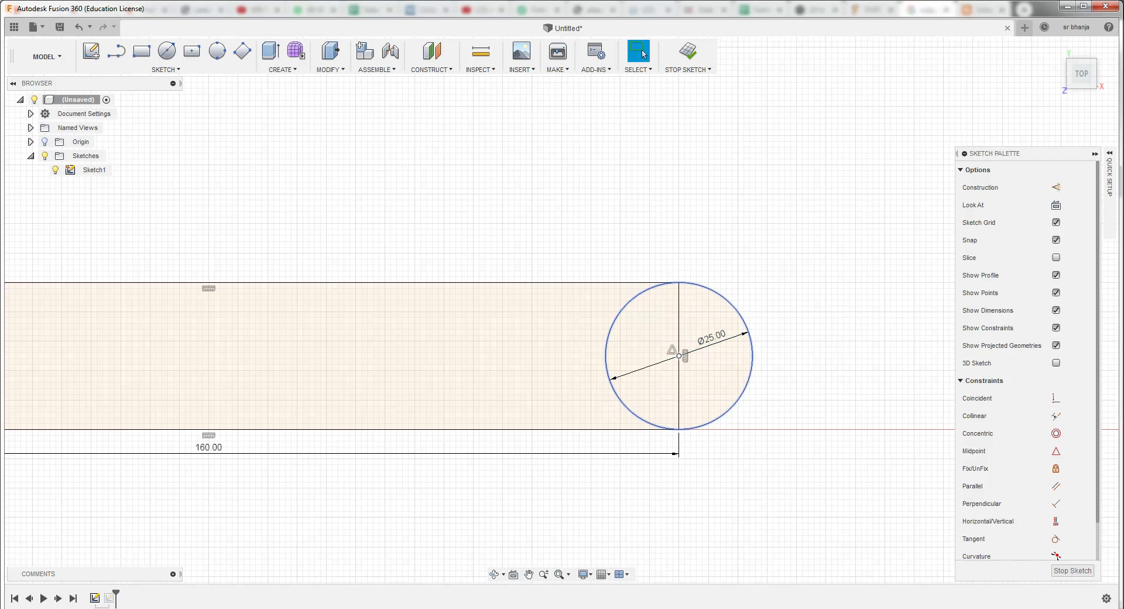
Add a small circle at the centre of the Ø25 circle
{"action": "left_click", "coordinate": [283, 69]}
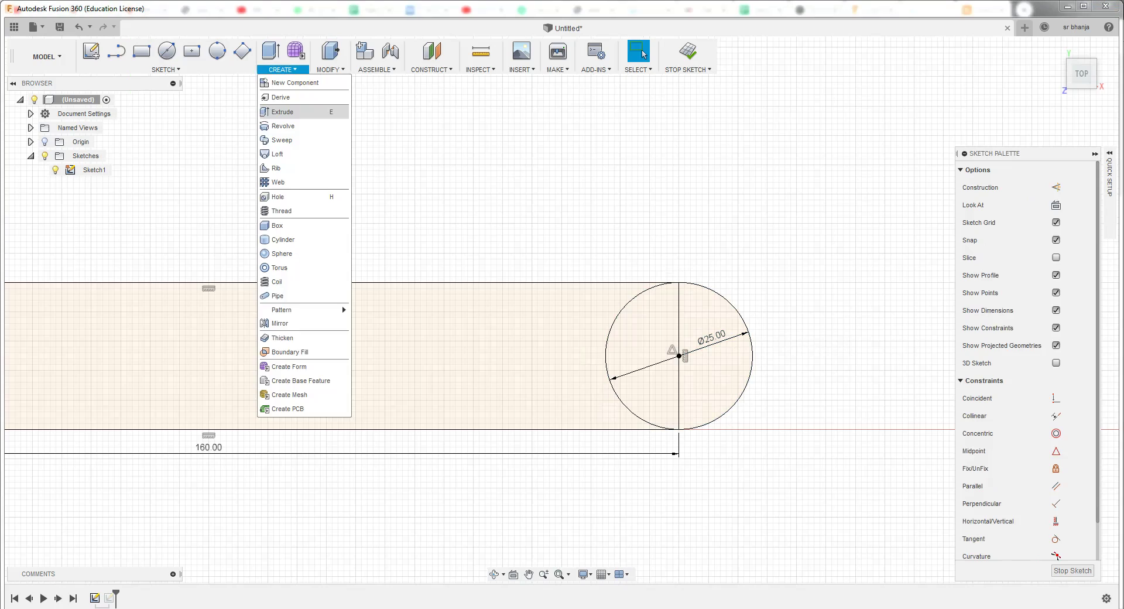
{"action": "left_click", "coordinate": [216, 51]}
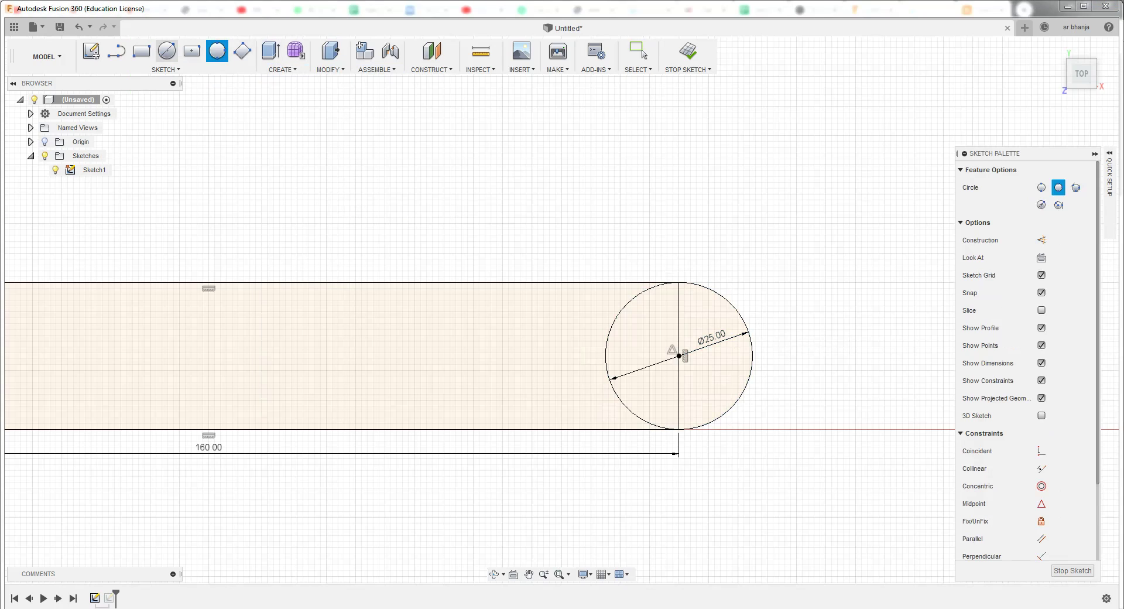
{"action": "left_click", "coordinate": [166, 51]}
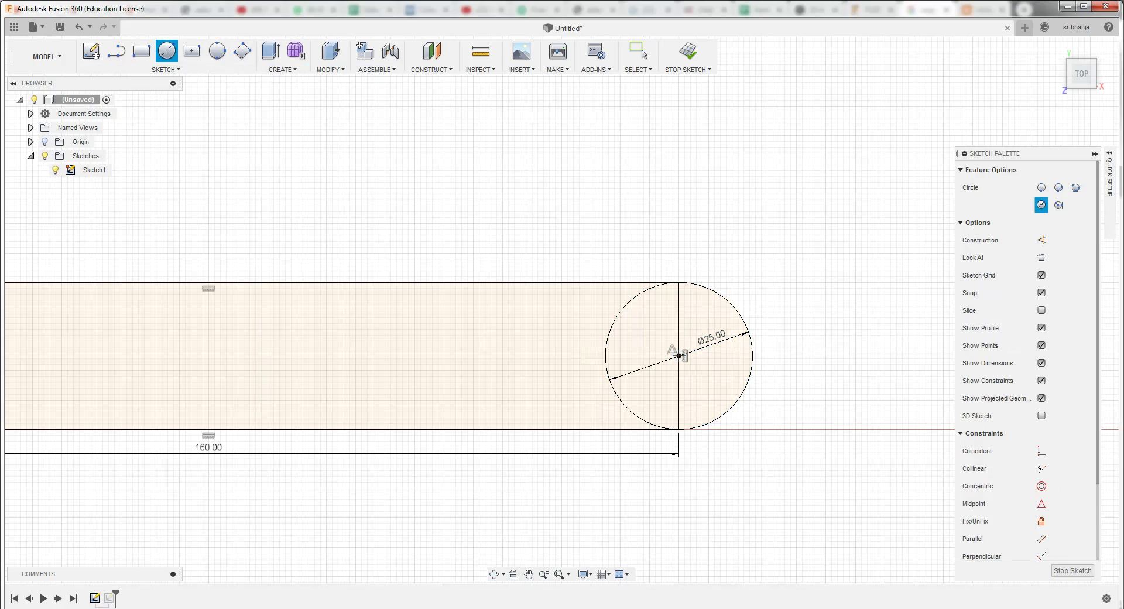
{"action": "left_click", "coordinate": [679, 356]}
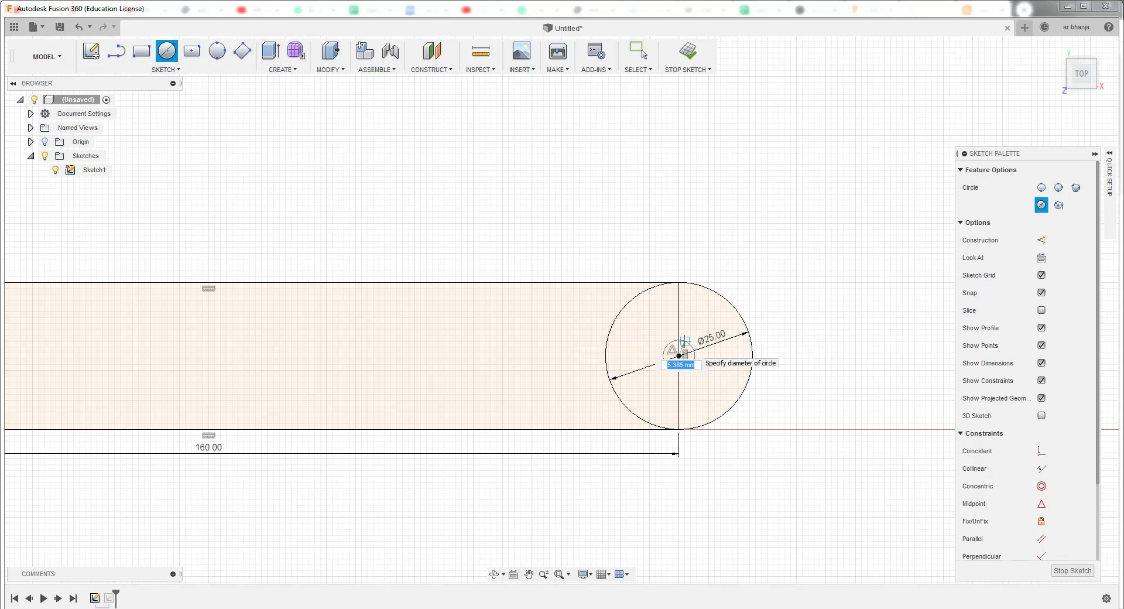
{"action": "key", "text": "Escape"}
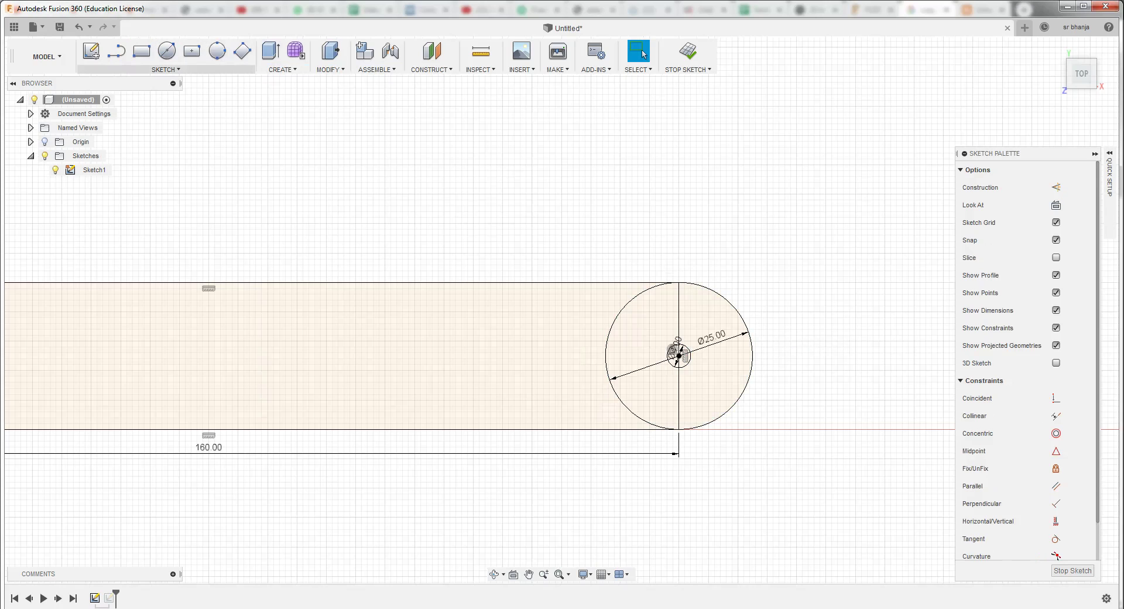
{"action": "left_click", "coordinate": [166, 69]}
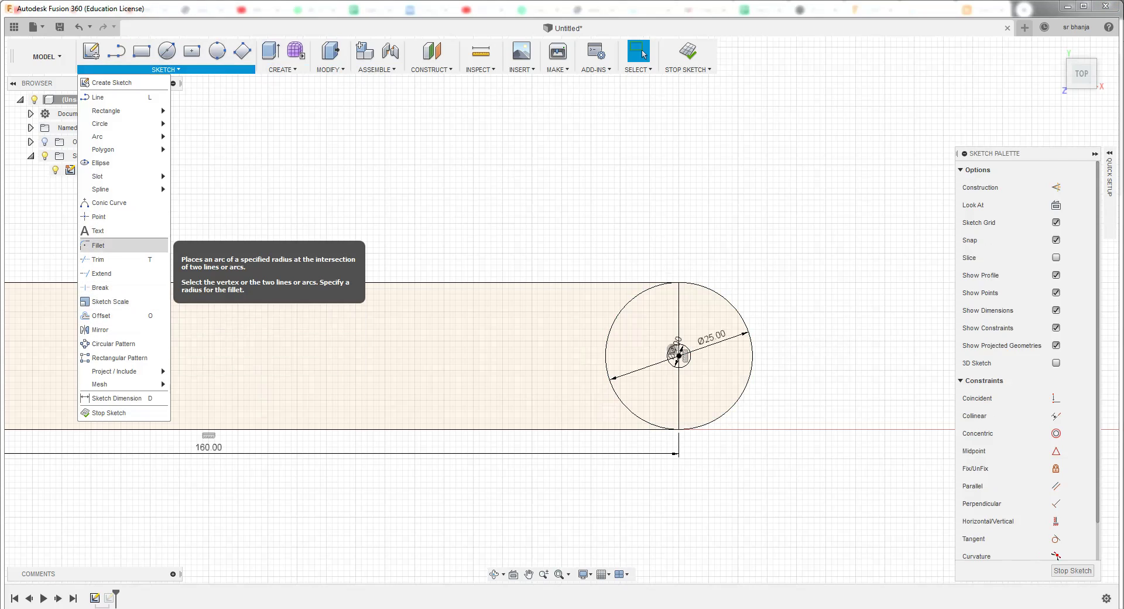
Trim the circle's inner left arc and both right-edge pieces into a rounded end, then finish the sketch
{"action": "left_click", "coordinate": [111, 260]}
{"action": "left_click", "coordinate": [607, 357]}
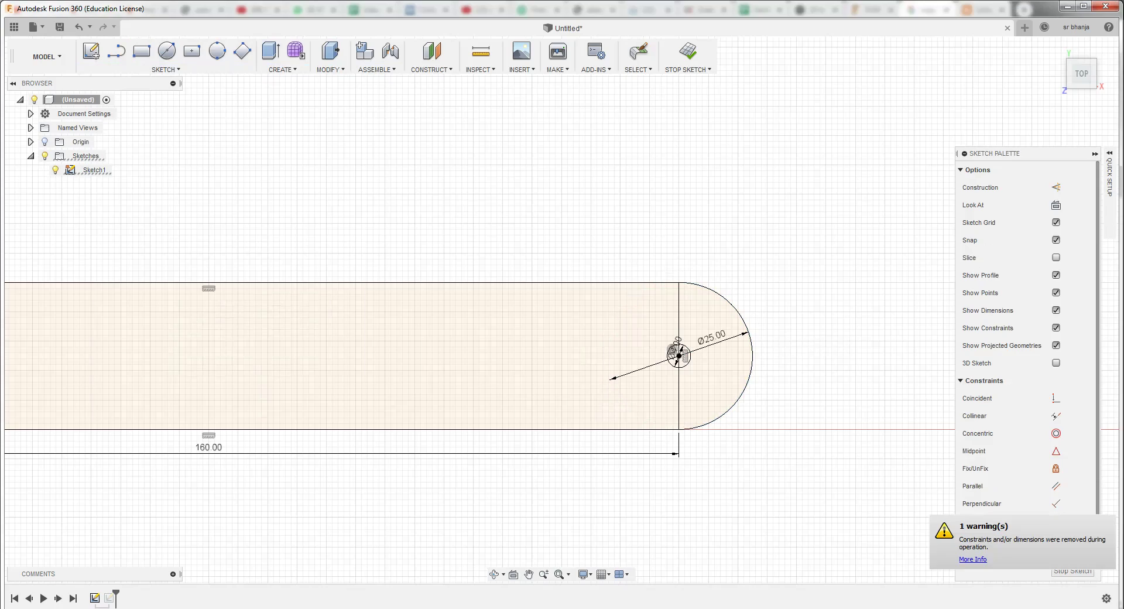
{"action": "left_click", "coordinate": [679, 316]}
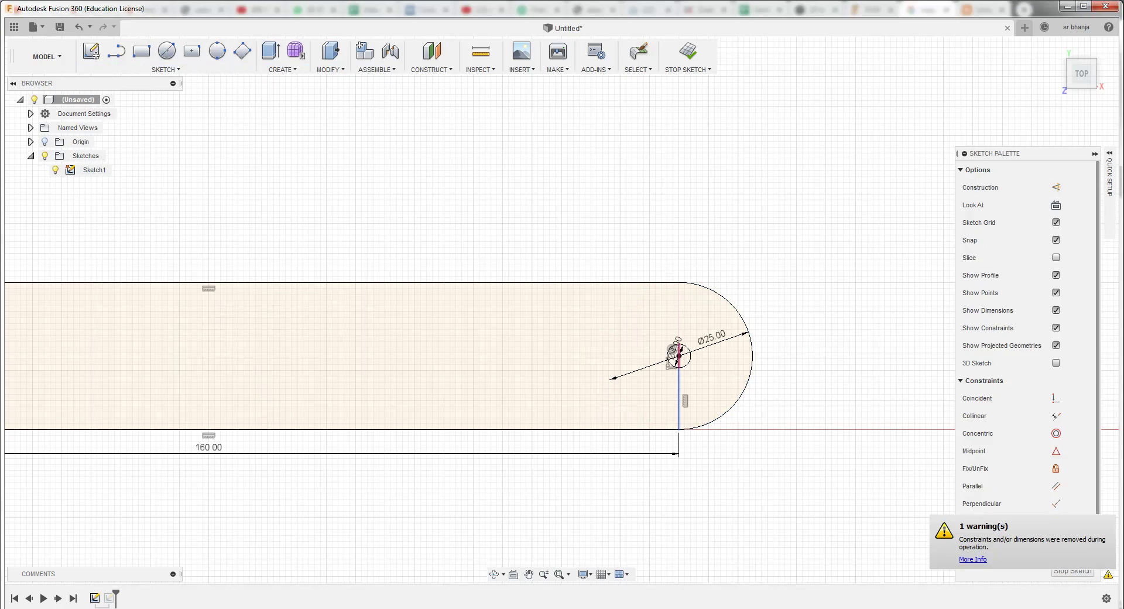
{"action": "left_click", "coordinate": [679, 381]}
{"action": "left_click", "coordinate": [687, 51]}
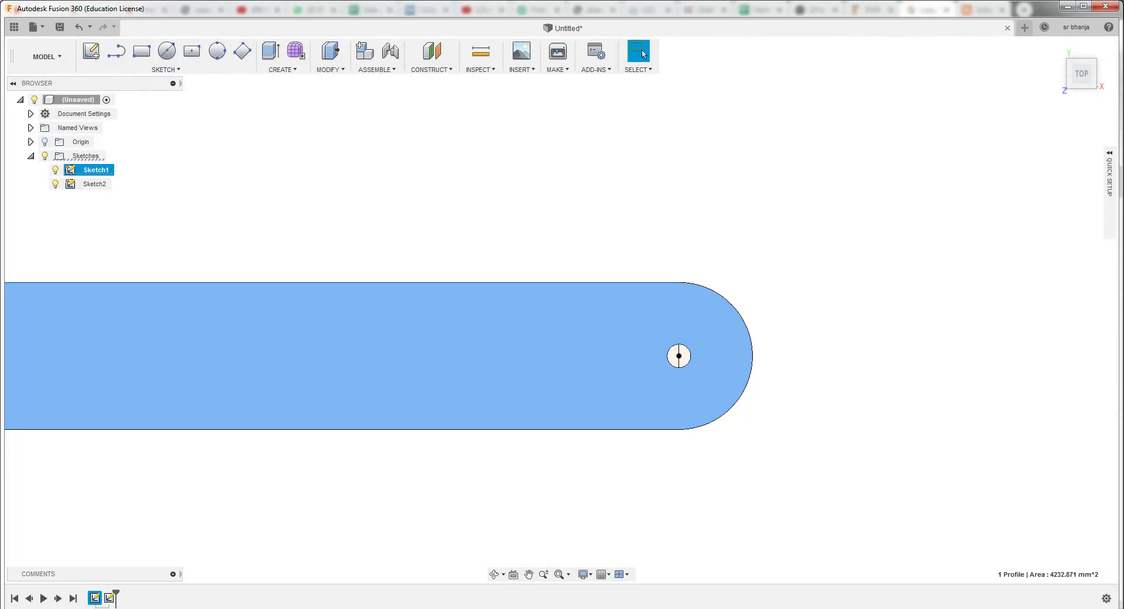
{"action": "key", "text": "Escape"}
{"action": "left_click", "coordinate": [166, 69]}
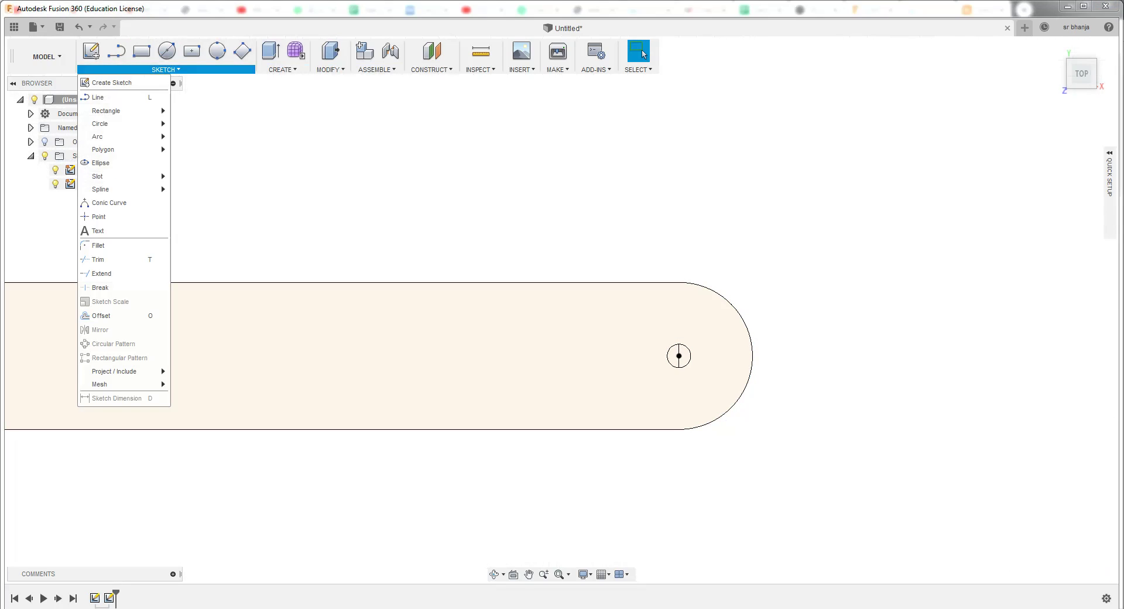
{"action": "left_click", "coordinate": [98, 260]}
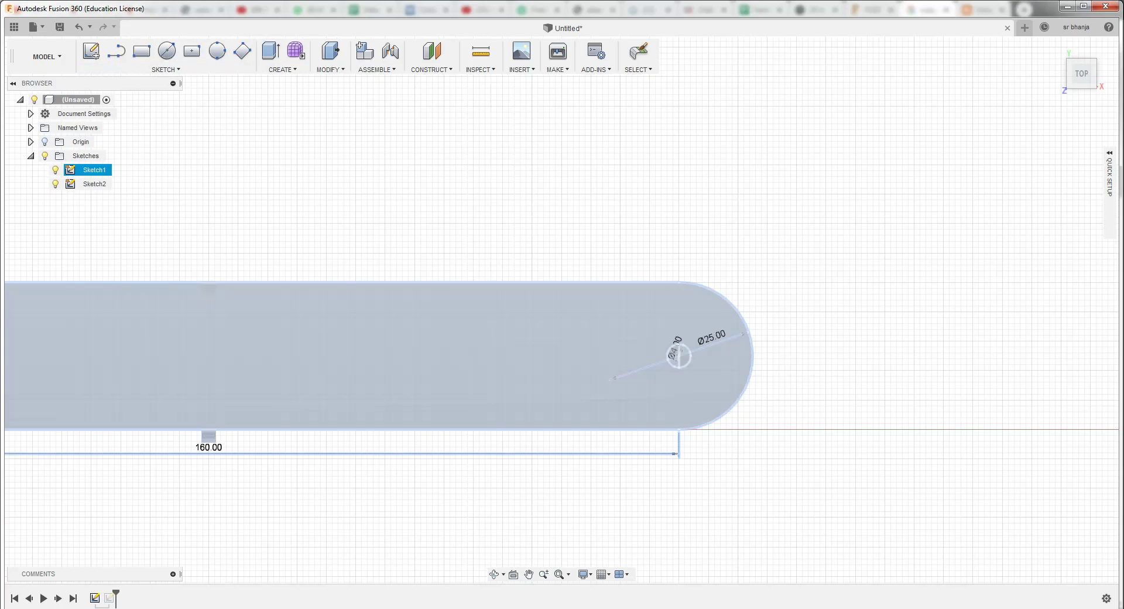
Reopen Sketch1, trim the stray line inside the Ø4 circle, dismiss the warning and finish
{"action": "double_click", "coordinate": [678, 355]}
{"action": "scroll", "coordinate": [665, 341], "scroll_direction": "down", "scroll_amount": 2}
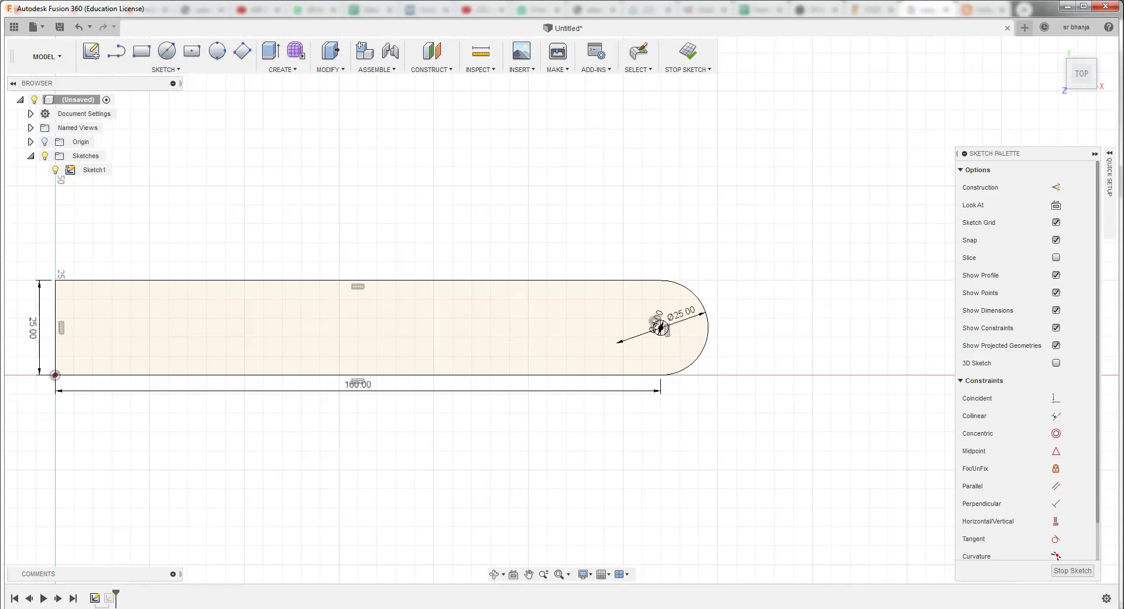
{"action": "scroll", "coordinate": [658, 333], "scroll_direction": "up", "scroll_amount": 3}
{"action": "scroll", "coordinate": [658, 334], "scroll_direction": "up", "scroll_amount": 3}
{"action": "scroll", "coordinate": [658, 334], "scroll_direction": "up", "scroll_amount": 3}
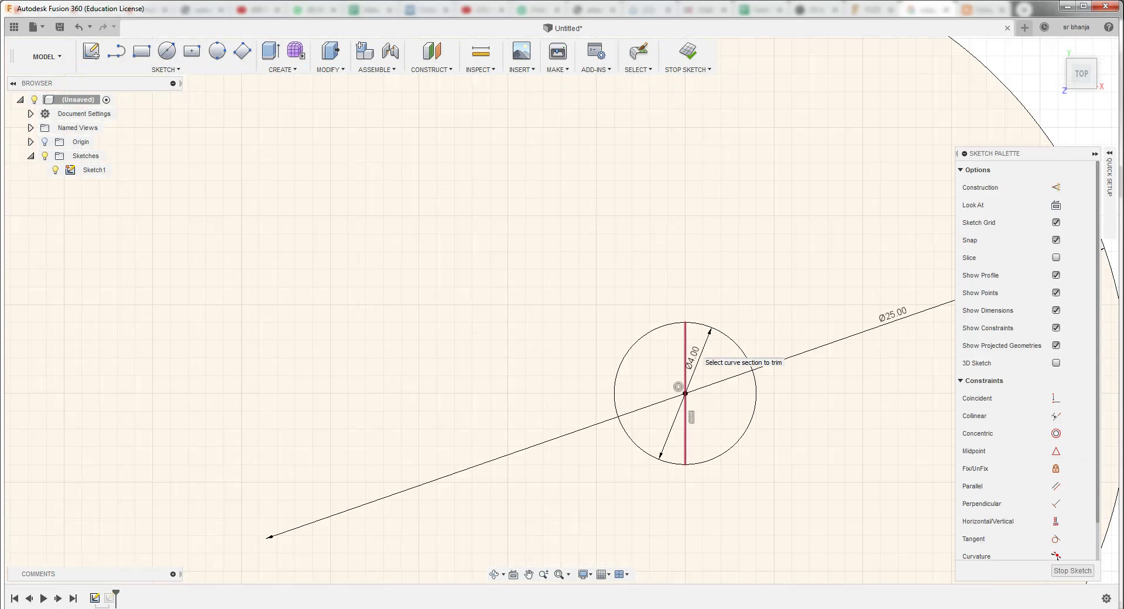
{"action": "left_click", "coordinate": [678, 386]}
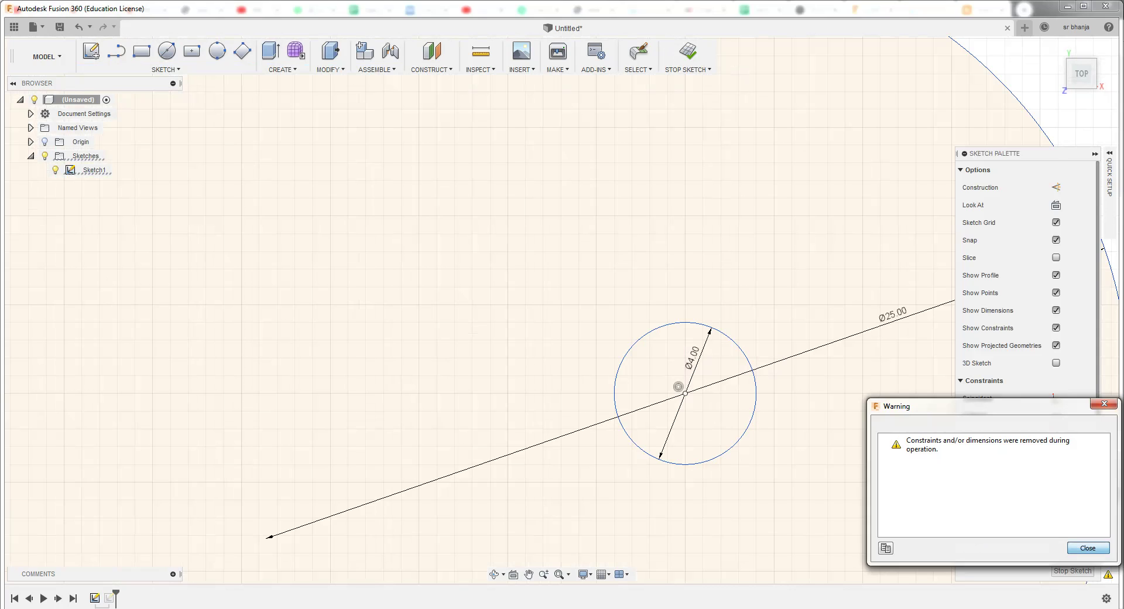
{"action": "left_click", "coordinate": [1088, 548]}
{"action": "left_click", "coordinate": [1072, 570]}
Extrude the slot profile 1.5 mm into the ruler body, then hide the bodies
{"action": "left_click", "coordinate": [1072, 570]}
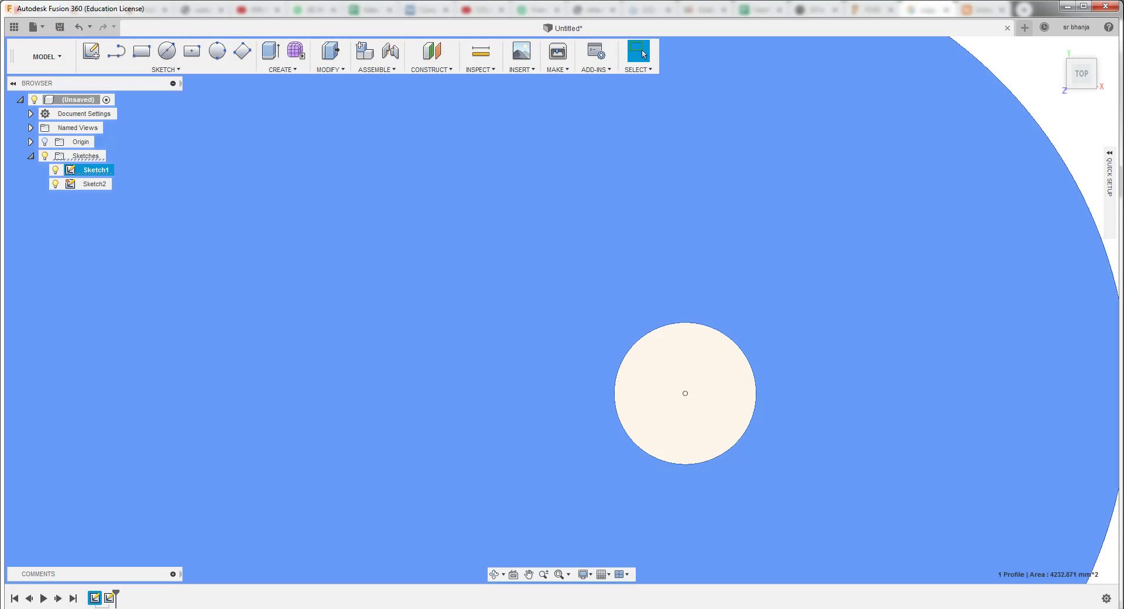
{"action": "type", "text": "e"}
{"action": "type", "text": "1"}
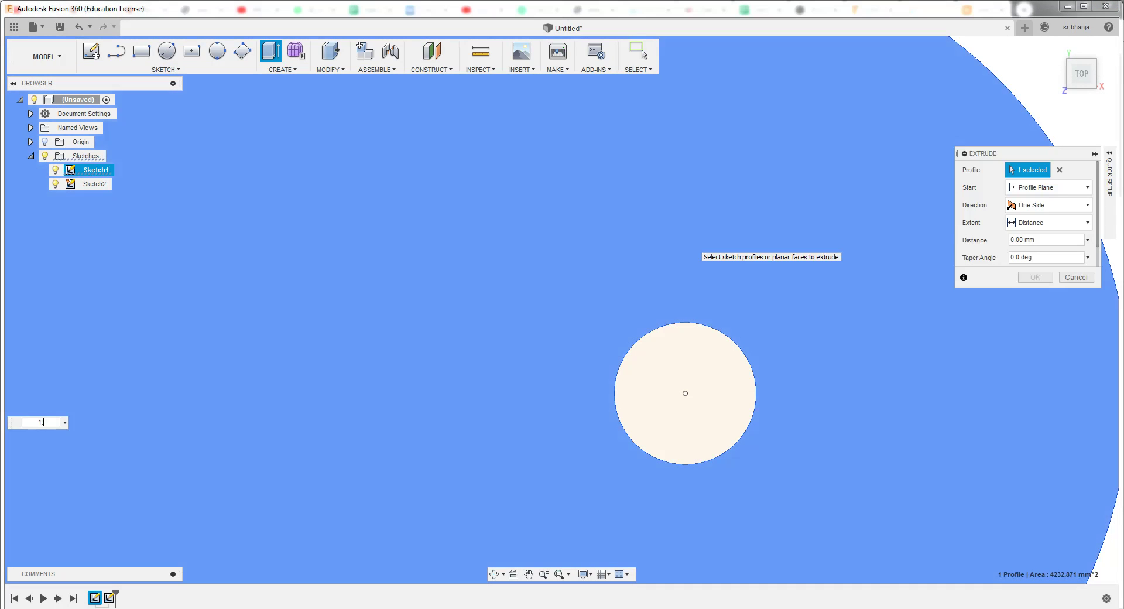
{"action": "type", "text": ".5"}
{"action": "key", "text": "Return"}
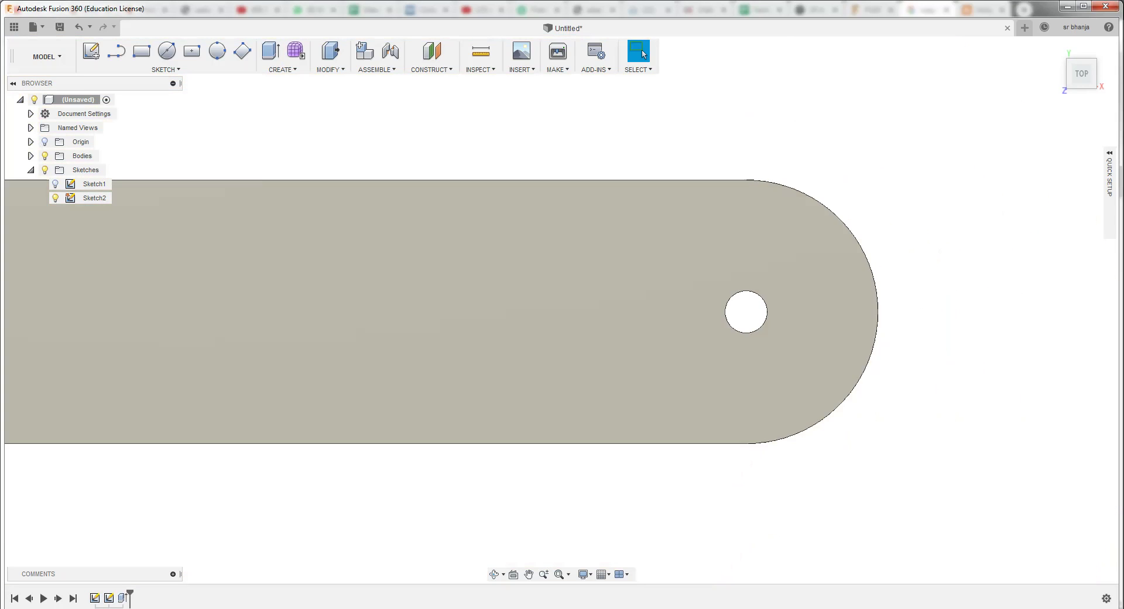
{"action": "scroll", "coordinate": [954, 307], "scroll_direction": "down", "scroll_amount": 3}
{"action": "scroll", "coordinate": [953, 306], "scroll_direction": "up", "scroll_amount": 2}
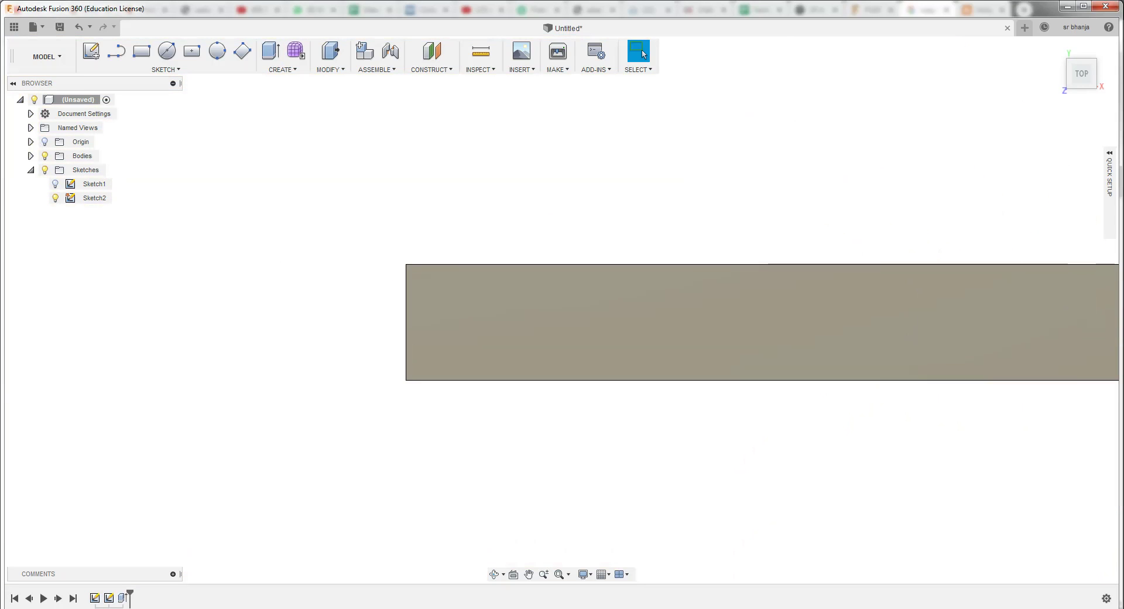
{"action": "scroll", "coordinate": [954, 307], "scroll_direction": "down", "scroll_amount": 1}
{"action": "scroll", "coordinate": [377, 240], "scroll_direction": "down", "scroll_amount": 1}
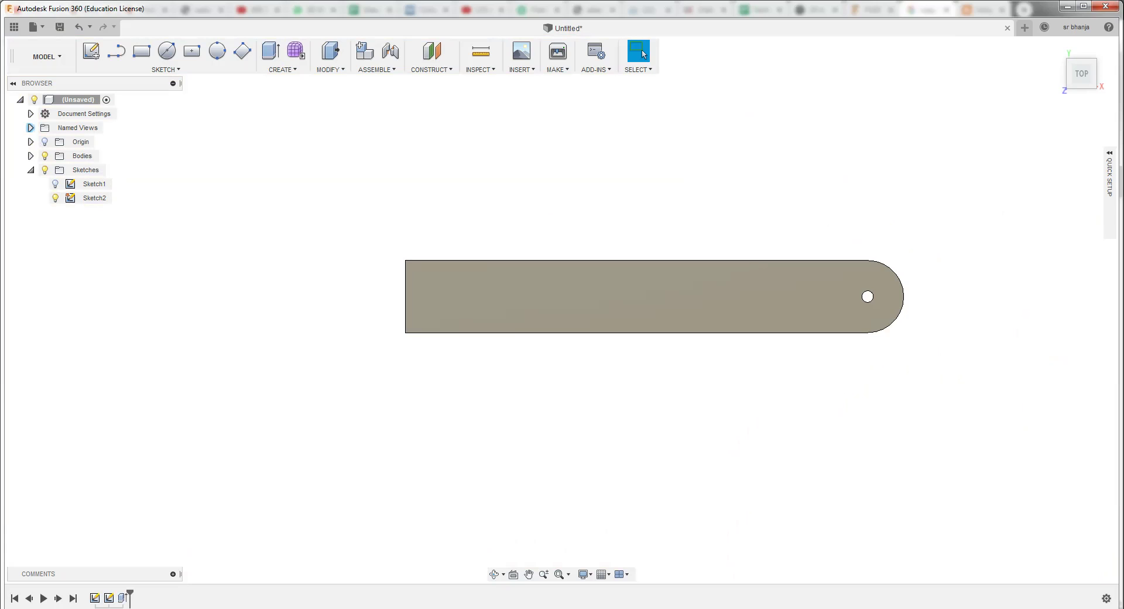
{"action": "left_click", "coordinate": [45, 155]}
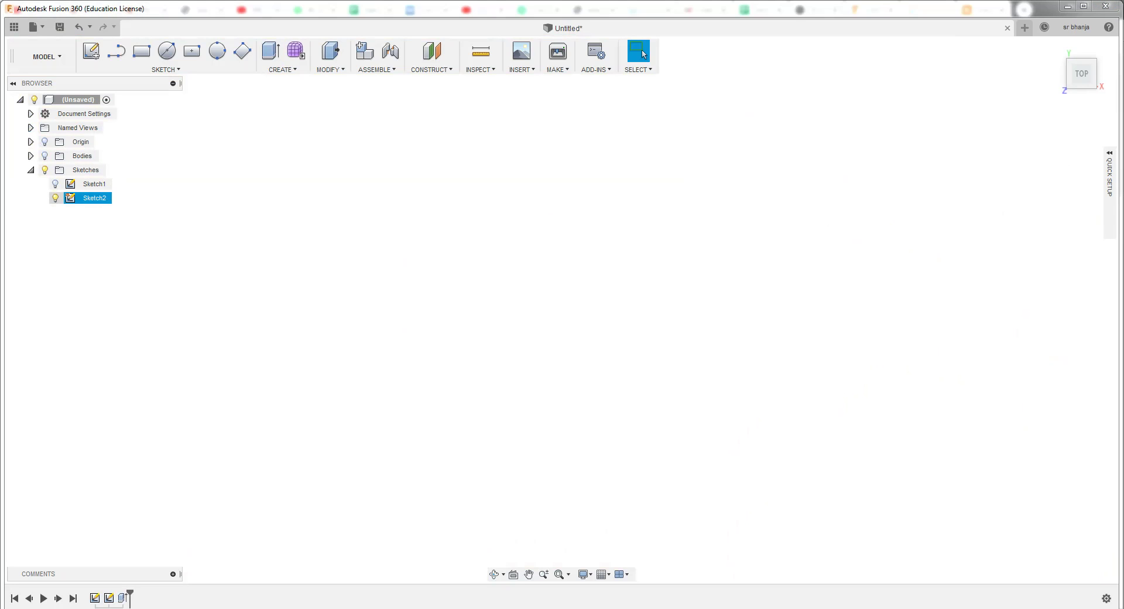
Show Sketch1's outline again and start a new Sketch3 on the ruler's top plane
{"action": "left_click", "coordinate": [55, 183]}
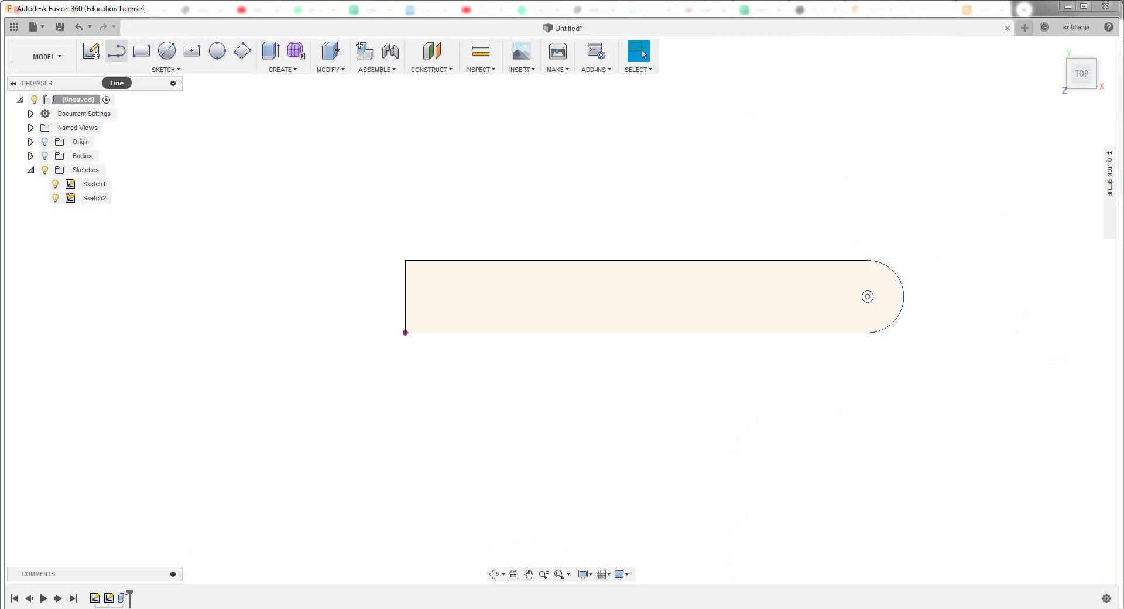
{"action": "left_click", "coordinate": [116, 51]}
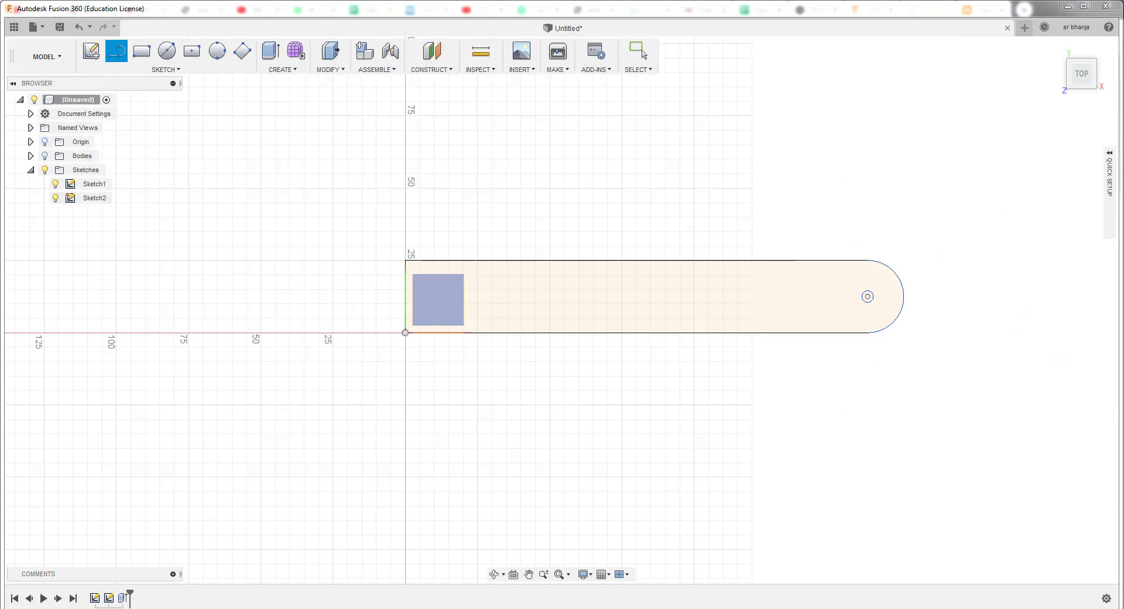
{"action": "scroll", "coordinate": [404, 260], "scroll_direction": "up", "scroll_amount": 2}
{"action": "scroll", "coordinate": [404, 260], "scroll_direction": "up", "scroll_amount": 3}
{"action": "scroll", "coordinate": [404, 261], "scroll_direction": "up", "scroll_amount": 2}
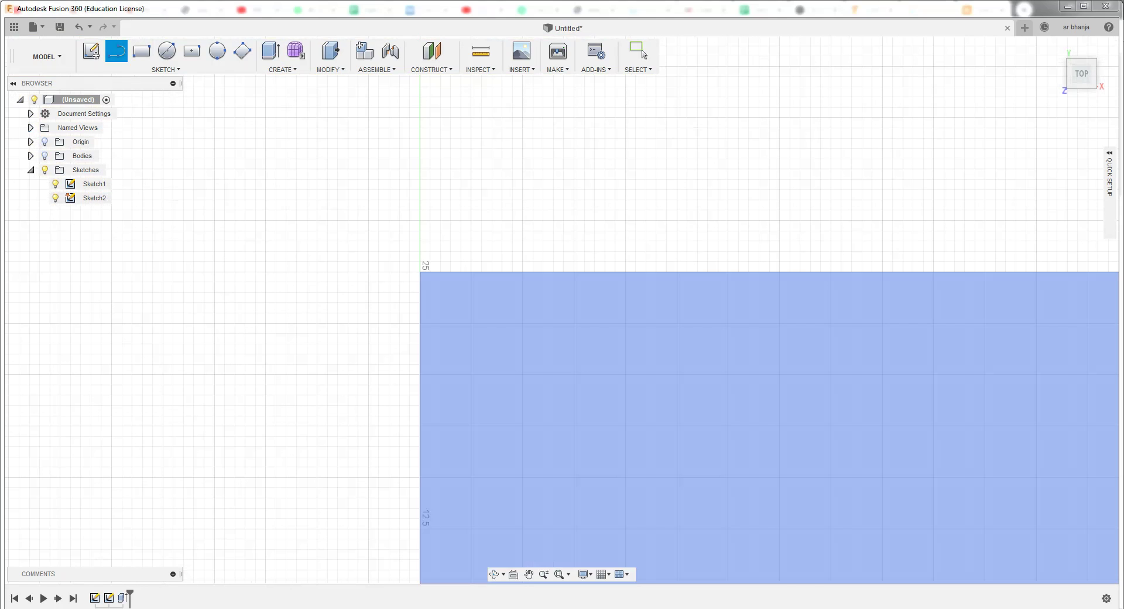
{"action": "scroll", "coordinate": [404, 261], "scroll_direction": "up", "scroll_amount": 2}
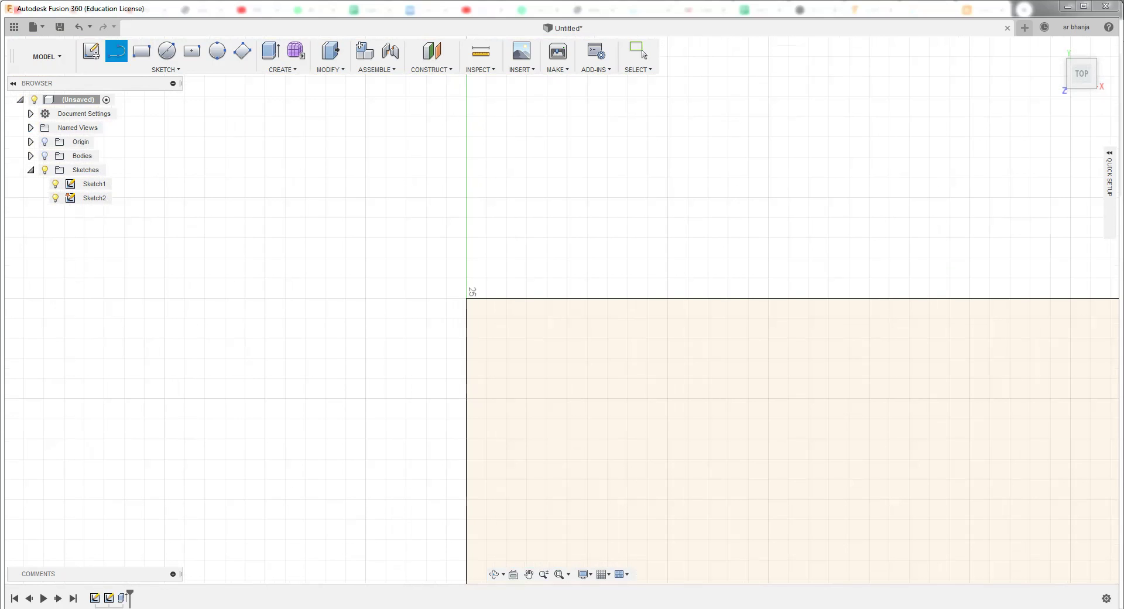
{"action": "left_click", "coordinate": [1057, 555]}
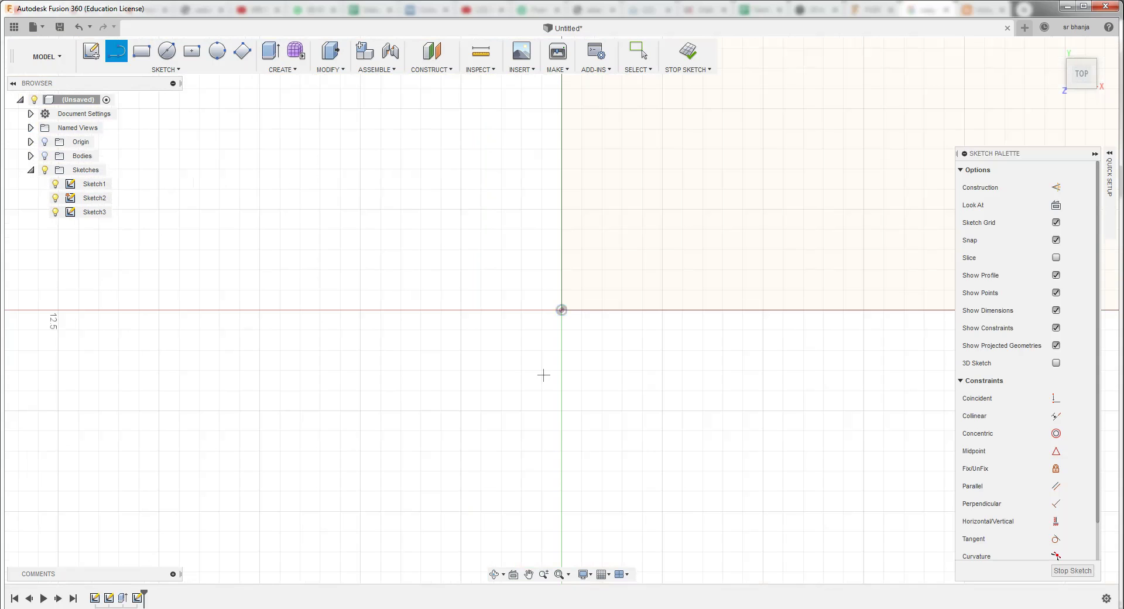
{"action": "scroll", "coordinate": [551, 410], "scroll_direction": "down", "scroll_amount": 3}
{"action": "mouse_move", "coordinate": [555, 451]}
{"action": "middle_mouse_down"}
{"action": "mouse_move", "coordinate": [595, 155]}
{"action": "mouse_move", "coordinate": [535, 262]}
{"action": "middle_mouse_up"}
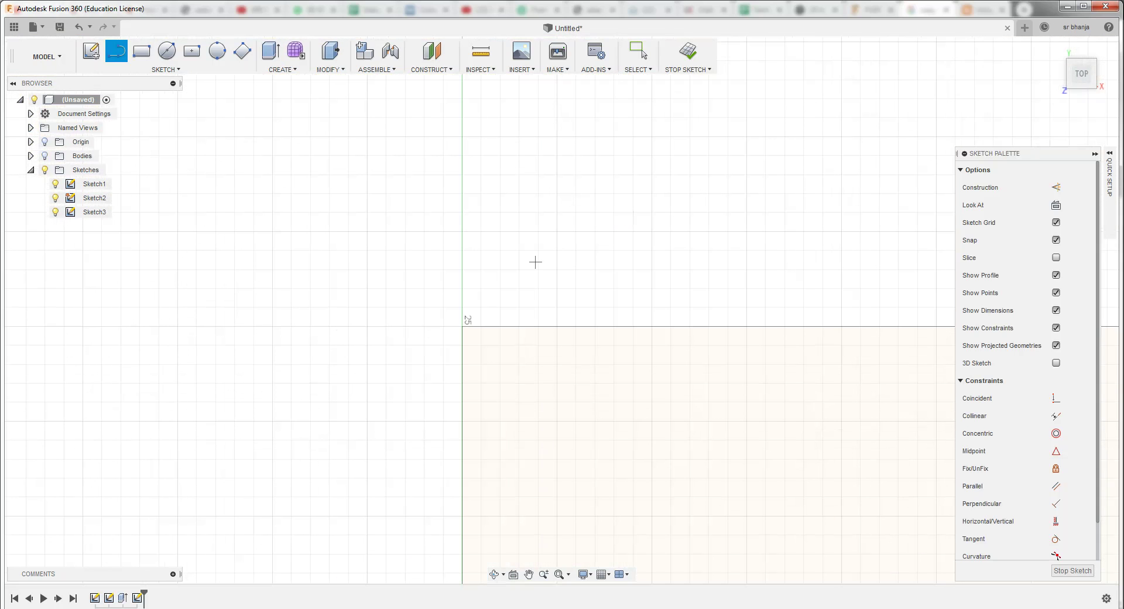
Draw a narrow 1 mm test rectangle on the ruler's top edge, then undo it
{"action": "left_click", "coordinate": [463, 327]}
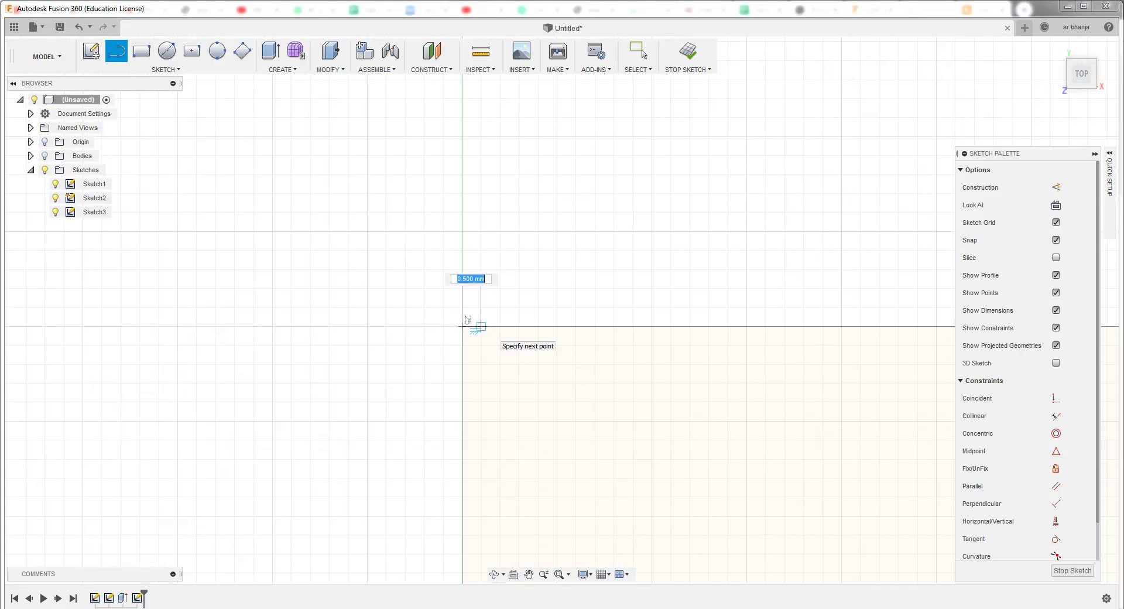
{"action": "left_click", "coordinate": [641, 53]}
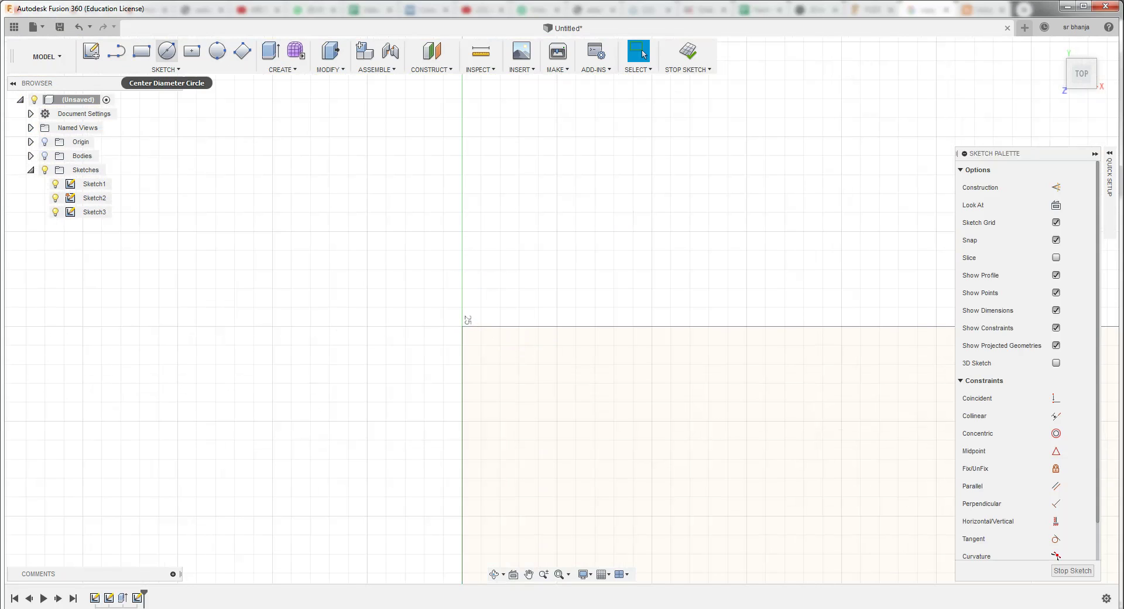
{"action": "left_click", "coordinate": [141, 51]}
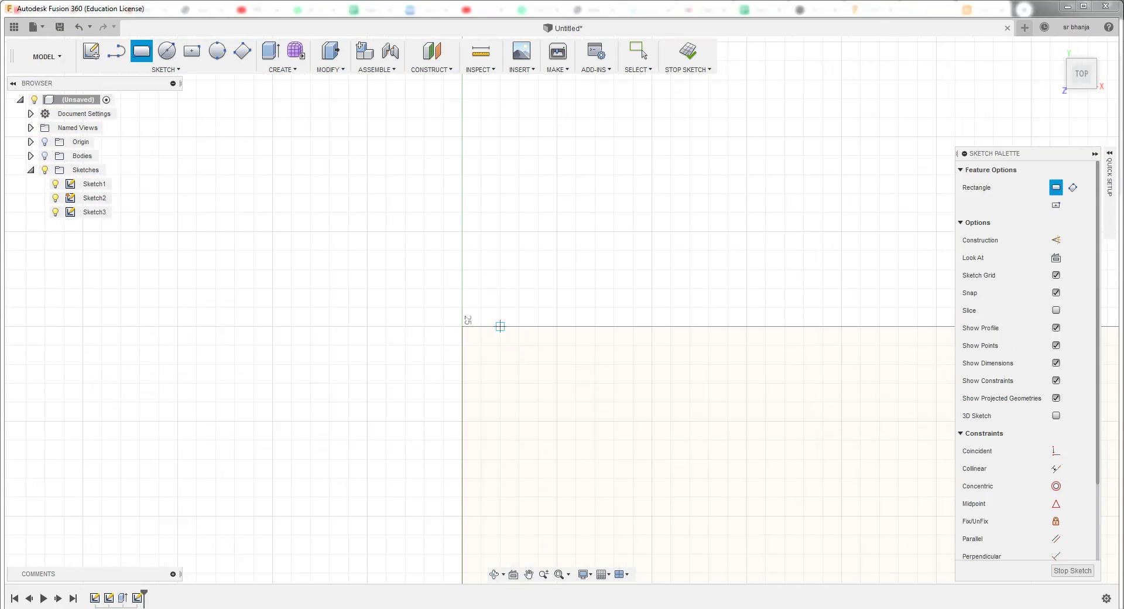
{"action": "scroll", "coordinate": [499, 325], "scroll_direction": "up", "scroll_amount": 3}
{"action": "scroll", "coordinate": [501, 324], "scroll_direction": "up", "scroll_amount": 3}
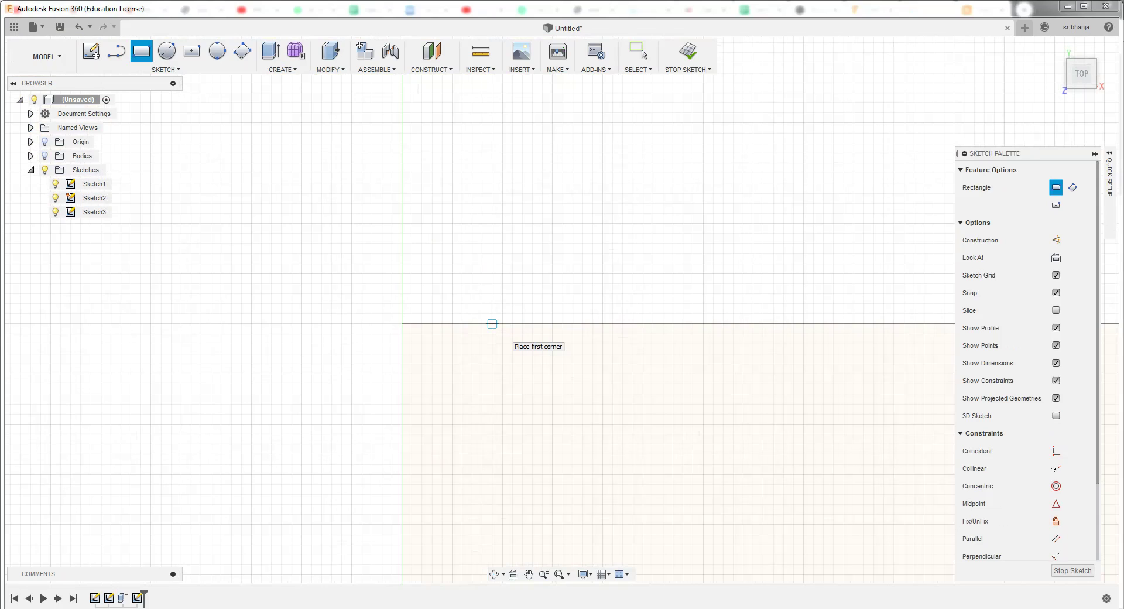
{"action": "left_click", "coordinate": [492, 323]}
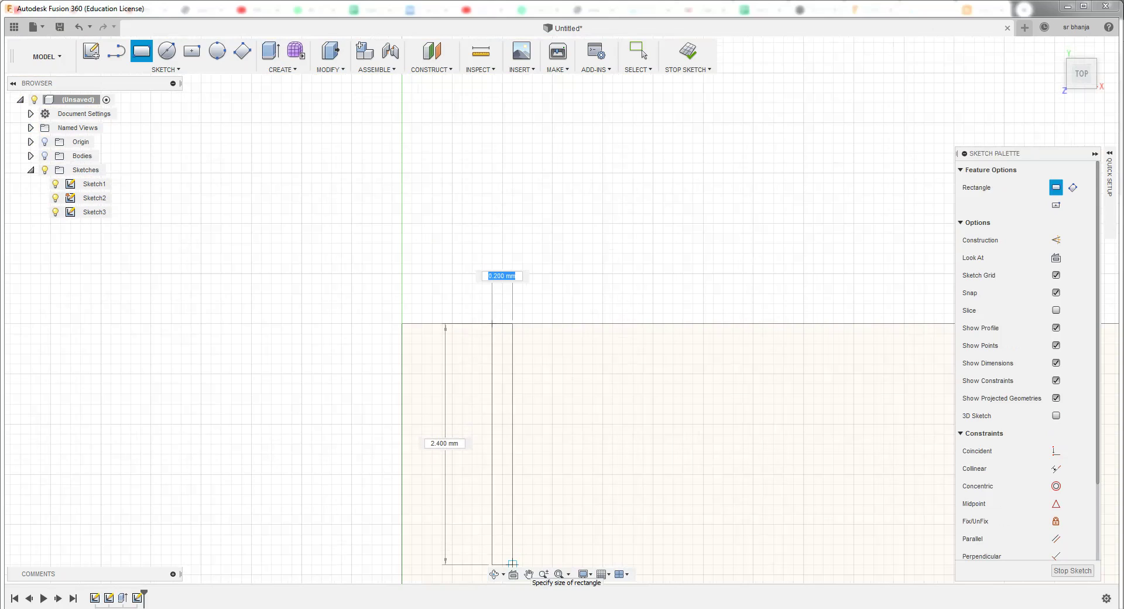
{"action": "key", "text": "Tab"}
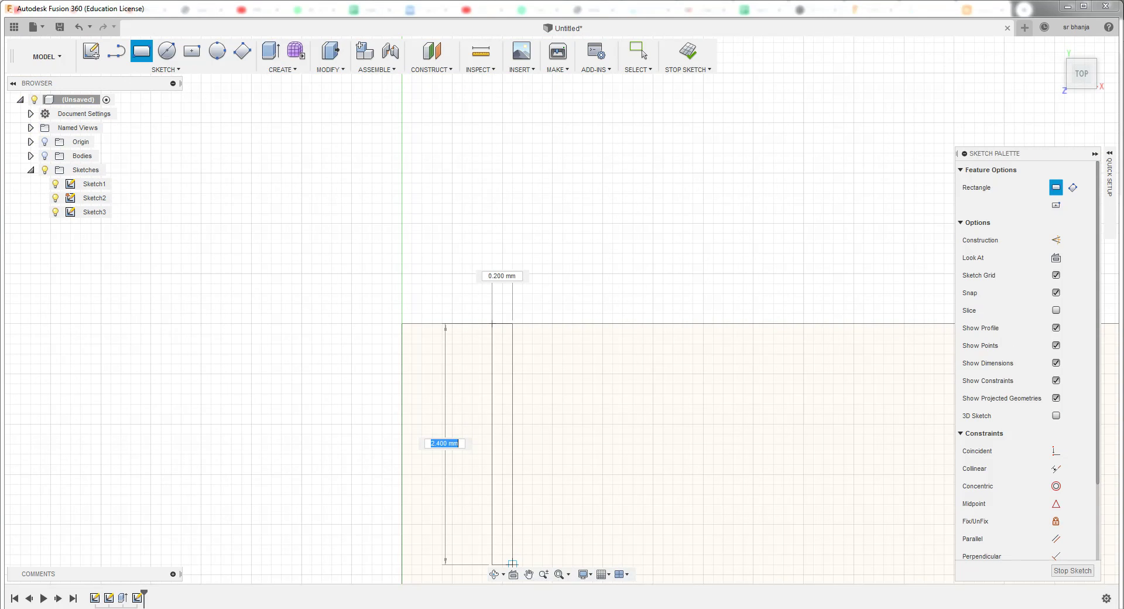
{"action": "type", "text": "1"}
{"action": "key", "text": "Return"}
{"action": "left_click", "coordinate": [641, 53]}
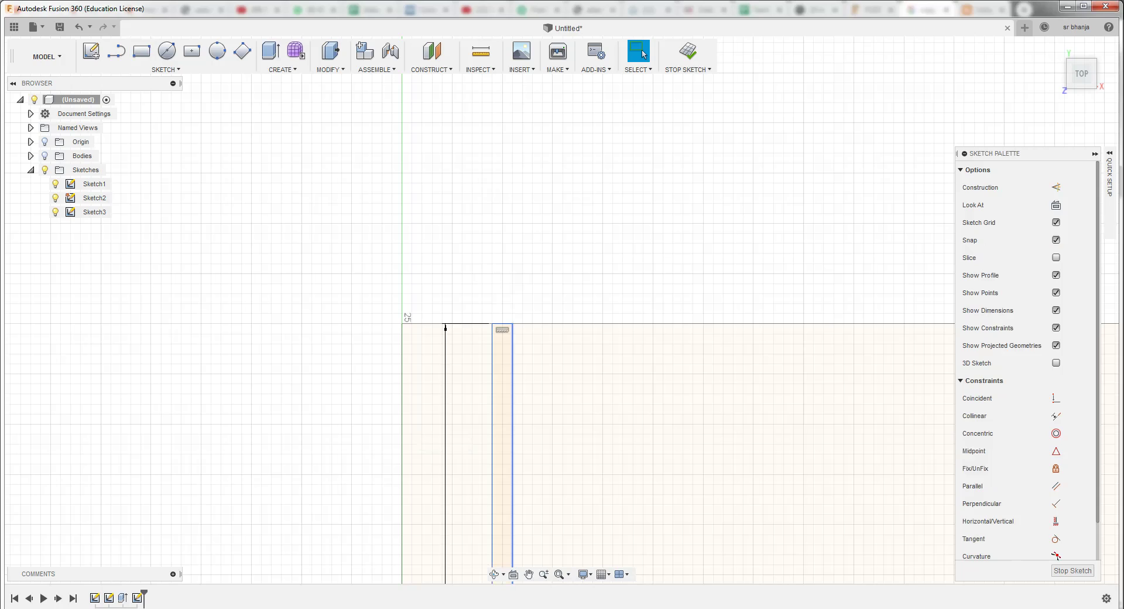
{"action": "key", "text": "ctrl+z"}
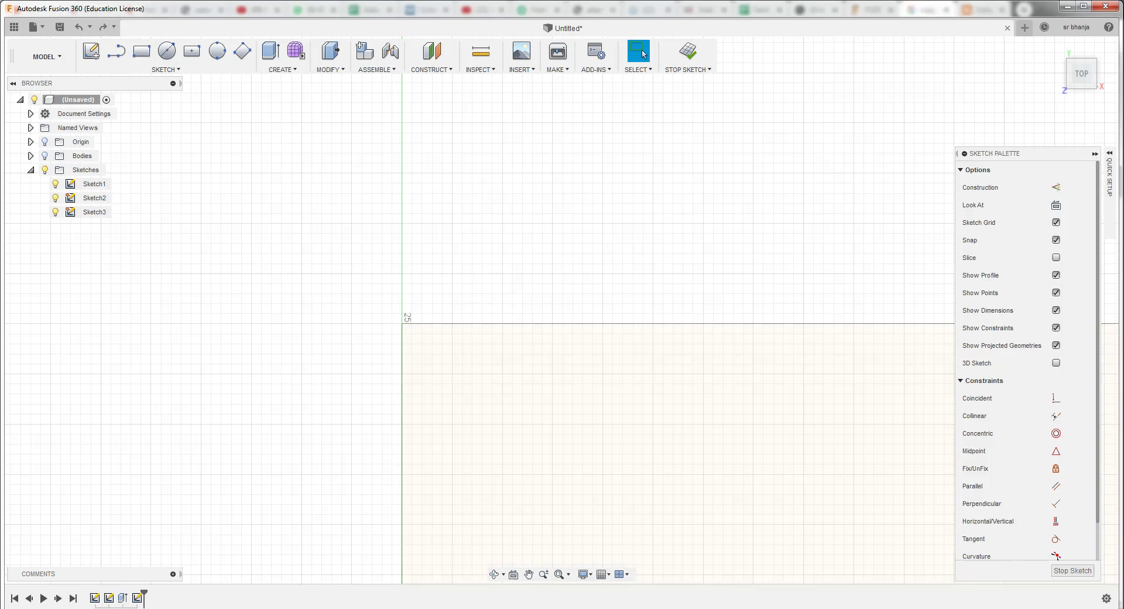
Draw a 0.20 × 5.00 mm tick rectangle at the ruler's left edge
{"action": "left_click", "coordinate": [141, 51]}
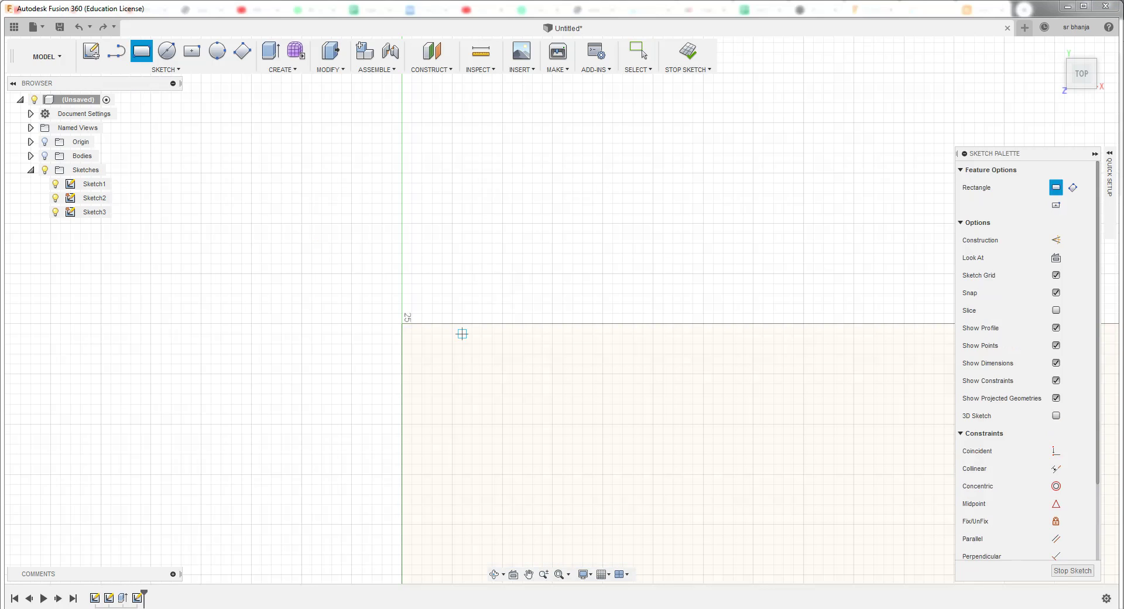
{"action": "left_click", "coordinate": [492, 324]}
{"action": "type", "text": "5"}
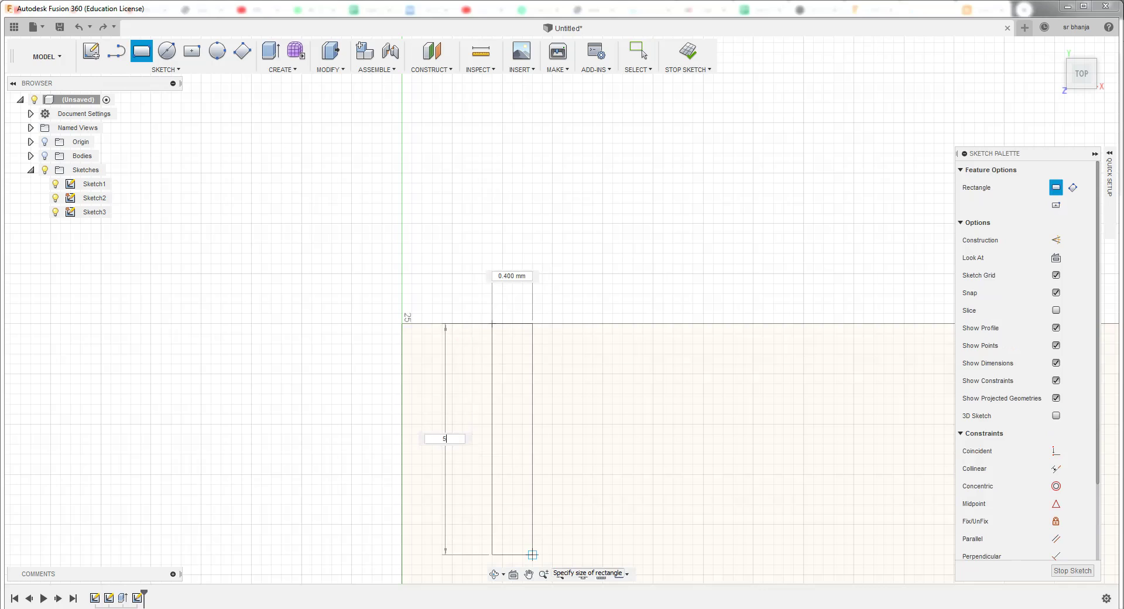
{"action": "key", "text": "Tab"}
{"action": "type", "text": "0.2"}
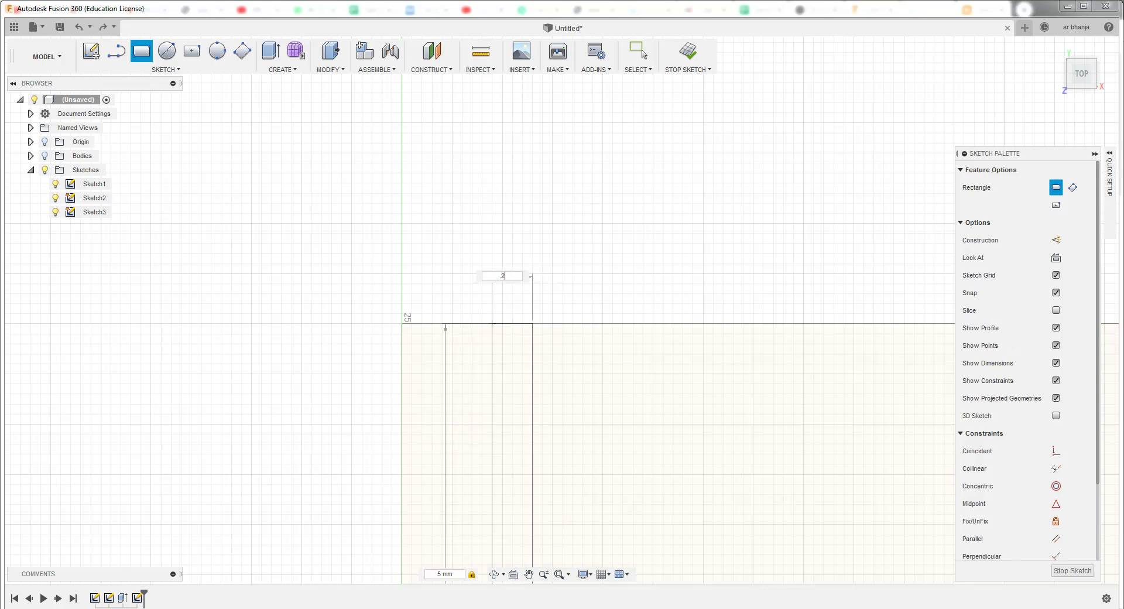
{"action": "key", "text": "Return"}
{"action": "left_click", "coordinate": [643, 54]}
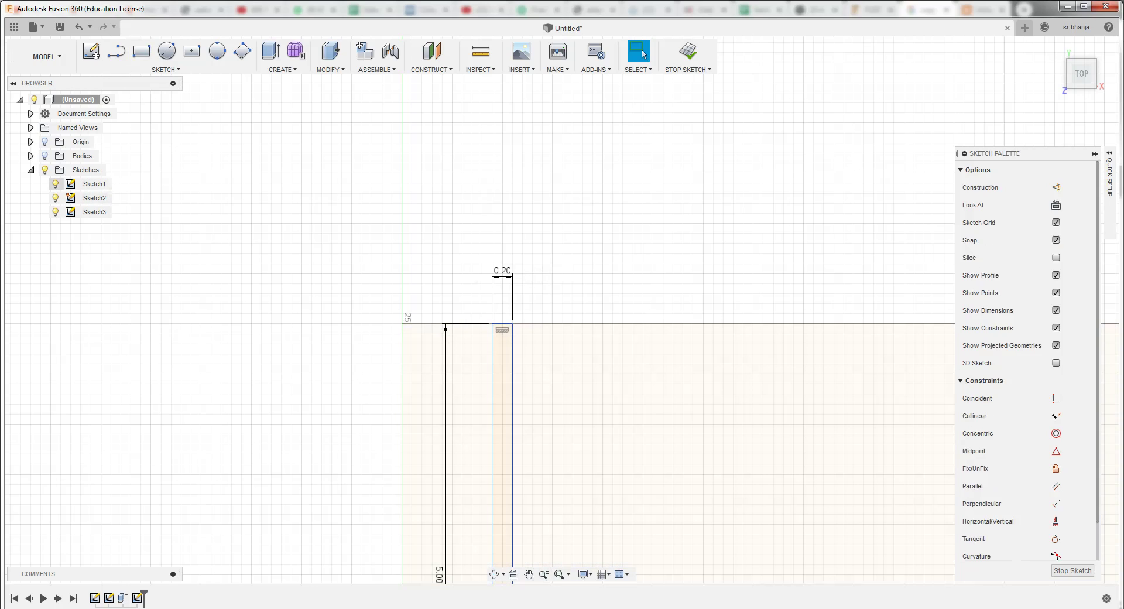
Toggle Sketch1's visibility off and on, begin another rectangle, then stop the sketch
{"action": "left_click", "coordinate": [56, 183]}
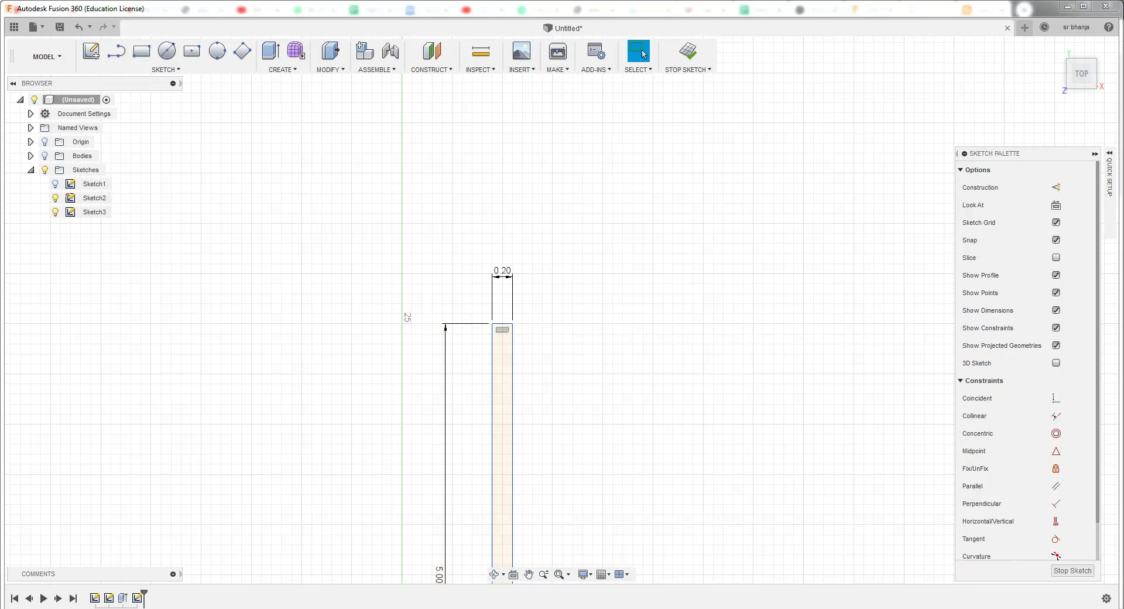
{"action": "left_click", "coordinate": [55, 183]}
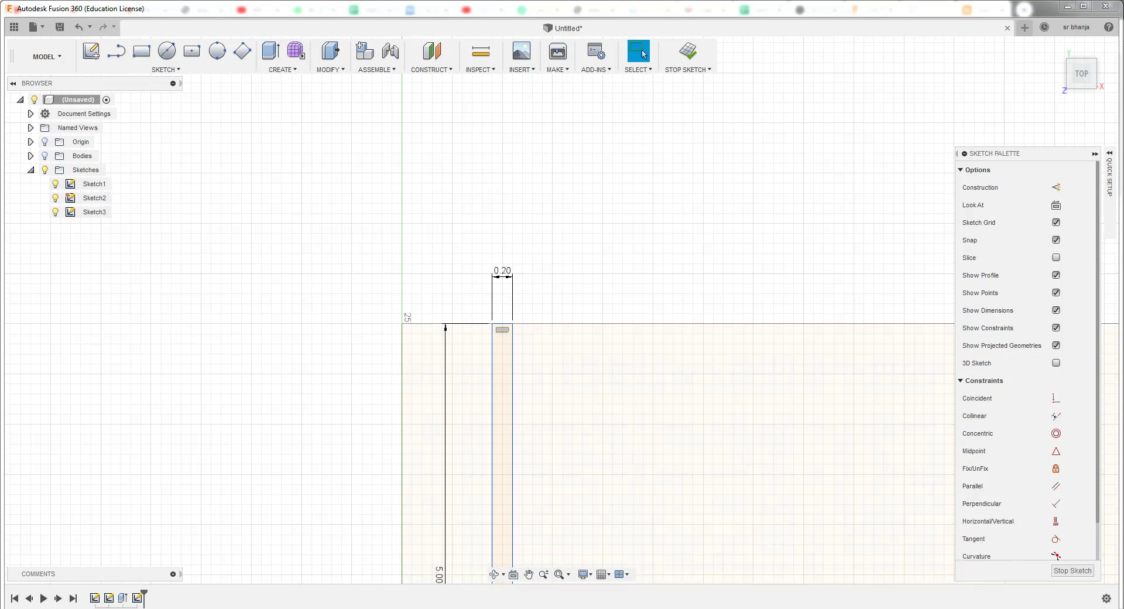
{"action": "left_click", "coordinate": [141, 50]}
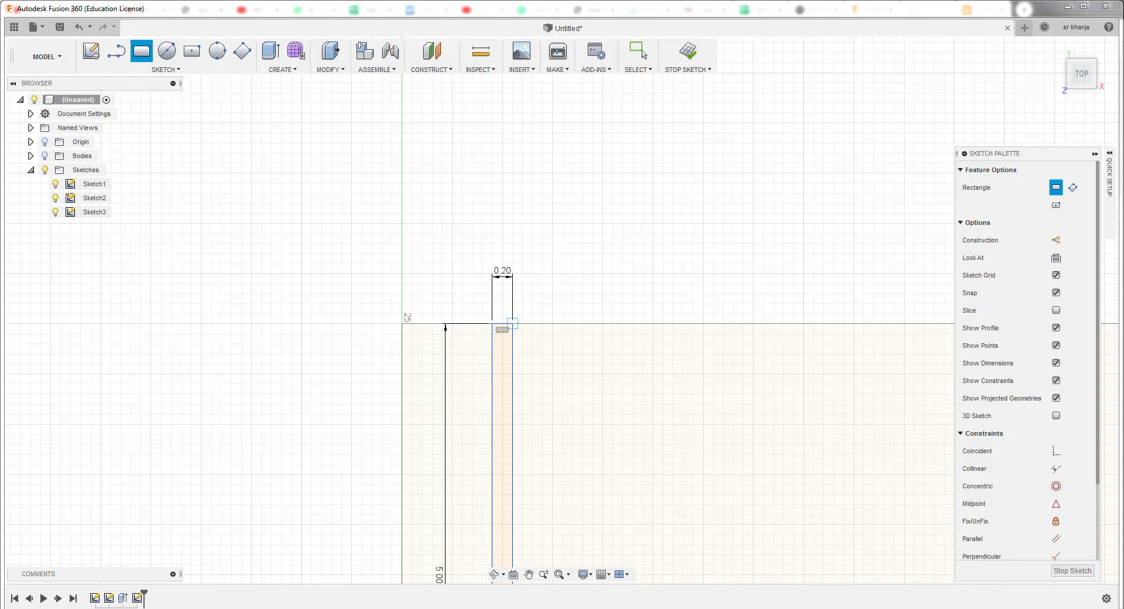
{"action": "left_click", "coordinate": [593, 323]}
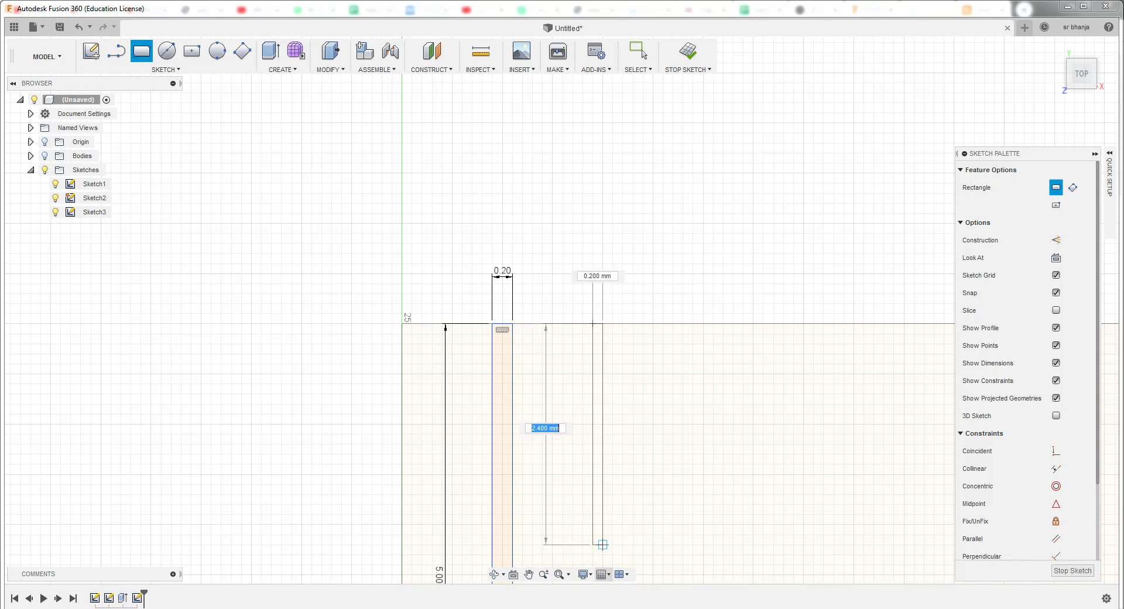
{"action": "scroll", "coordinate": [591, 375], "scroll_direction": "down", "scroll_amount": 3}
{"action": "scroll", "coordinate": [579, 380], "scroll_direction": "down", "scroll_amount": 2}
{"action": "scroll", "coordinate": [576, 379], "scroll_direction": "down", "scroll_amount": 1}
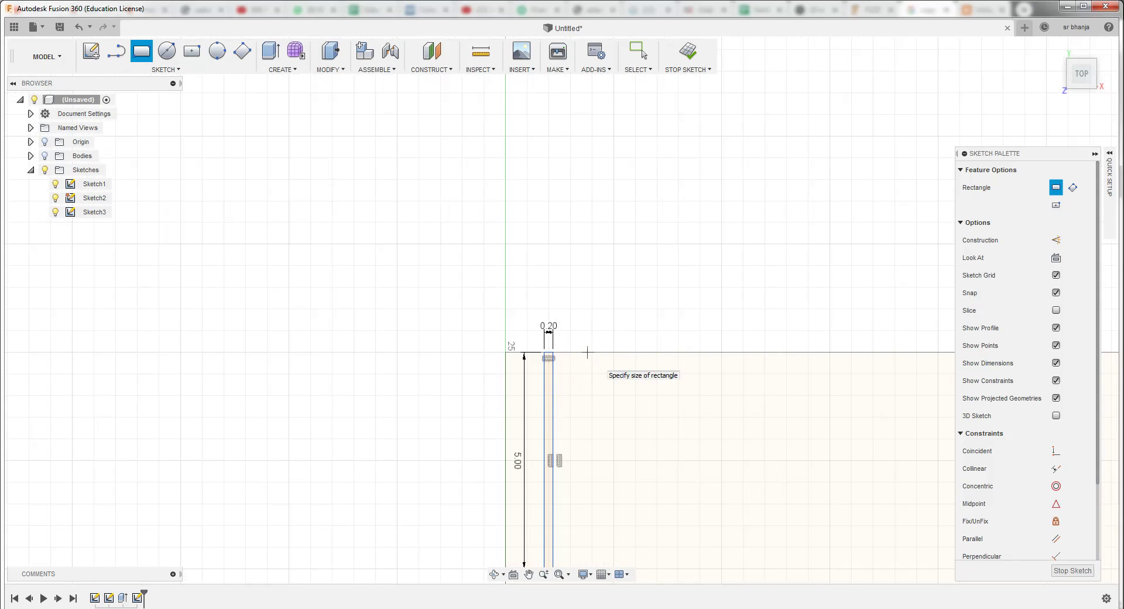
{"action": "left_click", "coordinate": [642, 52]}
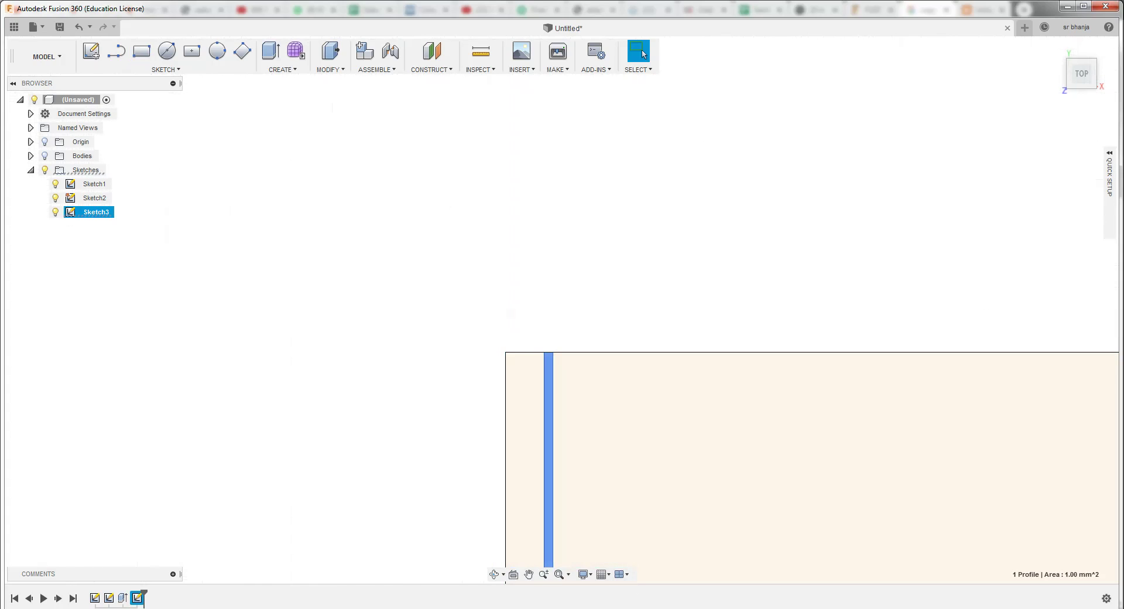
Extrude the tick rectangle 0.1 mm as a new body, Body2
{"action": "key", "text": "e"}
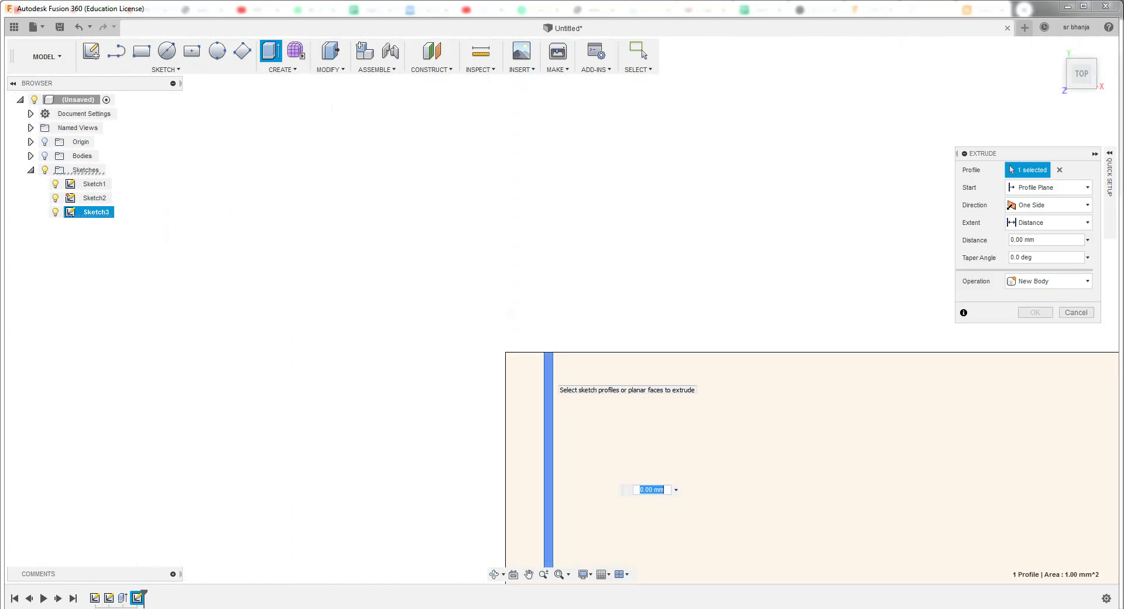
{"action": "key", "text": "BackSpace"}
{"action": "key", "text": "Return"}
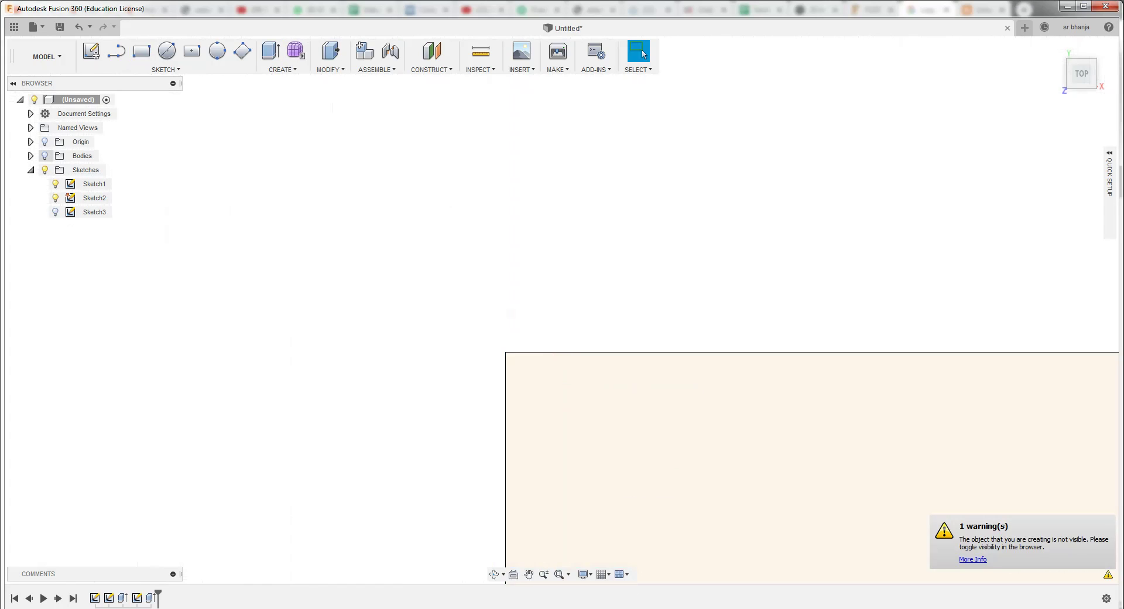
Make the bodies visible, select only Body2 and bring up the Appearance library
{"action": "left_click", "coordinate": [45, 156]}
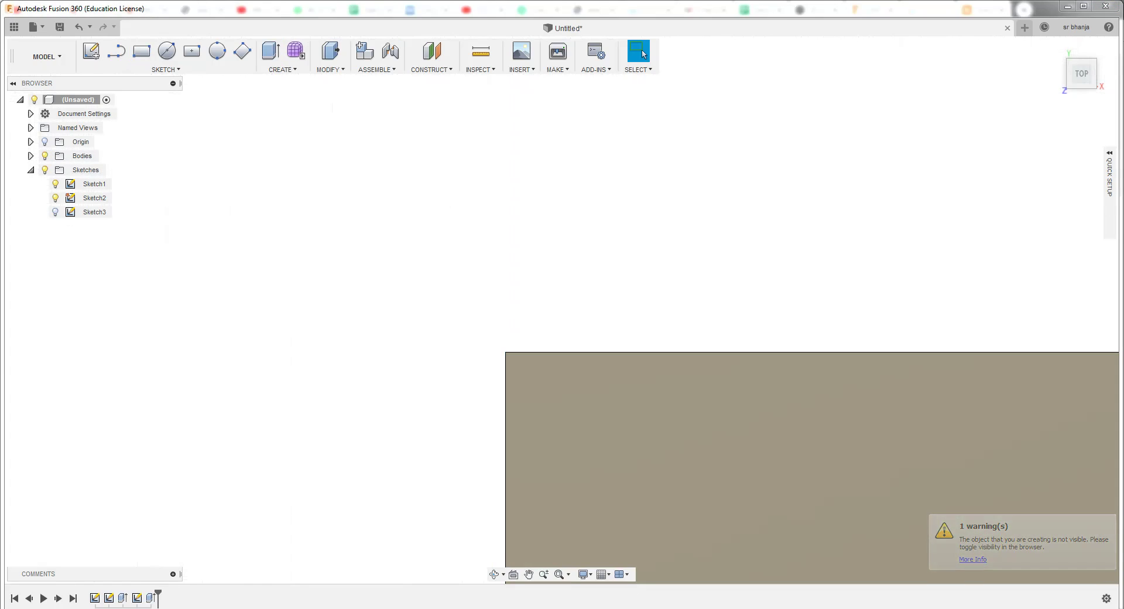
{"action": "scroll", "coordinate": [773, 433], "scroll_direction": "up", "scroll_amount": 3}
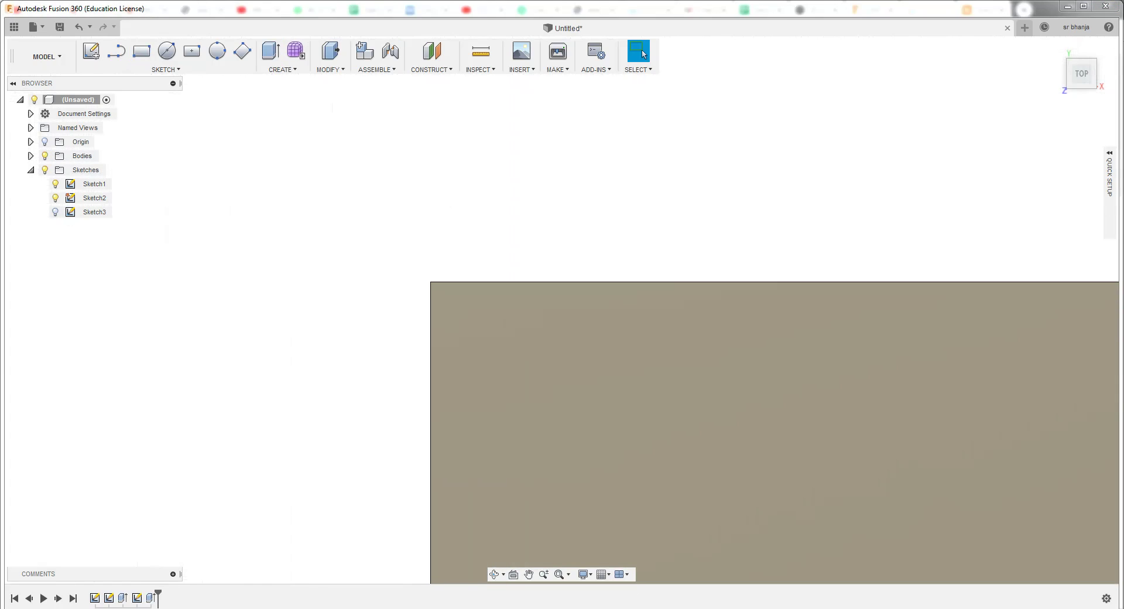
{"action": "left_click", "coordinate": [31, 156]}
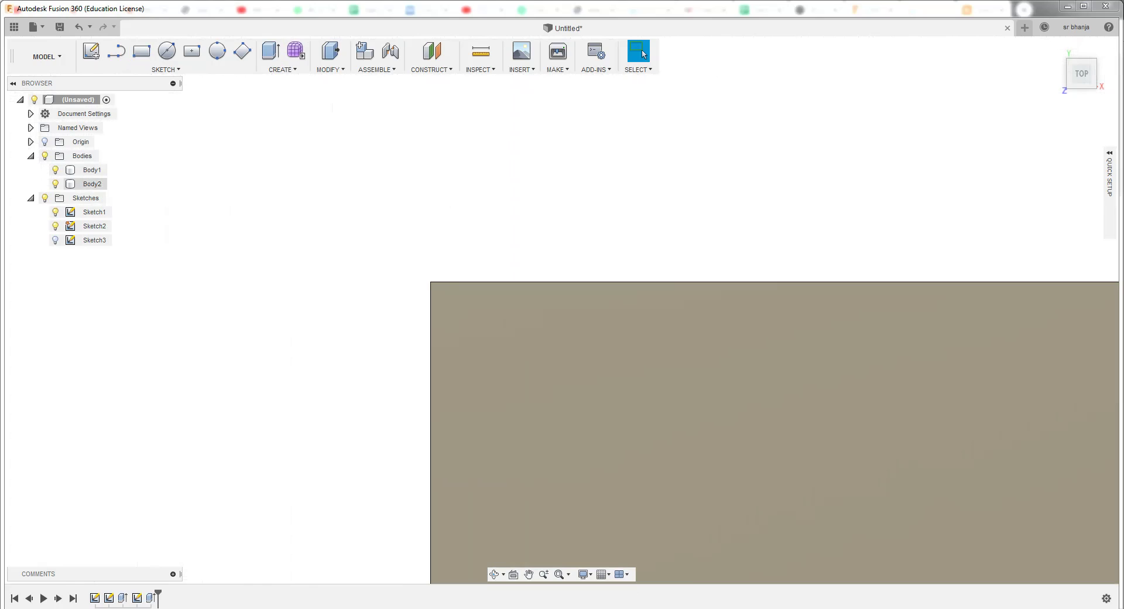
{"action": "left_click", "coordinate": [92, 184]}
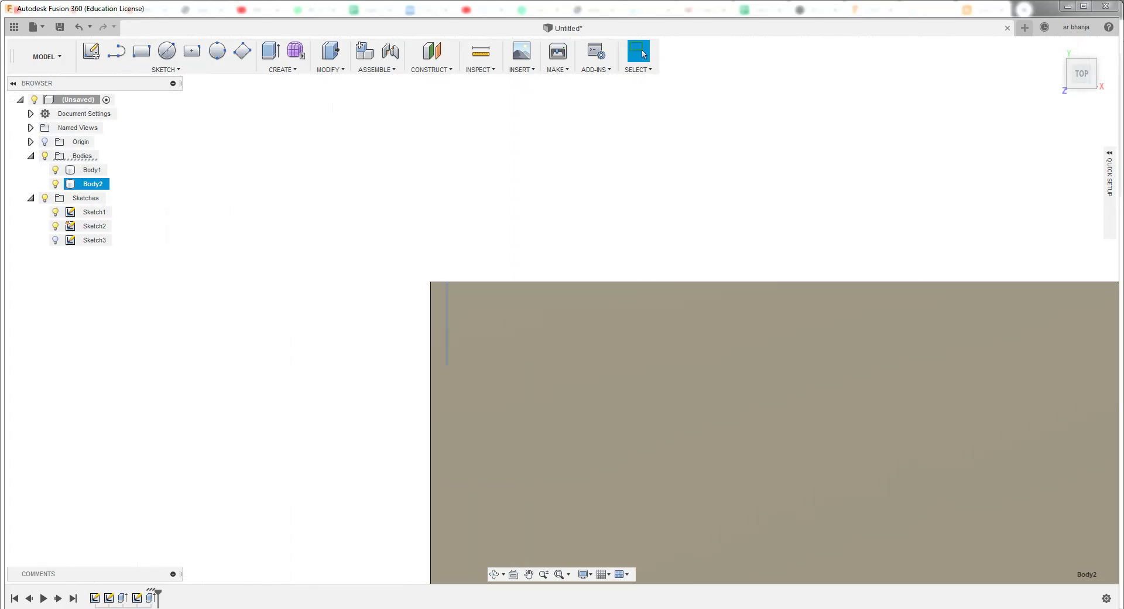
{"action": "left_click", "coordinate": [91, 170], "text": "ctrl"}
{"action": "left_click", "coordinate": [91, 170], "text": "ctrl"}
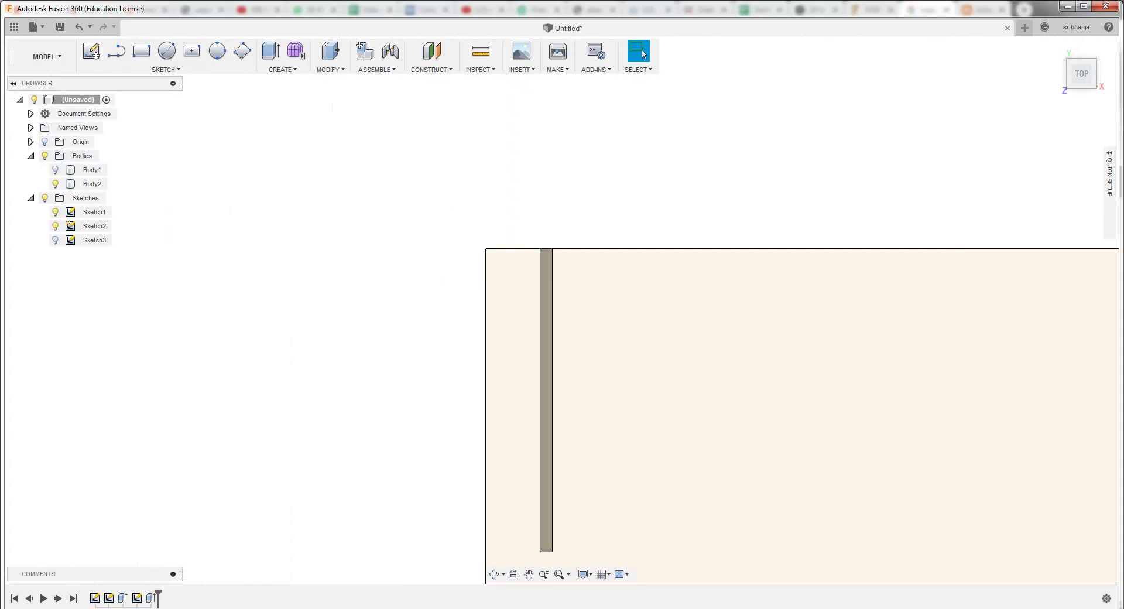
{"action": "left_click", "coordinate": [92, 183]}
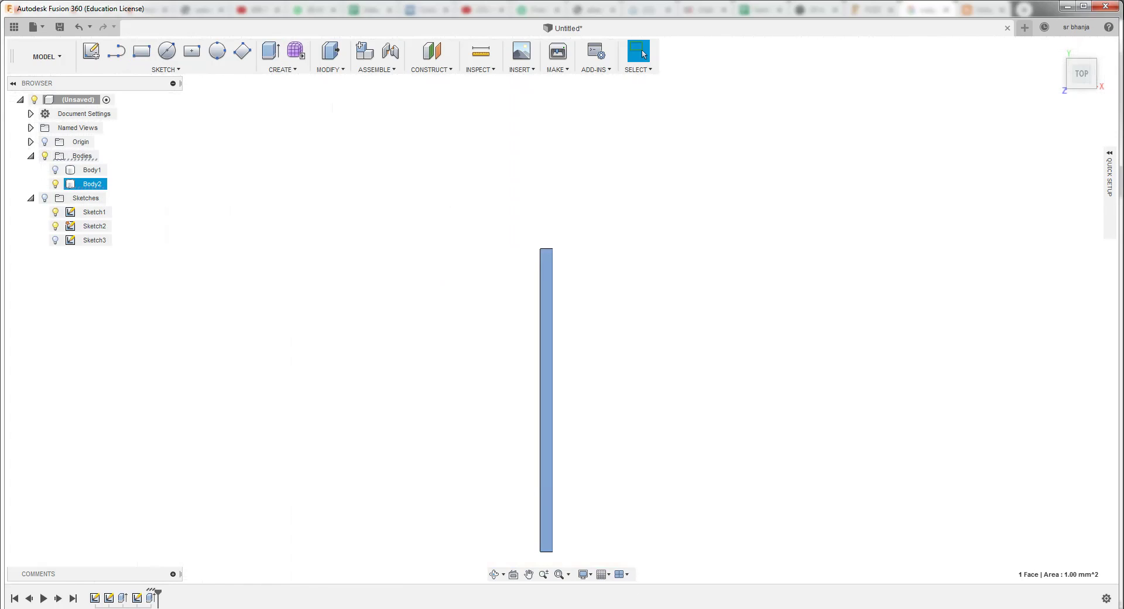
{"action": "key", "text": "a"}
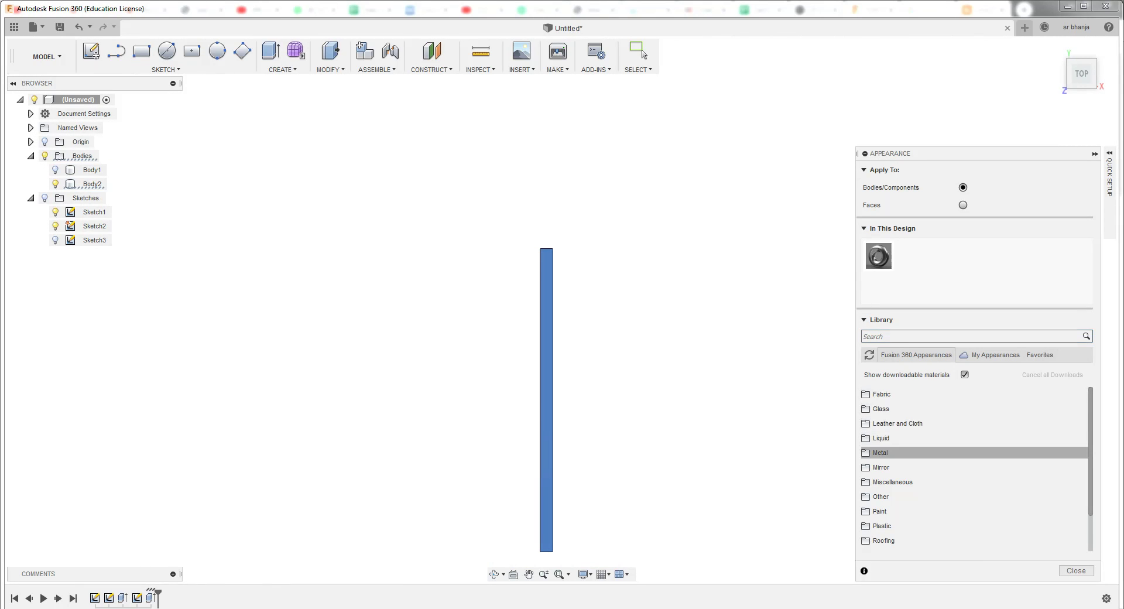
Apply Metal > Coatings > Coating - Black Oxide to Body2 and close the library
{"action": "left_click", "coordinate": [880, 453]}
{"action": "key", "text": "Down"}
{"action": "key", "text": "Down"}
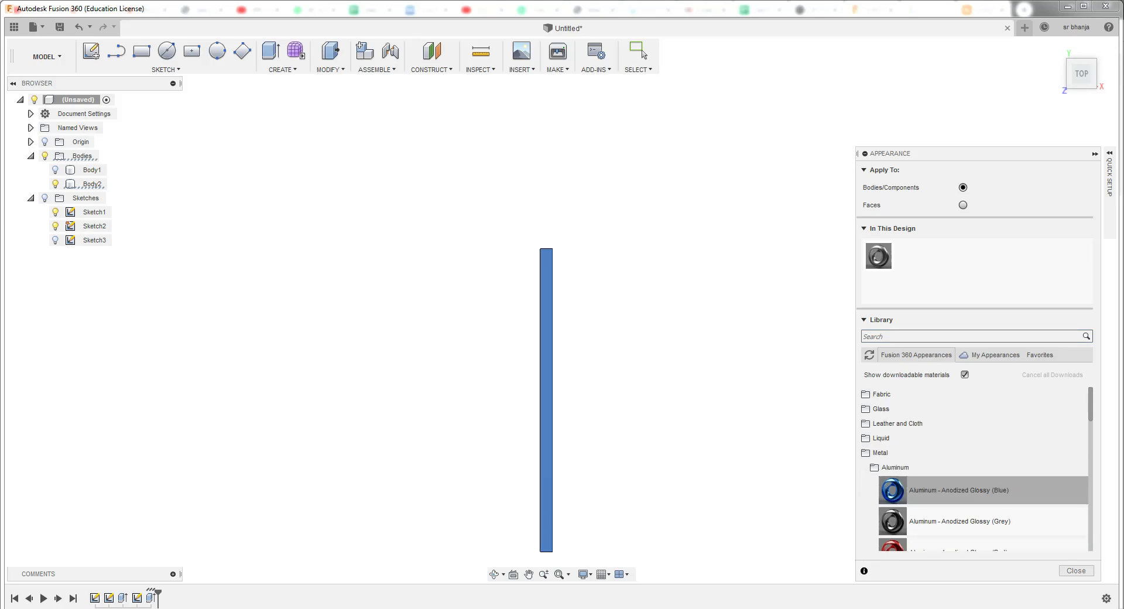
{"action": "key", "text": "Down"}
{"action": "key", "text": "Down"}
{"action": "key", "text": "Down"}
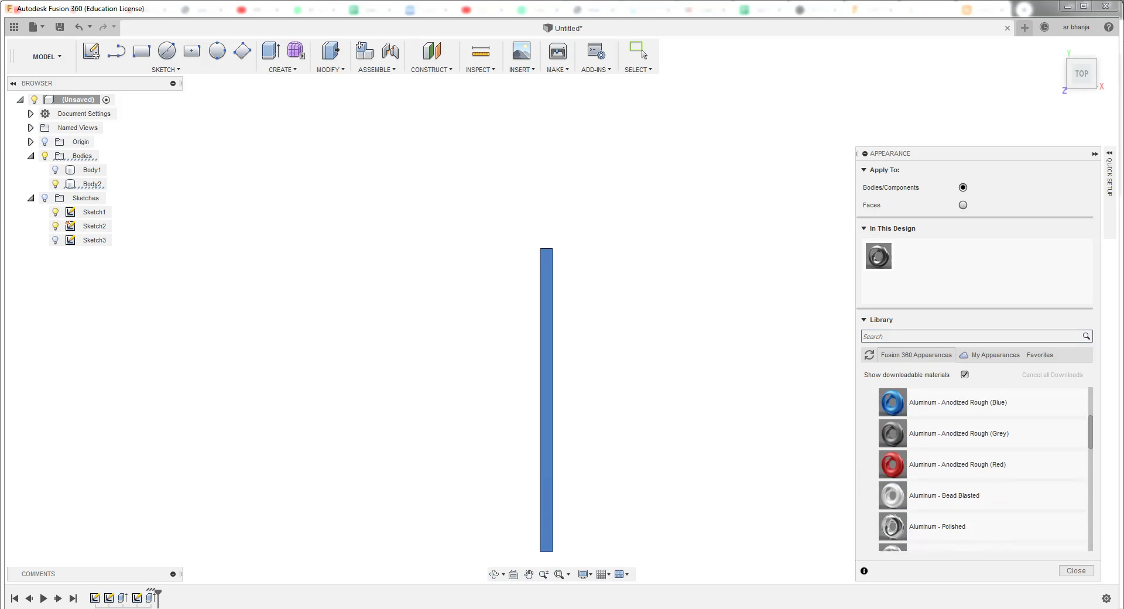
{"action": "key", "text": "Down"}
{"action": "key", "text": "Down"}
{"action": "key", "text": "Down"}
{"action": "key", "text": "Down"}
{"action": "key", "text": "Up"}
{"action": "key", "text": "Up"}
{"action": "key", "text": "Up"}
{"action": "key", "text": "Up"}
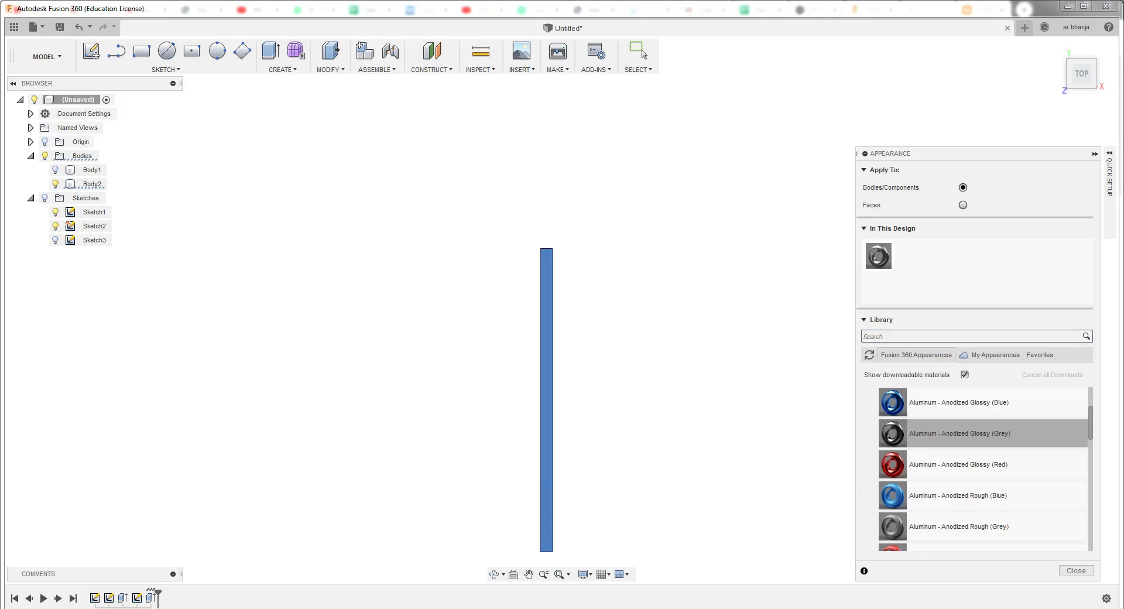
{"action": "key", "text": "Up"}
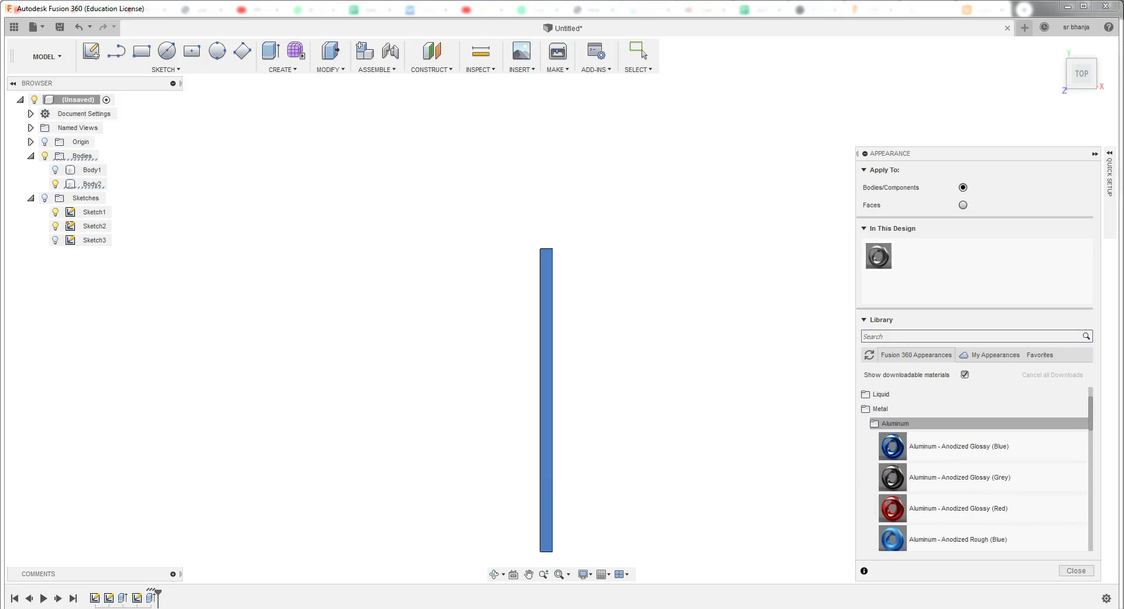
{"action": "key", "text": "Left"}
{"action": "key", "text": "Down"}
{"action": "key", "text": "Down"}
{"action": "key", "text": "Down"}
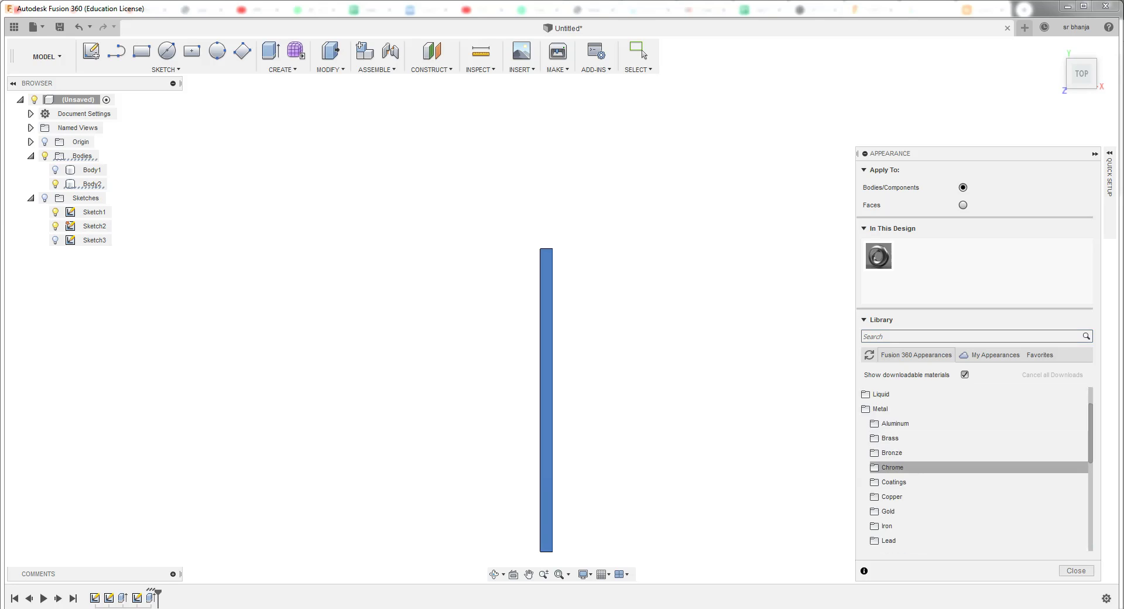
{"action": "key", "text": "Down"}
{"action": "key", "text": "Right"}
{"action": "key", "text": "Down"}
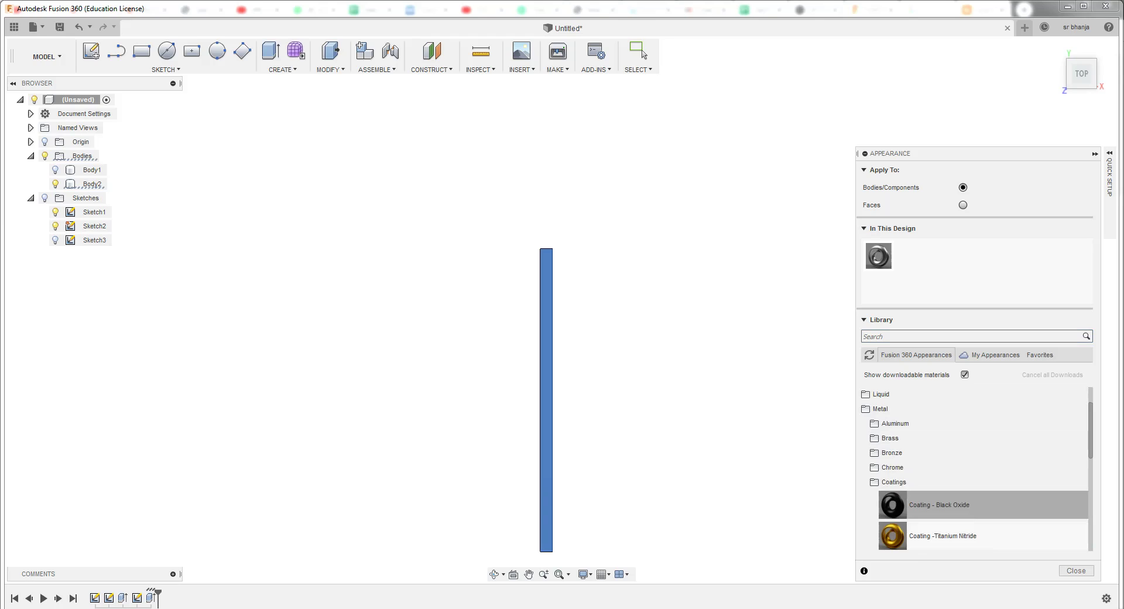
{"action": "left_click_drag", "start_coordinate": [88, 184], "coordinate": [88, 184]}
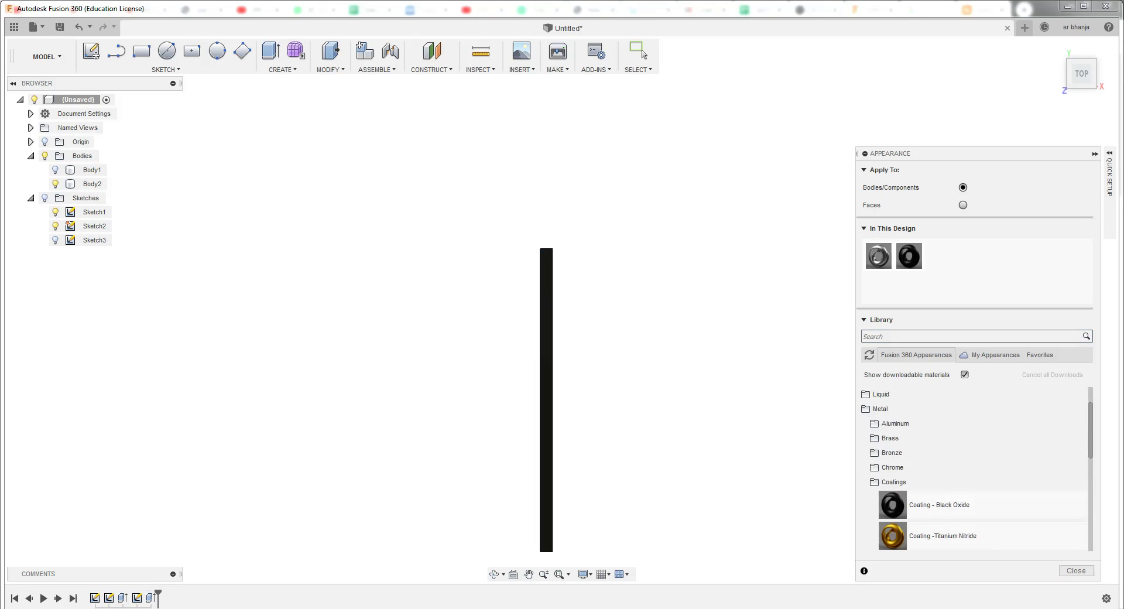
{"action": "left_click", "coordinate": [1076, 570]}
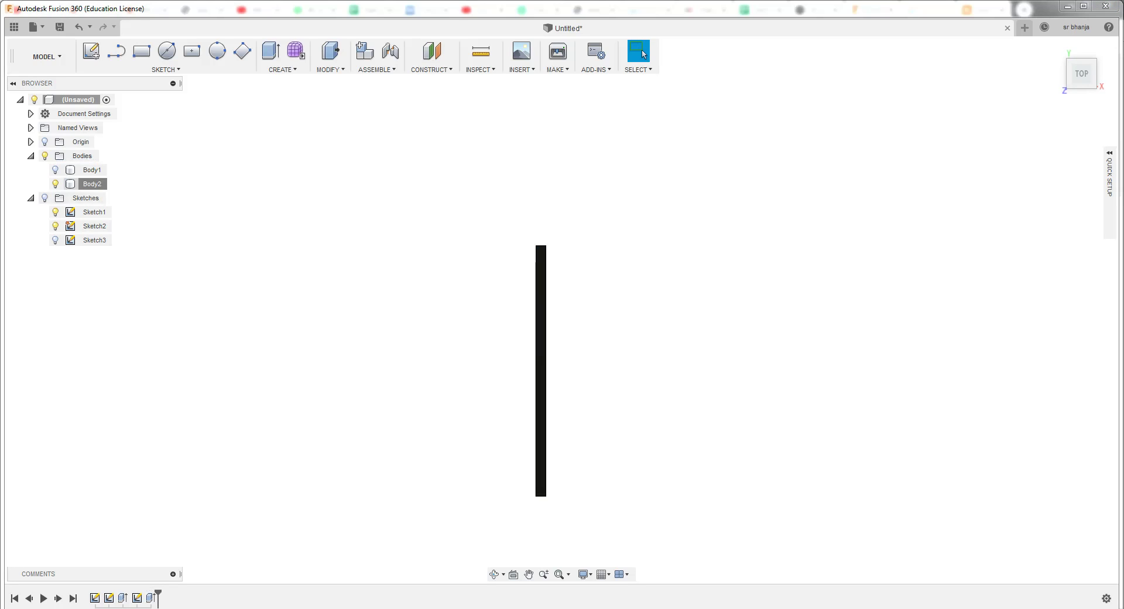
Open Move/Copy on Body2 after one abandoned attempt, and enable Create Copy
{"action": "right_click", "coordinate": [92, 184]}
{"action": "left_click", "coordinate": [124, 193]}
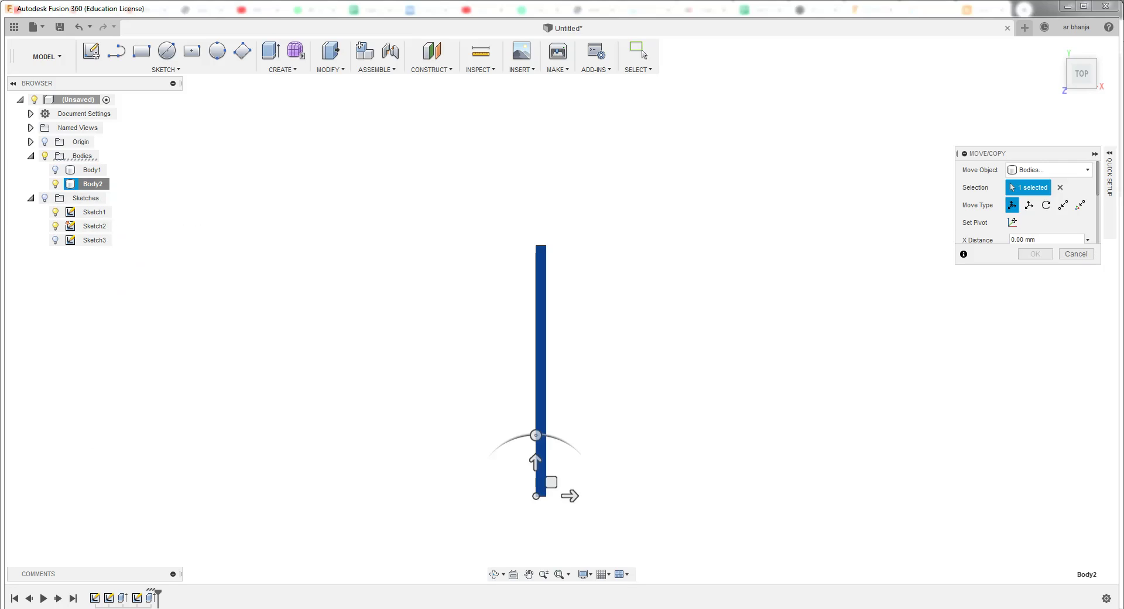
{"action": "left_click", "coordinate": [1076, 253]}
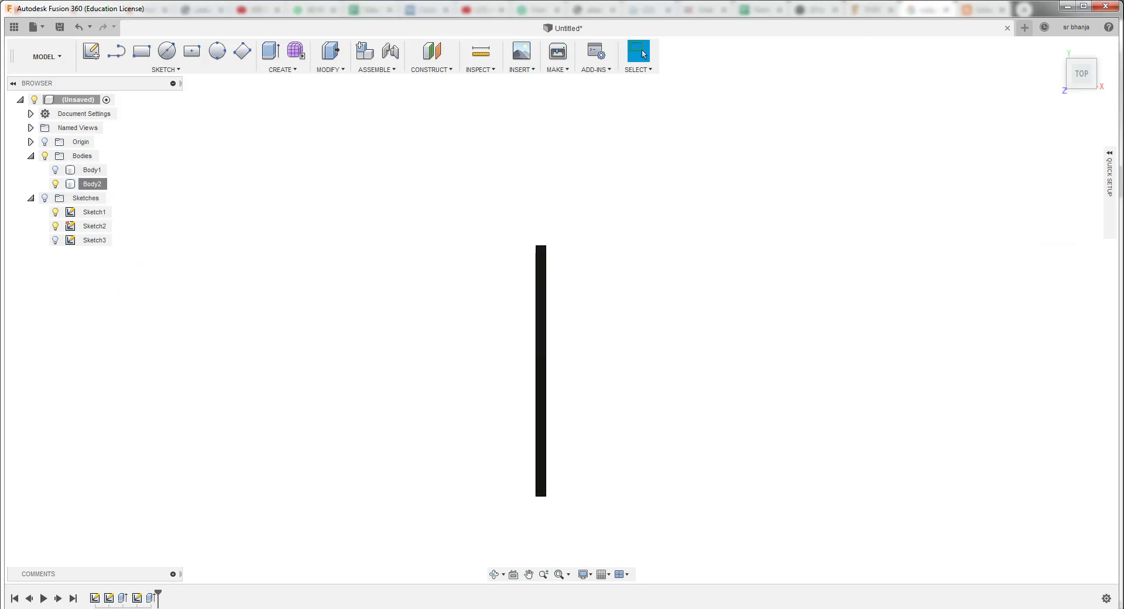
{"action": "left_click", "coordinate": [92, 184]}
{"action": "right_click", "coordinate": [92, 184]}
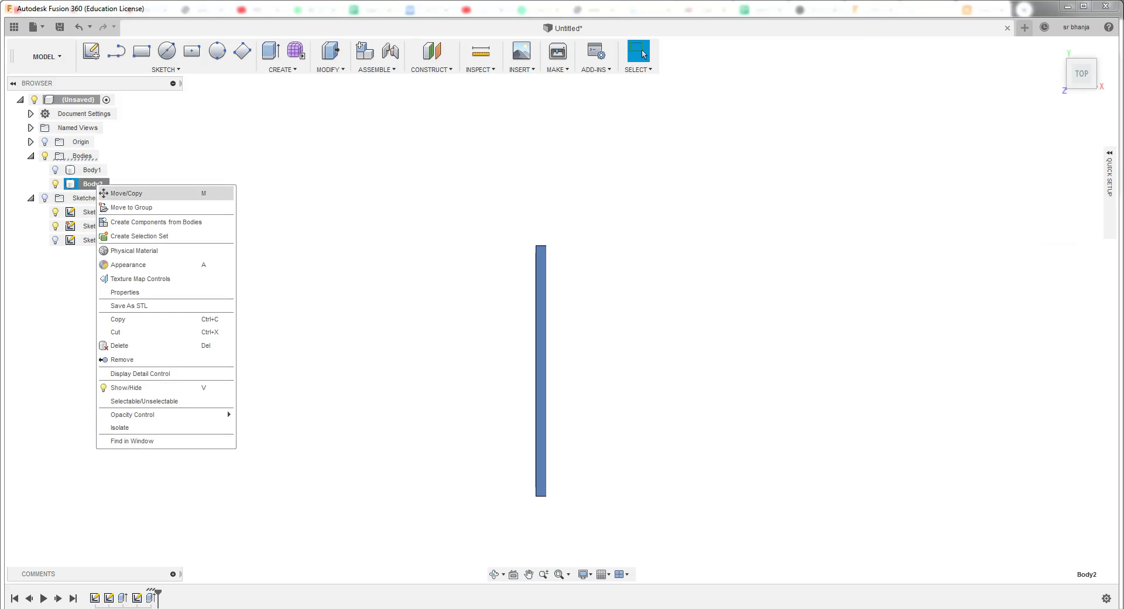
{"action": "left_click", "coordinate": [108, 191]}
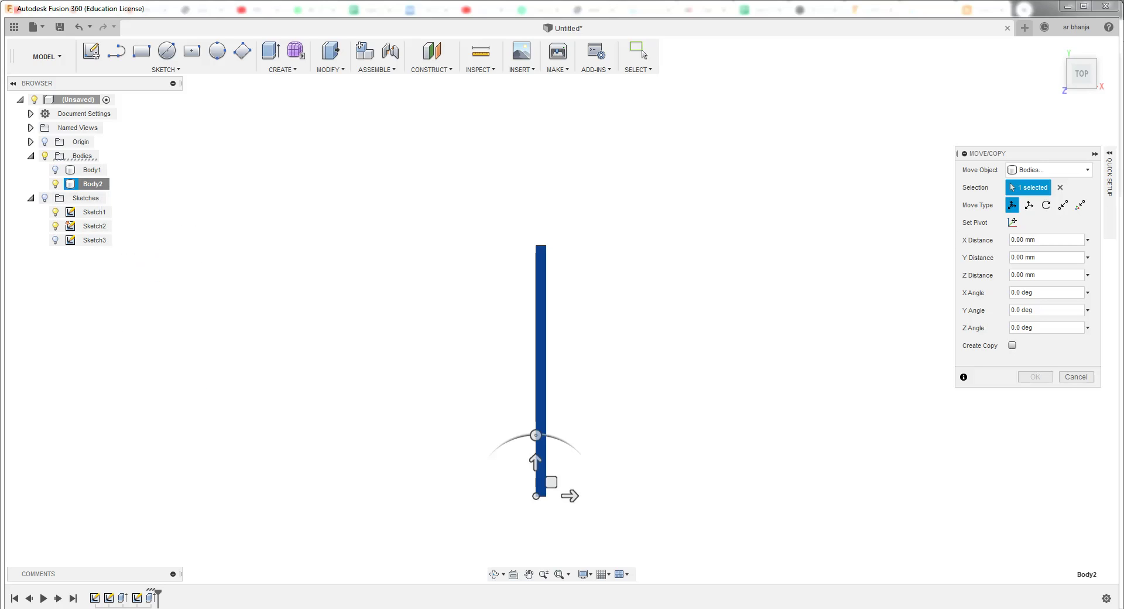
{"action": "left_click", "coordinate": [1012, 345]}
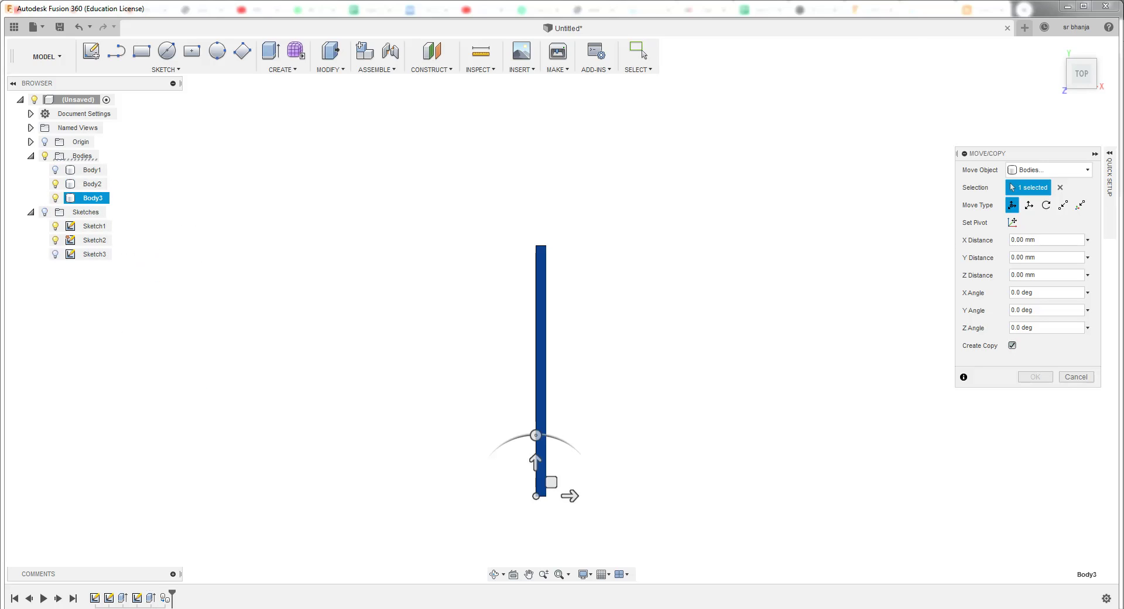
Place the copy 1 mm along X, creating Body3 beside the original tick
{"action": "mouse_move", "coordinate": [569, 496]}
{"action": "left_mouse_down"}
{"action": "mouse_move", "coordinate": [668, 496]}
{"action": "mouse_move", "coordinate": [605, 495]}
{"action": "left_mouse_up"}
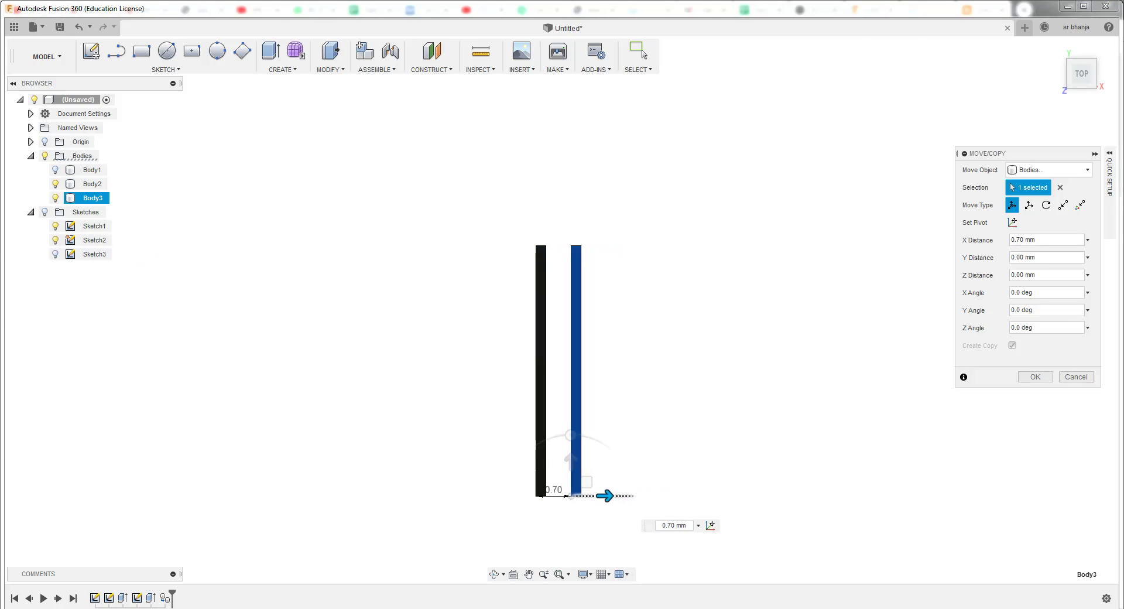
{"action": "scroll", "coordinate": [547, 502], "scroll_direction": "up", "scroll_amount": 3}
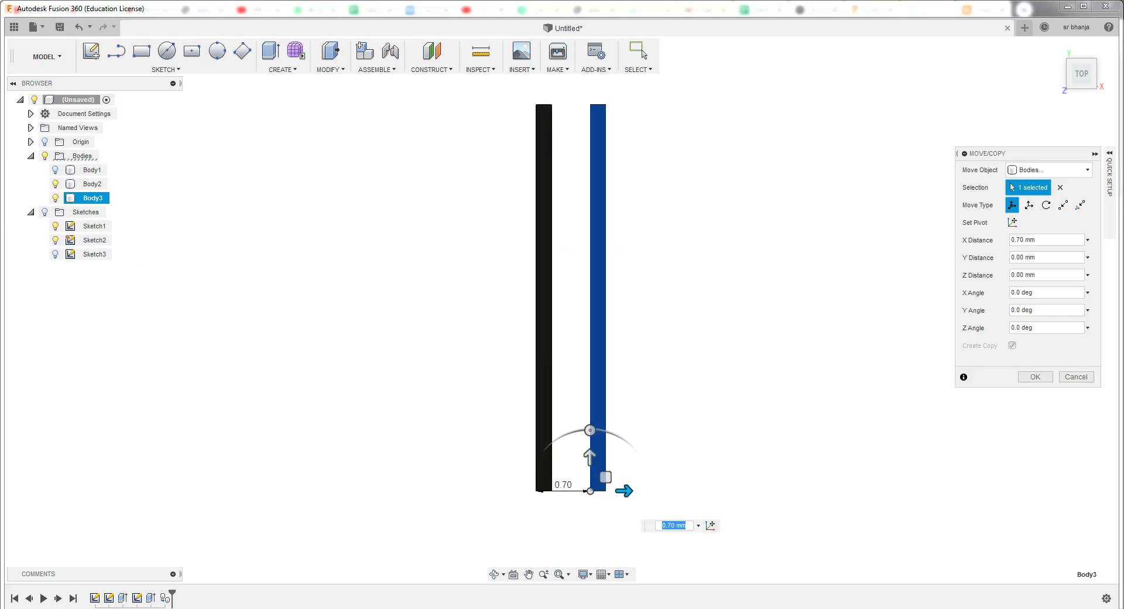
{"action": "scroll", "coordinate": [547, 503], "scroll_direction": "up", "scroll_amount": 2}
{"action": "scroll", "coordinate": [569, 504], "scroll_direction": "up", "scroll_amount": 1}
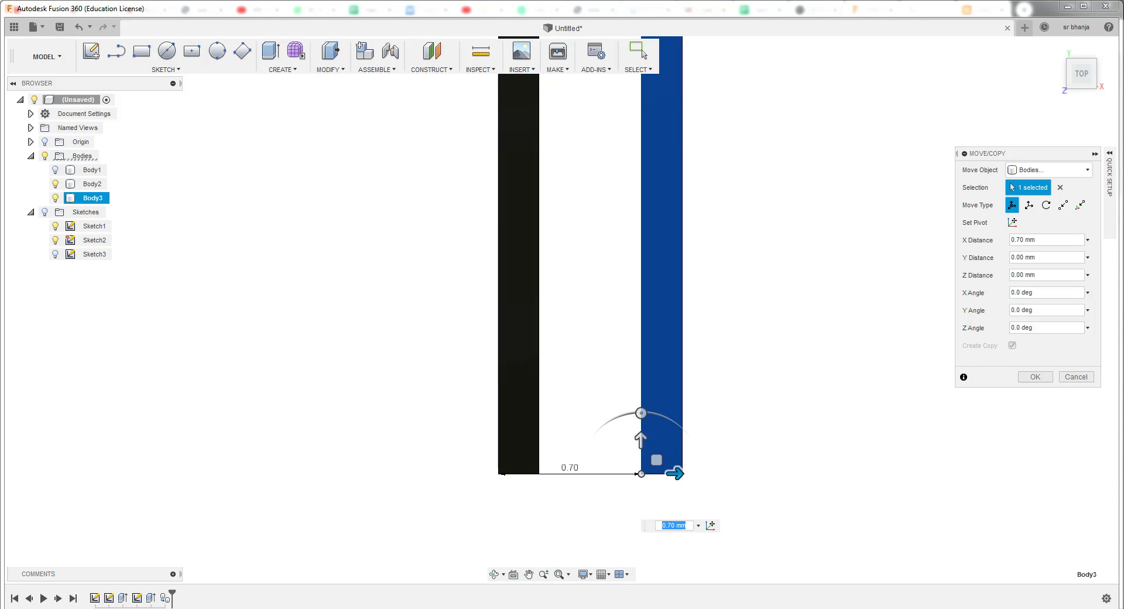
{"action": "type", "text": "1"}
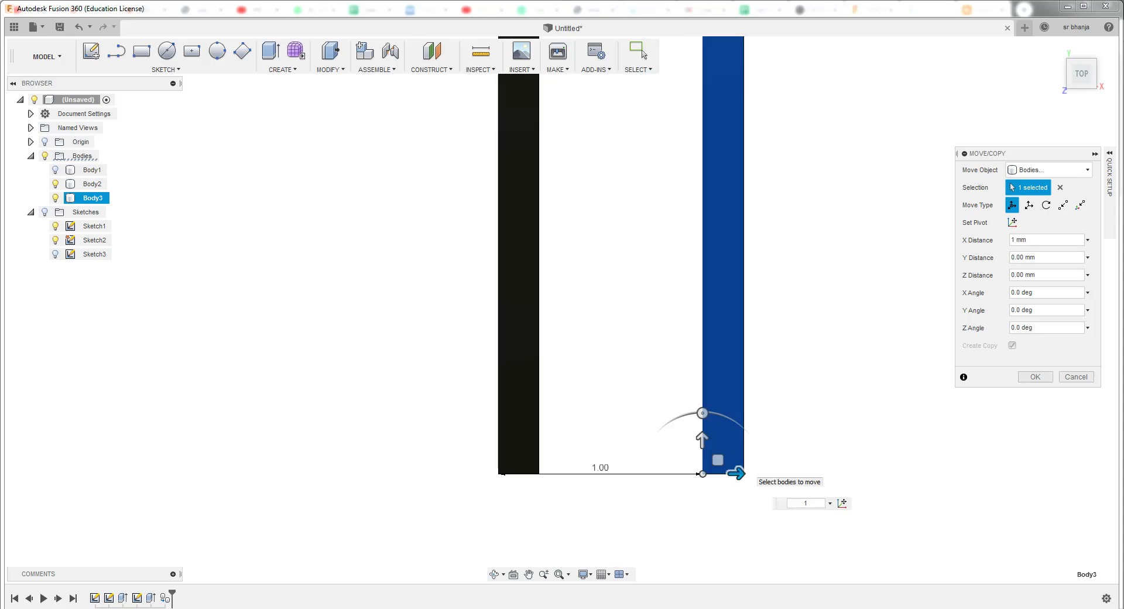
{"action": "key", "text": "Return"}
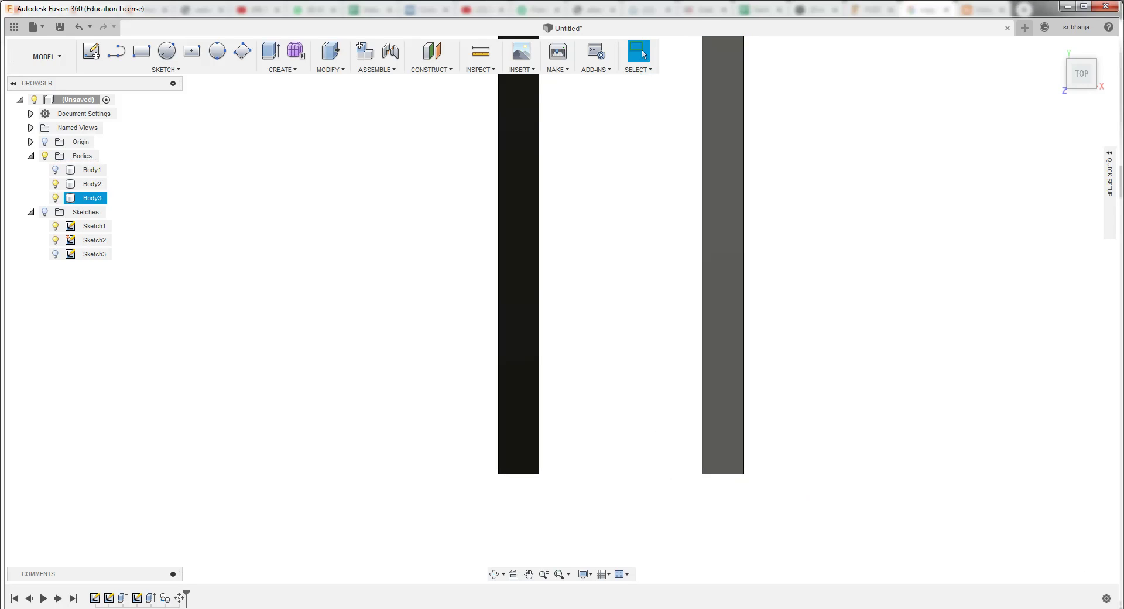
{"action": "scroll", "coordinate": [542, 423], "scroll_direction": "down", "scroll_amount": 1}
{"action": "scroll", "coordinate": [523, 380], "scroll_direction": "down", "scroll_amount": 2}
Box-select both tick bars and try a move, then cancel and clear the selection
{"action": "scroll", "coordinate": [523, 380], "scroll_direction": "down", "scroll_amount": 2}
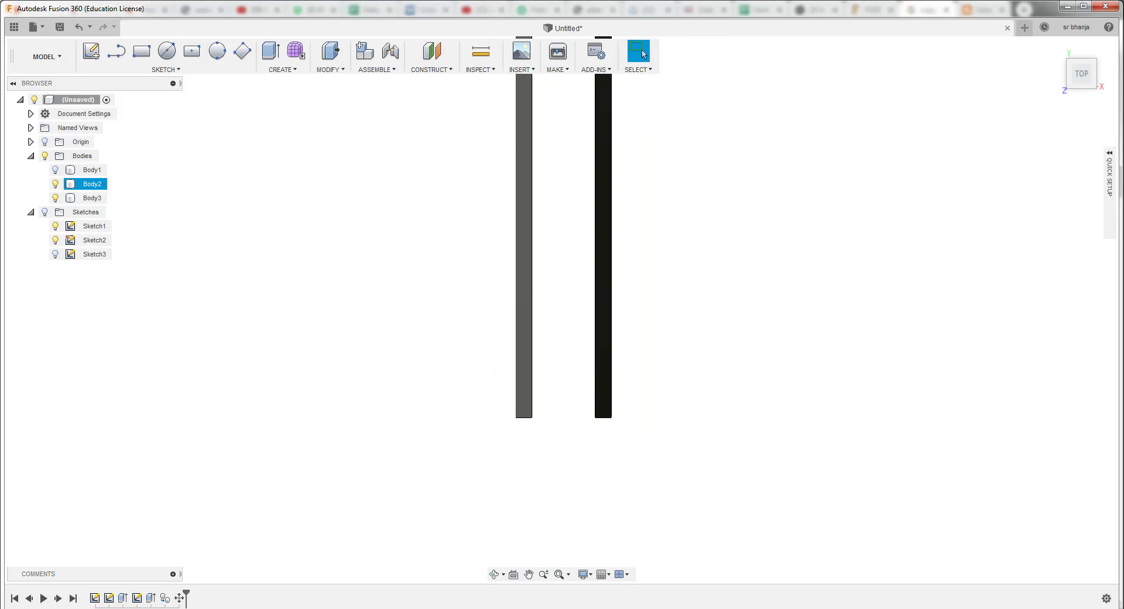
{"action": "scroll", "coordinate": [523, 380], "scroll_direction": "down", "scroll_amount": 1}
{"action": "left_click_drag", "start_coordinate": [485, 130], "coordinate": [637, 467]}
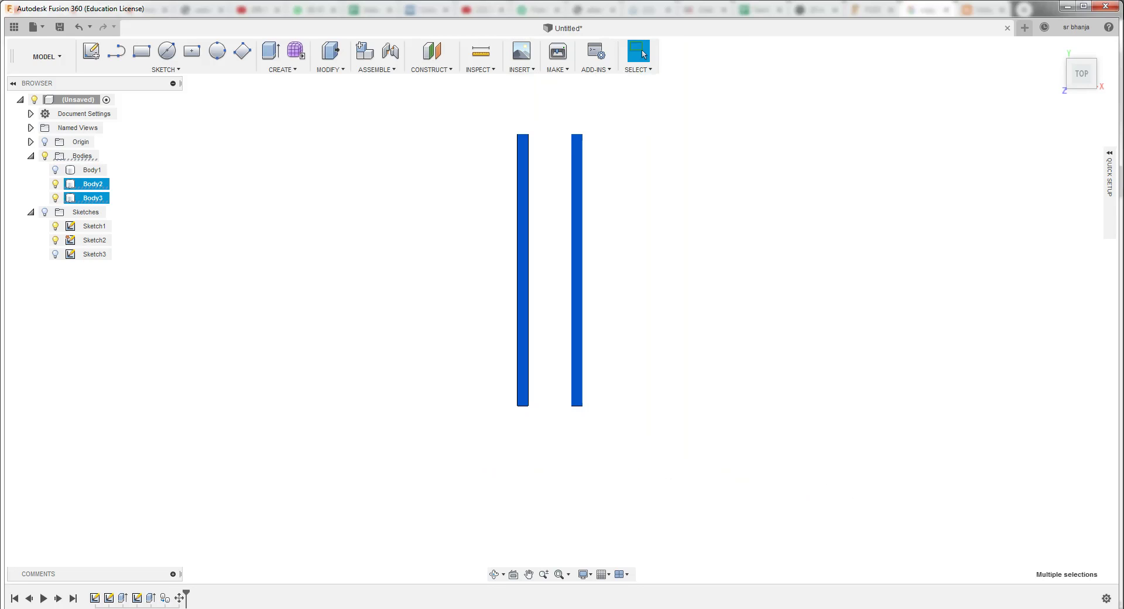
{"action": "right_click", "coordinate": [515, 306]}
{"action": "key", "text": "Escape"}
{"action": "key", "text": "m"}
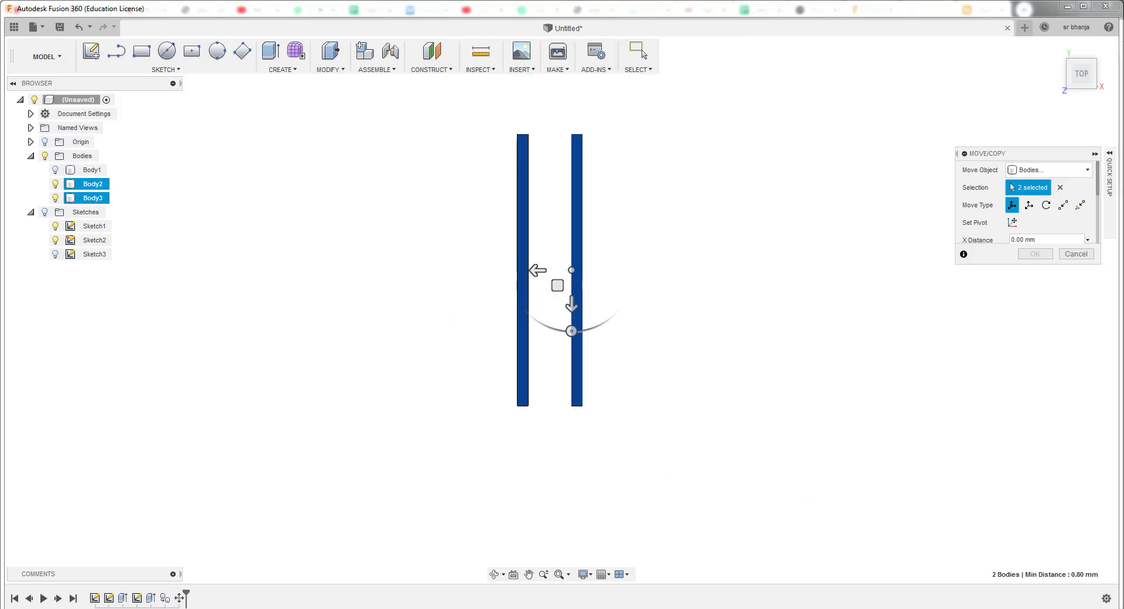
{"action": "key", "text": "Escape"}
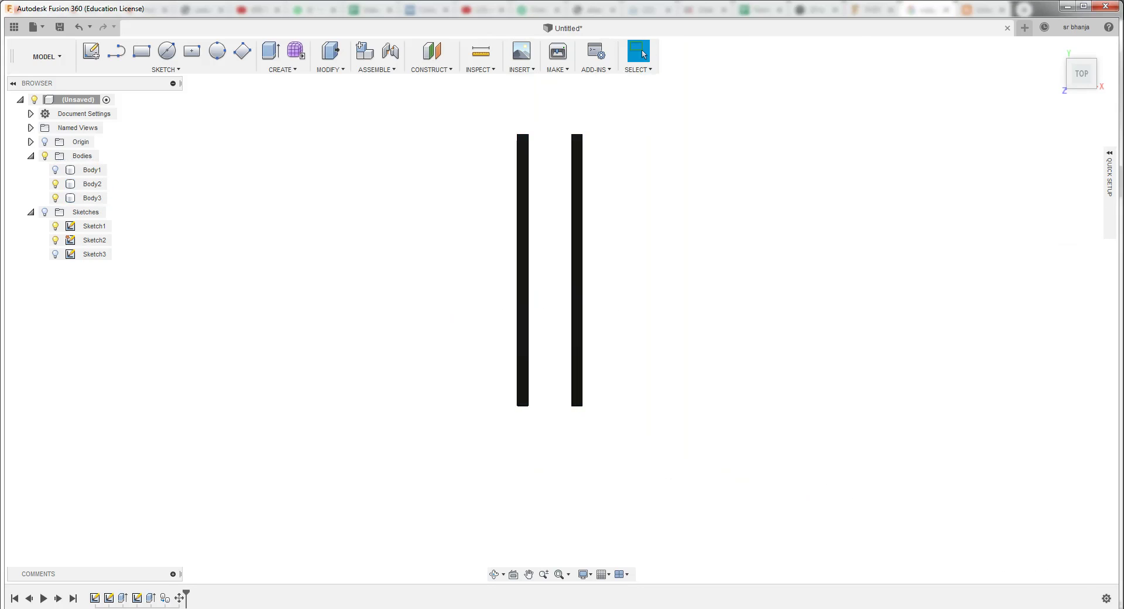
Copy Body2 and Body3 2.10 mm along X, creating Body4 and Body5
{"action": "left_click", "coordinate": [92, 184]}
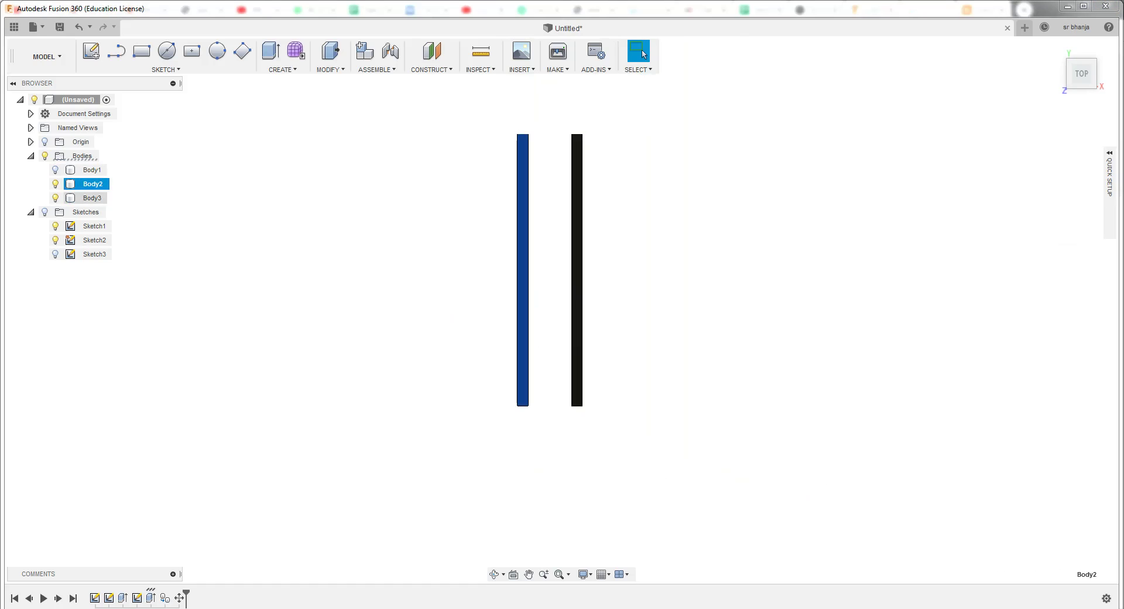
{"action": "left_click", "coordinate": [92, 198], "text": "ctrl"}
{"action": "right_click", "coordinate": [92, 199]}
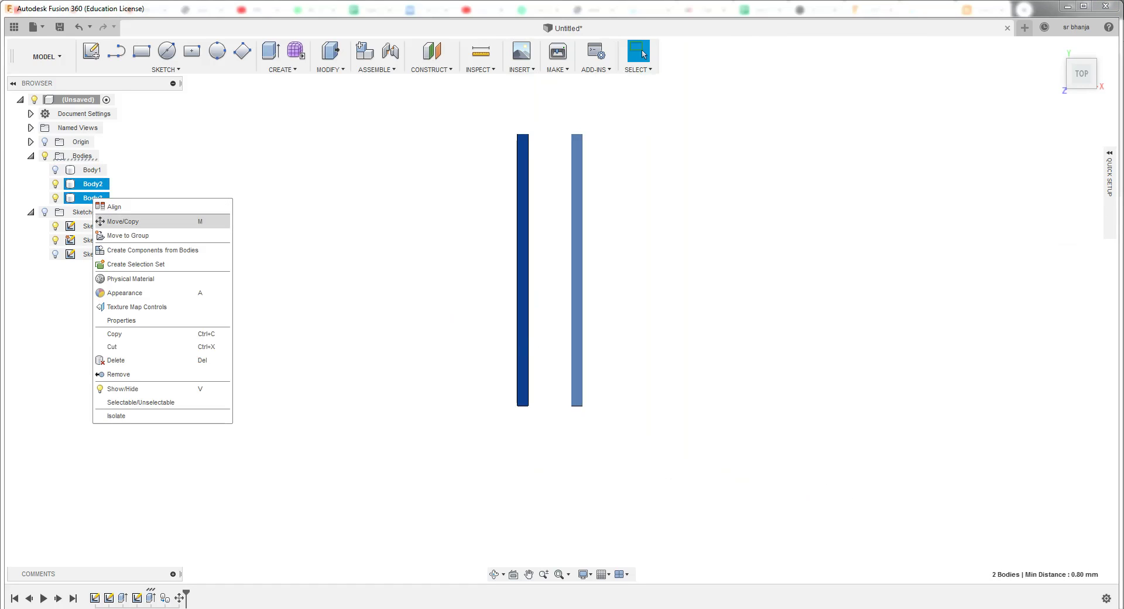
{"action": "left_click", "coordinate": [111, 221]}
{"action": "left_click", "coordinate": [1012, 345]}
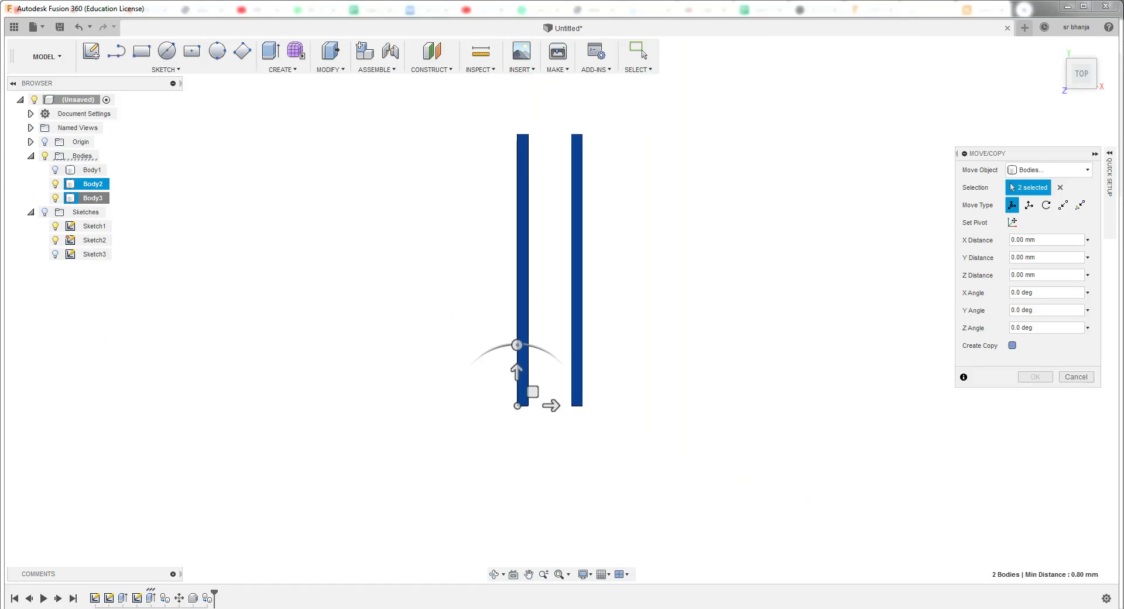
{"action": "left_click_drag", "start_coordinate": [551, 406], "coordinate": [665, 405]}
{"action": "left_click", "coordinate": [1035, 376]}
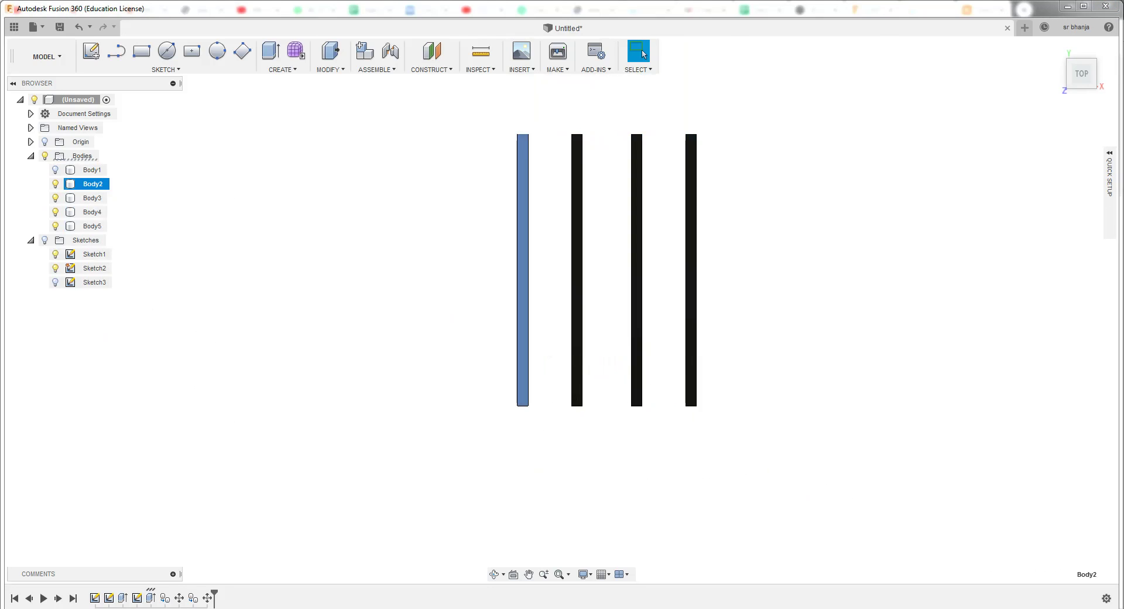
Select the four tick bars and open Move/Copy, then cancel it
{"action": "left_click", "coordinate": [92, 226], "text": "shift"}
{"action": "right_click", "coordinate": [97, 227]}
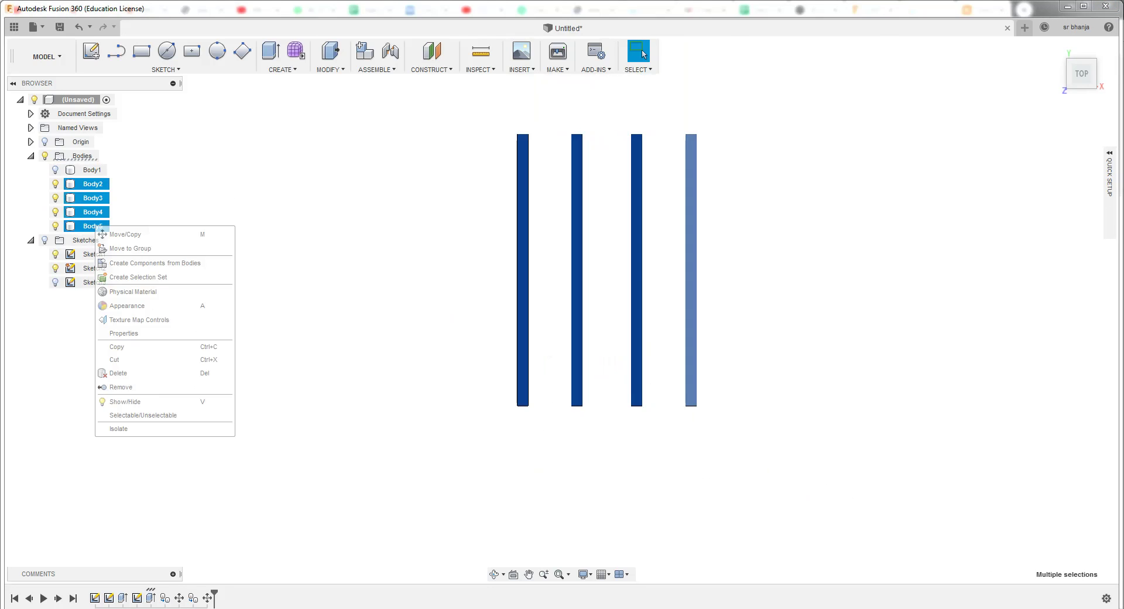
{"action": "left_click", "coordinate": [123, 234]}
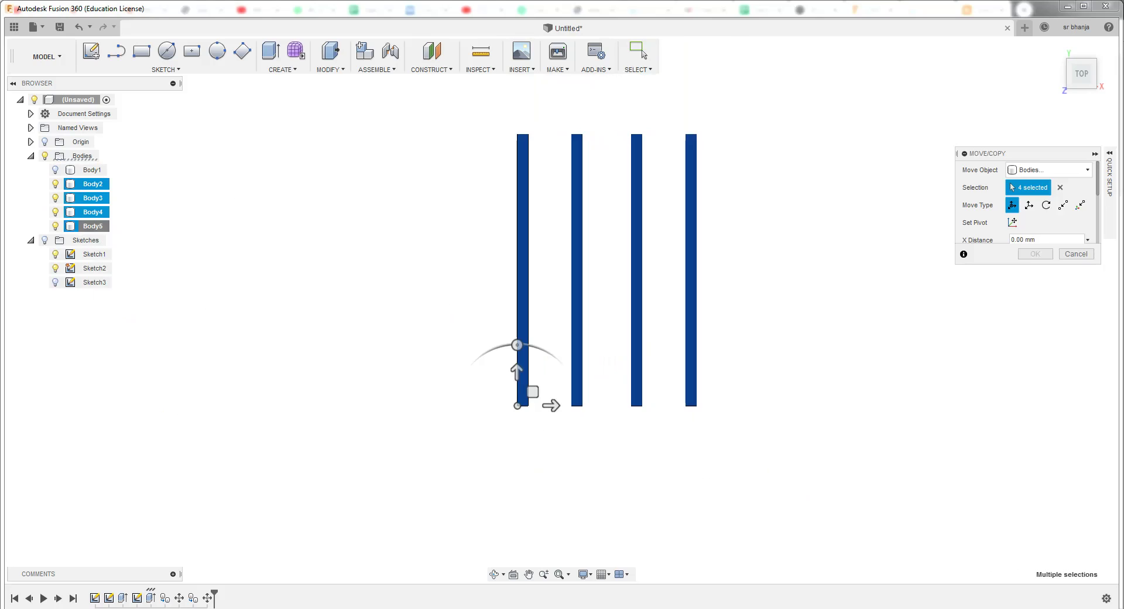
{"action": "scroll", "coordinate": [412, 400], "scroll_direction": "down", "scroll_amount": 1}
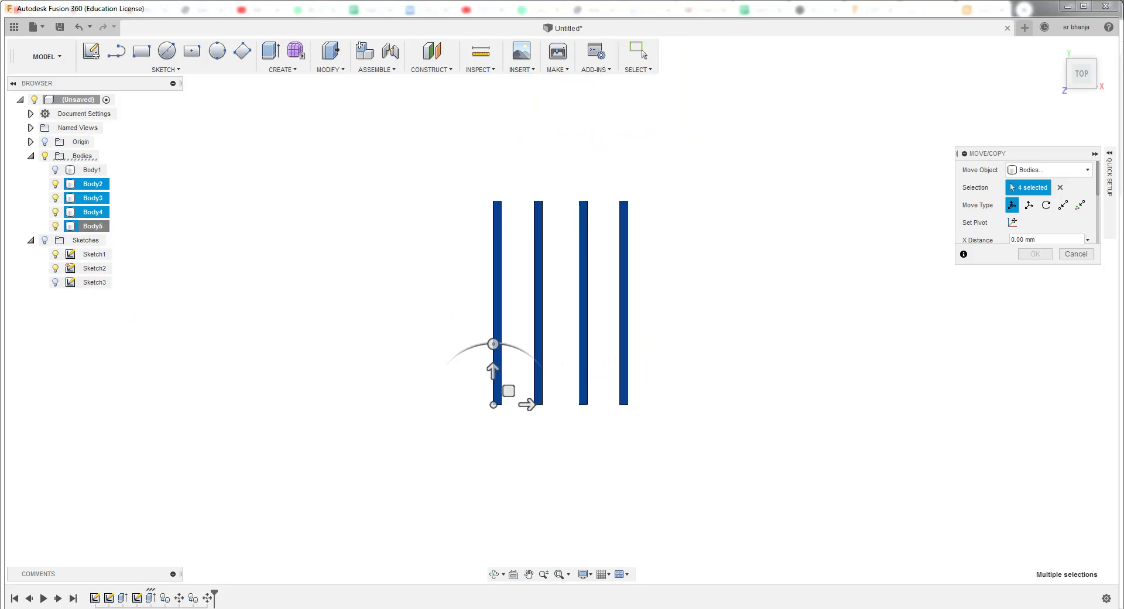
{"action": "scroll", "coordinate": [413, 400], "scroll_direction": "down", "scroll_amount": 1}
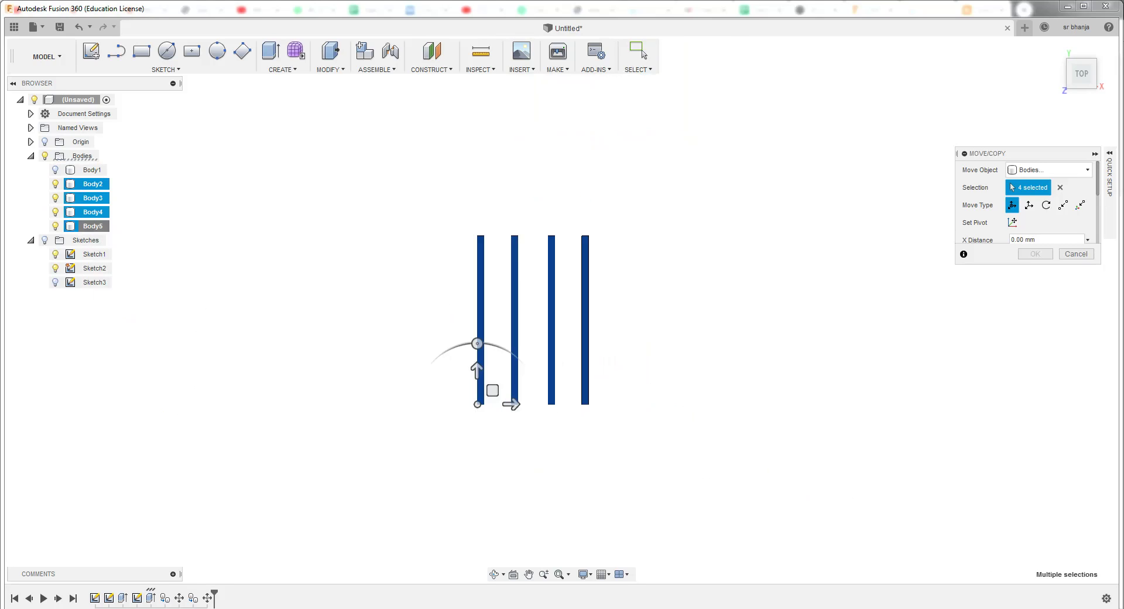
{"action": "left_click", "coordinate": [1075, 253]}
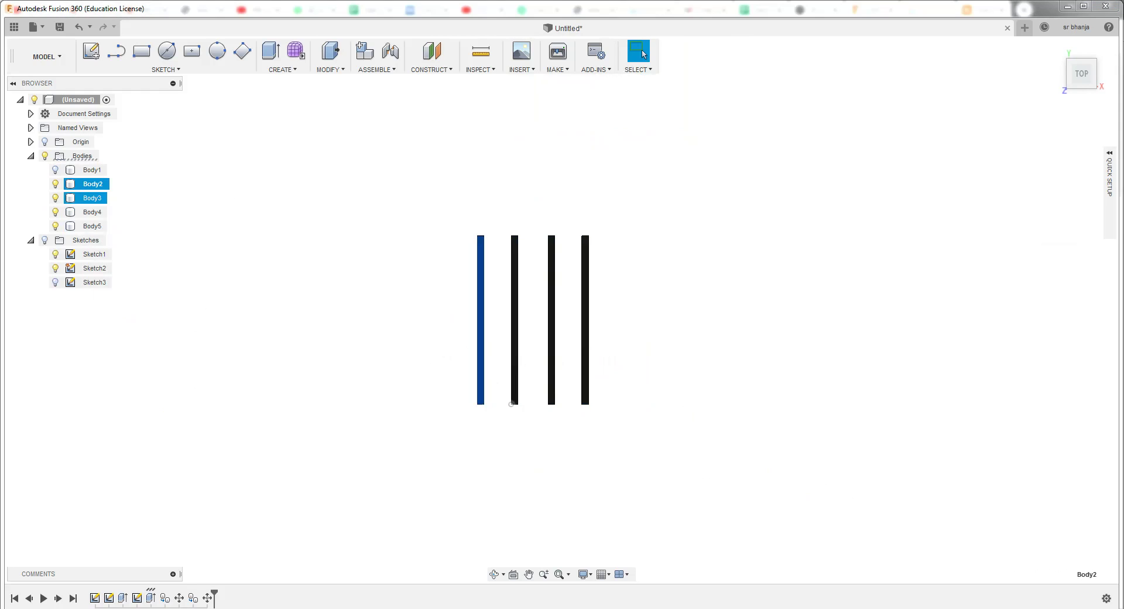
Copy Body2–Body5 4.00 mm along X as Body6 through Body9
{"action": "left_click", "coordinate": [92, 226], "text": "shift"}
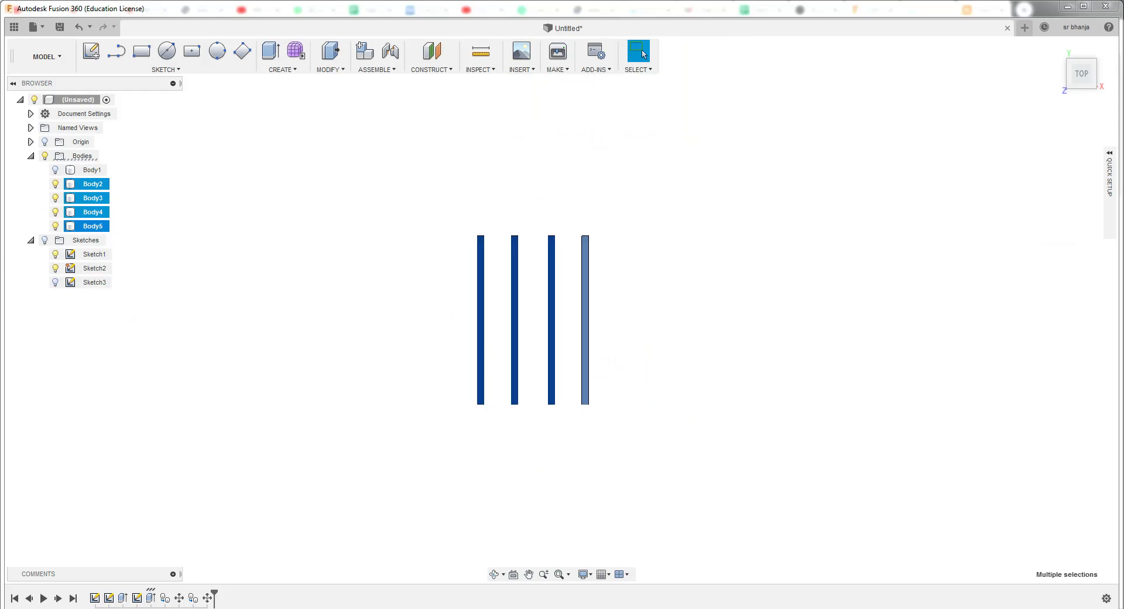
{"action": "right_click", "coordinate": [92, 226]}
{"action": "left_click", "coordinate": [119, 240]}
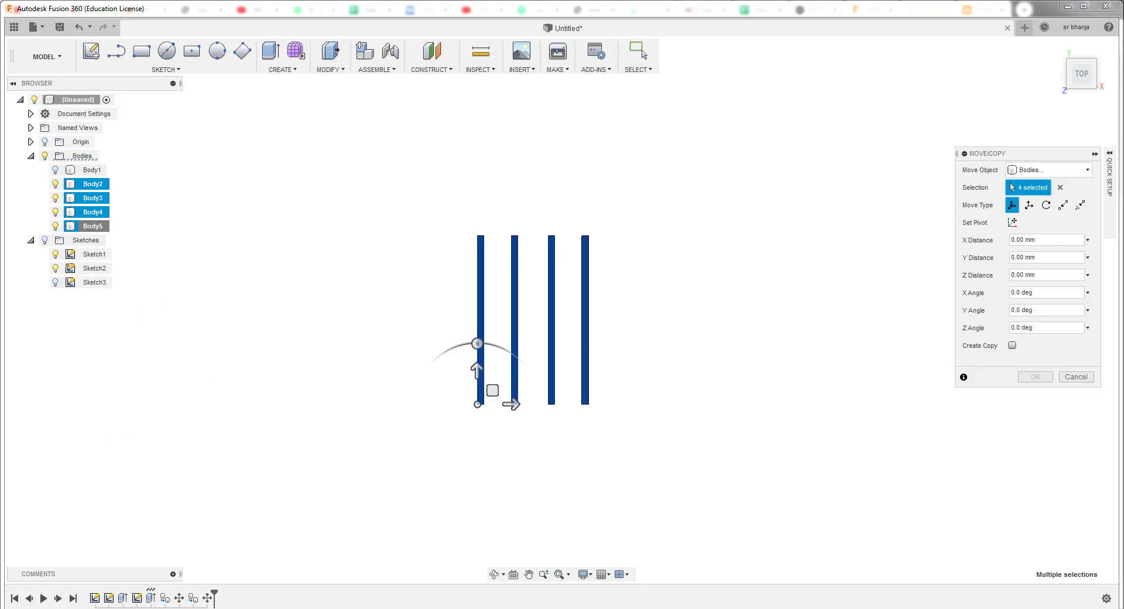
{"action": "left_click", "coordinate": [1012, 345]}
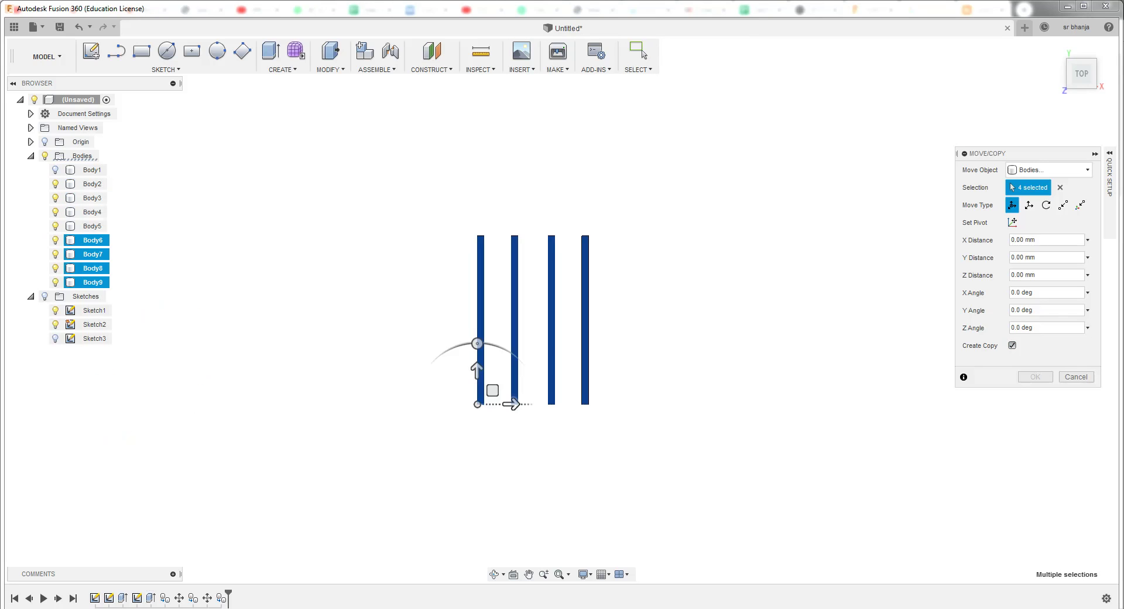
{"action": "left_click_drag", "start_coordinate": [511, 404], "coordinate": [646, 404]}
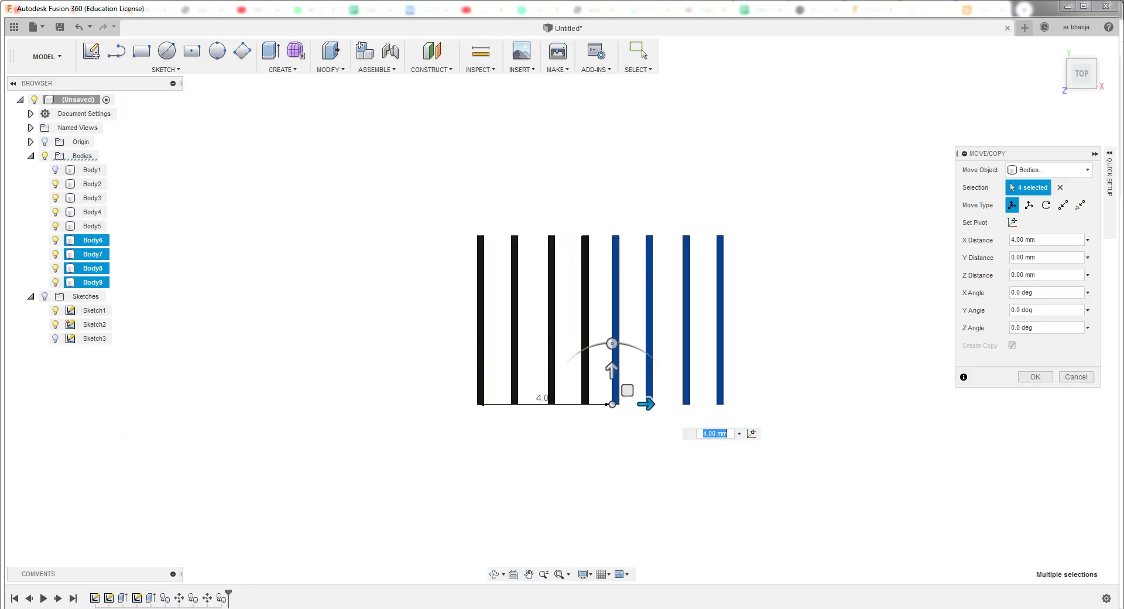
{"action": "left_click", "coordinate": [1035, 377]}
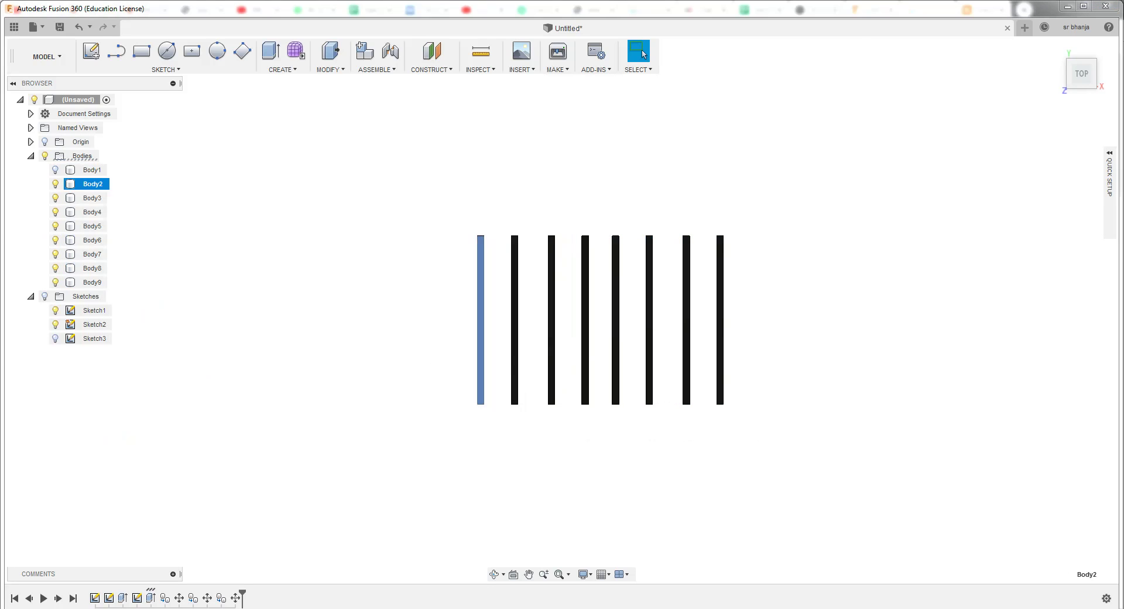
Select all eight tick bars and start Move/Copy, then cancel it
{"action": "left_click", "coordinate": [93, 282], "text": "shift"}
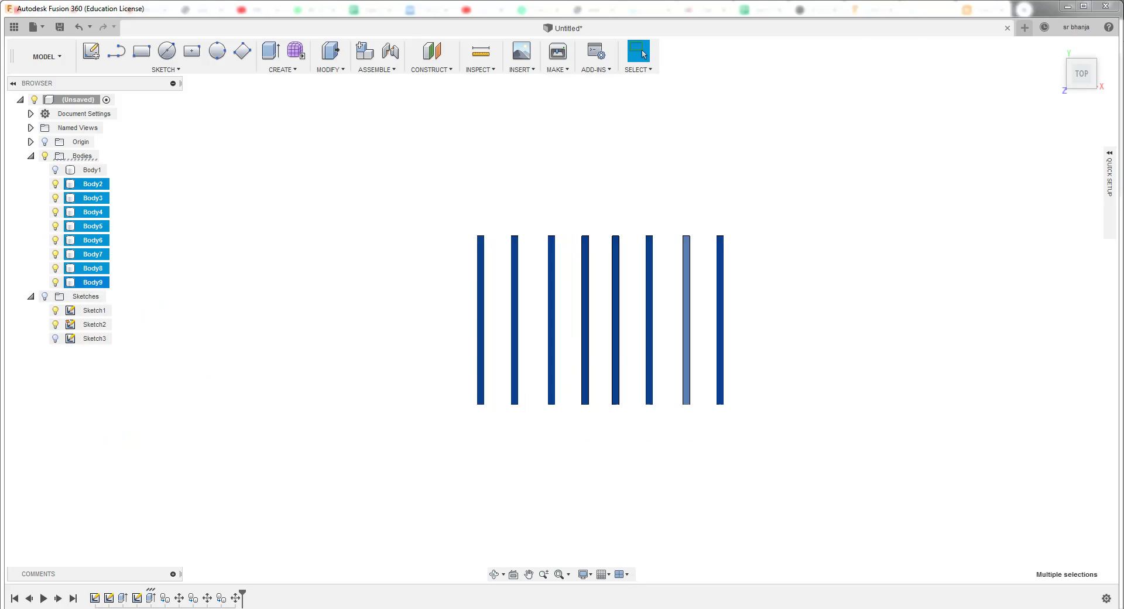
{"action": "right_click", "coordinate": [92, 282]}
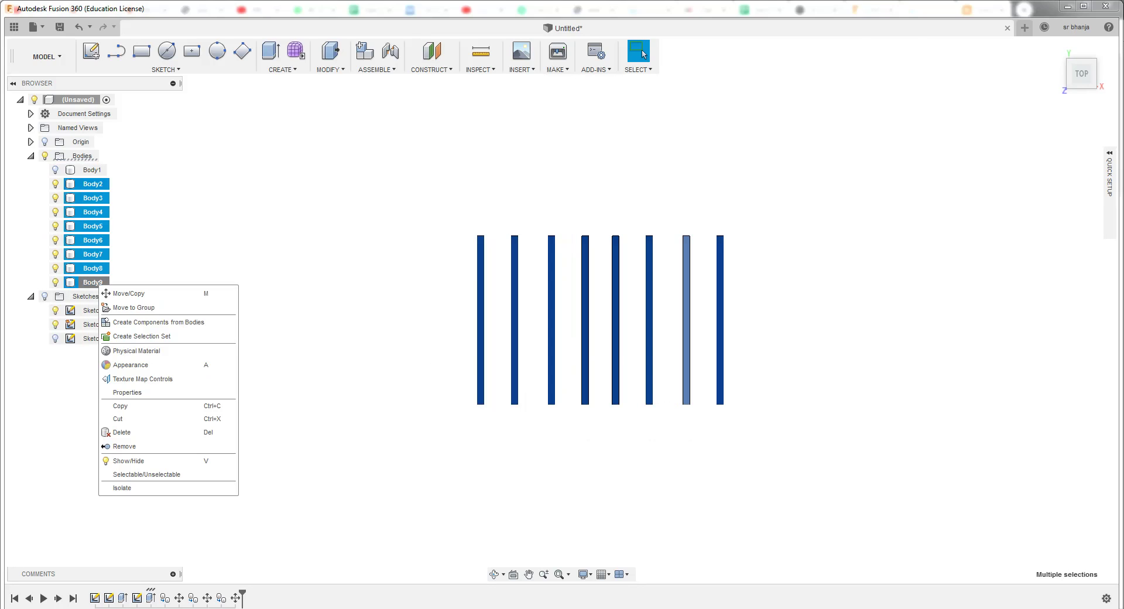
{"action": "left_click", "coordinate": [128, 293]}
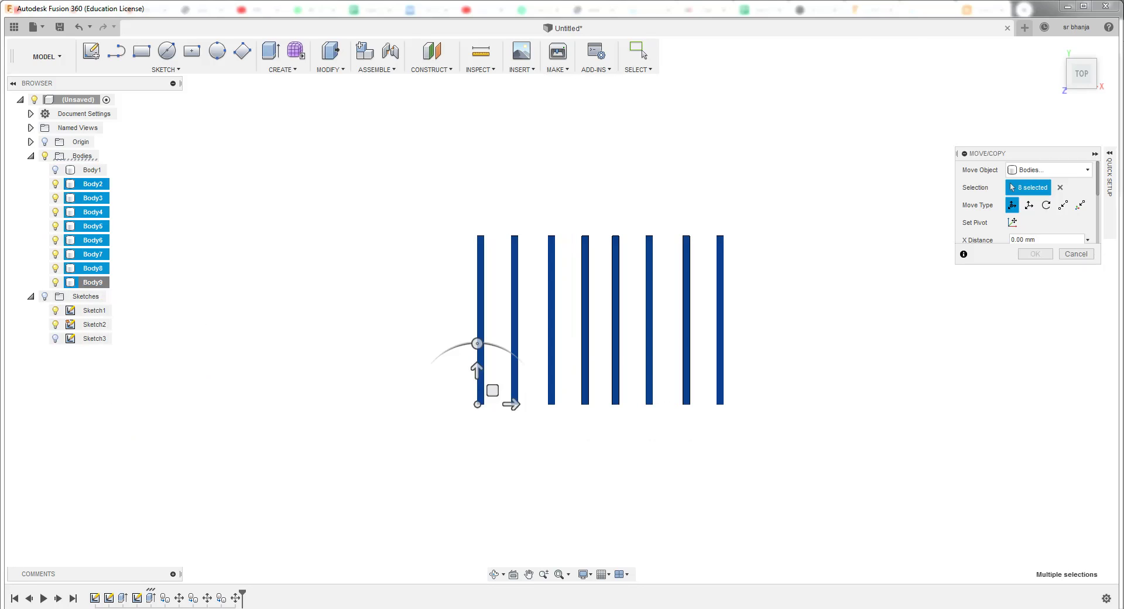
{"action": "scroll", "coordinate": [195, 288], "scroll_direction": "down", "scroll_amount": 2}
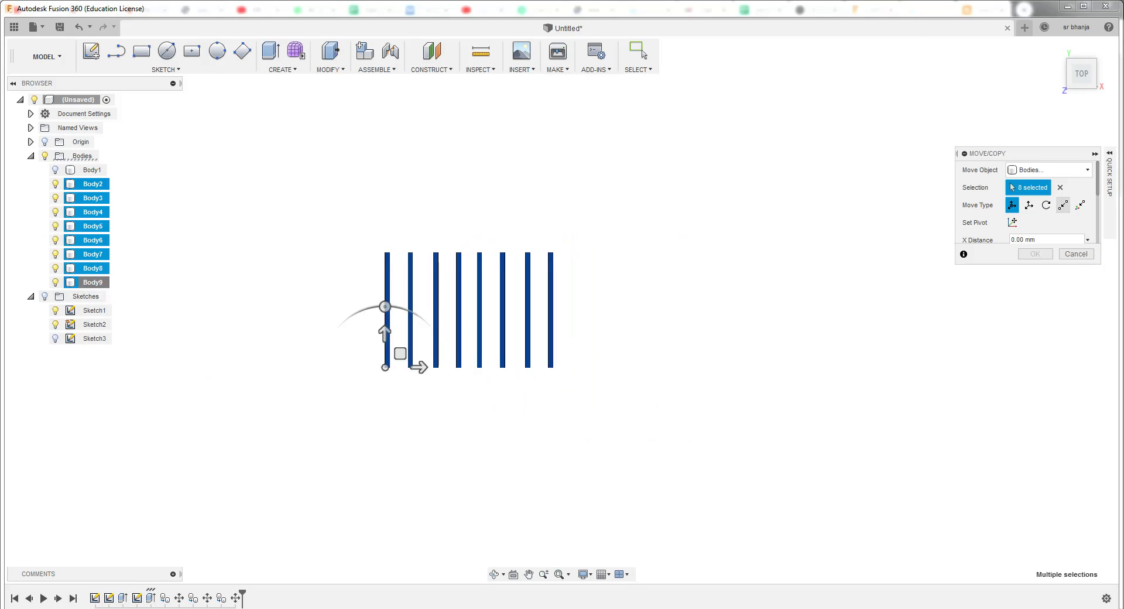
{"action": "left_click", "coordinate": [1076, 253]}
Copy the two rightmost bars 2.00 mm along X as Body10 and Body11, then fit the view
{"action": "left_click_drag", "start_coordinate": [607, 226], "coordinate": [522, 376]}
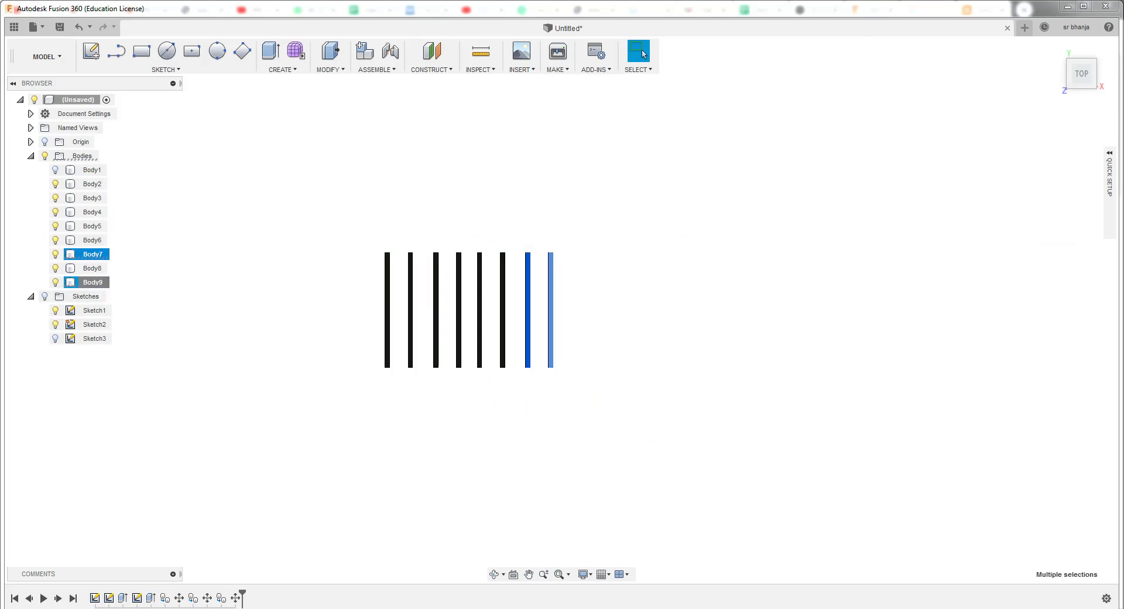
{"action": "right_click", "coordinate": [81, 253]}
{"action": "left_click", "coordinate": [103, 257]}
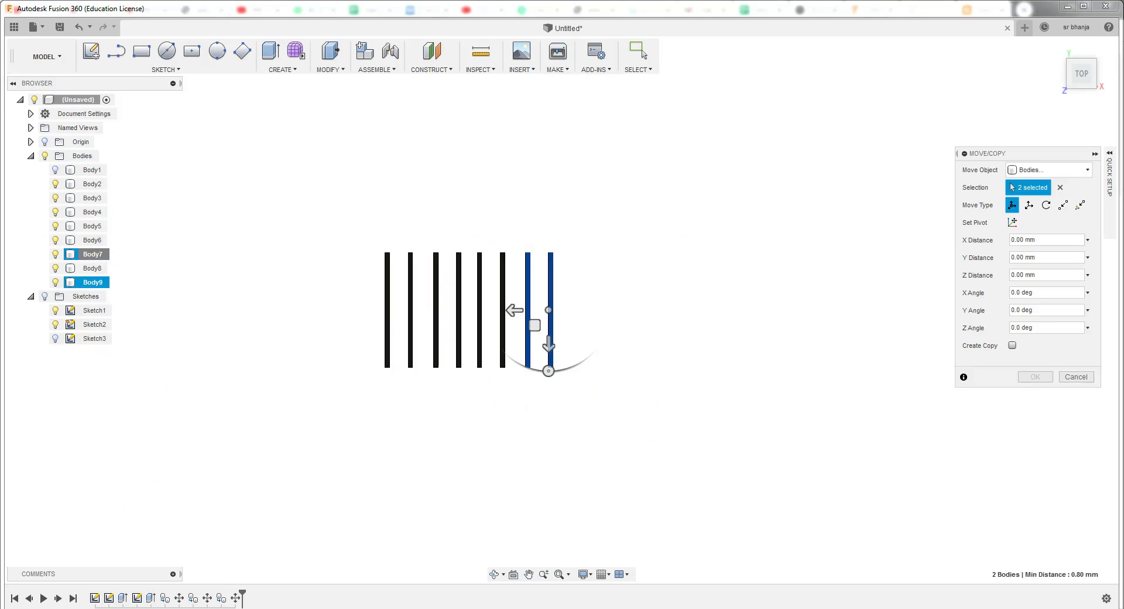
{"action": "left_click", "coordinate": [1013, 345]}
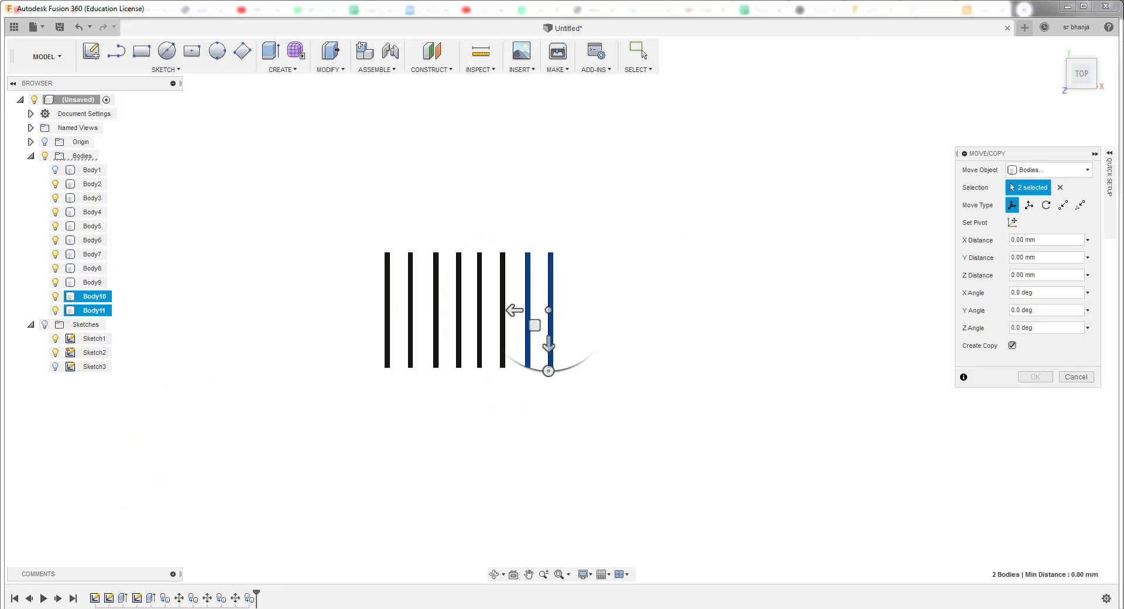
{"action": "scroll", "coordinate": [515, 313], "scroll_direction": "up", "scroll_amount": 2}
{"action": "scroll", "coordinate": [514, 313], "scroll_direction": "up", "scroll_amount": 3}
{"action": "left_click_drag", "start_coordinate": [514, 314], "coordinate": [613, 313]}
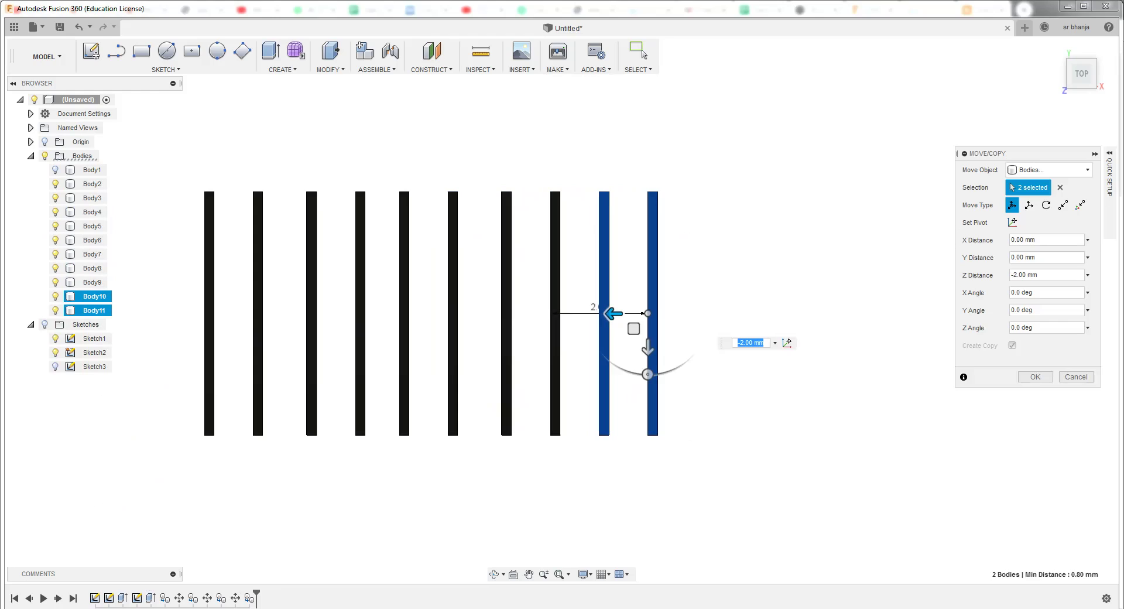
{"action": "left_click", "coordinate": [643, 53]}
{"action": "key", "text": "F6"}
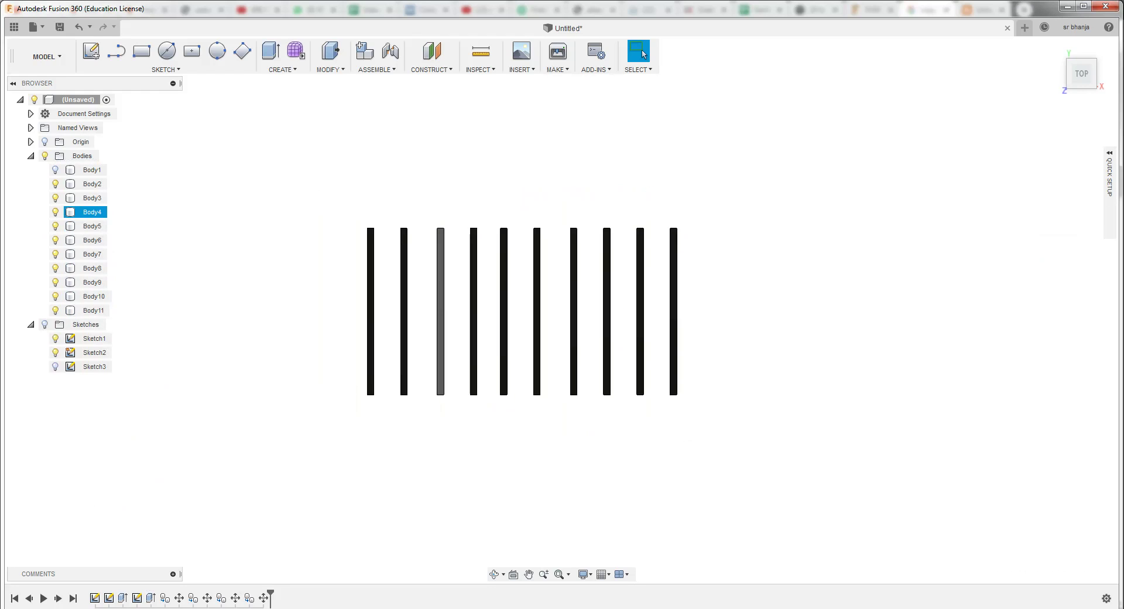
Extrude the bottom end face of the fifth tick bar downward to form the longer half mark
{"action": "left_click", "coordinate": [92, 240]}
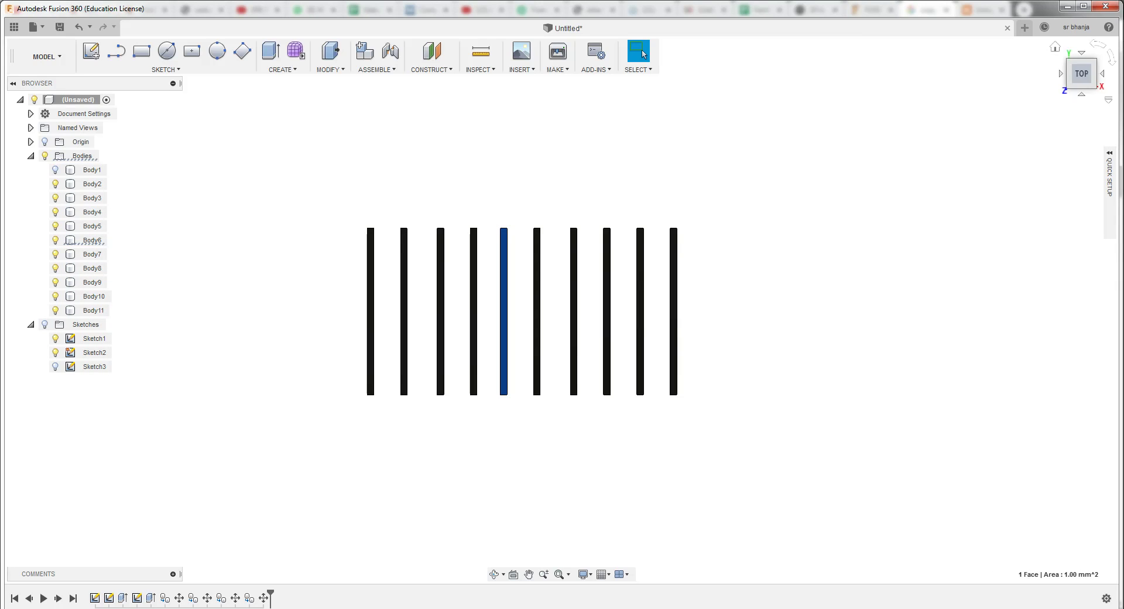
{"action": "middle_click_drag", "start_coordinate": [561, 327], "coordinate": [565, 305], "text": "shift"}
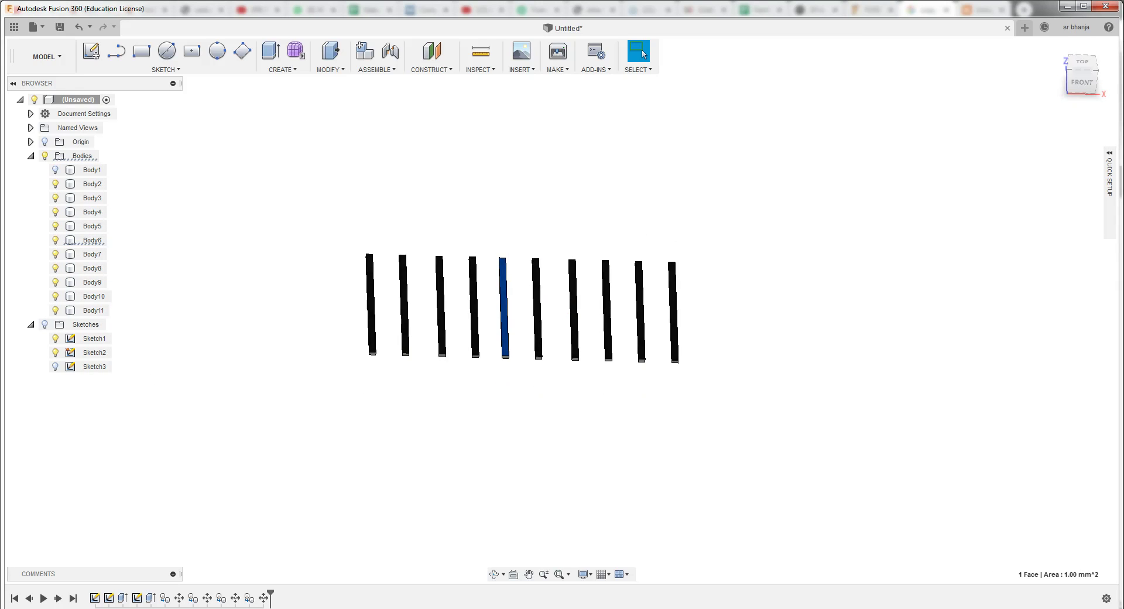
{"action": "scroll", "coordinate": [519, 352], "scroll_direction": "up", "scroll_amount": 5}
{"action": "scroll", "coordinate": [519, 351], "scroll_direction": "up", "scroll_amount": 3}
{"action": "left_click", "coordinate": [458, 383]}
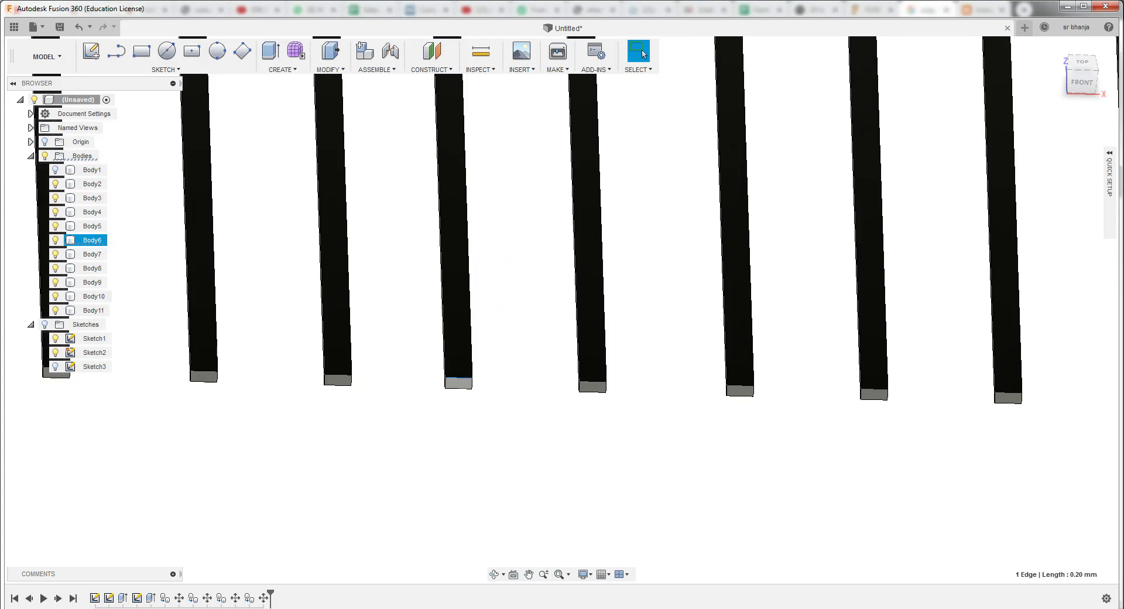
{"action": "key", "text": "e"}
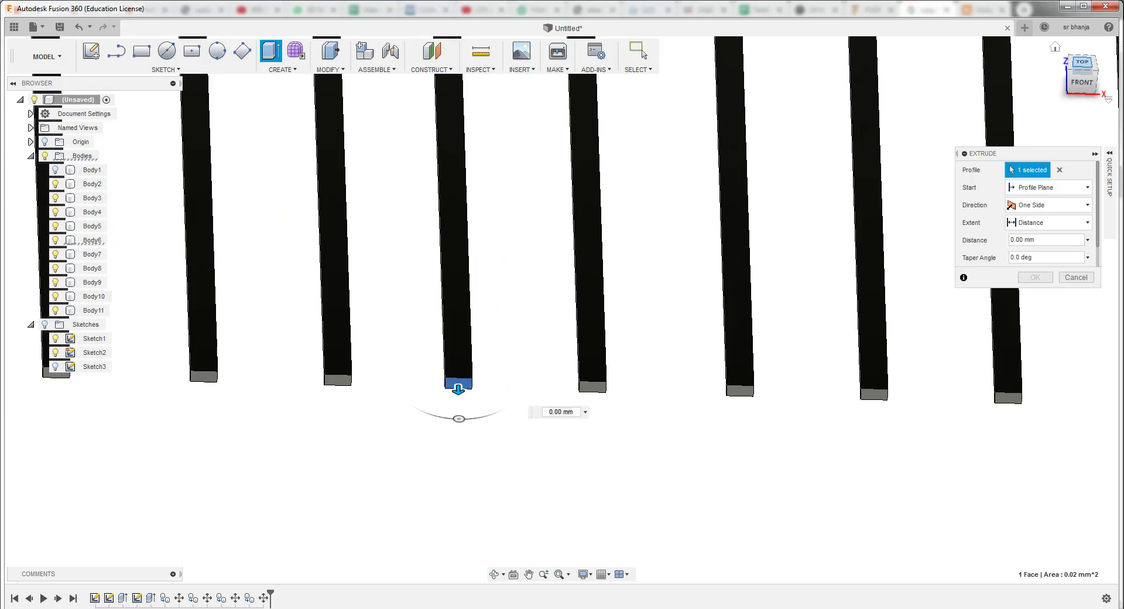
{"action": "left_click", "coordinate": [1082, 61]}
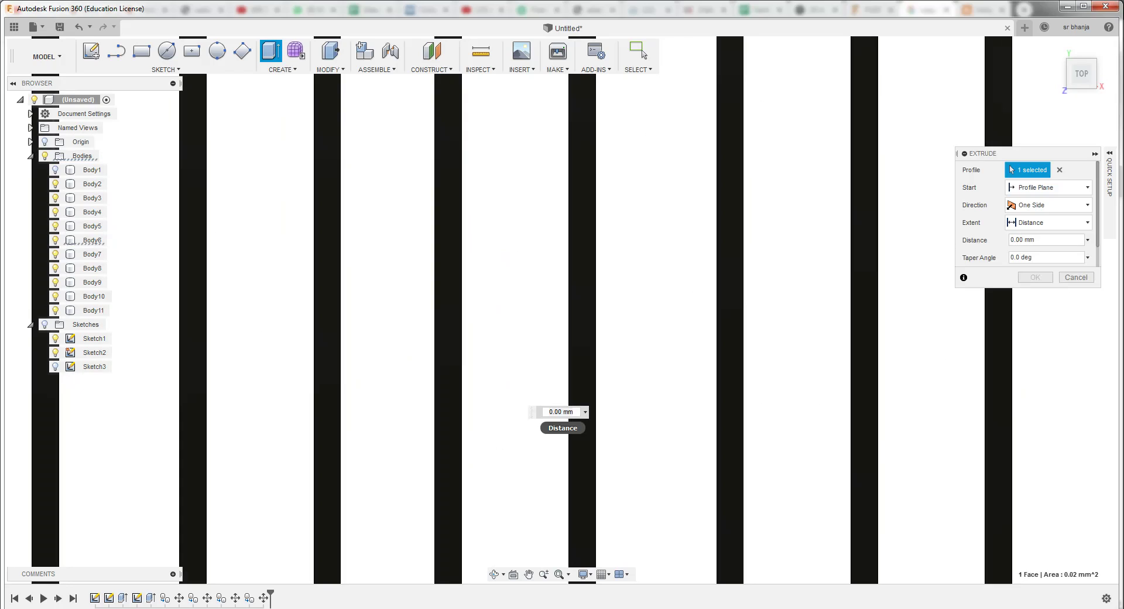
{"action": "left_click", "coordinate": [562, 412]}
{"action": "type", "text": "2"}
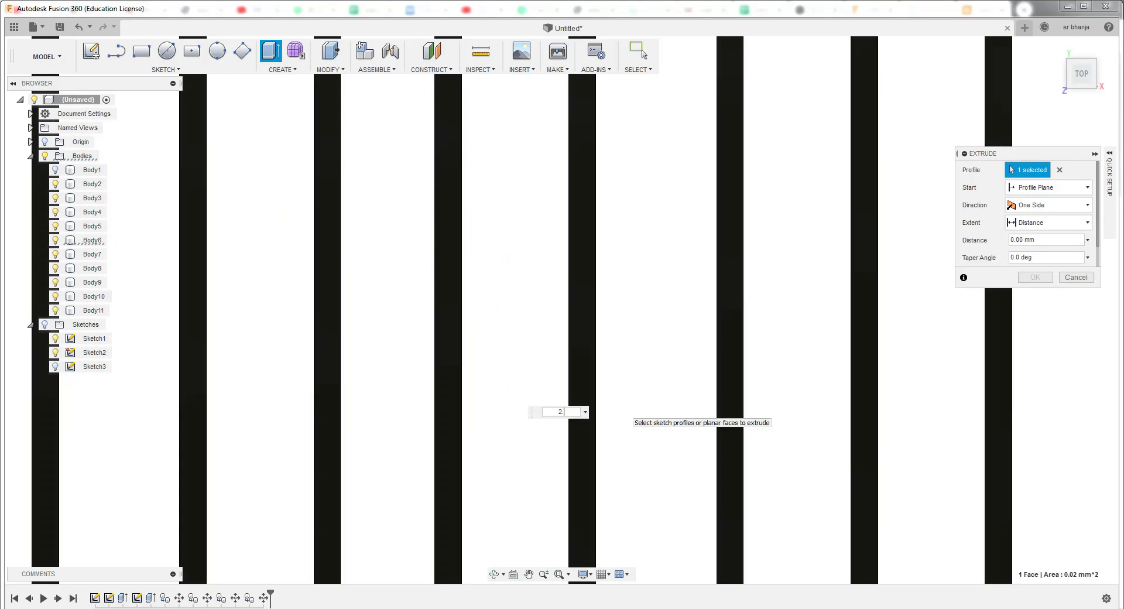
{"action": "key", "text": "Escape"}
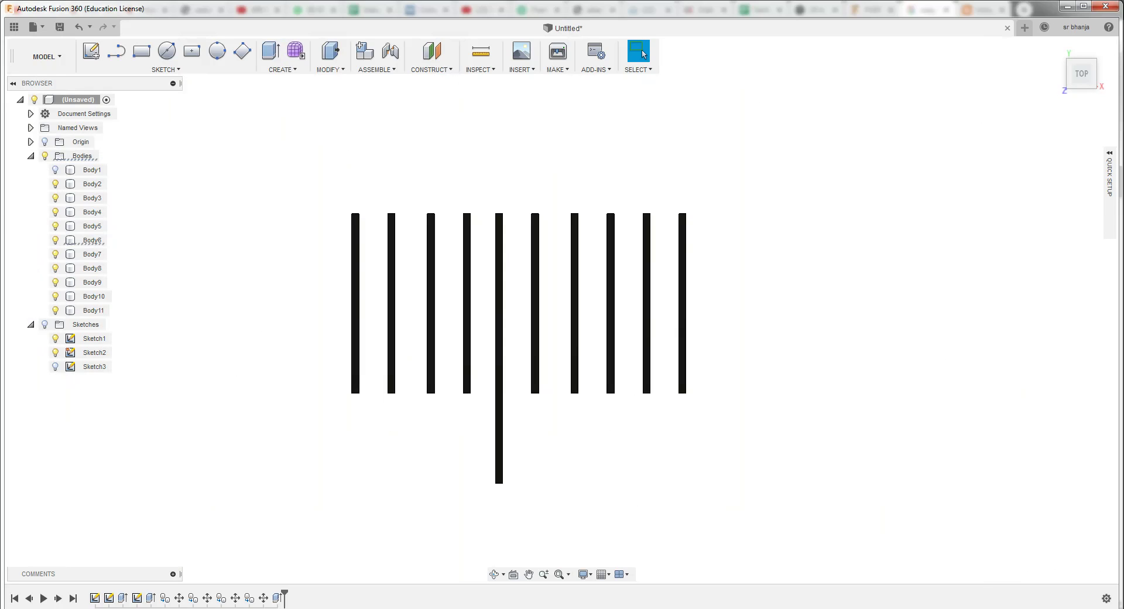
{"action": "left_click", "coordinate": [94, 297]}
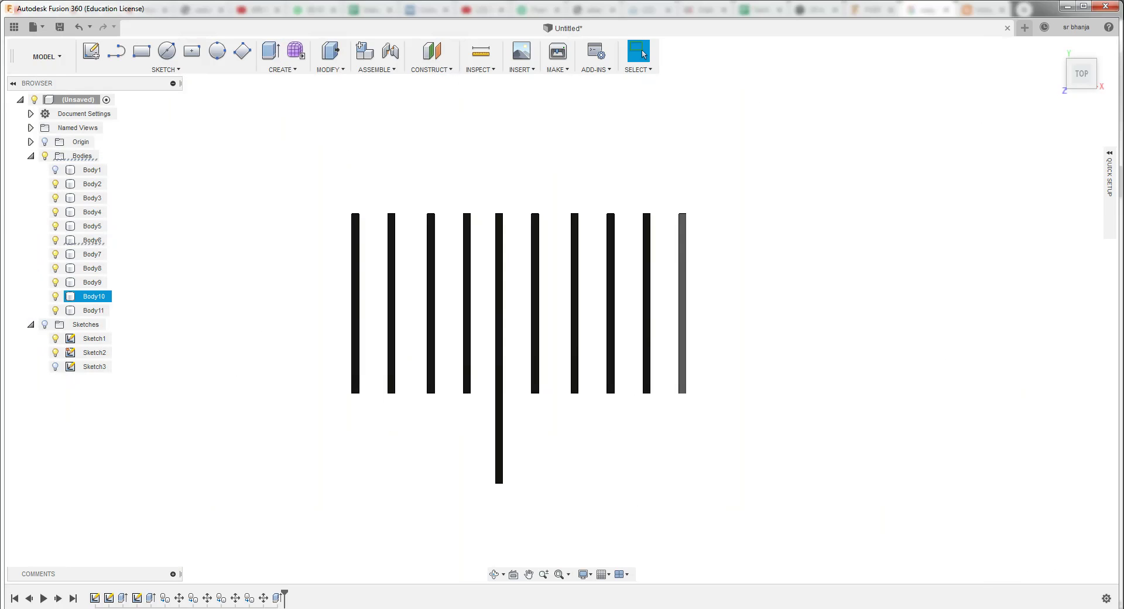
Extrude the rightmost bar's bottom end face far downward, making it the longest tick
{"action": "key", "text": "Escape"}
{"action": "middle_click_drag", "start_coordinate": [562, 310], "coordinate": [571, 317], "text": "shift"}
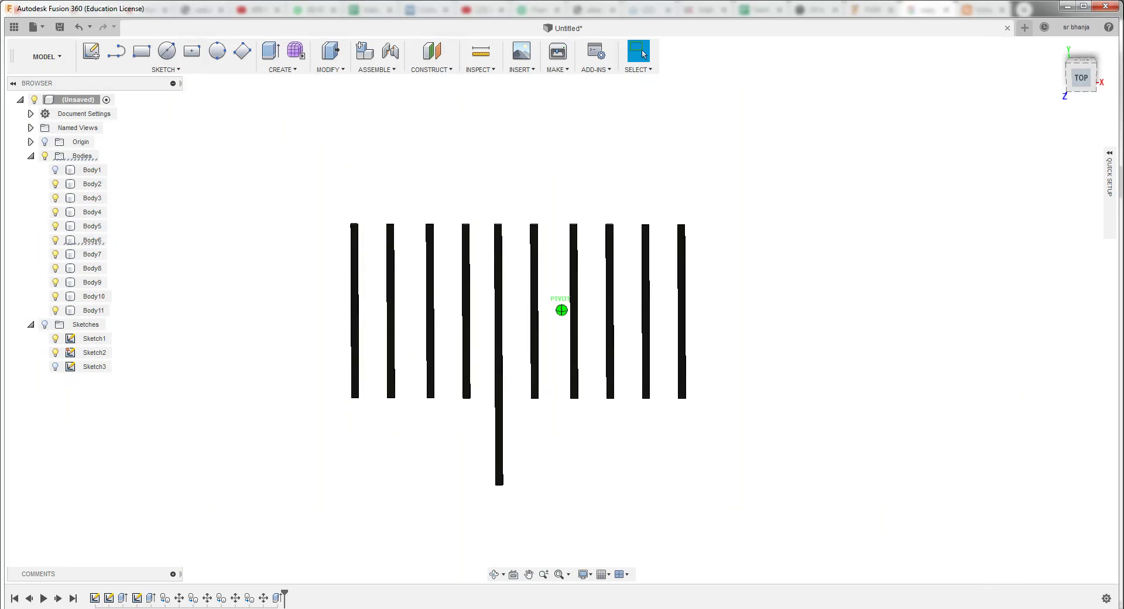
{"action": "scroll", "coordinate": [682, 292], "scroll_direction": "up", "scroll_amount": 5}
{"action": "left_click", "coordinate": [683, 176]}
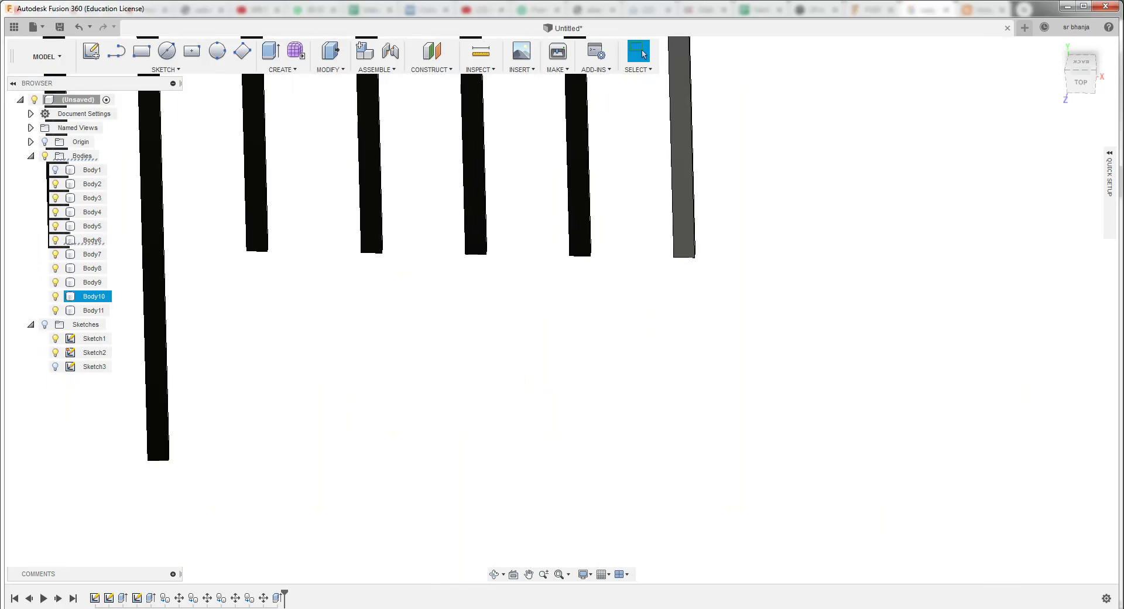
{"action": "key", "text": "Escape"}
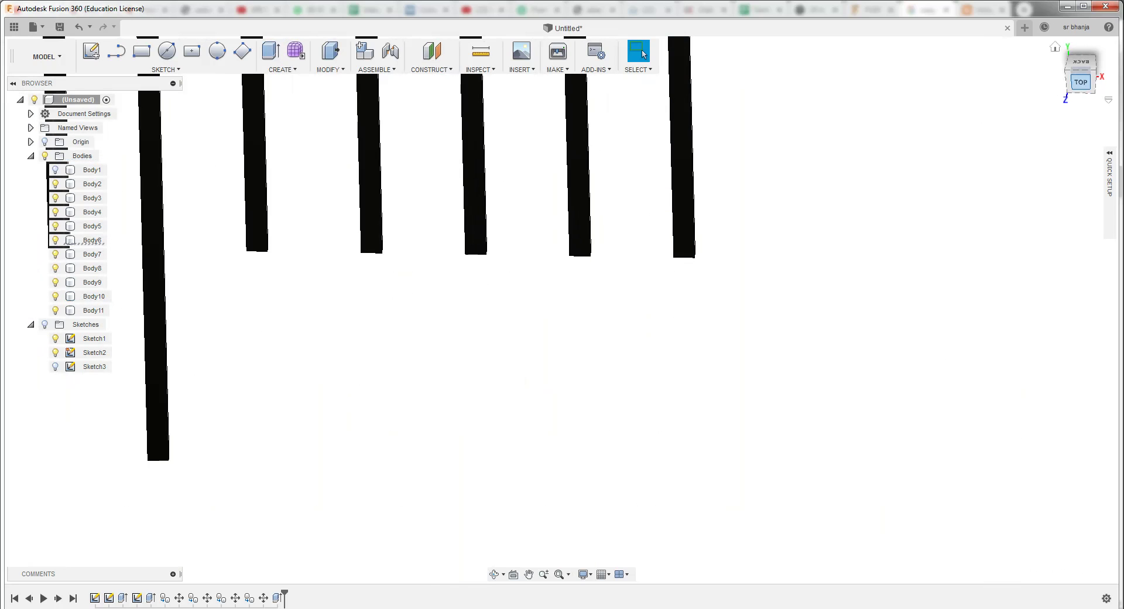
{"action": "middle_click_drag", "start_coordinate": [561, 310], "coordinate": [568, 295], "text": "shift"}
{"action": "middle_click_drag", "start_coordinate": [561, 309], "coordinate": [560, 246], "text": "shift"}
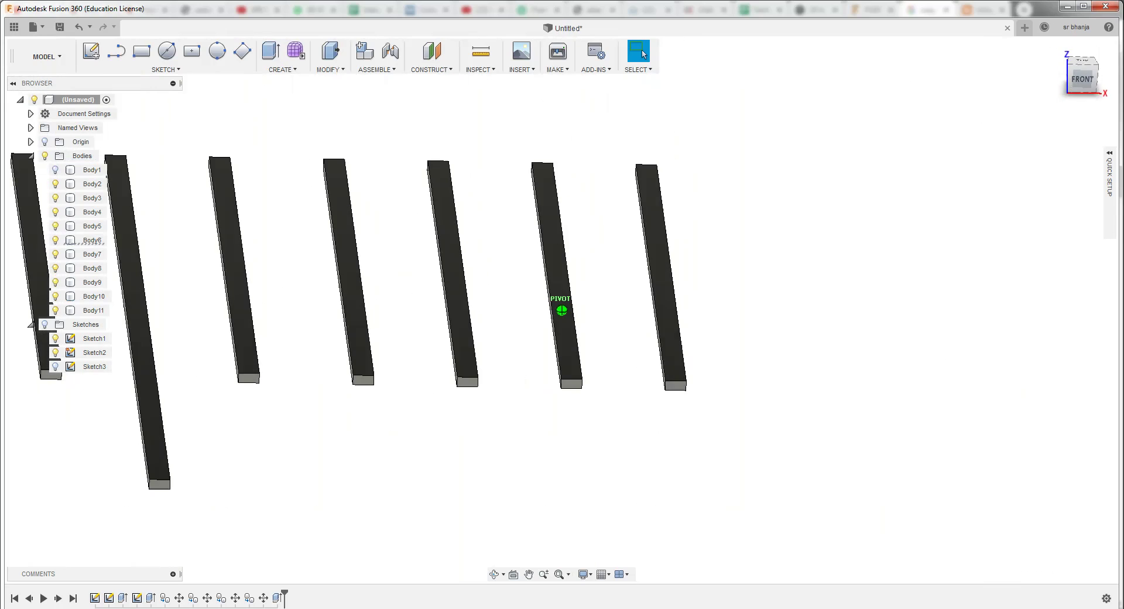
{"action": "left_click", "coordinate": [675, 390]}
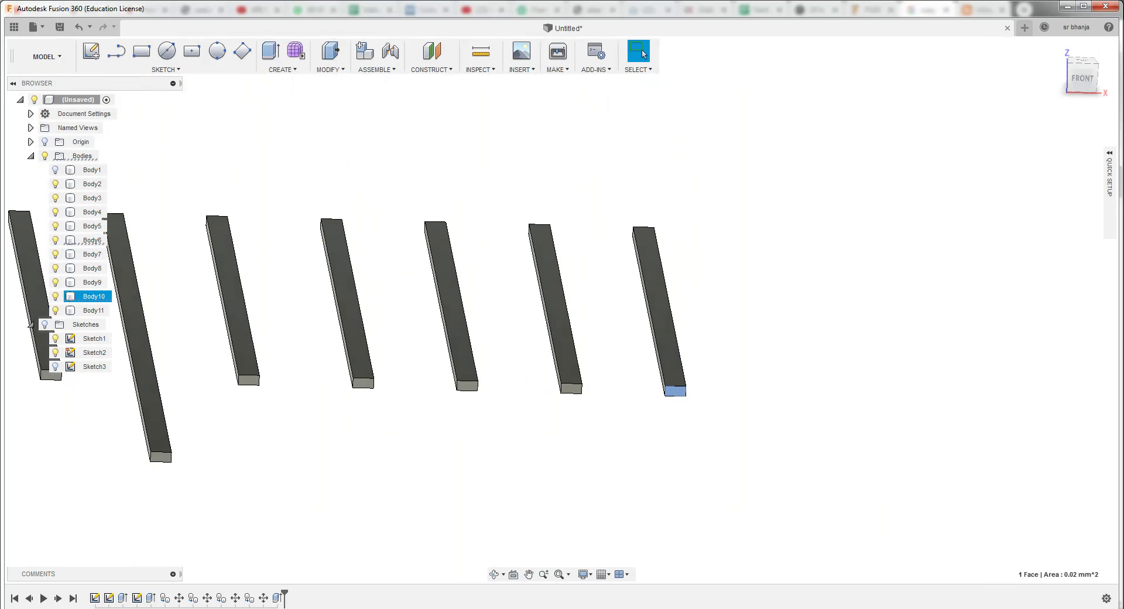
{"action": "key", "text": "e"}
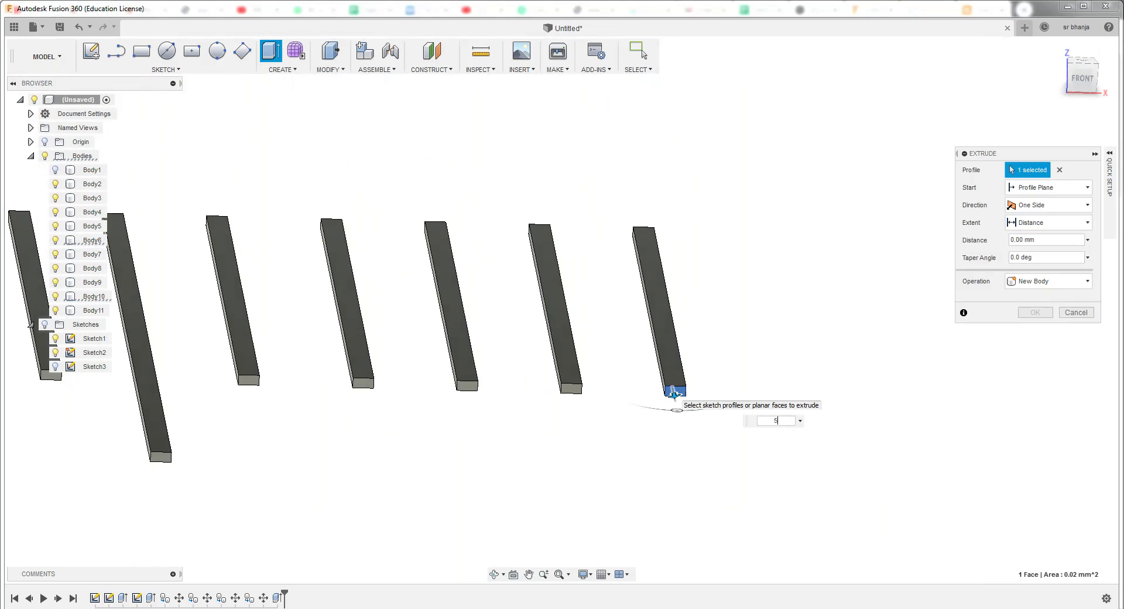
{"action": "left_click_drag", "start_coordinate": [673, 394], "coordinate": [708, 550]}
{"action": "left_click", "coordinate": [643, 53]}
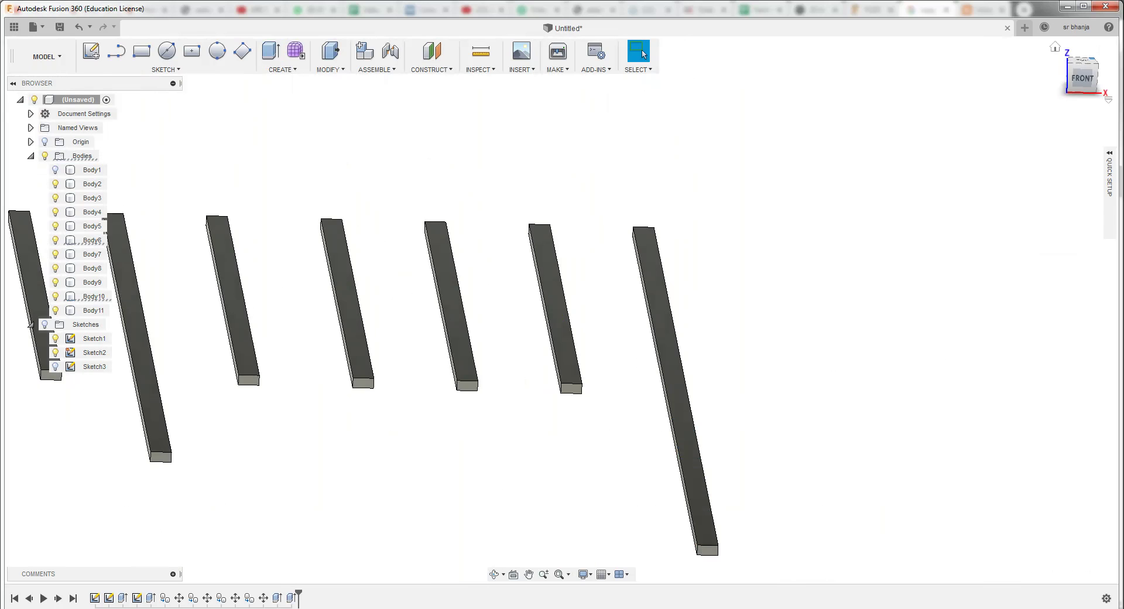
Return to an upright top view, fit all bars, and window-select tick bodies Body2–Body11
{"action": "key", "text": "F5"}
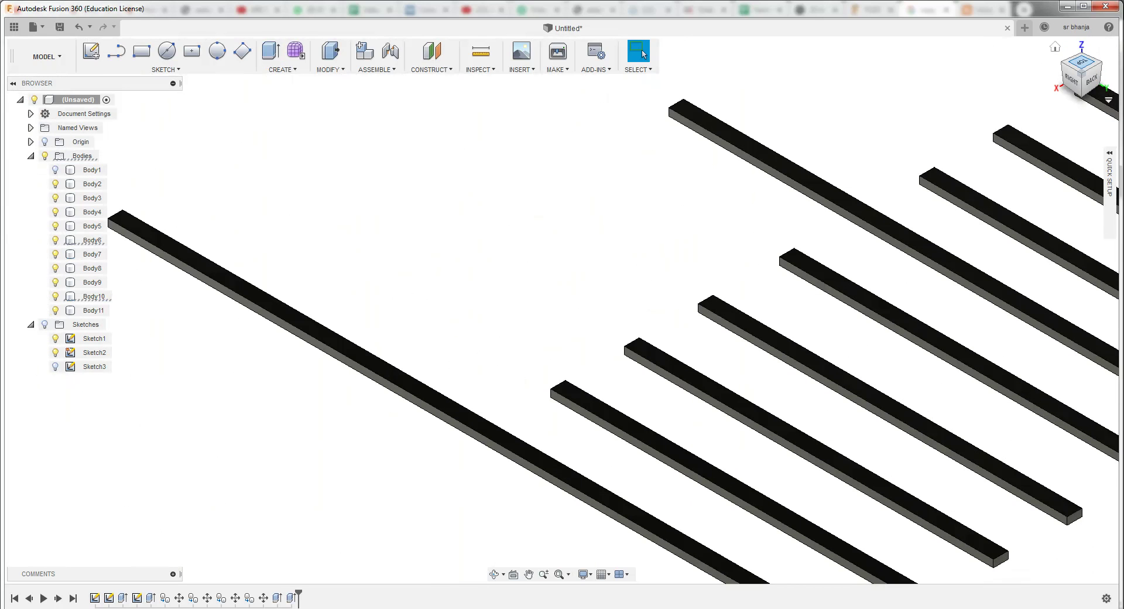
{"action": "left_click", "coordinate": [1081, 62]}
{"action": "left_click", "coordinate": [1098, 44]}
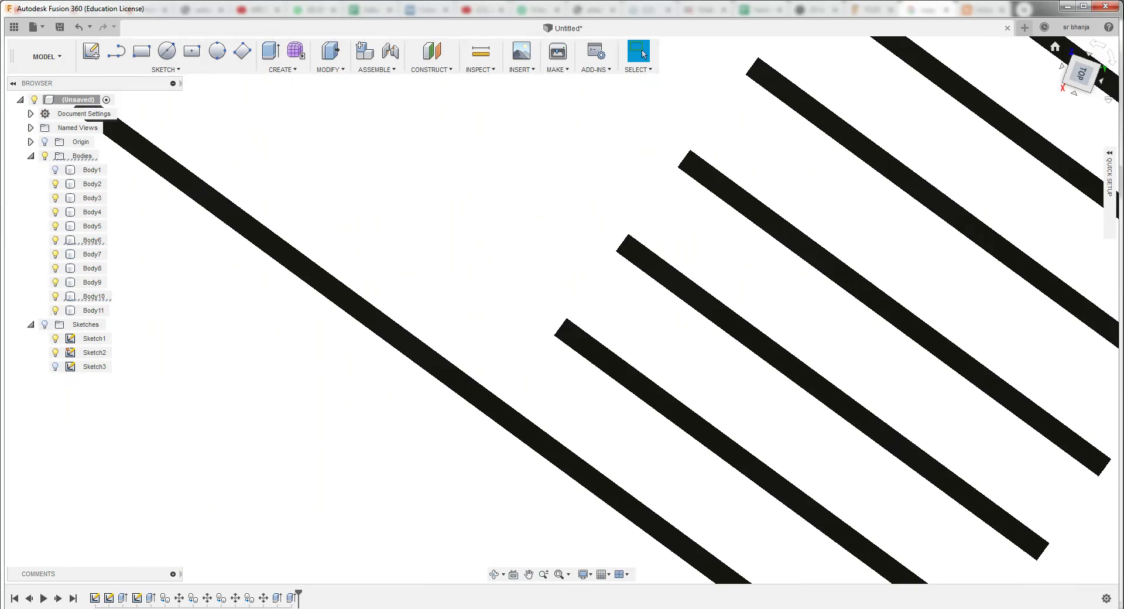
{"action": "left_click", "coordinate": [1098, 44]}
{"action": "key", "text": "F6"}
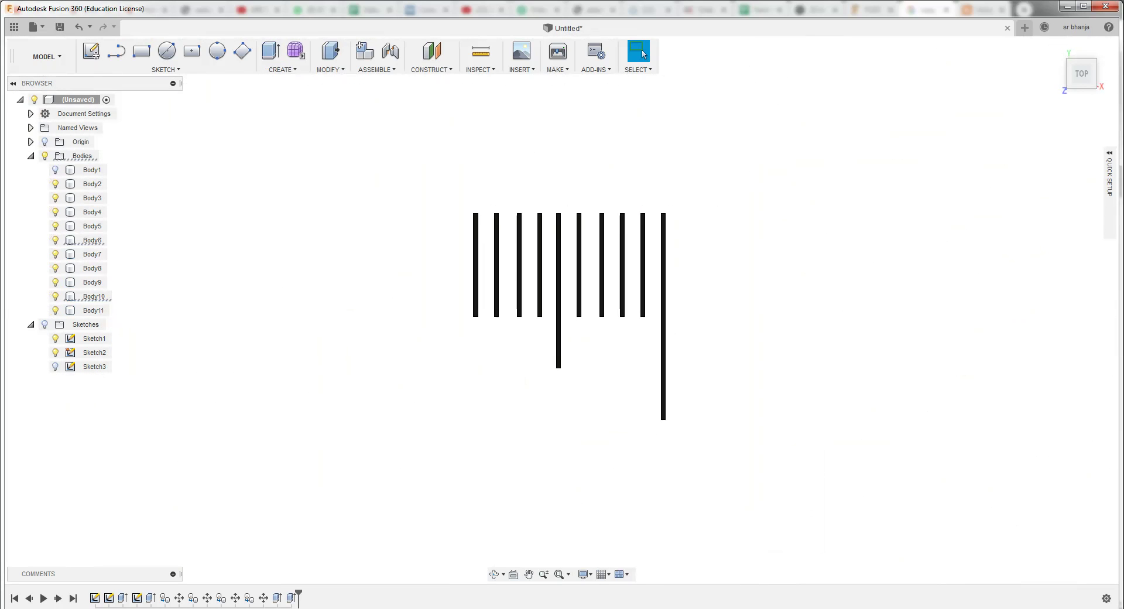
{"action": "left_click_drag", "start_coordinate": [446, 197], "coordinate": [694, 443]}
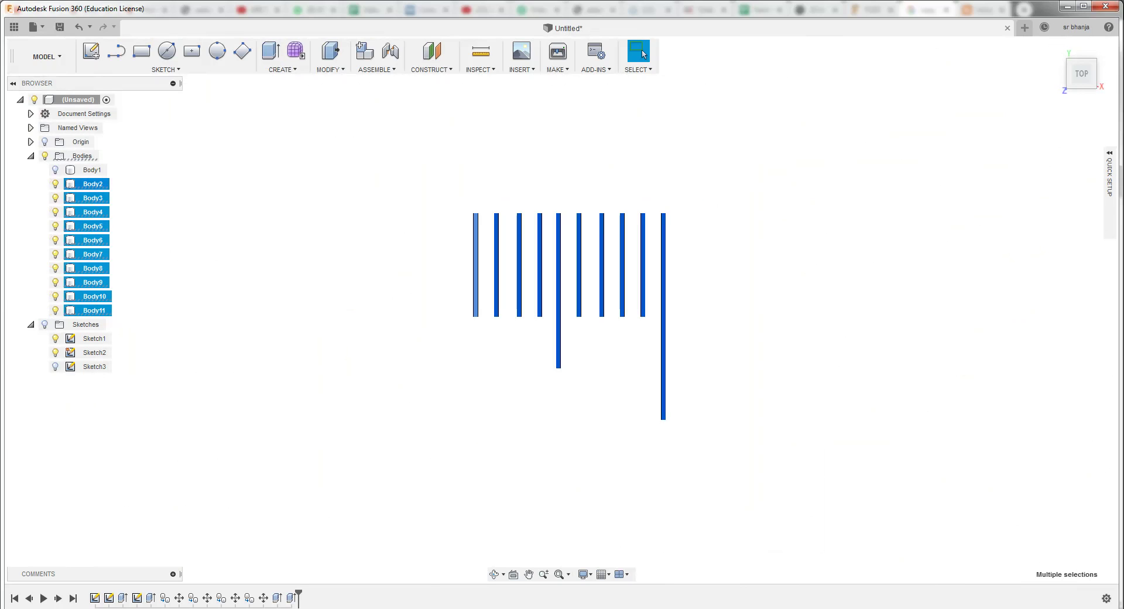
{"action": "right_click", "coordinate": [91, 185]}
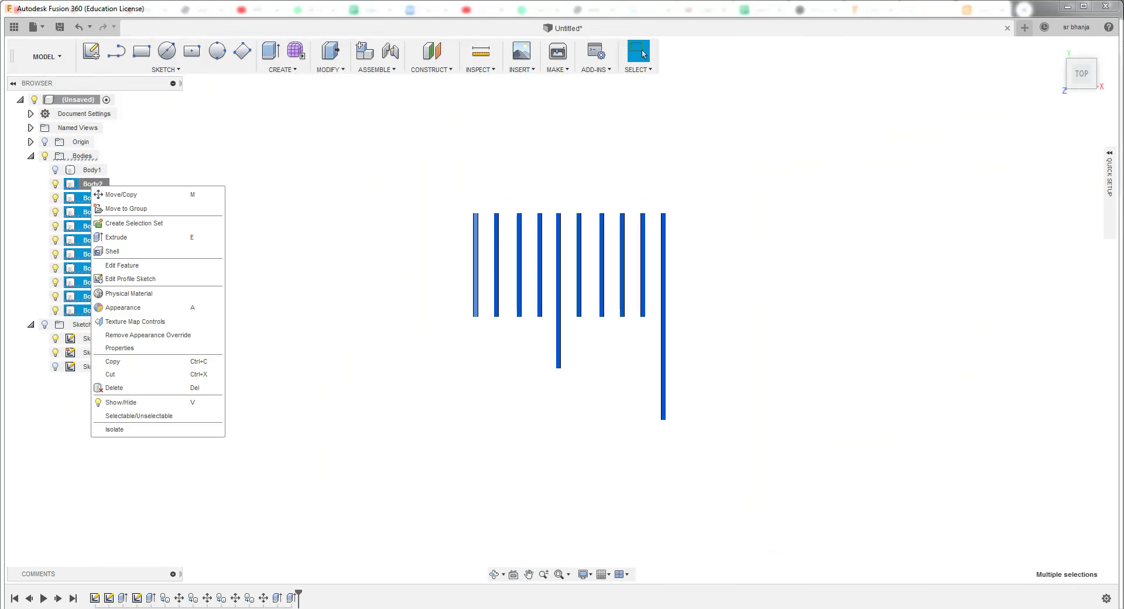
Join the selected tick bodies with Modify > Combine
{"action": "left_click", "coordinate": [330, 70]}
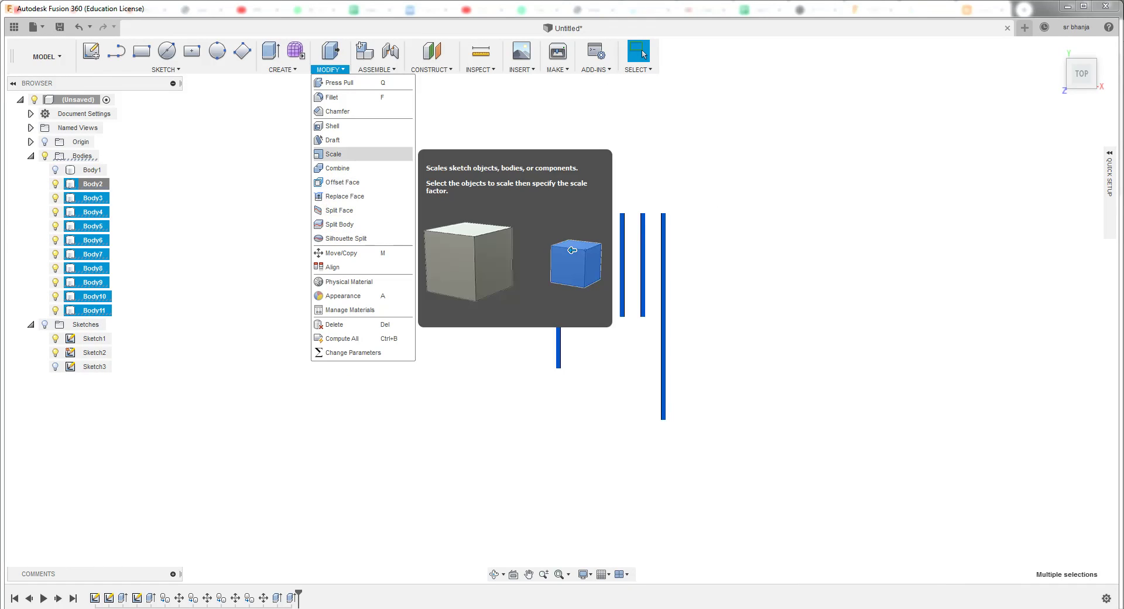
{"action": "left_click", "coordinate": [337, 168]}
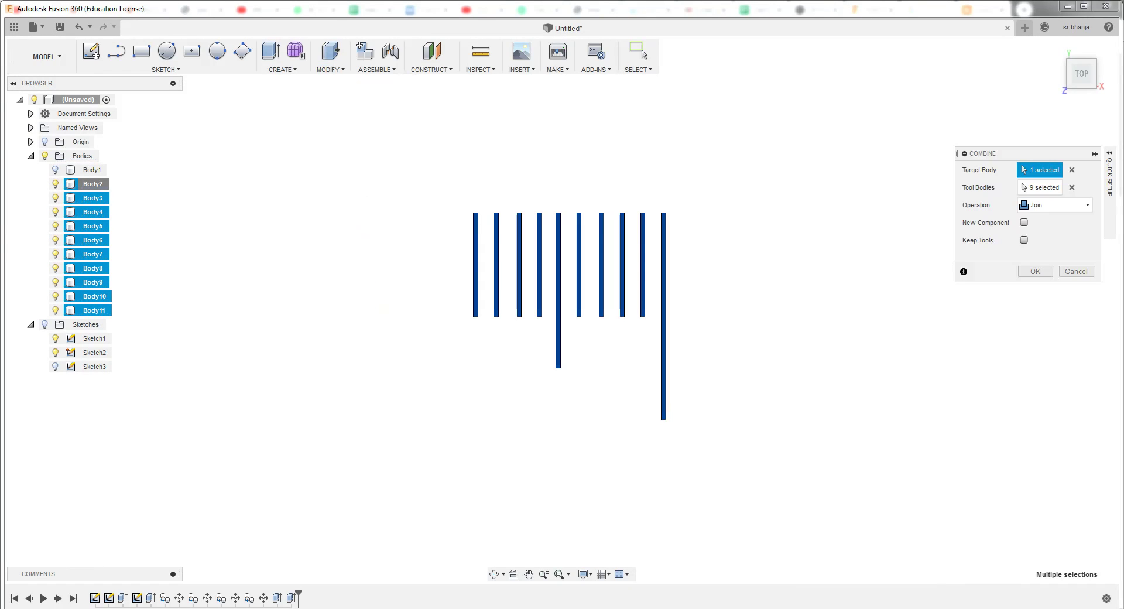
{"action": "key", "text": "Return"}
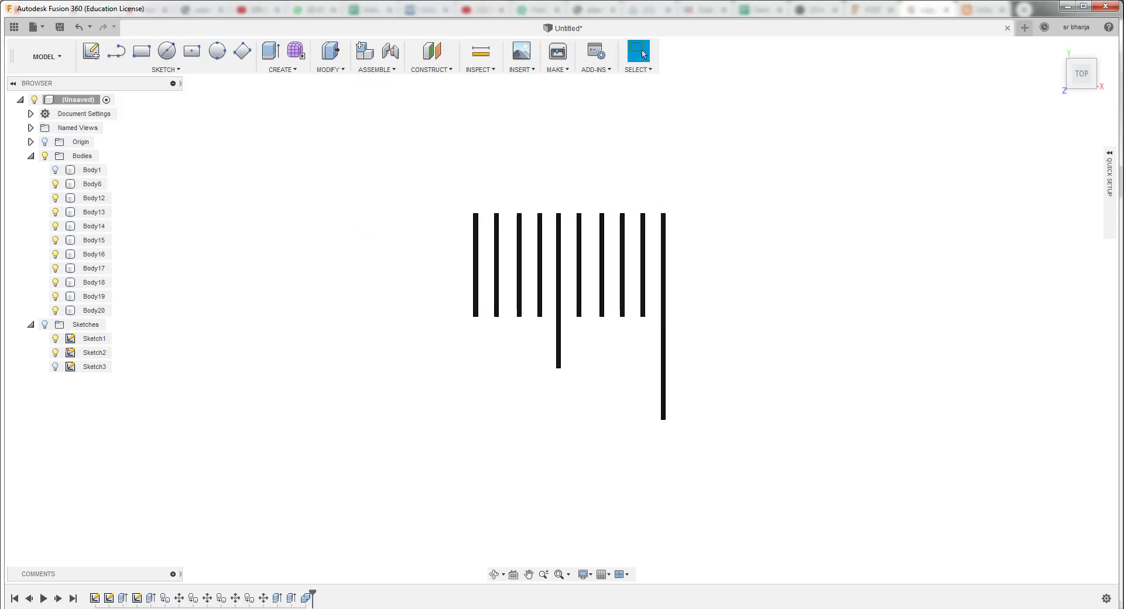
Select Body8 through Body20 and join them with a second Combine
{"action": "left_click_drag", "start_coordinate": [439, 170], "coordinate": [726, 406]}
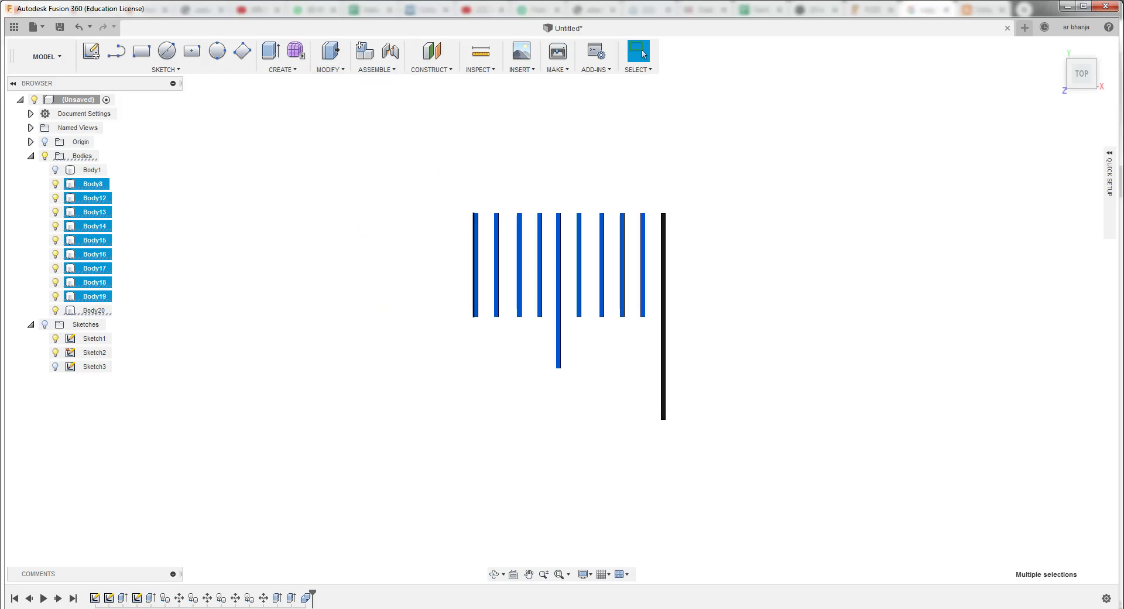
{"action": "left_click", "coordinate": [578, 263]}
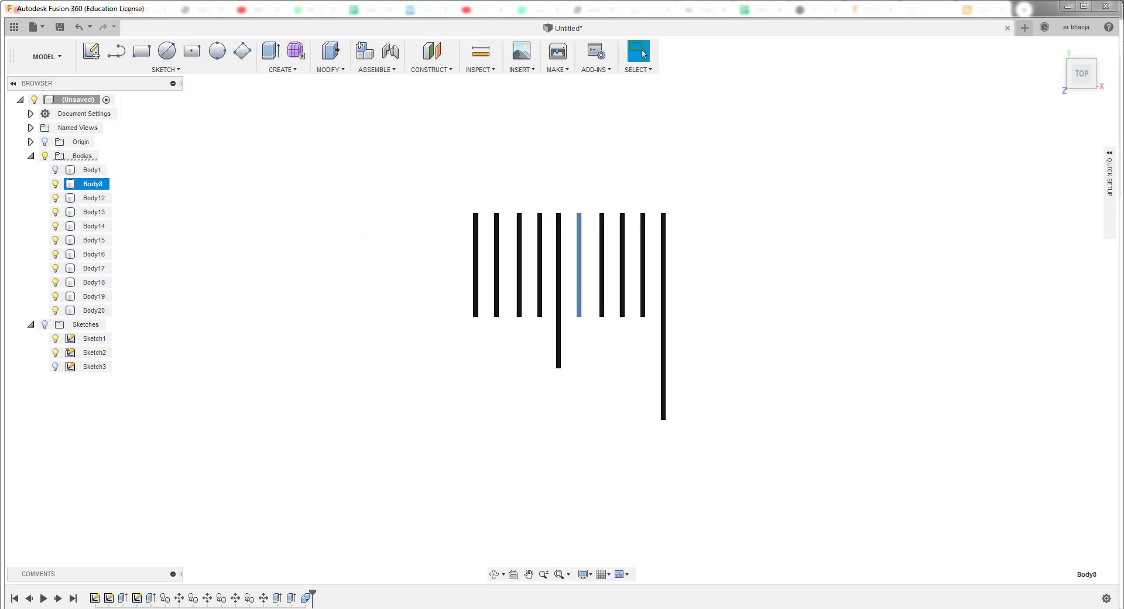
{"action": "left_click", "coordinate": [93, 311], "text": "shift"}
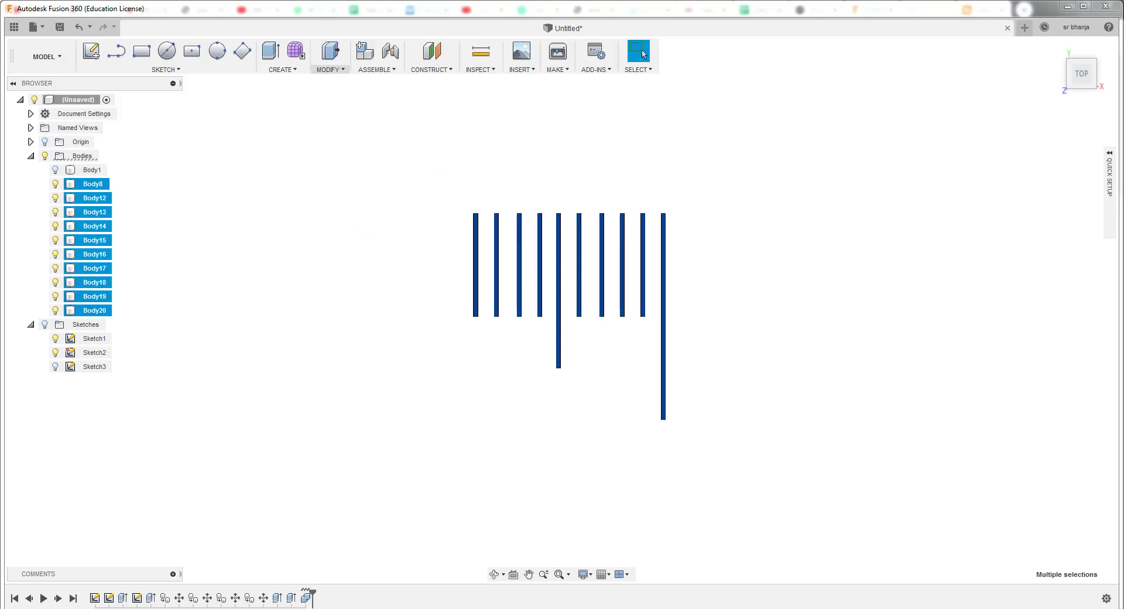
{"action": "left_click", "coordinate": [330, 69]}
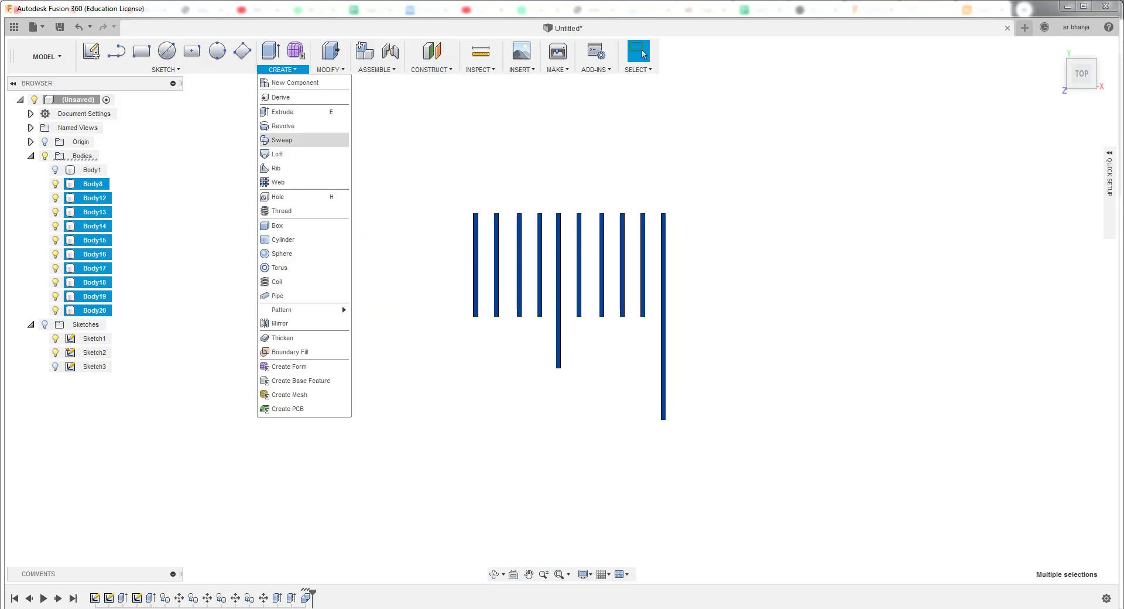
{"action": "left_click", "coordinate": [327, 69]}
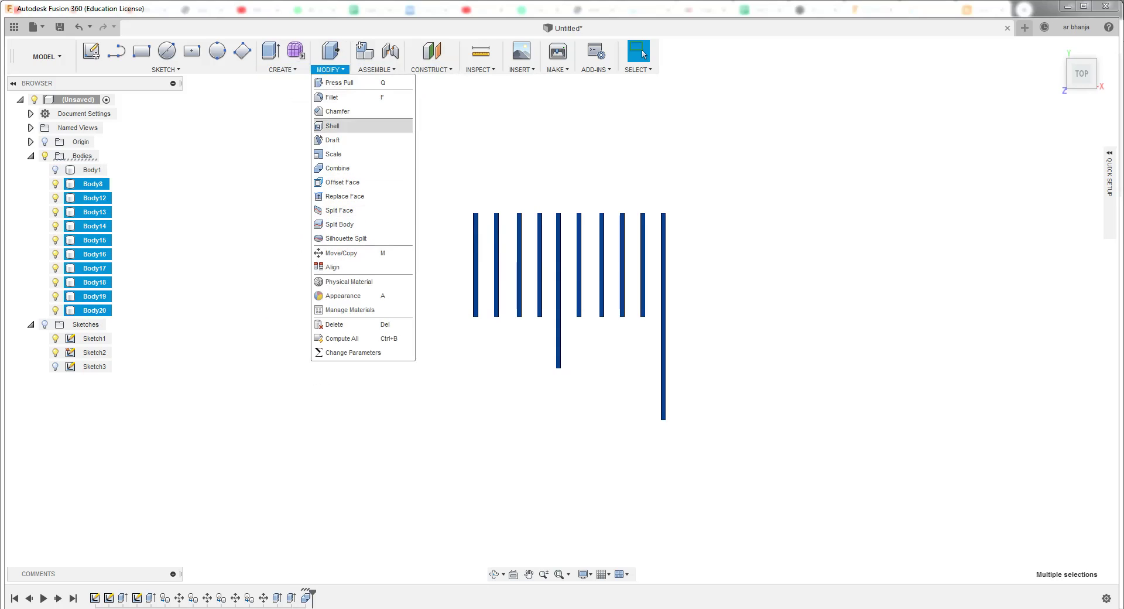
{"action": "left_click", "coordinate": [338, 168]}
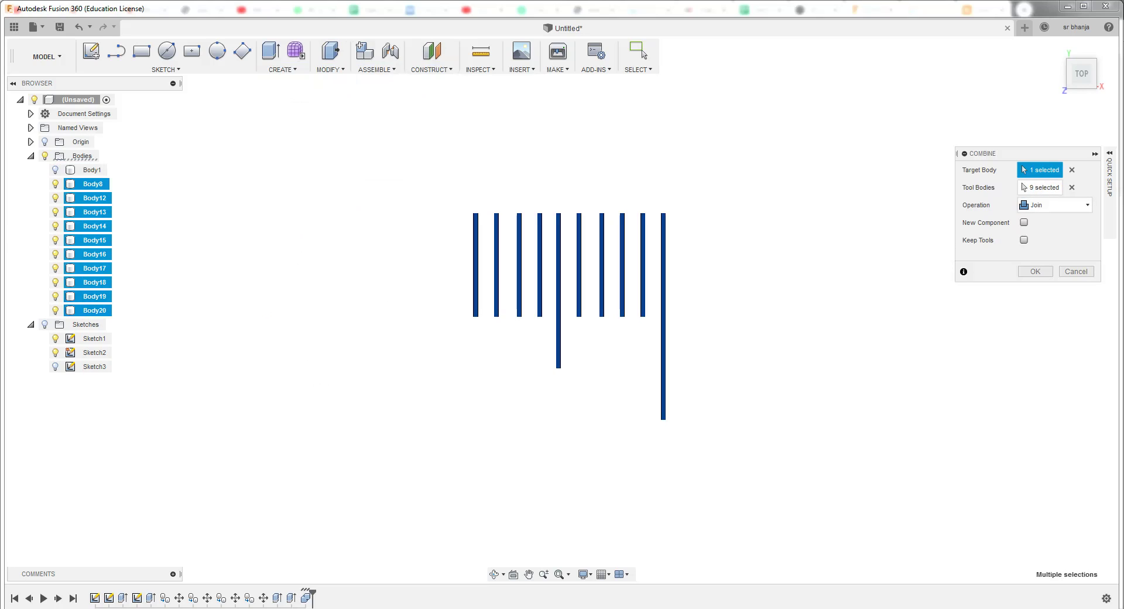
{"action": "left_click", "coordinate": [1035, 271]}
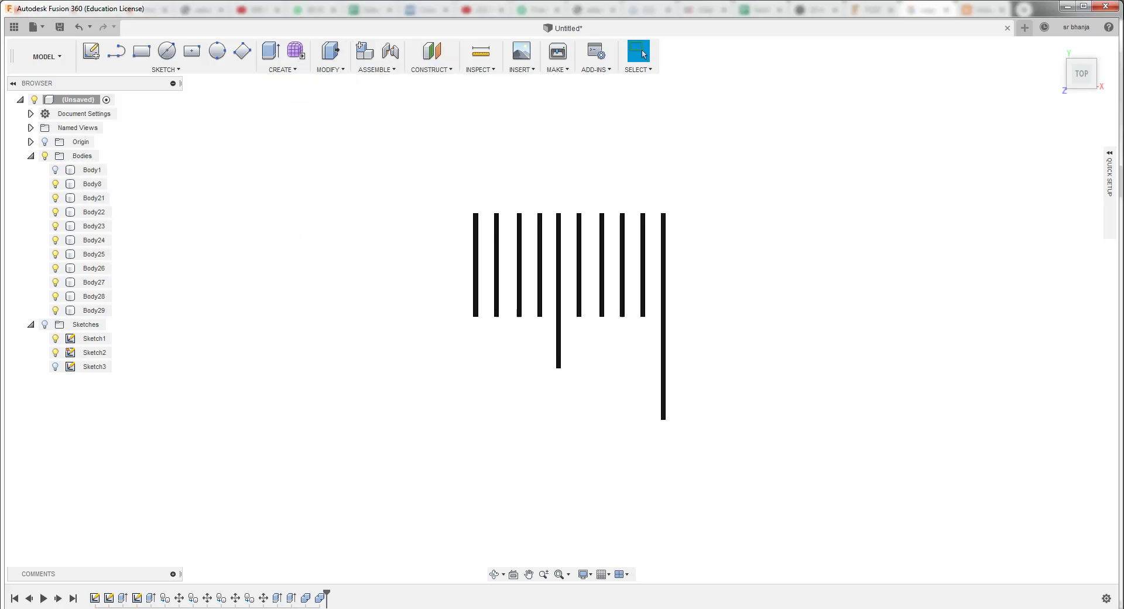
{"action": "left_click_drag", "start_coordinate": [387, 175], "coordinate": [758, 451]}
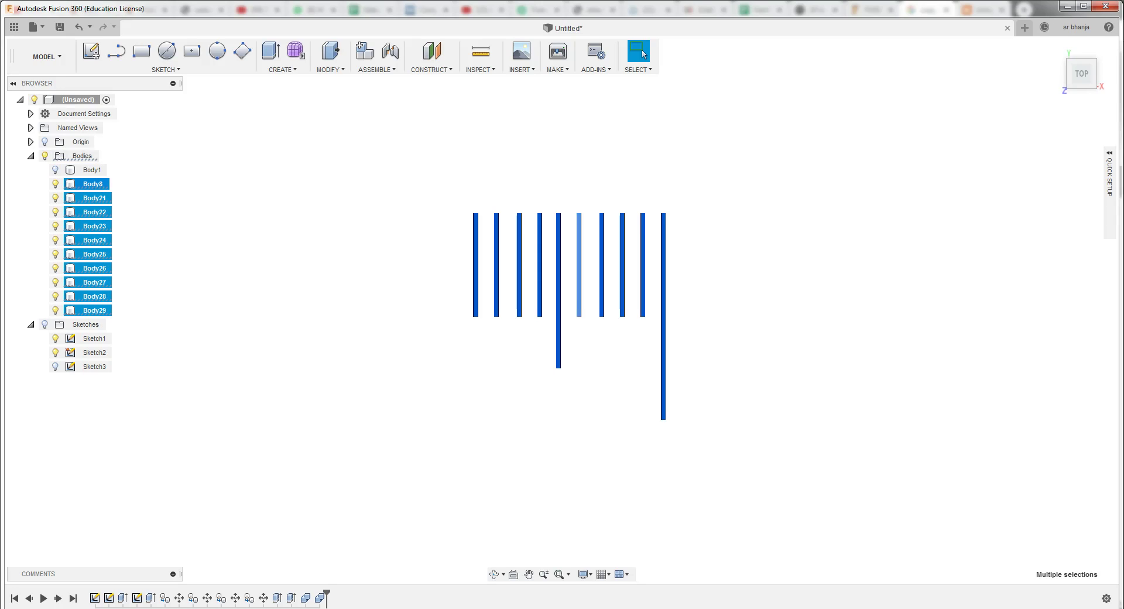
Open Move/Copy on the selected ticks, then cancel it and clear the selection
{"action": "right_click", "coordinate": [92, 185]}
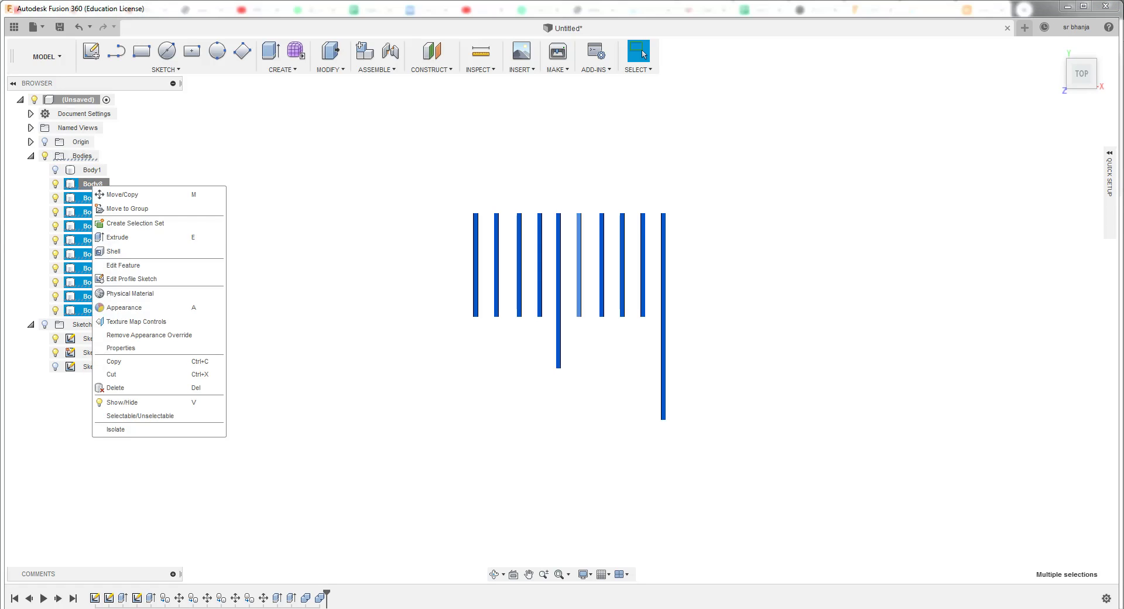
{"action": "left_click", "coordinate": [117, 195]}
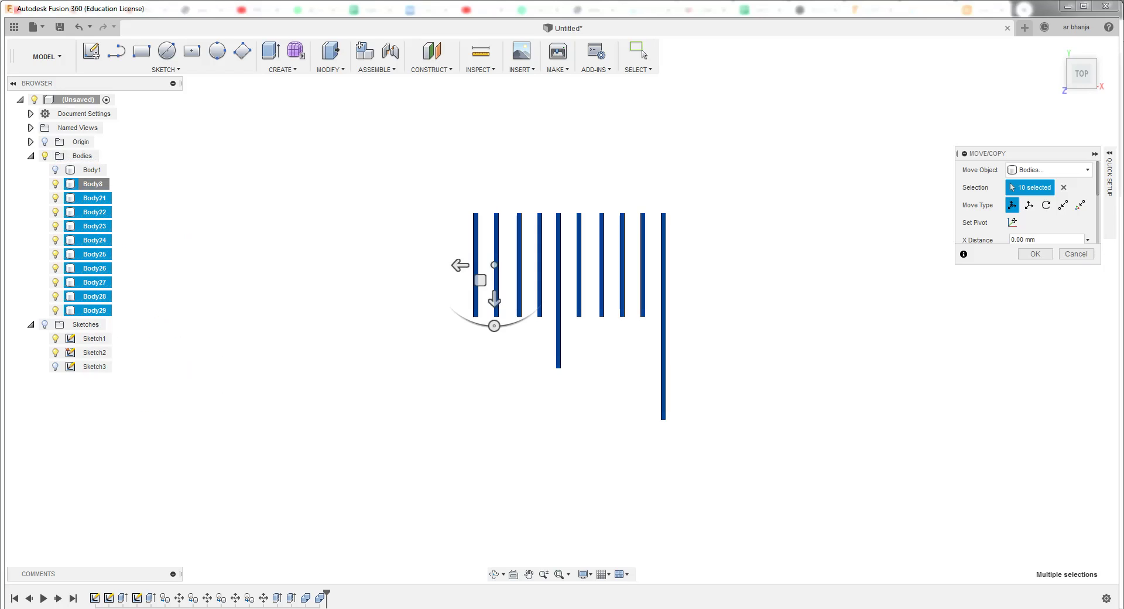
{"action": "scroll", "coordinate": [333, 251], "scroll_direction": "down", "scroll_amount": 2}
{"action": "scroll", "coordinate": [333, 252], "scroll_direction": "down", "scroll_amount": 2}
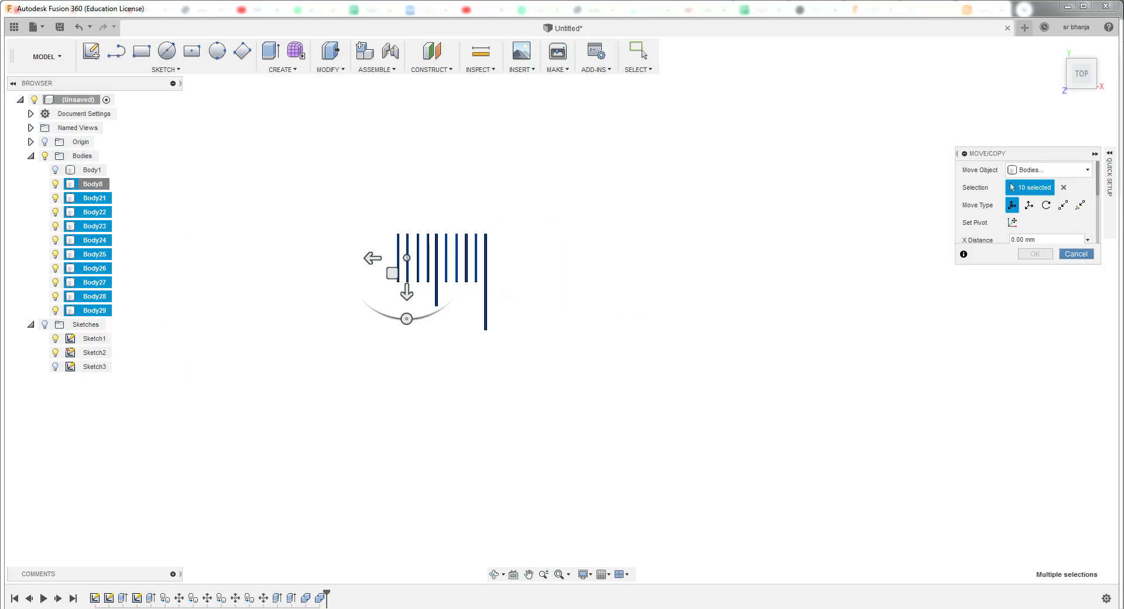
{"action": "left_click", "coordinate": [1076, 253]}
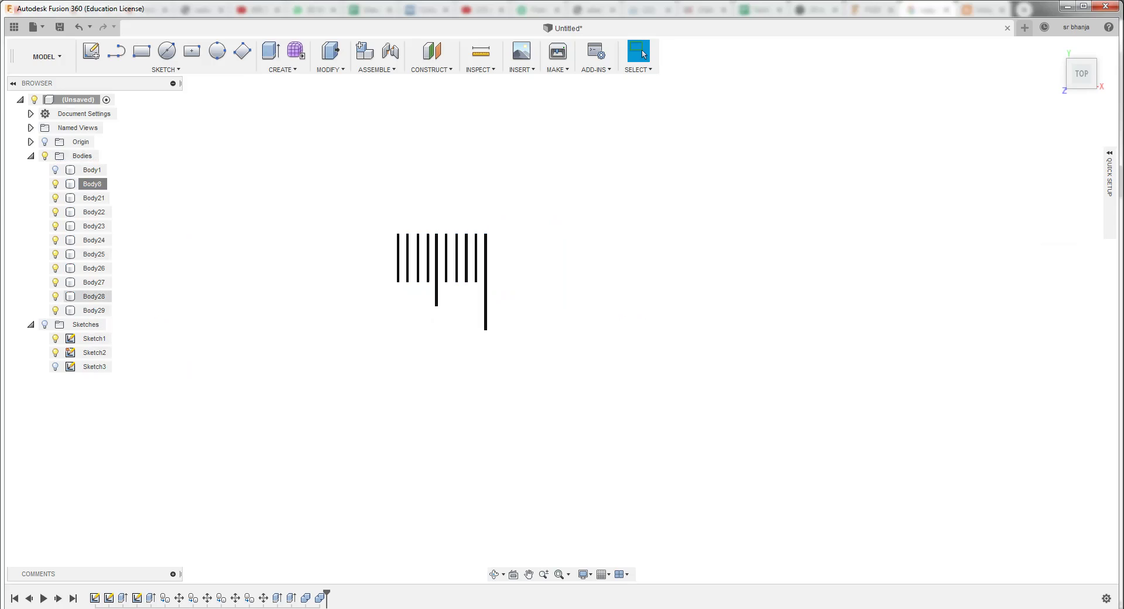
Copy Body8–Body29 10 mm along X as Body30–Body39, then select Body8 through Body39
{"action": "left_click", "coordinate": [94, 310], "text": "shift"}
{"action": "right_click", "coordinate": [82, 310]}
{"action": "left_click", "coordinate": [106, 316]}
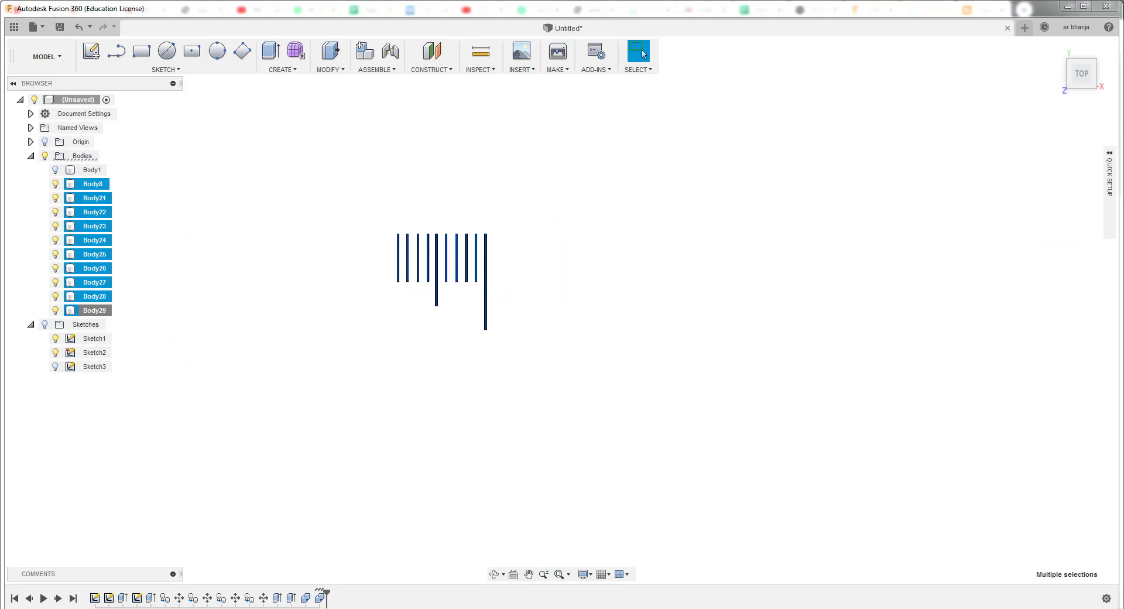
{"action": "left_click", "coordinate": [1011, 345]}
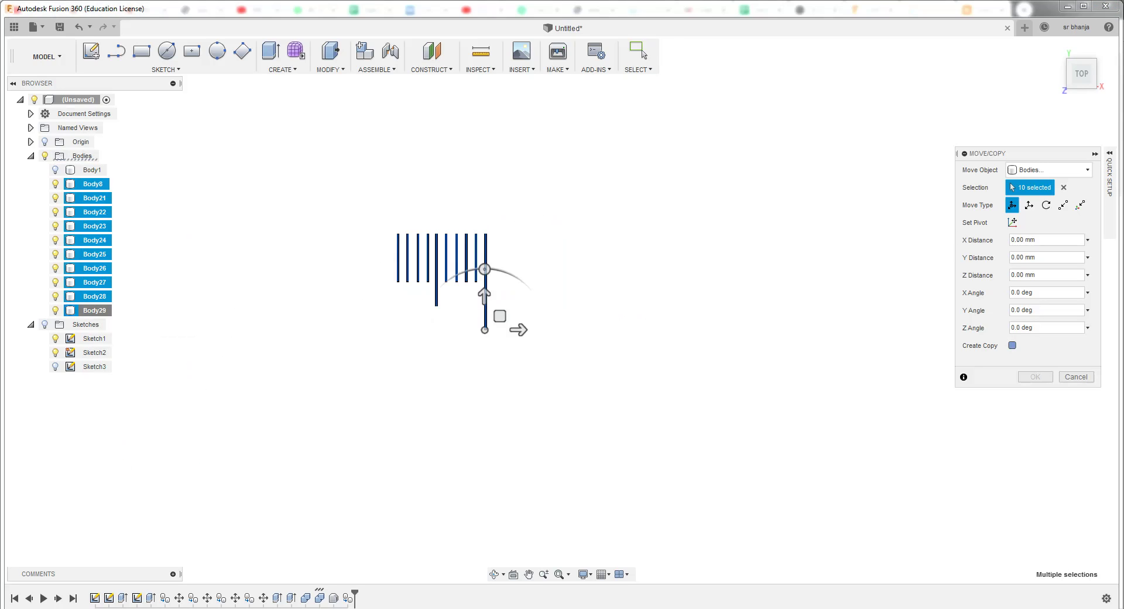
{"action": "mouse_move", "coordinate": [518, 330]}
{"action": "left_mouse_down"}
{"action": "mouse_move", "coordinate": [624, 329]}
{"action": "mouse_move", "coordinate": [615, 329]}
{"action": "left_mouse_up"}
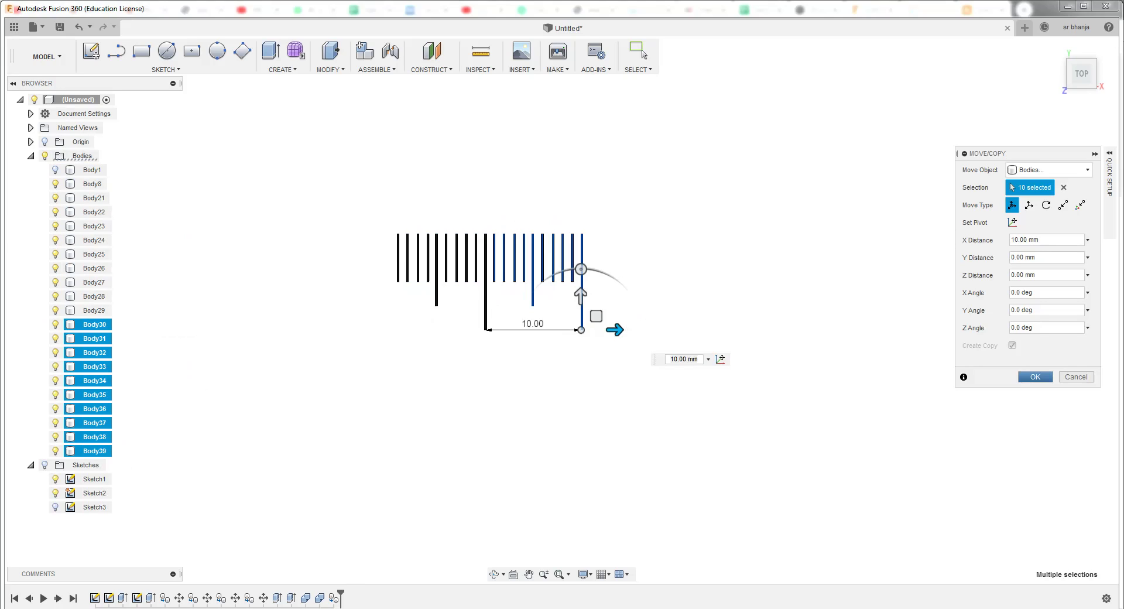
{"action": "key", "text": "Return"}
{"action": "left_click", "coordinate": [93, 184]}
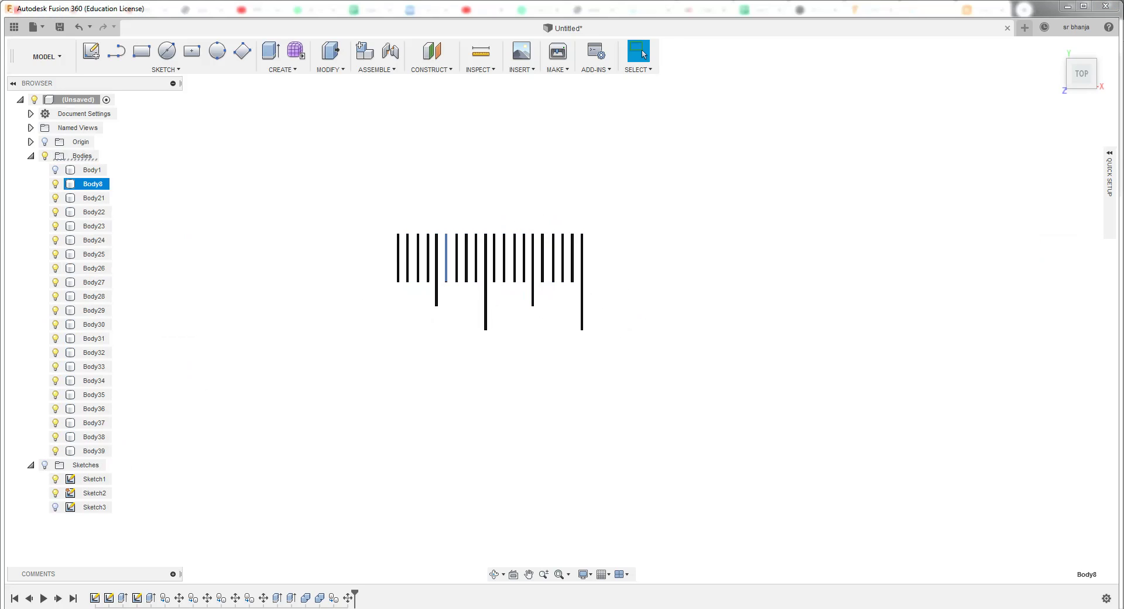
{"action": "left_click", "coordinate": [94, 450], "text": "shift"}
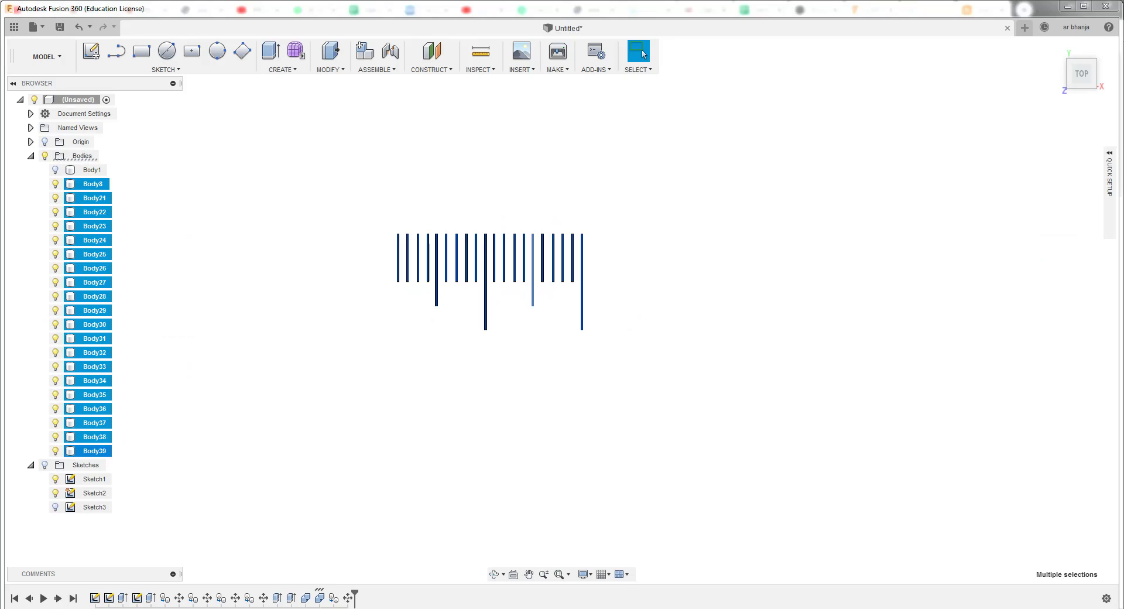
Open Move/Copy on the selected tick bodies, then cancel without changes
{"action": "right_click", "coordinate": [76, 234]}
{"action": "left_click", "coordinate": [99, 241]}
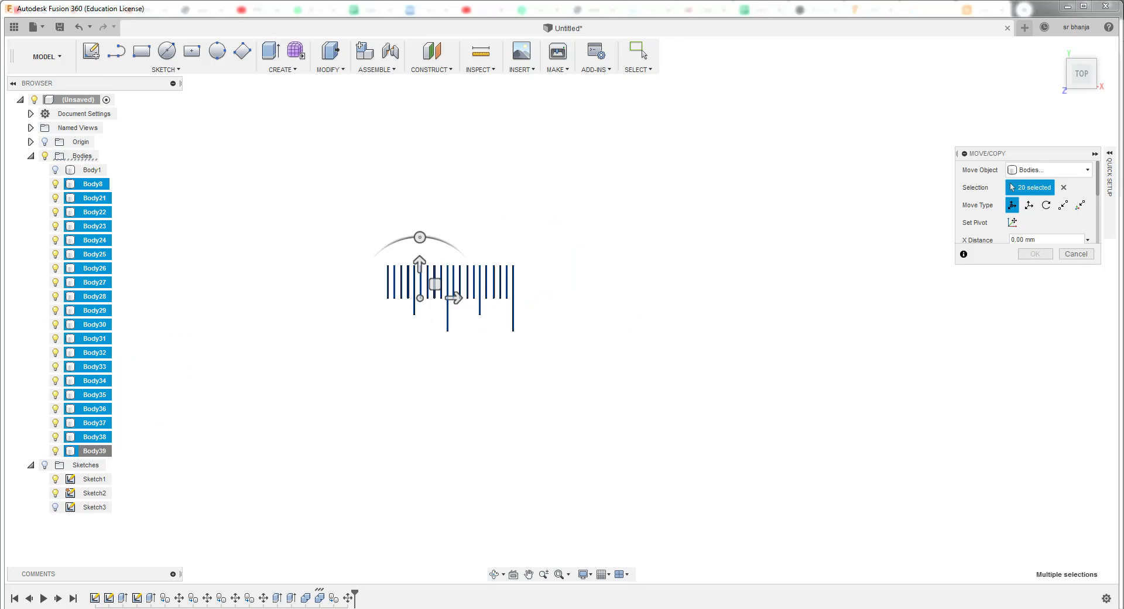
{"action": "scroll", "coordinate": [362, 341], "scroll_direction": "down", "scroll_amount": 1}
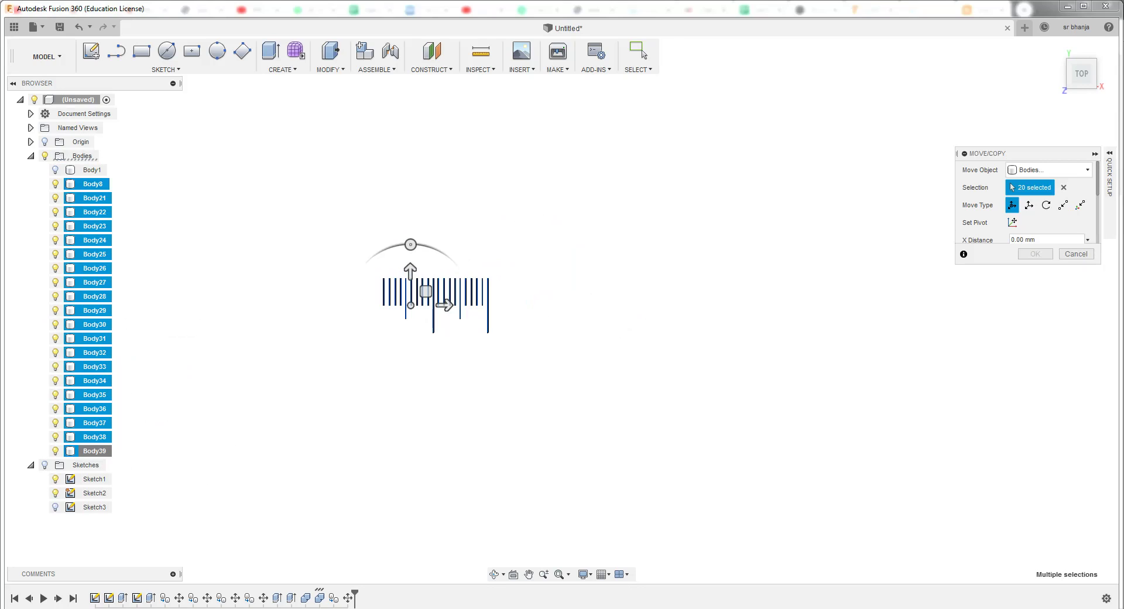
{"action": "left_click", "coordinate": [1075, 254]}
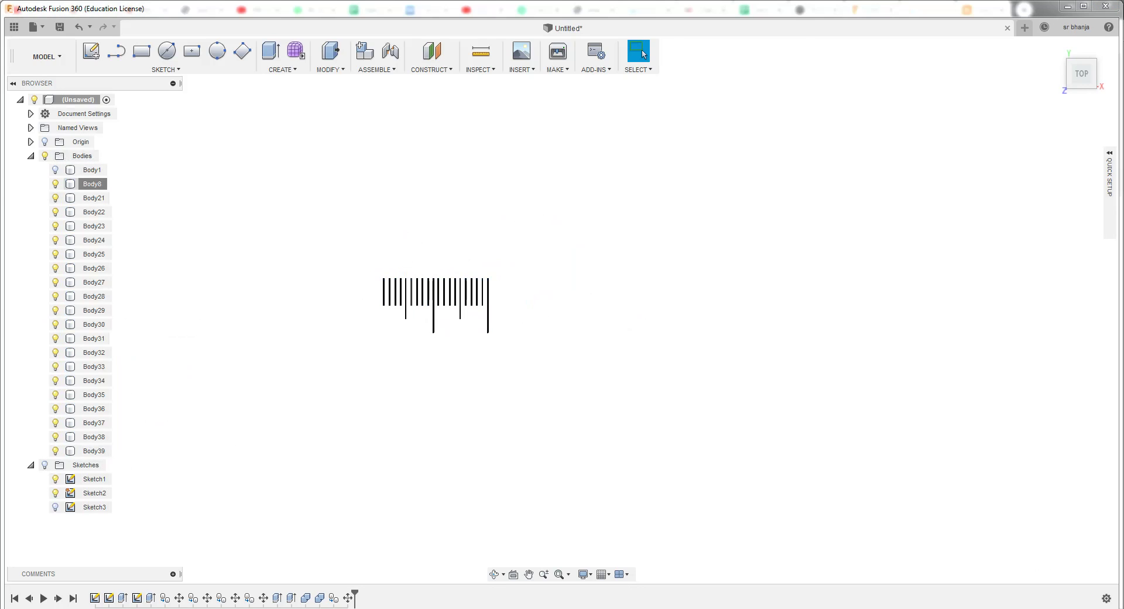
Reselect Body8–Body39 and copy the twenty ticks 20.00 mm along X
{"action": "left_click", "coordinate": [92, 184]}
{"action": "left_click", "coordinate": [94, 451], "text": "shift"}
{"action": "right_click", "coordinate": [94, 451]}
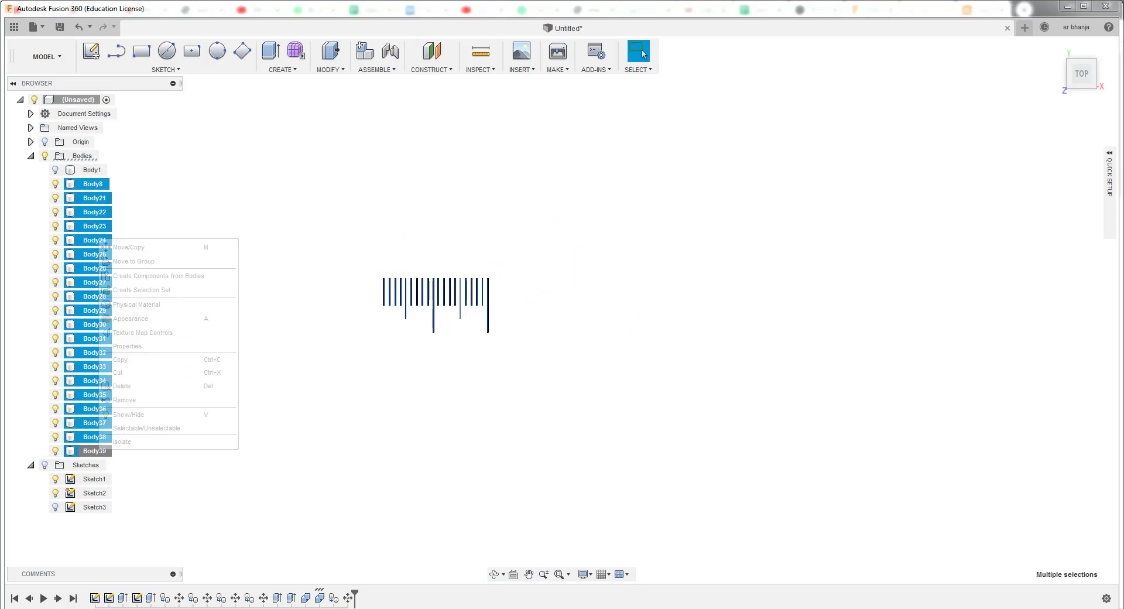
{"action": "left_click", "coordinate": [128, 247]}
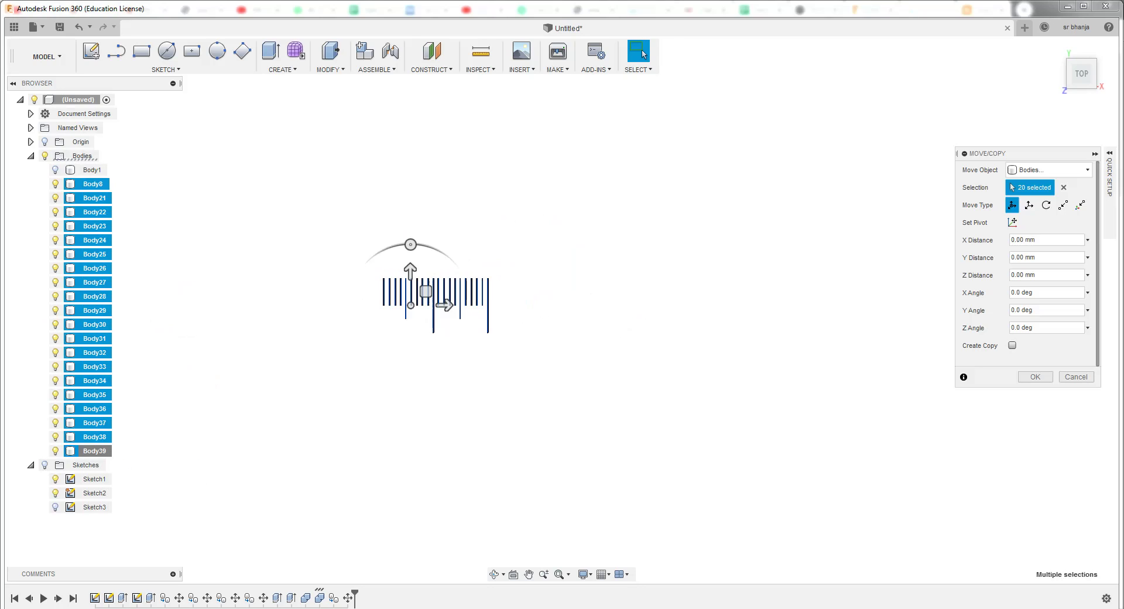
{"action": "left_click", "coordinate": [1013, 346]}
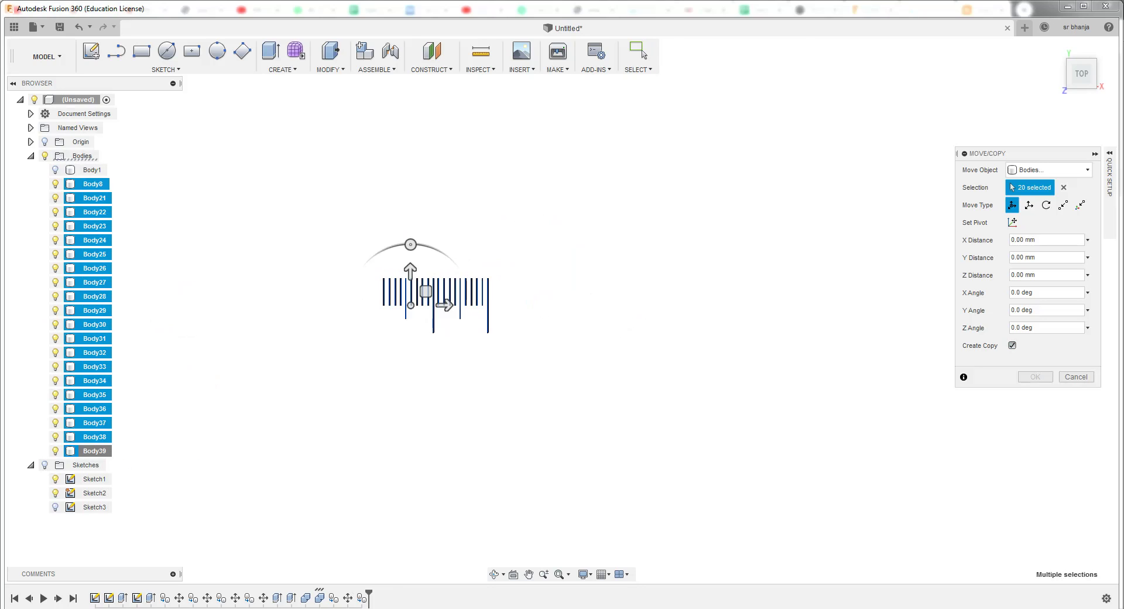
{"action": "mouse_move", "coordinate": [445, 305]}
{"action": "left_mouse_down"}
{"action": "mouse_move", "coordinate": [564, 304]}
{"action": "mouse_move", "coordinate": [553, 304]}
{"action": "left_mouse_up"}
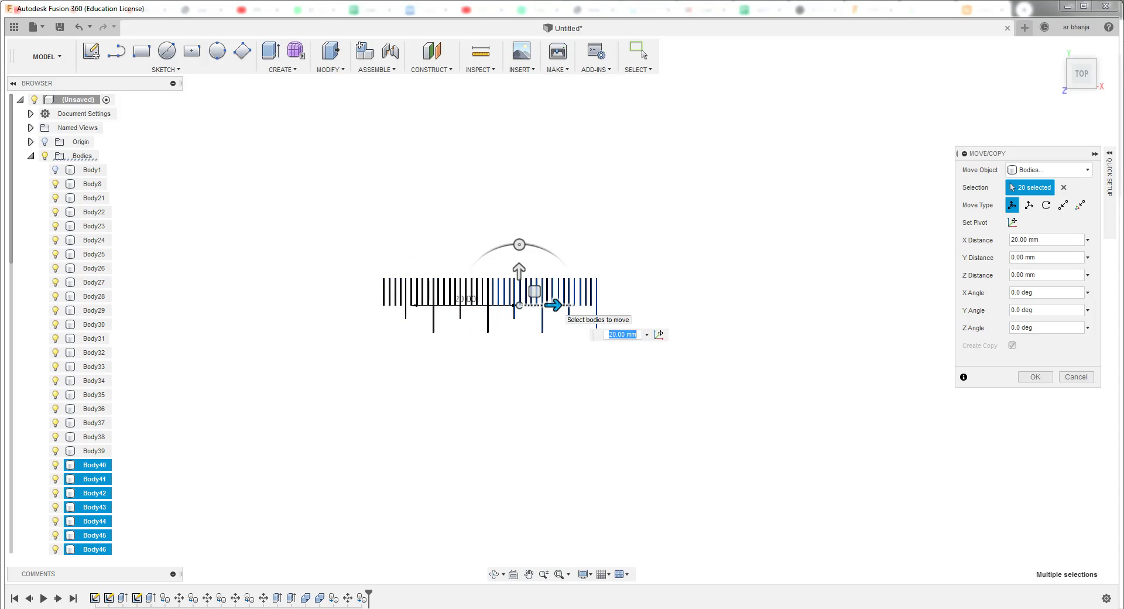
{"action": "scroll", "coordinate": [515, 288], "scroll_direction": "up", "scroll_amount": 2}
{"action": "scroll", "coordinate": [515, 288], "scroll_direction": "up", "scroll_amount": 3}
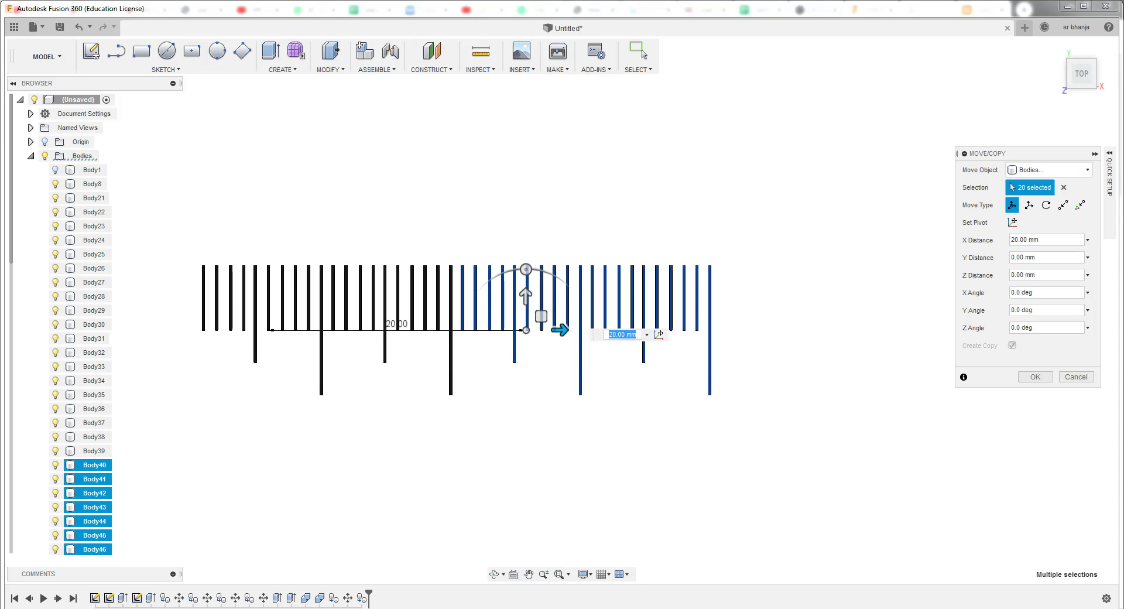
{"action": "key", "text": "Return"}
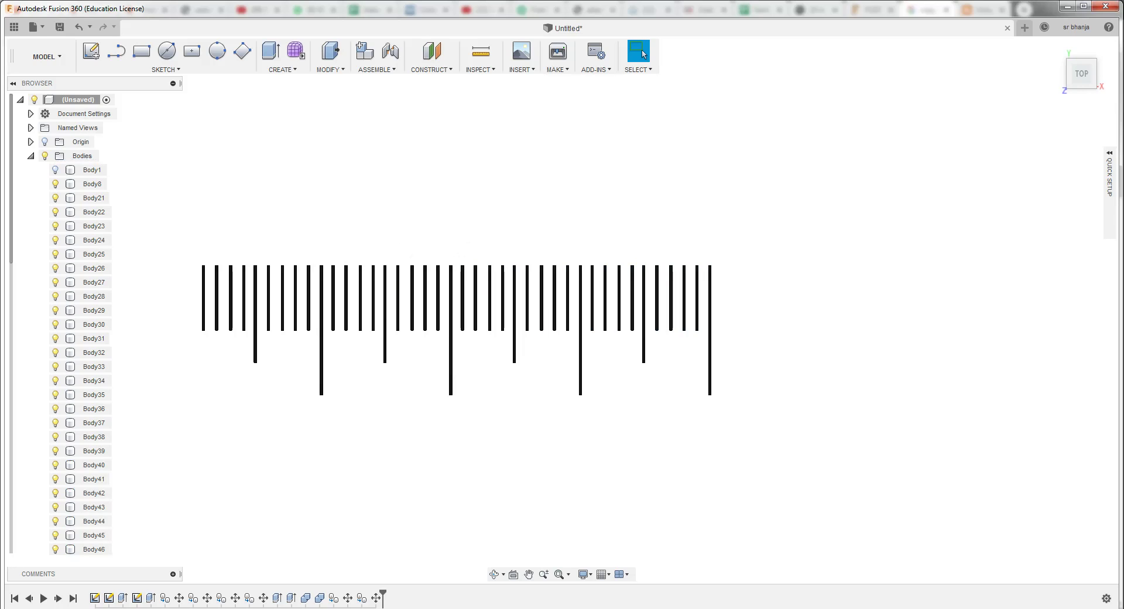
{"action": "scroll", "coordinate": [526, 328], "scroll_direction": "down", "scroll_amount": 2}
{"action": "scroll", "coordinate": [526, 328], "scroll_direction": "down", "scroll_amount": 1}
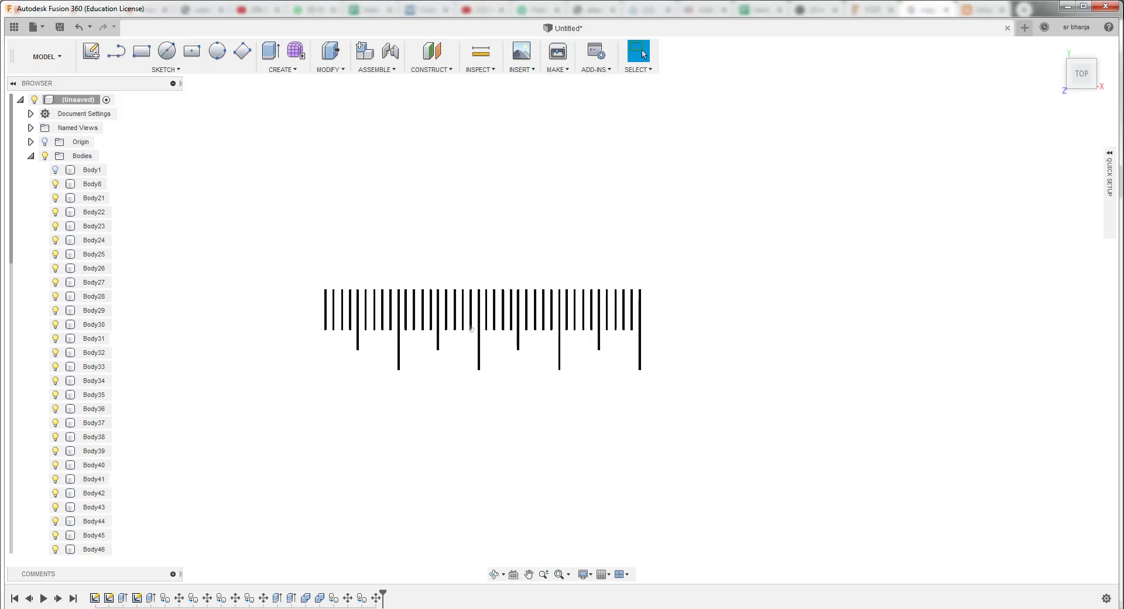
Select tick bodies Body8 to Body59 and start a move, then cancel it
{"action": "left_click", "coordinate": [92, 184]}
{"action": "scroll", "coordinate": [92, 184], "scroll_direction": "down", "scroll_amount": 1}
{"action": "scroll", "coordinate": [92, 292], "scroll_direction": "down", "scroll_amount": 3}
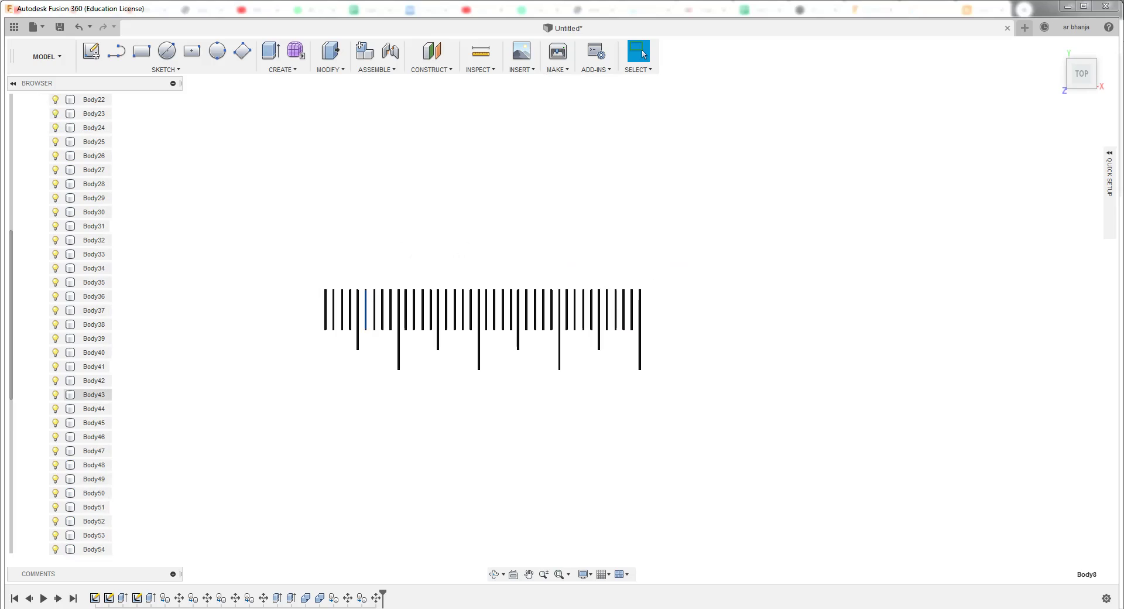
{"action": "scroll", "coordinate": [88, 394], "scroll_direction": "down", "scroll_amount": 3}
{"action": "left_click", "coordinate": [94, 493], "text": "shift"}
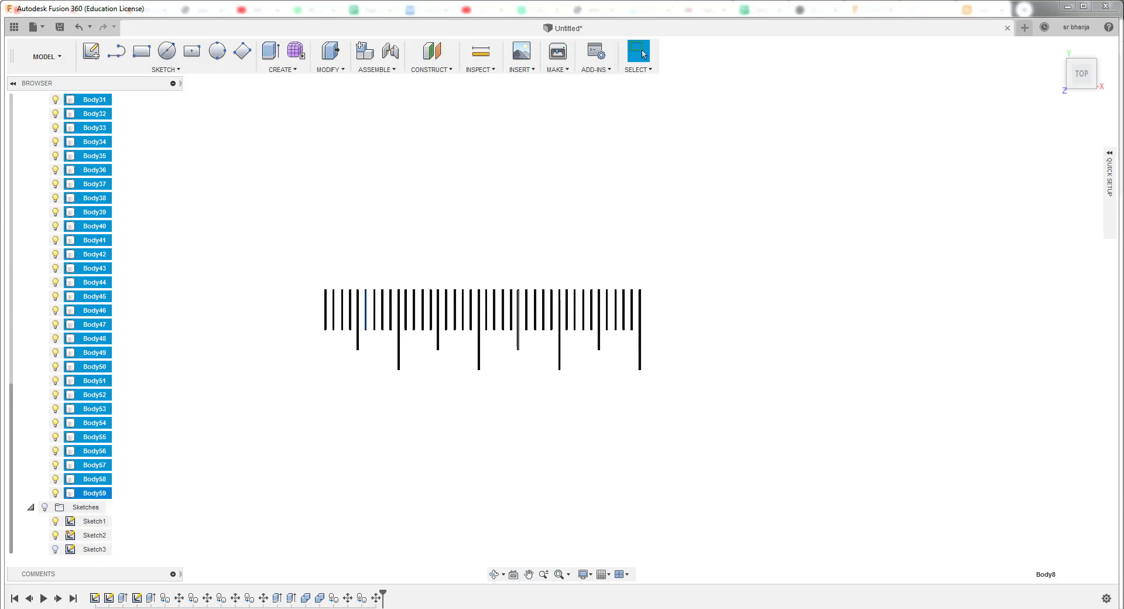
{"action": "right_click", "coordinate": [92, 269]}
{"action": "key", "text": "Escape"}
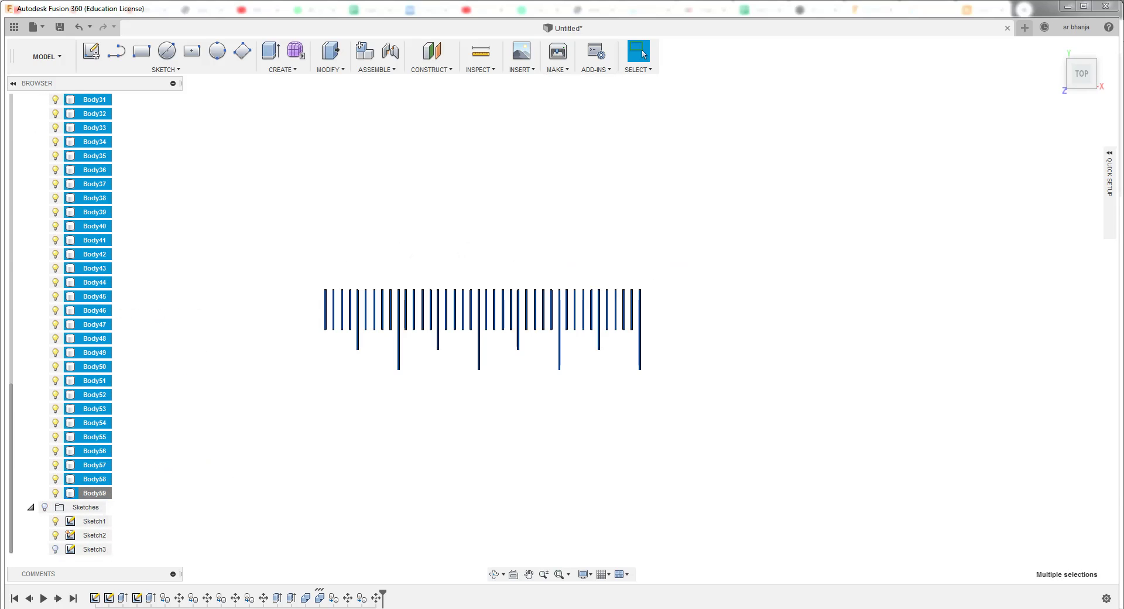
{"action": "key", "text": "m"}
{"action": "left_click", "coordinate": [1076, 253]}
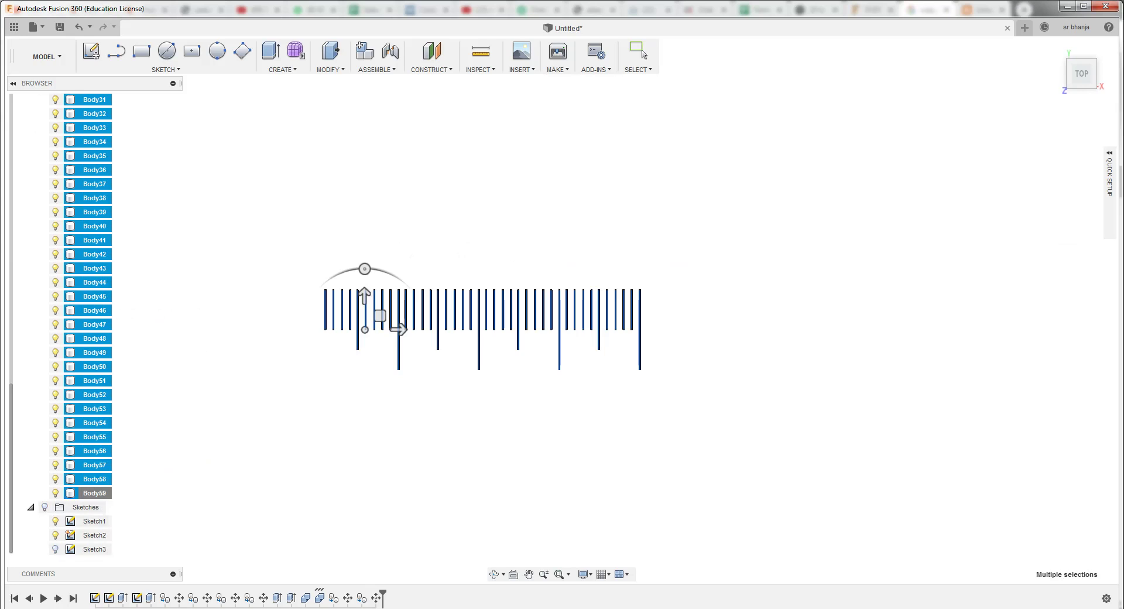
{"action": "scroll", "coordinate": [93, 128], "scroll_direction": "up", "scroll_amount": 4}
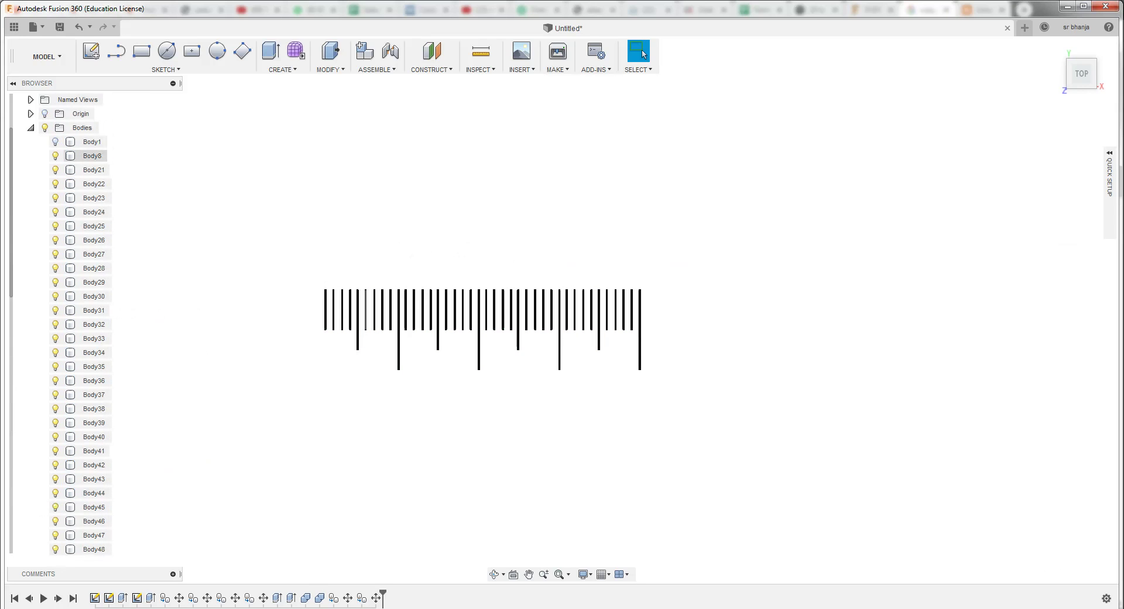
Copy Body8–Body59 40 mm along X with Create Copy, then fit the whole ruler in view
{"action": "left_click", "coordinate": [92, 156]}
{"action": "scroll", "coordinate": [94, 240], "scroll_direction": "down", "scroll_amount": 5}
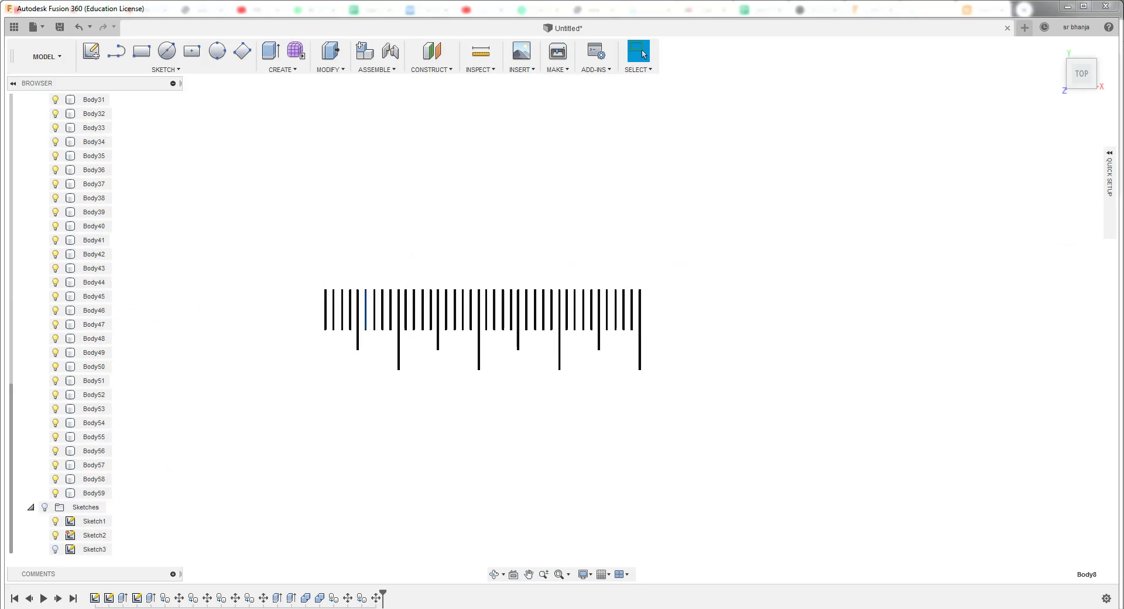
{"action": "left_click", "coordinate": [91, 493], "text": "shift"}
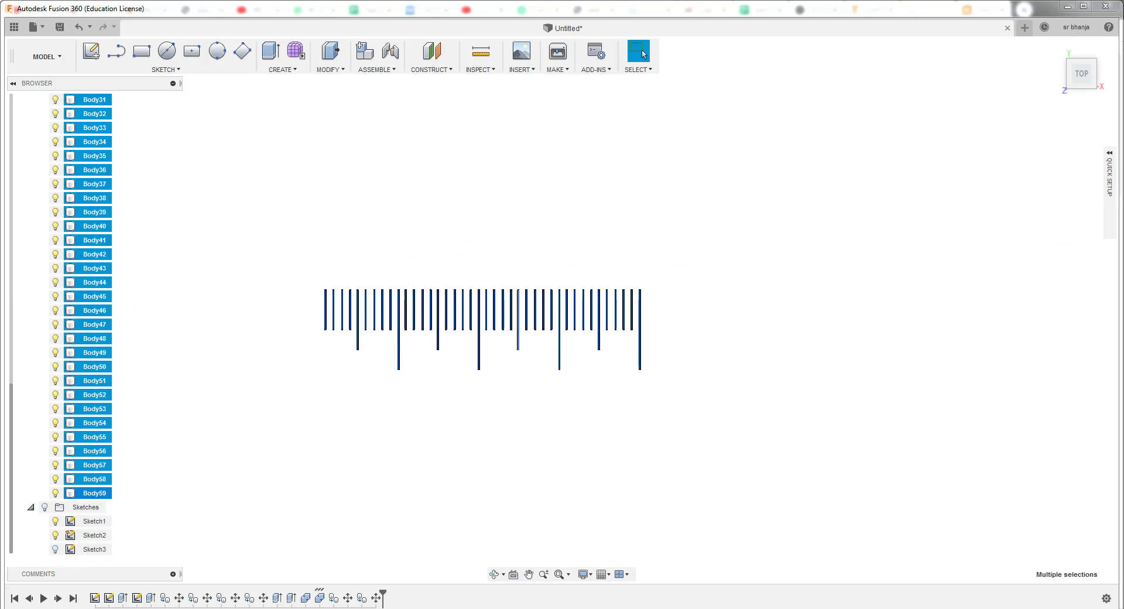
{"action": "right_click", "coordinate": [95, 267]}
{"action": "left_click", "coordinate": [117, 275]}
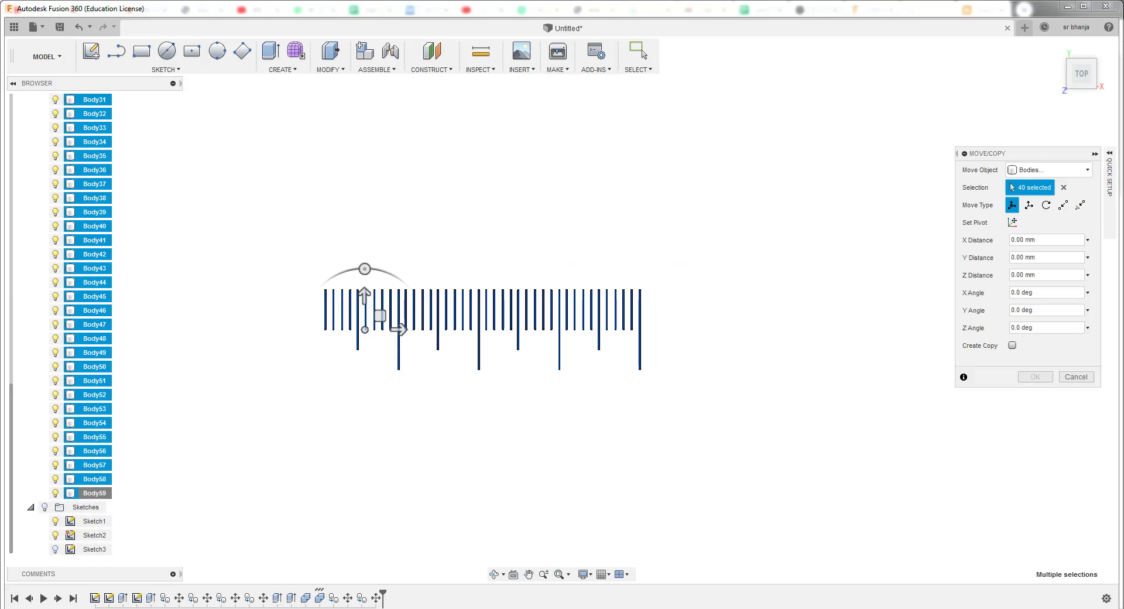
{"action": "left_click", "coordinate": [1012, 345]}
{"action": "mouse_move", "coordinate": [398, 329]}
{"action": "left_mouse_down"}
{"action": "mouse_move", "coordinate": [737, 329]}
{"action": "mouse_move", "coordinate": [720, 329]}
{"action": "left_mouse_up"}
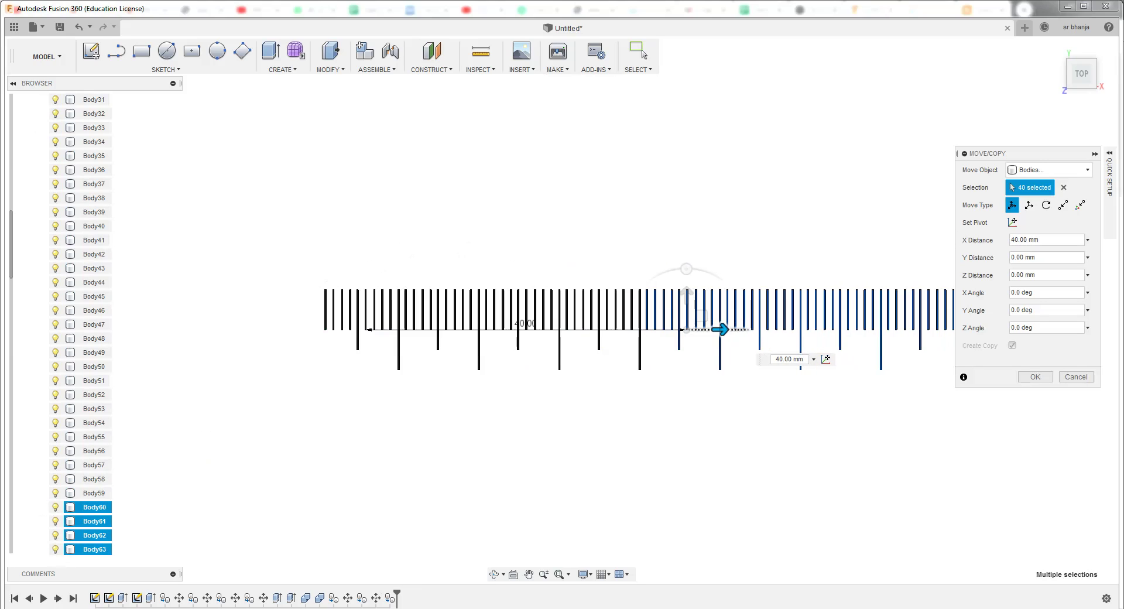
{"action": "scroll", "coordinate": [401, 370], "scroll_direction": "down", "scroll_amount": 3}
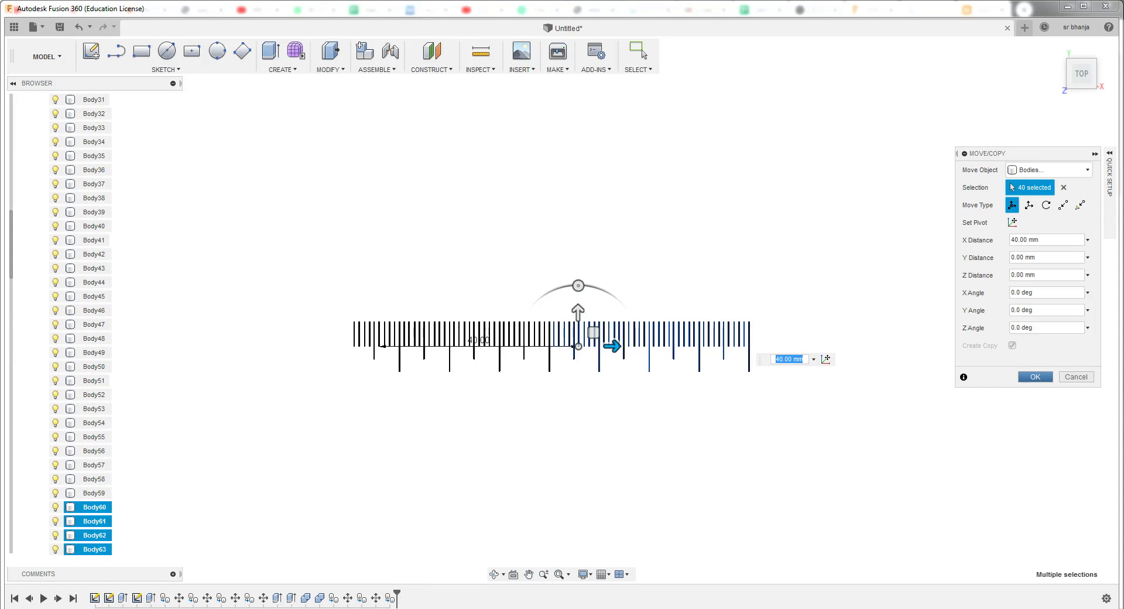
{"action": "left_click", "coordinate": [1035, 377]}
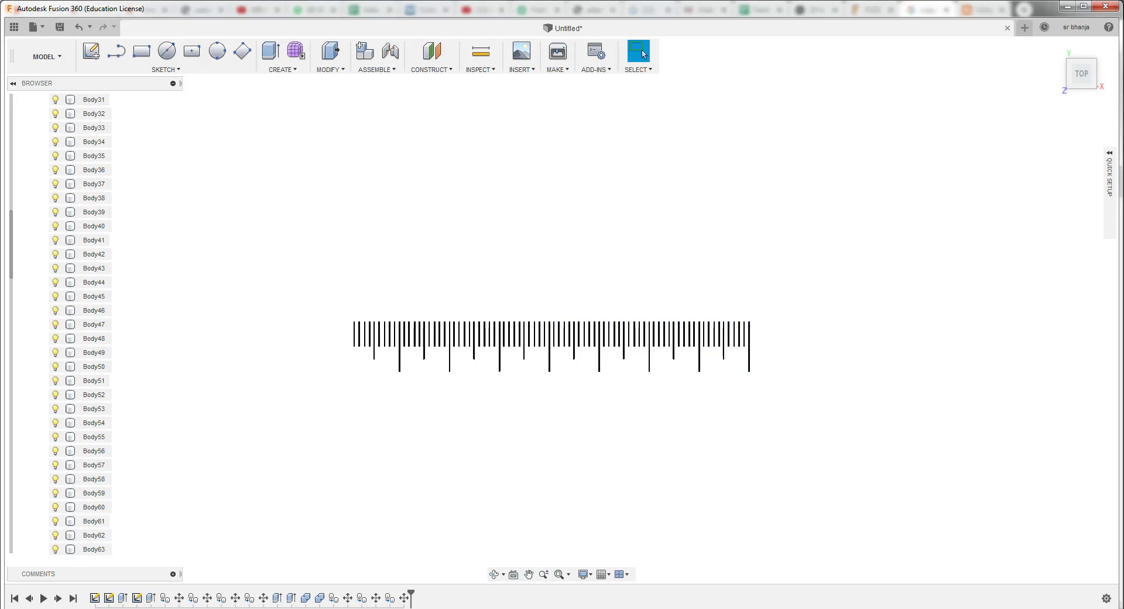
{"action": "key", "text": "F6"}
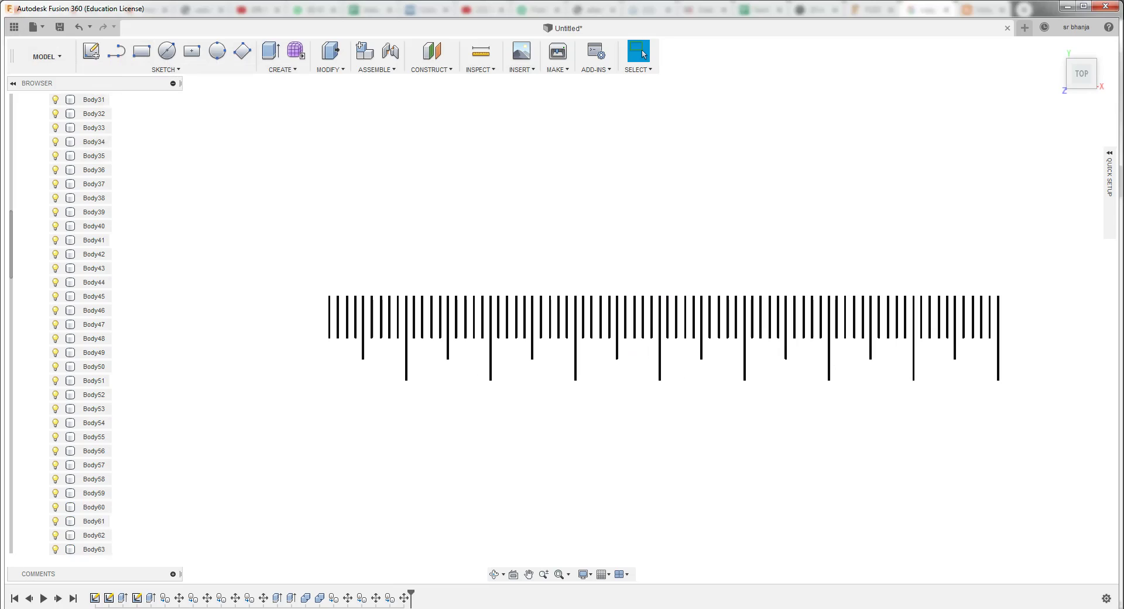
{"action": "left_click", "coordinate": [47, 56]}
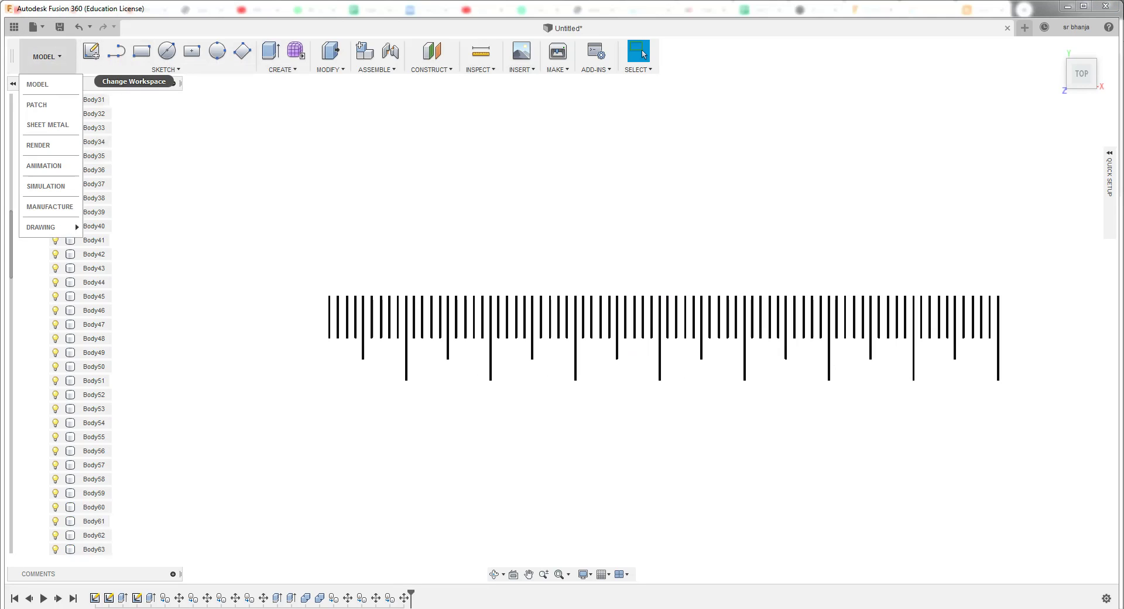
{"action": "key", "text": "Escape"}
{"action": "scroll", "coordinate": [150, 200], "scroll_direction": "down", "scroll_amount": 3}
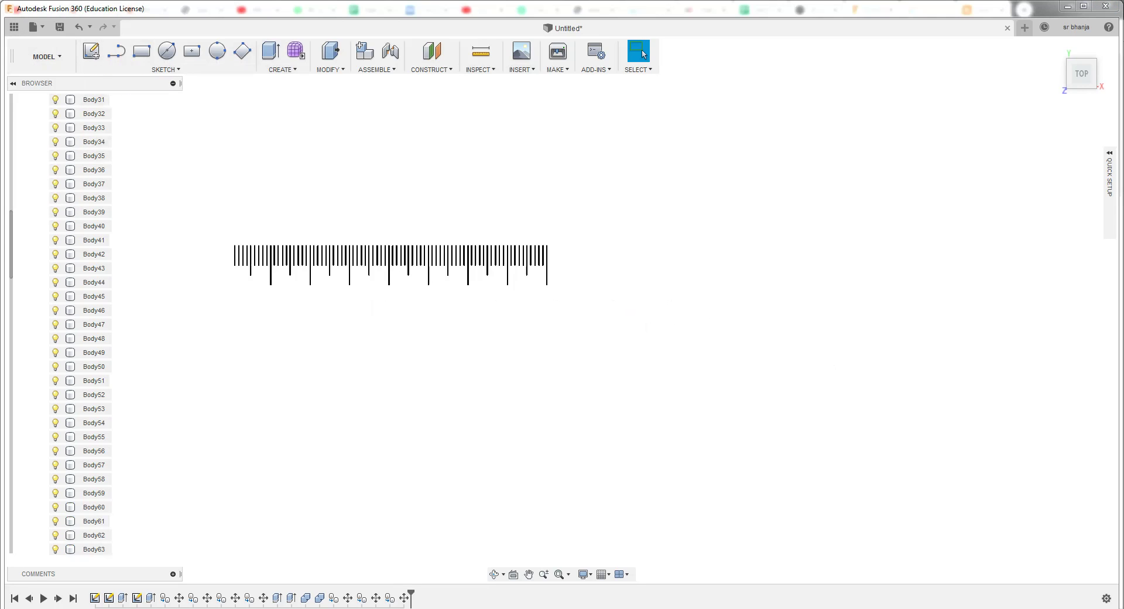
{"action": "scroll", "coordinate": [275, 231], "scroll_direction": "up", "scroll_amount": 2}
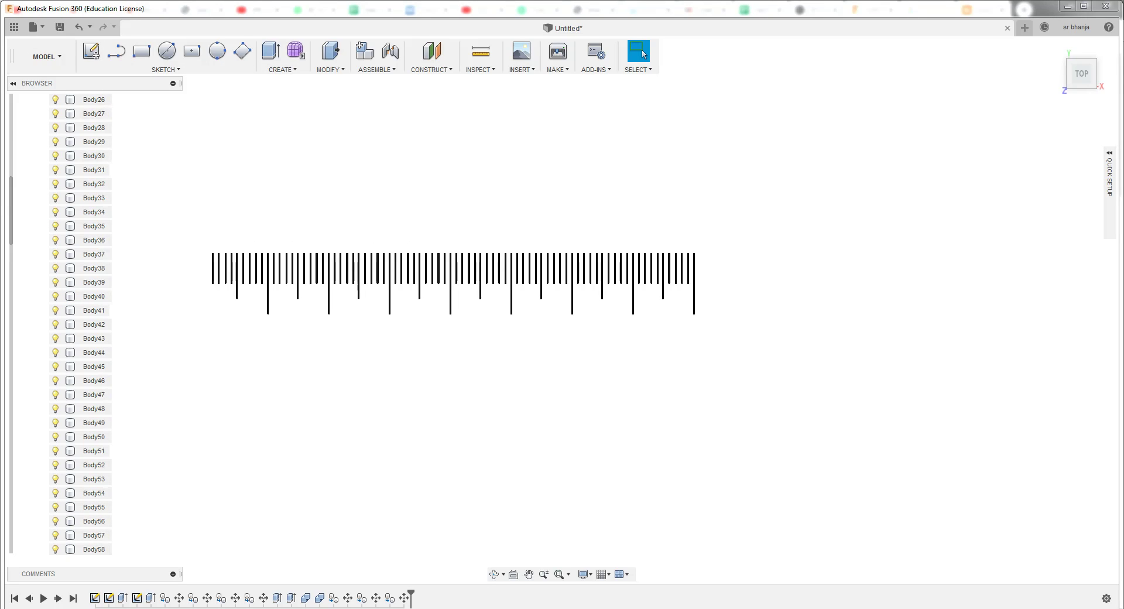
{"action": "scroll", "coordinate": [88, 322], "scroll_direction": "up", "scroll_amount": 5}
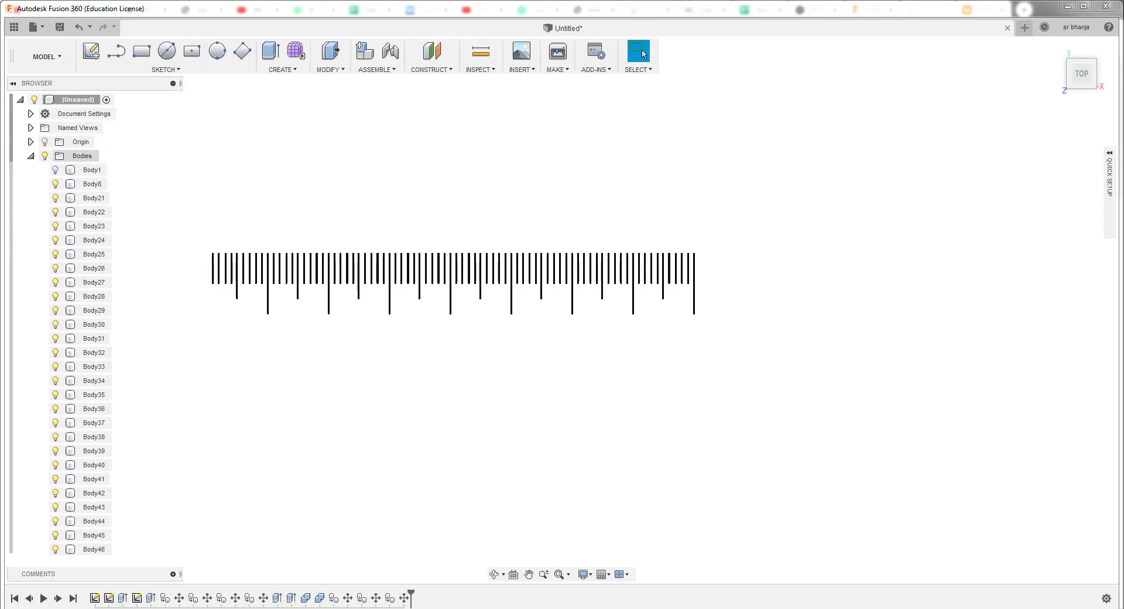
Collapse the bodies list and bring up the screen recorder window before returning to the model
{"action": "left_click", "coordinate": [31, 155]}
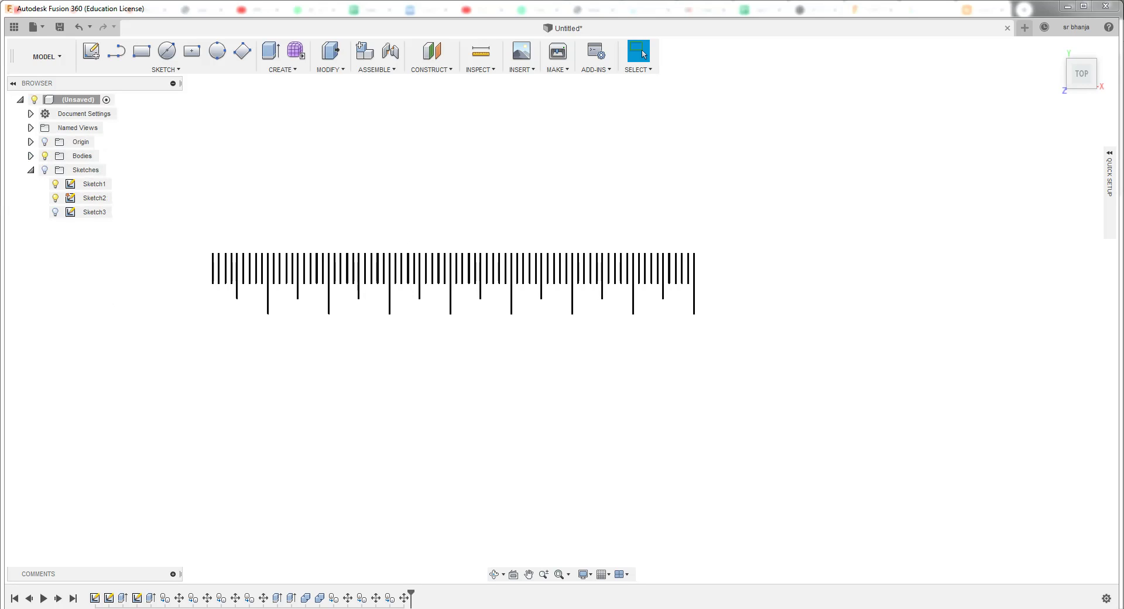
{"action": "left_click", "coordinate": [1007, 608]}
{"action": "left_click", "coordinate": [989, 561]}
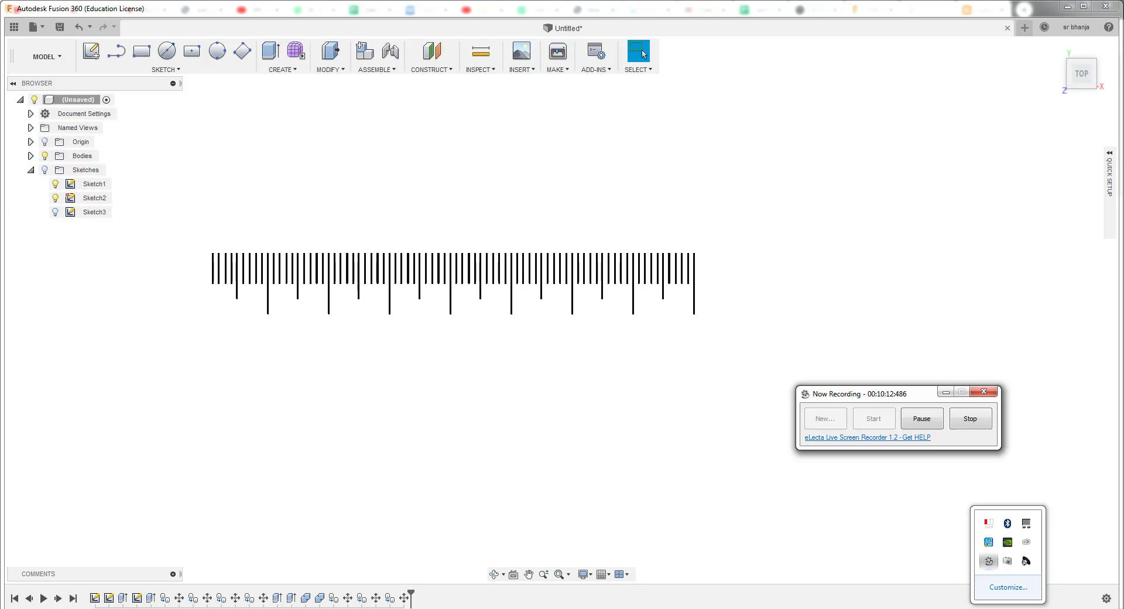
{"action": "left_click", "coordinate": [946, 391]}
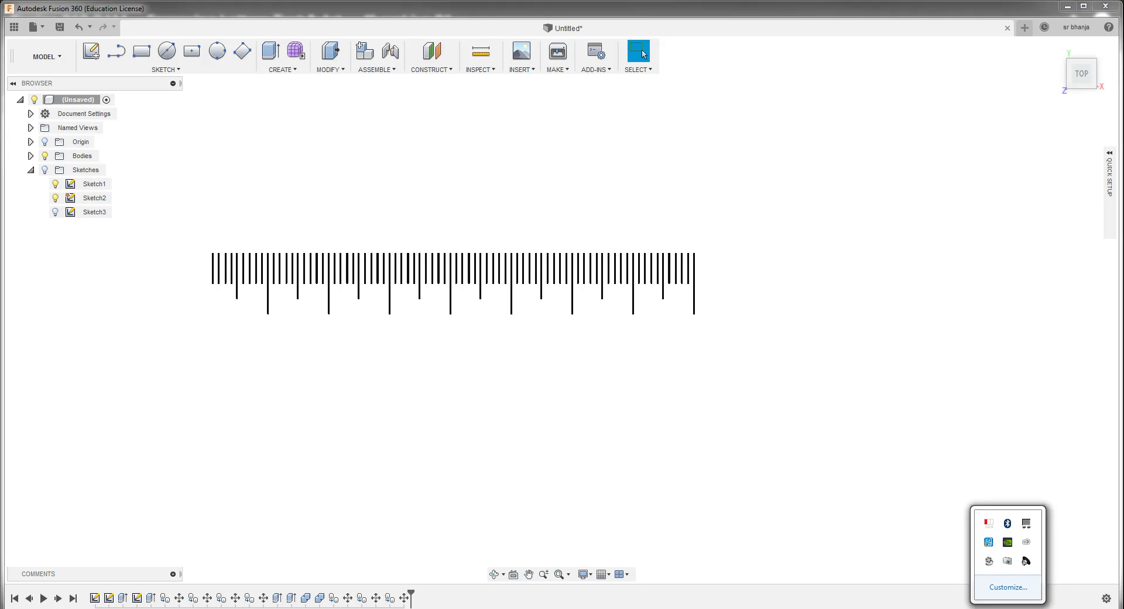
Start a Text sketch on the ruler's face, creating Sketch4
{"action": "left_click", "coordinate": [165, 70]}
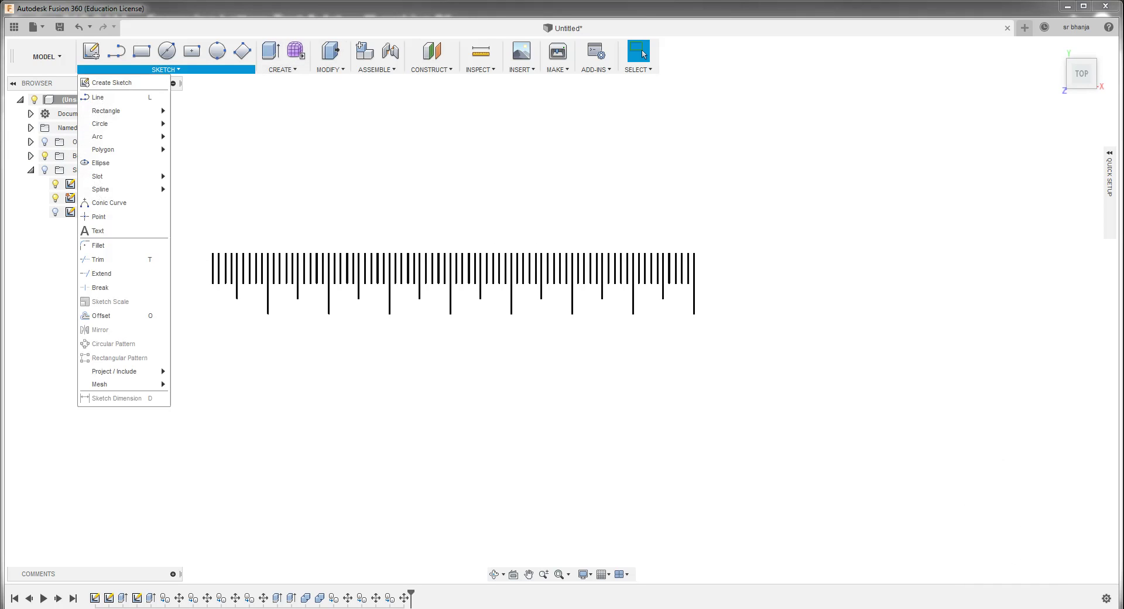
{"action": "left_click", "coordinate": [97, 230]}
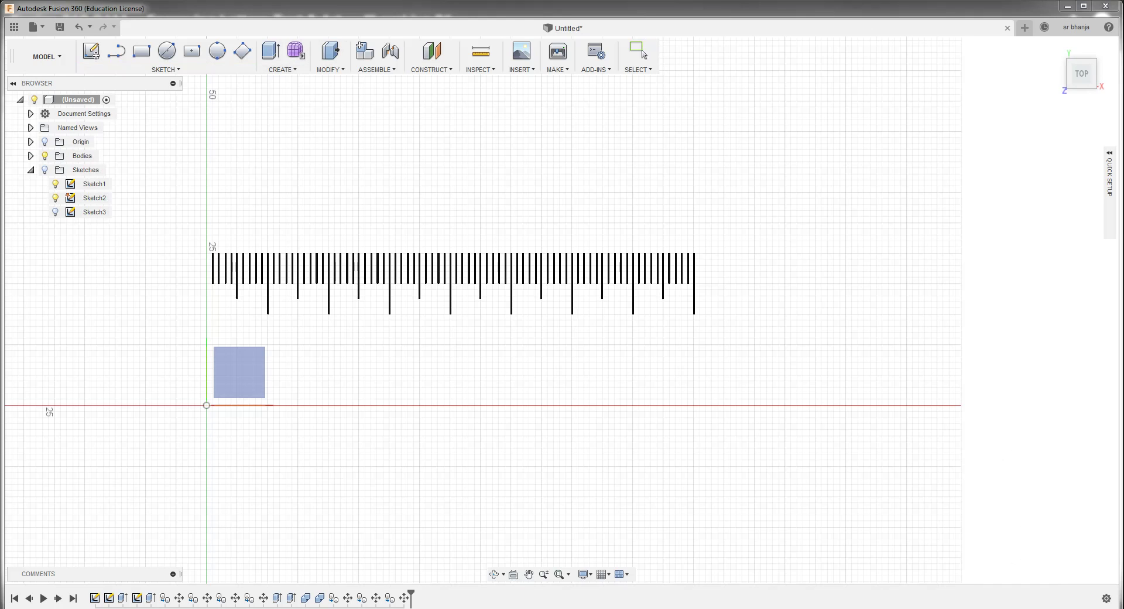
{"action": "left_click", "coordinate": [239, 372]}
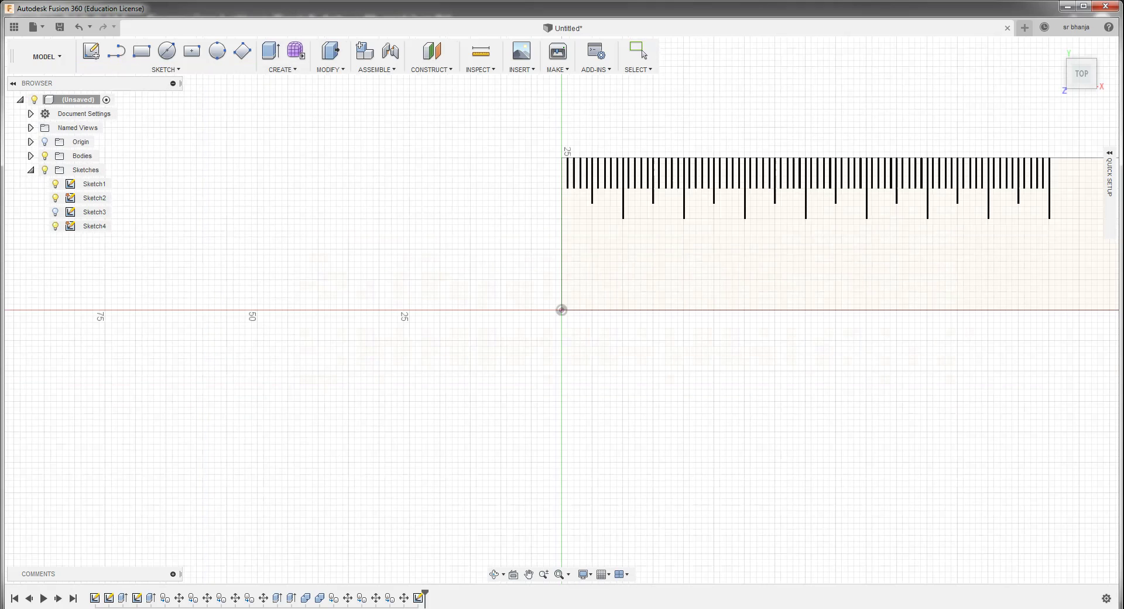
{"action": "scroll", "coordinate": [636, 226], "scroll_direction": "up", "scroll_amount": 5}
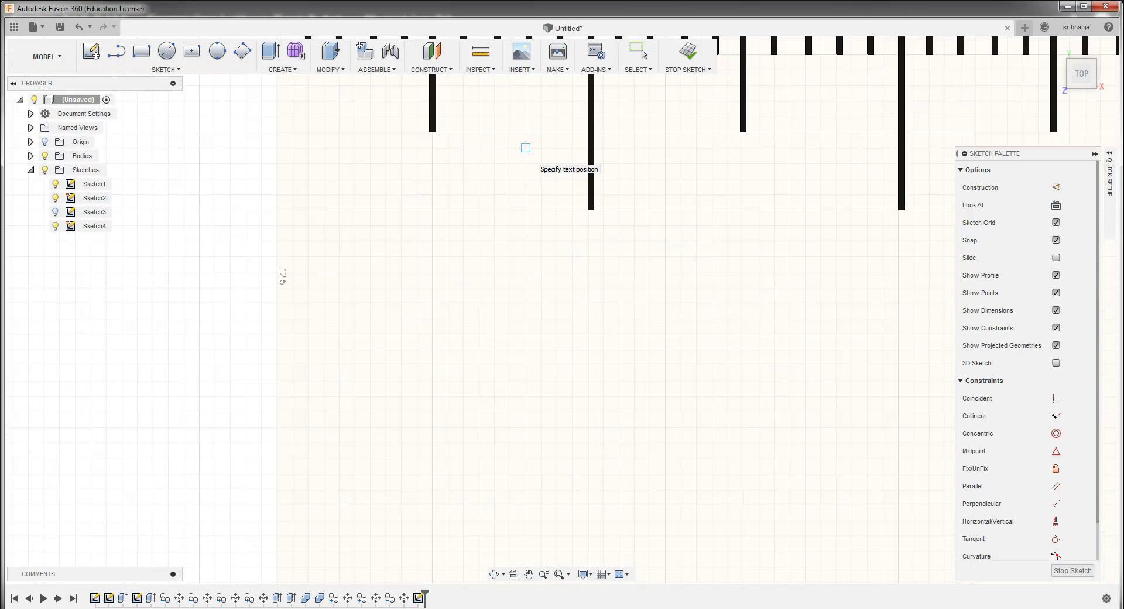
Place a bold 5 mm numeral '1' just left of the first long tick mark
{"action": "left_click", "coordinate": [557, 148]}
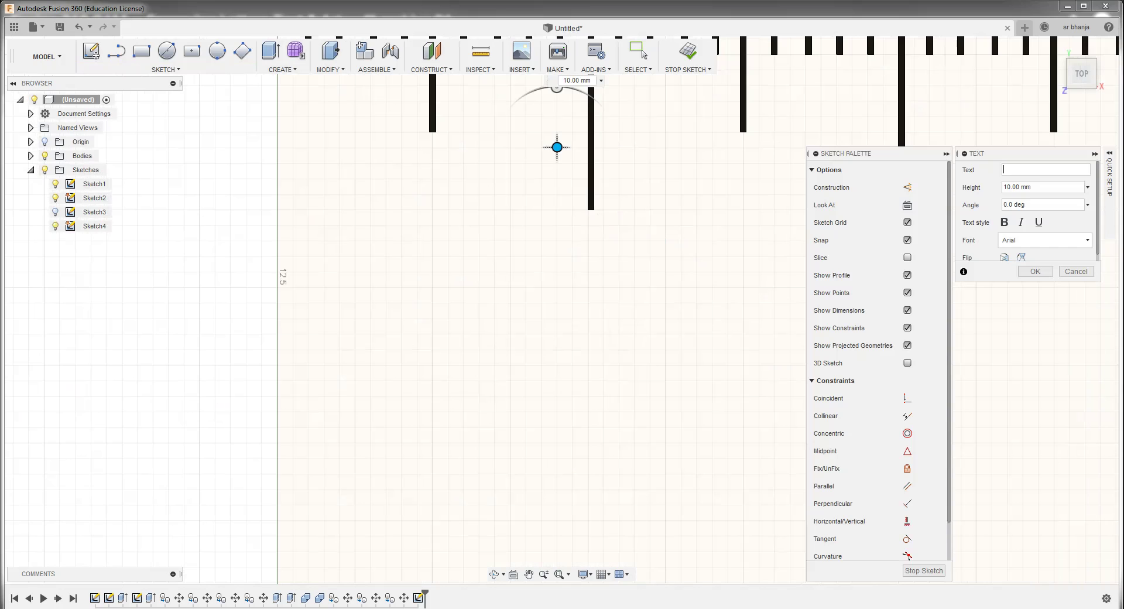
{"action": "type", "text": "1"}
{"action": "scroll", "coordinate": [650, 480], "scroll_direction": "down", "scroll_amount": 5}
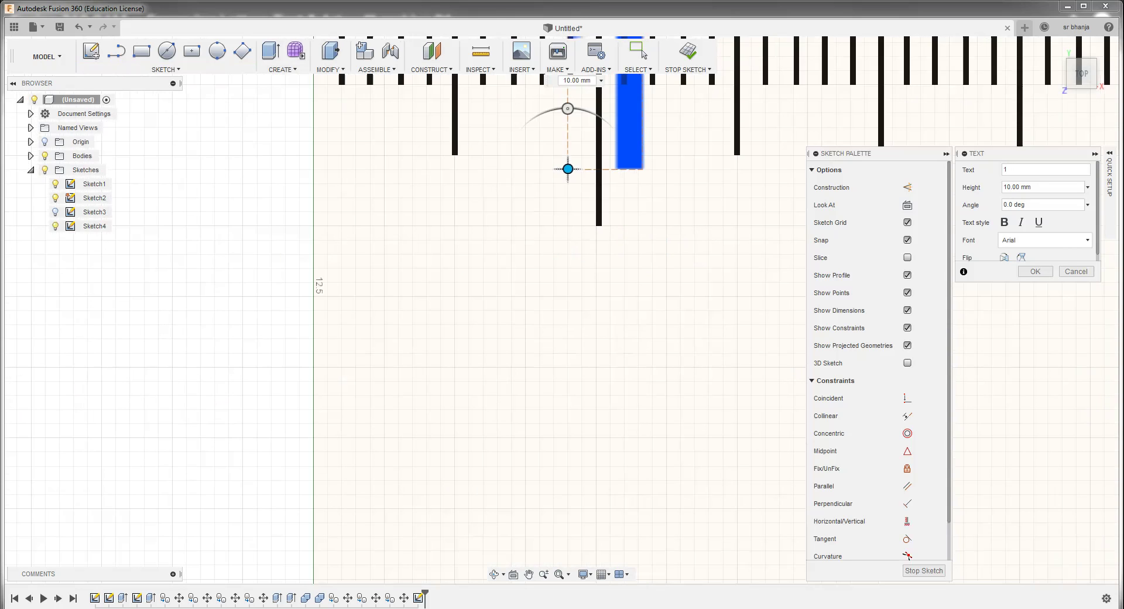
{"action": "scroll", "coordinate": [673, 147], "scroll_direction": "up", "scroll_amount": 2}
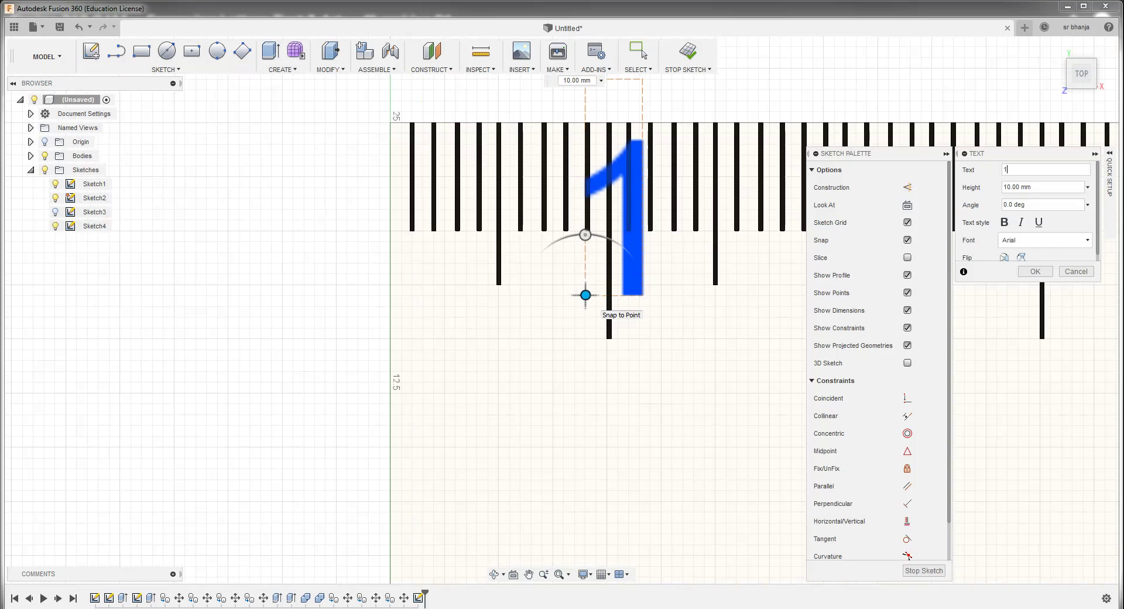
{"action": "mouse_move", "coordinate": [586, 294]}
{"action": "left_mouse_down"}
{"action": "mouse_move", "coordinate": [511, 352]}
{"action": "mouse_move", "coordinate": [524, 336]}
{"action": "left_mouse_up"}
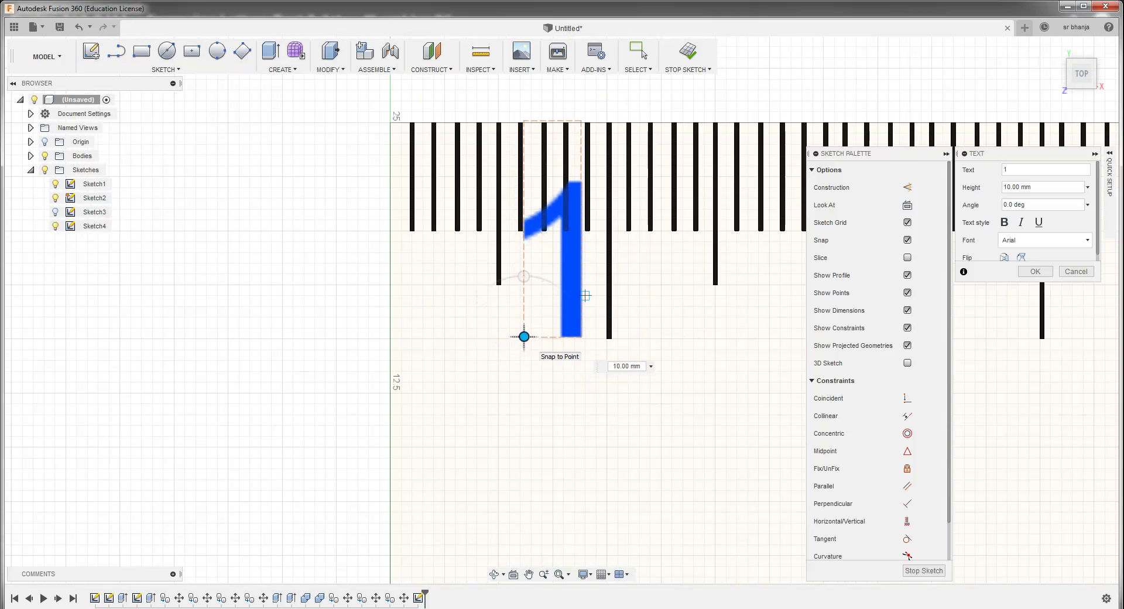
{"action": "key", "text": "Tab"}
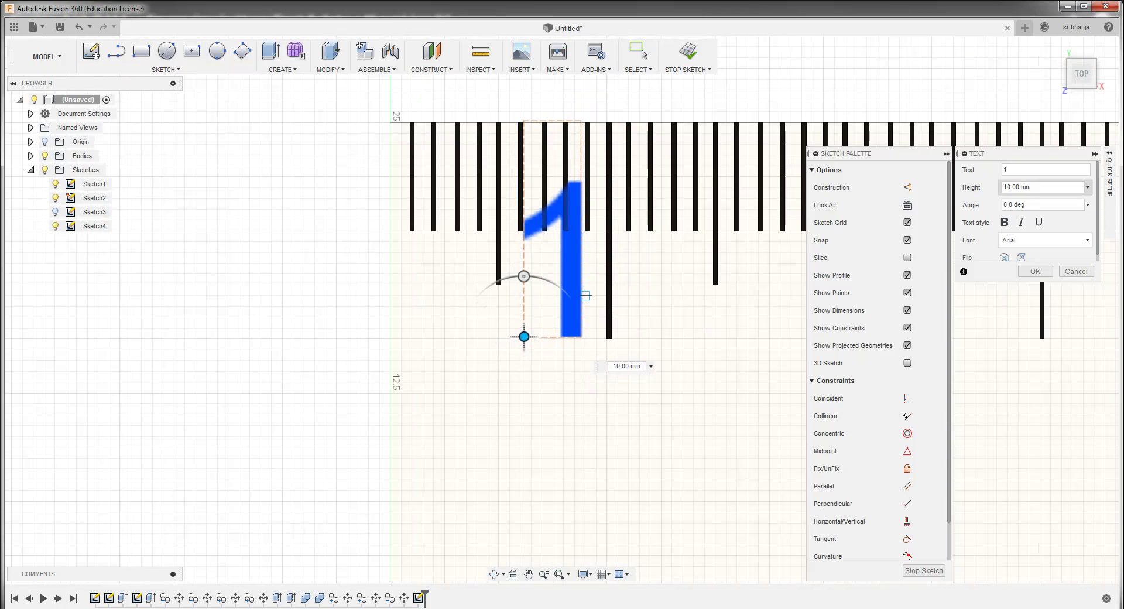
{"action": "type", "text": "5"}
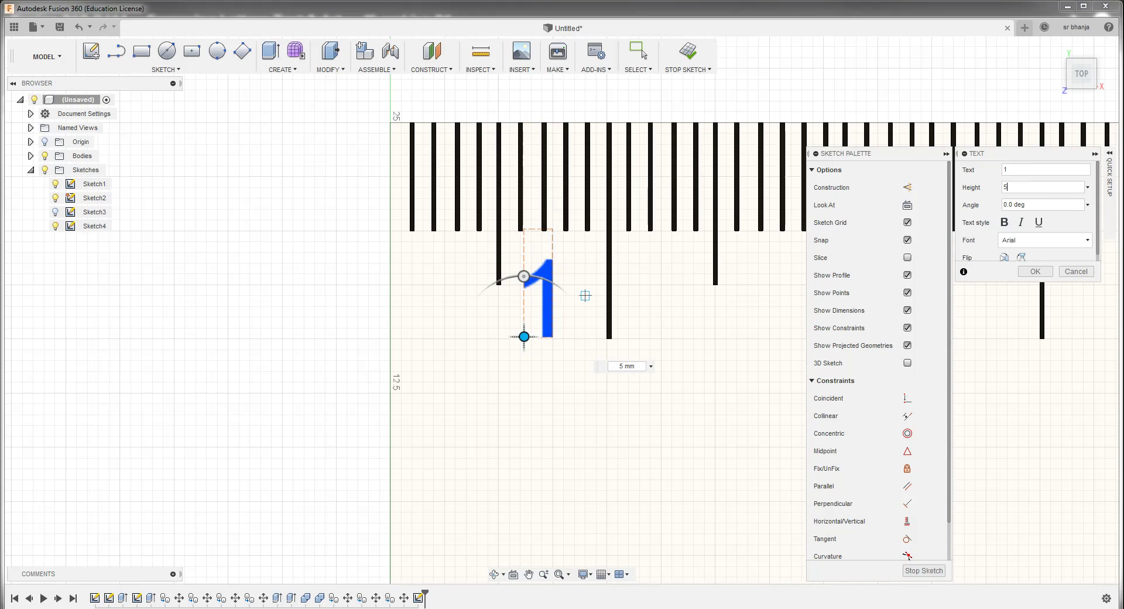
{"action": "left_click_drag", "start_coordinate": [524, 336], "coordinate": [565, 338]}
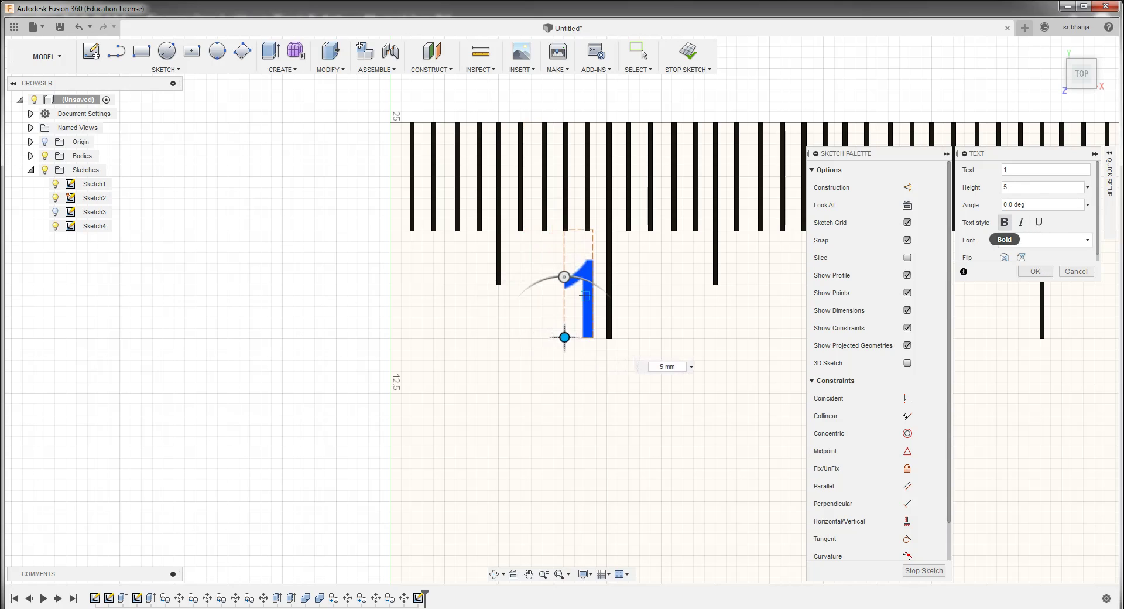
{"action": "left_click", "coordinate": [1004, 222]}
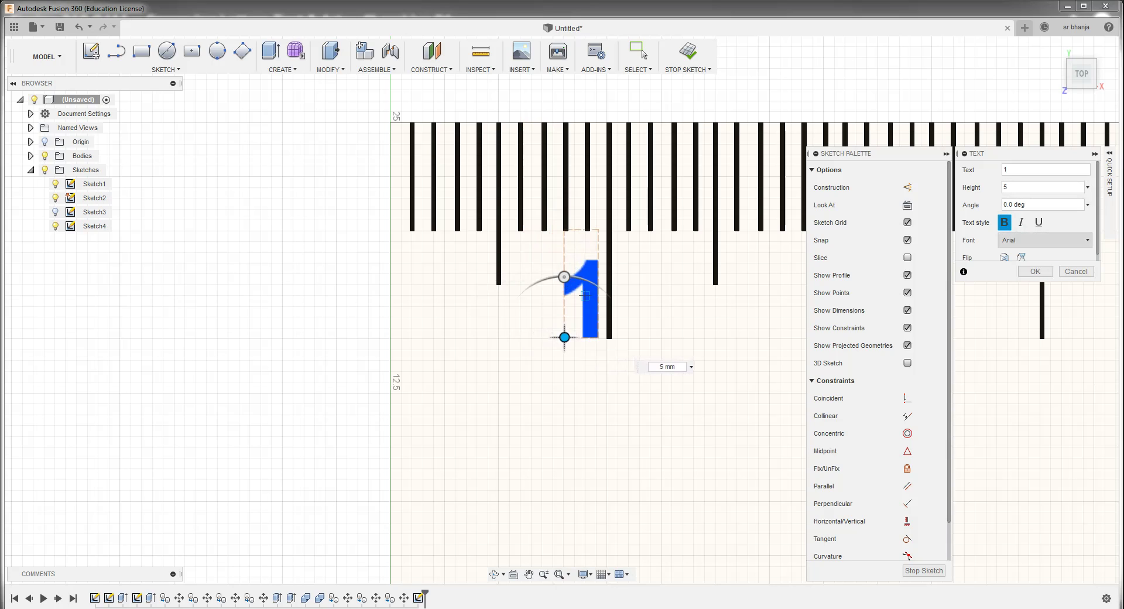
{"action": "left_click", "coordinate": [1035, 271]}
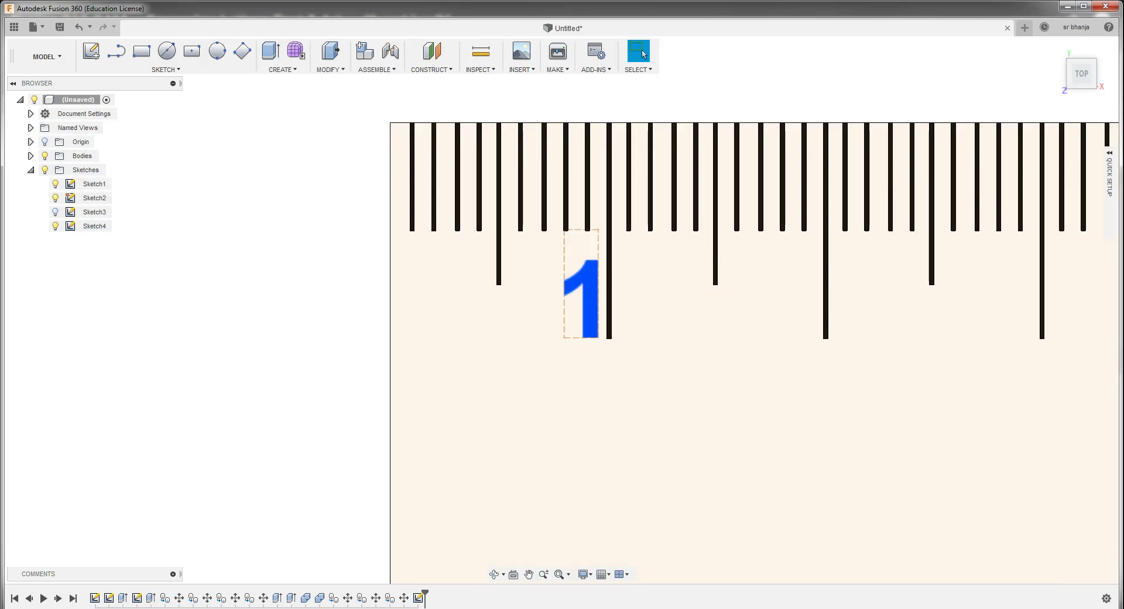
{"action": "left_click", "coordinate": [31, 155]}
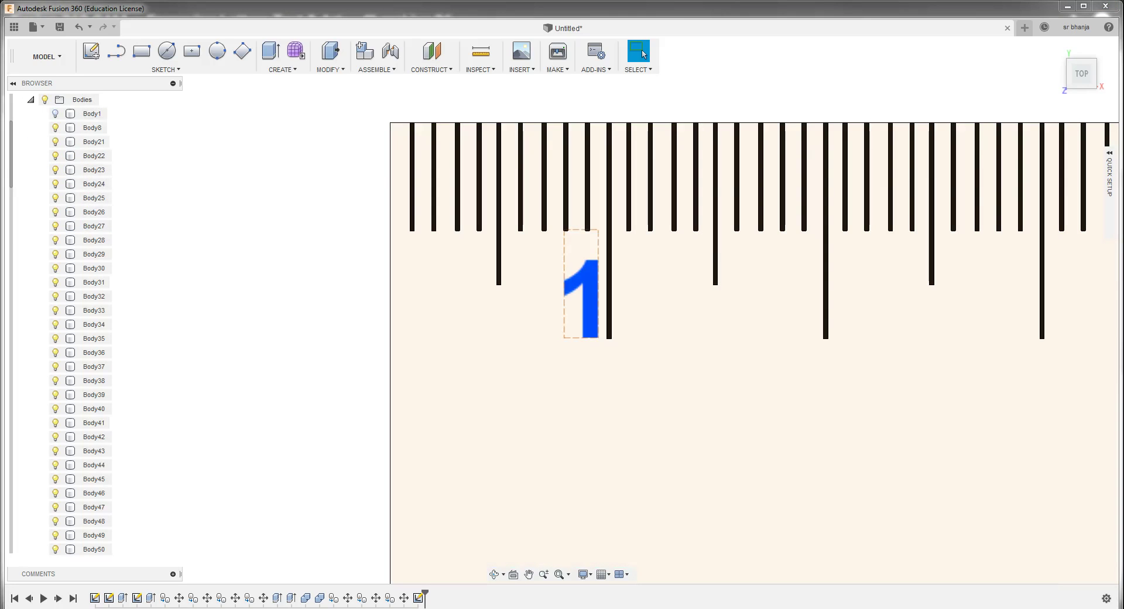
{"action": "left_click", "coordinate": [55, 113]}
{"action": "left_click", "coordinate": [91, 113]}
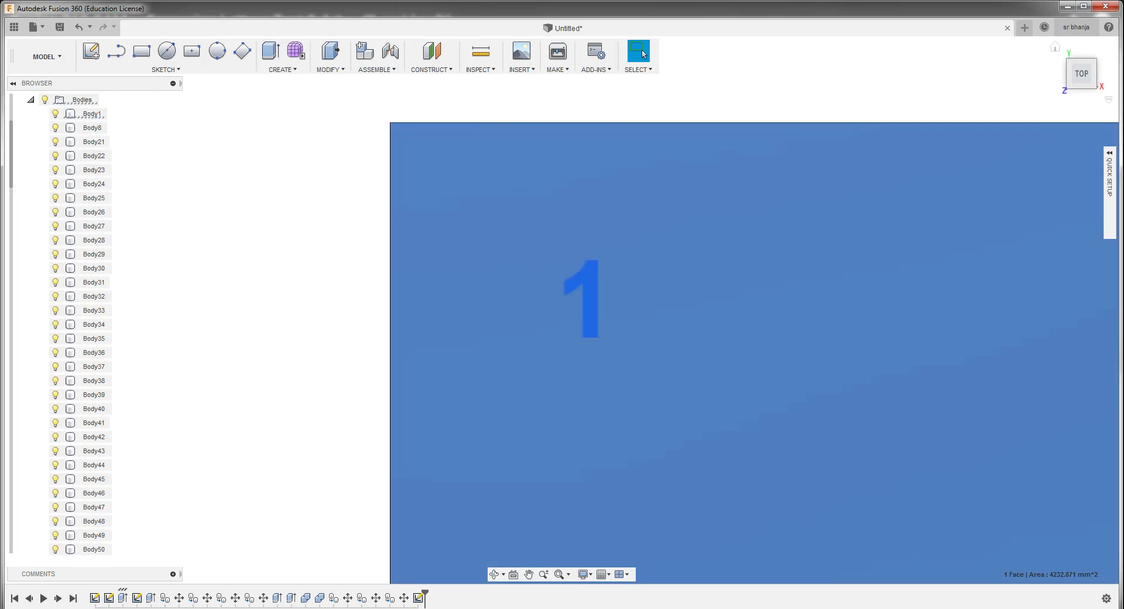
{"action": "middle_click_drag", "start_coordinate": [562, 309], "coordinate": [571, 328], "text": "shift"}
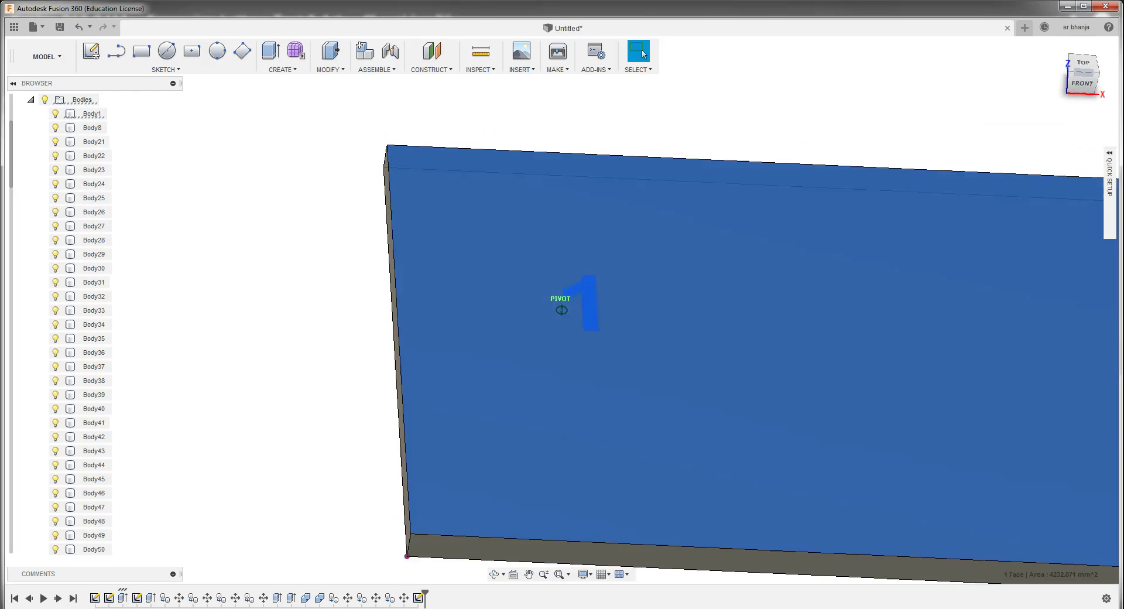
{"action": "scroll", "coordinate": [571, 328], "scroll_direction": "up", "scroll_amount": 2}
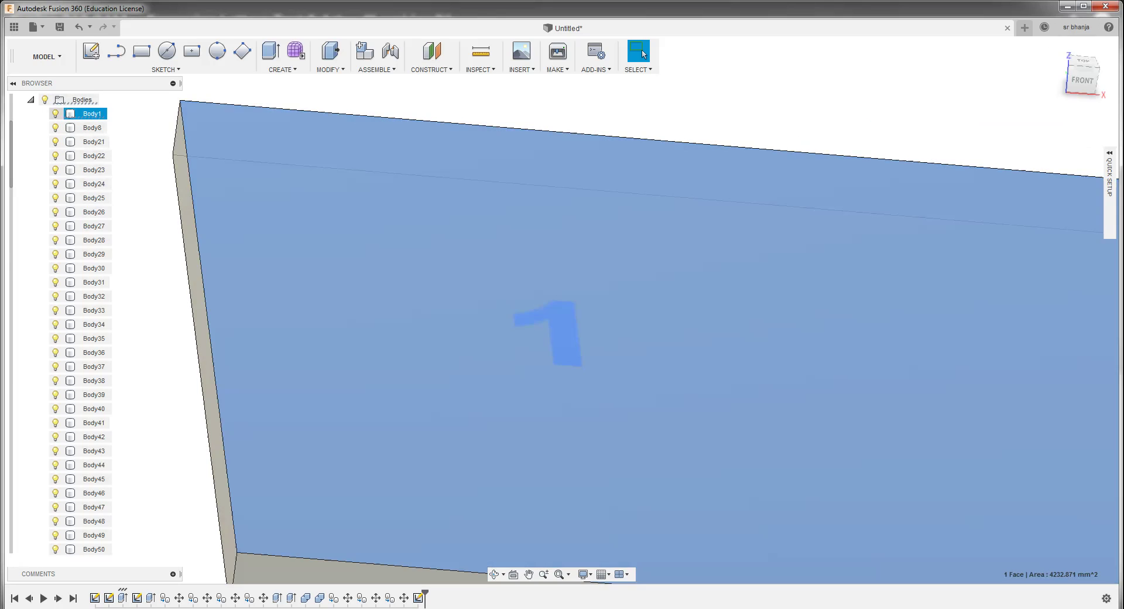
{"action": "left_click", "coordinate": [55, 114]}
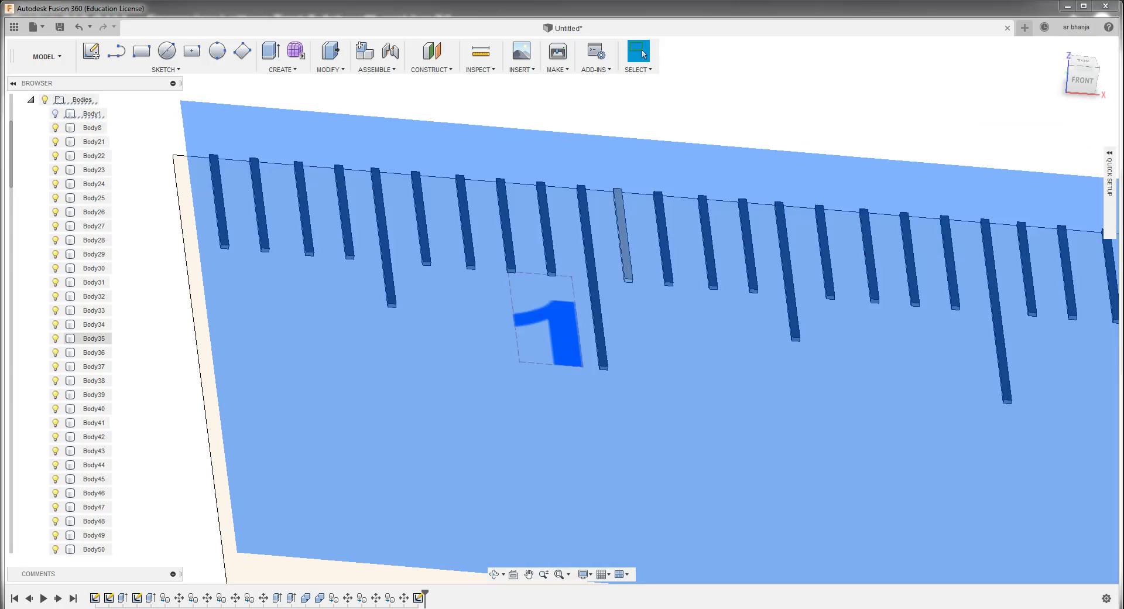
{"action": "scroll", "coordinate": [88, 423], "scroll_direction": "down", "scroll_amount": 8}
{"action": "scroll", "coordinate": [88, 423], "scroll_direction": "down", "scroll_amount": 10}
{"action": "scroll", "coordinate": [193, 339], "scroll_direction": "down", "scroll_amount": 5}
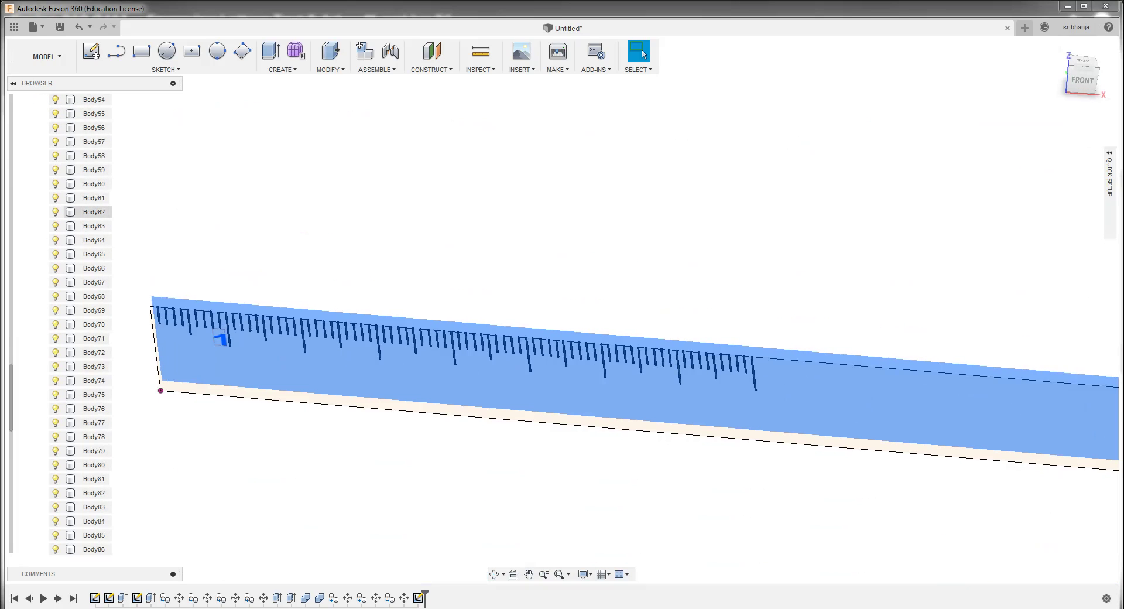
{"action": "scroll", "coordinate": [88, 212], "scroll_direction": "up", "scroll_amount": 6}
{"action": "scroll", "coordinate": [88, 212], "scroll_direction": "up", "scroll_amount": 8}
{"action": "scroll", "coordinate": [88, 212], "scroll_direction": "up", "scroll_amount": 5}
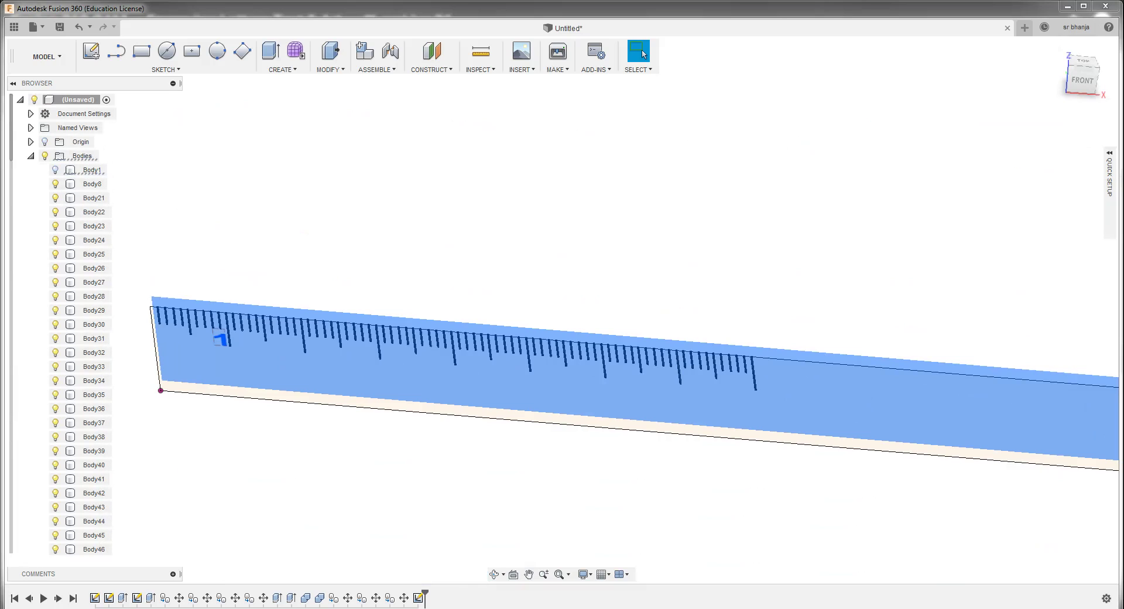
{"action": "left_click", "coordinate": [31, 156]}
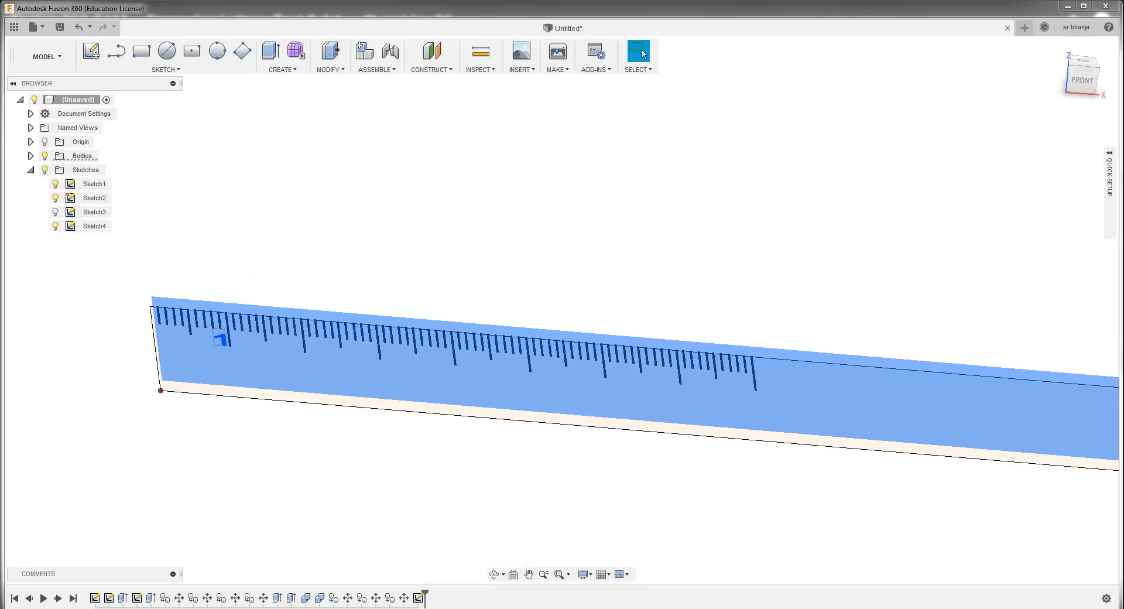
{"action": "left_click", "coordinate": [95, 226]}
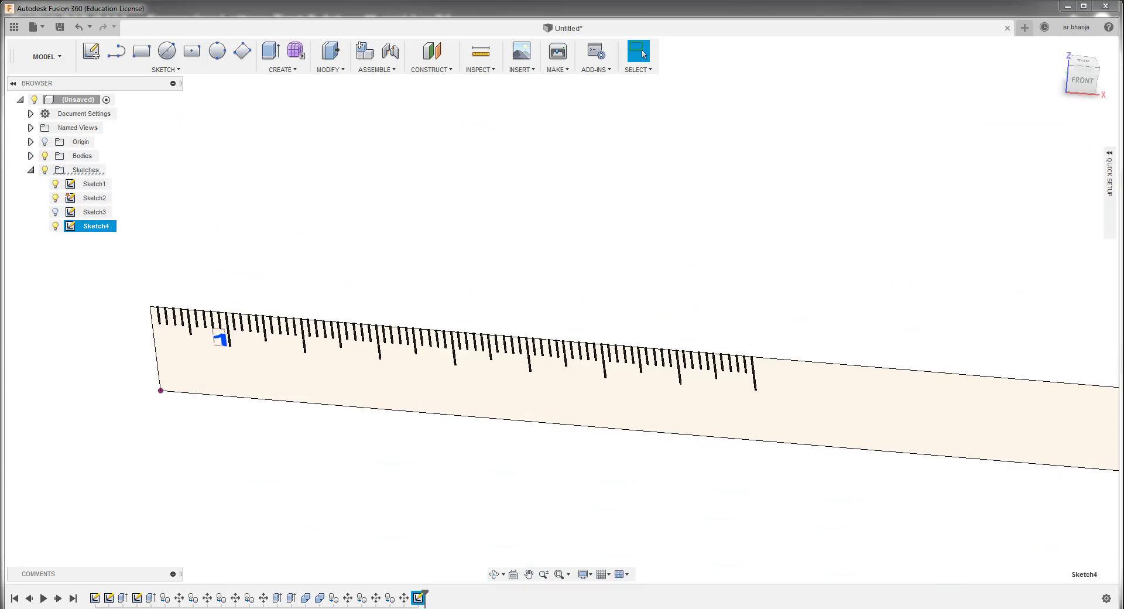
Toggle the tick-mark bodies' visibility and show the ruler plate Body1
{"action": "scroll", "coordinate": [189, 334], "scroll_direction": "up", "scroll_amount": 3}
{"action": "scroll", "coordinate": [189, 334], "scroll_direction": "up", "scroll_amount": 3}
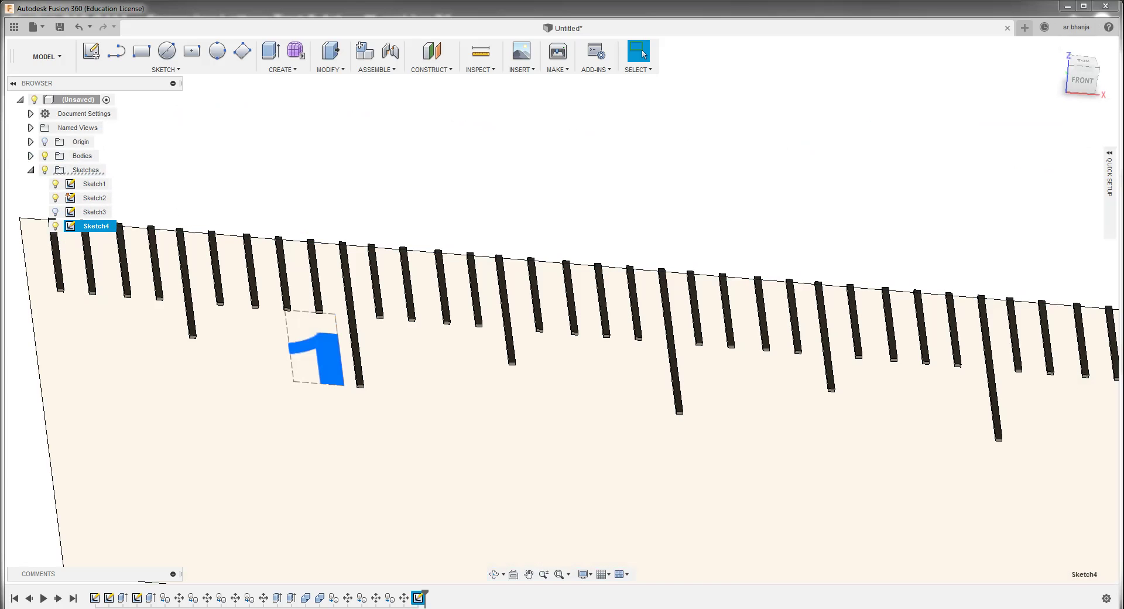
{"action": "key", "text": "Escape"}
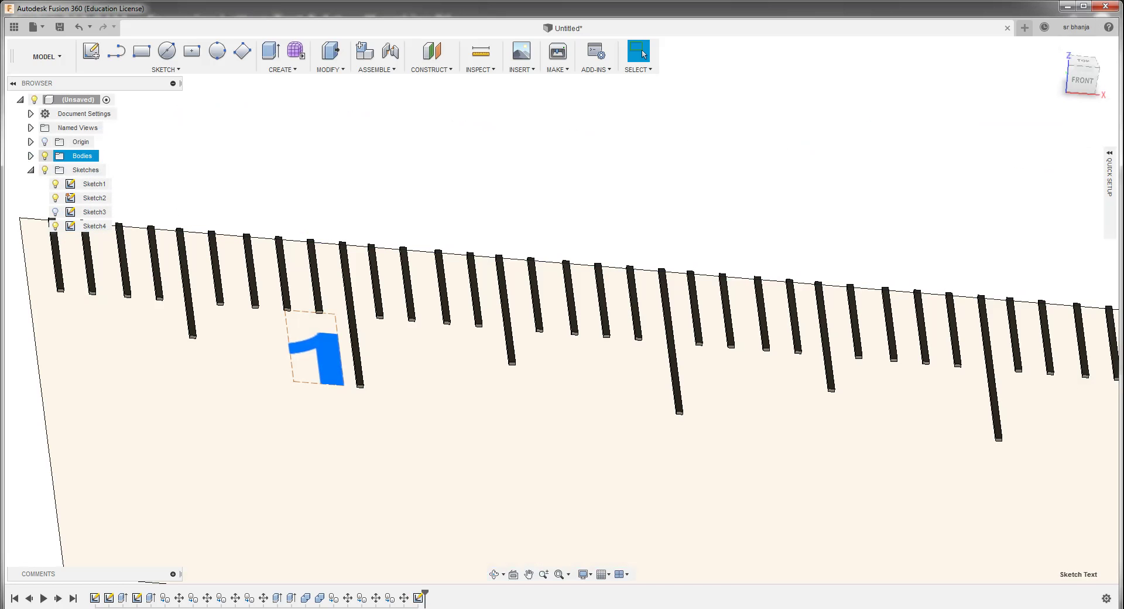
{"action": "left_click", "coordinate": [44, 156]}
{"action": "left_click", "coordinate": [83, 155]}
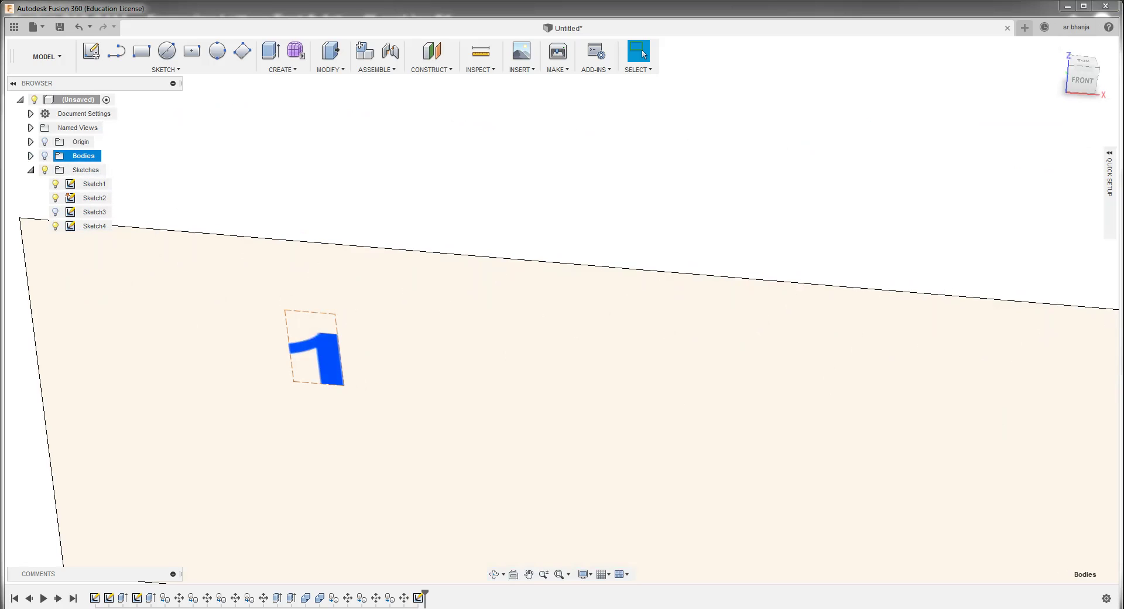
{"action": "left_click", "coordinate": [44, 156]}
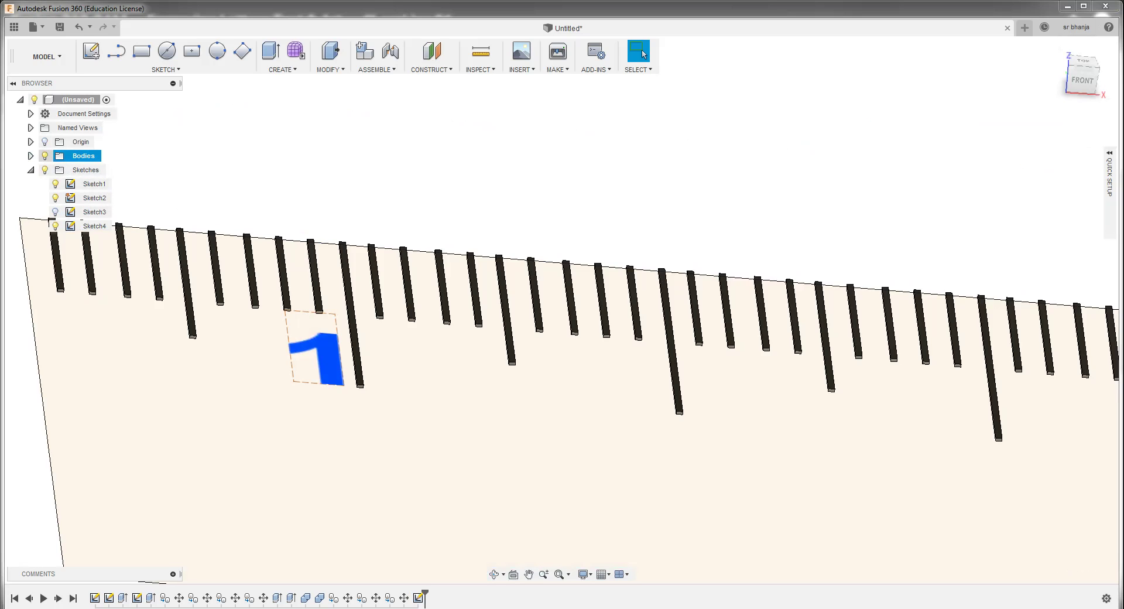
{"action": "left_click", "coordinate": [30, 155]}
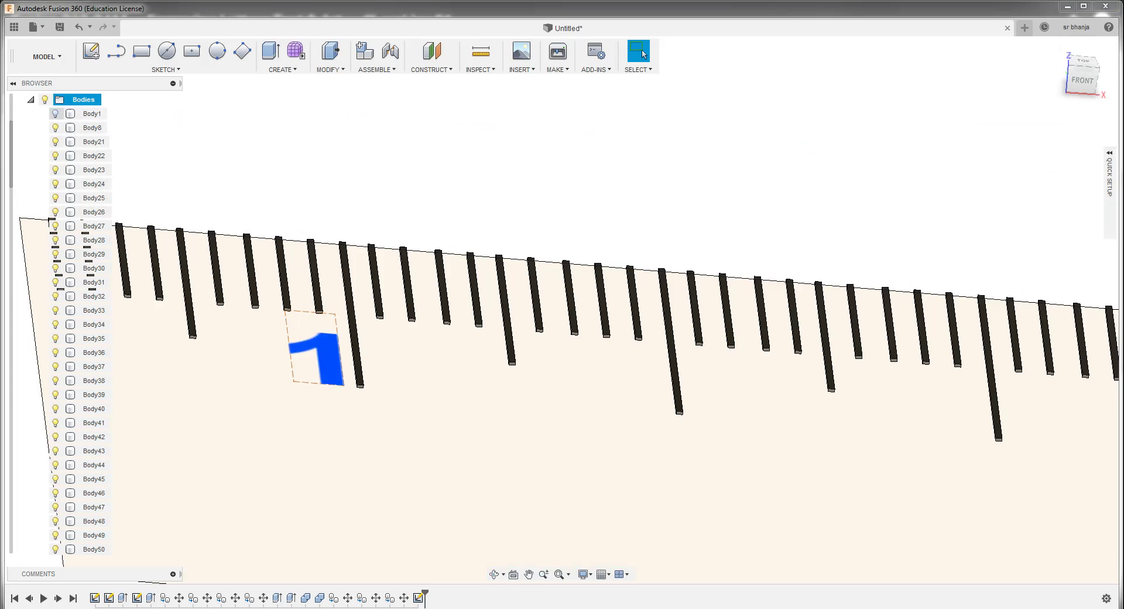
{"action": "left_click", "coordinate": [55, 113]}
{"action": "left_click", "coordinate": [87, 113]}
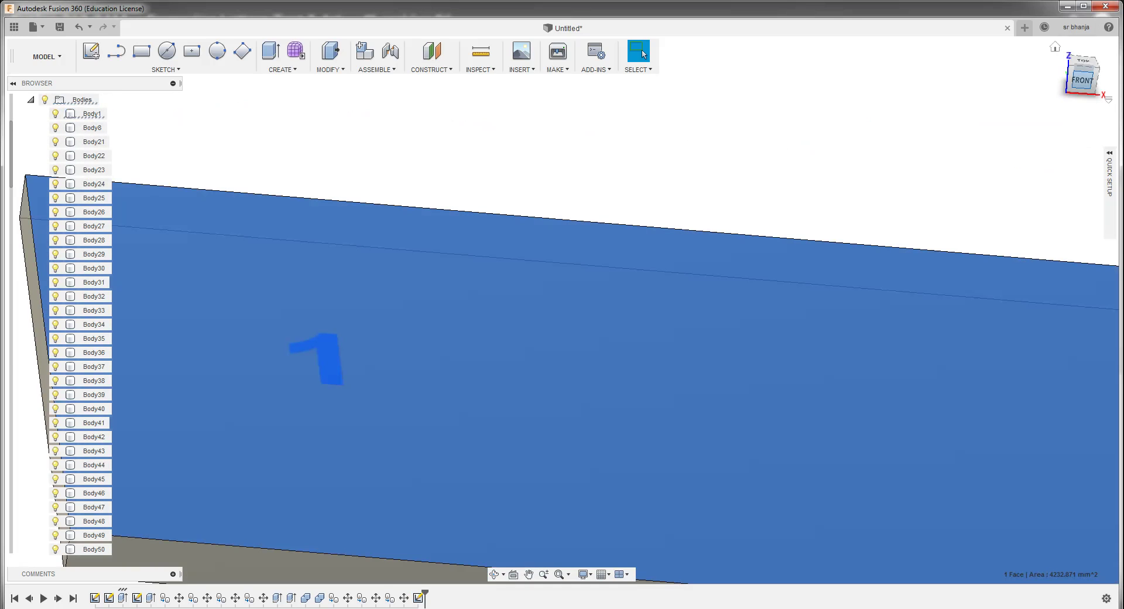
Tilt the view to look from above and begin extruding the numeral 1 profile
{"action": "left_click", "coordinate": [1082, 78]}
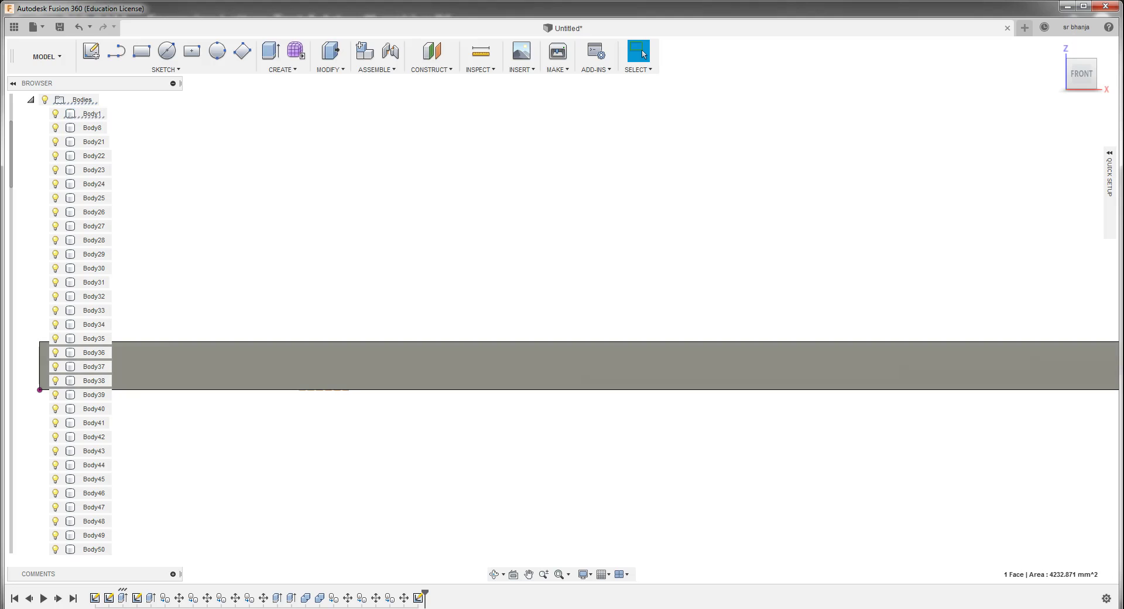
{"action": "left_click_drag", "start_coordinate": [1082, 73], "coordinate": [1082, 66]}
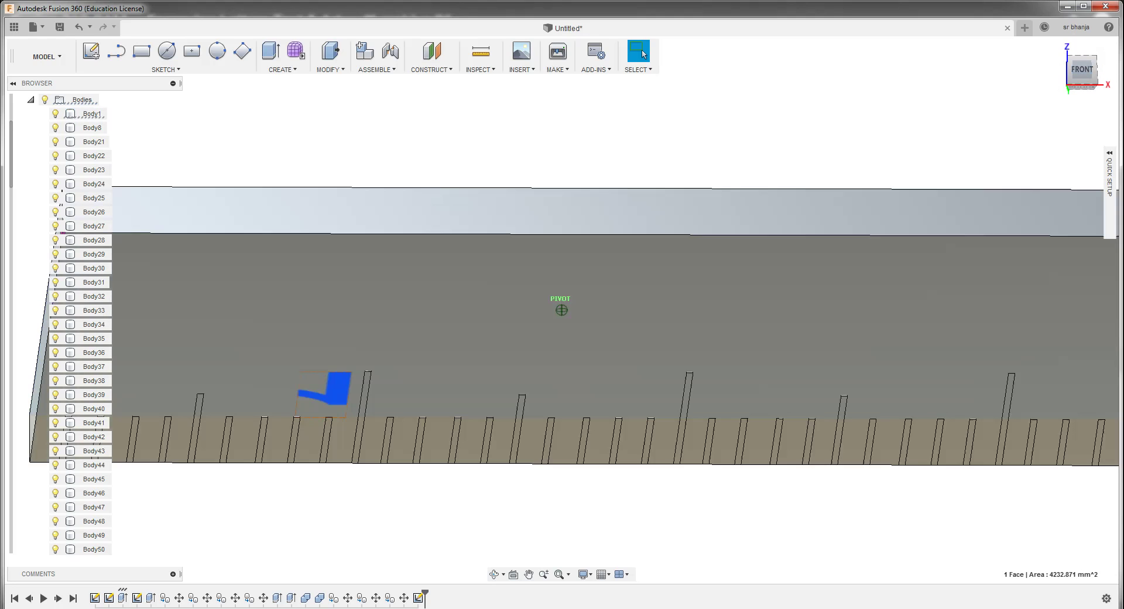
{"action": "key", "text": "Escape"}
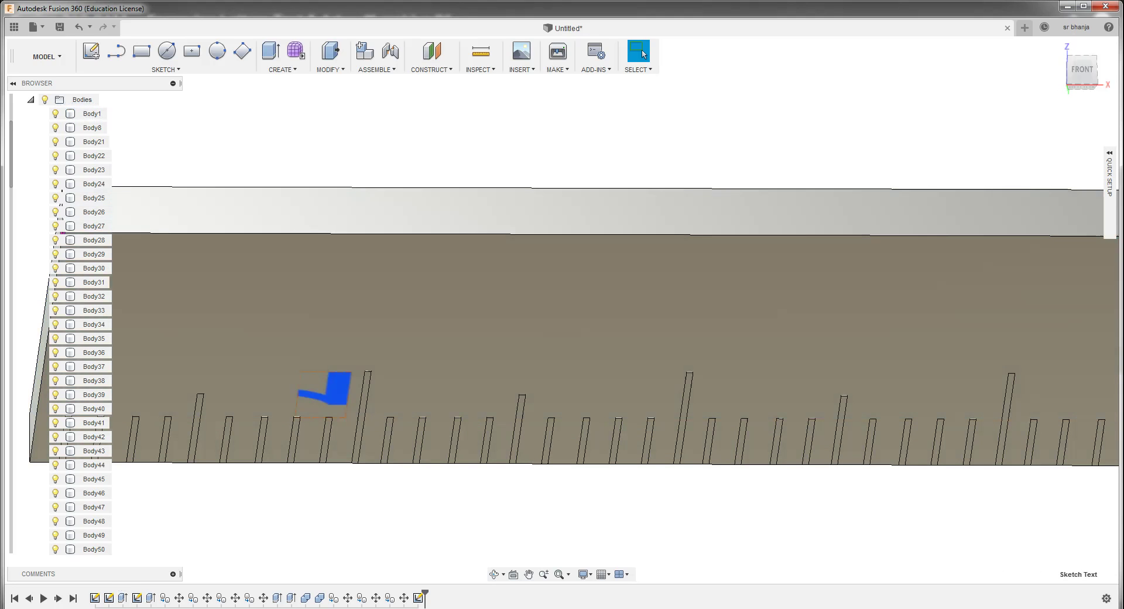
{"action": "key", "text": "e"}
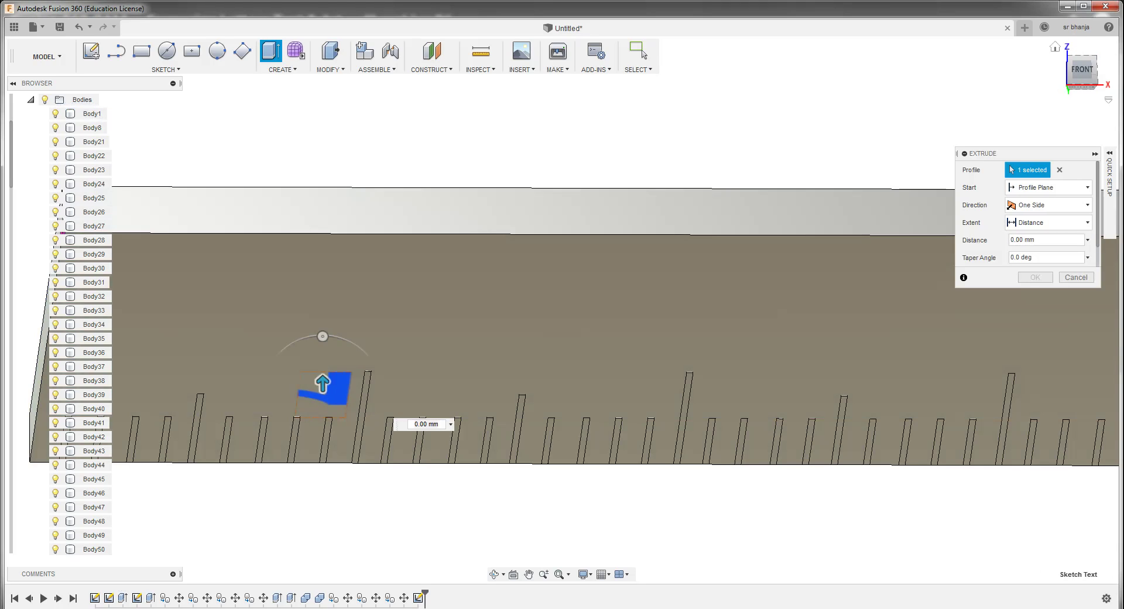
Test raising the numeral 1 extrusion while checking it from front, back and top views
{"action": "left_click", "coordinate": [1082, 69]}
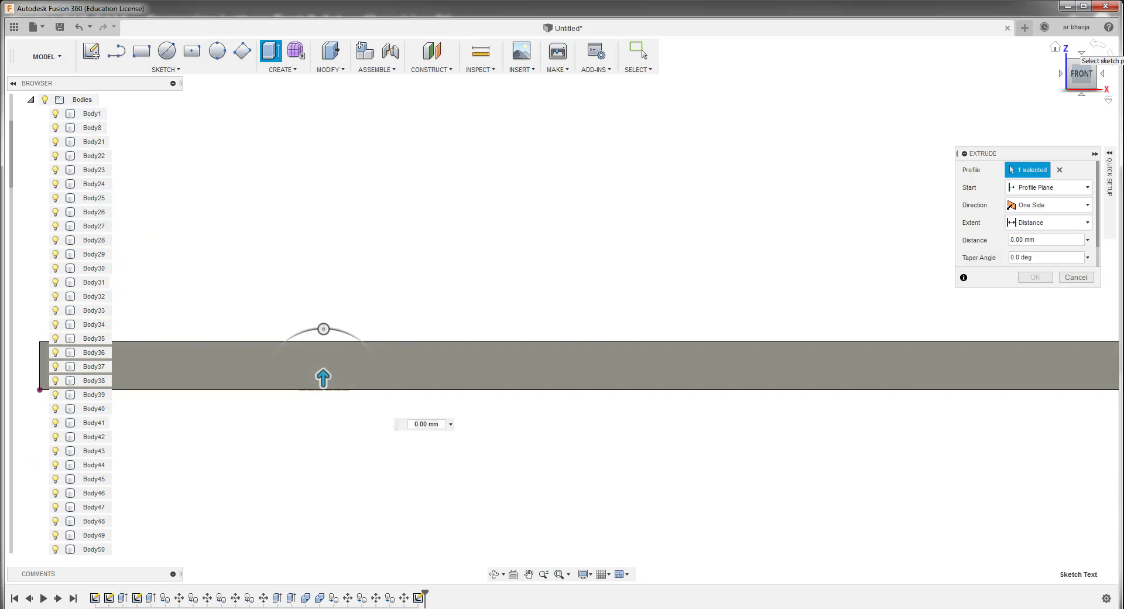
{"action": "middle_click_drag", "start_coordinate": [1076, 54], "coordinate": [1072, 87], "text": "shift"}
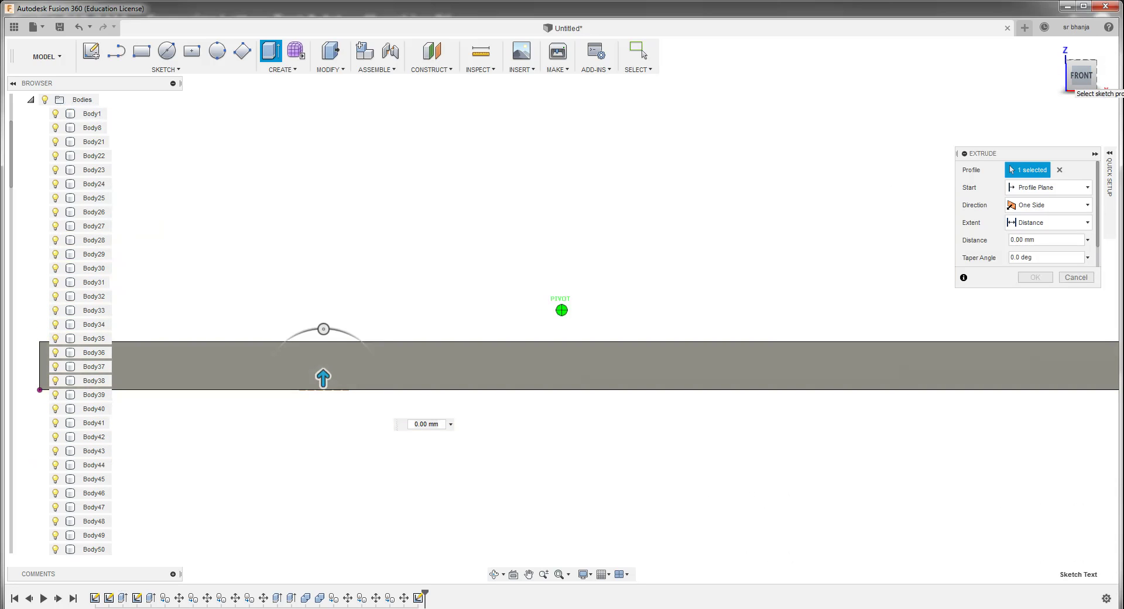
{"action": "middle_click_drag", "start_coordinate": [562, 309], "coordinate": [562, 333], "text": "shift"}
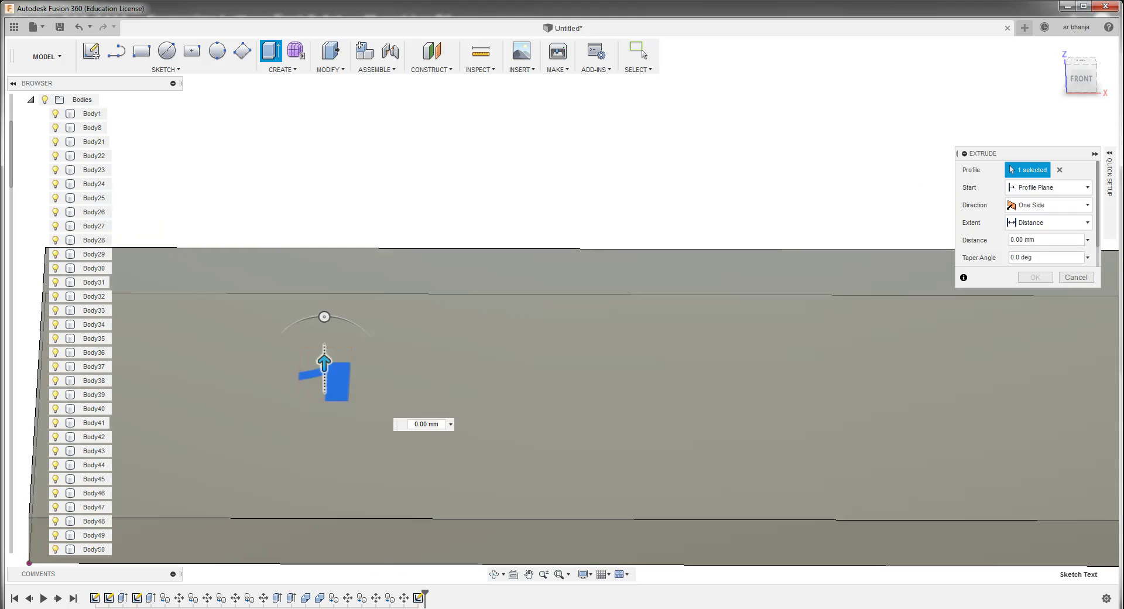
{"action": "left_click_drag", "start_coordinate": [324, 362], "coordinate": [324, 271]}
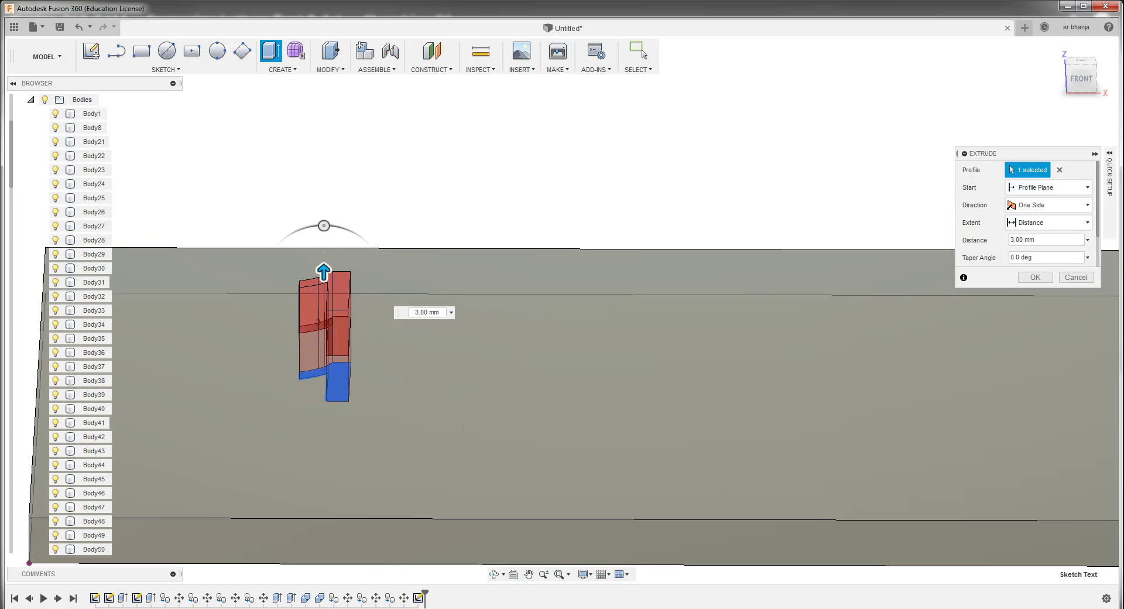
{"action": "mouse_move", "coordinate": [1081, 79]}
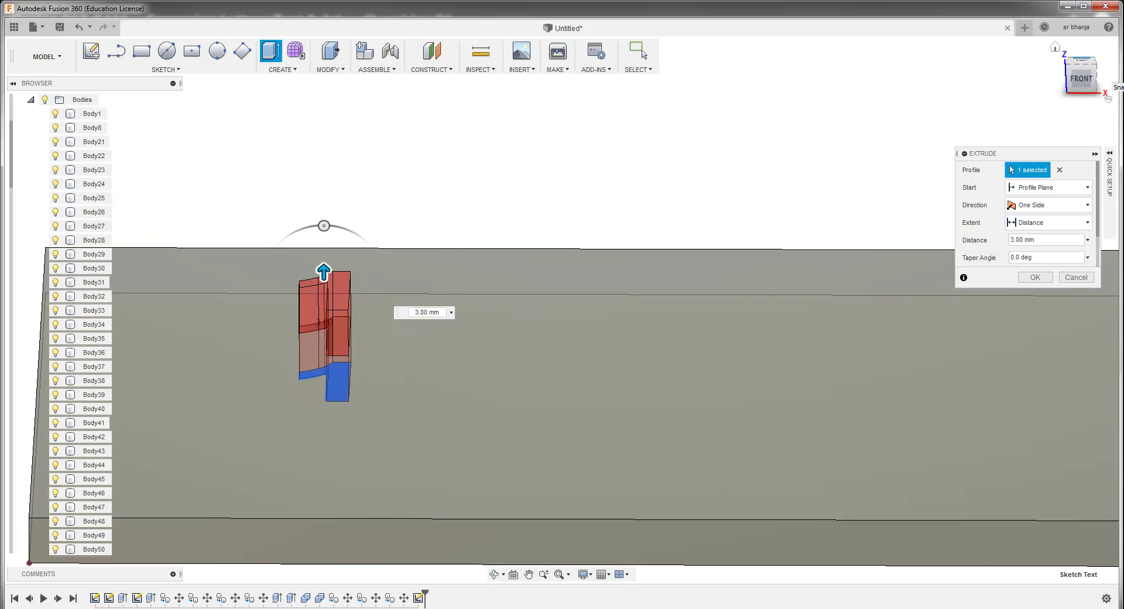
{"action": "left_click_drag", "start_coordinate": [1081, 65], "coordinate": [1082, 84]}
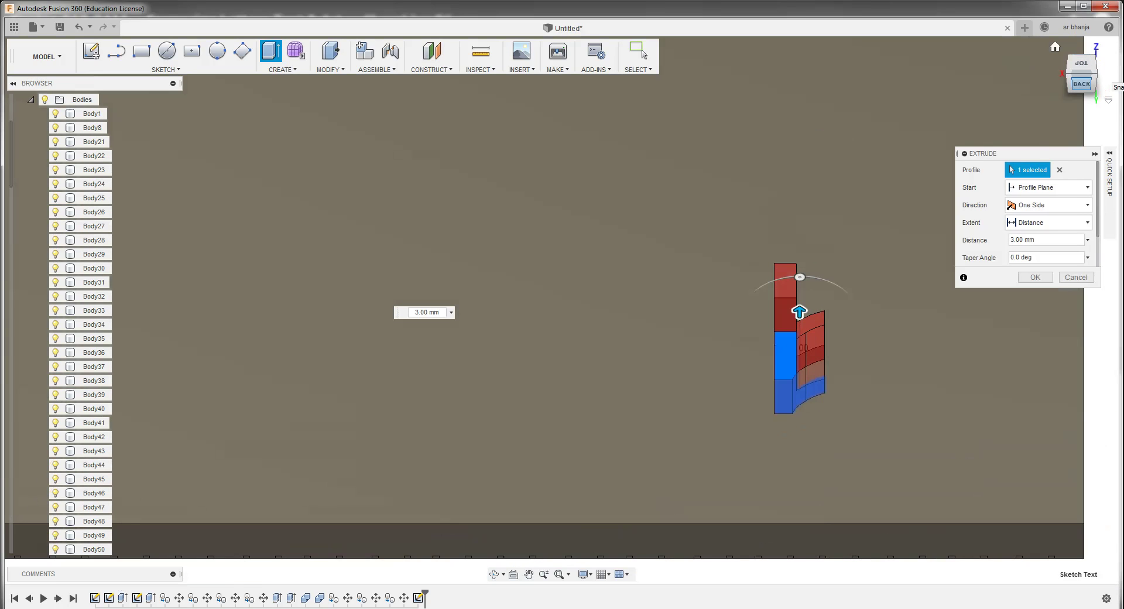
{"action": "left_click", "coordinate": [1082, 83]}
{"action": "left_click", "coordinate": [1098, 45]}
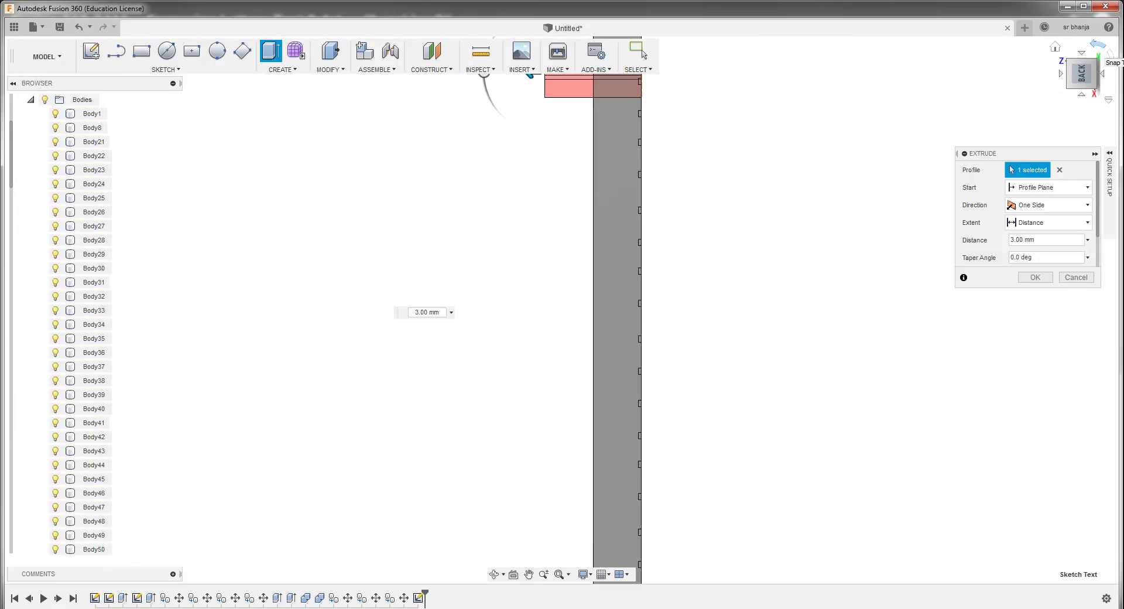
{"action": "left_click", "coordinate": [1098, 45]}
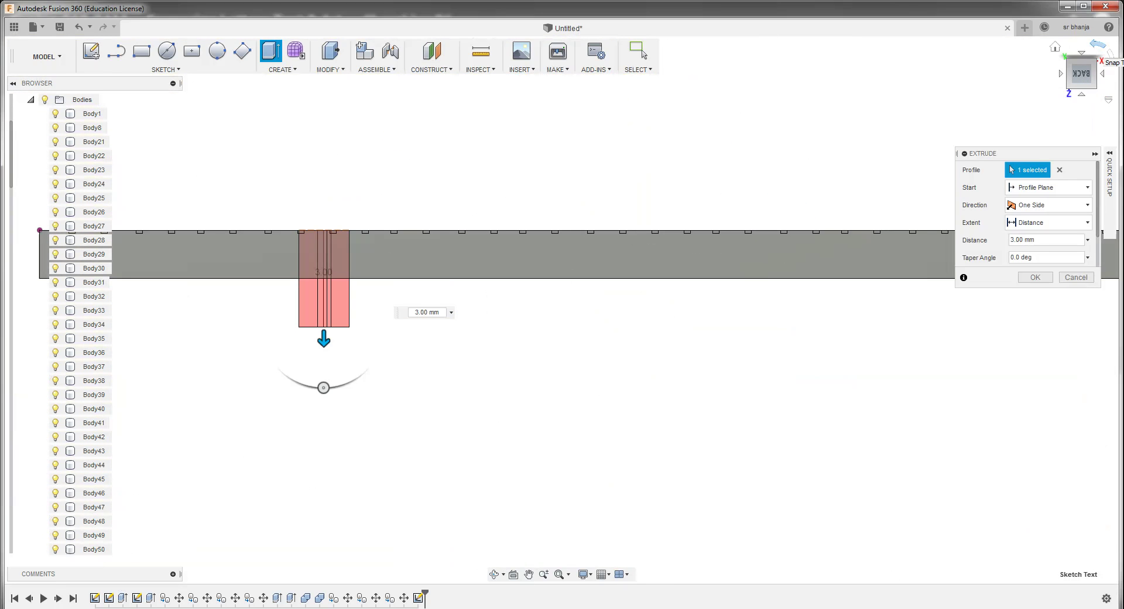
{"action": "middle_click_drag", "start_coordinate": [560, 309], "coordinate": [561, 328], "text": "shift"}
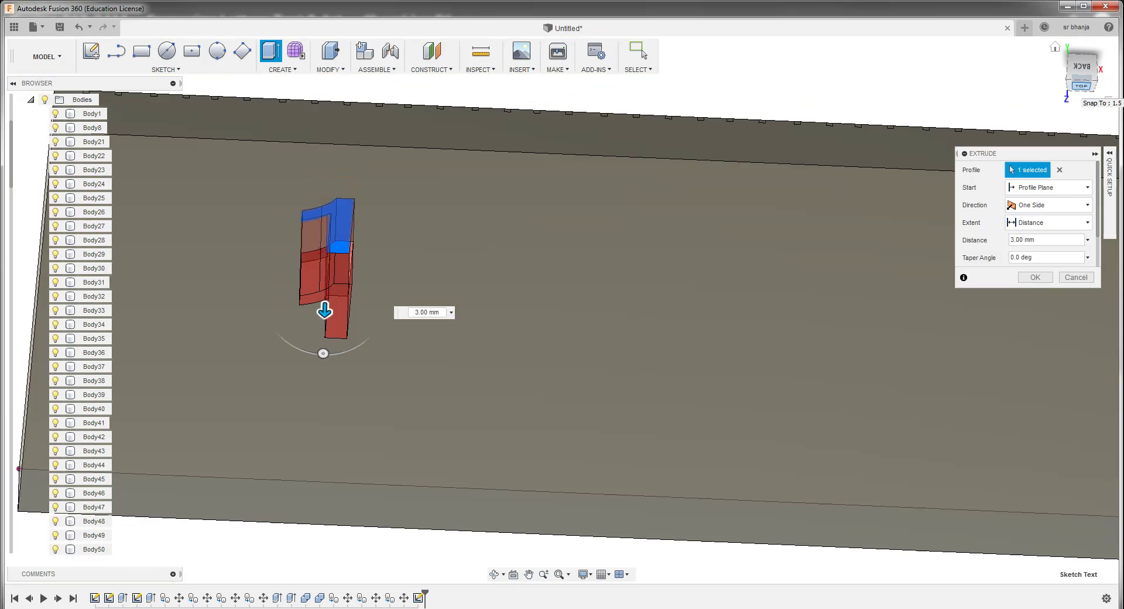
{"action": "left_click", "coordinate": [1081, 87]}
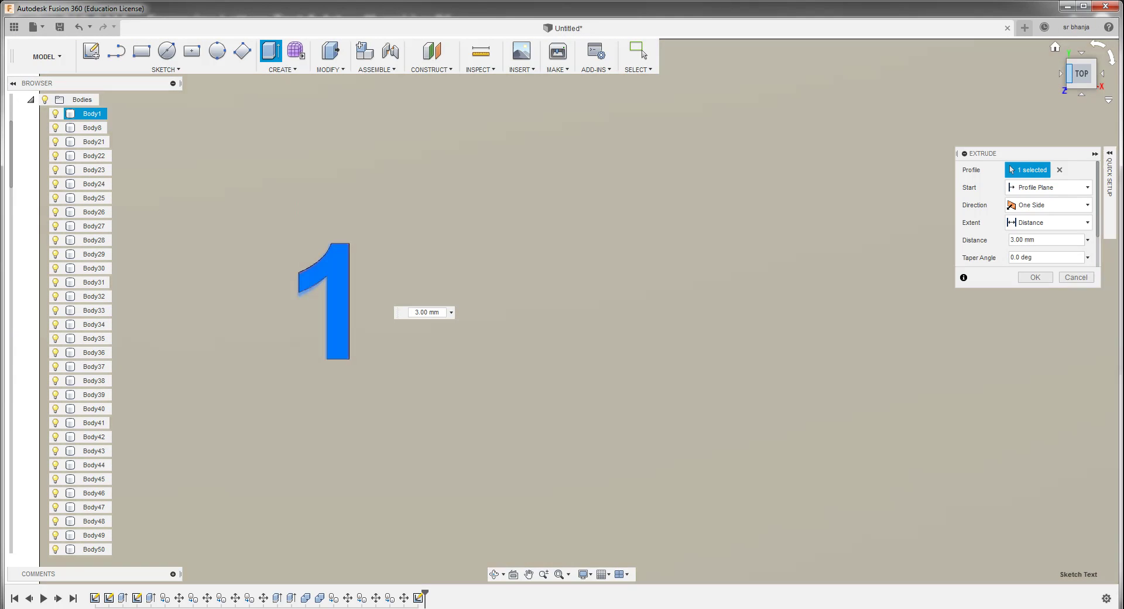
Try a downward extrusion to -12 mm, cancel it, and select the covering body's front face
{"action": "middle_click_drag", "start_coordinate": [562, 310], "coordinate": [565, 319], "text": "shift"}
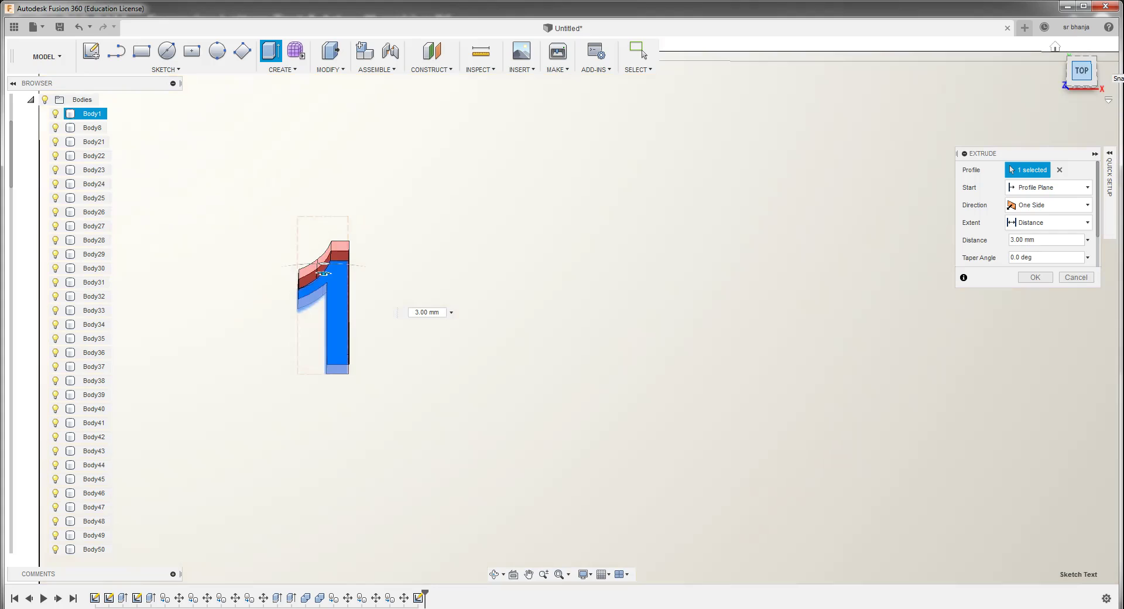
{"action": "middle_click_drag", "start_coordinate": [560, 308], "coordinate": [560, 375], "text": "shift"}
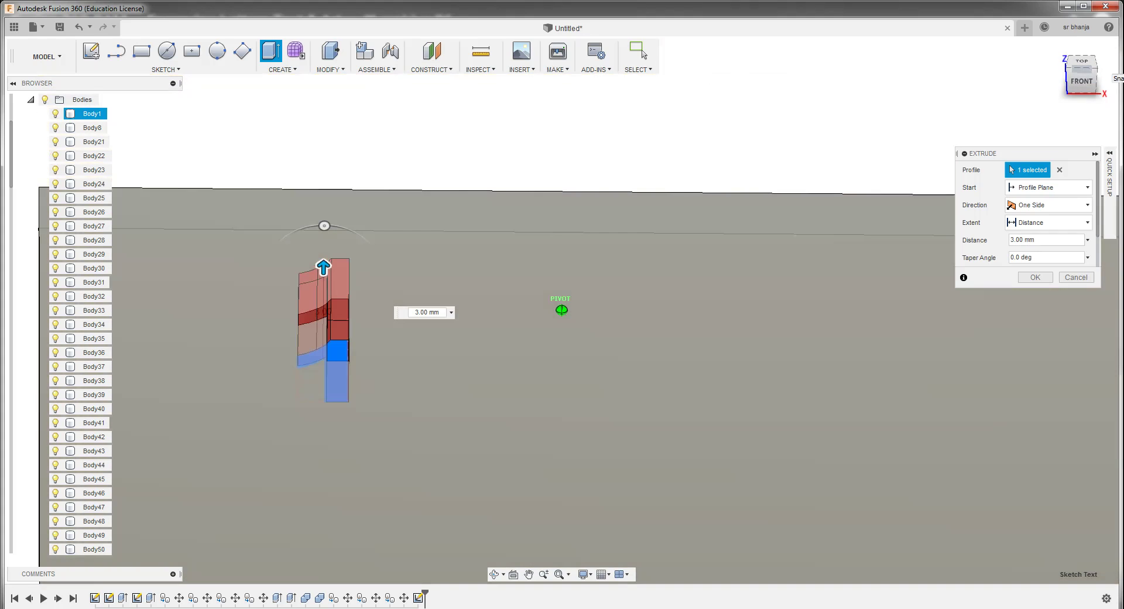
{"action": "scroll", "coordinate": [354, 261], "scroll_direction": "down", "scroll_amount": 1}
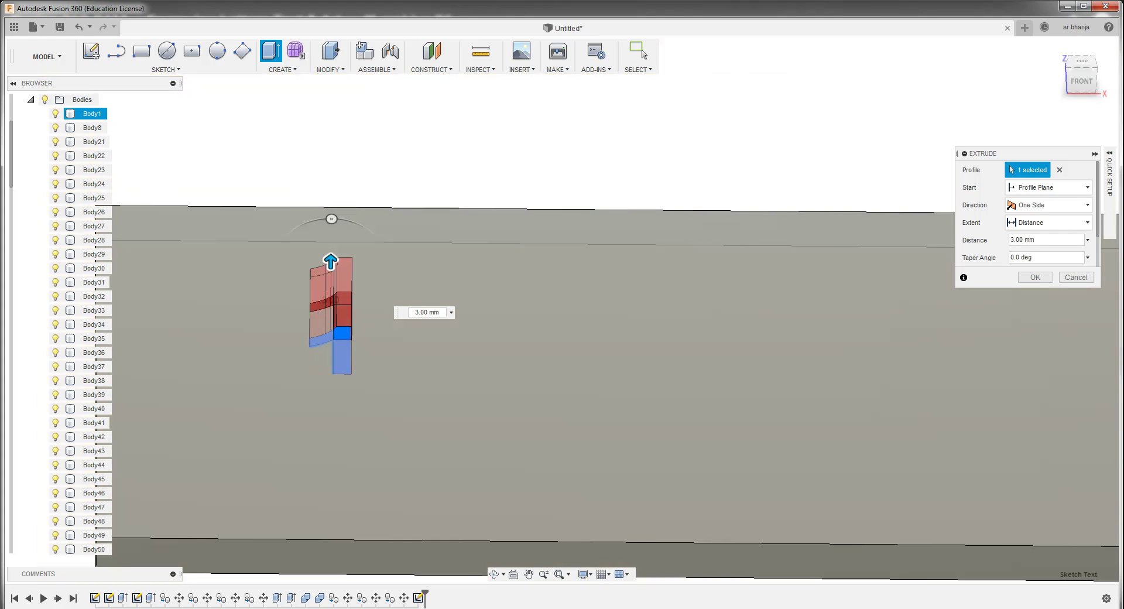
{"action": "scroll", "coordinate": [354, 261], "scroll_direction": "down", "scroll_amount": 2}
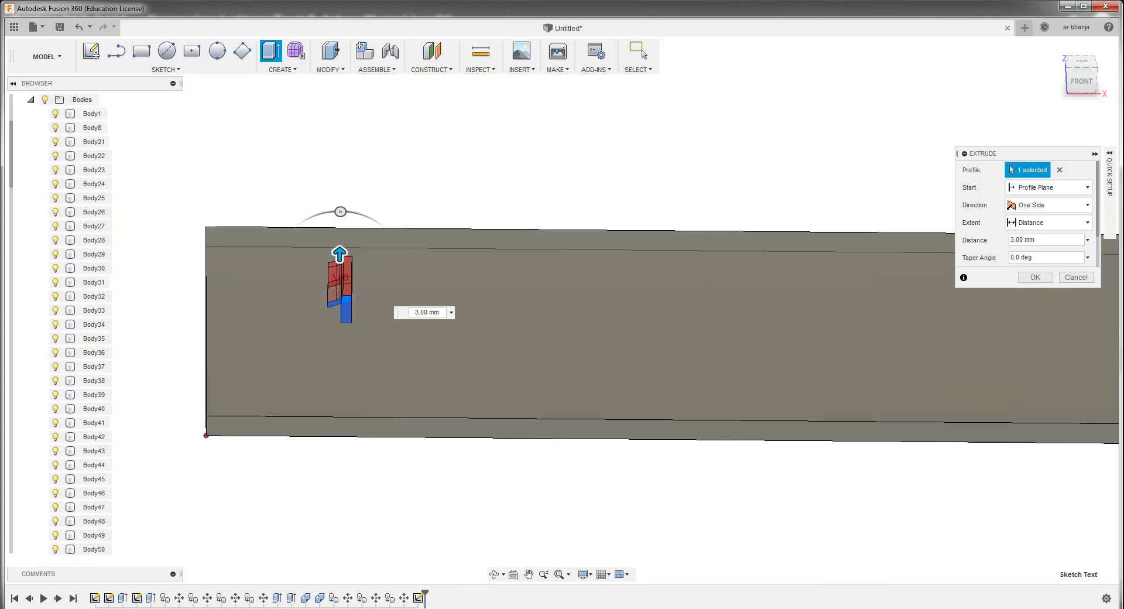
{"action": "left_click_drag", "start_coordinate": [339, 253], "coordinate": [338, 367]}
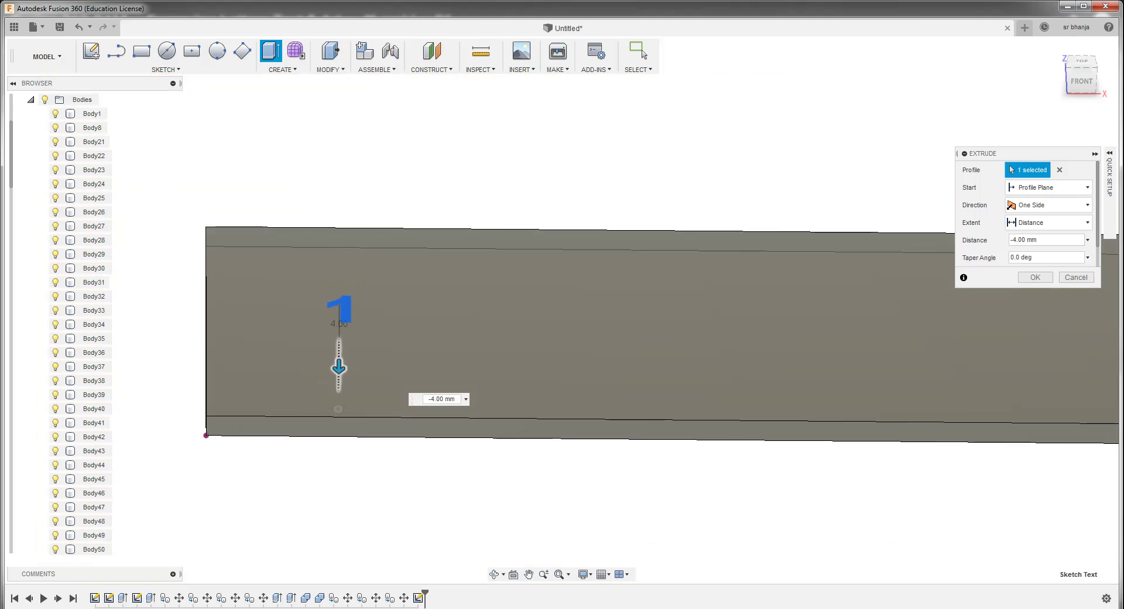
{"action": "left_click_drag", "start_coordinate": [338, 367], "coordinate": [338, 472]}
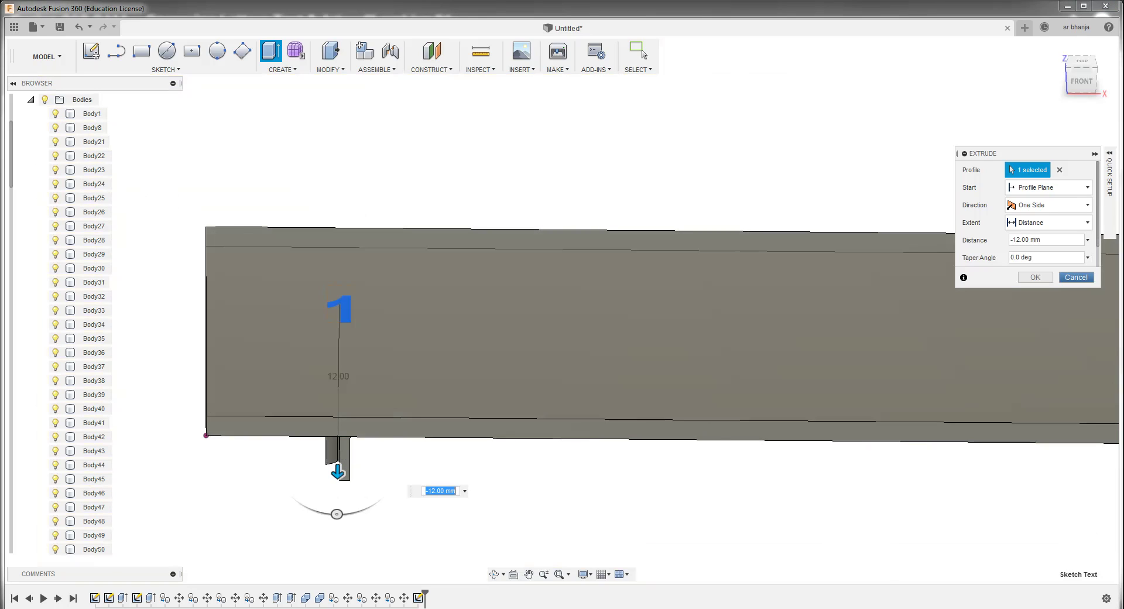
{"action": "left_click", "coordinate": [1076, 277]}
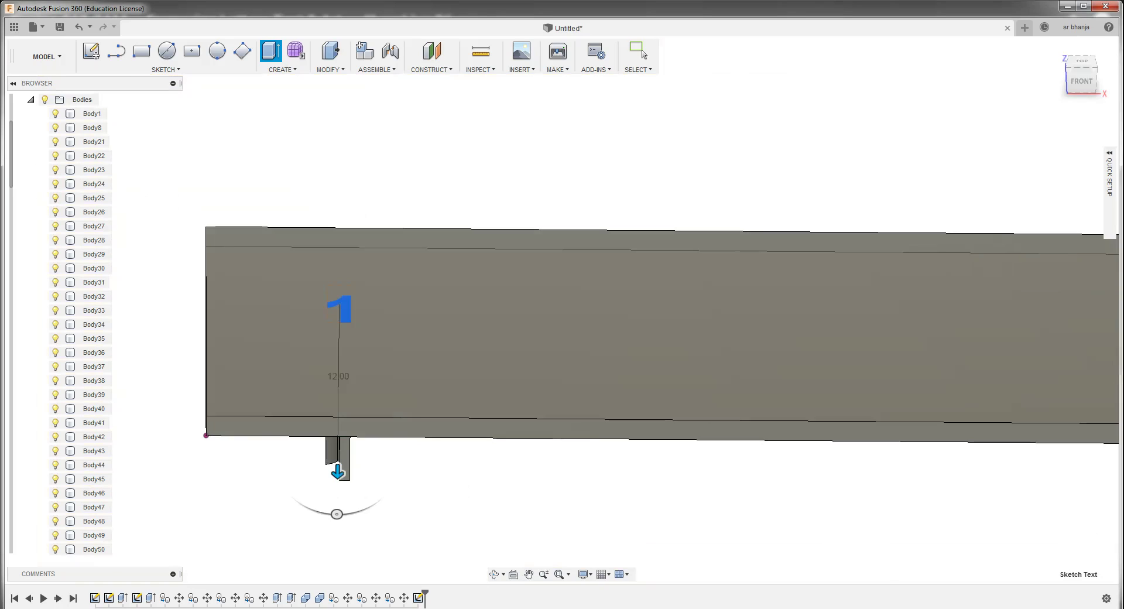
{"action": "left_click", "coordinate": [644, 325]}
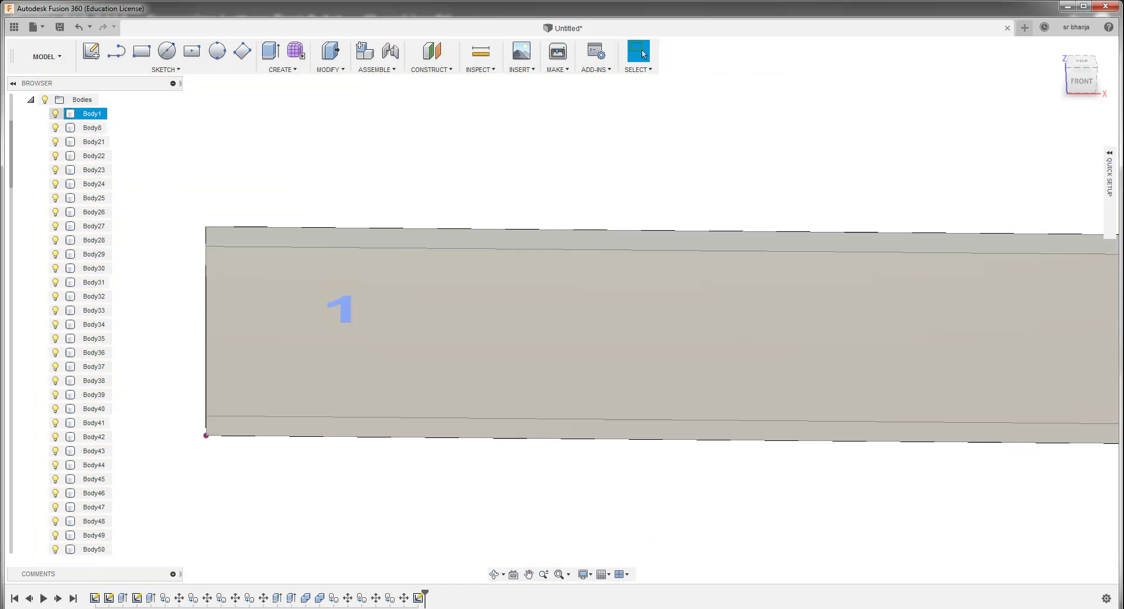
Hide Body1 and extrude the numeral 1 as a 1.6 mm Cut into the ruler
{"action": "key", "text": "v"}
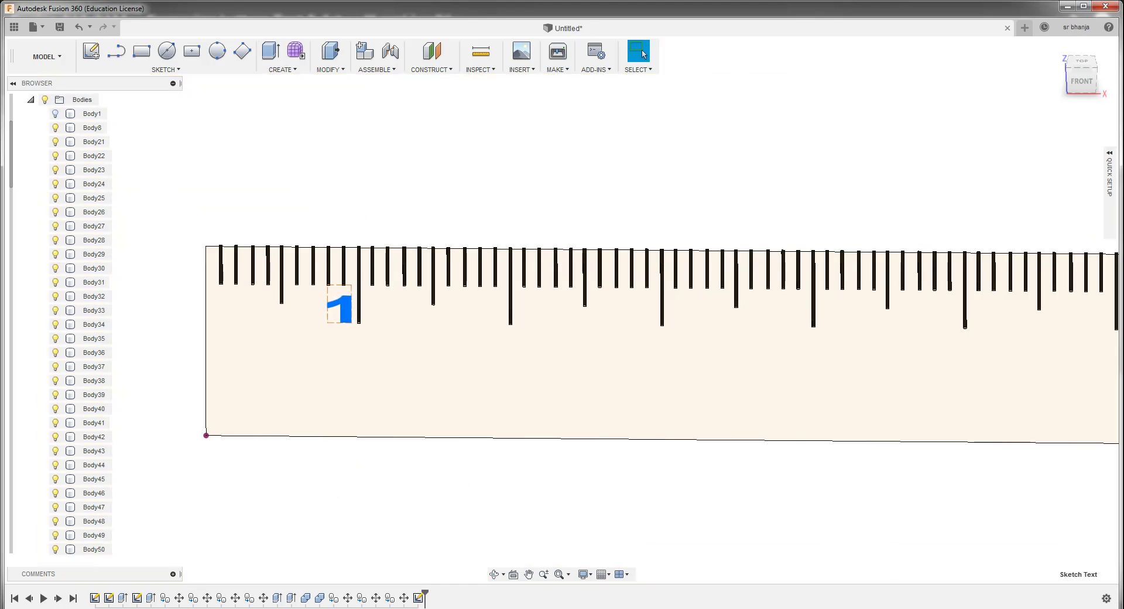
{"action": "key", "text": "e"}
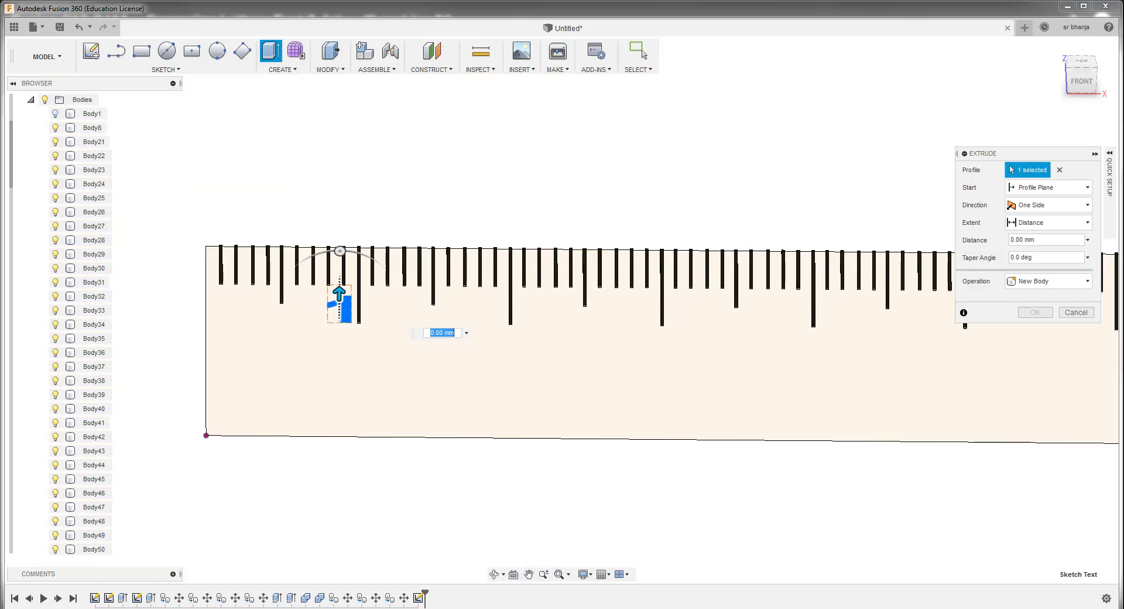
{"action": "left_click", "coordinate": [1081, 81]}
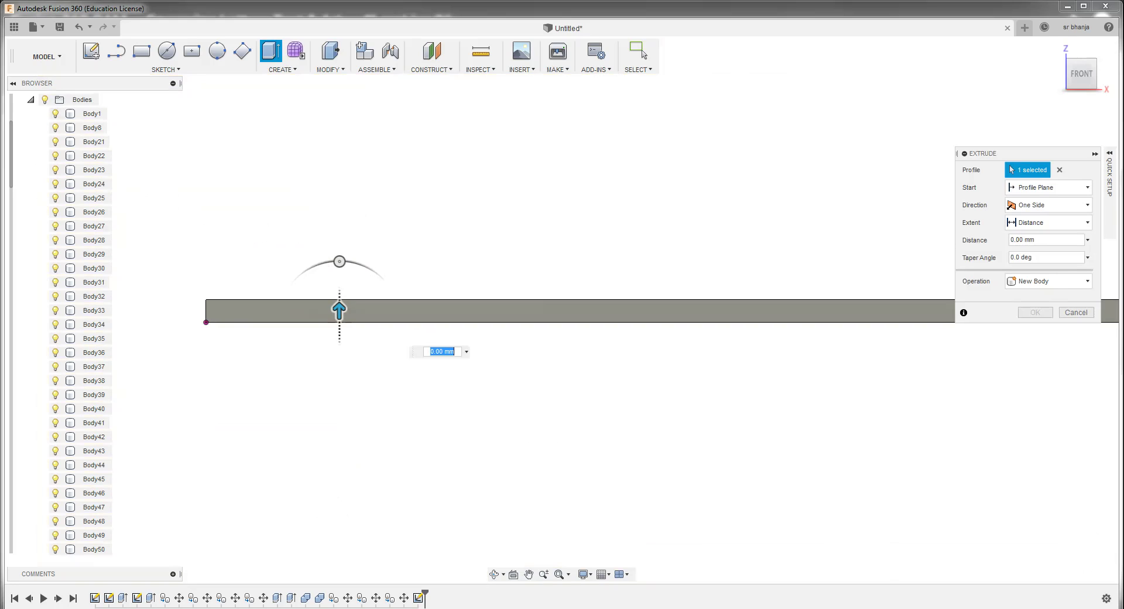
{"action": "left_click_drag", "start_coordinate": [339, 310], "coordinate": [339, 295]}
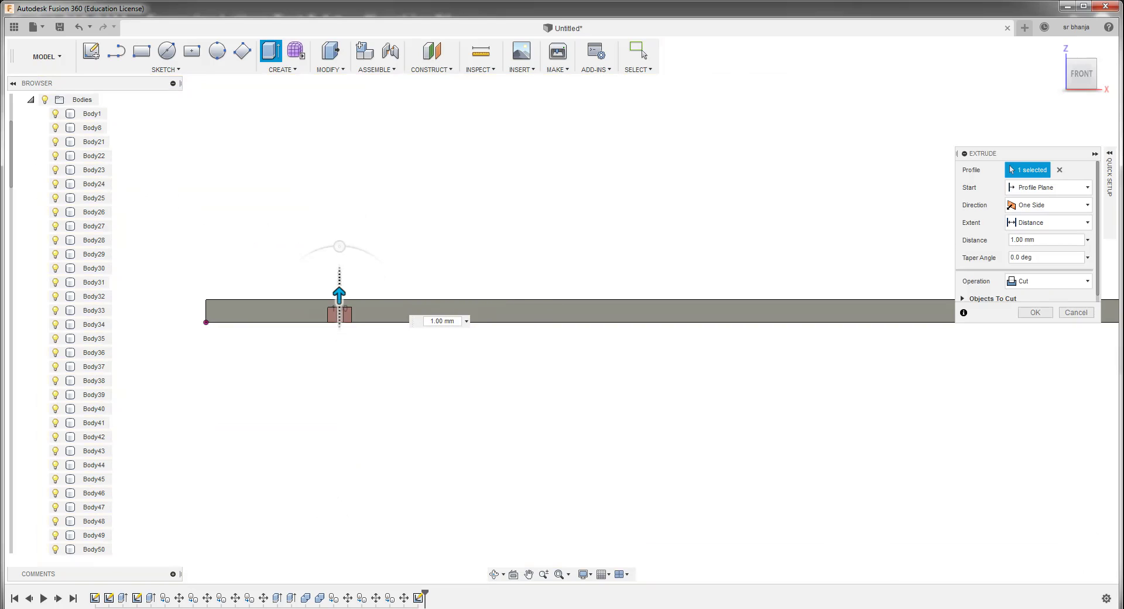
{"action": "left_click_drag", "start_coordinate": [339, 294], "coordinate": [339, 280]}
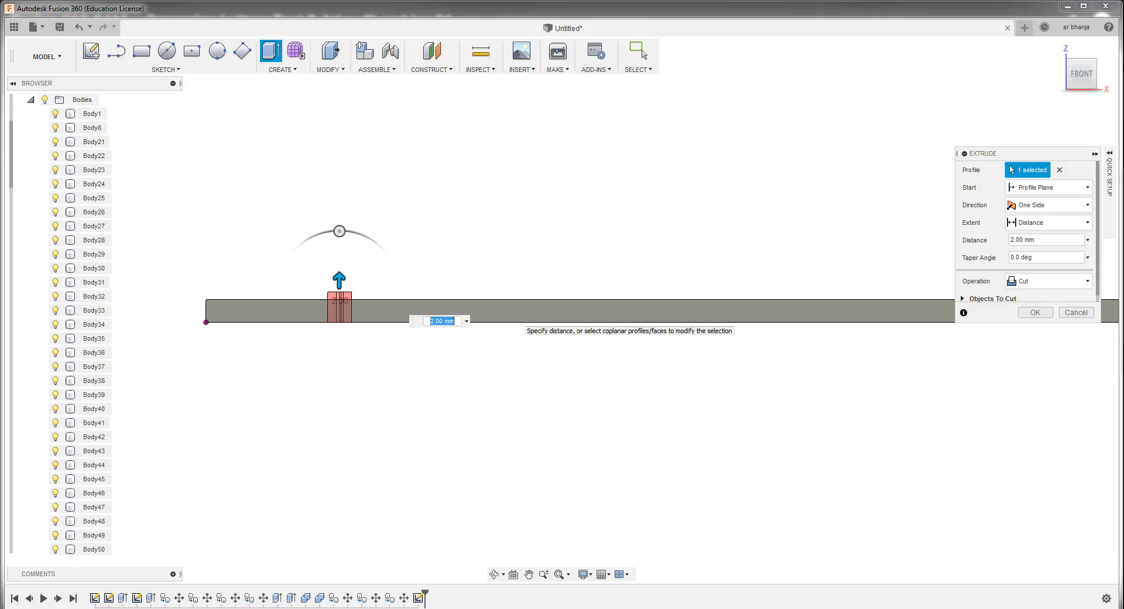
{"action": "type", "text": "1.6"}
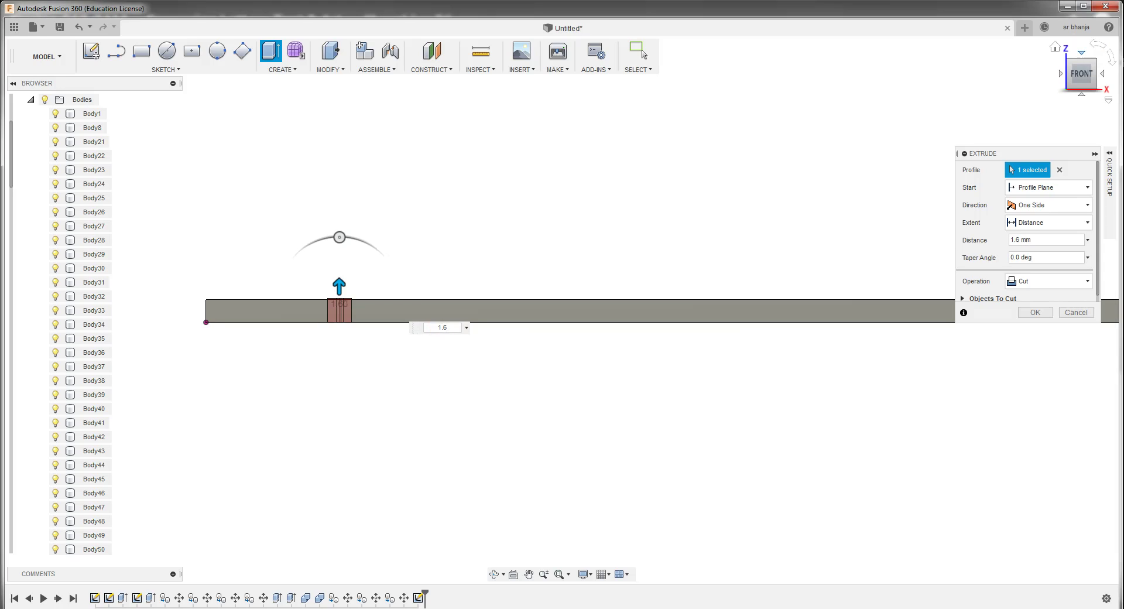
{"action": "left_click", "coordinate": [1081, 53]}
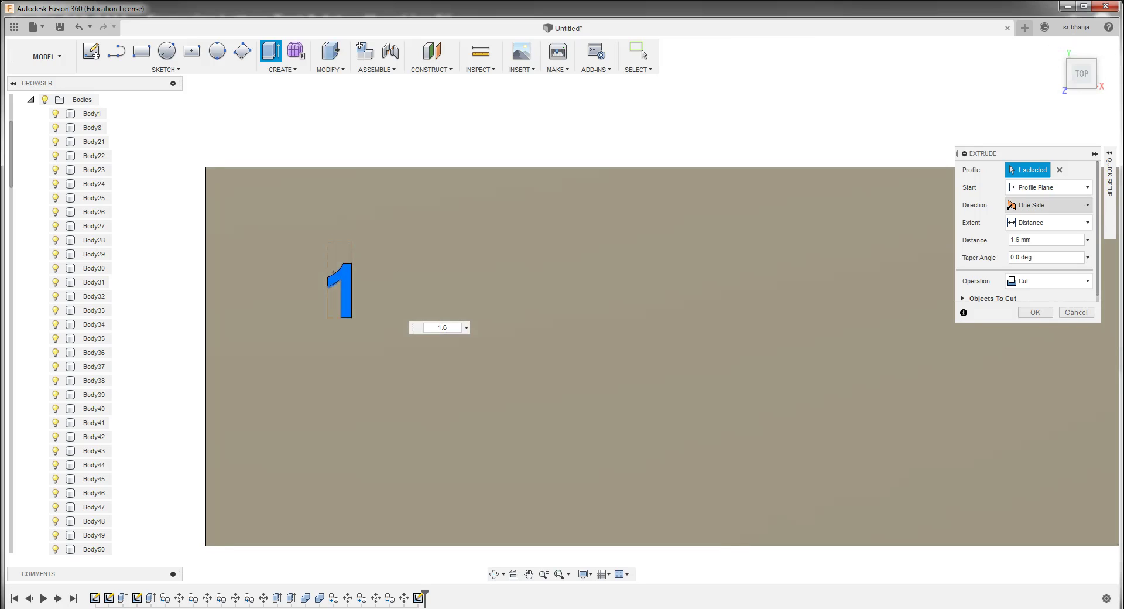
{"action": "left_click", "coordinate": [1048, 281]}
{"action": "left_click", "coordinate": [1025, 298]}
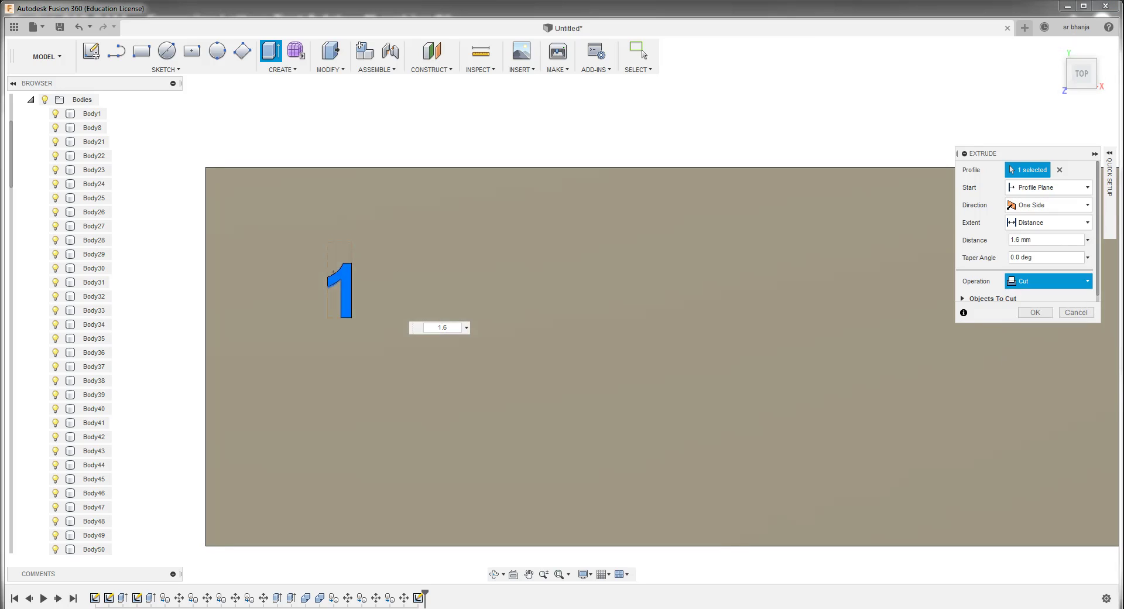
{"action": "key", "text": "Return"}
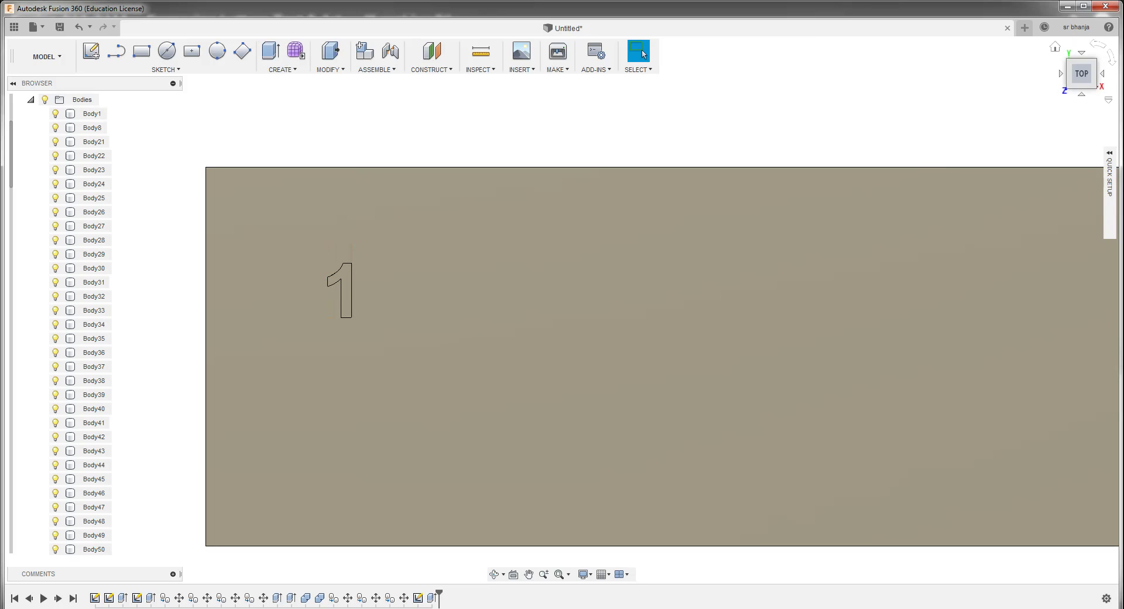
Inspect the engraved numeral, toggle Body1 off and on, and view the plate edge-on from the left
{"action": "middle_click_drag", "start_coordinate": [560, 308], "coordinate": [562, 304], "text": "shift"}
{"action": "key", "text": "Escape"}
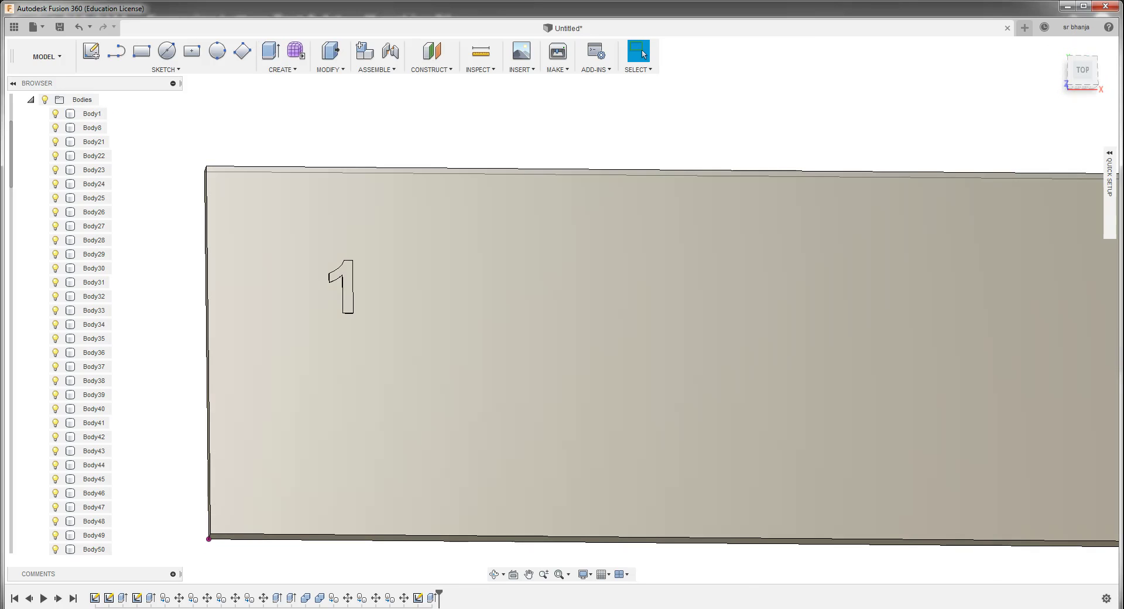
{"action": "scroll", "coordinate": [293, 322], "scroll_direction": "down", "scroll_amount": 3}
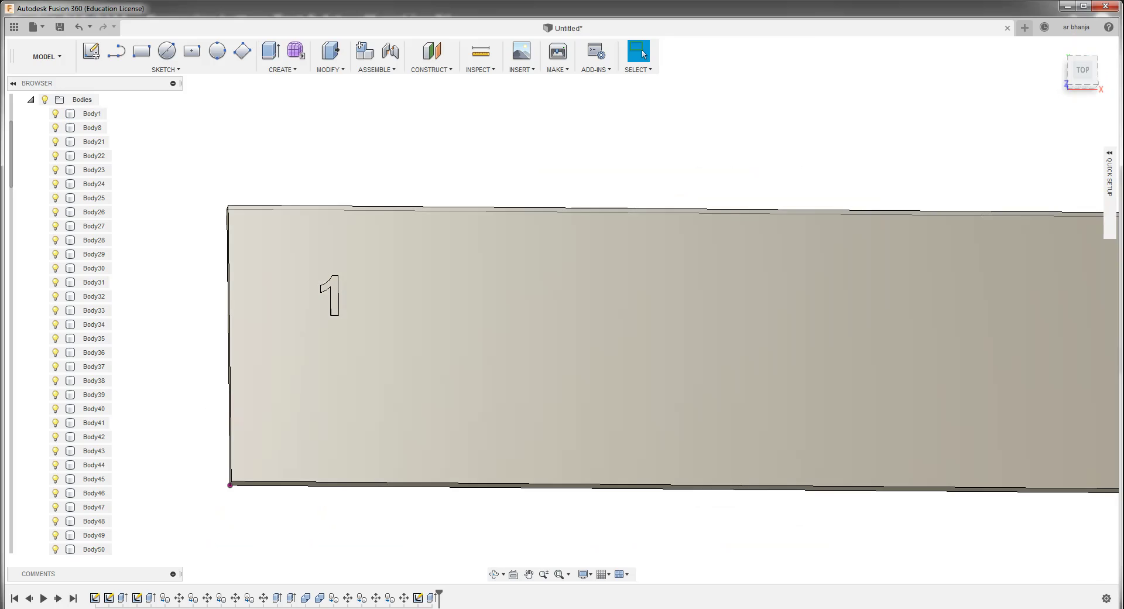
{"action": "scroll", "coordinate": [136, 297], "scroll_direction": "down", "scroll_amount": 1}
{"action": "scroll", "coordinate": [136, 297], "scroll_direction": "down", "scroll_amount": 1}
{"action": "scroll", "coordinate": [136, 297], "scroll_direction": "down", "scroll_amount": 1}
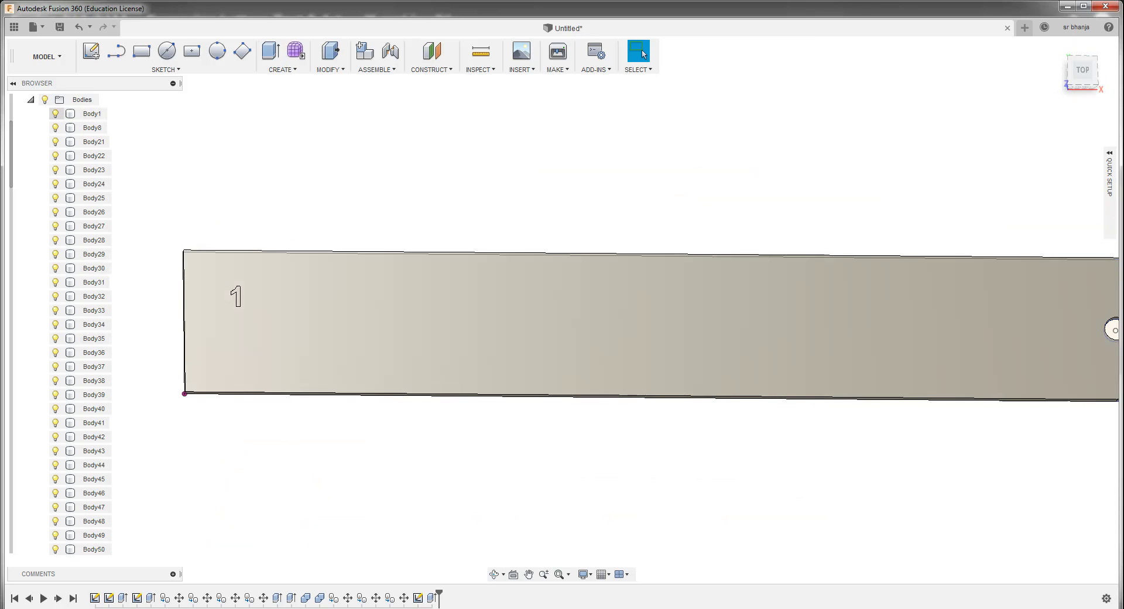
{"action": "left_click", "coordinate": [55, 114]}
{"action": "left_click", "coordinate": [55, 113]}
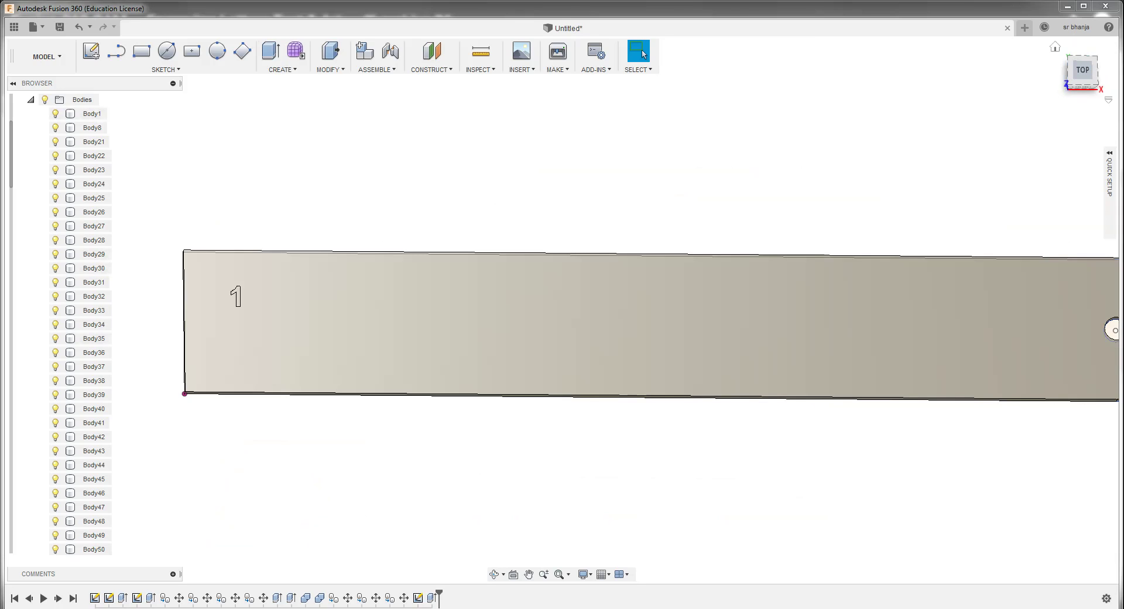
{"action": "left_click", "coordinate": [1083, 70]}
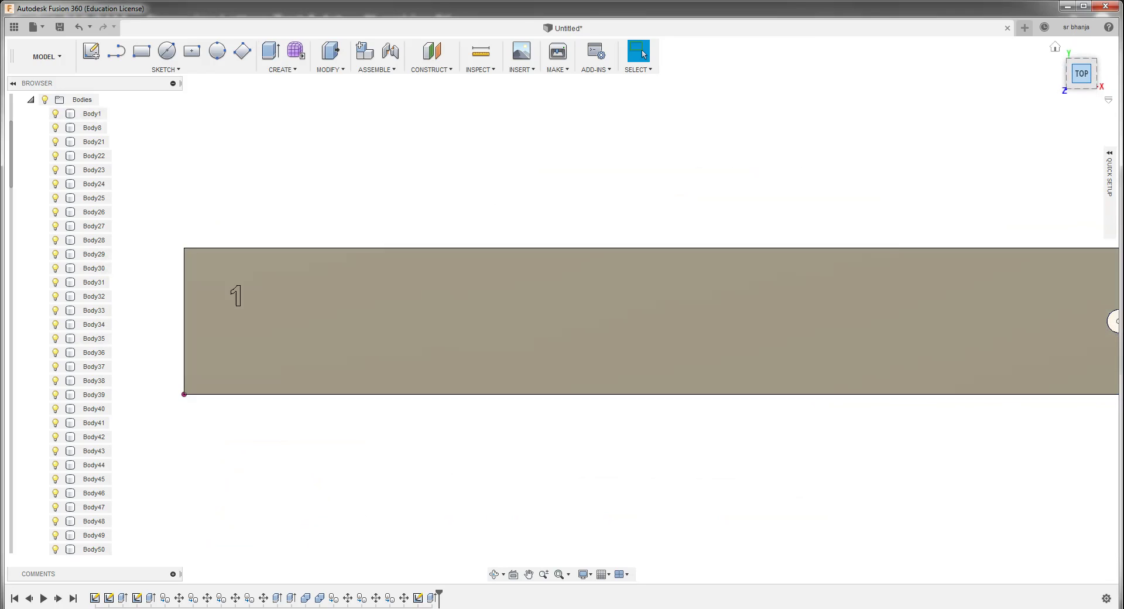
{"action": "left_click", "coordinate": [1060, 73]}
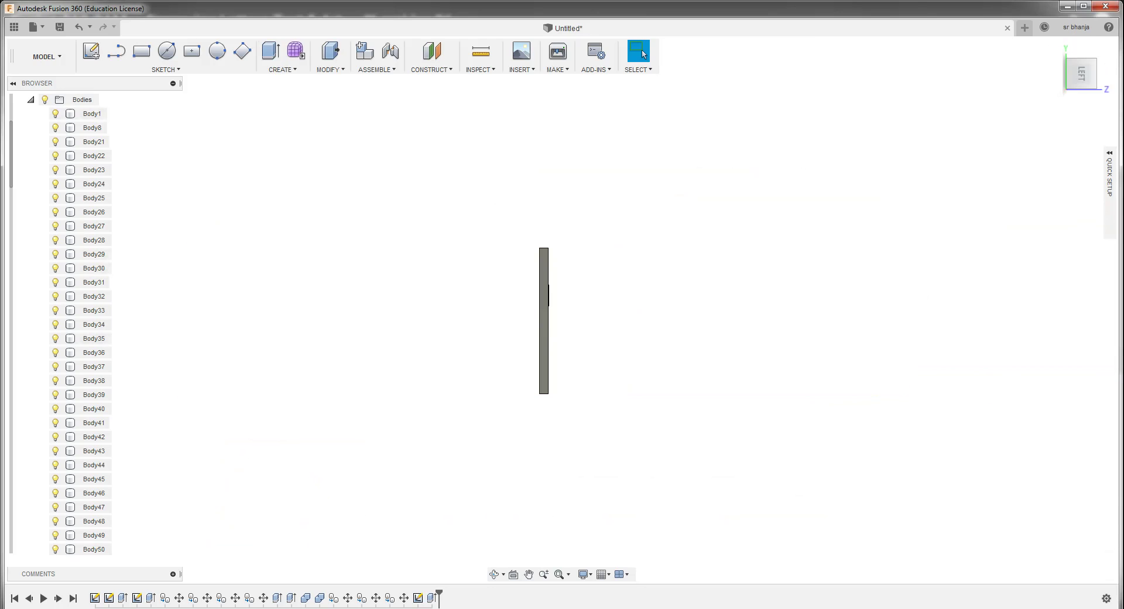
{"action": "left_click", "coordinate": [92, 114]}
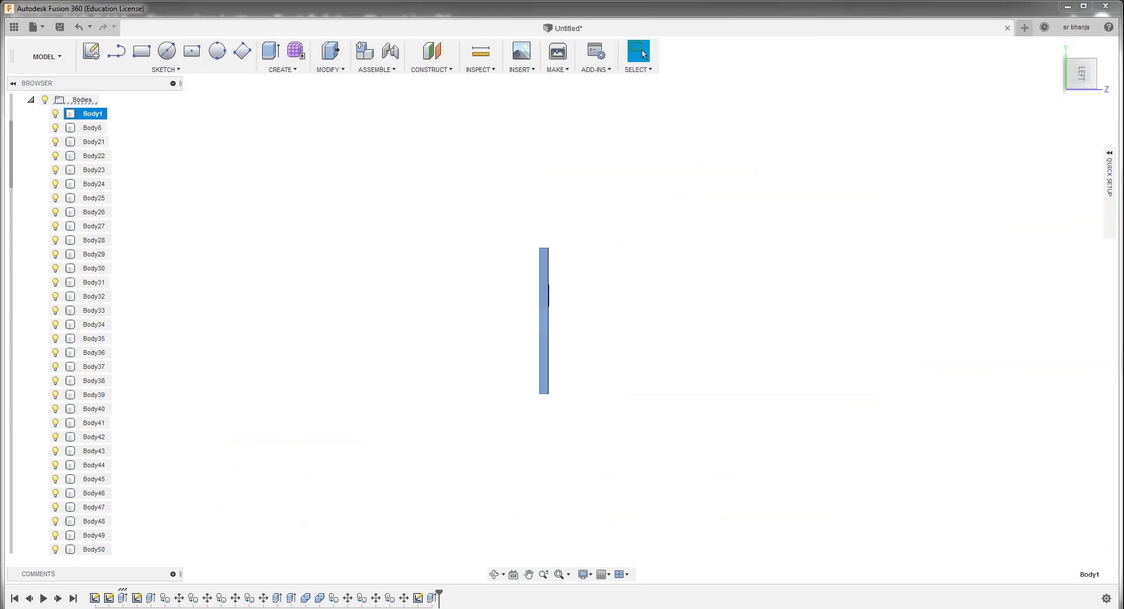
{"action": "right_click", "coordinate": [92, 114]}
{"action": "key", "text": "Escape"}
{"action": "key", "text": "m"}
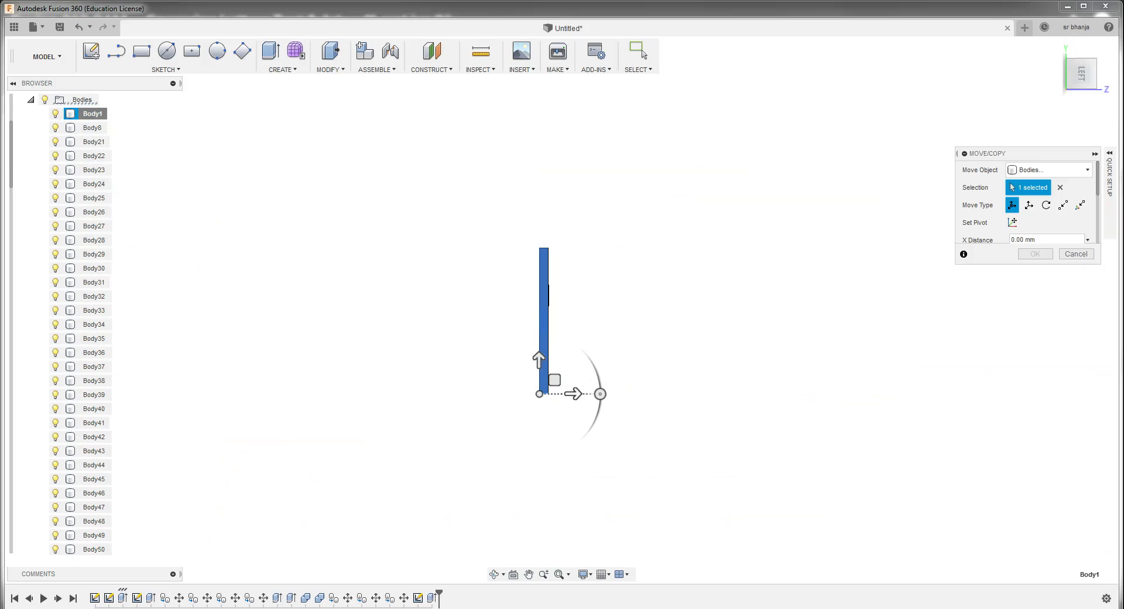
{"action": "left_click_drag", "start_coordinate": [572, 393], "coordinate": [560, 393]}
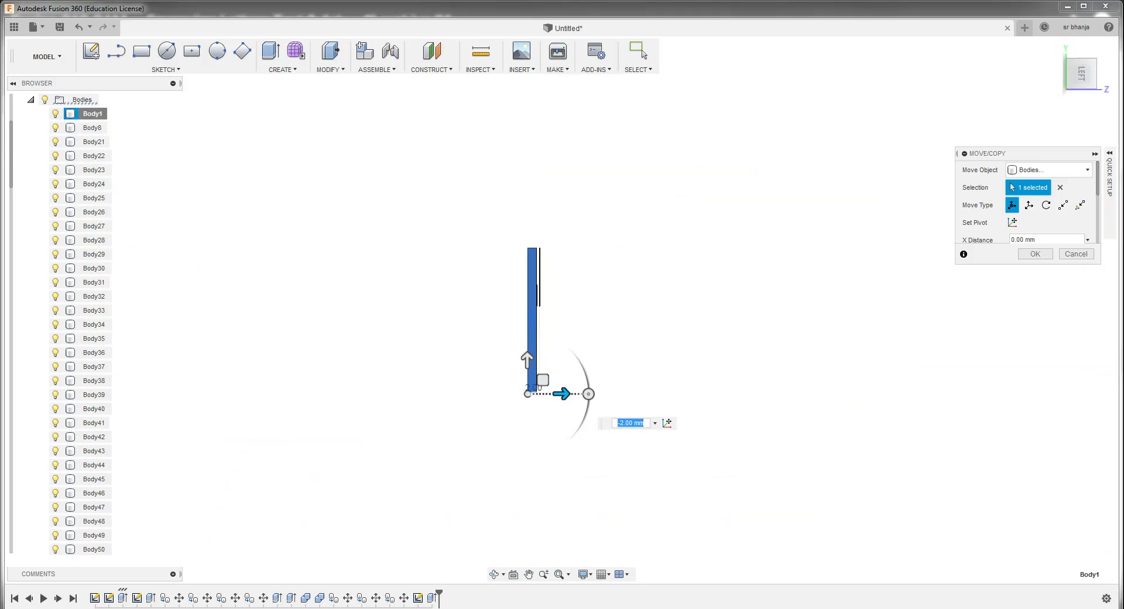
{"action": "scroll", "coordinate": [548, 378], "scroll_direction": "up", "scroll_amount": 5}
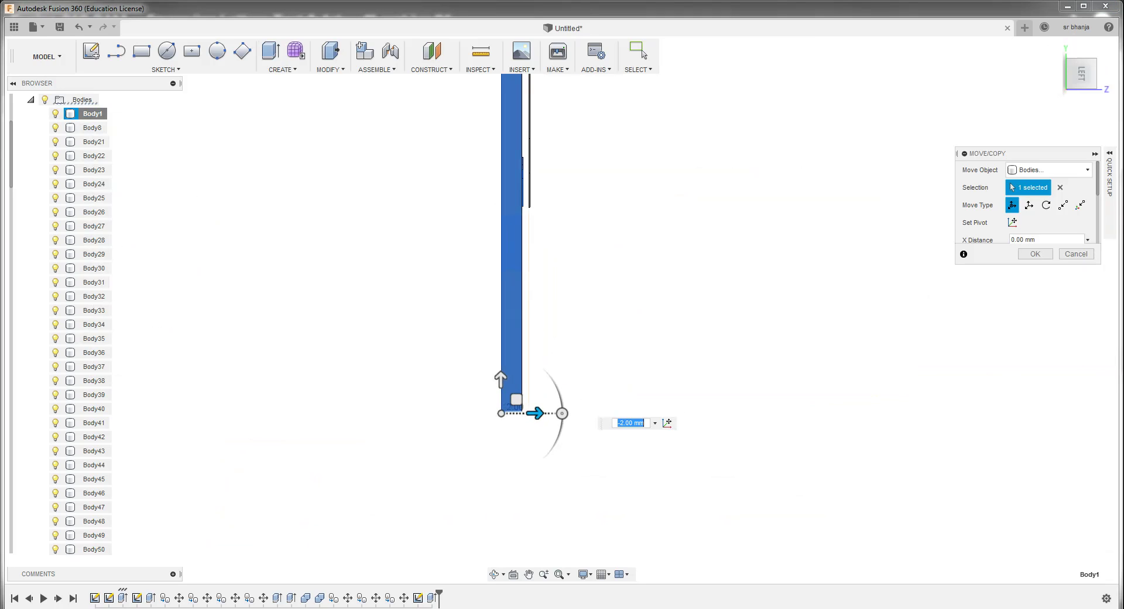
{"action": "type", "text": "-1"}
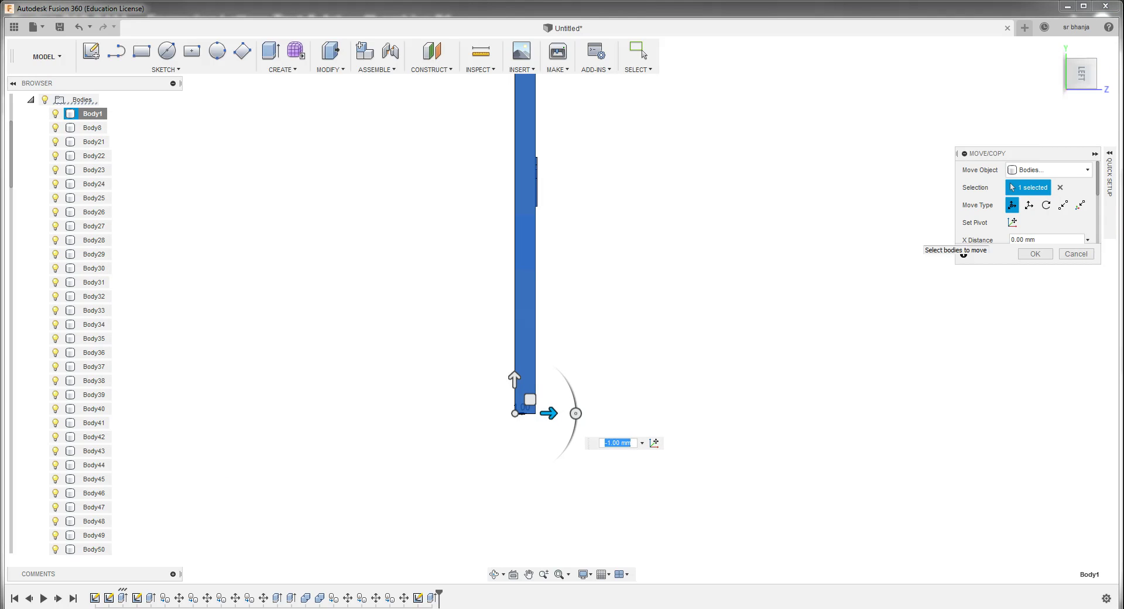
{"action": "type", "text": "-.9"}
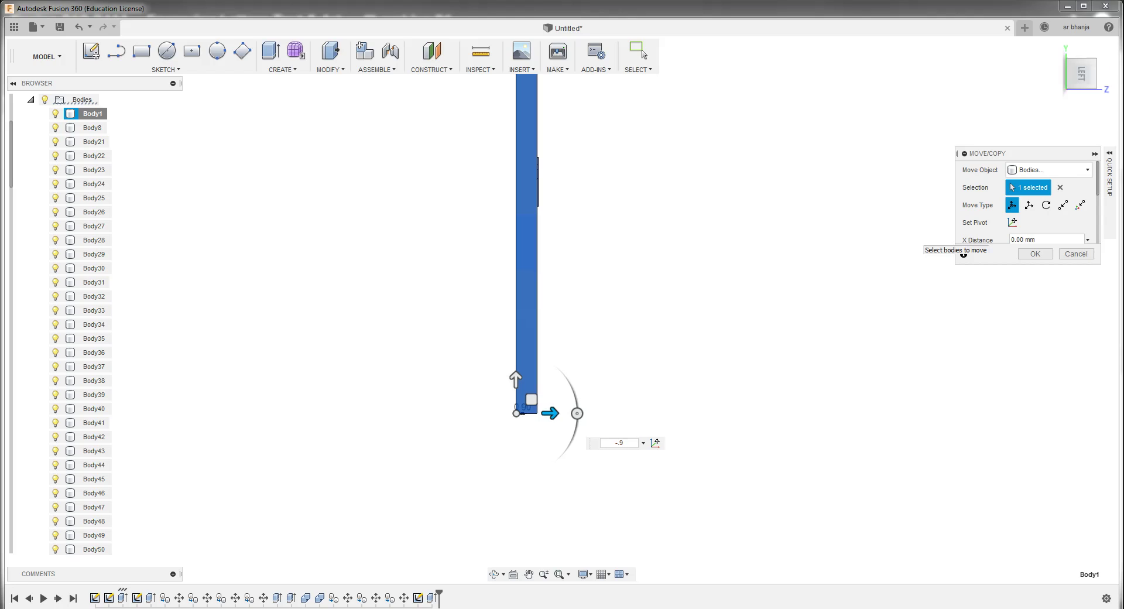
{"action": "mouse_move", "coordinate": [1081, 72]}
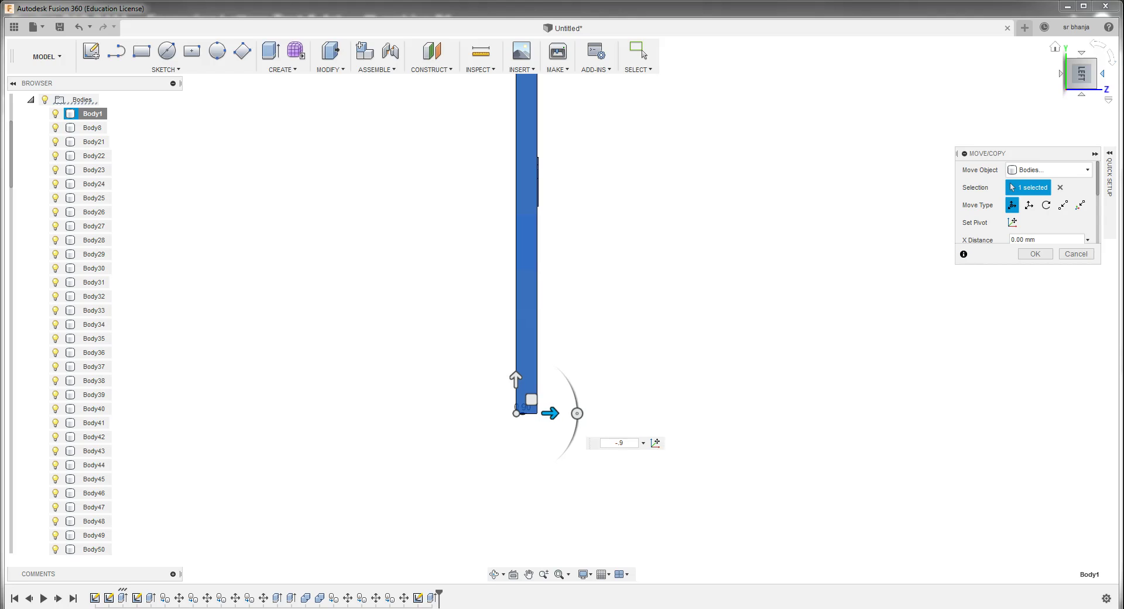
{"action": "left_click", "coordinate": [1081, 52]}
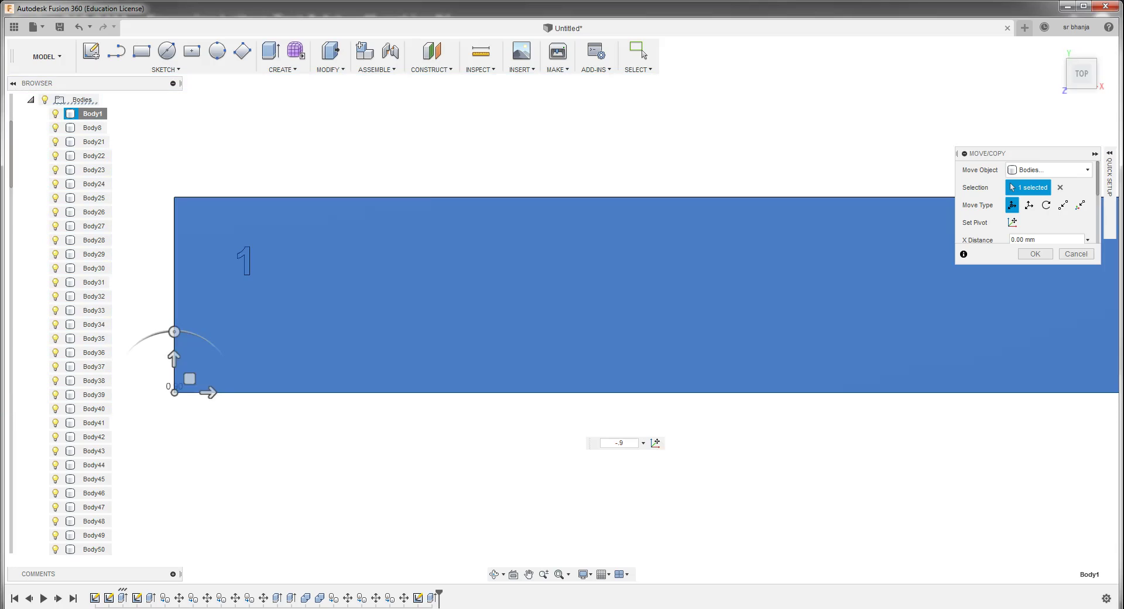
{"action": "scroll", "coordinate": [886, 312], "scroll_direction": "down", "scroll_amount": 2}
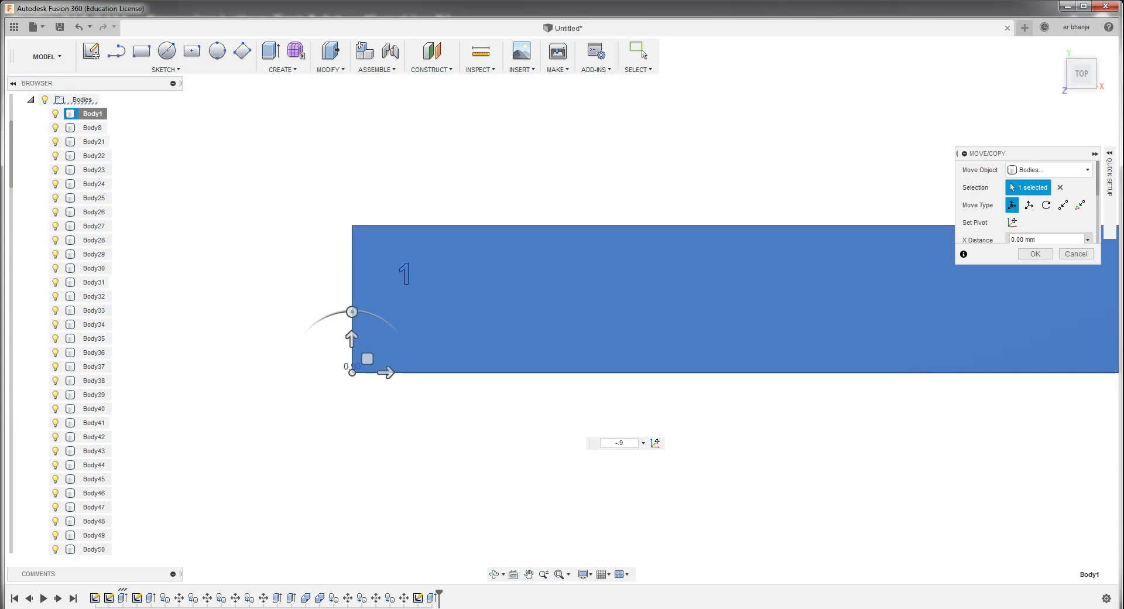
{"action": "left_click", "coordinate": [1076, 253]}
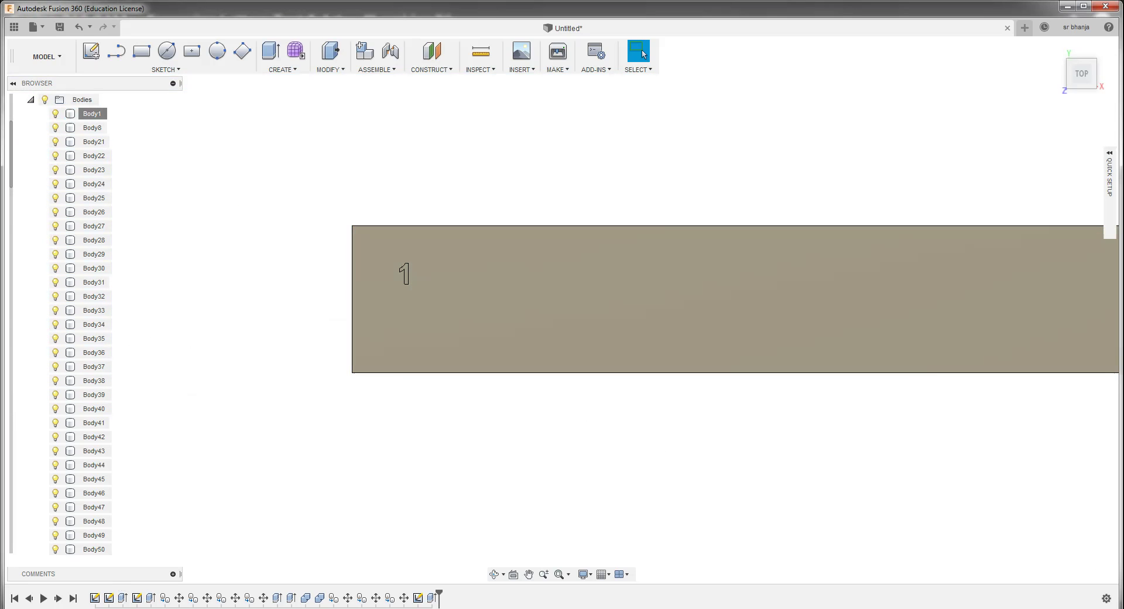
Move ruler plate Body1 -1.5 mm along Z, then return to the home view
{"action": "left_click", "coordinate": [1060, 73]}
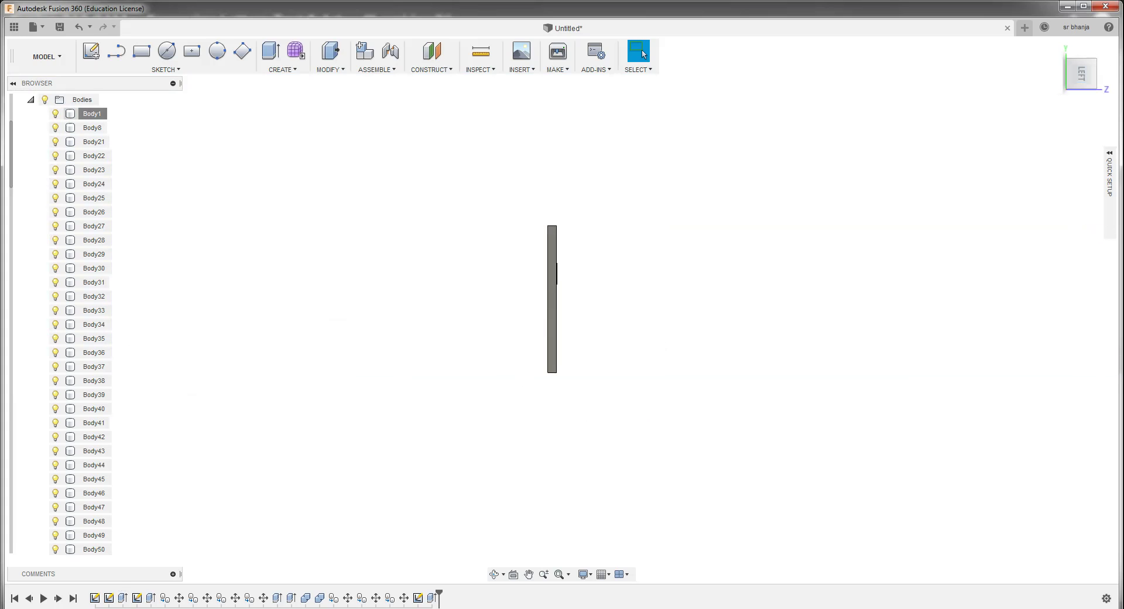
{"action": "right_click", "coordinate": [93, 114]}
{"action": "left_click", "coordinate": [122, 119]}
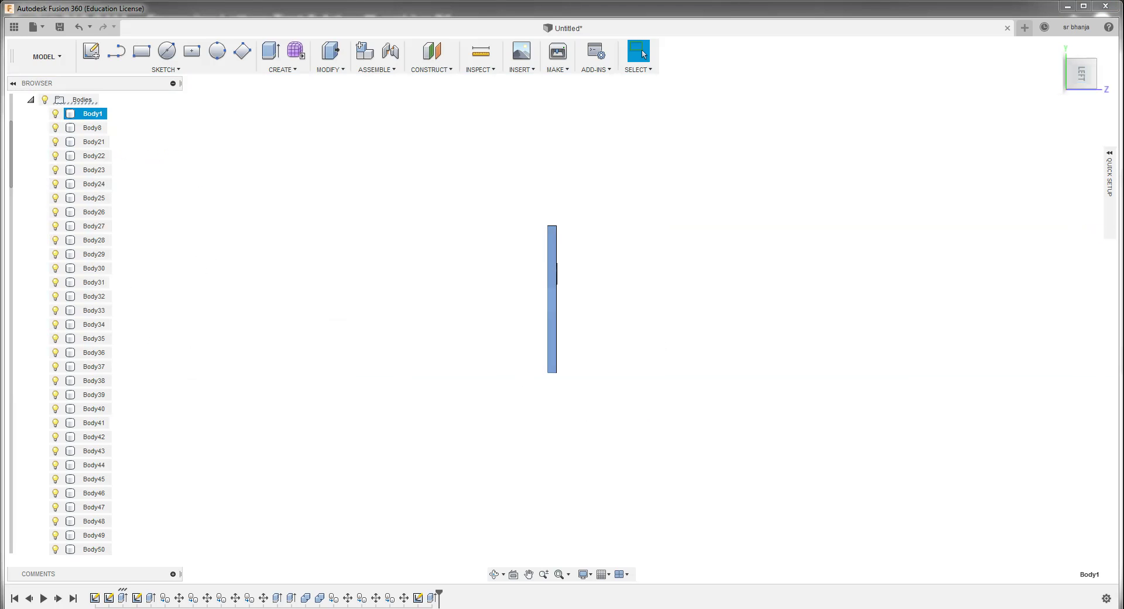
{"action": "left_click_drag", "start_coordinate": [582, 372], "coordinate": [570, 373]}
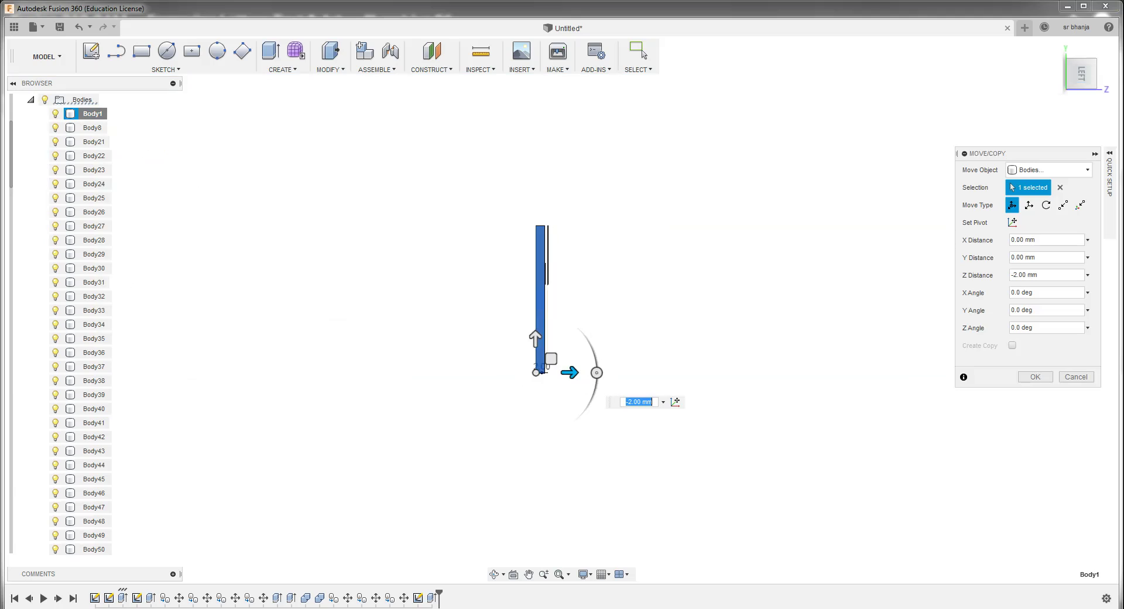
{"action": "scroll", "coordinate": [544, 241], "scroll_direction": "up", "scroll_amount": 2}
{"action": "scroll", "coordinate": [545, 241], "scroll_direction": "up", "scroll_amount": 2}
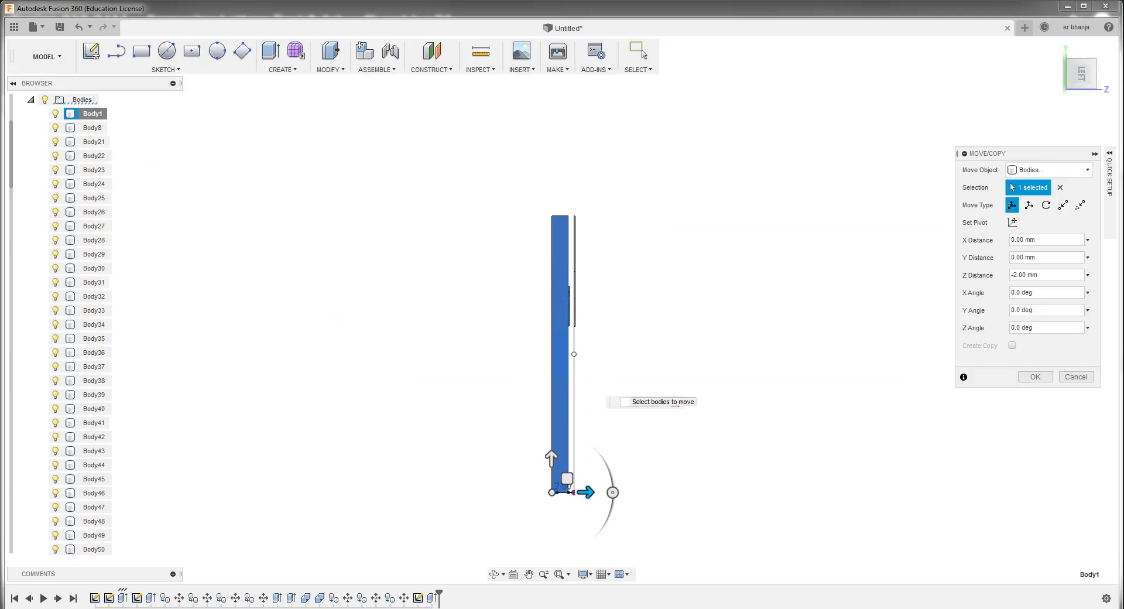
{"action": "type", "text": "-1.5"}
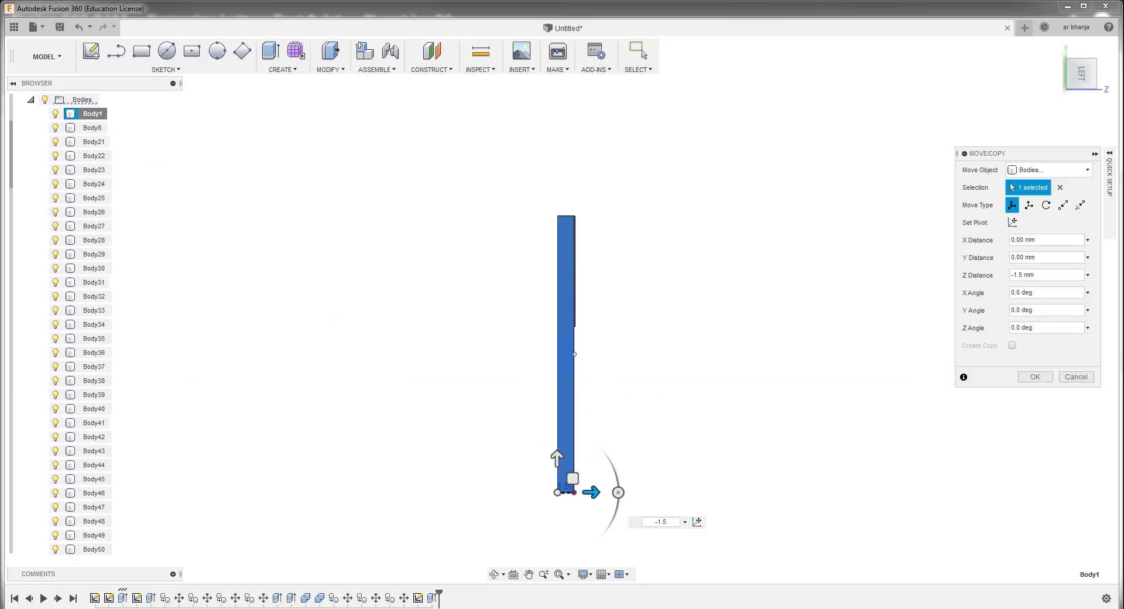
{"action": "left_click", "coordinate": [1035, 376]}
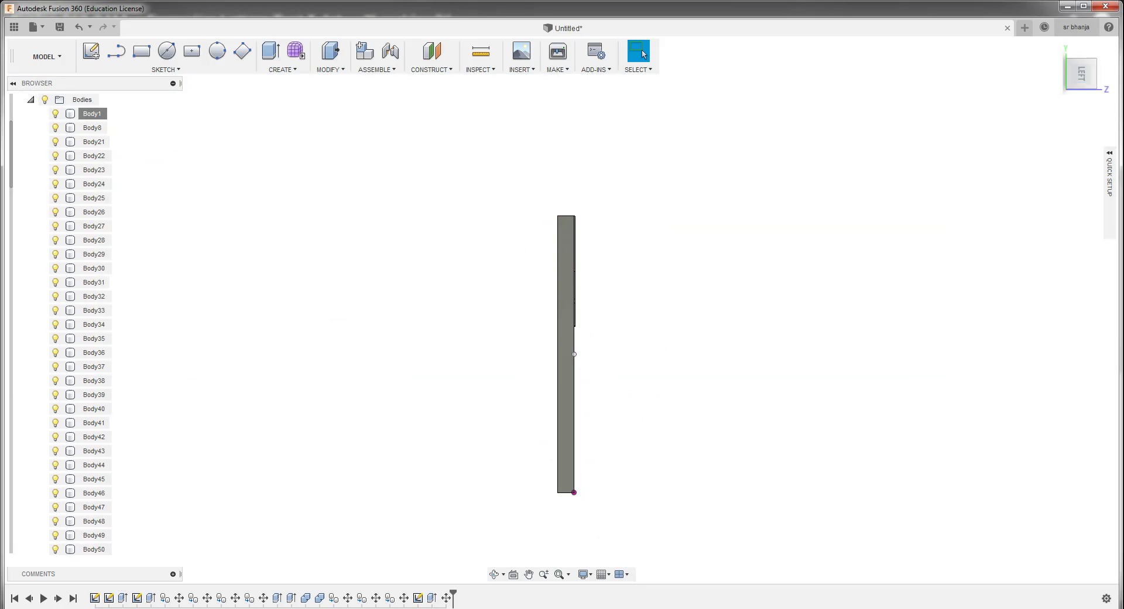
{"action": "key", "text": "Home"}
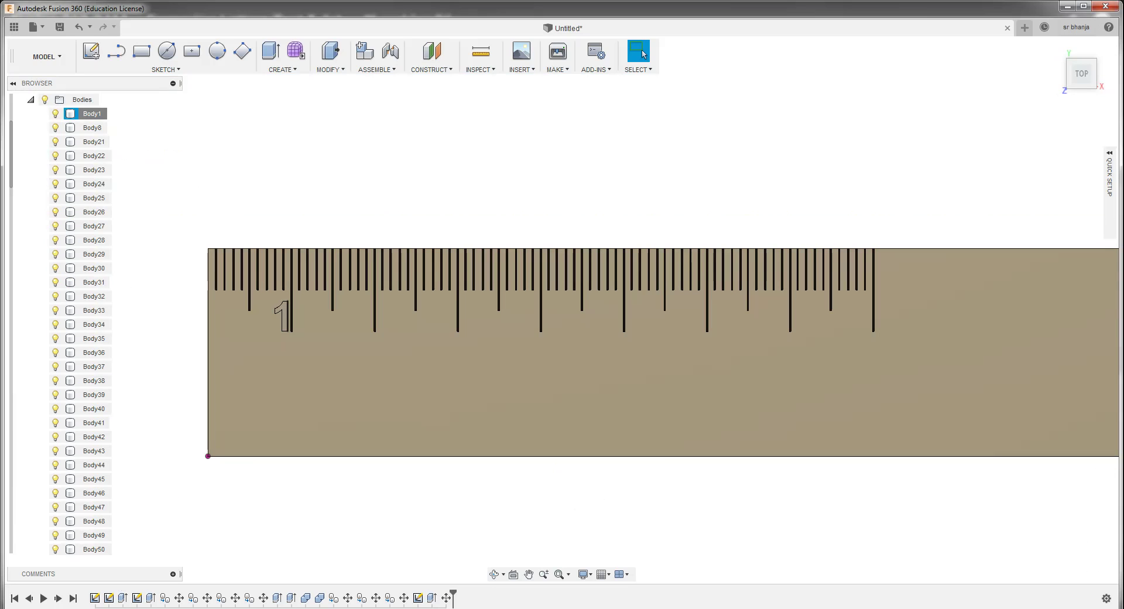
Apply Coating - Black Oxide to the face of the engraved numeral 1
{"action": "scroll", "coordinate": [282, 308], "scroll_direction": "up", "scroll_amount": 2}
{"action": "scroll", "coordinate": [282, 308], "scroll_direction": "up", "scroll_amount": 3}
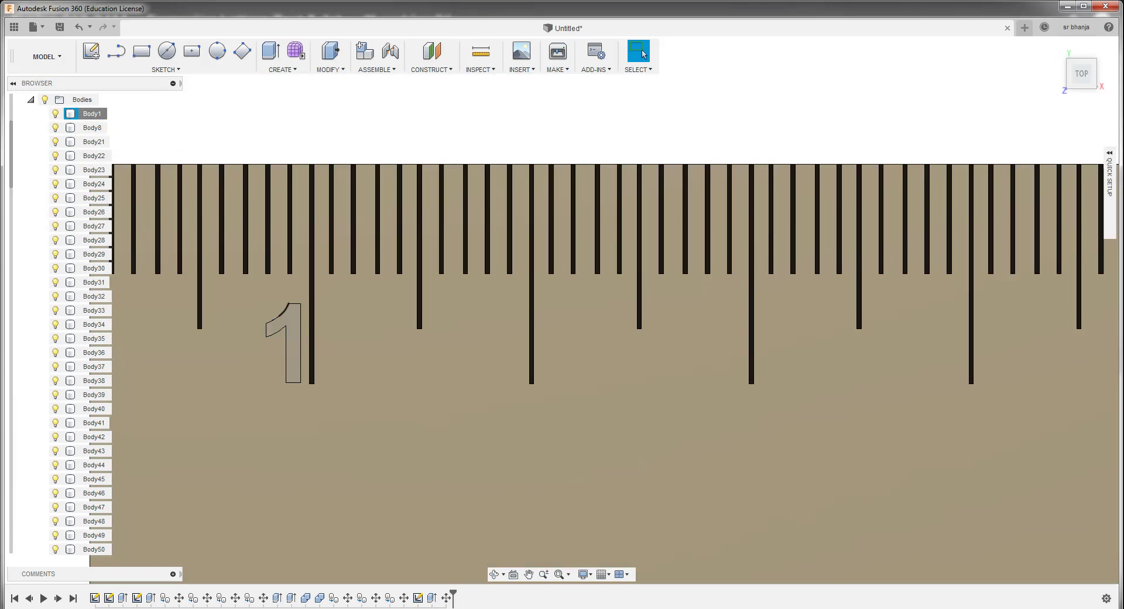
{"action": "left_click", "coordinate": [284, 343]}
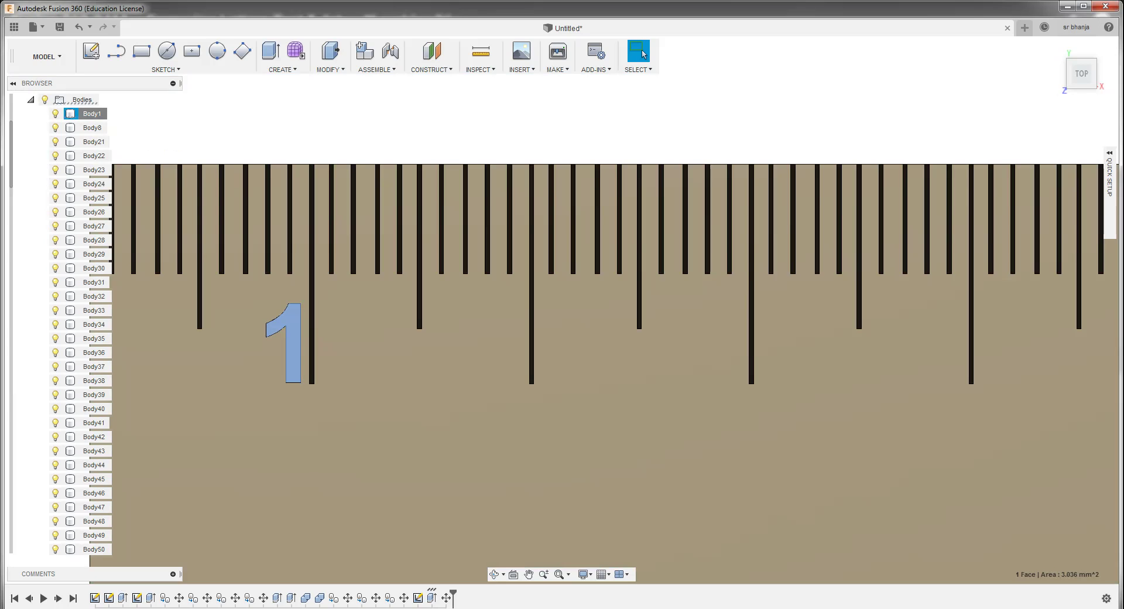
{"action": "key", "text": "a"}
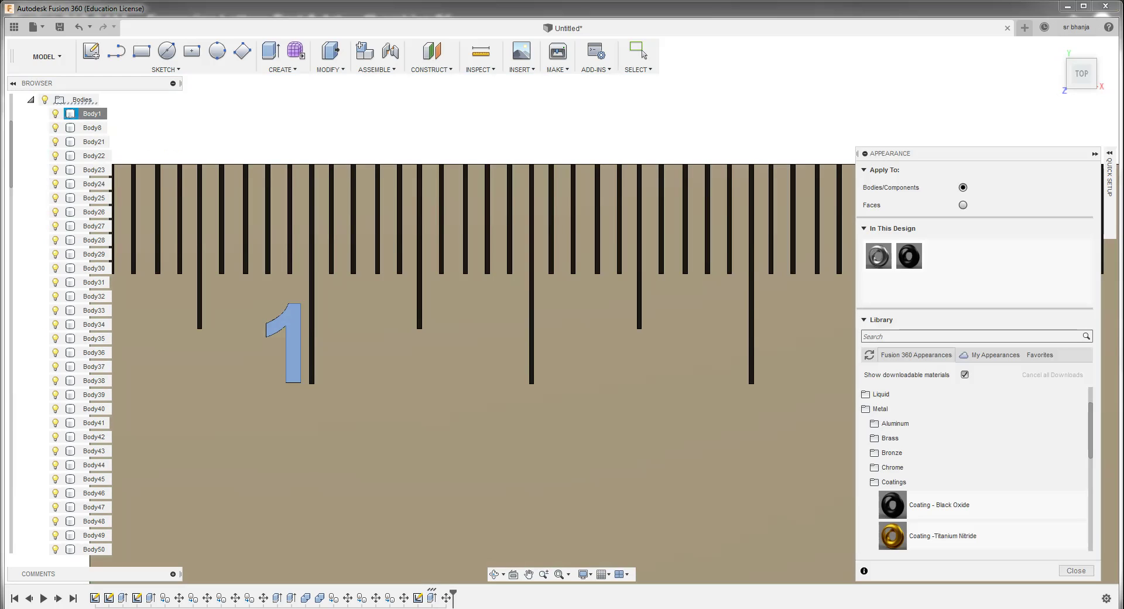
{"action": "left_click_drag", "start_coordinate": [284, 342], "coordinate": [285, 345]}
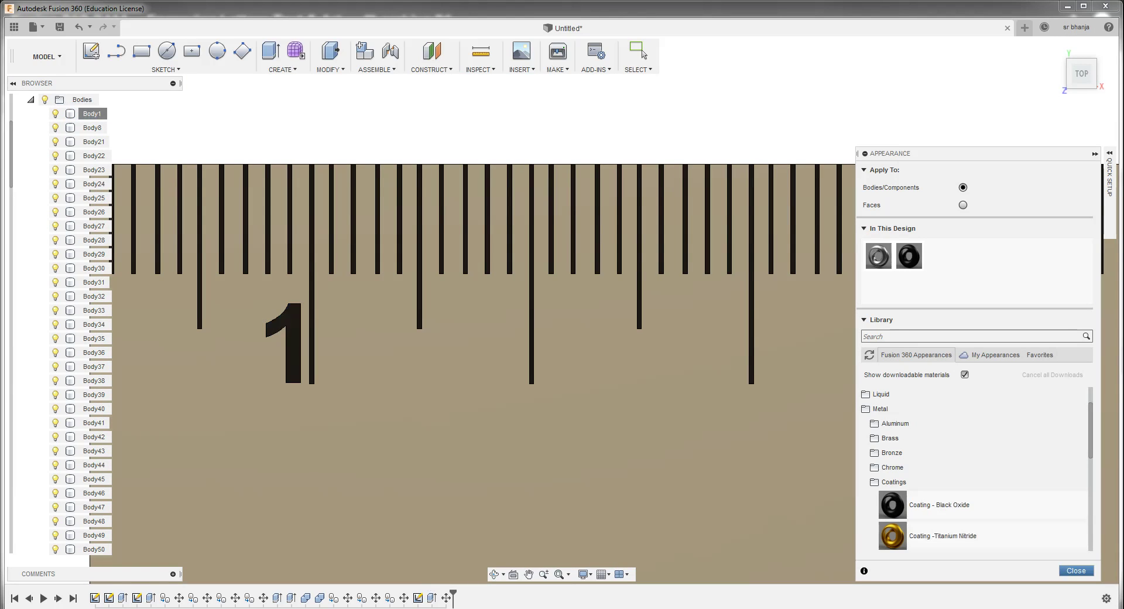
{"action": "left_click", "coordinate": [1076, 570]}
{"action": "scroll", "coordinate": [394, 286], "scroll_direction": "down", "scroll_amount": 3}
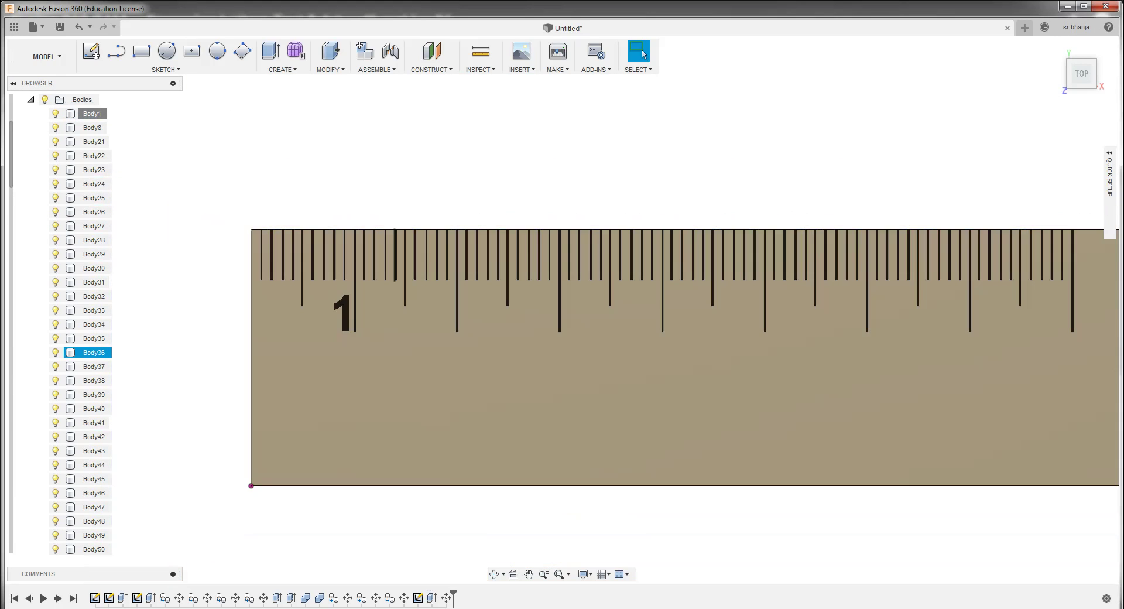
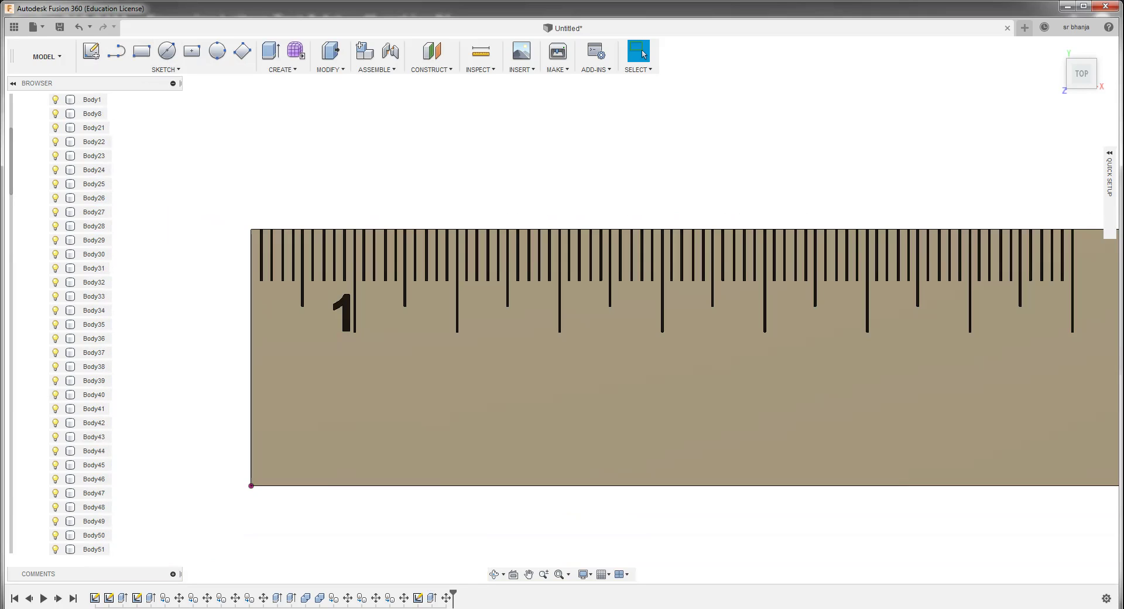
Expand the Bodies folder in the browser and select Body8
{"action": "scroll", "coordinate": [56, 198], "scroll_direction": "up", "scroll_amount": 2}
{"action": "left_click", "coordinate": [30, 156]}
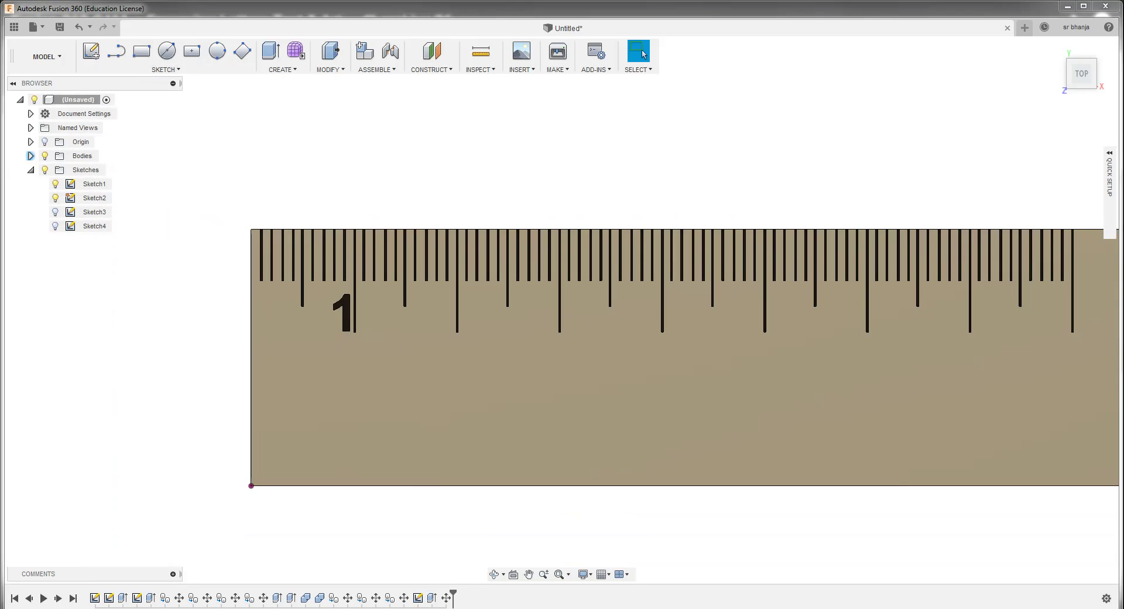
{"action": "scroll", "coordinate": [249, 292], "scroll_direction": "down", "scroll_amount": 1}
{"action": "scroll", "coordinate": [249, 292], "scroll_direction": "down", "scroll_amount": 1}
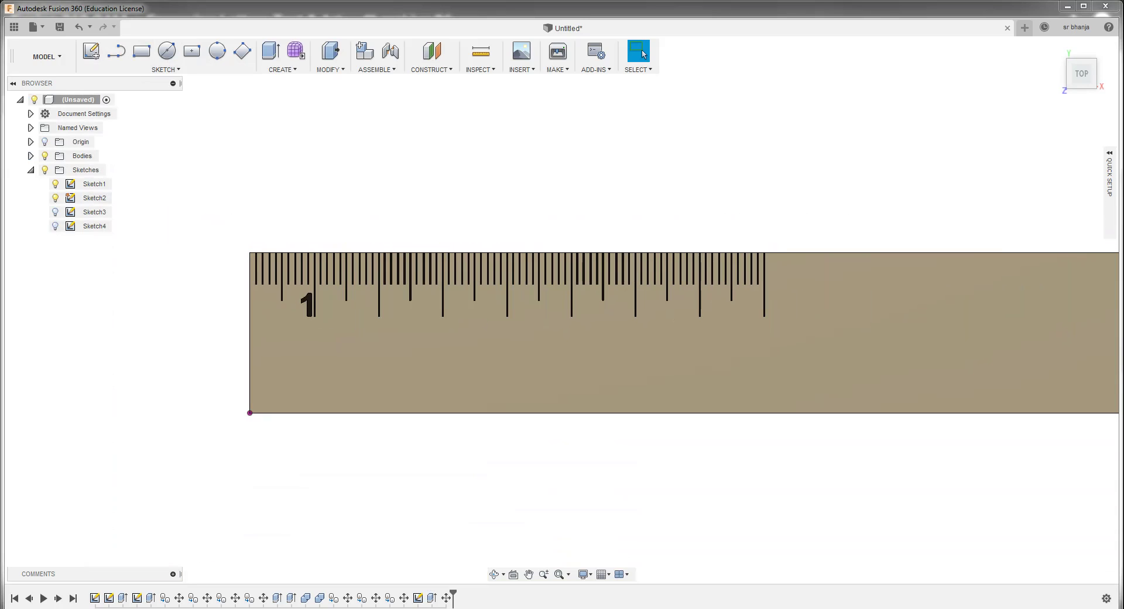
{"action": "scroll", "coordinate": [521, 251], "scroll_direction": "down", "scroll_amount": 2}
{"action": "scroll", "coordinate": [521, 250], "scroll_direction": "down", "scroll_amount": 2}
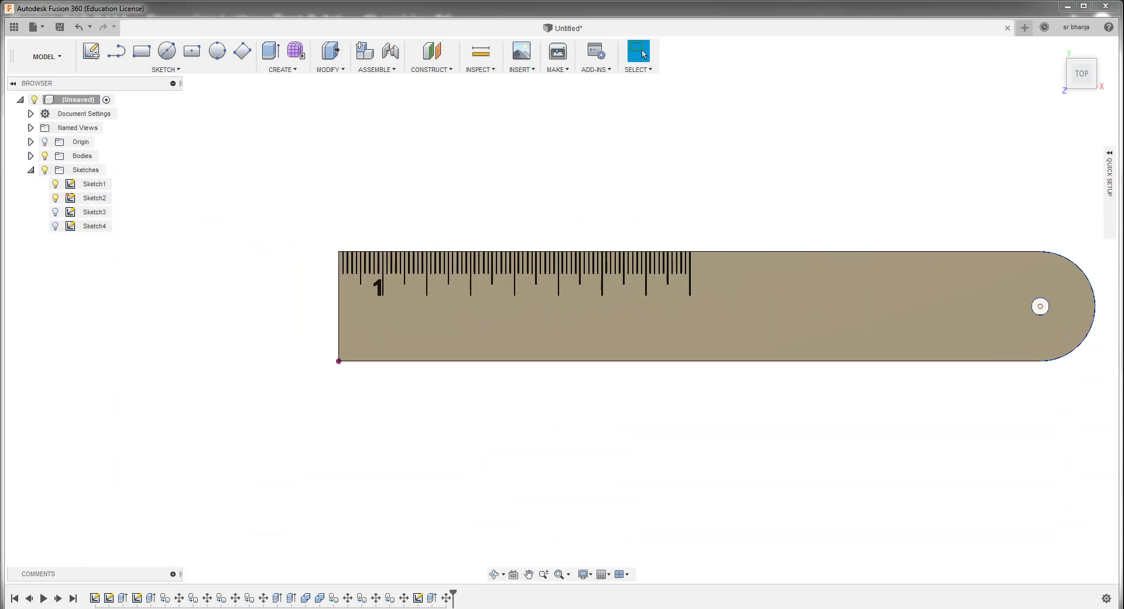
{"action": "left_click", "coordinate": [31, 155]}
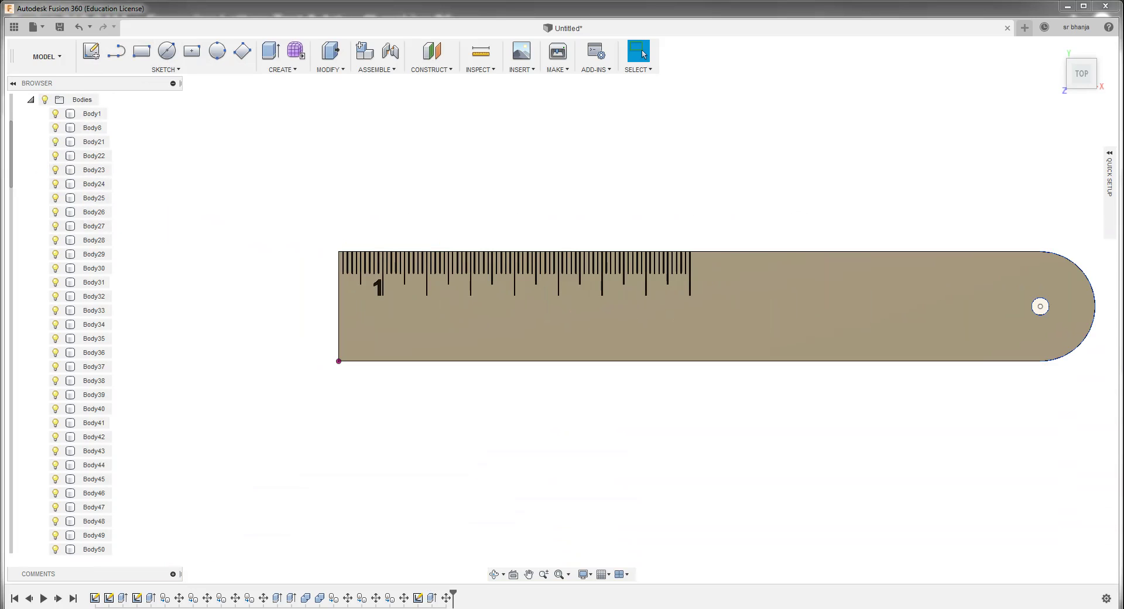
{"action": "left_click", "coordinate": [92, 114]}
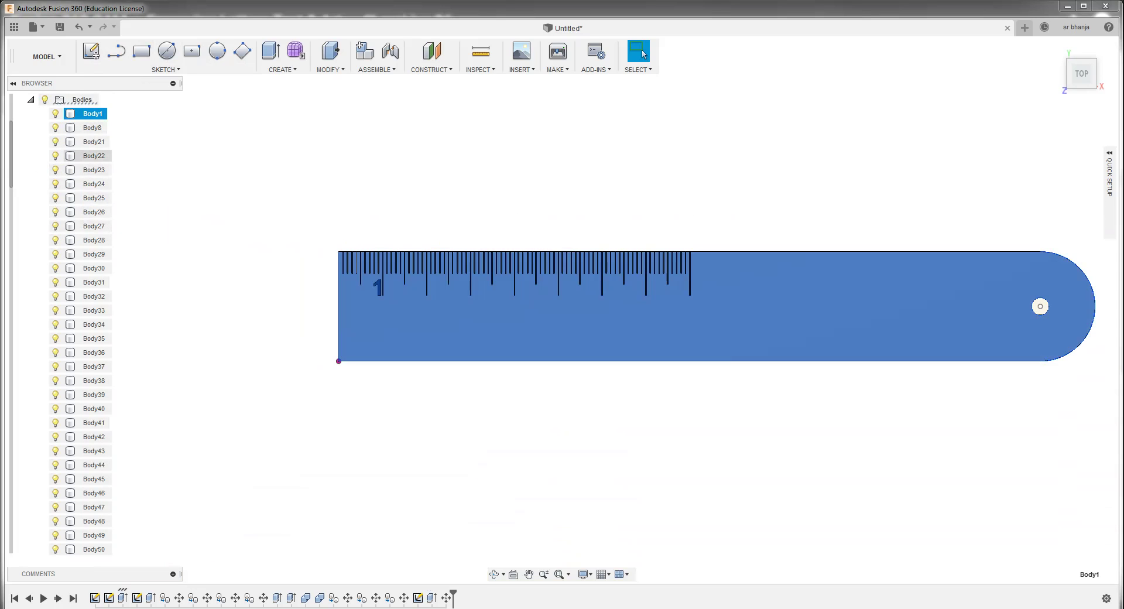
{"action": "left_click", "coordinate": [92, 128]}
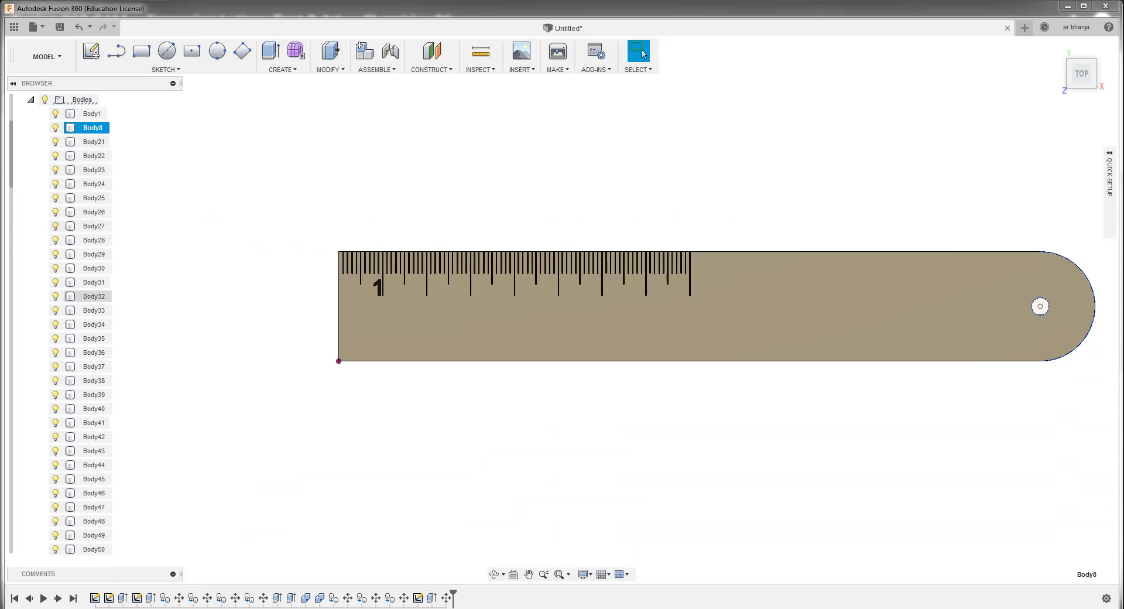
{"action": "scroll", "coordinate": [88, 367], "scroll_direction": "down", "scroll_amount": 4}
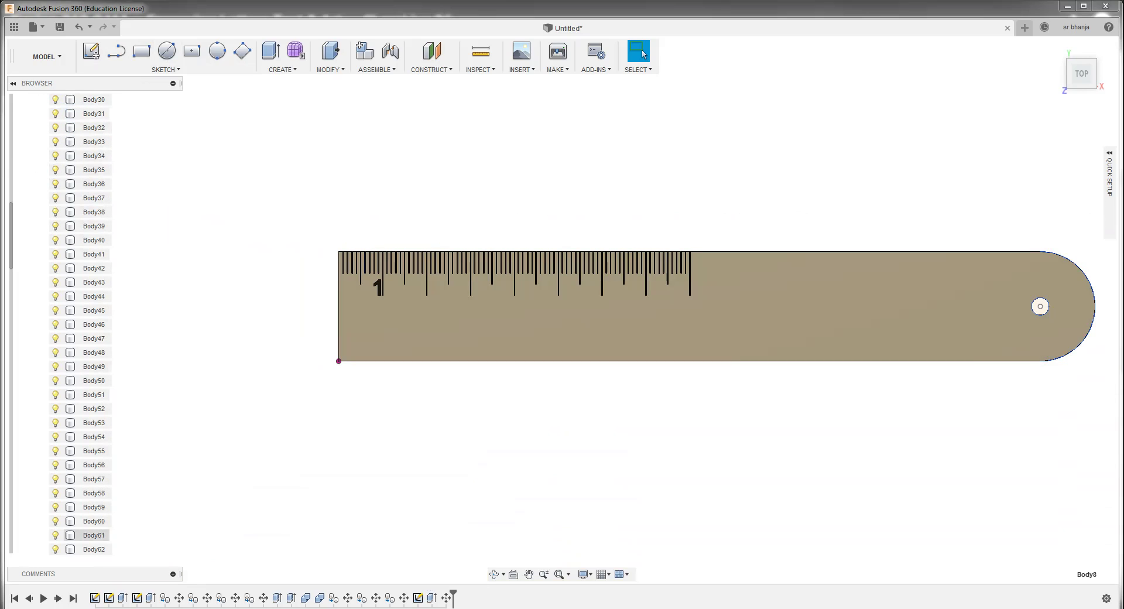
Range-select down the list, ending on the tick bodies Body72 through Body98
{"action": "left_click", "coordinate": [94, 535], "text": "shift"}
{"action": "scroll", "coordinate": [88, 325], "scroll_direction": "down", "scroll_amount": 1}
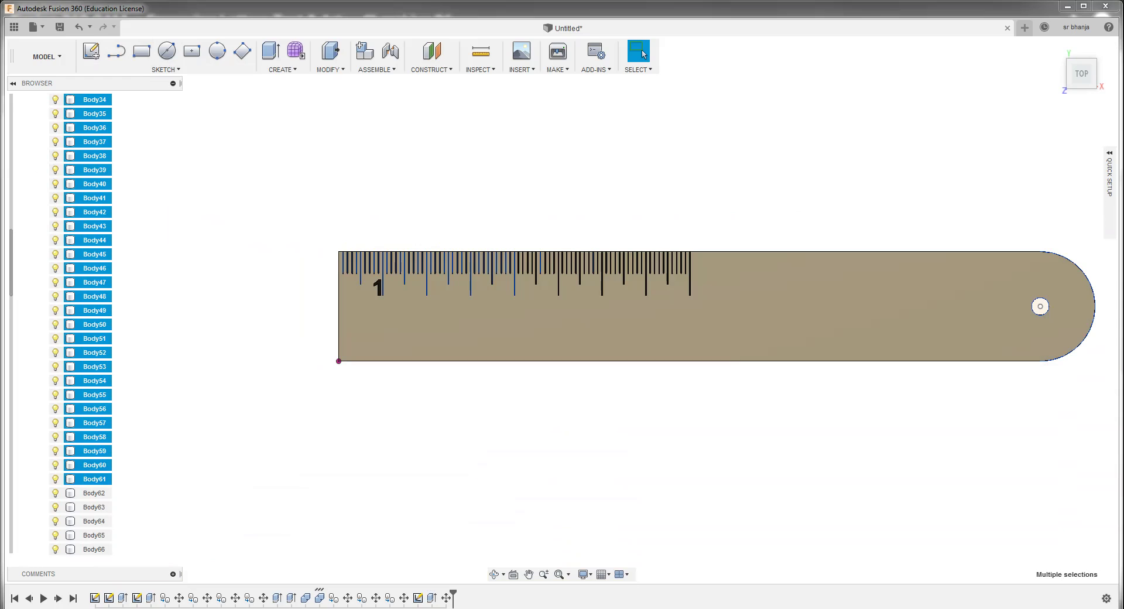
{"action": "scroll", "coordinate": [88, 325], "scroll_direction": "down", "scroll_amount": 2}
{"action": "scroll", "coordinate": [88, 325], "scroll_direction": "down", "scroll_amount": 2}
{"action": "scroll", "coordinate": [88, 325], "scroll_direction": "down", "scroll_amount": 3}
{"action": "scroll", "coordinate": [88, 325], "scroll_direction": "down", "scroll_amount": 2}
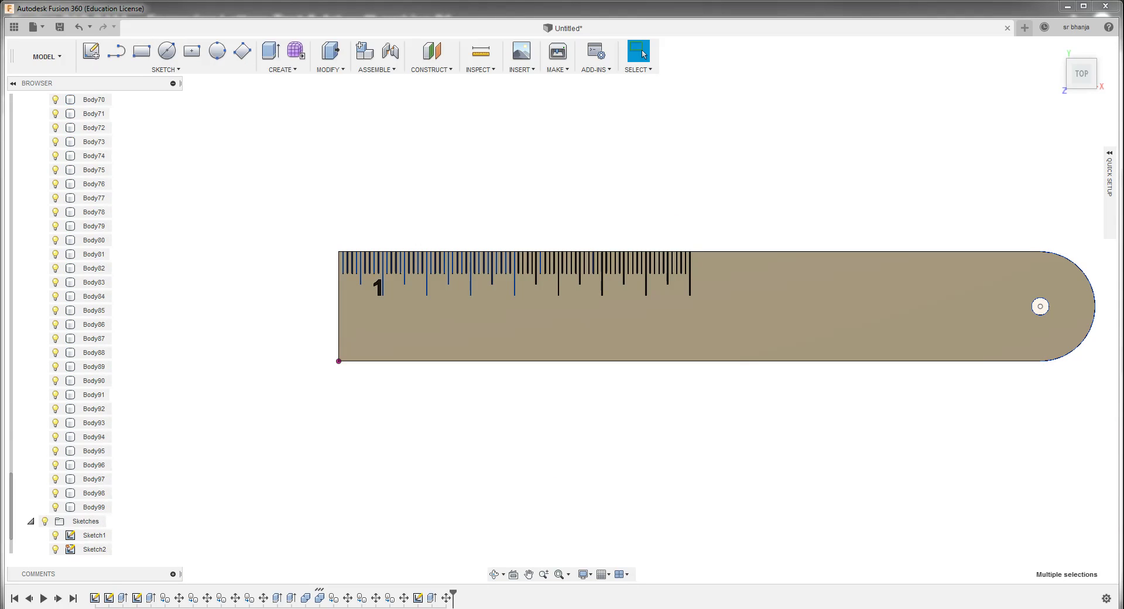
{"action": "scroll", "coordinate": [87, 325], "scroll_direction": "down", "scroll_amount": 1}
{"action": "left_click", "coordinate": [94, 465], "text": "shift"}
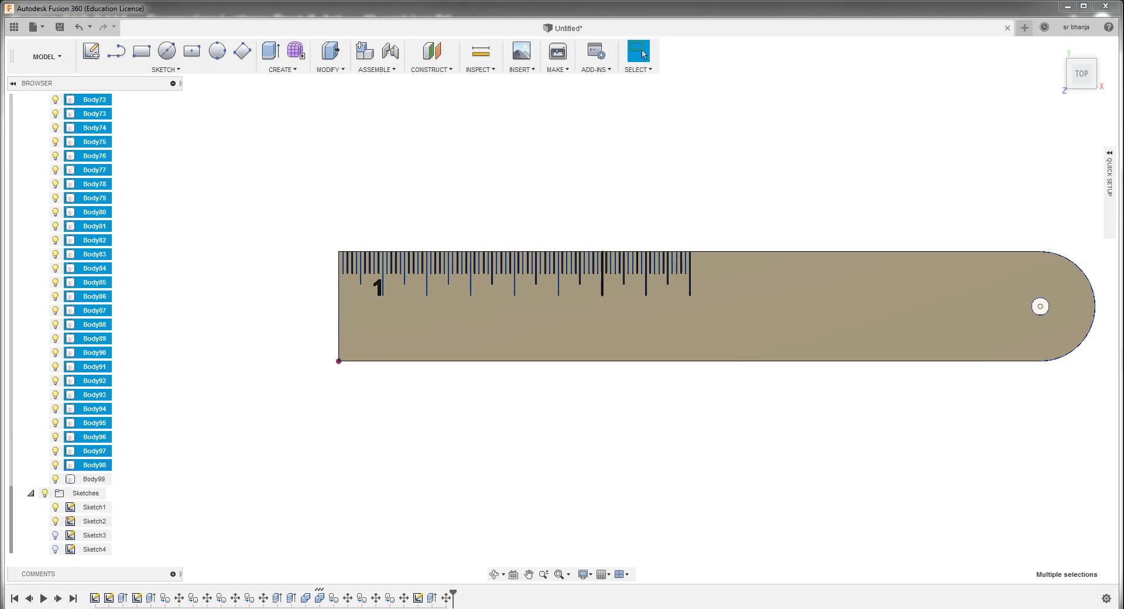
{"action": "scroll", "coordinate": [691, 251], "scroll_direction": "up", "scroll_amount": 1}
{"action": "scroll", "coordinate": [691, 252], "scroll_direction": "up", "scroll_amount": 1}
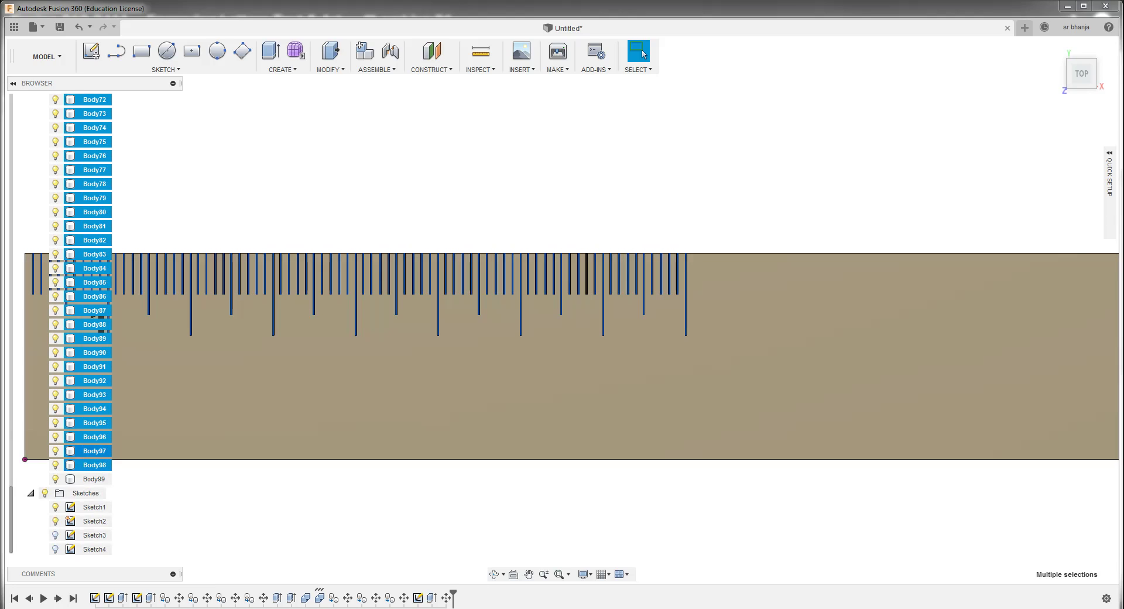
{"action": "right_click", "coordinate": [93, 436]}
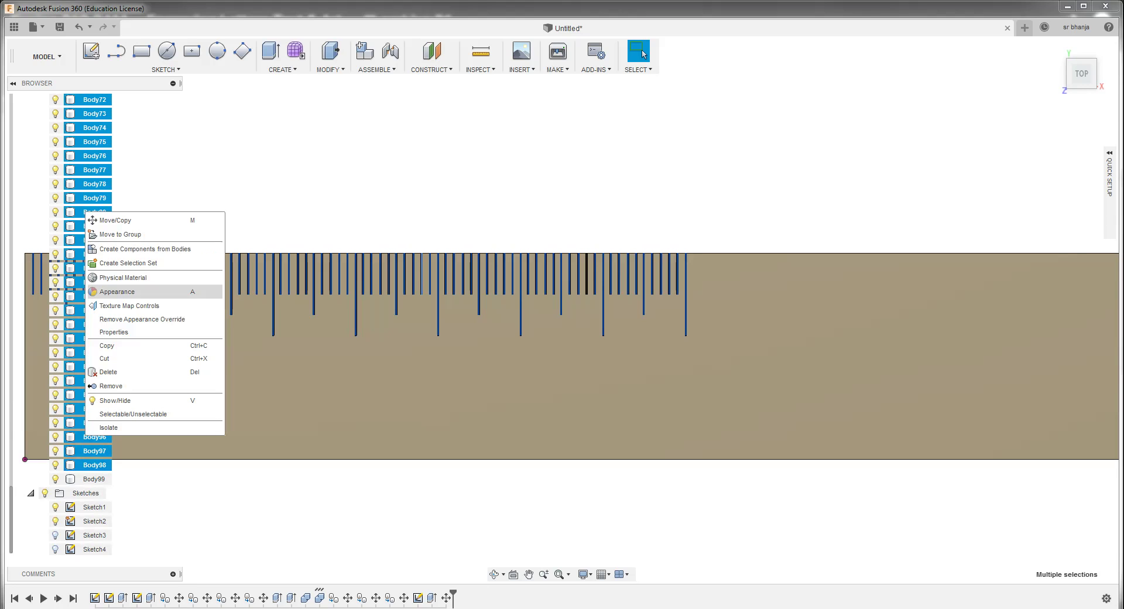
{"action": "left_click", "coordinate": [117, 220]}
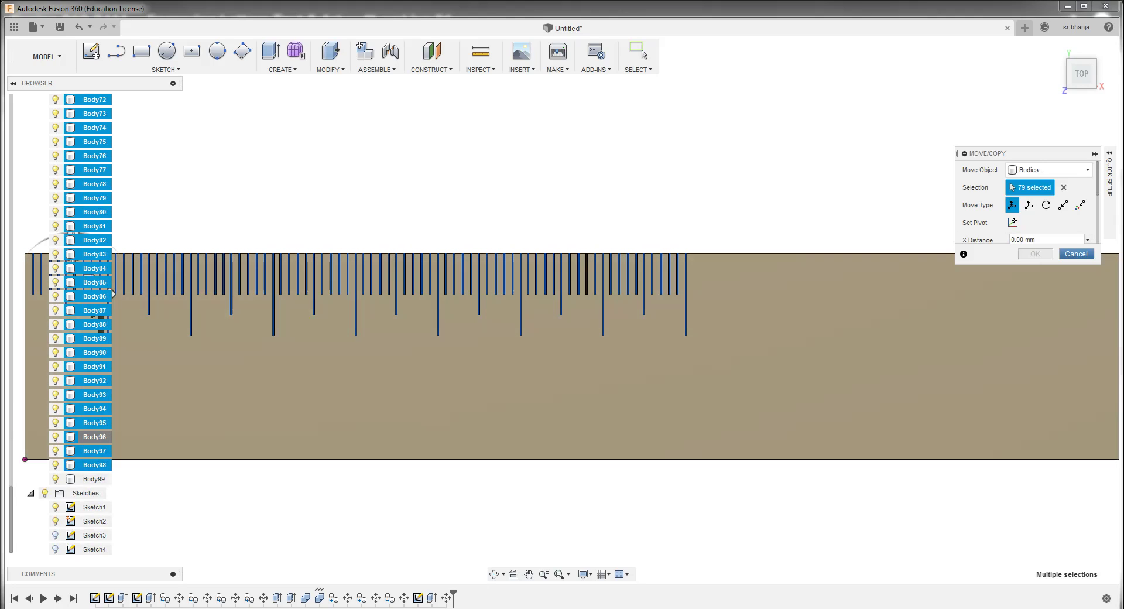
{"action": "left_click", "coordinate": [1076, 254]}
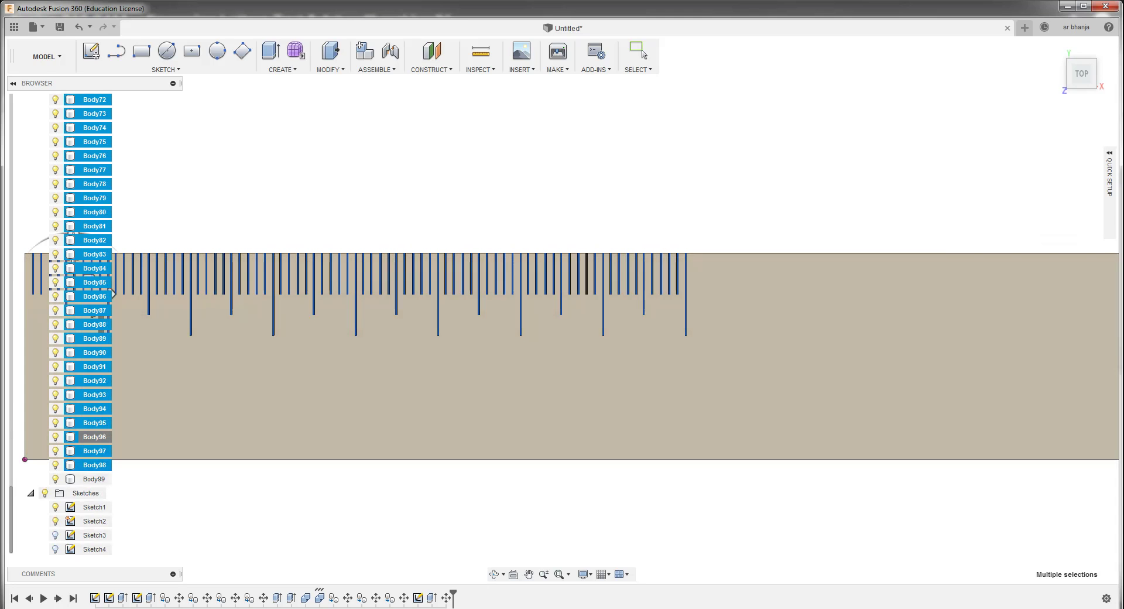
{"action": "left_click", "coordinate": [642, 53]}
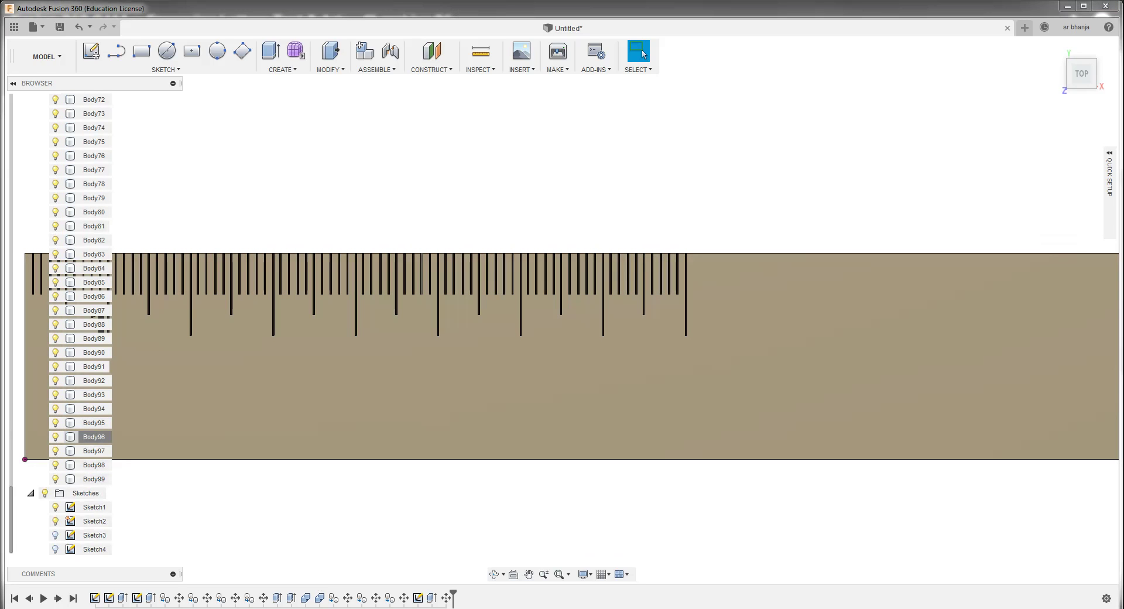
{"action": "left_click", "coordinate": [94, 437]}
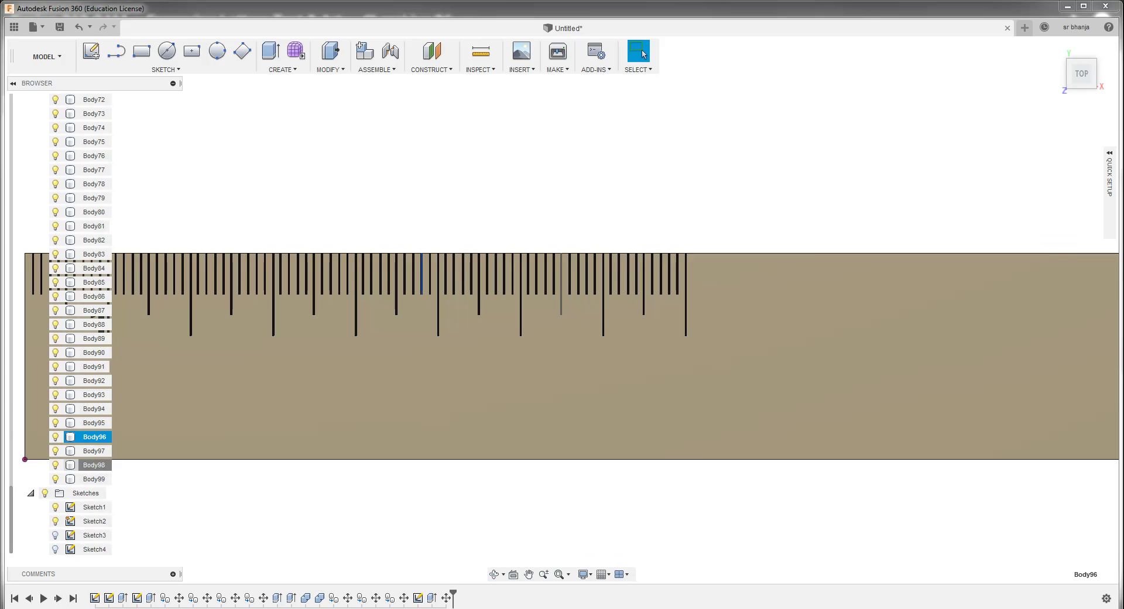
{"action": "left_click", "coordinate": [93, 464]}
{"action": "scroll", "coordinate": [94, 465], "scroll_direction": "up", "scroll_amount": 5}
{"action": "scroll", "coordinate": [87, 226], "scroll_direction": "up", "scroll_amount": 5}
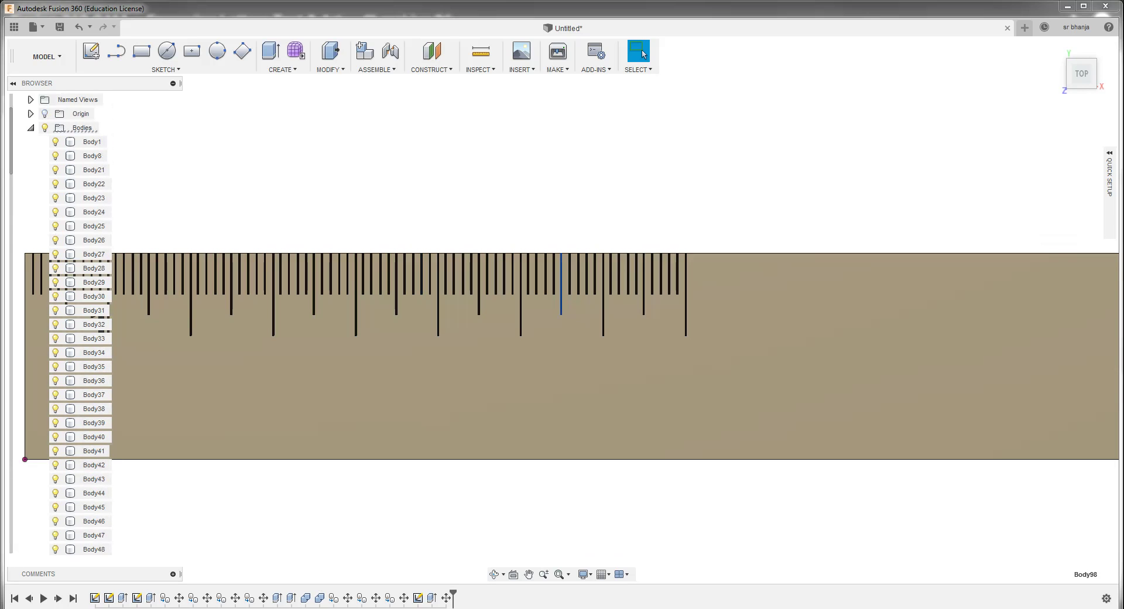
{"action": "scroll", "coordinate": [87, 225], "scroll_direction": "up", "scroll_amount": 1}
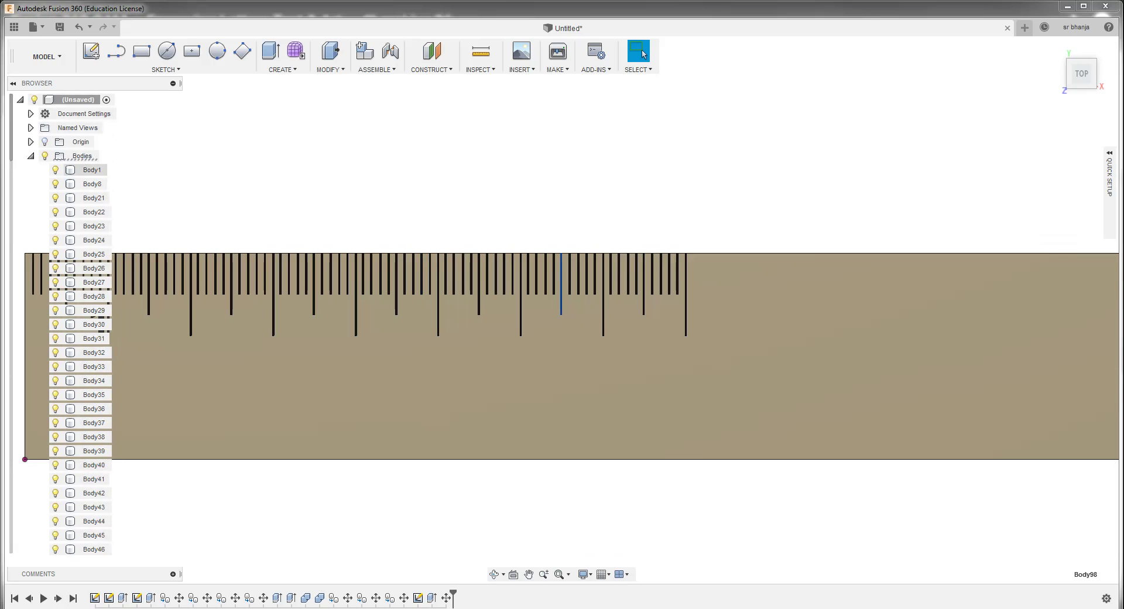
Narrow the selection to Body8, then range-select tick bodies Body72 through Body99
{"action": "left_click", "coordinate": [92, 170], "text": "shift"}
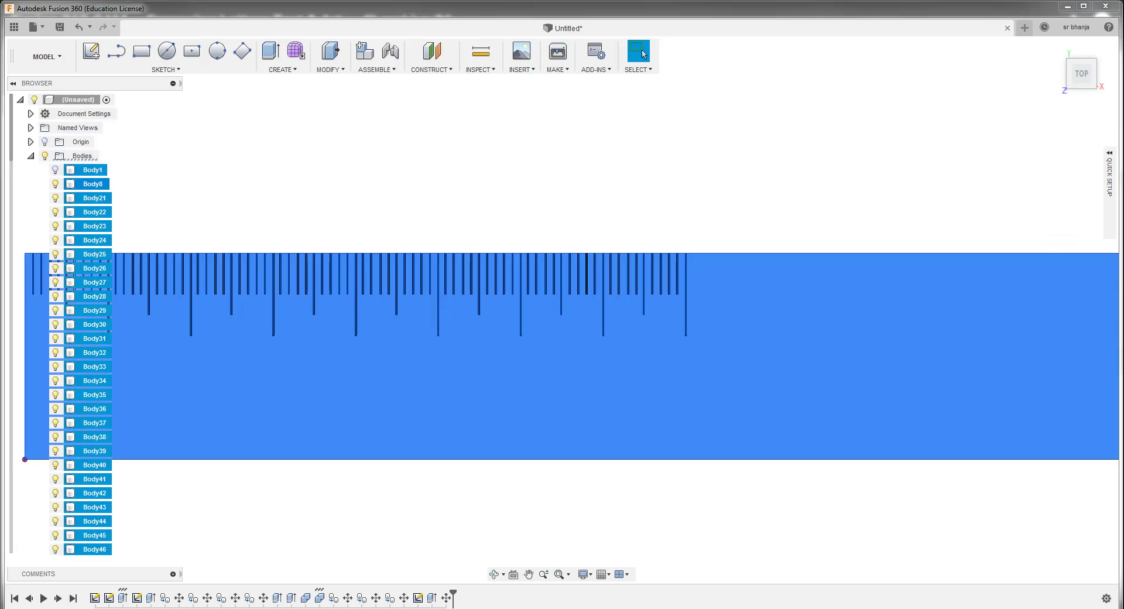
{"action": "left_click", "coordinate": [88, 184]}
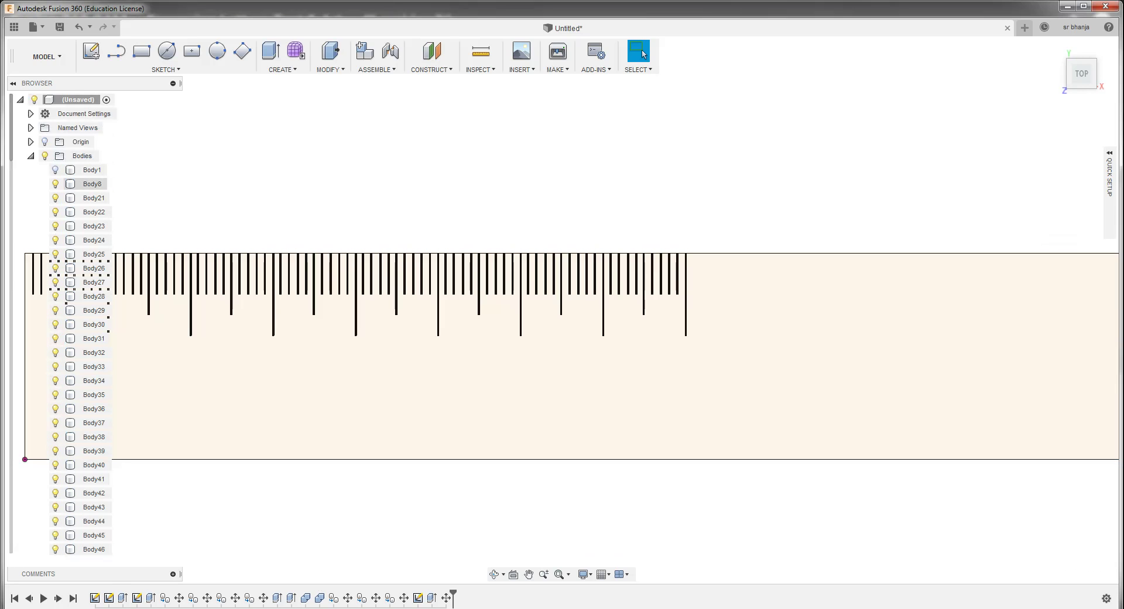
{"action": "scroll", "coordinate": [88, 254], "scroll_direction": "down", "scroll_amount": 5}
{"action": "scroll", "coordinate": [88, 293], "scroll_direction": "down", "scroll_amount": 6}
{"action": "scroll", "coordinate": [87, 351], "scroll_direction": "down", "scroll_amount": 5}
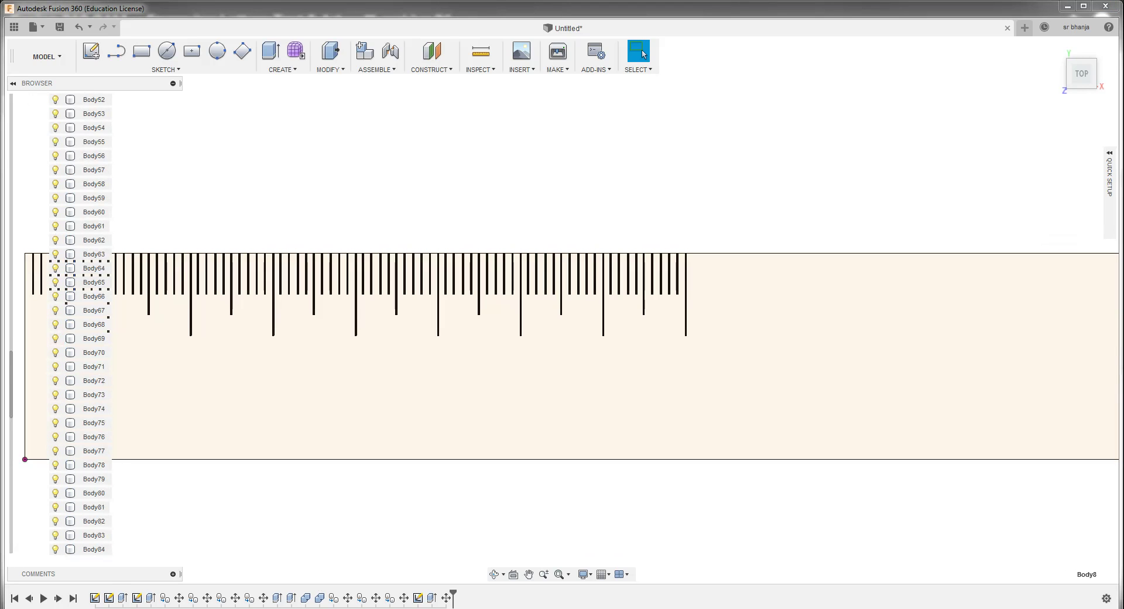
{"action": "scroll", "coordinate": [88, 381], "scroll_direction": "down", "scroll_amount": 3}
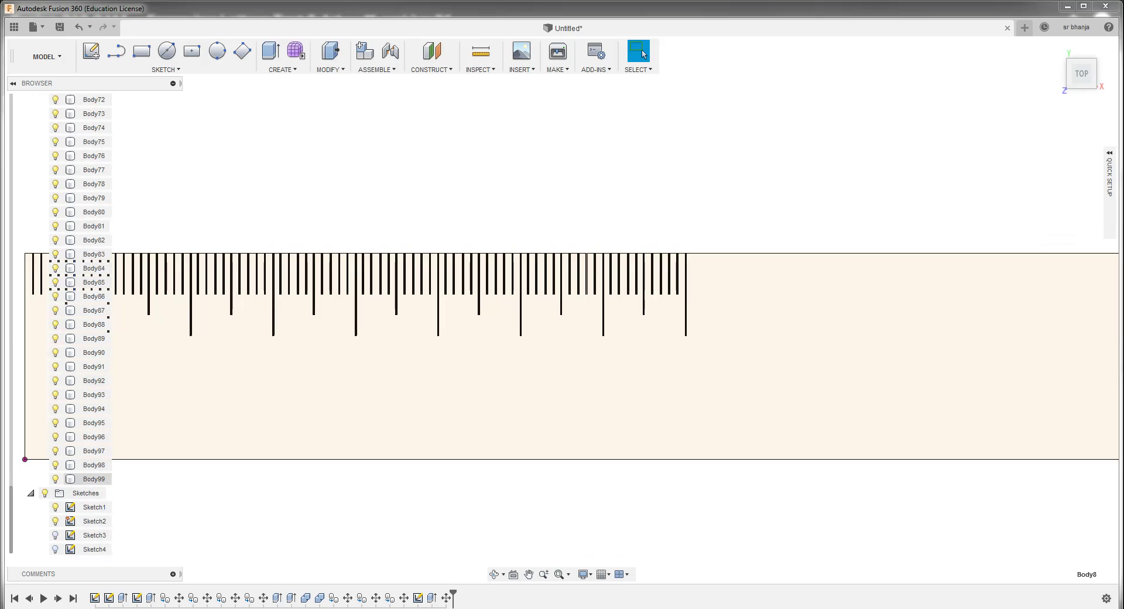
{"action": "left_click", "coordinate": [94, 479], "text": "shift"}
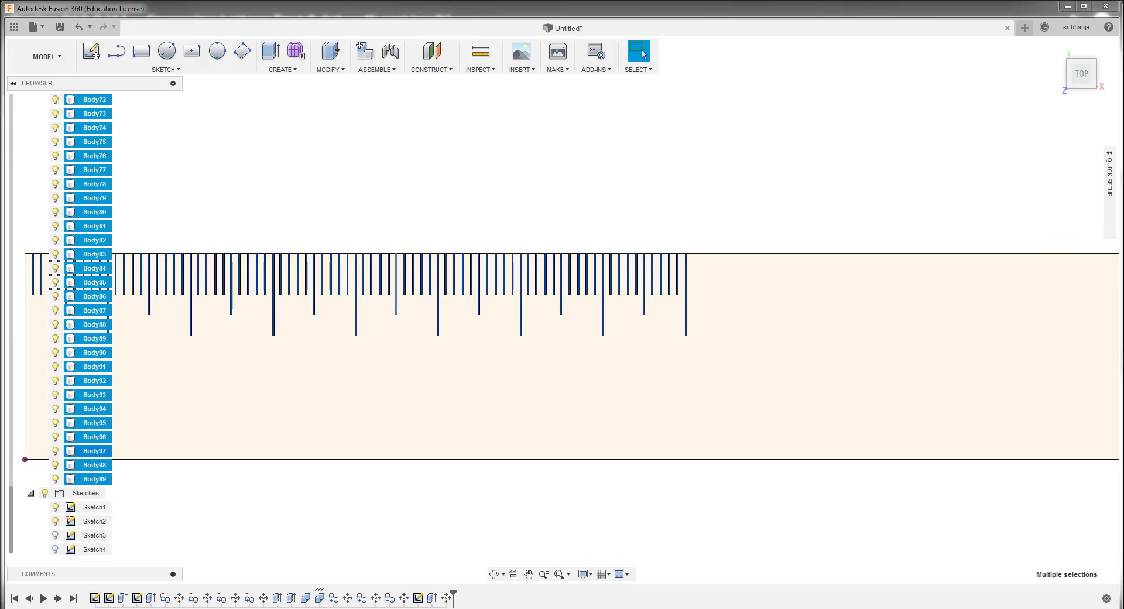
{"action": "right_click", "coordinate": [76, 454]}
{"action": "left_click", "coordinate": [93, 232]}
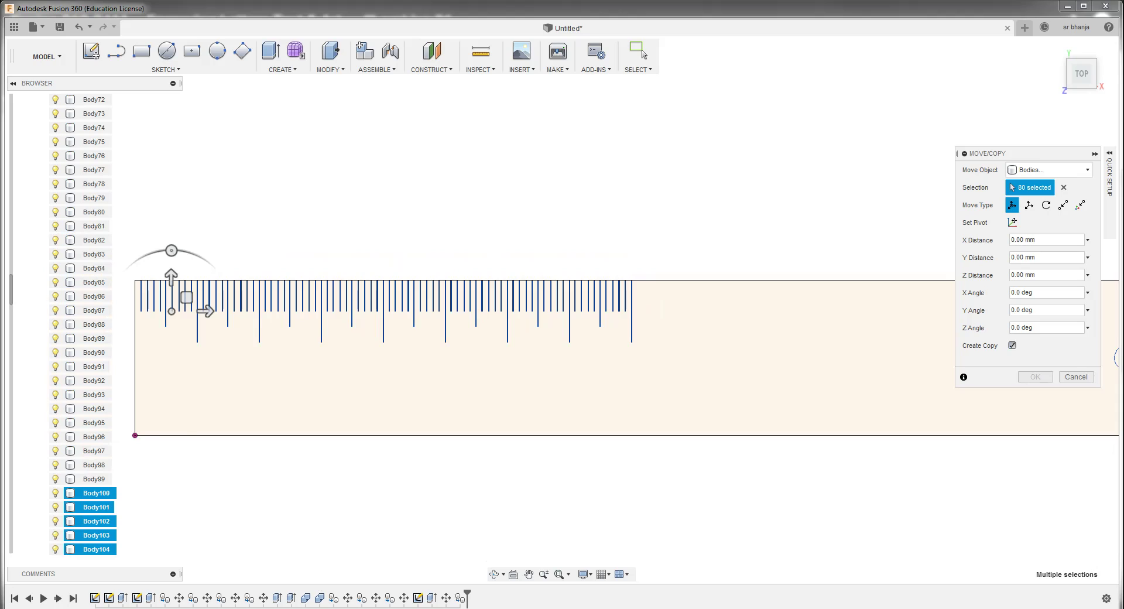
{"action": "scroll", "coordinate": [337, 329], "scroll_direction": "down", "scroll_amount": 4}
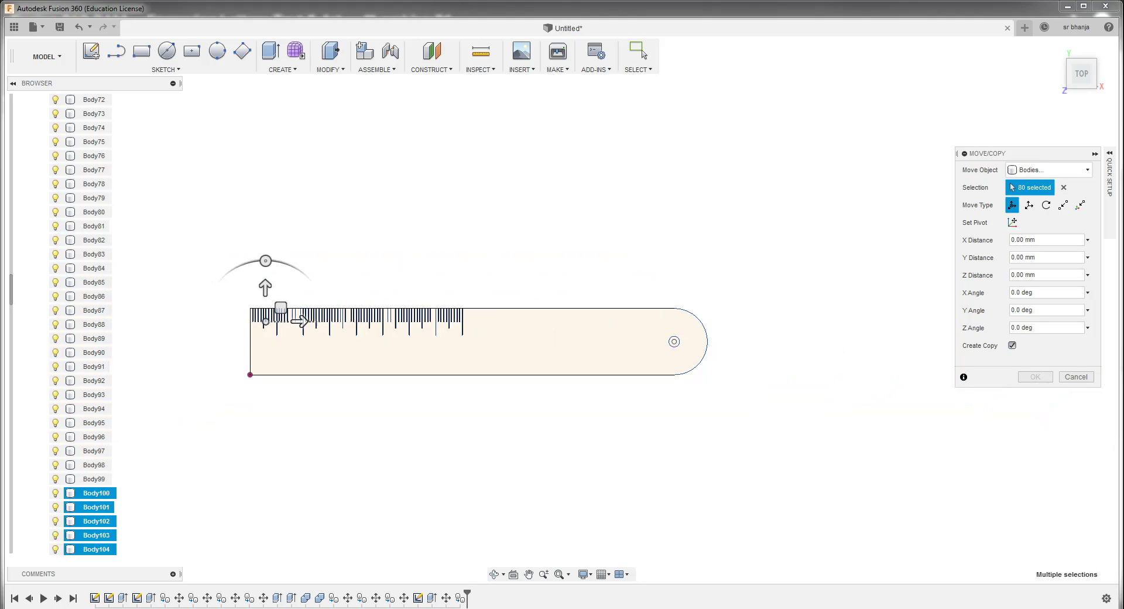
{"action": "left_click_drag", "start_coordinate": [299, 321], "coordinate": [604, 321]}
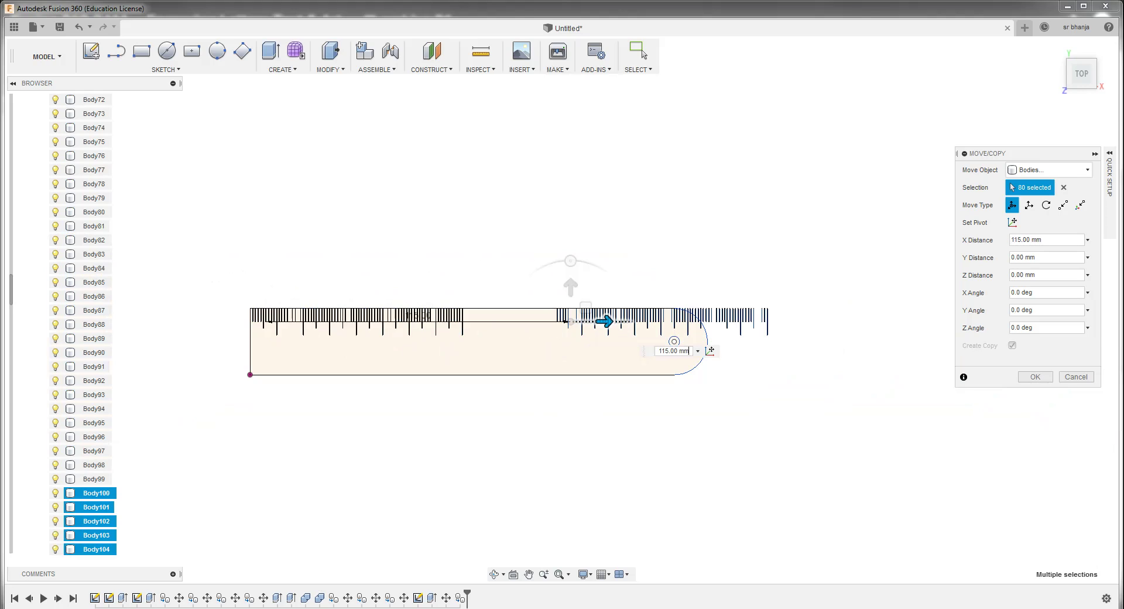
{"action": "key", "text": "Escape"}
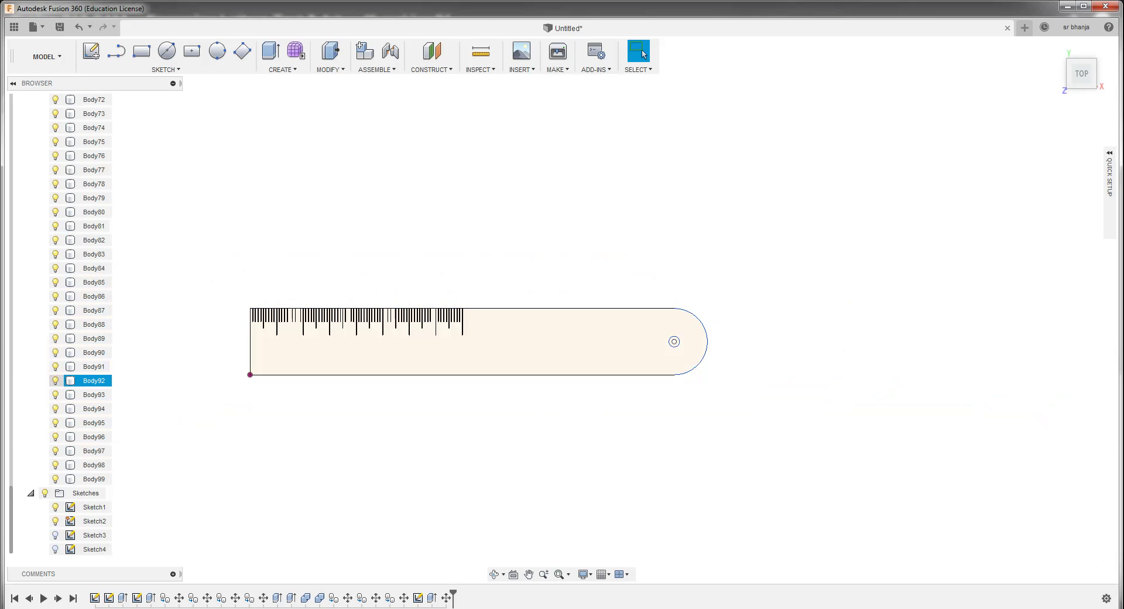
{"action": "scroll", "coordinate": [88, 378], "scroll_direction": "up", "scroll_amount": 3}
{"action": "scroll", "coordinate": [88, 378], "scroll_direction": "up", "scroll_amount": 2}
{"action": "scroll", "coordinate": [279, 319], "scroll_direction": "up", "scroll_amount": 2}
{"action": "scroll", "coordinate": [277, 316], "scroll_direction": "up", "scroll_amount": 2}
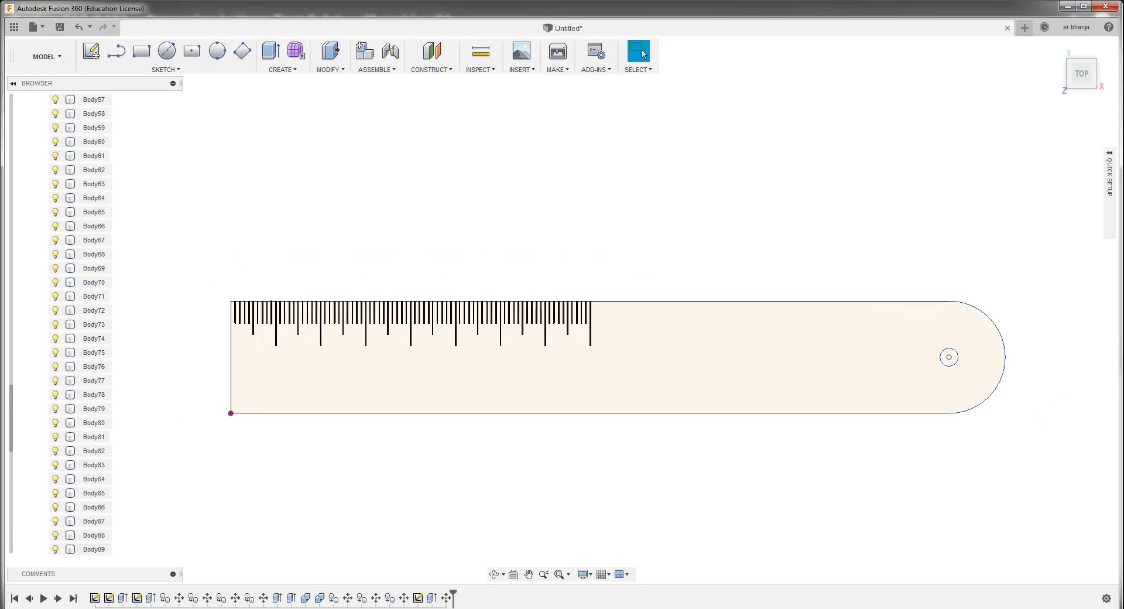
{"action": "scroll", "coordinate": [225, 305], "scroll_direction": "up", "scroll_amount": 3}
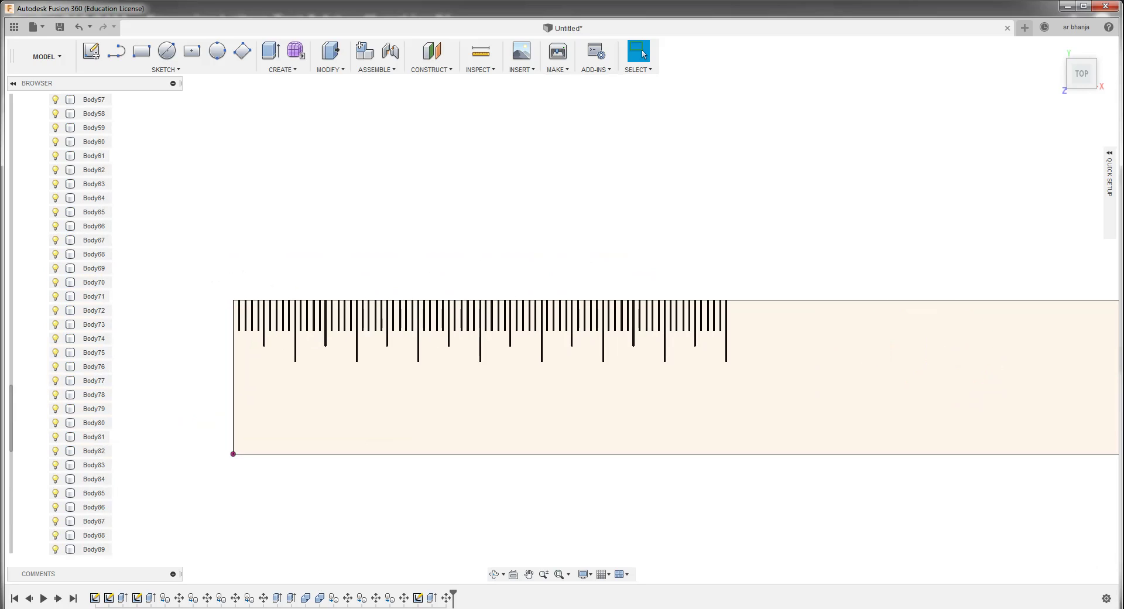
{"action": "scroll", "coordinate": [88, 254], "scroll_direction": "up", "scroll_amount": 2}
{"action": "scroll", "coordinate": [218, 297], "scroll_direction": "down", "scroll_amount": 3}
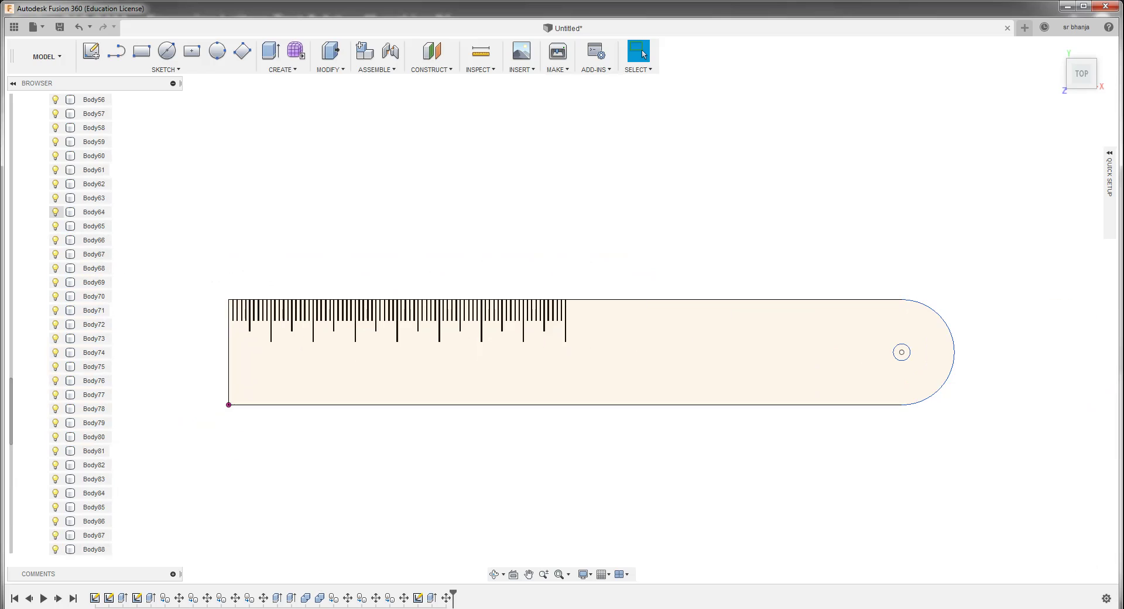
{"action": "scroll", "coordinate": [88, 197], "scroll_direction": "up", "scroll_amount": 2}
{"action": "scroll", "coordinate": [88, 322], "scroll_direction": "up", "scroll_amount": 2}
{"action": "scroll", "coordinate": [88, 322], "scroll_direction": "up", "scroll_amount": 2}
{"action": "scroll", "coordinate": [88, 322], "scroll_direction": "up", "scroll_amount": 4}
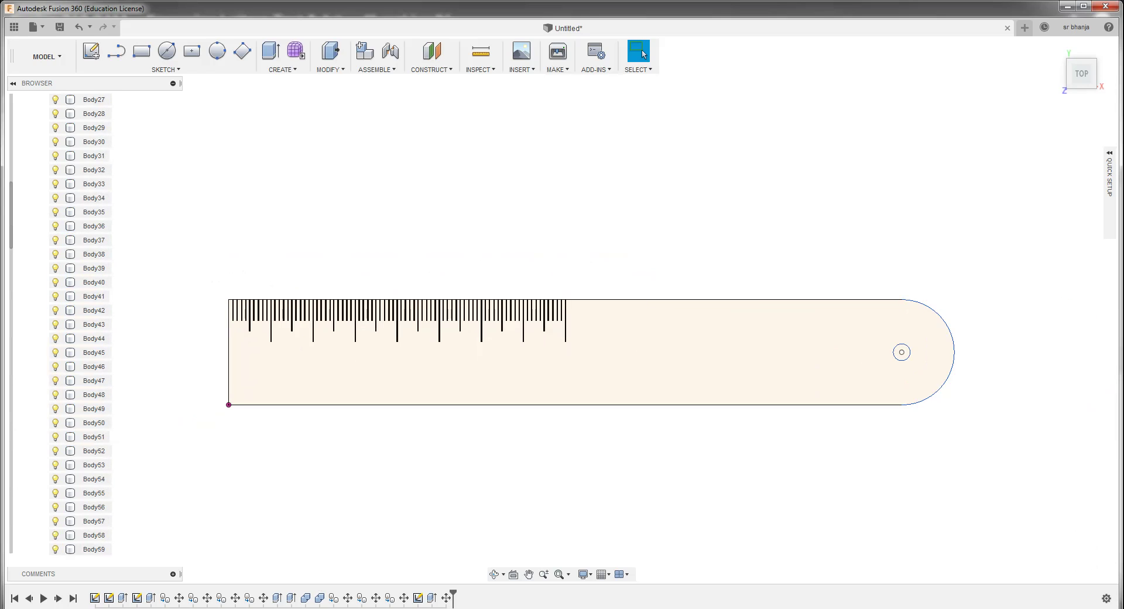
{"action": "scroll", "coordinate": [88, 322], "scroll_direction": "up", "scroll_amount": 2}
{"action": "scroll", "coordinate": [88, 322], "scroll_direction": "up", "scroll_amount": 2}
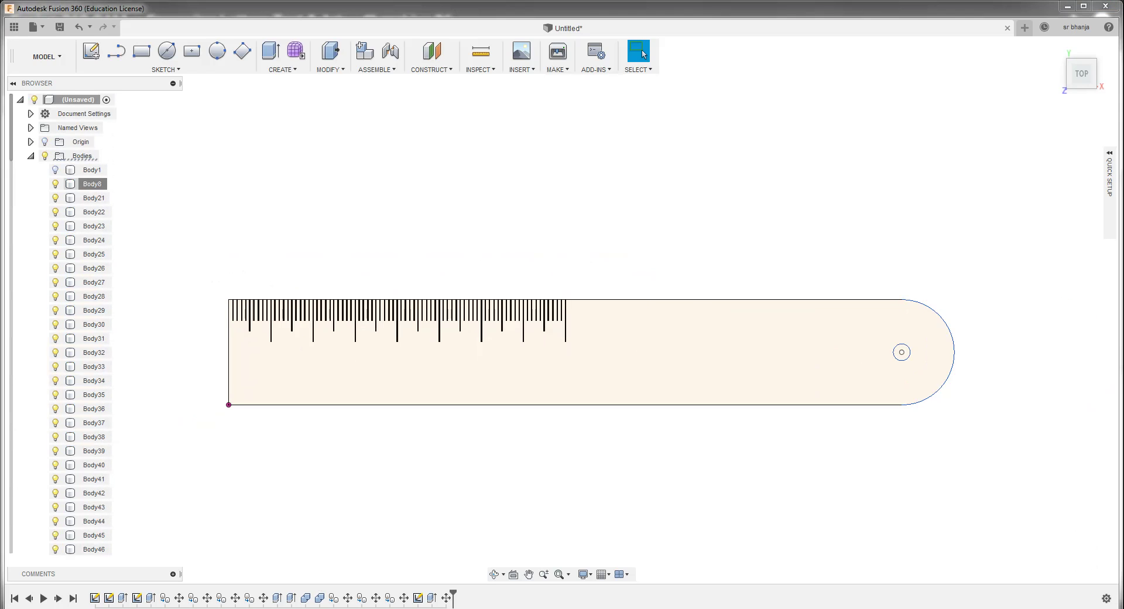
{"action": "left_click", "coordinate": [92, 183]}
{"action": "scroll", "coordinate": [92, 184], "scroll_direction": "down", "scroll_amount": 5}
{"action": "scroll", "coordinate": [92, 184], "scroll_direction": "down", "scroll_amount": 5}
{"action": "scroll", "coordinate": [88, 322], "scroll_direction": "down", "scroll_amount": 5}
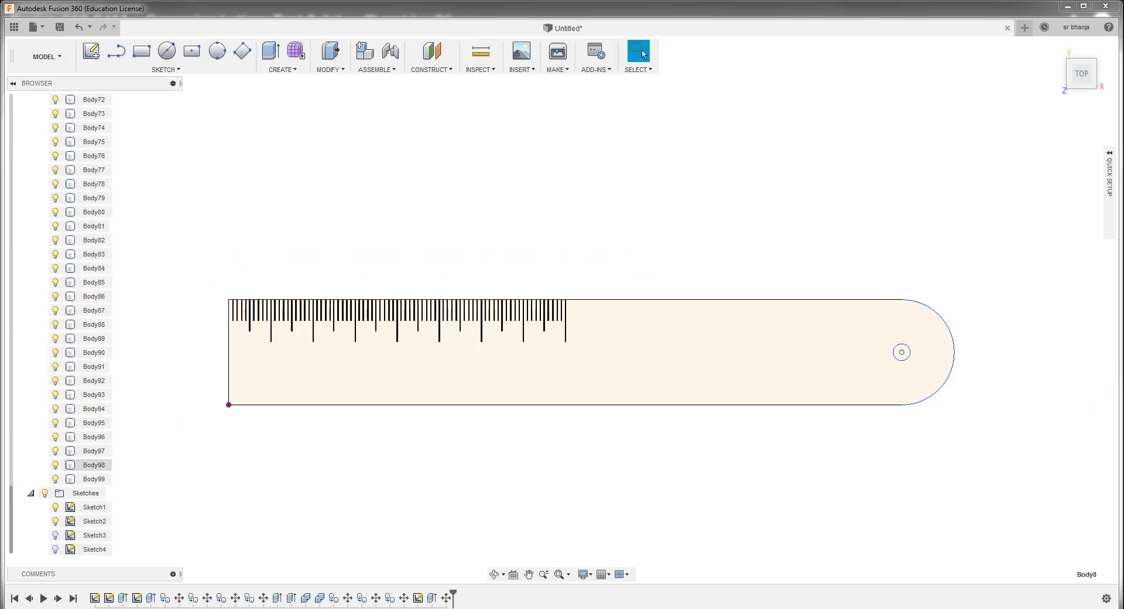
{"action": "left_click", "coordinate": [94, 465], "text": "shift"}
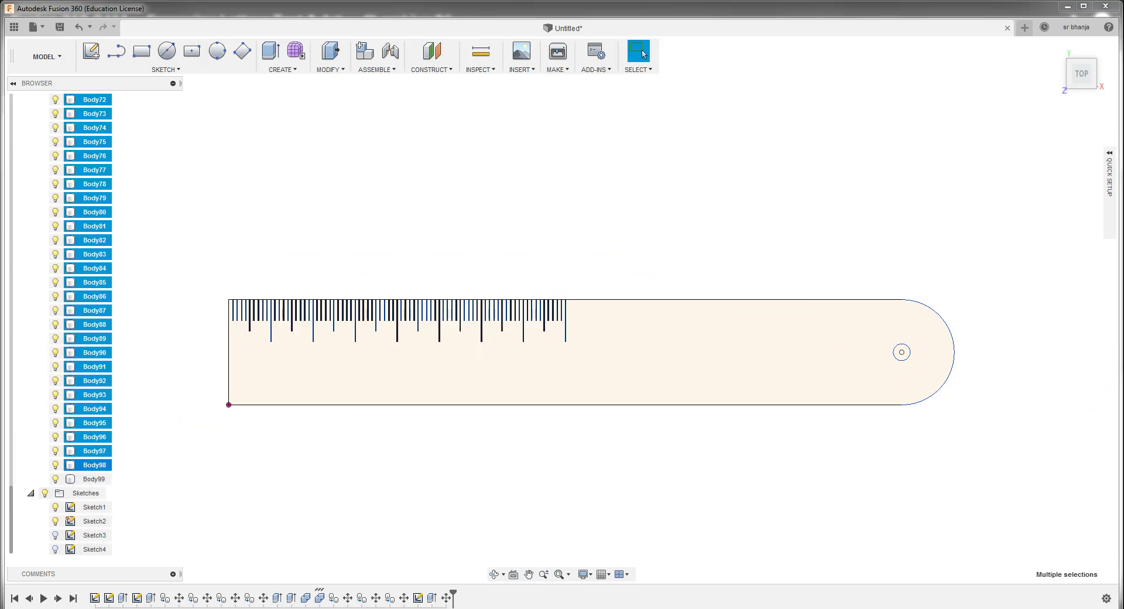
{"action": "right_click", "coordinate": [94, 465]}
{"action": "left_click", "coordinate": [125, 250]}
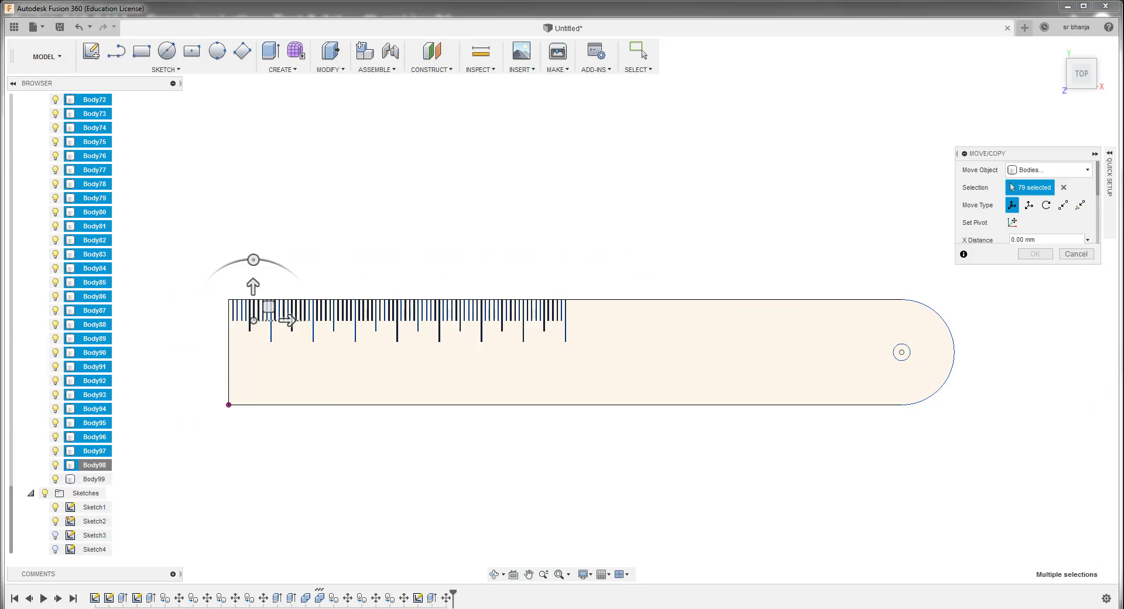
{"action": "left_click", "coordinate": [1076, 253]}
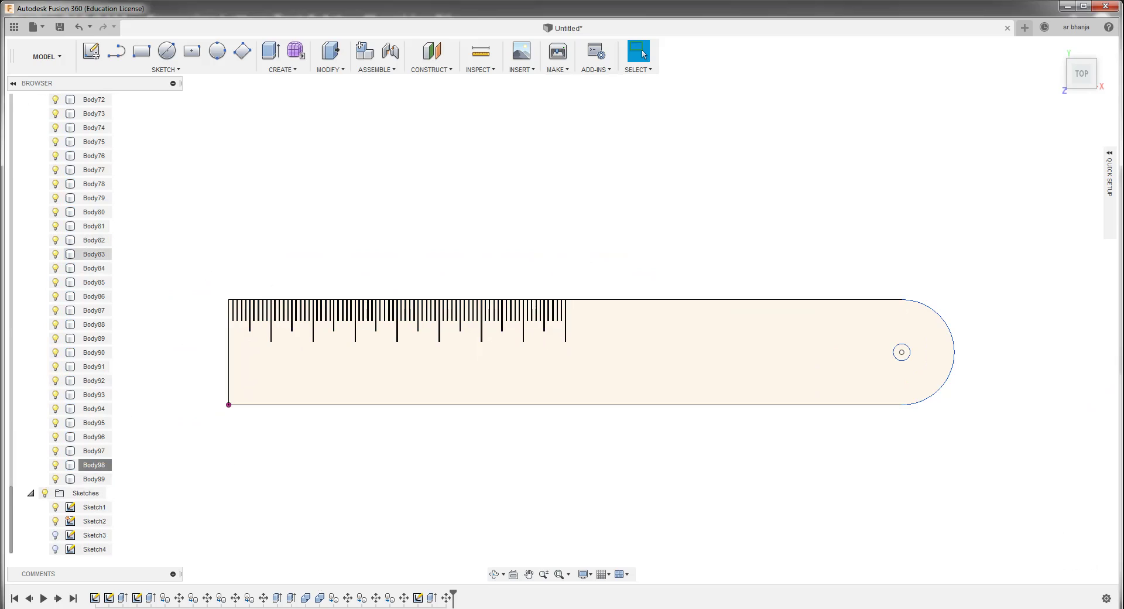
{"action": "scroll", "coordinate": [93, 322], "scroll_direction": "up", "scroll_amount": 3}
{"action": "scroll", "coordinate": [93, 322], "scroll_direction": "up", "scroll_amount": 3}
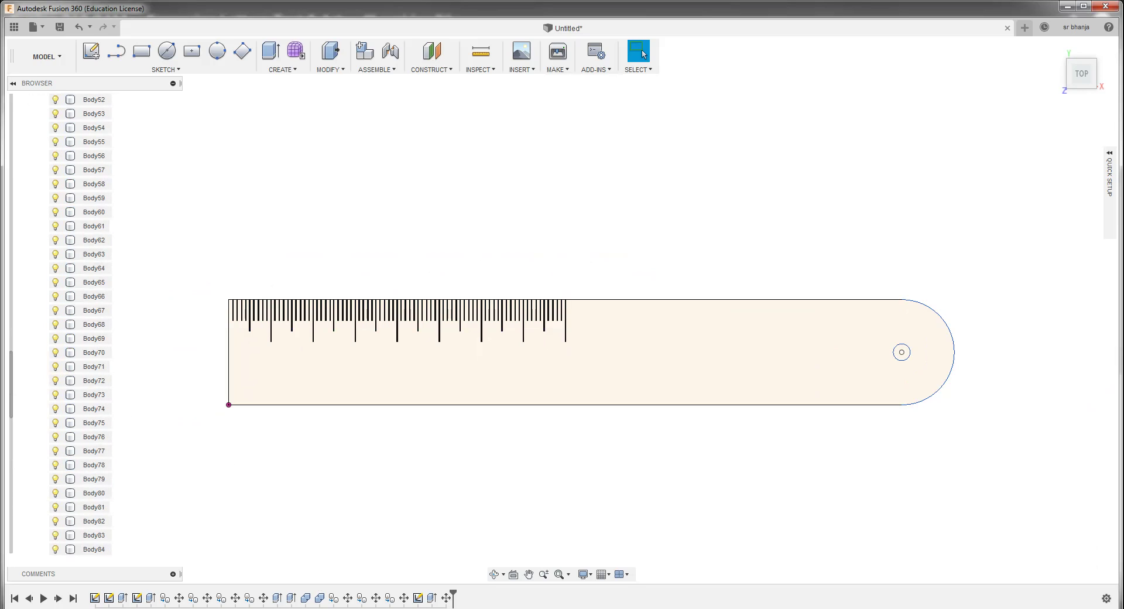
{"action": "scroll", "coordinate": [93, 322], "scroll_direction": "up", "scroll_amount": 3}
{"action": "scroll", "coordinate": [94, 322], "scroll_direction": "up", "scroll_amount": 4}
{"action": "scroll", "coordinate": [94, 322], "scroll_direction": "up", "scroll_amount": 3}
{"action": "scroll", "coordinate": [94, 322], "scroll_direction": "up", "scroll_amount": 3}
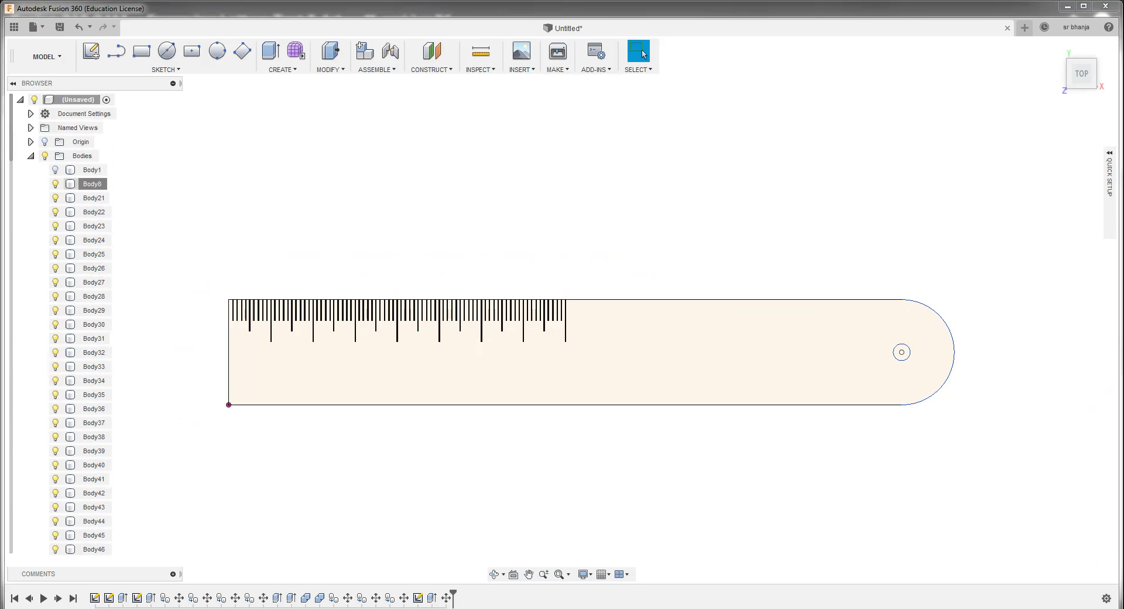
Select all tick bodies from Body8 through Body98 in the browser
{"action": "left_click", "coordinate": [92, 184]}
{"action": "right_click", "coordinate": [96, 185]}
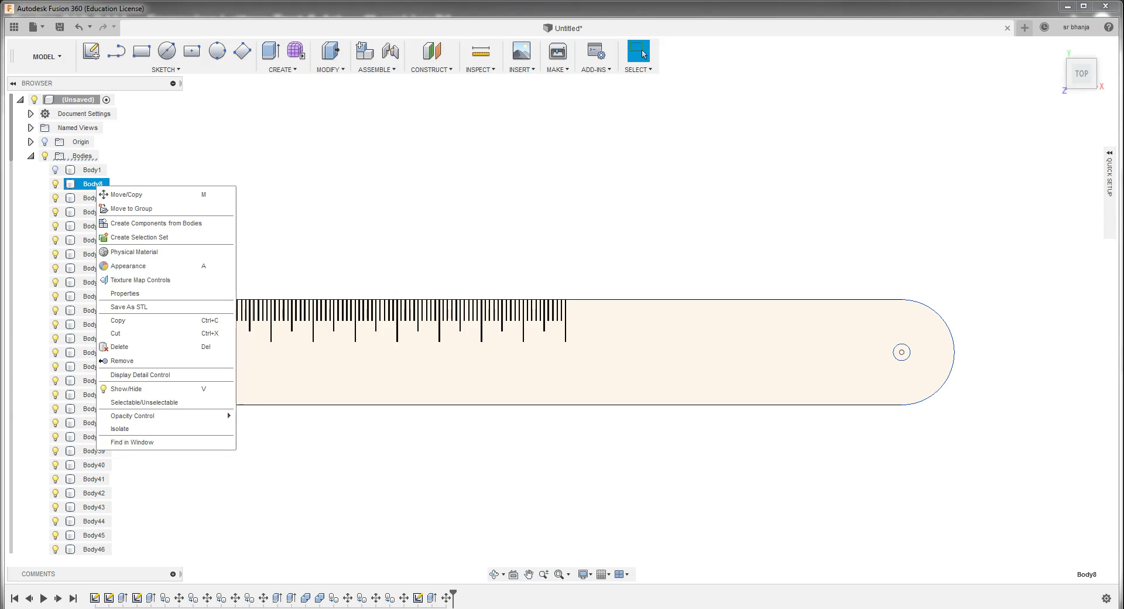
{"action": "key", "text": "Escape"}
{"action": "left_click", "coordinate": [92, 184]}
{"action": "scroll", "coordinate": [94, 322], "scroll_direction": "down", "scroll_amount": 10}
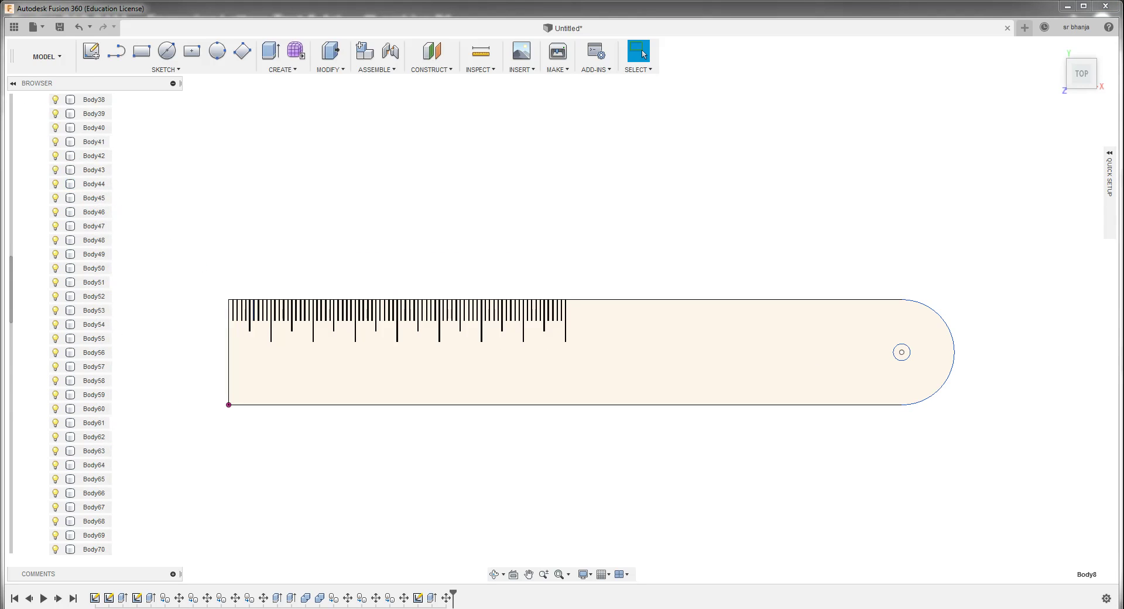
{"action": "scroll", "coordinate": [94, 322], "scroll_direction": "down", "scroll_amount": 10}
{"action": "scroll", "coordinate": [94, 322], "scroll_direction": "down", "scroll_amount": 5}
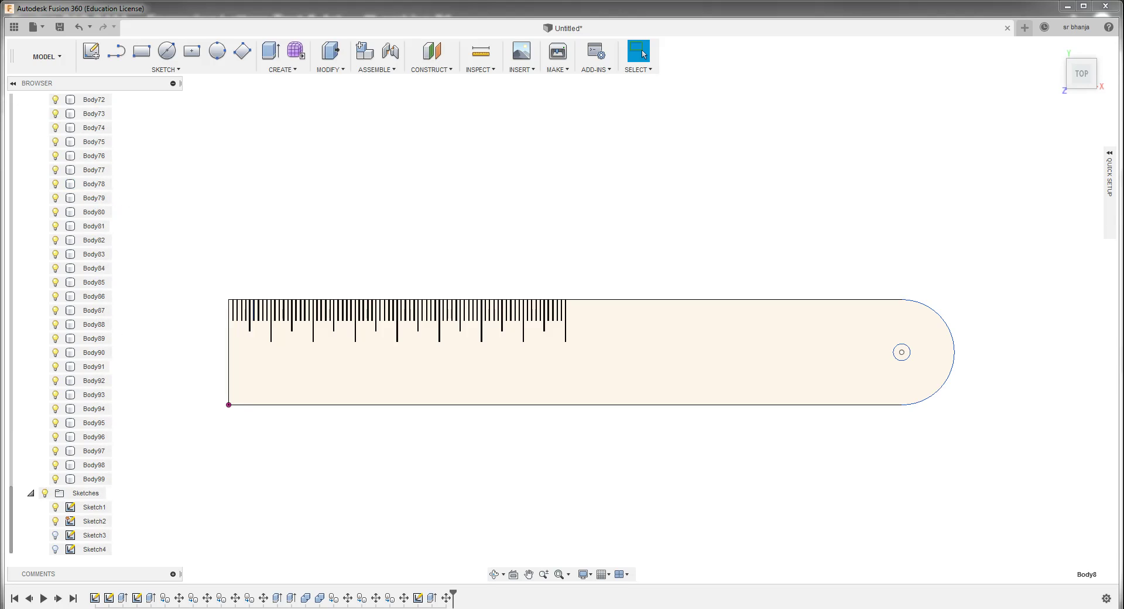
{"action": "left_click", "coordinate": [94, 465], "text": "shift"}
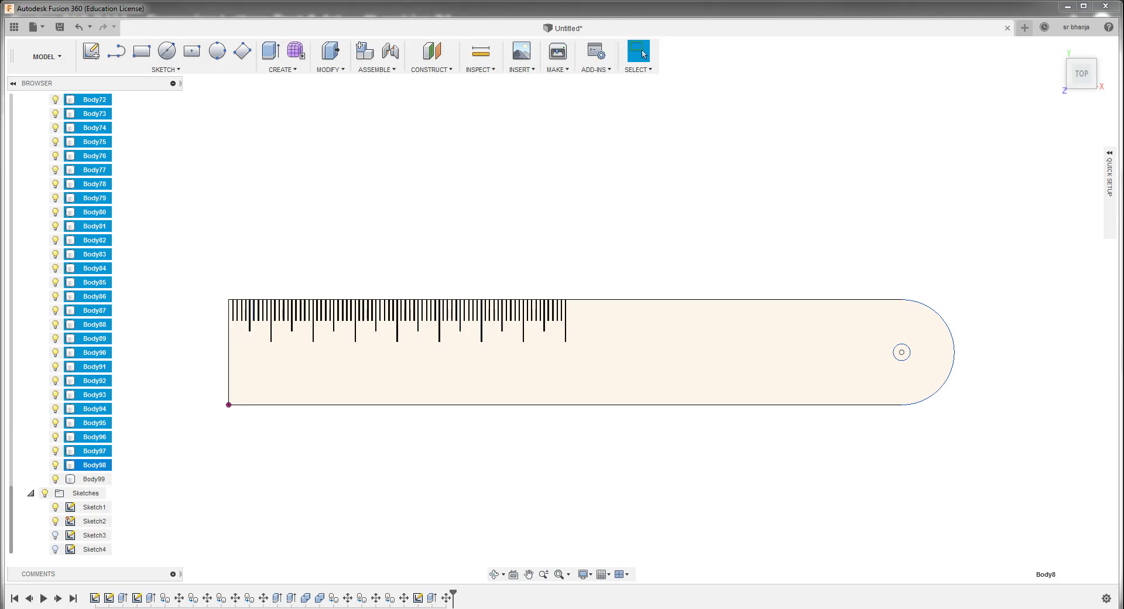
{"action": "right_click", "coordinate": [94, 465]}
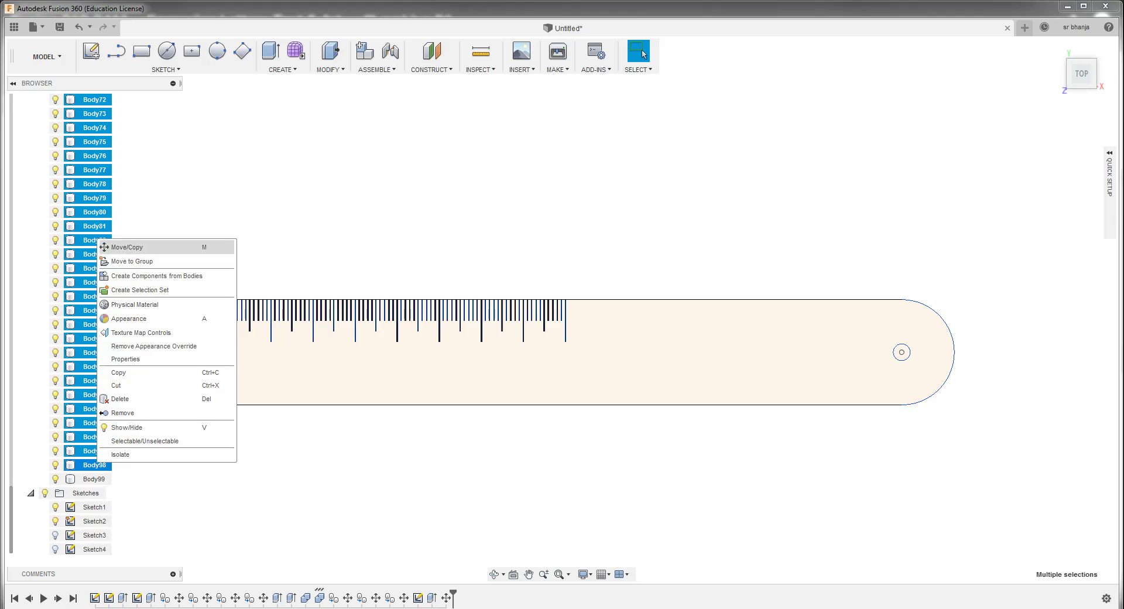
Copy the selected ticks 80 mm along X toward the rounded end
{"action": "left_click", "coordinate": [126, 247]}
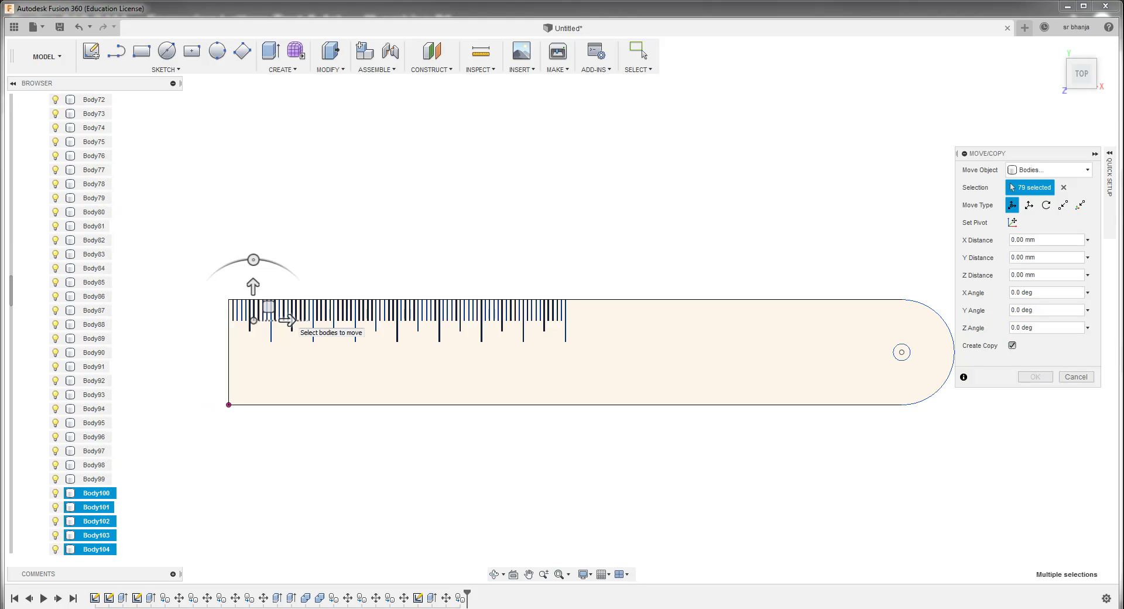
{"action": "left_click_drag", "start_coordinate": [288, 320], "coordinate": [624, 319]}
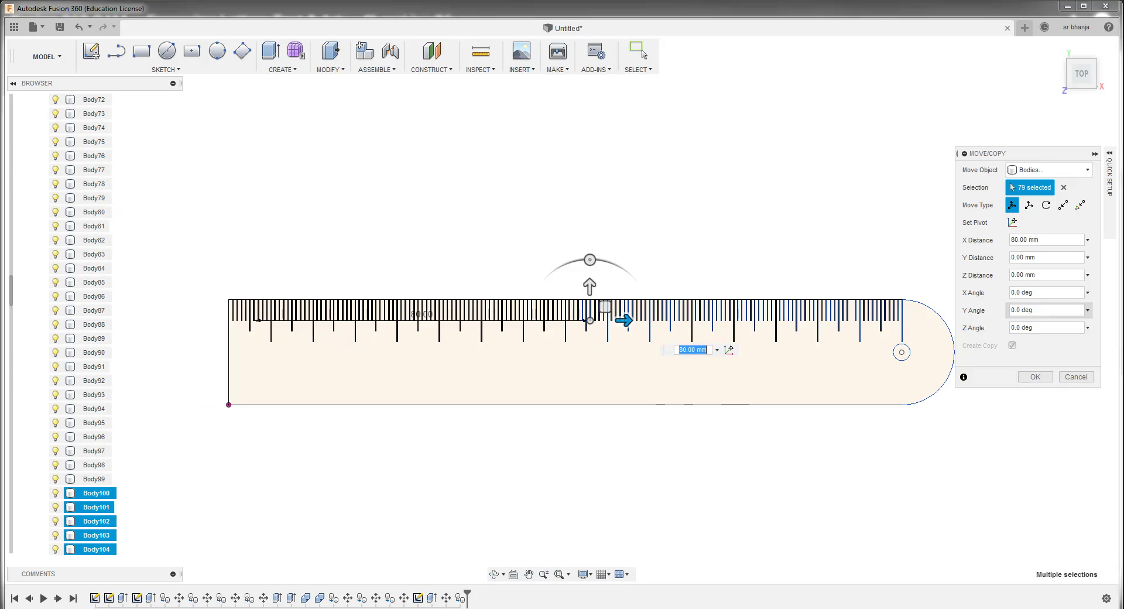
{"action": "scroll", "coordinate": [924, 304], "scroll_direction": "up", "scroll_amount": 2}
{"action": "scroll", "coordinate": [924, 304], "scroll_direction": "up", "scroll_amount": 1}
{"action": "scroll", "coordinate": [825, 299], "scroll_direction": "up", "scroll_amount": 1}
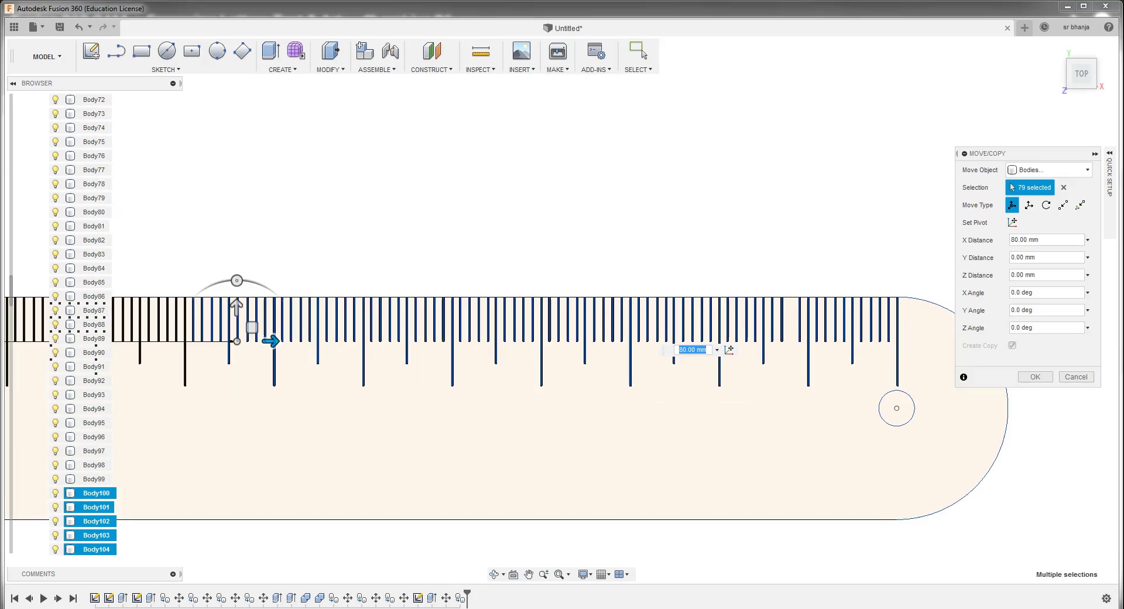
{"action": "scroll", "coordinate": [826, 299], "scroll_direction": "up", "scroll_amount": 2}
{"action": "scroll", "coordinate": [819, 300], "scroll_direction": "up", "scroll_amount": 2}
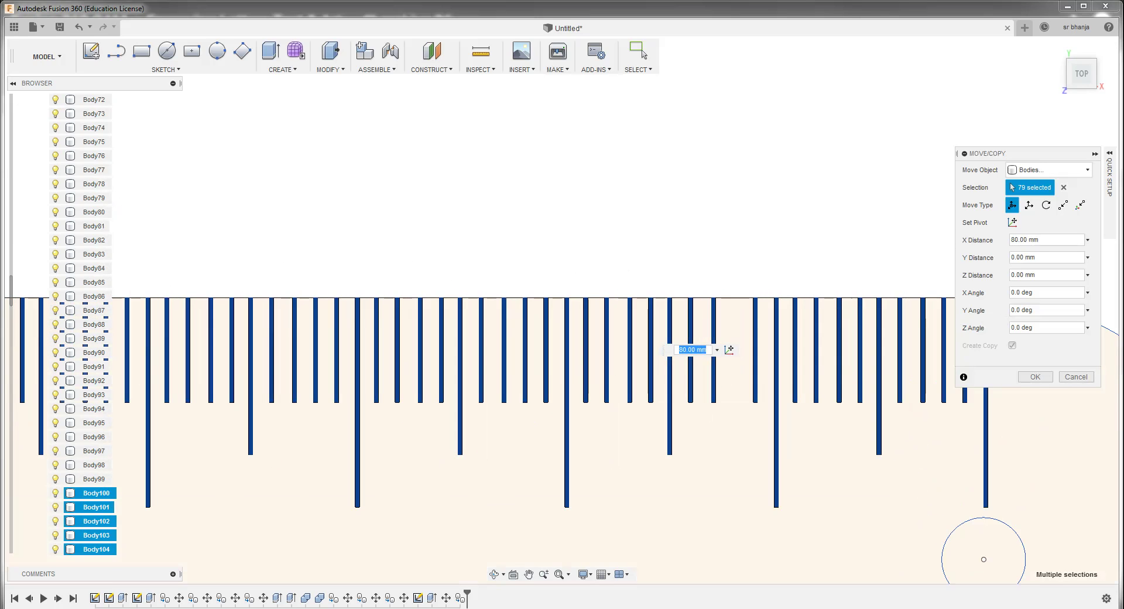
{"action": "scroll", "coordinate": [711, 310], "scroll_direction": "down", "scroll_amount": 2}
{"action": "scroll", "coordinate": [711, 310], "scroll_direction": "down", "scroll_amount": 2}
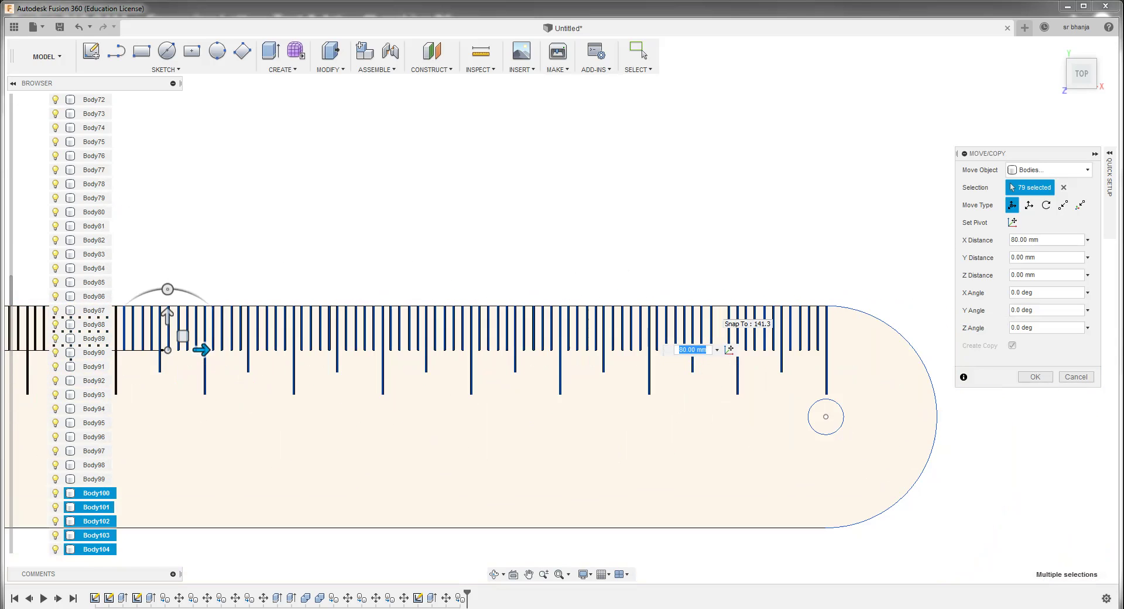
{"action": "scroll", "coordinate": [711, 310], "scroll_direction": "down", "scroll_amount": 1}
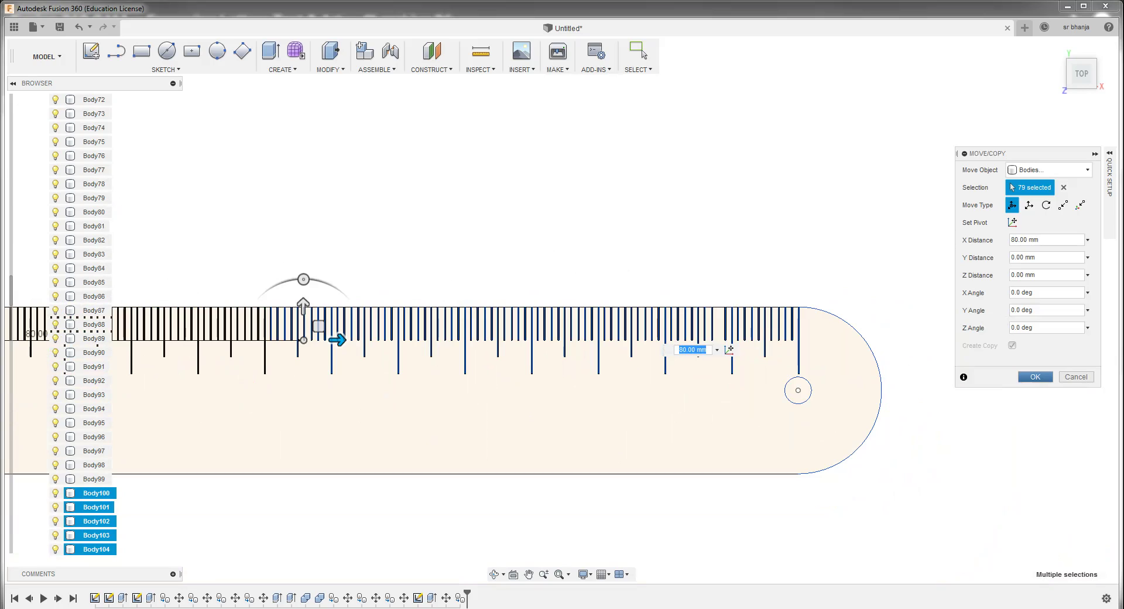
{"action": "key", "text": "Return"}
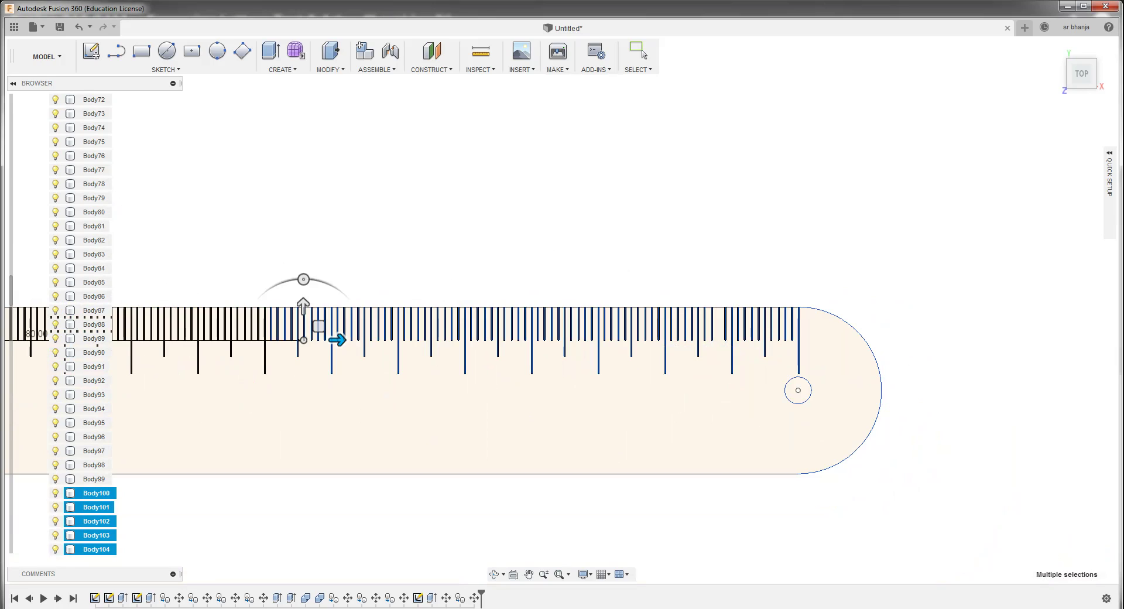
{"action": "left_click", "coordinate": [641, 53]}
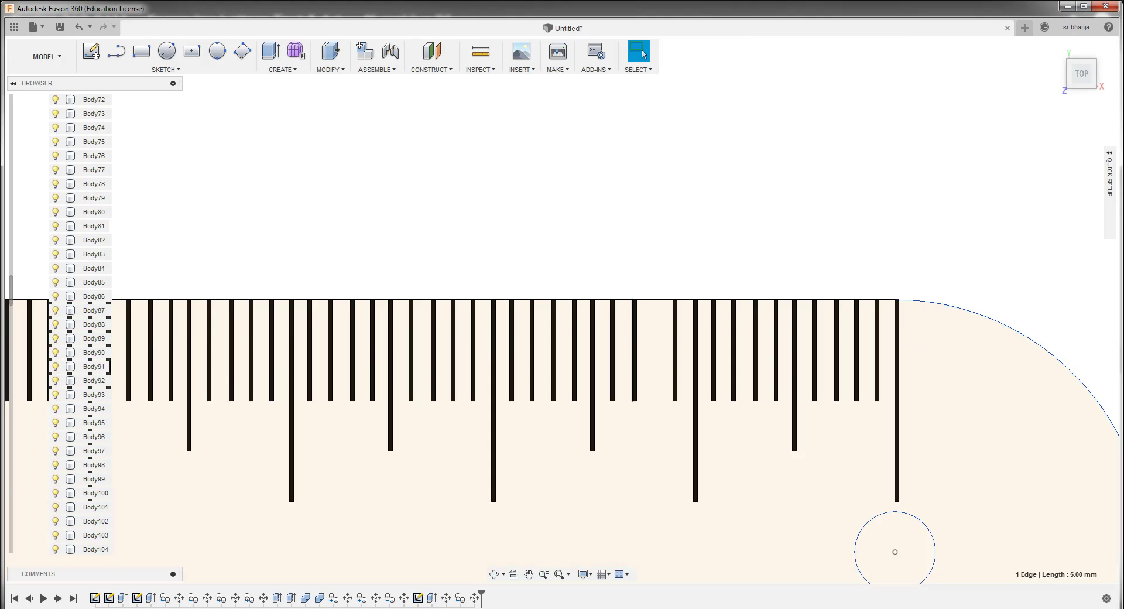
Copy Body150 1 mm to the right along X to fill the gap
{"action": "scroll", "coordinate": [87, 322], "scroll_direction": "down", "scroll_amount": 8}
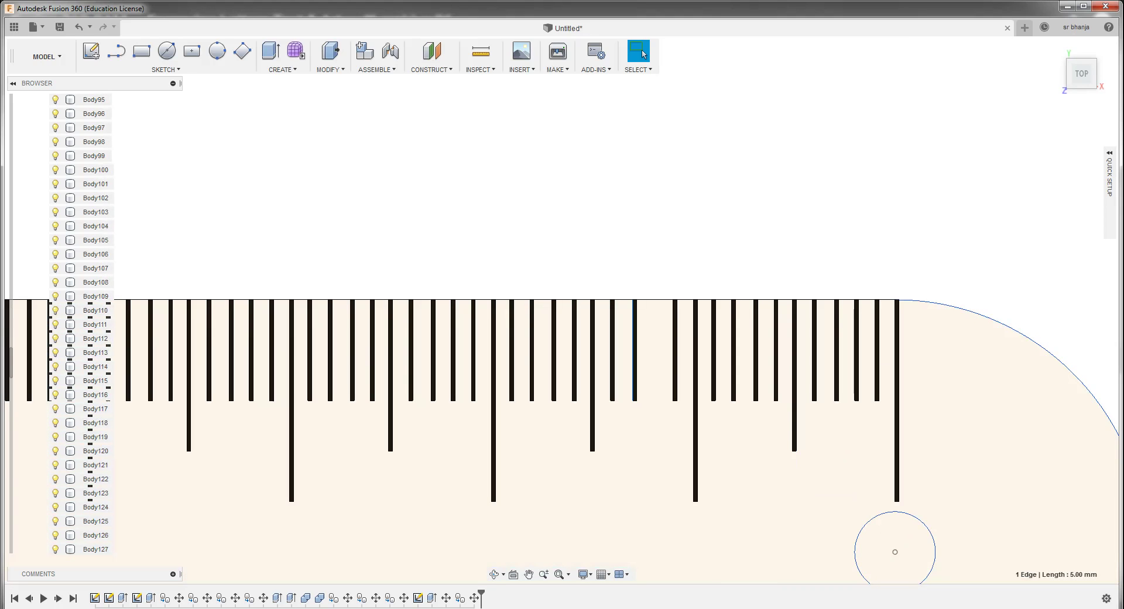
{"action": "scroll", "coordinate": [88, 410], "scroll_direction": "down", "scroll_amount": 9}
{"action": "left_click", "coordinate": [96, 506]}
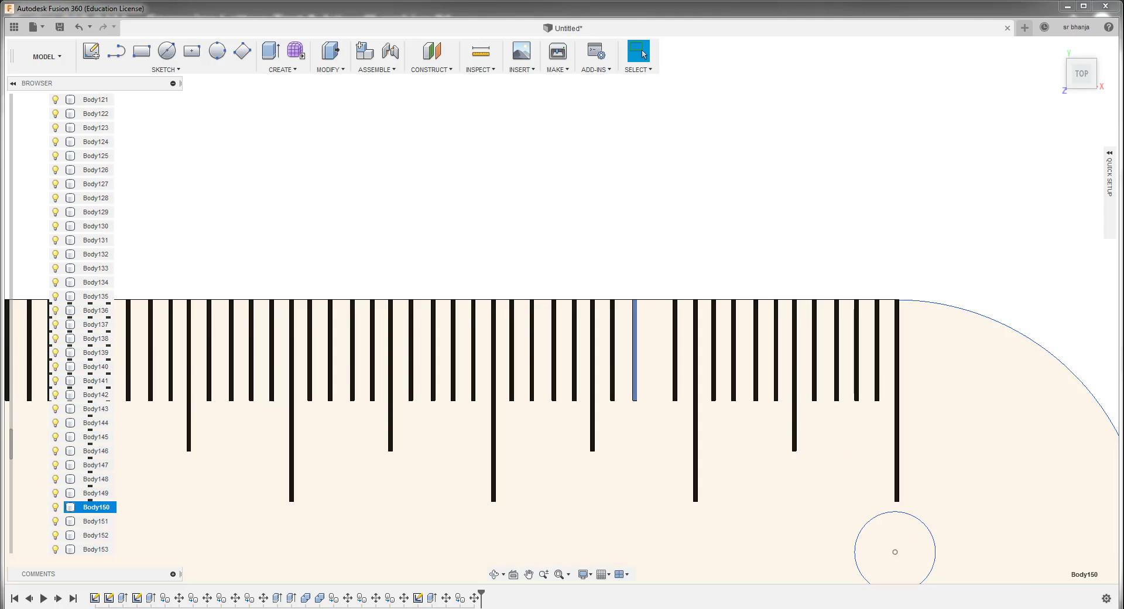
{"action": "right_click", "coordinate": [96, 507]}
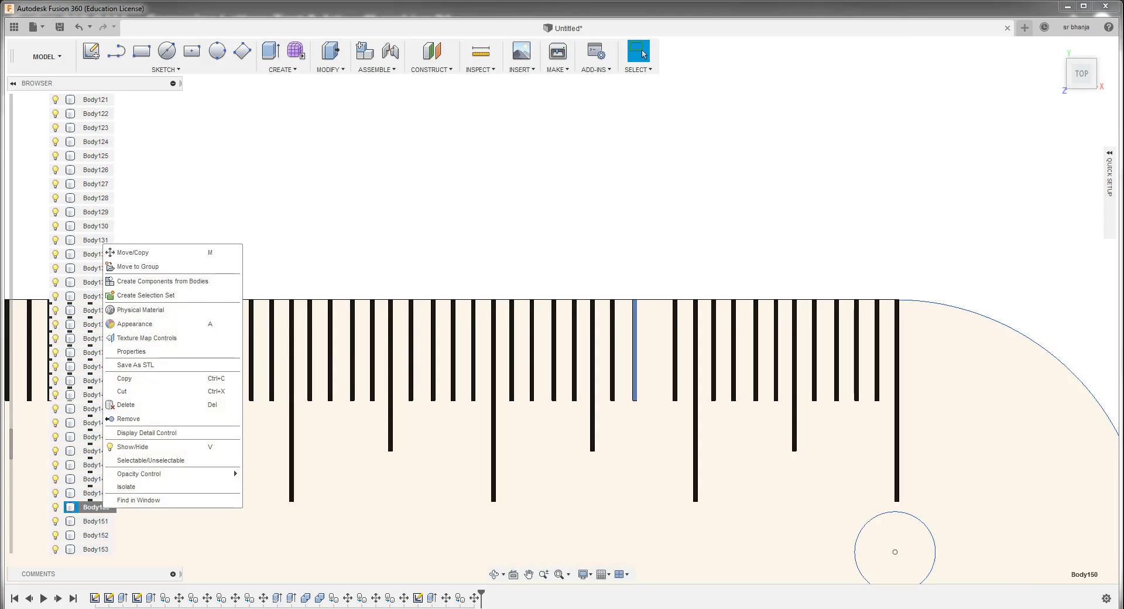
{"action": "key", "text": "Escape"}
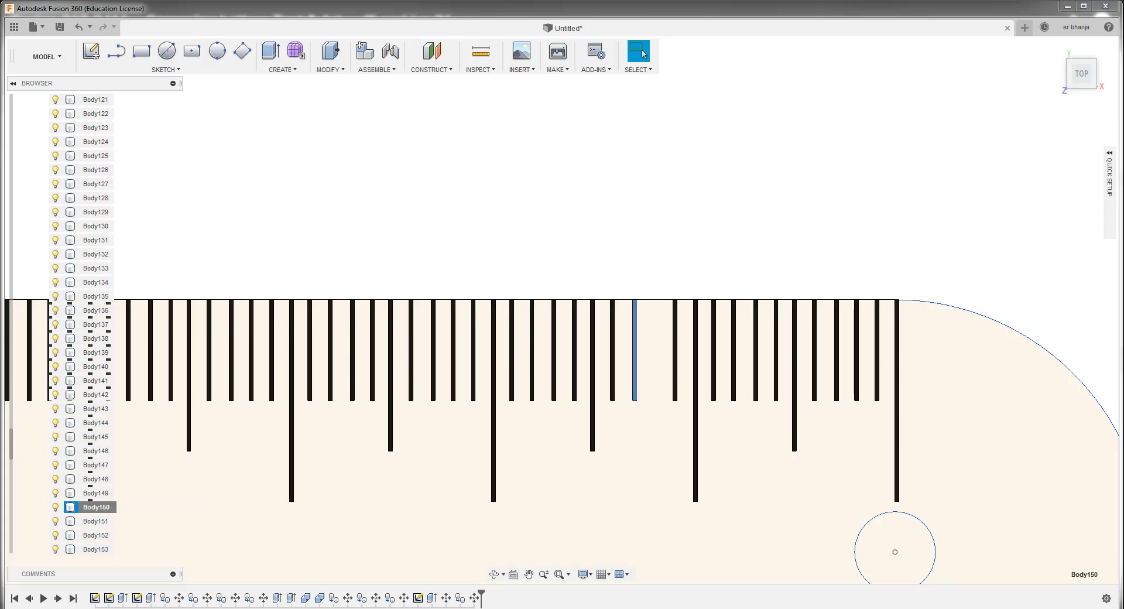
{"action": "right_click", "coordinate": [93, 506]}
{"action": "left_click", "coordinate": [129, 250]}
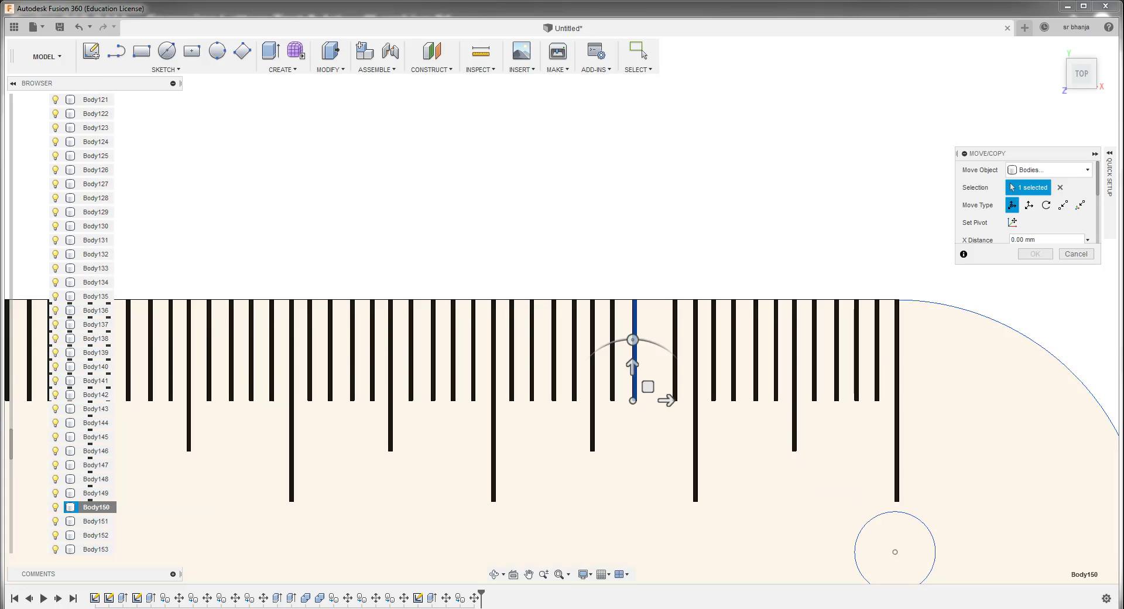
{"action": "left_click", "coordinate": [1076, 253]}
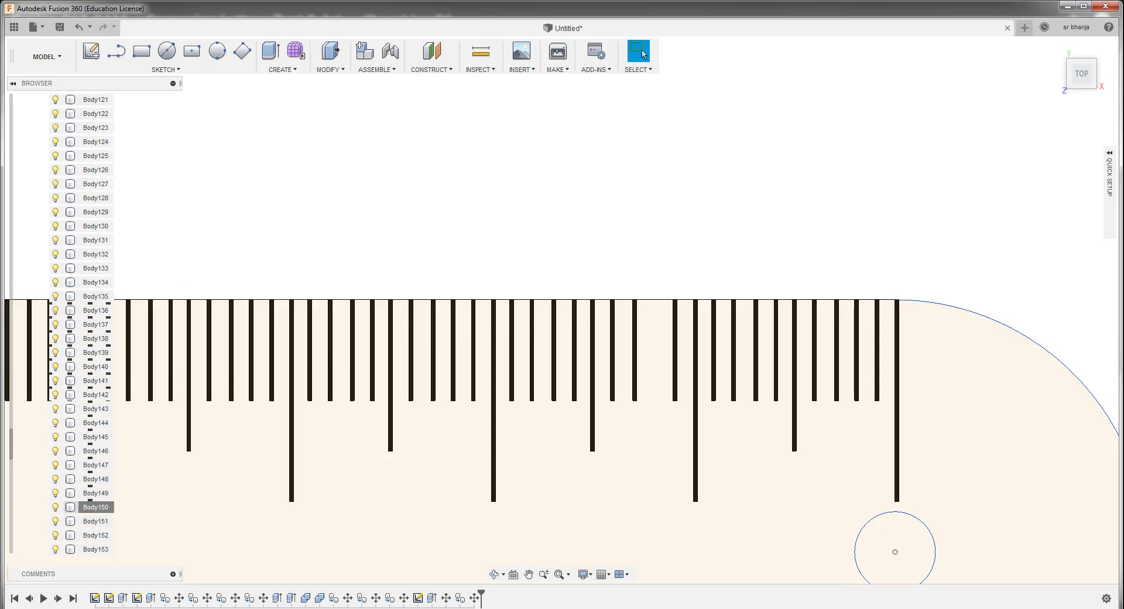
{"action": "right_click", "coordinate": [93, 506]}
{"action": "left_click", "coordinate": [111, 373]}
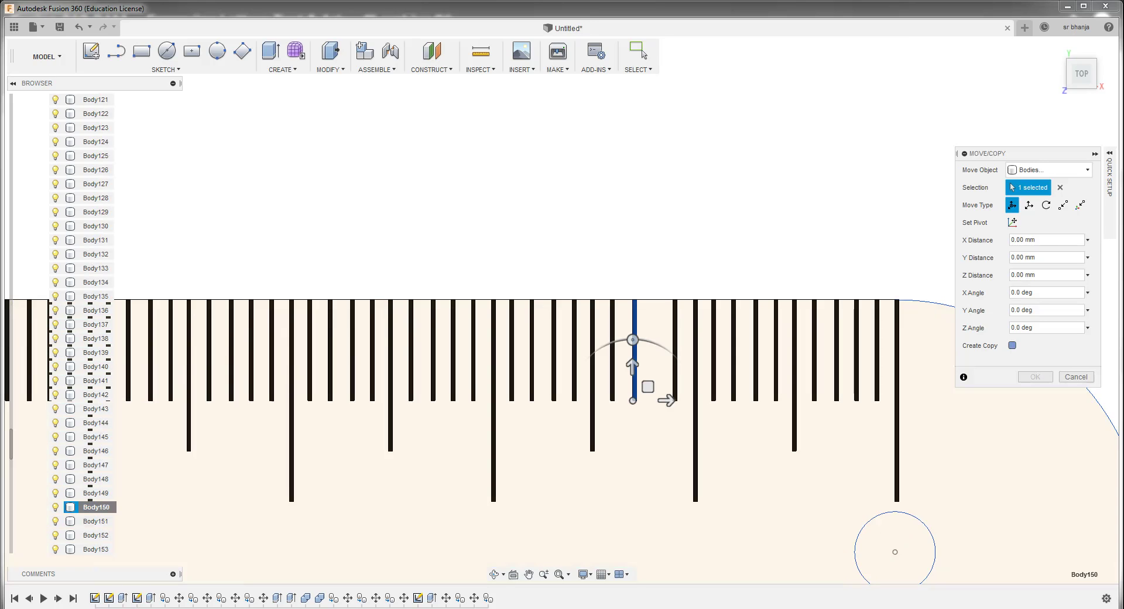
{"action": "left_click", "coordinate": [1012, 345]}
{"action": "left_click_drag", "start_coordinate": [666, 401], "coordinate": [688, 400]}
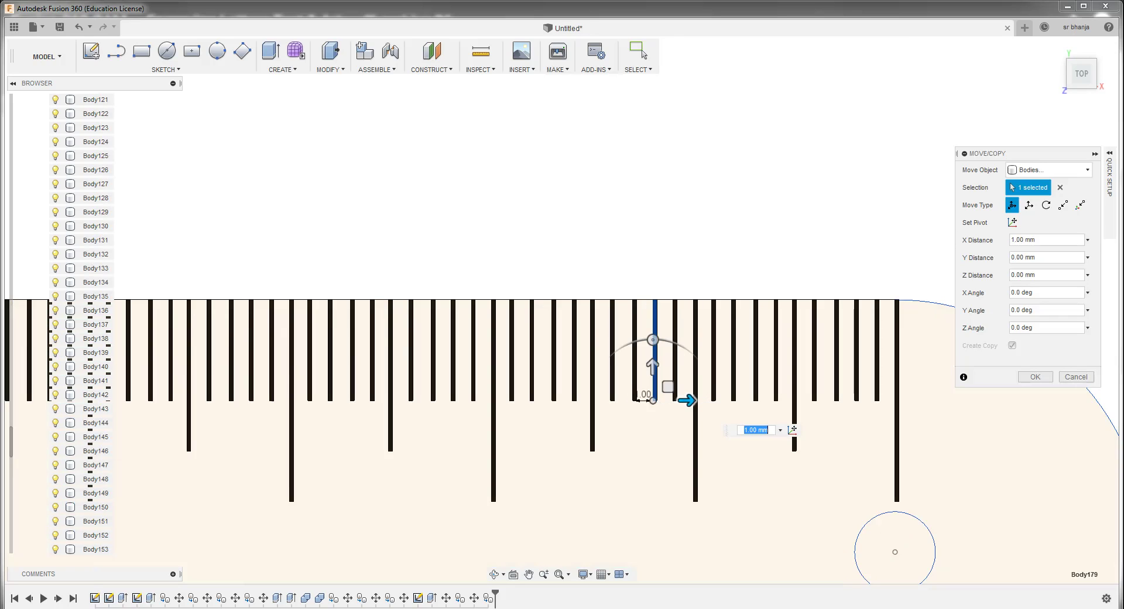
{"action": "key", "text": "Return"}
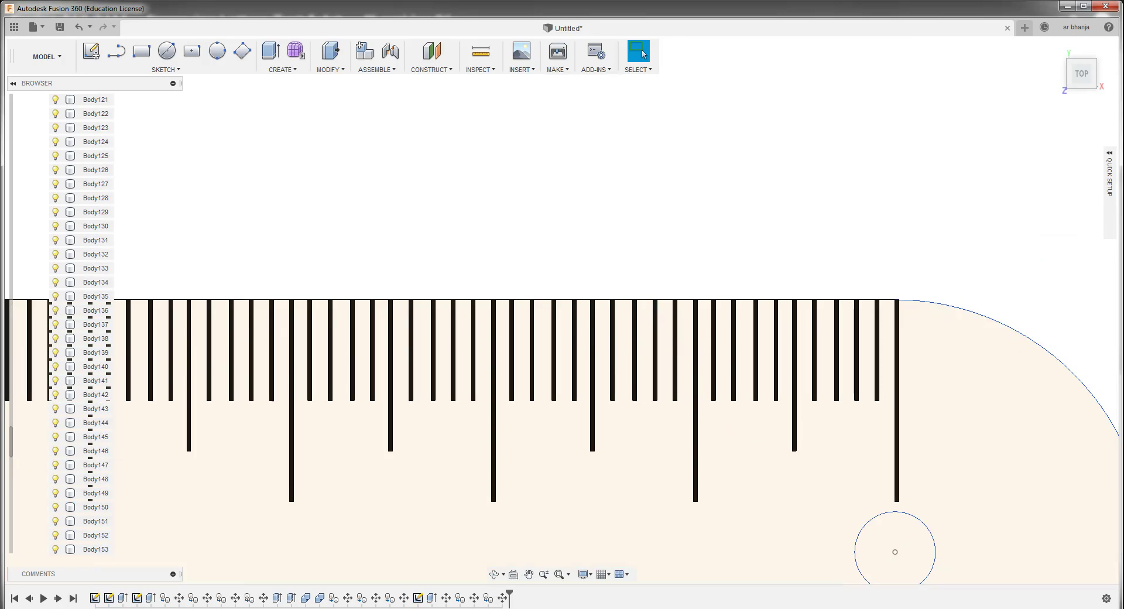
Hide the ruler's base body Body1
{"action": "scroll", "coordinate": [808, 275], "scroll_direction": "down", "scroll_amount": 5}
{"action": "scroll", "coordinate": [807, 275], "scroll_direction": "down", "scroll_amount": 3}
{"action": "scroll", "coordinate": [807, 275], "scroll_direction": "down", "scroll_amount": 2}
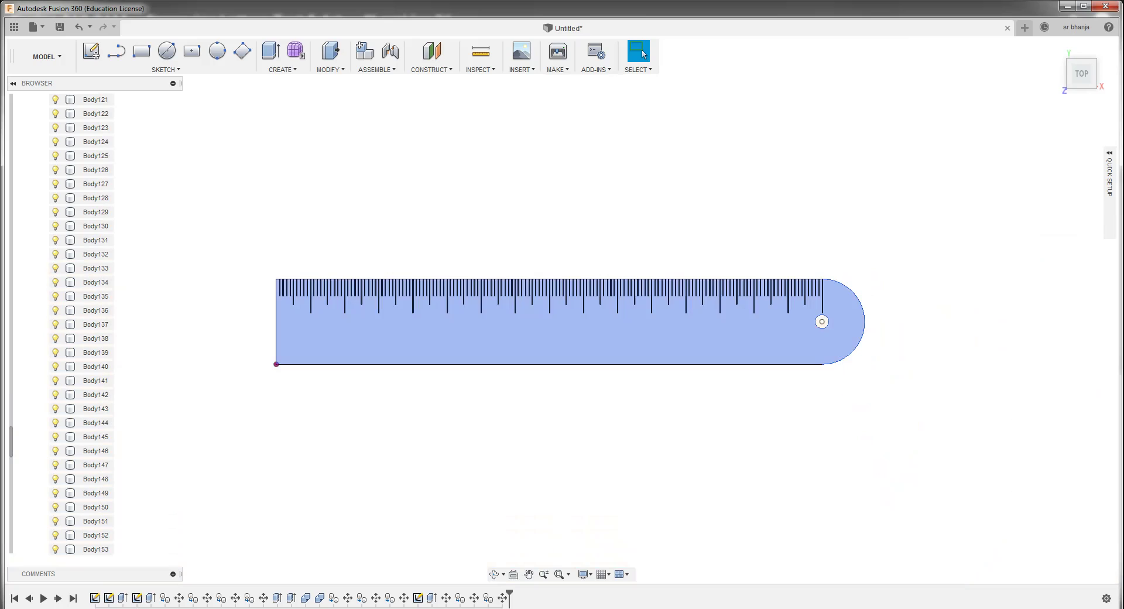
{"action": "scroll", "coordinate": [154, 291], "scroll_direction": "up", "scroll_amount": 3}
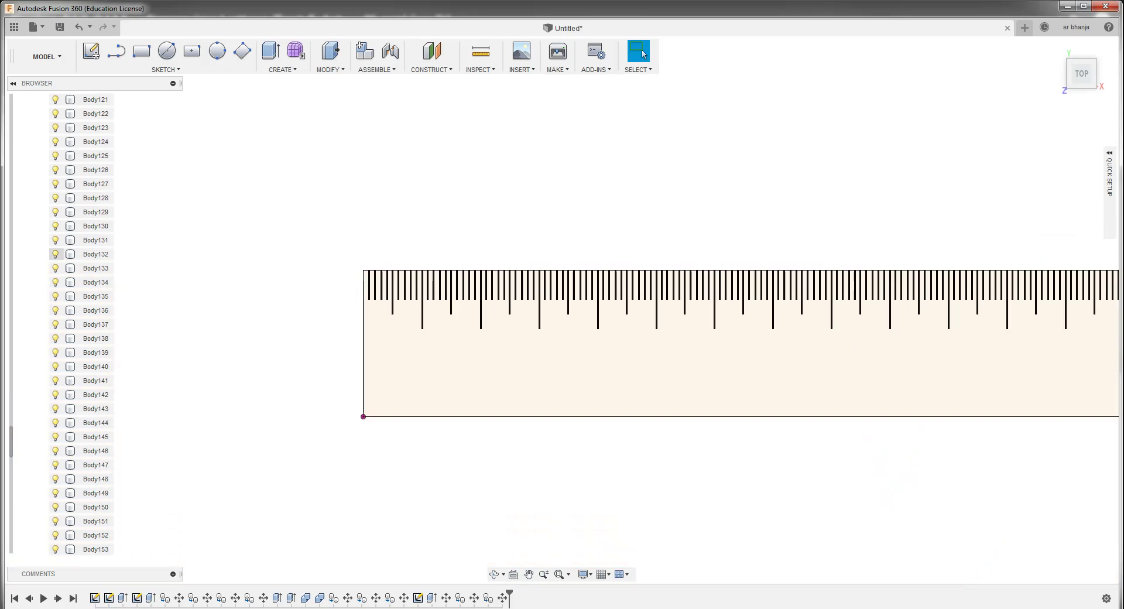
{"action": "scroll", "coordinate": [87, 296], "scroll_direction": "down", "scroll_amount": 2}
{"action": "scroll", "coordinate": [88, 338], "scroll_direction": "down", "scroll_amount": 2}
{"action": "scroll", "coordinate": [88, 421], "scroll_direction": "down", "scroll_amount": 3}
{"action": "scroll", "coordinate": [88, 479], "scroll_direction": "down", "scroll_amount": 4}
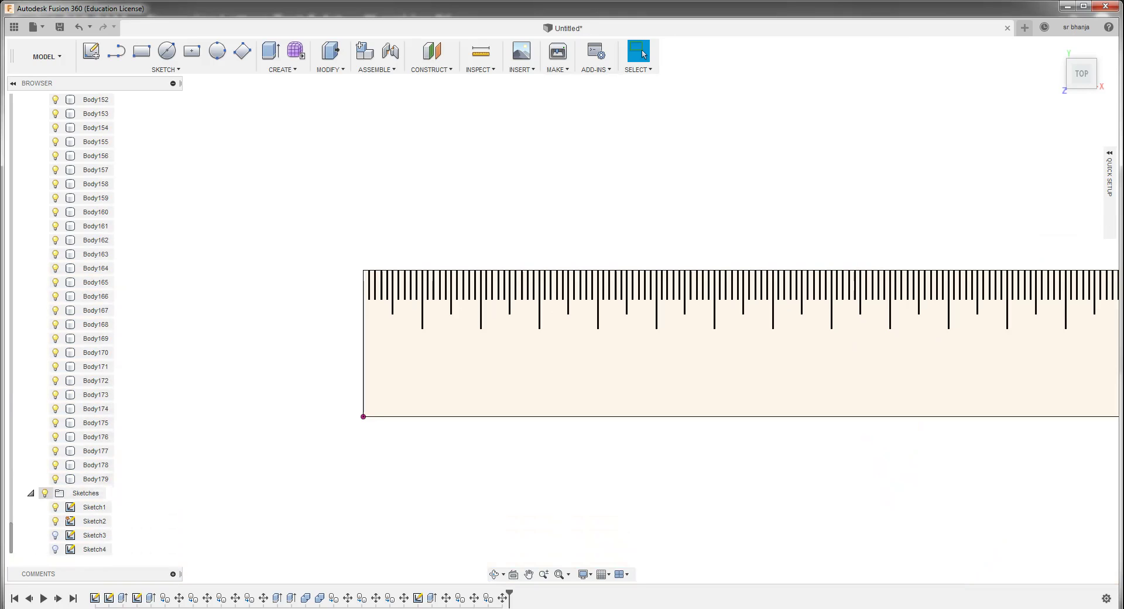
{"action": "left_click", "coordinate": [56, 479]}
Show Body1 again, select and clear it, and open the SKETCH menu
{"action": "scroll", "coordinate": [88, 410], "scroll_direction": "up", "scroll_amount": 1}
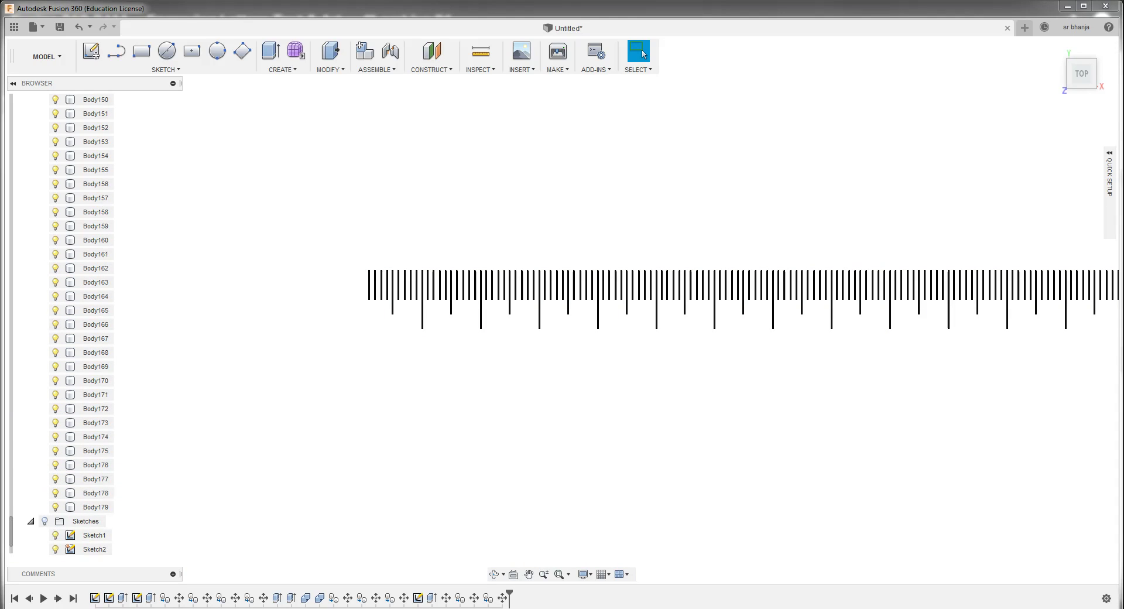
{"action": "scroll", "coordinate": [88, 322], "scroll_direction": "up", "scroll_amount": 4}
{"action": "scroll", "coordinate": [87, 322], "scroll_direction": "up", "scroll_amount": 12}
{"action": "scroll", "coordinate": [88, 322], "scroll_direction": "up", "scroll_amount": 6}
{"action": "scroll", "coordinate": [88, 322], "scroll_direction": "up", "scroll_amount": 11}
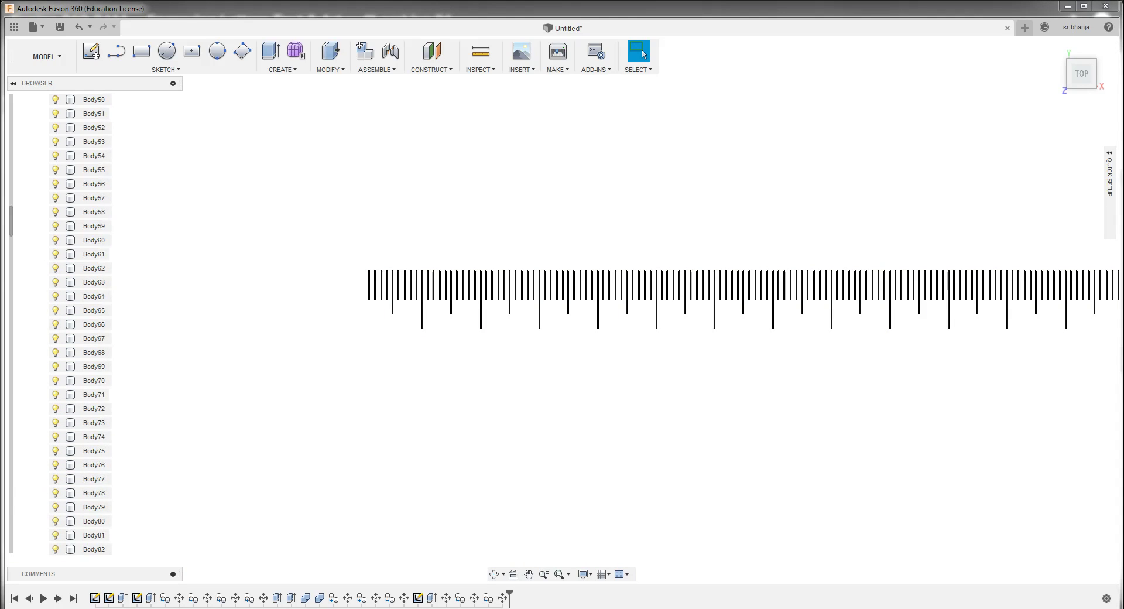
{"action": "scroll", "coordinate": [87, 322], "scroll_direction": "up", "scroll_amount": 12}
{"action": "scroll", "coordinate": [88, 322], "scroll_direction": "up", "scroll_amount": 5}
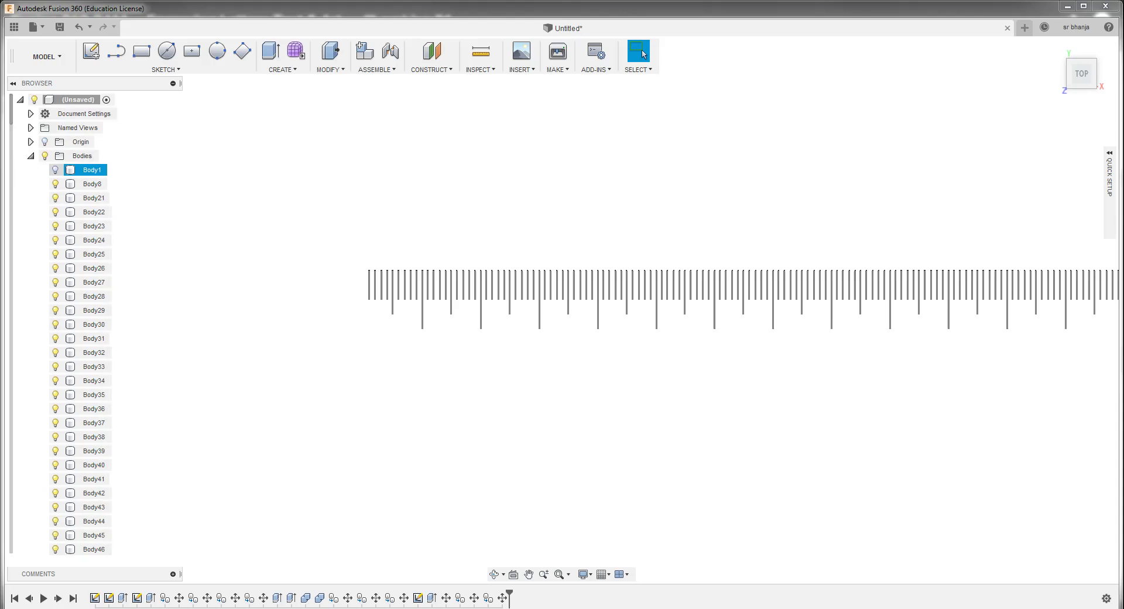
{"action": "left_click", "coordinate": [56, 170]}
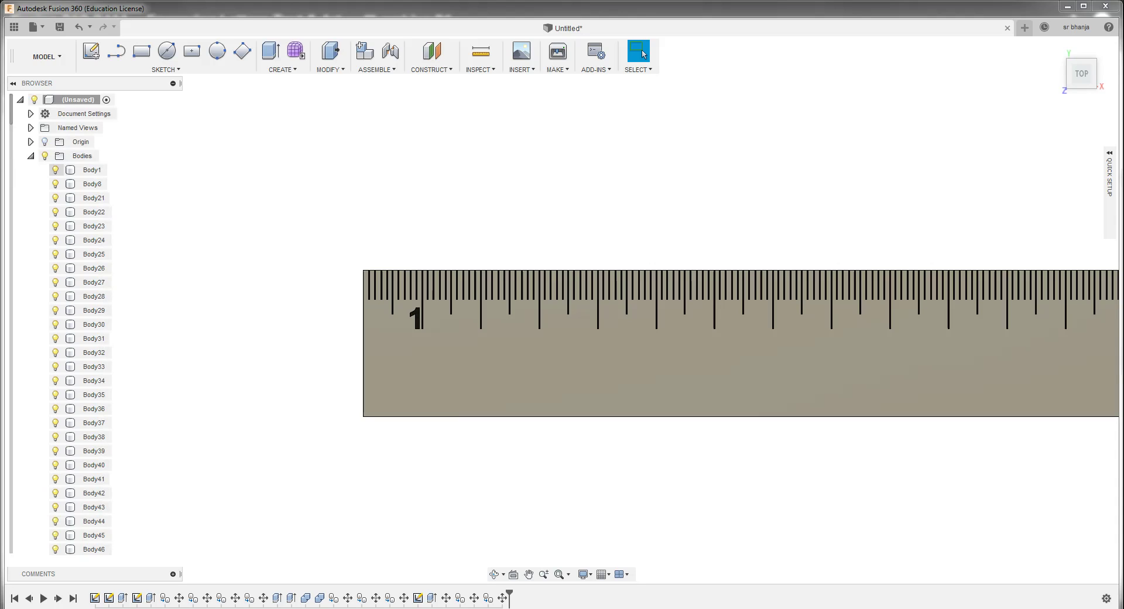
{"action": "left_click", "coordinate": [92, 170]}
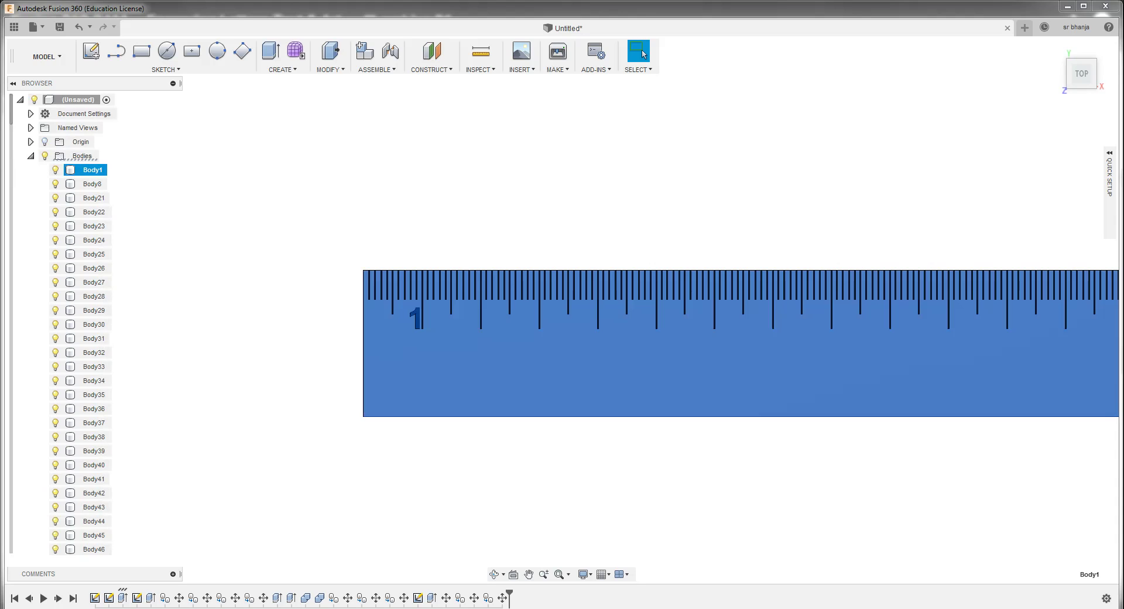
{"action": "key", "text": "Escape"}
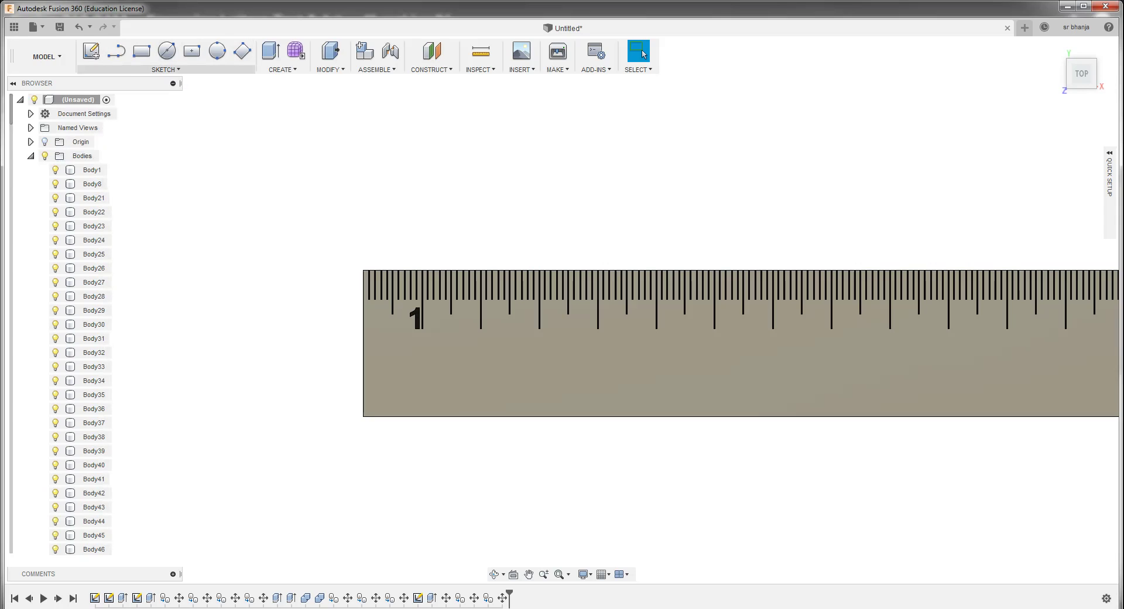
{"action": "left_click", "coordinate": [166, 69]}
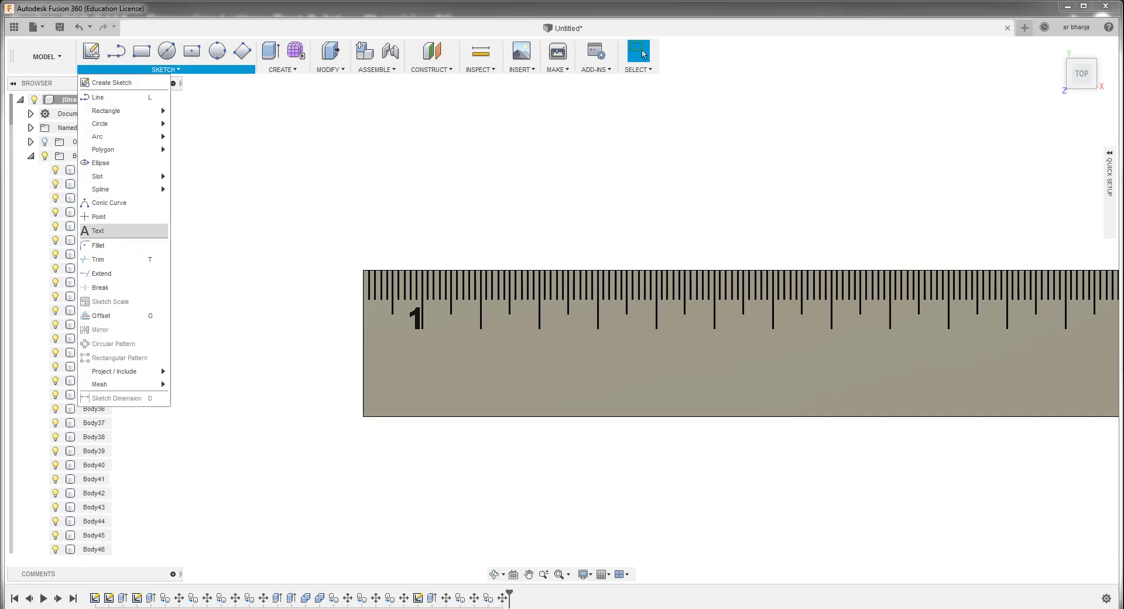
Add bold 5 mm sketch text '2' on the ruler face below the second long tick
{"action": "left_click", "coordinate": [97, 230]}
{"action": "left_click", "coordinate": [397, 383]}
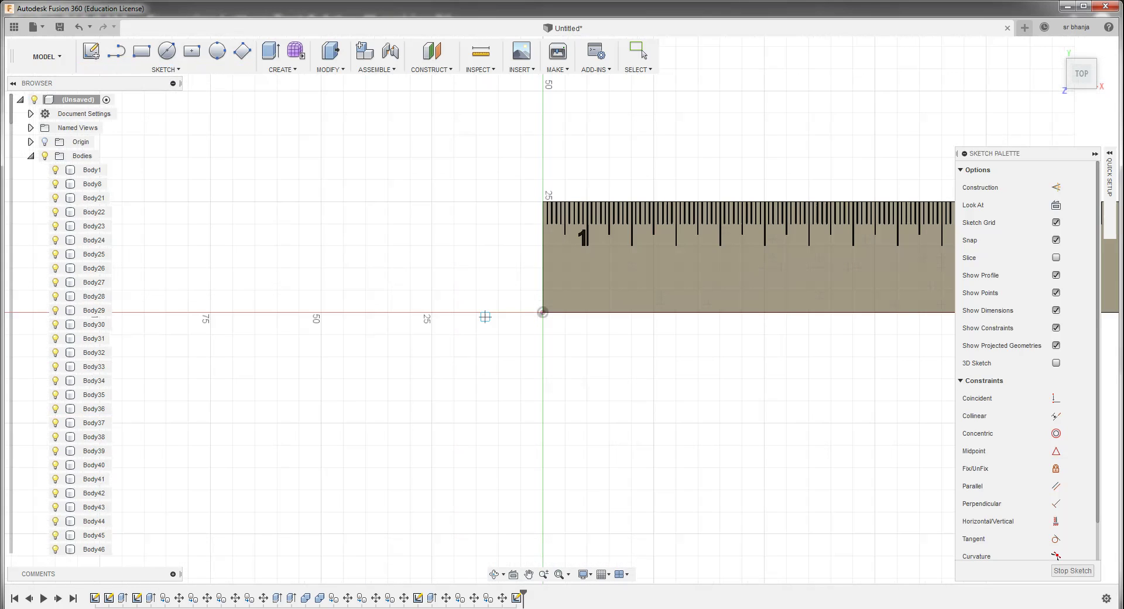
{"action": "scroll", "coordinate": [612, 235], "scroll_direction": "up", "scroll_amount": 3}
{"action": "scroll", "coordinate": [613, 235], "scroll_direction": "up", "scroll_amount": 2}
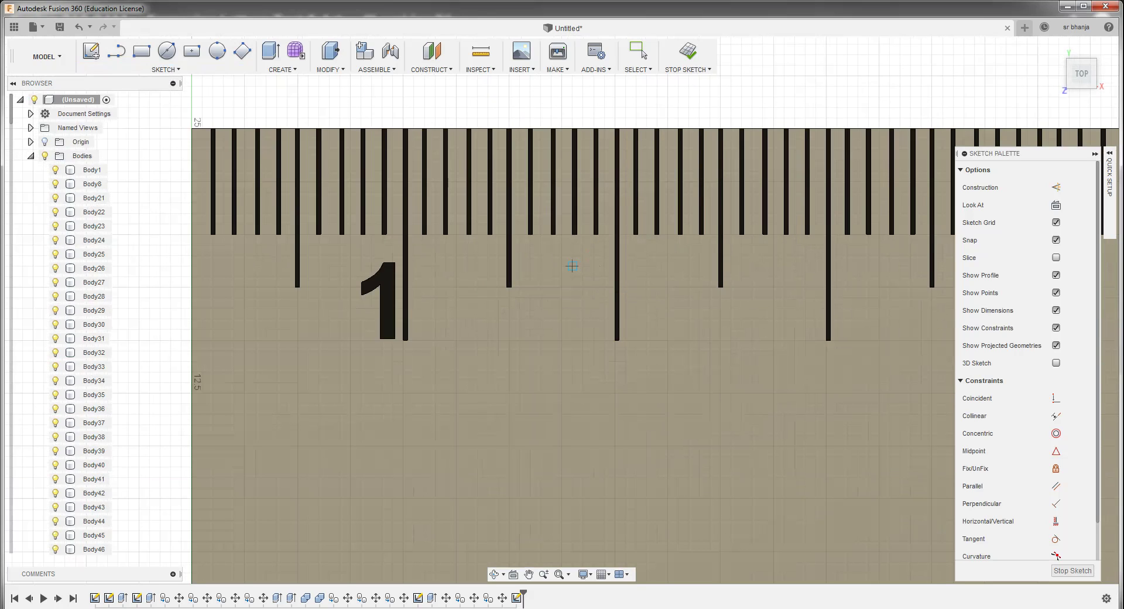
{"action": "left_click", "coordinate": [572, 267]}
{"action": "type", "text": "2"}
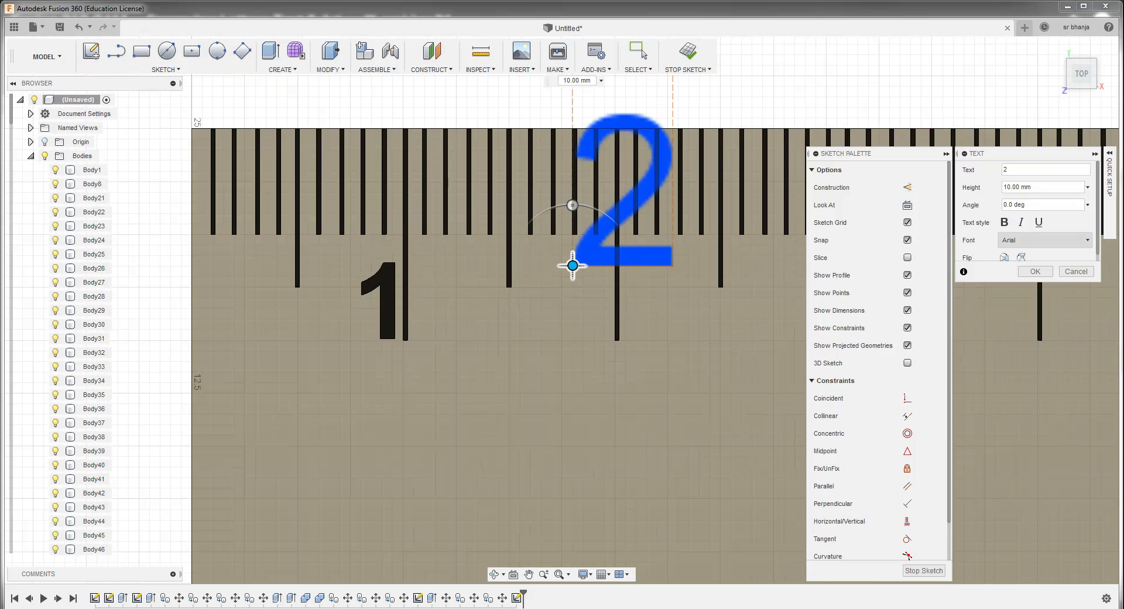
{"action": "key", "text": "Tab"}
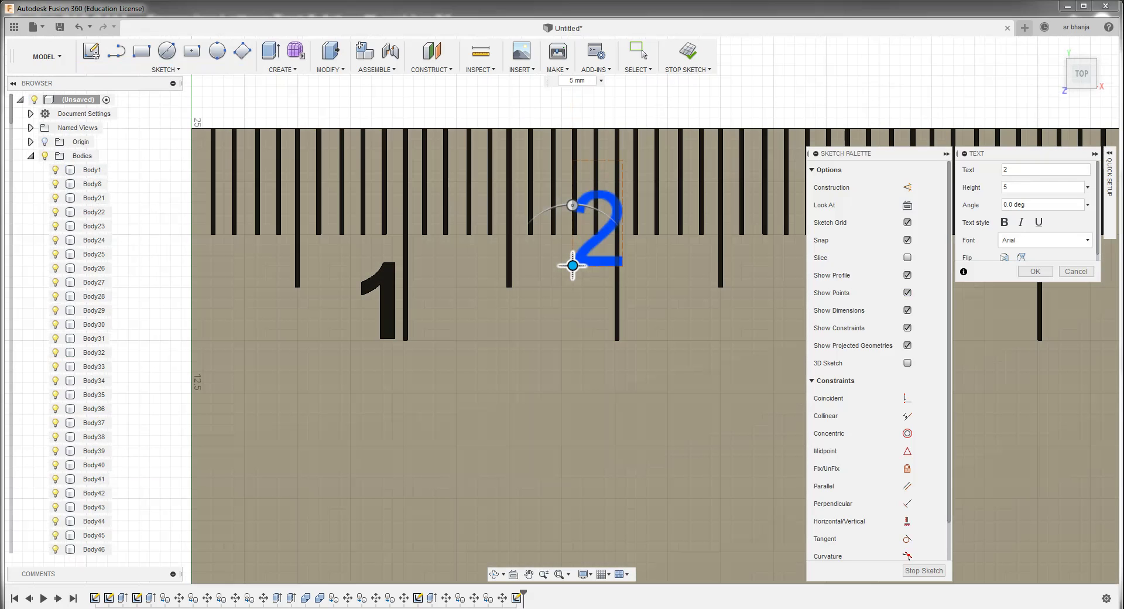
{"action": "left_click", "coordinate": [1004, 222]}
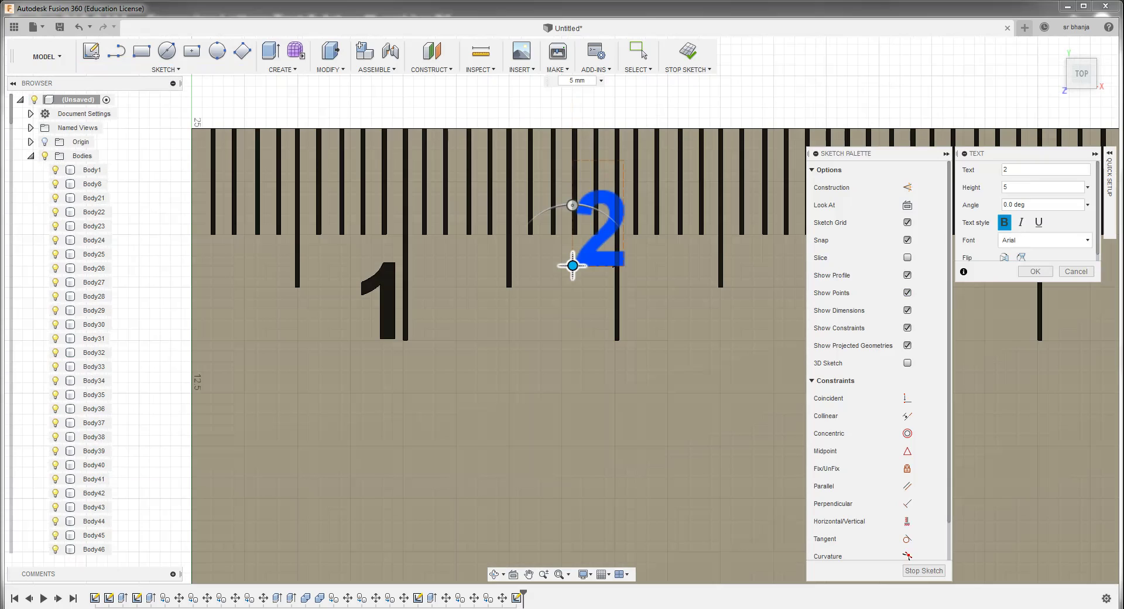
{"action": "mouse_move", "coordinate": [573, 266]}
{"action": "left_mouse_down"}
{"action": "mouse_move", "coordinate": [546, 319]}
{"action": "mouse_move", "coordinate": [555, 338]}
{"action": "left_mouse_up"}
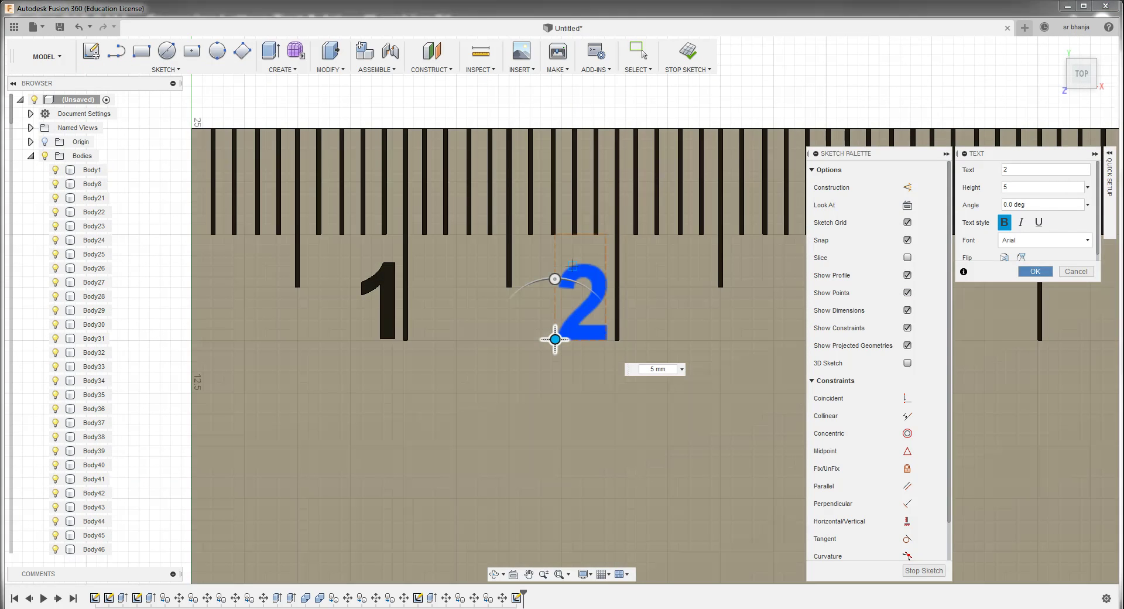
{"action": "key", "text": "Return"}
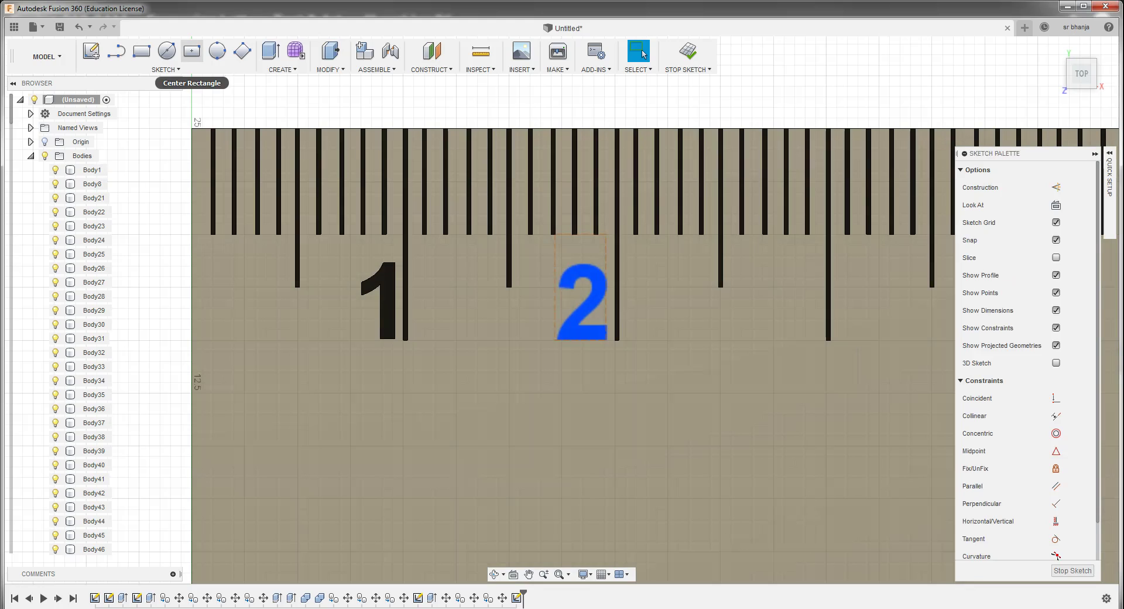
Create sketch text '3' on the ruler, bold, at 5 mm height
{"action": "left_click", "coordinate": [164, 69]}
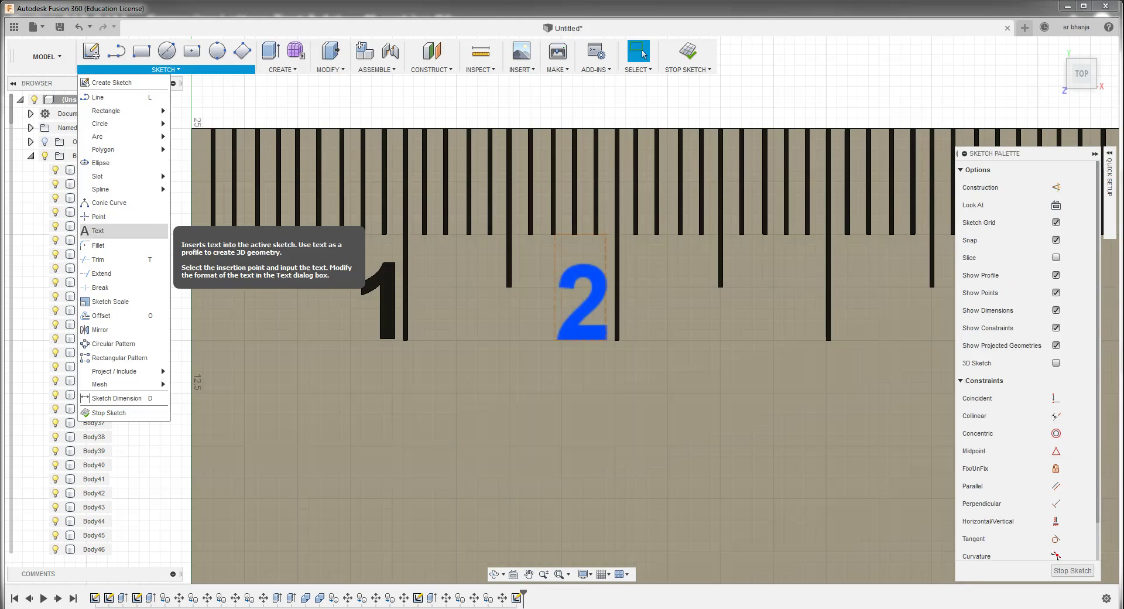
{"action": "left_click", "coordinate": [117, 231]}
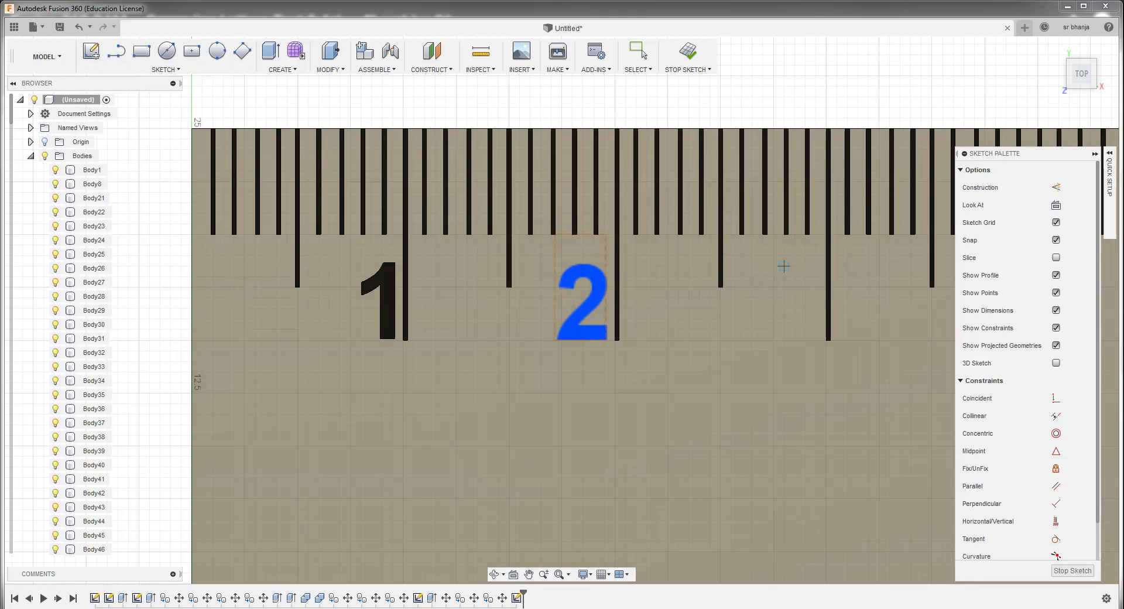
{"action": "left_click", "coordinate": [773, 266]}
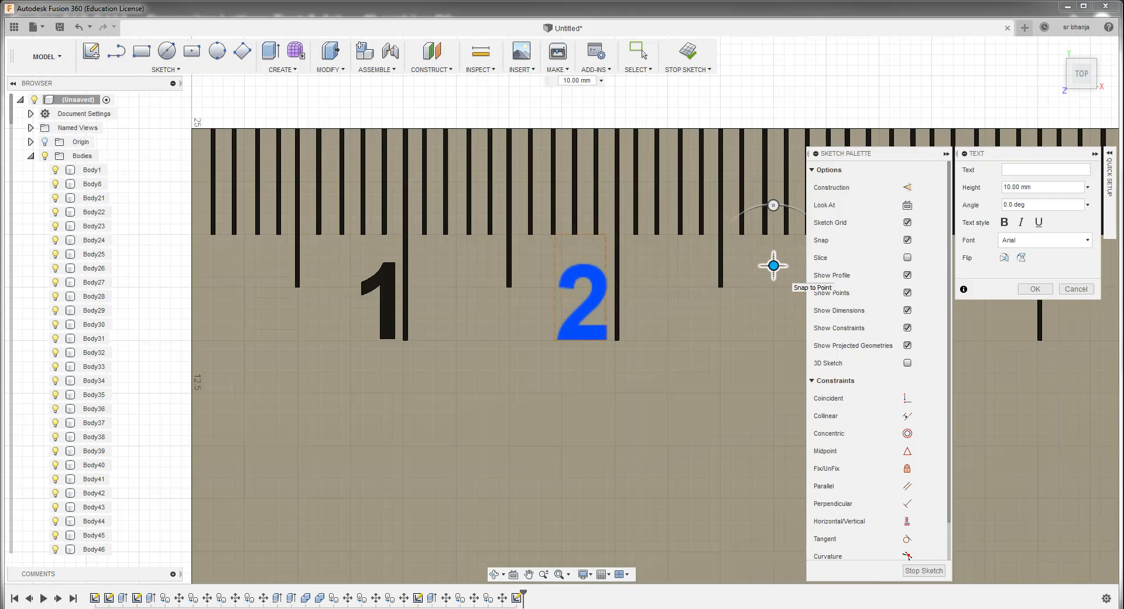
{"action": "type", "text": "3"}
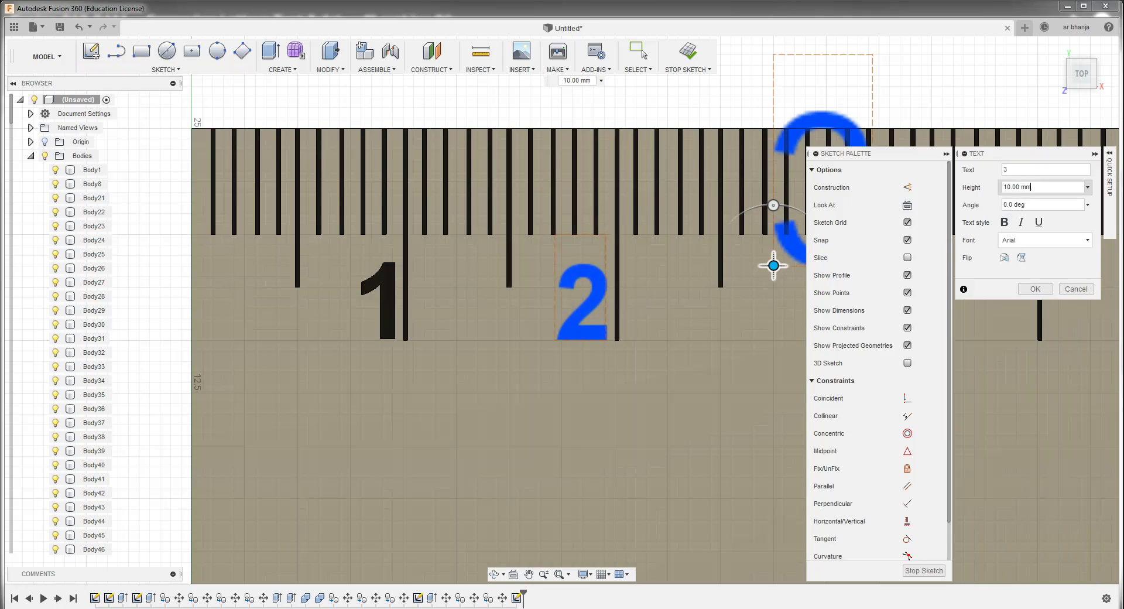
{"action": "left_click", "coordinate": [1087, 187]}
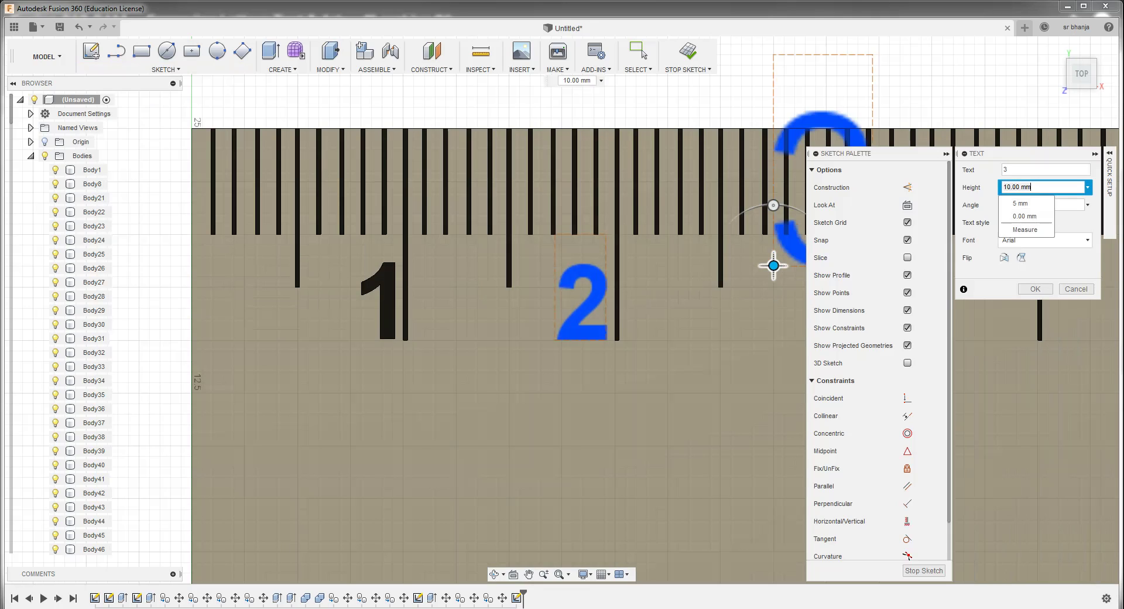
{"action": "left_click", "coordinate": [1018, 204]}
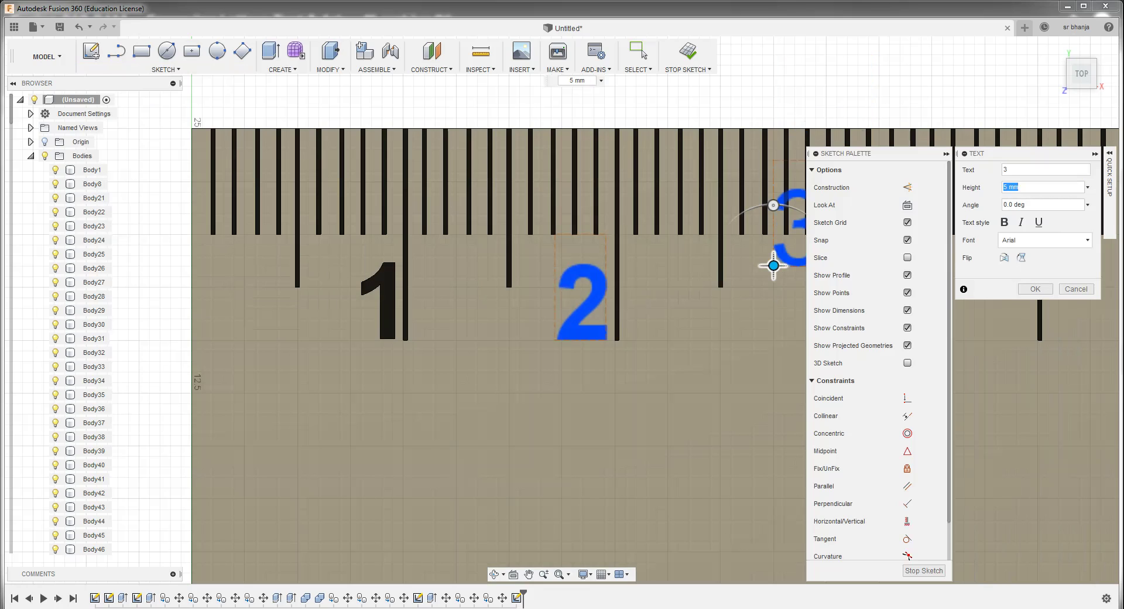
{"action": "left_click", "coordinate": [1004, 222]}
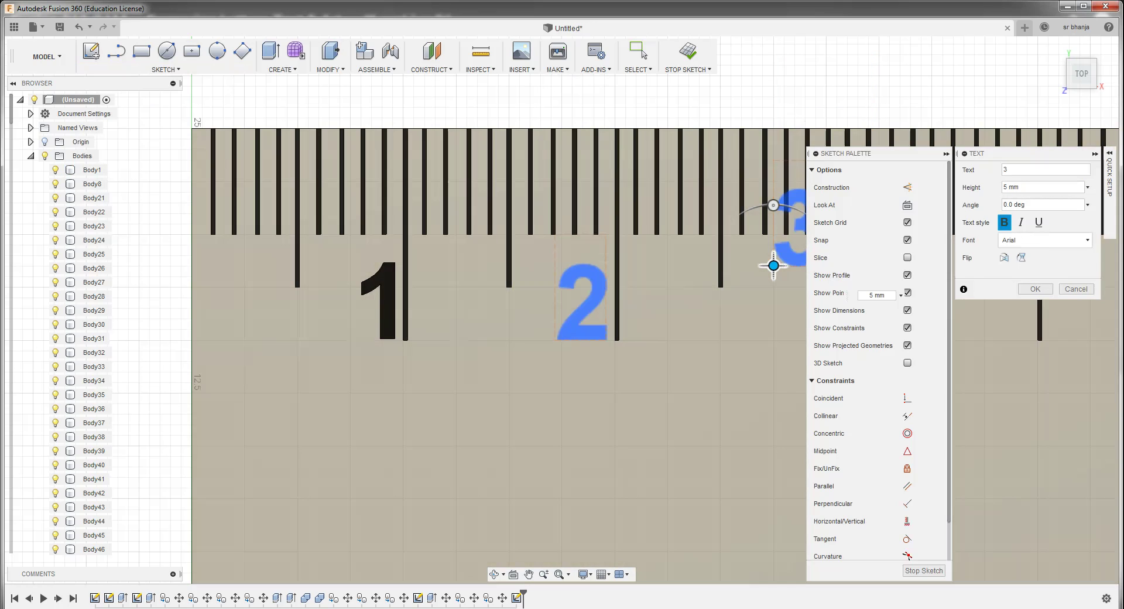
Position the 3 beside the third long tick and confirm it
{"action": "scroll", "coordinate": [199, 388], "scroll_direction": "down", "scroll_amount": 2}
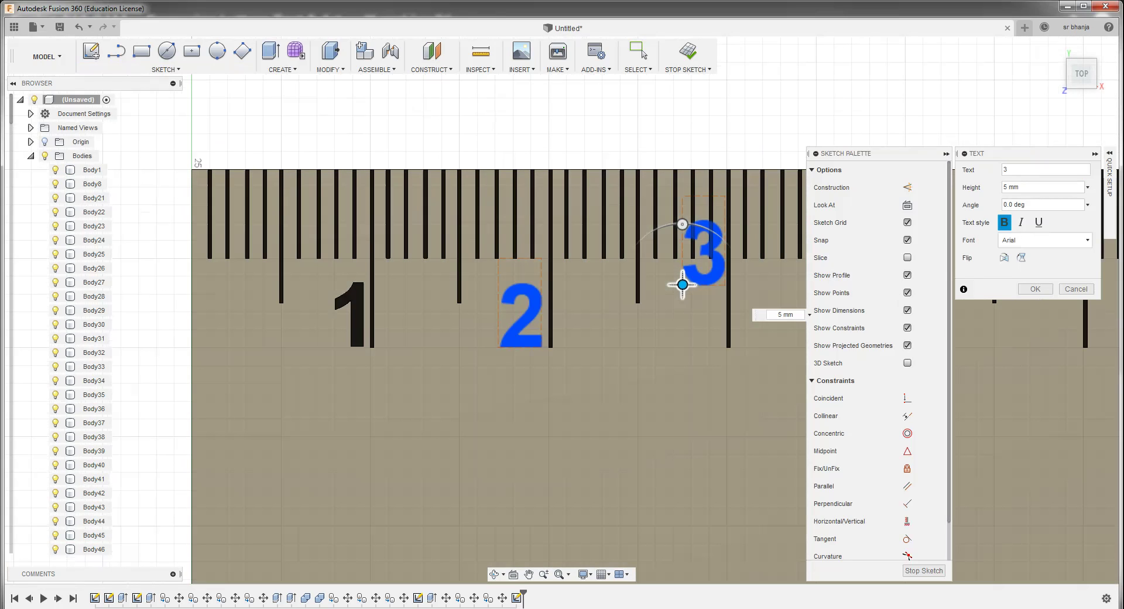
{"action": "left_click_drag", "start_coordinate": [683, 285], "coordinate": [672, 348]}
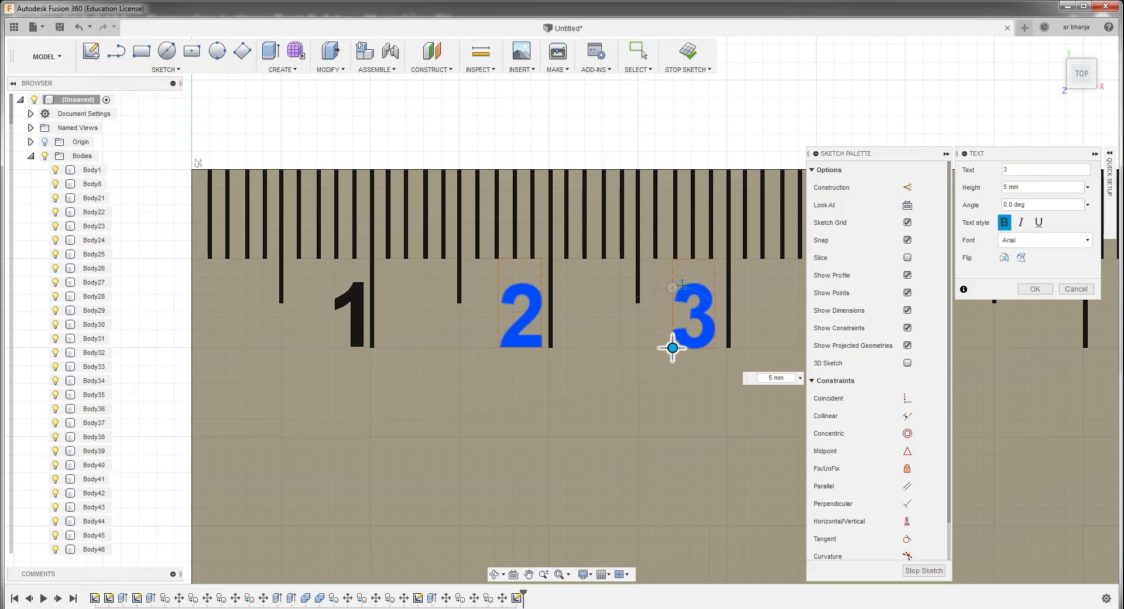
{"action": "left_click_drag", "start_coordinate": [673, 347], "coordinate": [674, 347]}
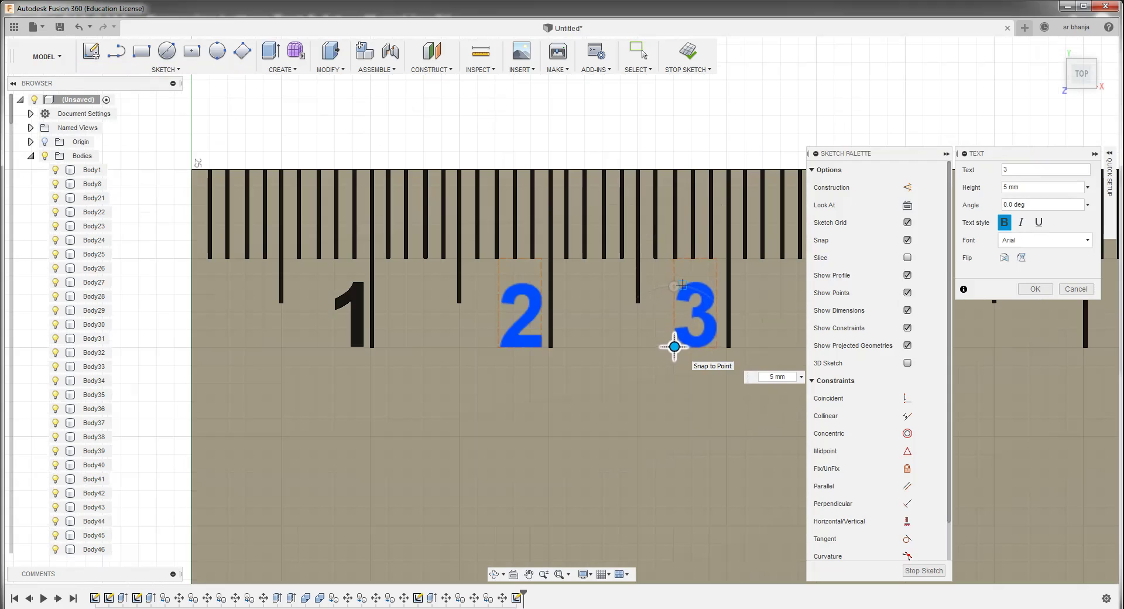
{"action": "left_click_drag", "start_coordinate": [674, 347], "coordinate": [676, 346]}
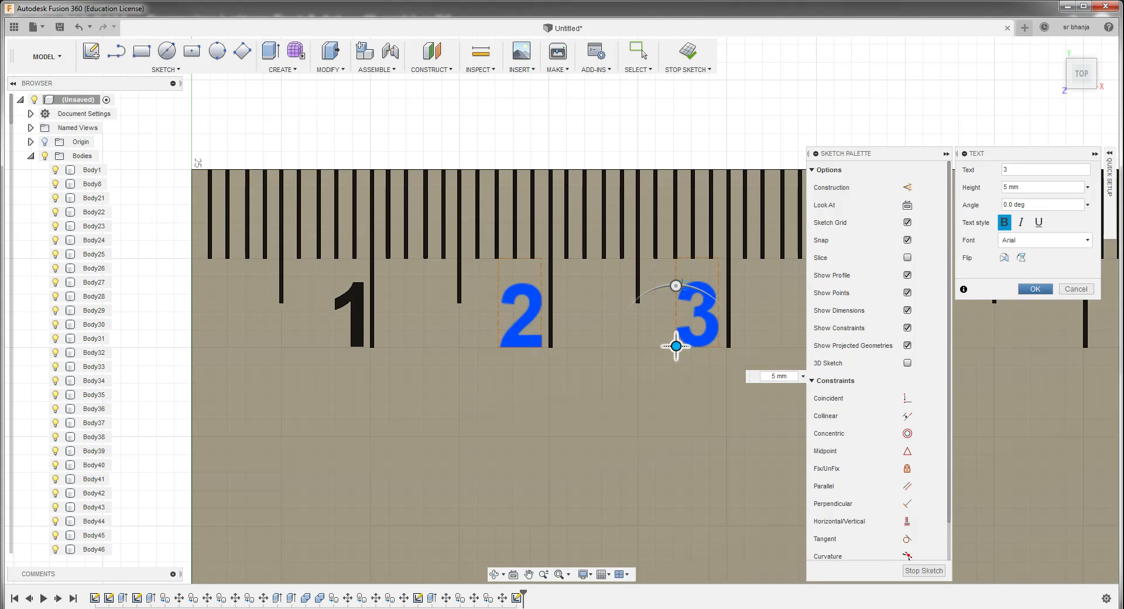
{"action": "scroll", "coordinate": [677, 346], "scroll_direction": "down", "scroll_amount": 1}
{"action": "scroll", "coordinate": [673, 346], "scroll_direction": "down", "scroll_amount": 1}
{"action": "scroll", "coordinate": [658, 344], "scroll_direction": "down", "scroll_amount": 3}
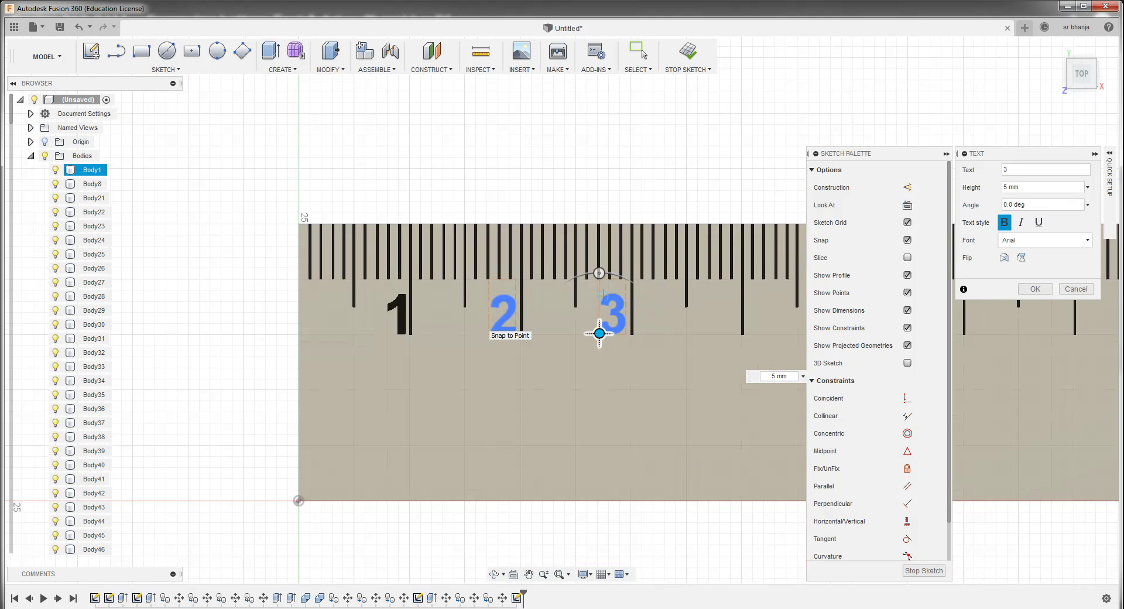
{"action": "scroll", "coordinate": [602, 295], "scroll_direction": "up", "scroll_amount": 1}
{"action": "key", "text": "Return"}
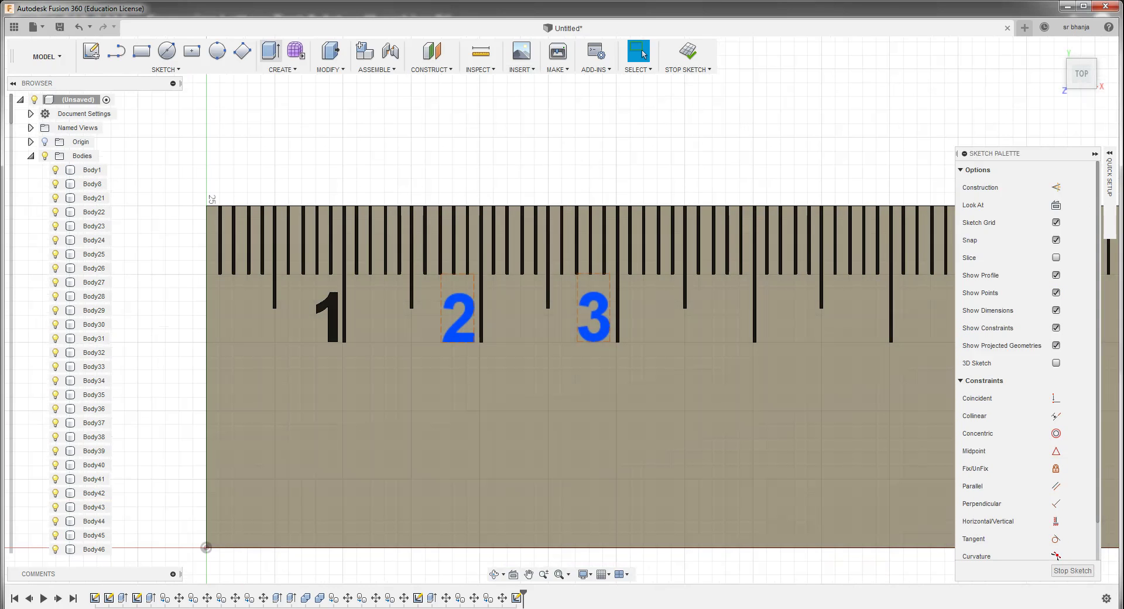
{"action": "left_click", "coordinate": [165, 69]}
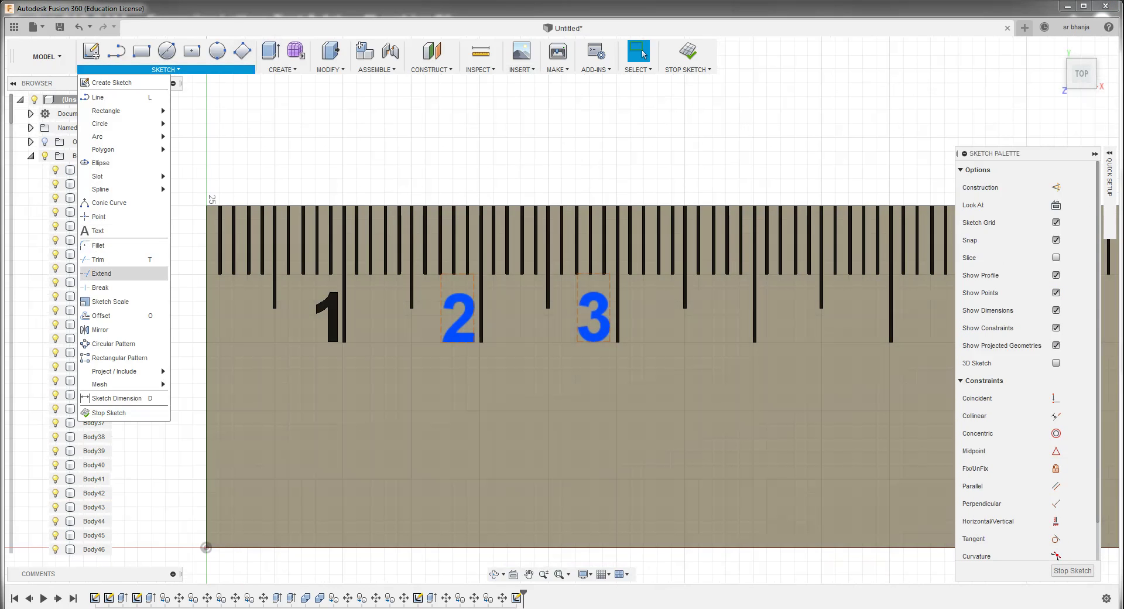
{"action": "left_click", "coordinate": [98, 231]}
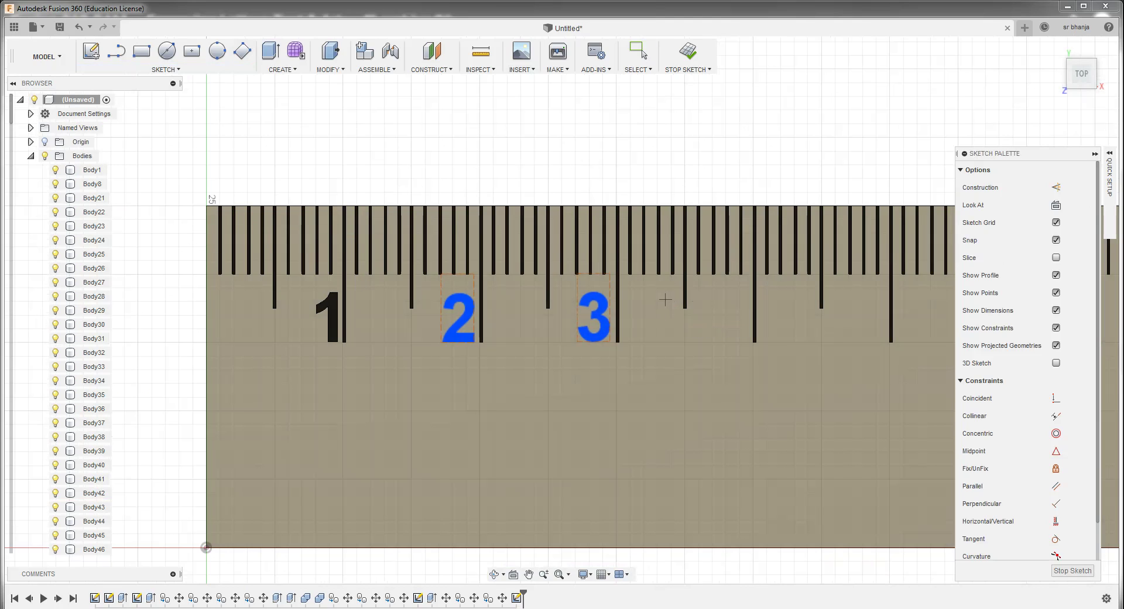
Place a bold 5 mm label 4 beside the fourth long tick
{"action": "left_click", "coordinate": [722, 297]}
{"action": "type", "text": "4"}
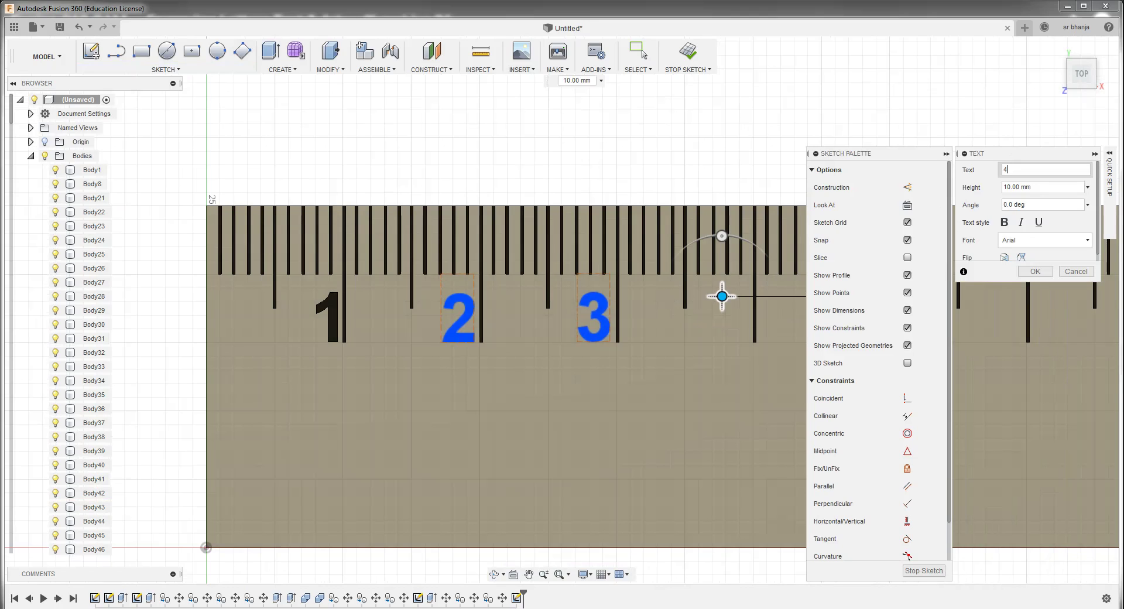
{"action": "left_click", "coordinate": [1005, 222]}
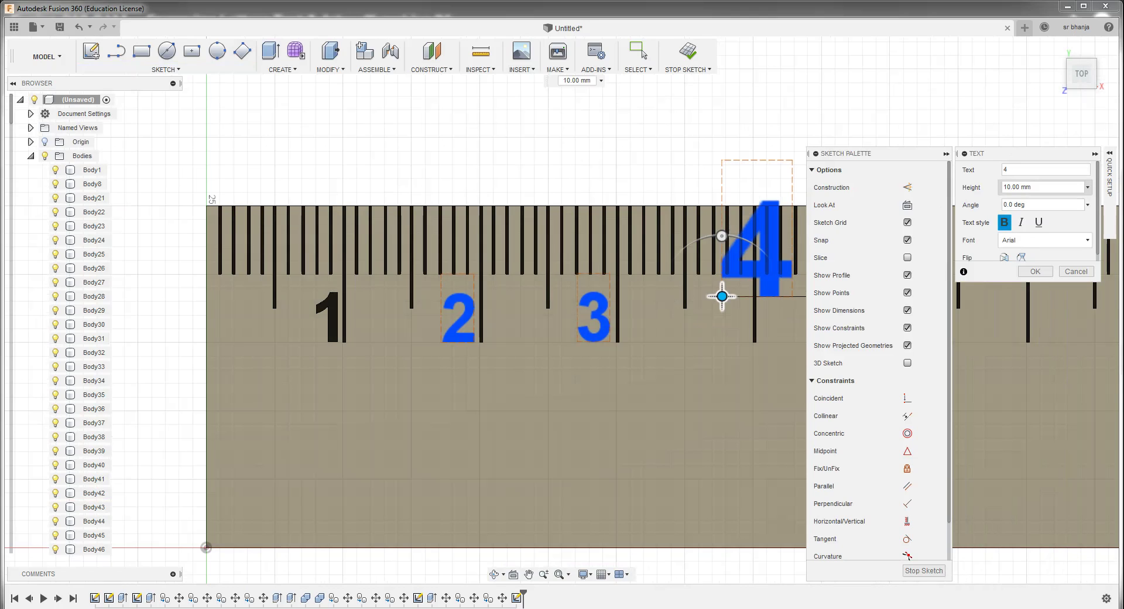
{"action": "key", "text": "Tab"}
{"action": "type", "text": "5"}
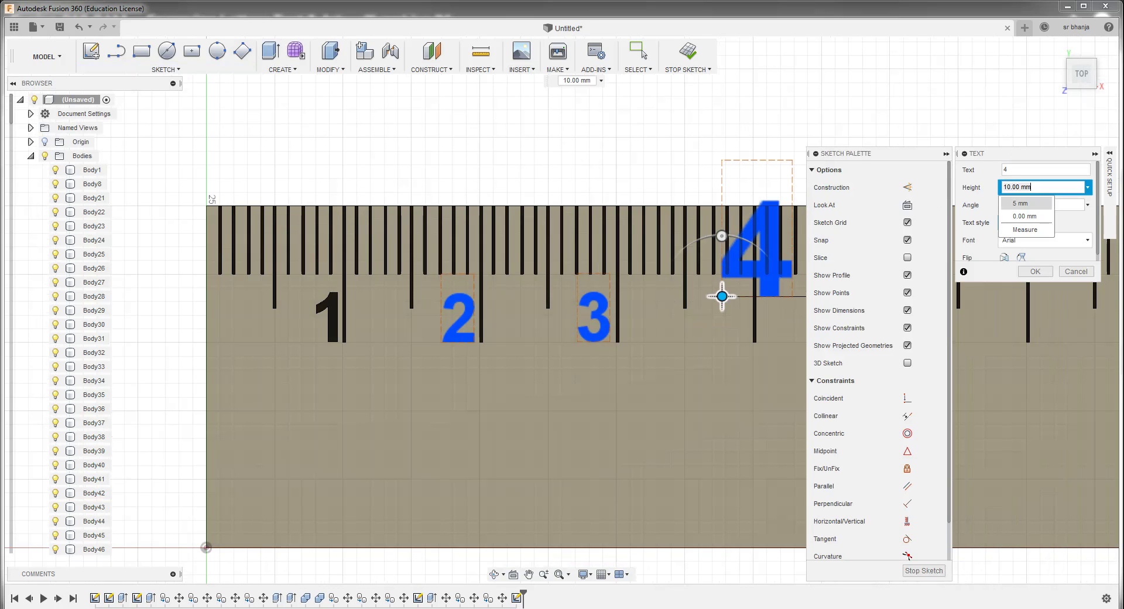
{"action": "key", "text": "Return"}
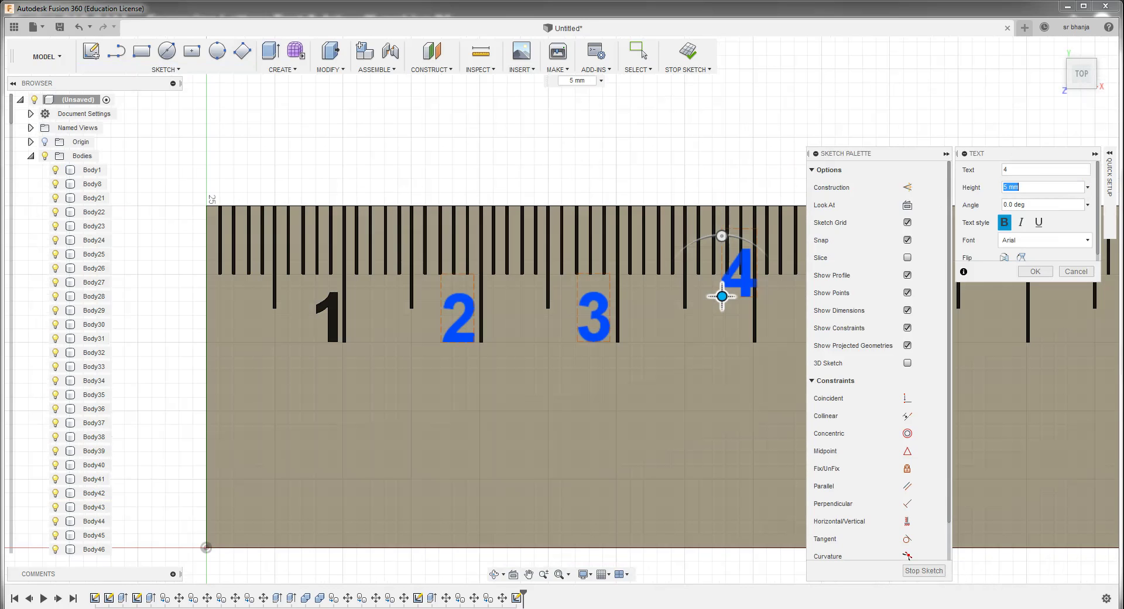
{"action": "left_click_drag", "start_coordinate": [722, 300], "coordinate": [711, 341]}
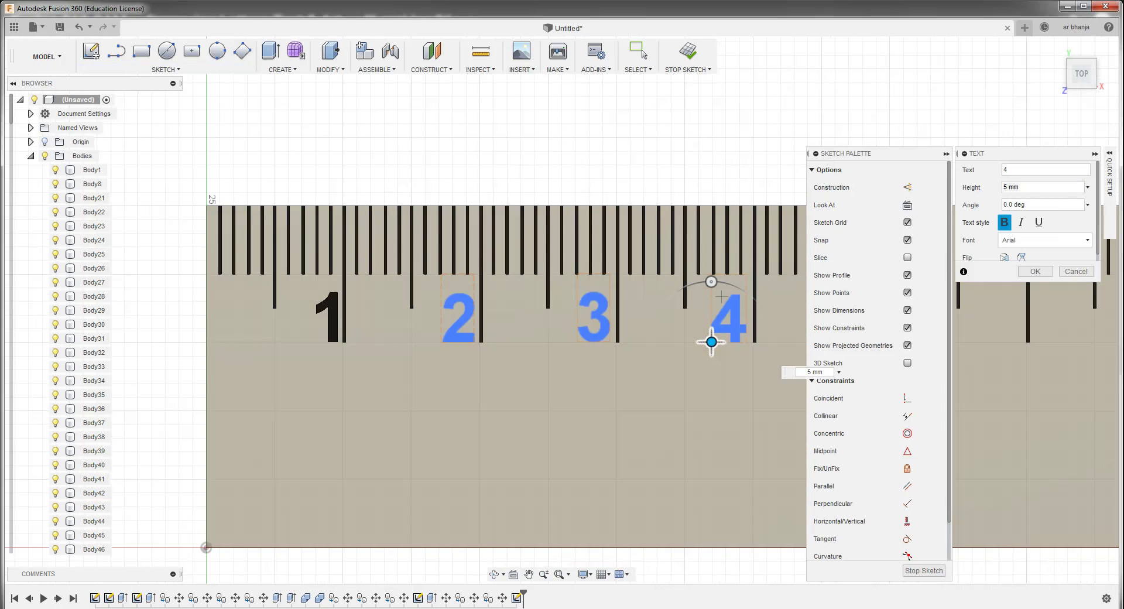
{"action": "key", "text": "Return"}
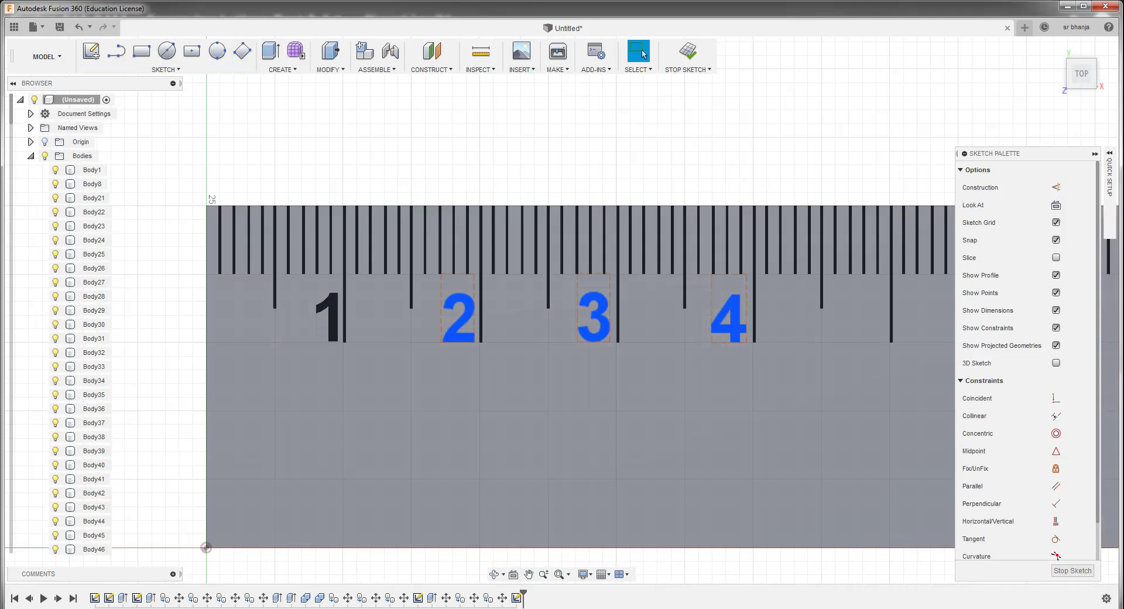
Start sketch text '5' on the ruler with a 5 mm height
{"action": "scroll", "coordinate": [450, 270], "scroll_direction": "down", "scroll_amount": 3}
{"action": "scroll", "coordinate": [758, 270], "scroll_direction": "up", "scroll_amount": 2}
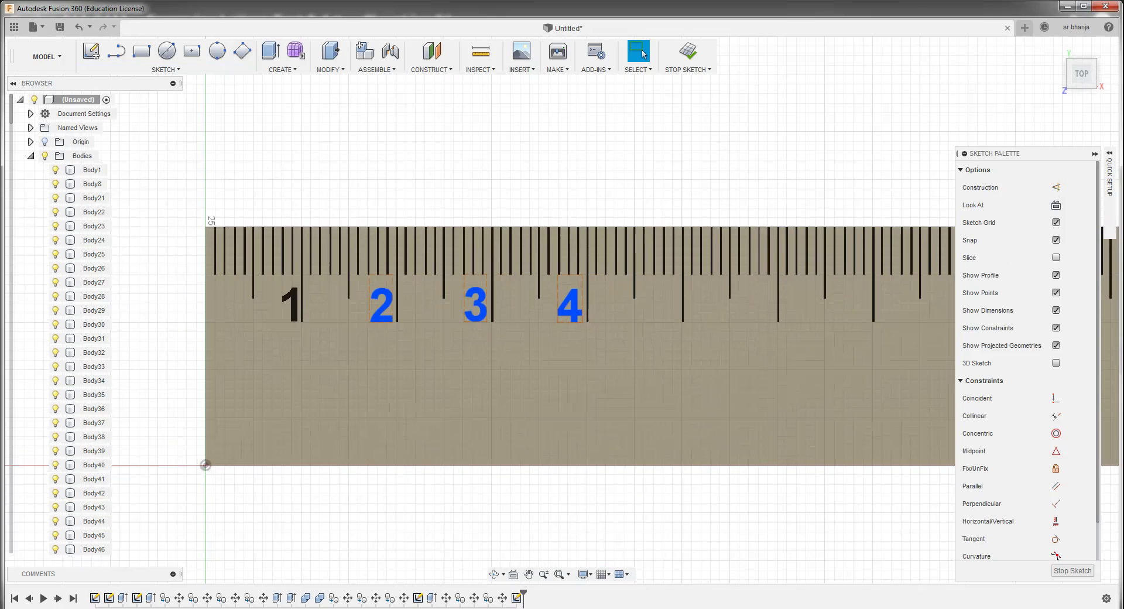
{"action": "scroll", "coordinate": [757, 270], "scroll_direction": "up", "scroll_amount": 3}
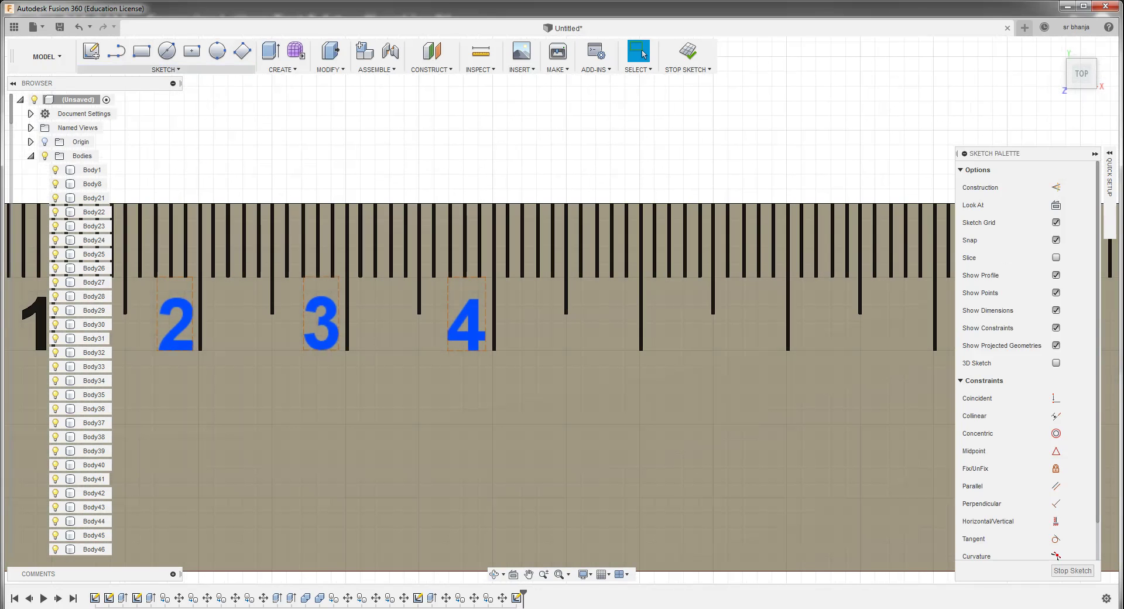
{"action": "left_click", "coordinate": [166, 69]}
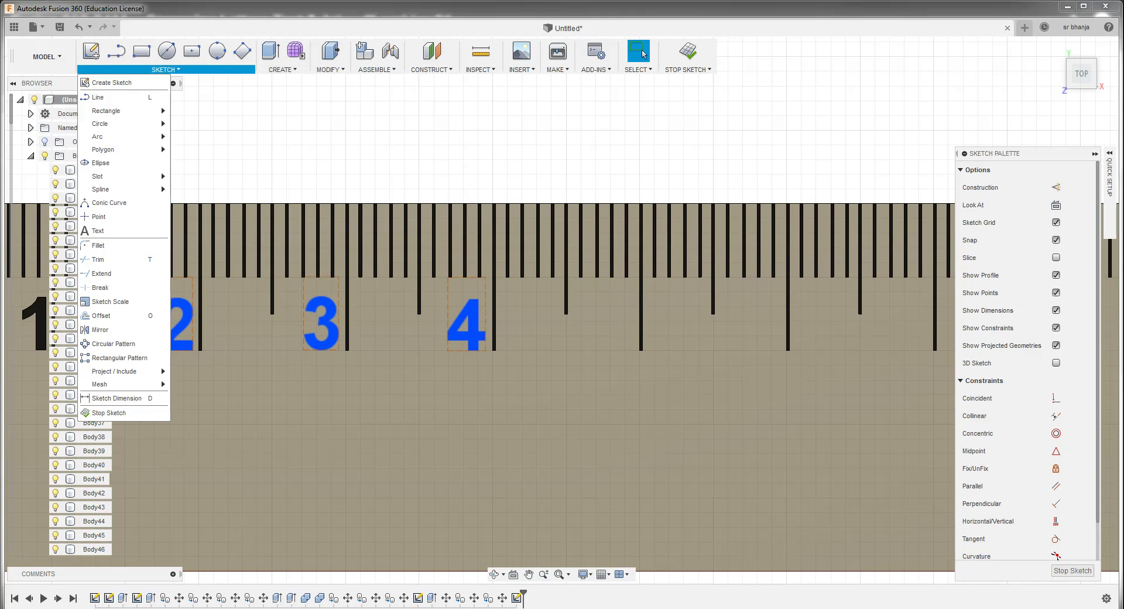
{"action": "left_click", "coordinate": [100, 227]}
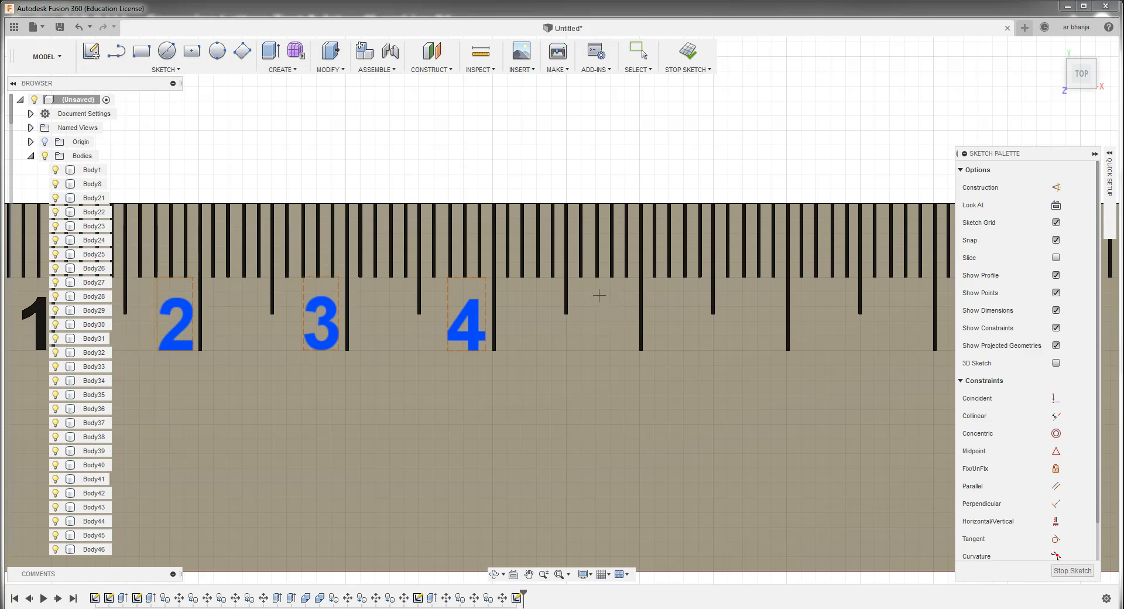
{"action": "left_click", "coordinate": [595, 291]}
{"action": "type", "text": "5"}
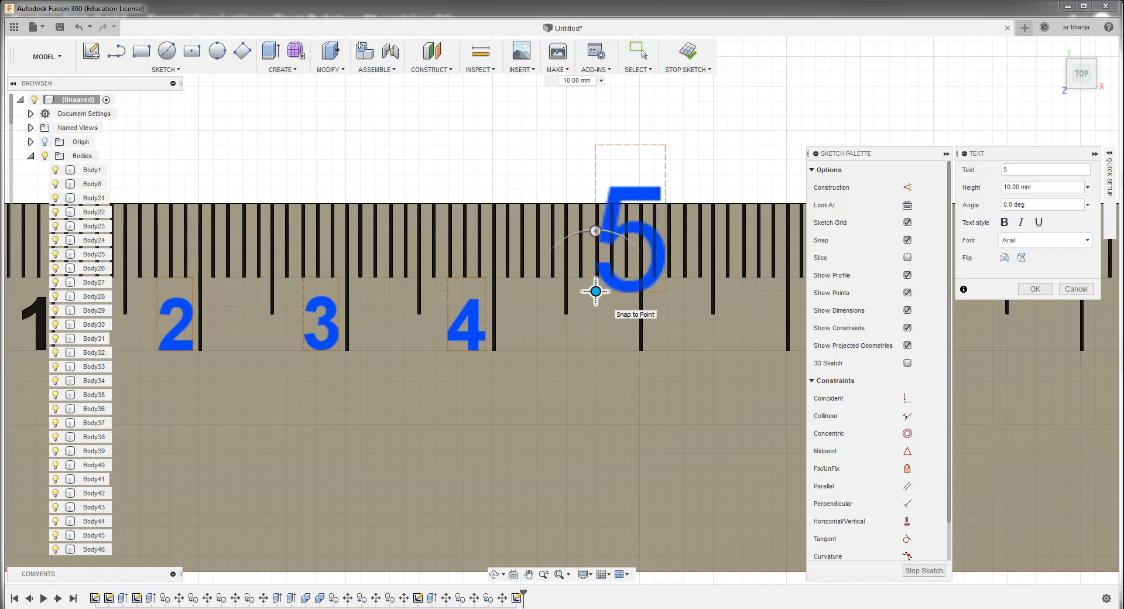
{"action": "key", "text": "Tab"}
{"action": "type", "text": "5"}
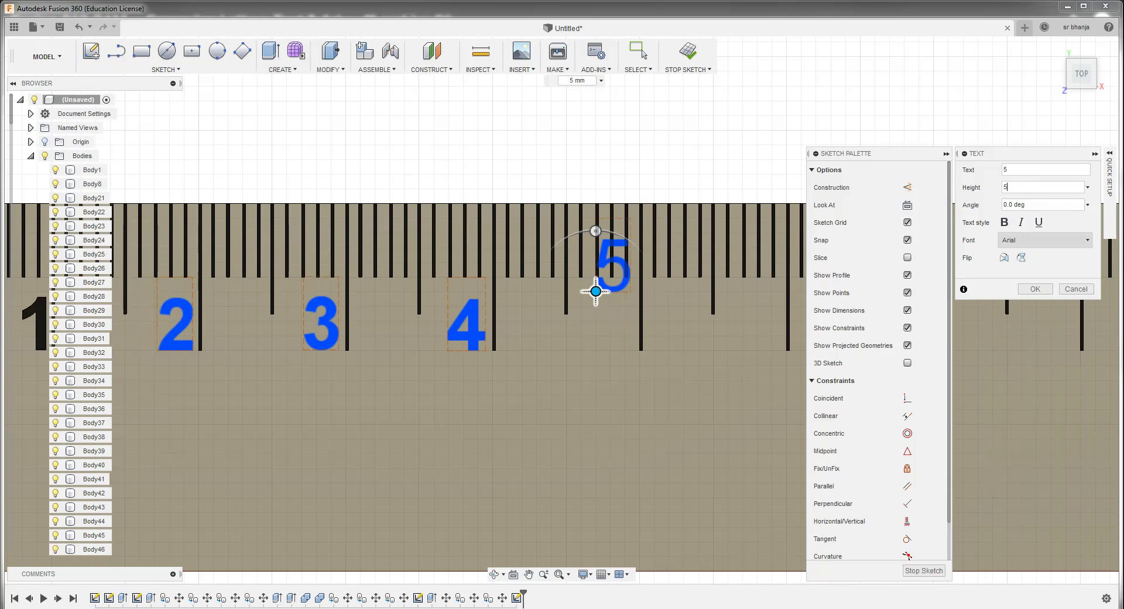
Keep Arial, make the 5 bold, and drag it beside the fifth long tick
{"action": "left_click", "coordinate": [1045, 240]}
{"action": "key", "text": "Return"}
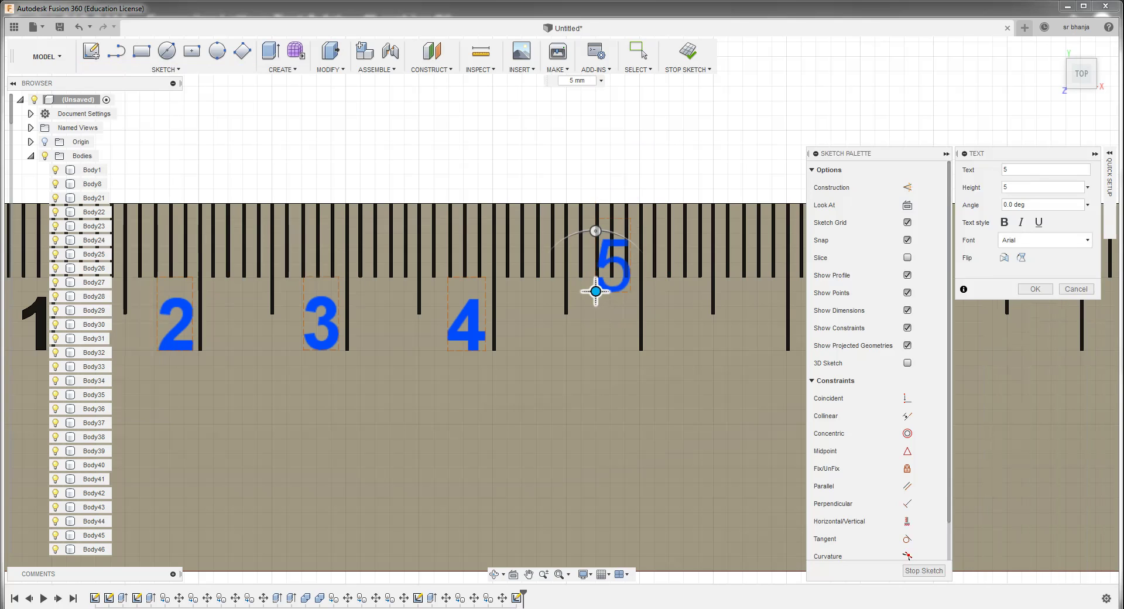
{"action": "left_click", "coordinate": [1005, 222]}
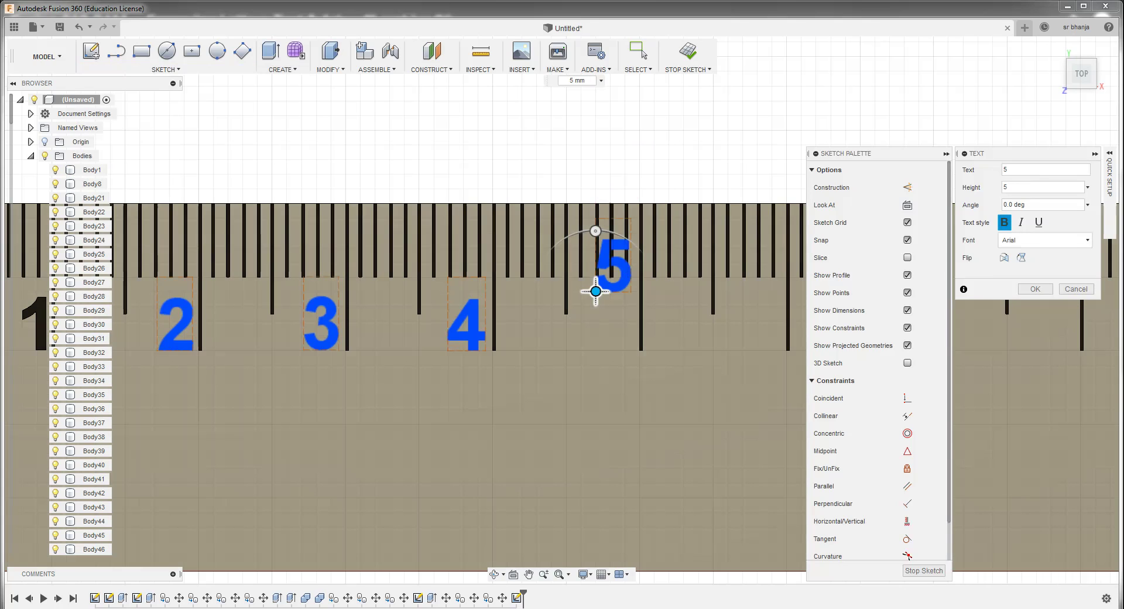
{"action": "left_click_drag", "start_coordinate": [595, 291], "coordinate": [581, 348]}
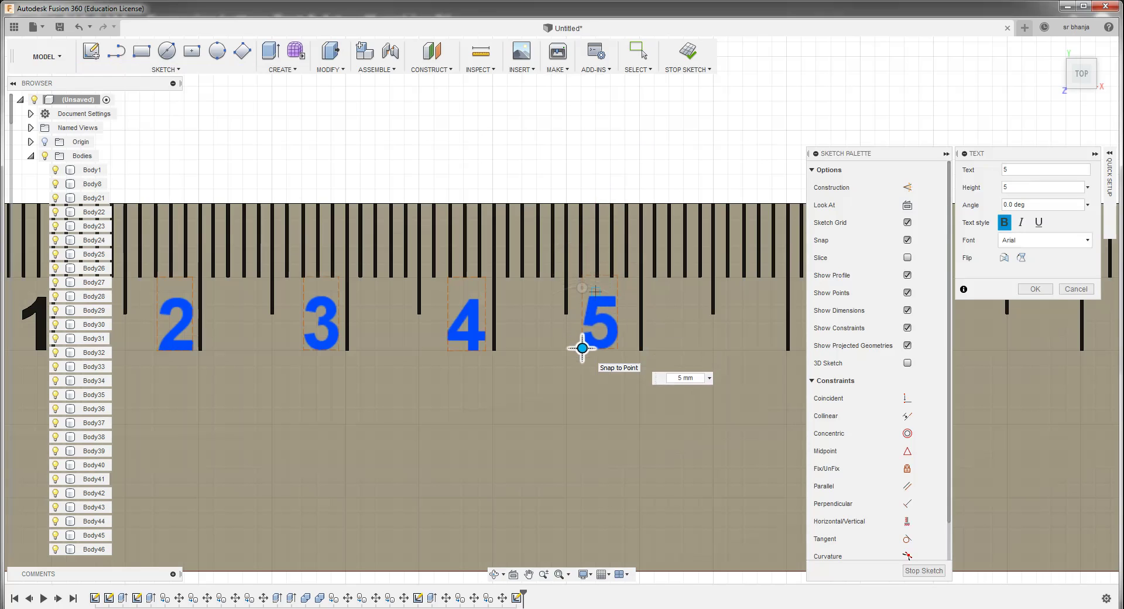
{"action": "left_click_drag", "start_coordinate": [581, 348], "coordinate": [598, 346]}
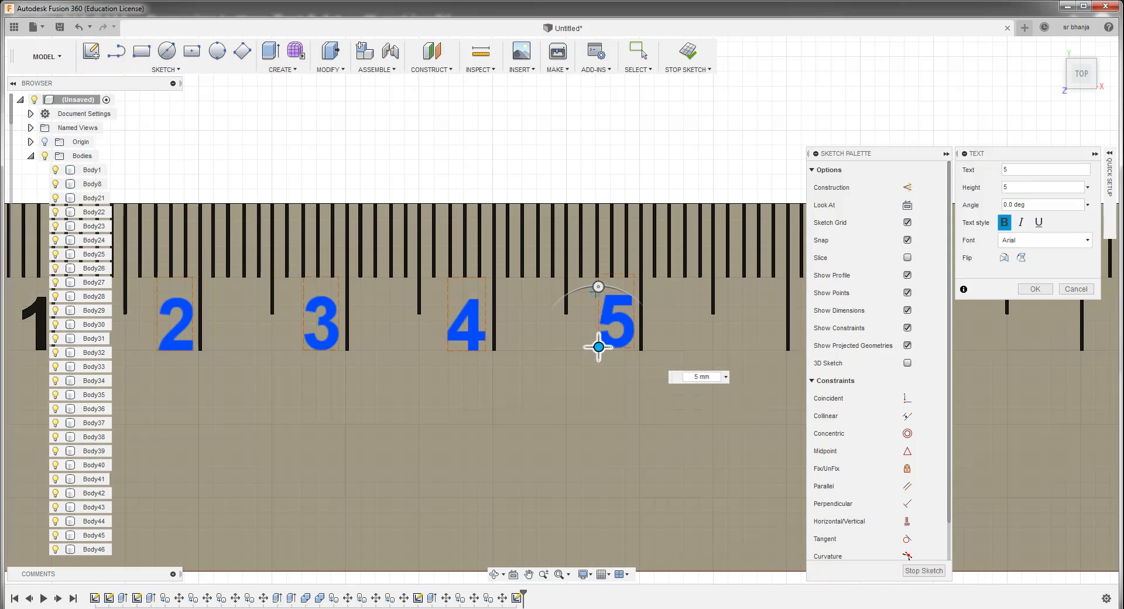
Confirm the 5 label, leave the labels sketch, and pick the ruler face for a new sketch
{"action": "key", "text": "Escape"}
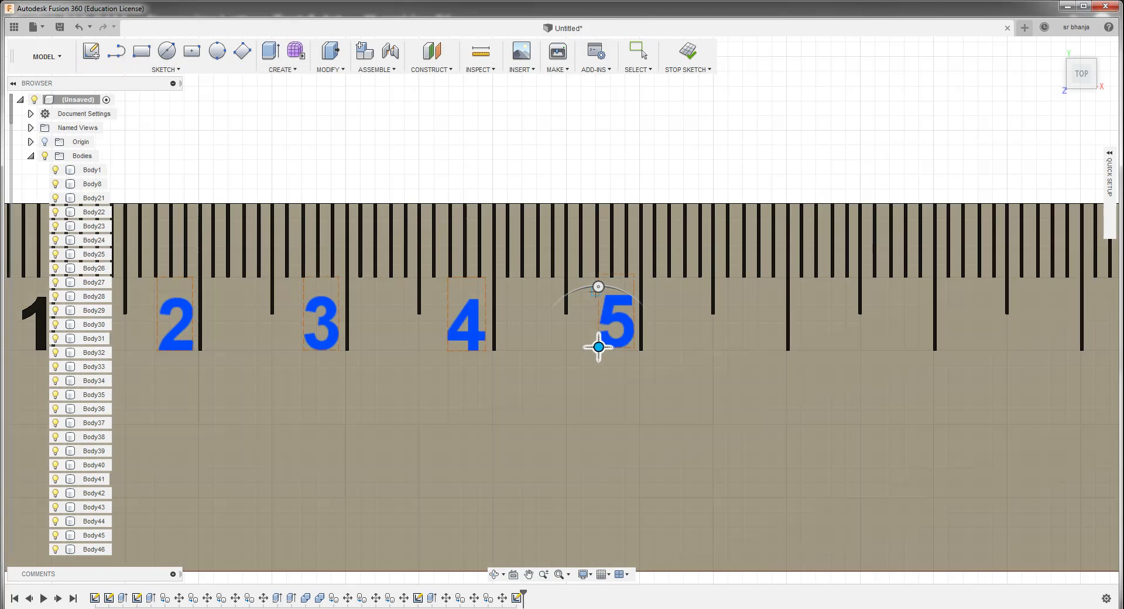
{"action": "left_click", "coordinate": [688, 52]}
{"action": "left_click", "coordinate": [165, 70]}
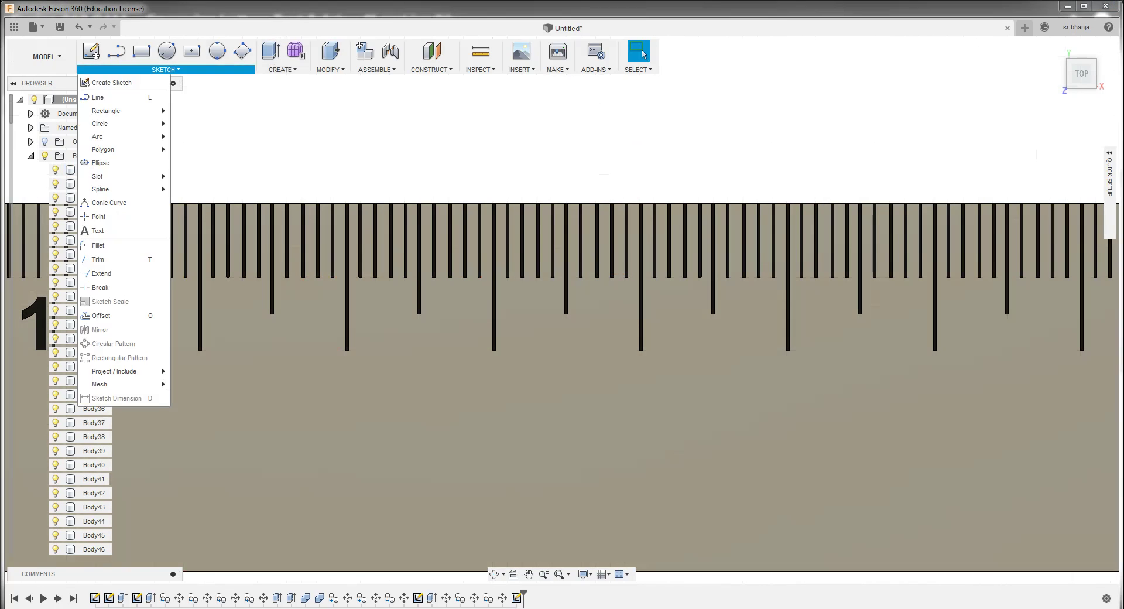
{"action": "left_click", "coordinate": [97, 231]}
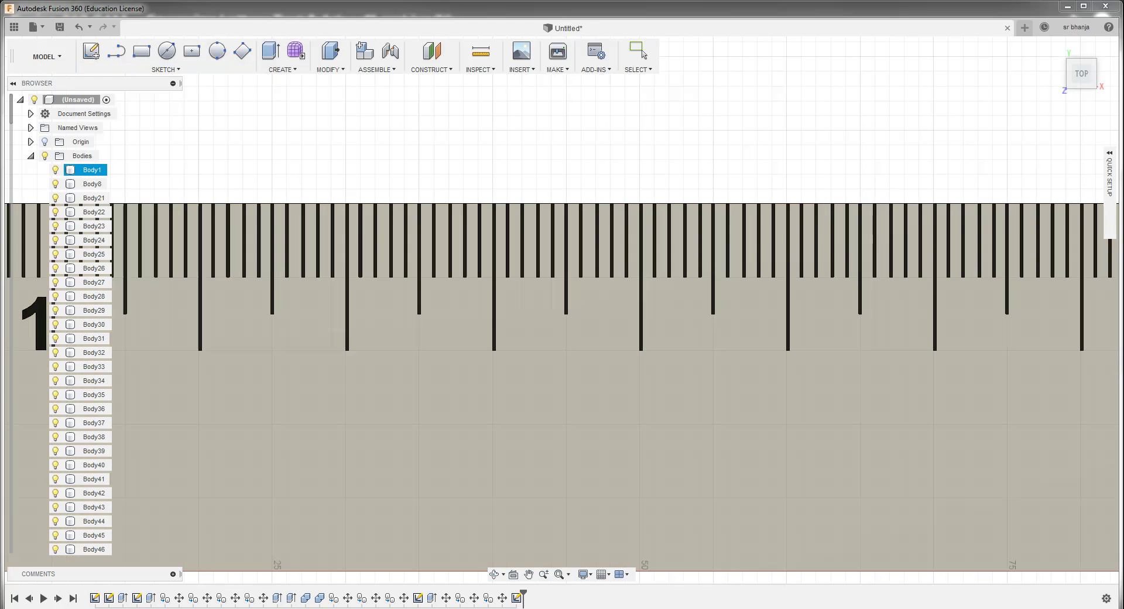
{"action": "key", "text": "Escape"}
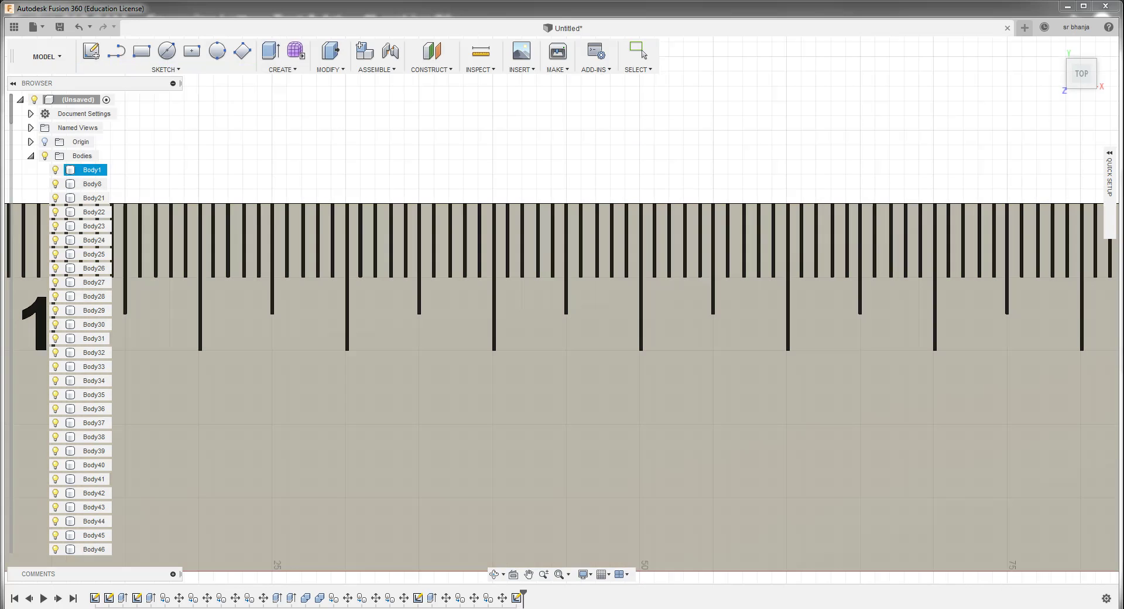
{"action": "left_click", "coordinate": [319, 234]}
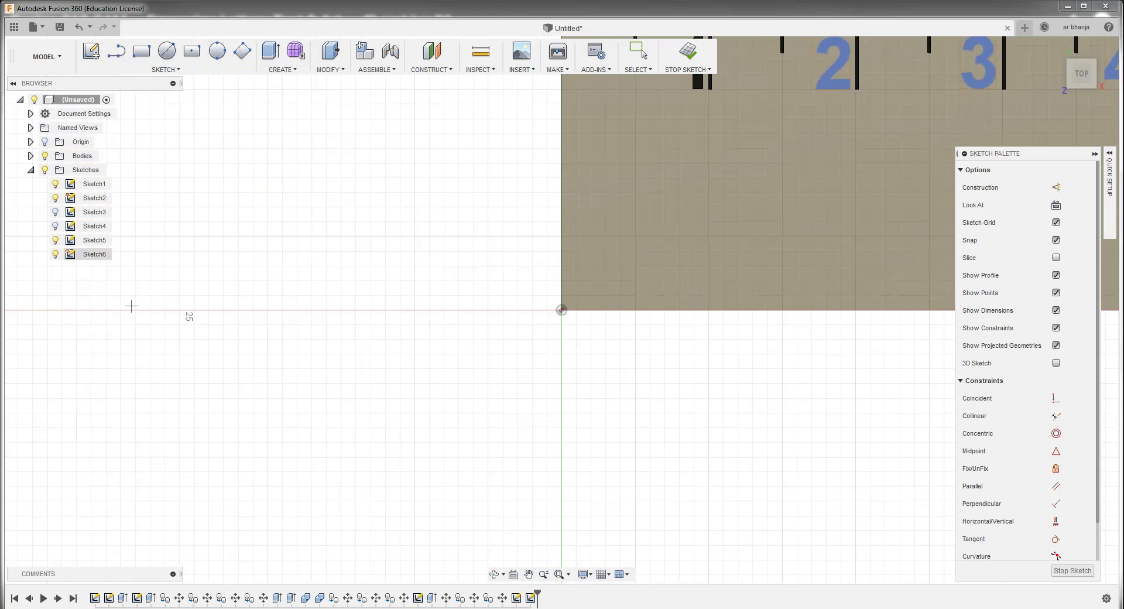
Try adding text in the new sketch, then stop the still-empty Sketch6
{"action": "scroll", "coordinate": [131, 305], "scroll_direction": "down", "scroll_amount": 4}
{"action": "scroll", "coordinate": [712, 211], "scroll_direction": "up", "scroll_amount": 3}
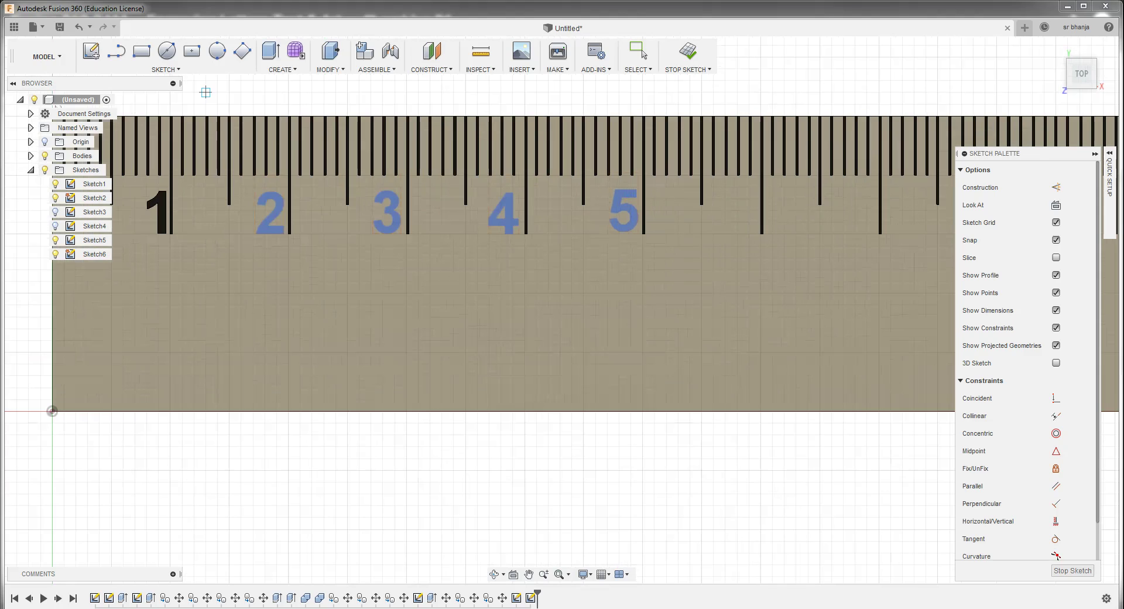
{"action": "left_click", "coordinate": [188, 71]}
{"action": "left_click", "coordinate": [98, 230]}
{"action": "left_click", "coordinate": [1114, 541]}
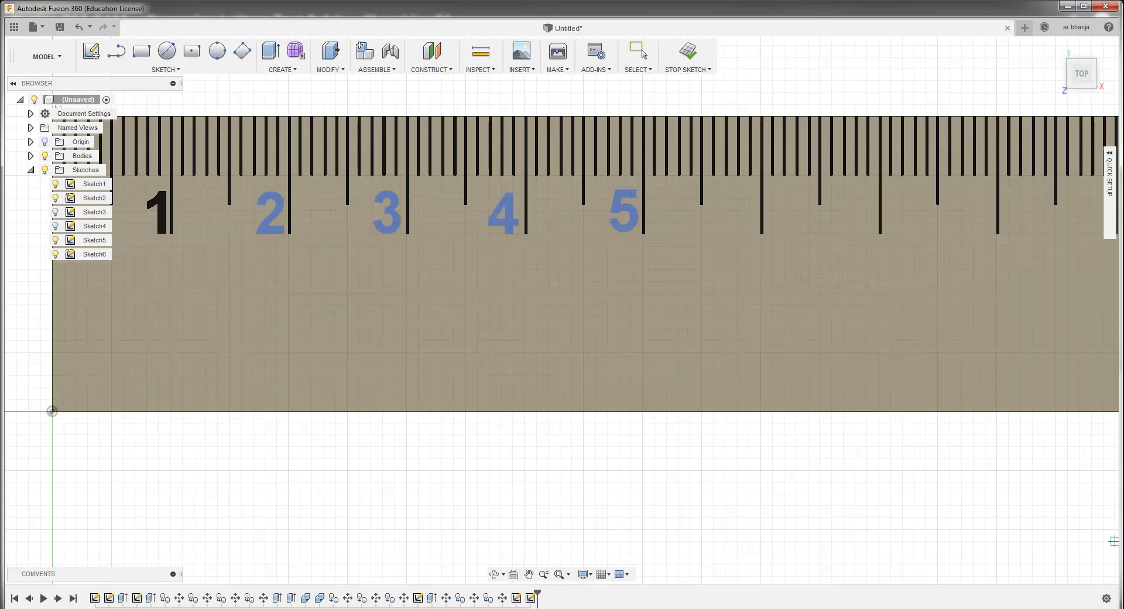
{"action": "left_click", "coordinate": [687, 51]}
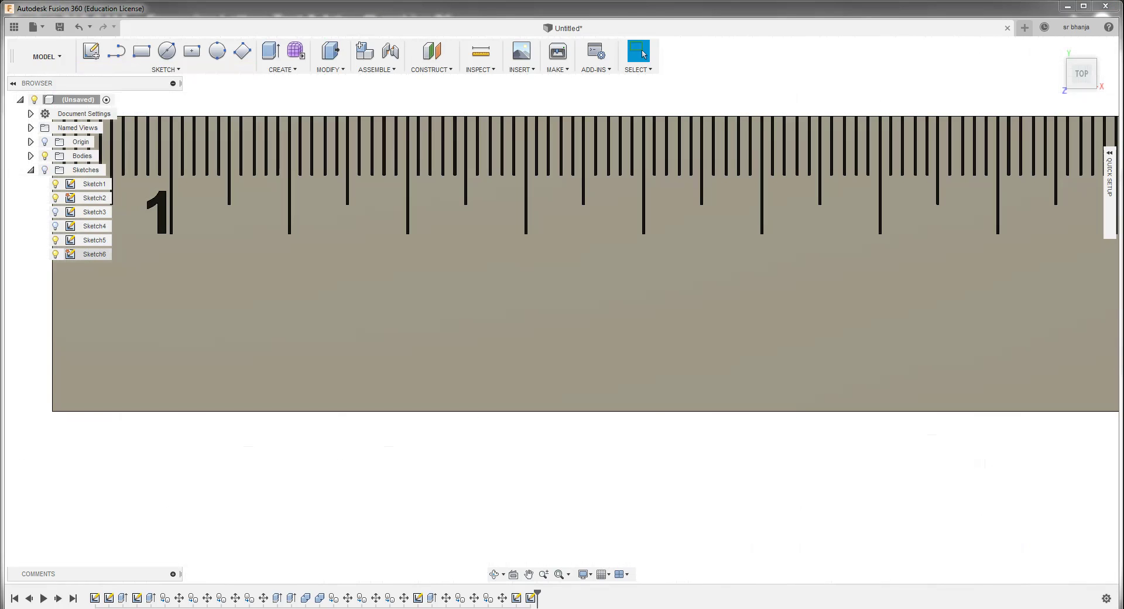
Make Sketch4 and the Sketches folder visible so labels 2–5 show again
{"action": "left_click", "coordinate": [56, 226]}
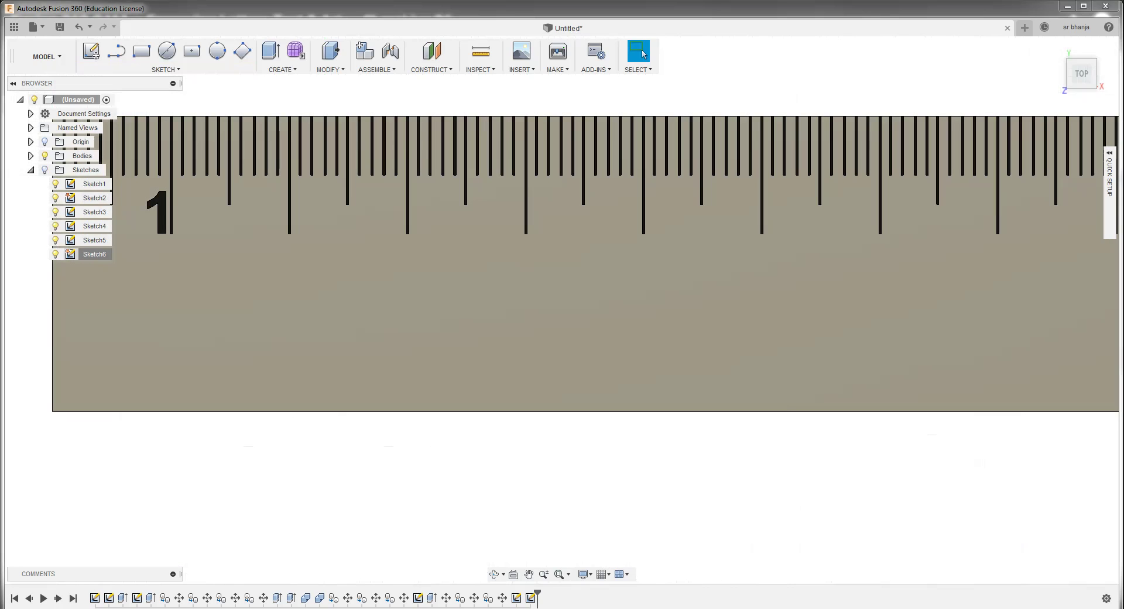
{"action": "left_click", "coordinate": [95, 254]}
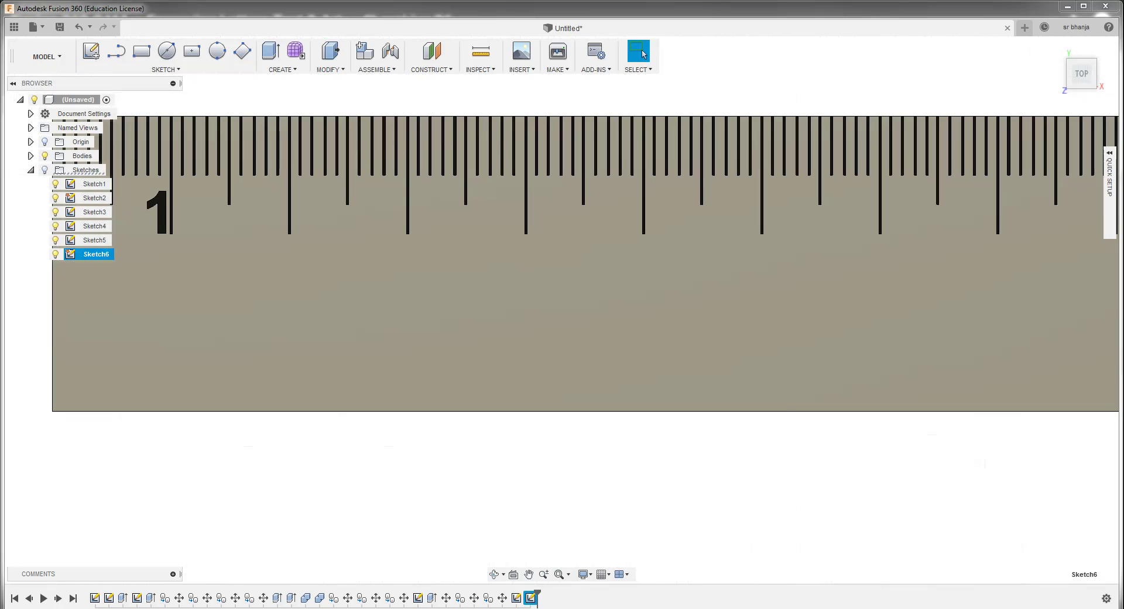
{"action": "left_click", "coordinate": [45, 169]}
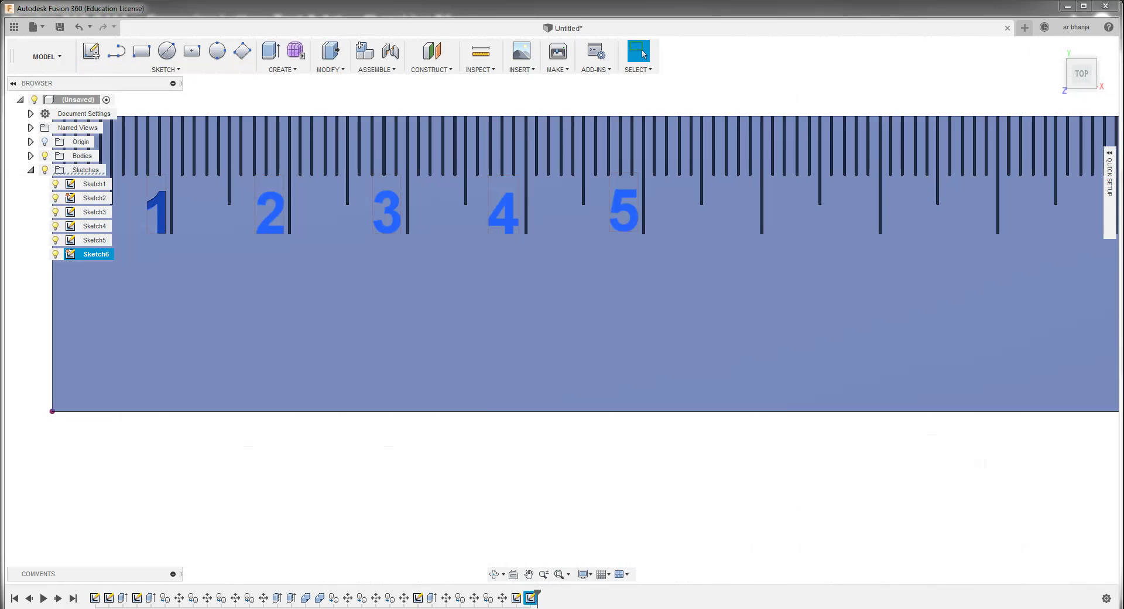
{"action": "key", "text": "Escape"}
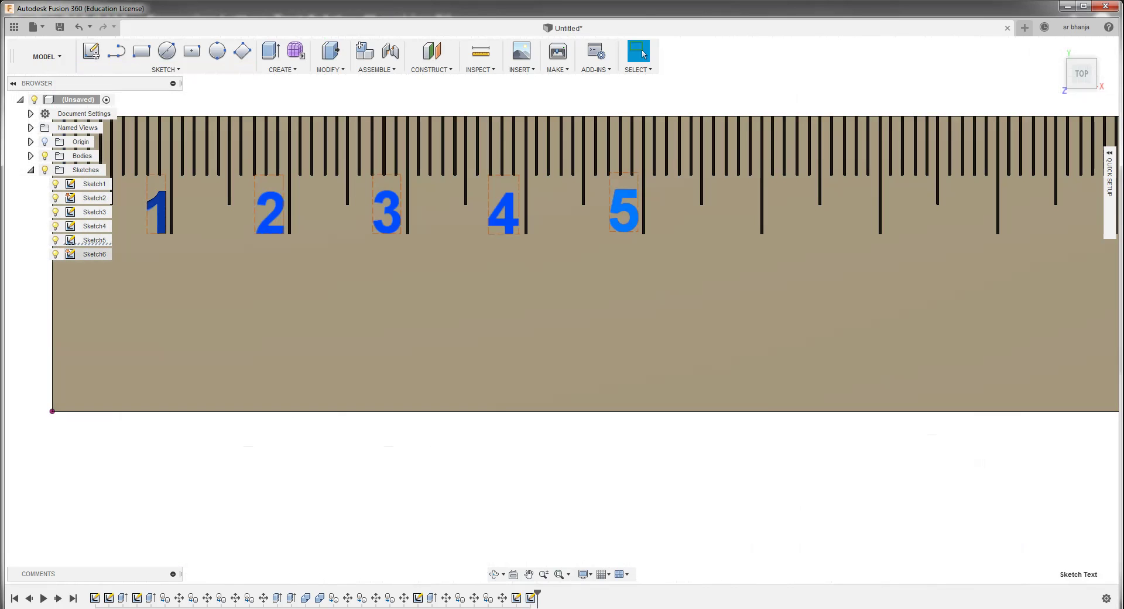
{"action": "left_click", "coordinate": [94, 254]}
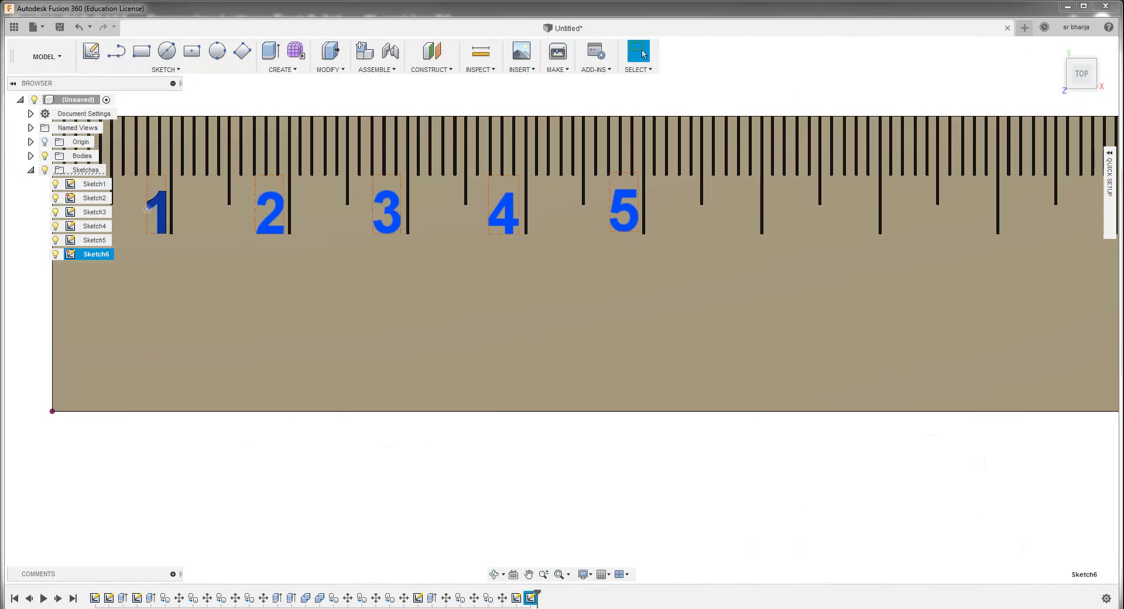
{"action": "left_click", "coordinate": [165, 70]}
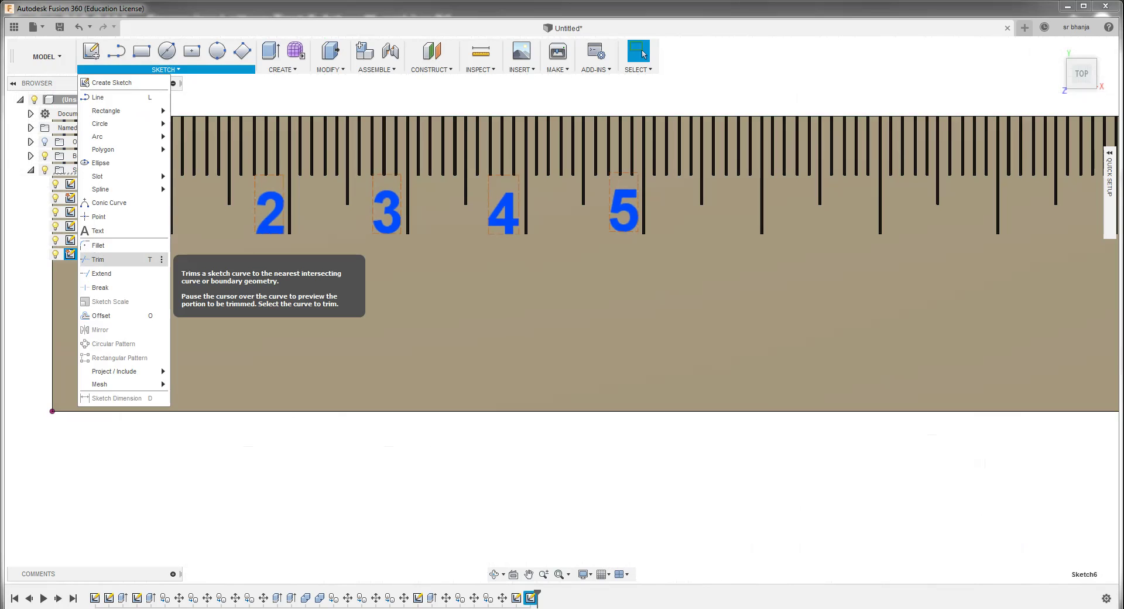
{"action": "key", "text": "Escape"}
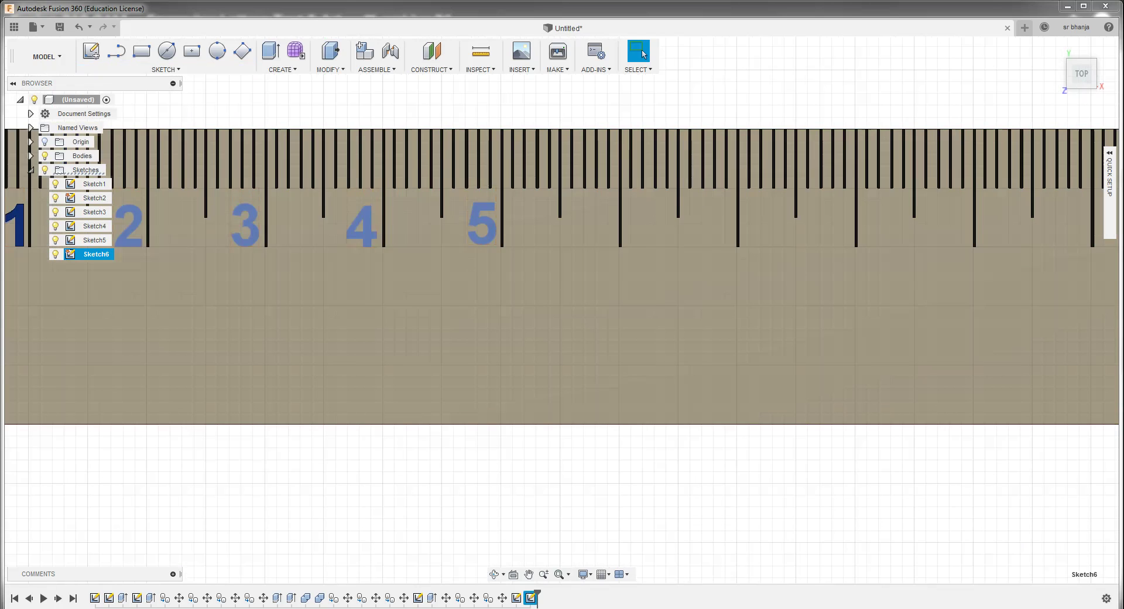
Place a bold, 5 mm-high numeral 6 beside the sixth long tick, confirm it, and stop the sketch
{"action": "left_click", "coordinate": [221, 253]}
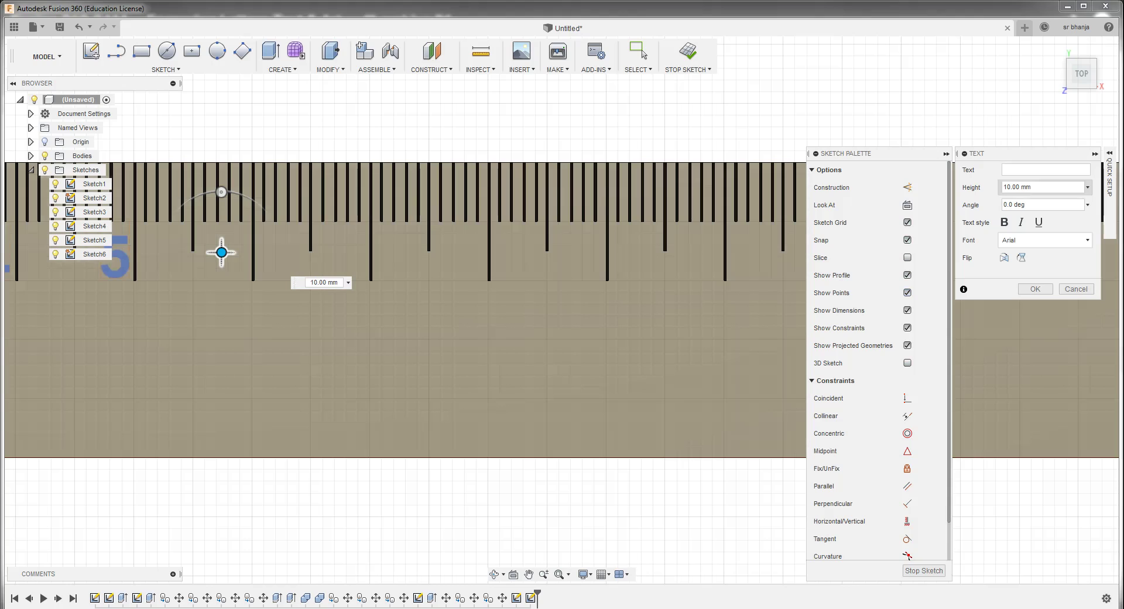
{"action": "left_click", "coordinate": [1046, 169]}
{"action": "type", "text": "6"}
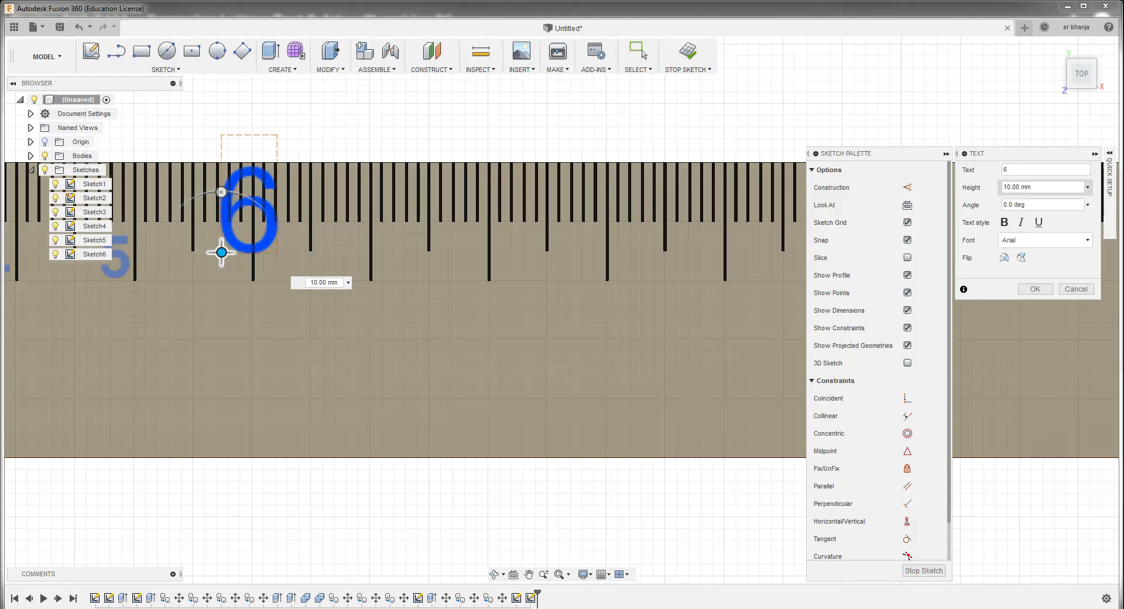
{"action": "key", "text": "Tab"}
{"action": "type", "text": "5"}
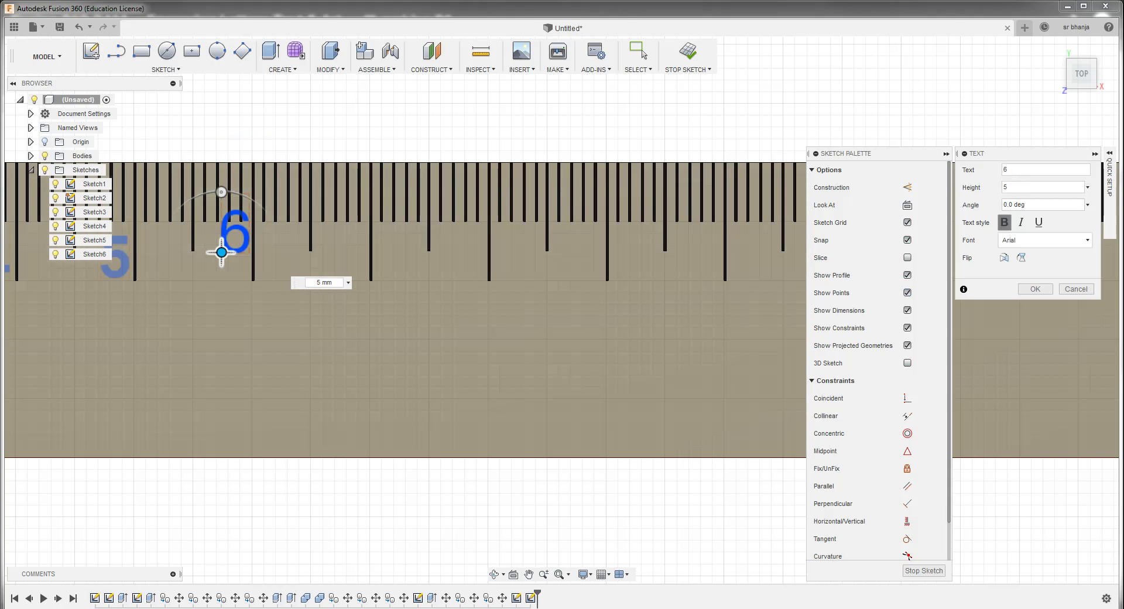
{"action": "left_click", "coordinate": [1004, 222]}
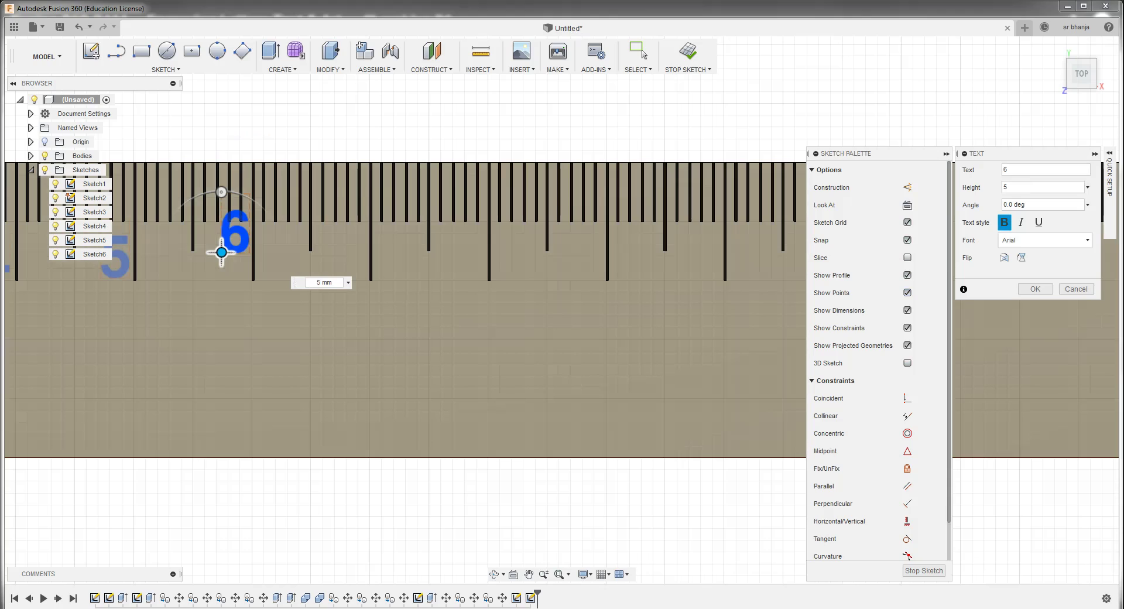
{"action": "left_click_drag", "start_coordinate": [221, 252], "coordinate": [217, 277]}
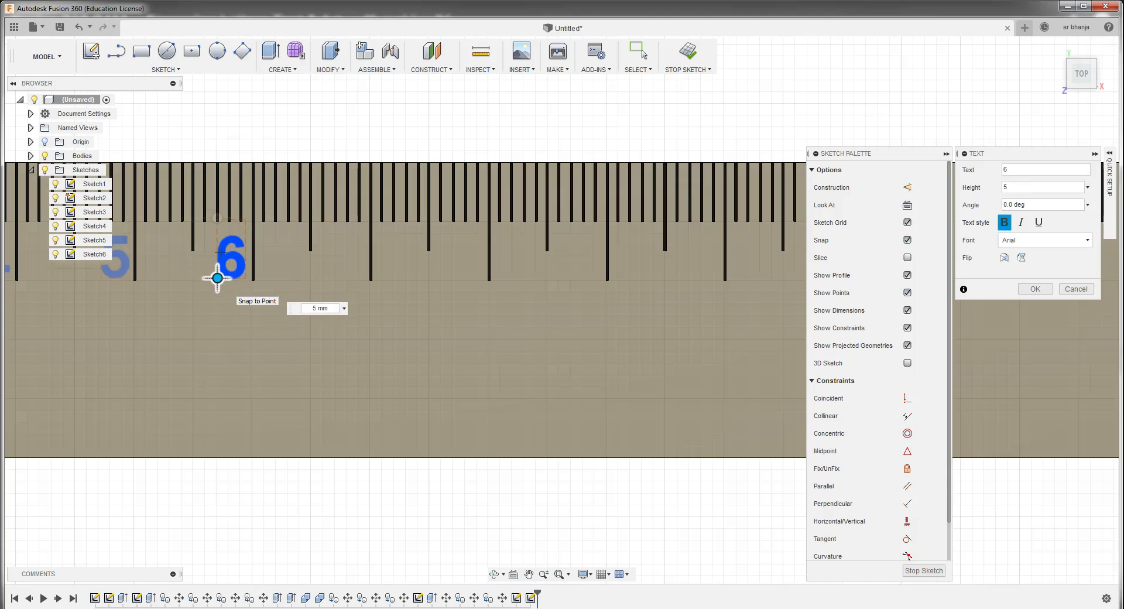
{"action": "left_click_drag", "start_coordinate": [217, 277], "coordinate": [217, 279]}
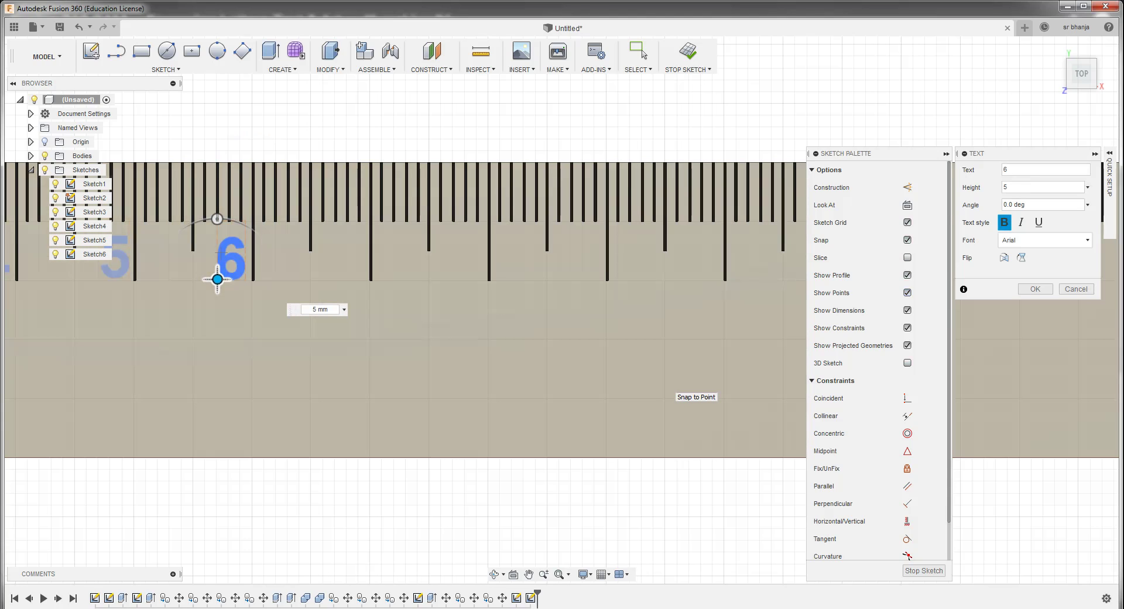
{"action": "key", "text": "Return"}
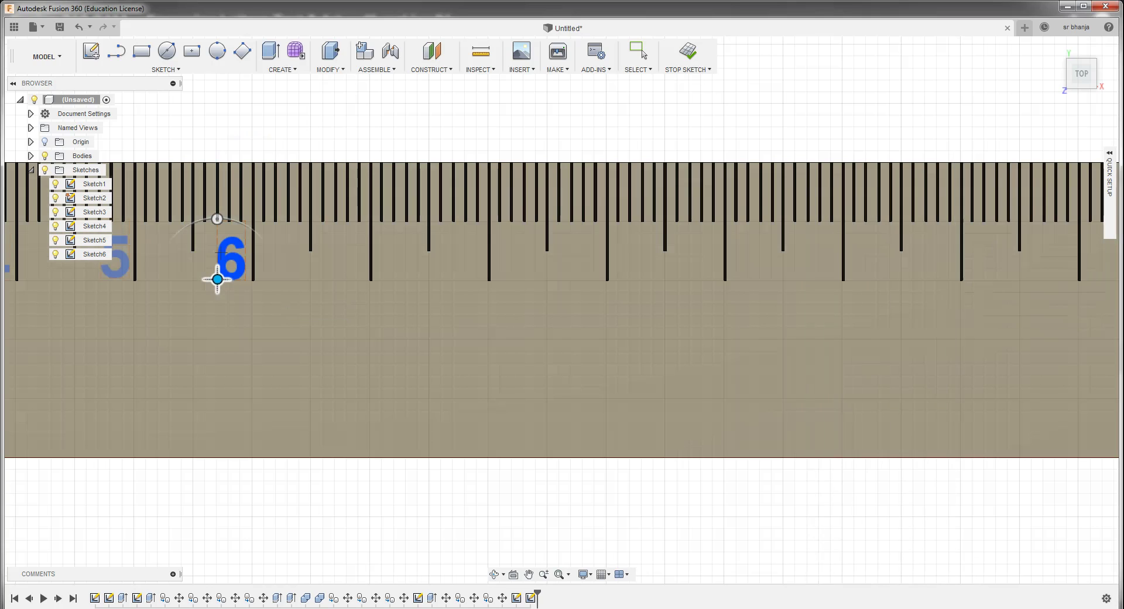
{"action": "left_click", "coordinate": [687, 51]}
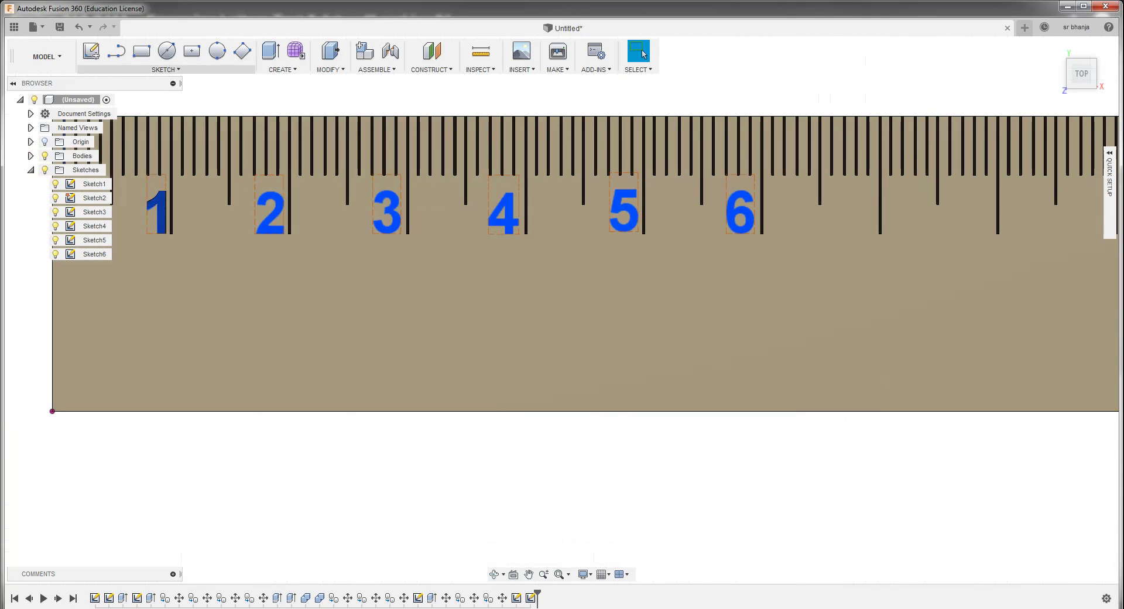
Abandon the text label, finish editing the base sketch, and exit to the model
{"action": "left_click", "coordinate": [165, 70]}
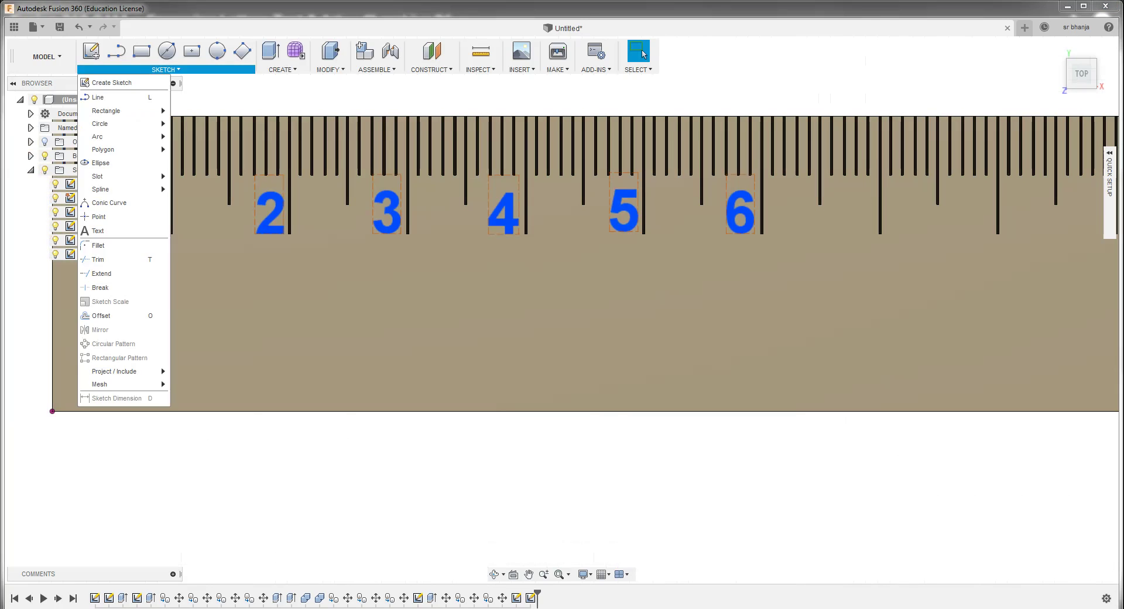
{"action": "left_click", "coordinate": [98, 230]}
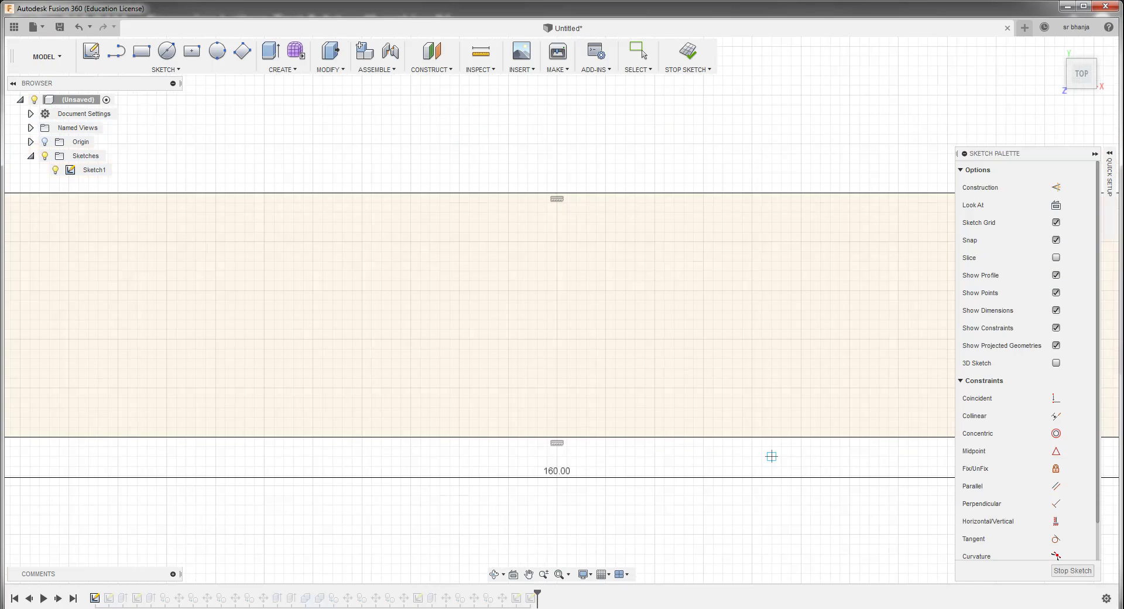
{"action": "scroll", "coordinate": [770, 454], "scroll_direction": "down", "scroll_amount": 5}
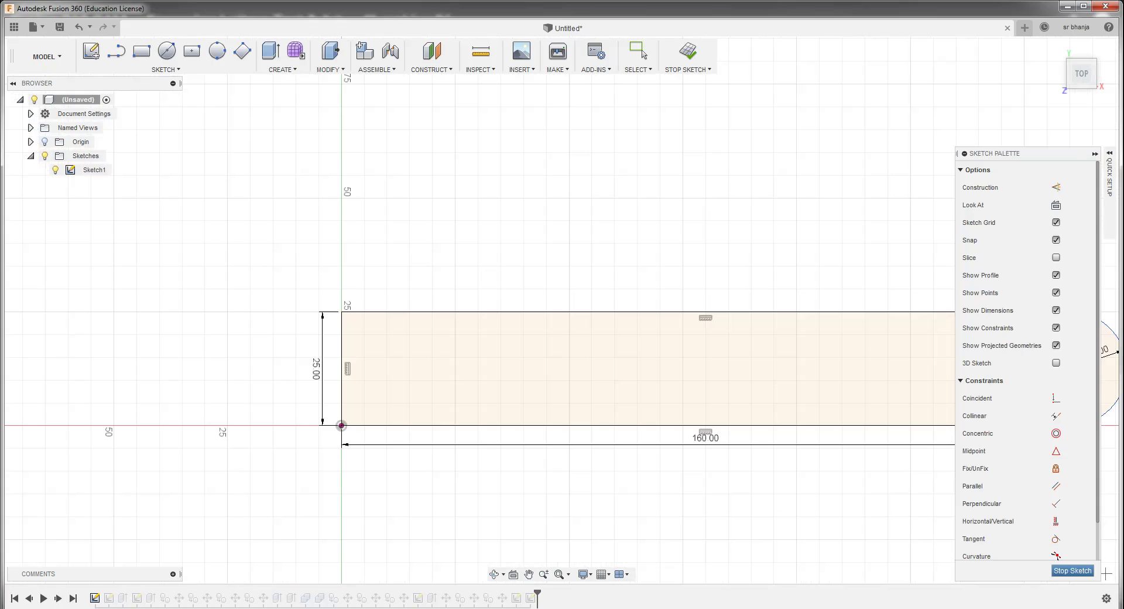
{"action": "left_click", "coordinate": [1073, 571]}
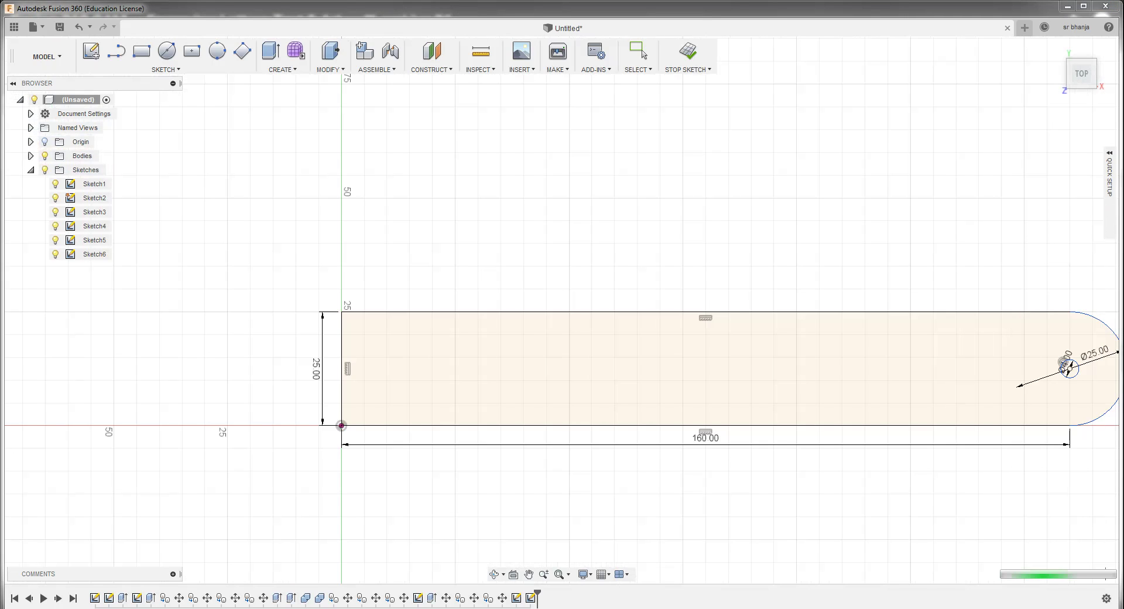
{"action": "left_click", "coordinate": [688, 52]}
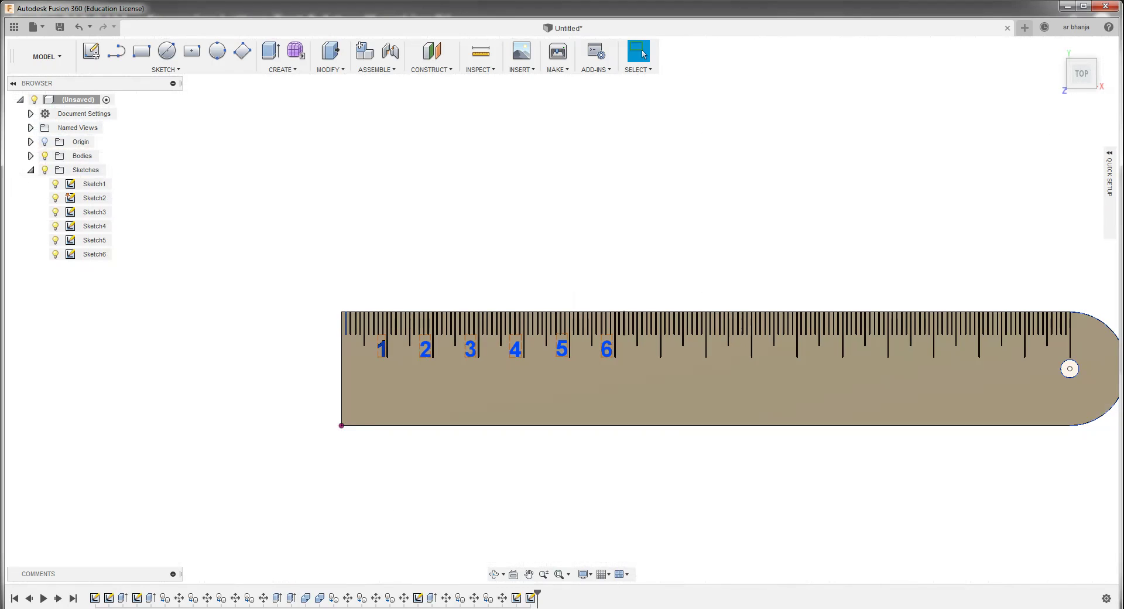
Try the sketch Point tool and zoom in and out around the ruler
{"action": "left_click", "coordinate": [165, 69]}
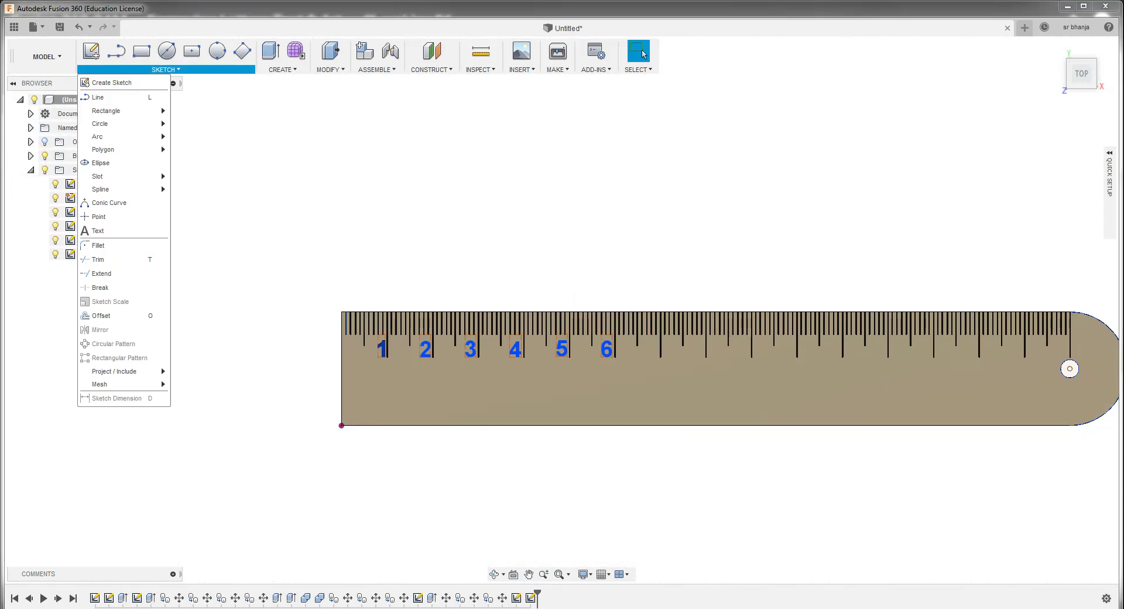
{"action": "left_click", "coordinate": [99, 217]}
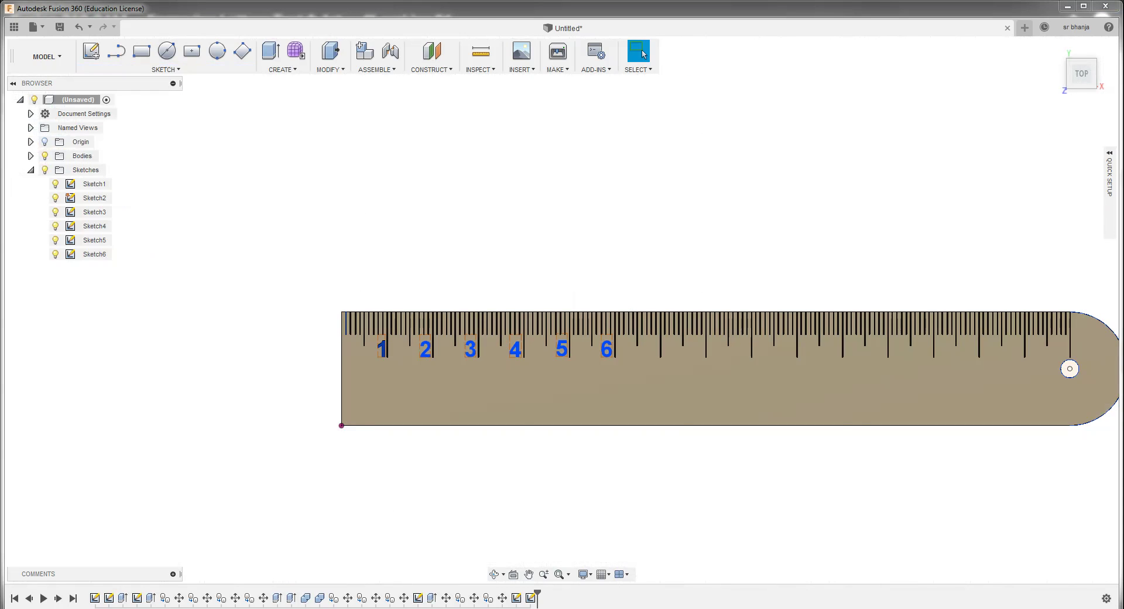
{"action": "scroll", "coordinate": [622, 344], "scroll_direction": "up", "scroll_amount": 2}
{"action": "scroll", "coordinate": [623, 344], "scroll_direction": "up", "scroll_amount": 2}
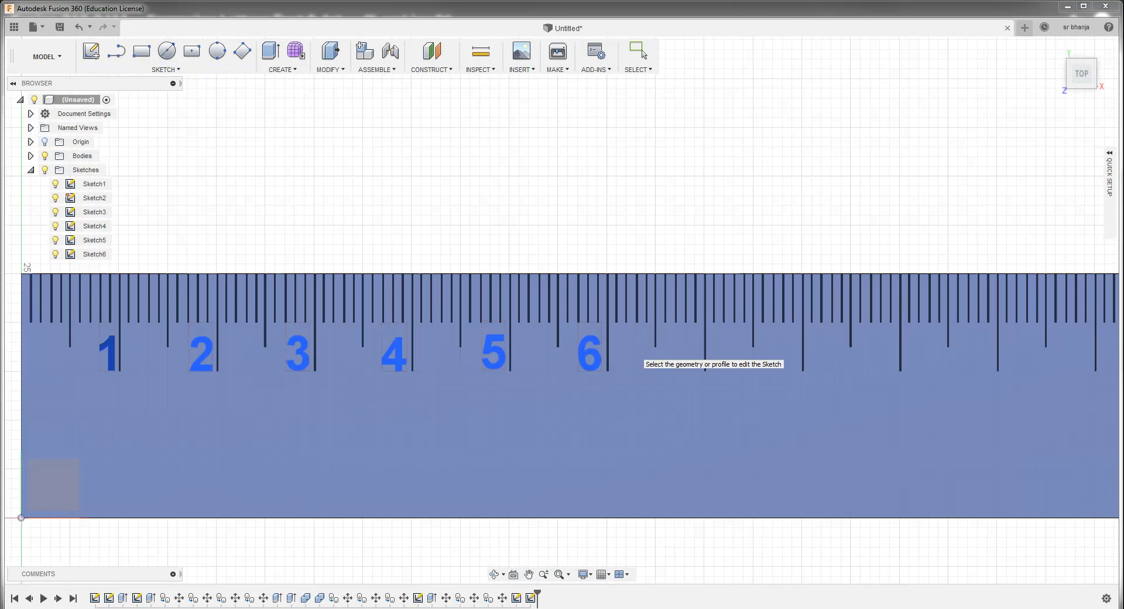
{"action": "scroll", "coordinate": [622, 344], "scroll_direction": "up", "scroll_amount": 2}
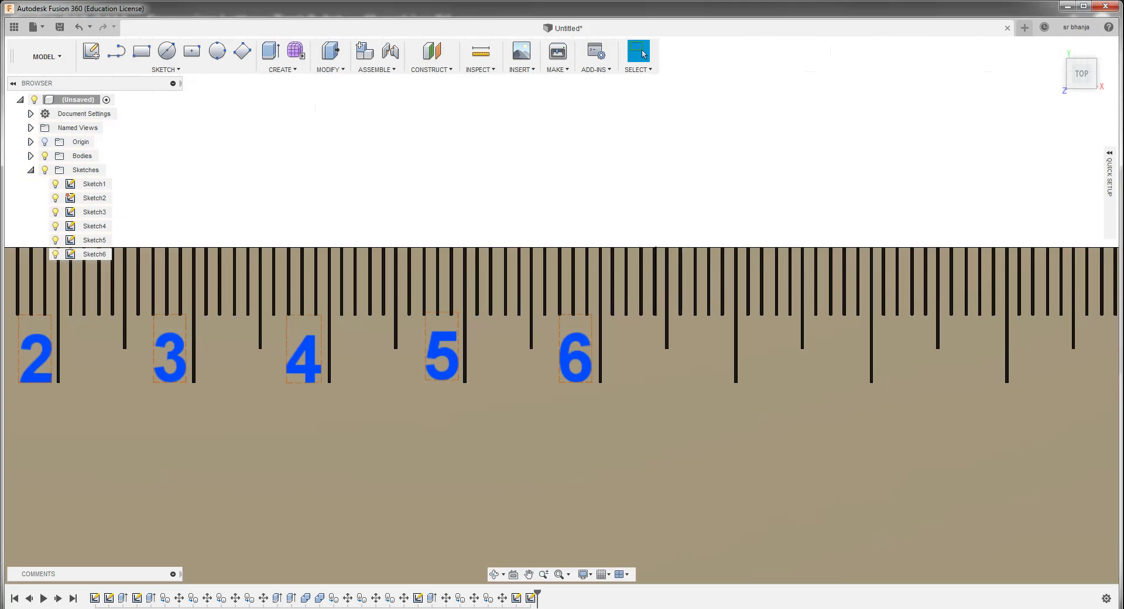
{"action": "scroll", "coordinate": [710, 242], "scroll_direction": "down", "scroll_amount": 2}
{"action": "scroll", "coordinate": [710, 242], "scroll_direction": "down", "scroll_amount": 2}
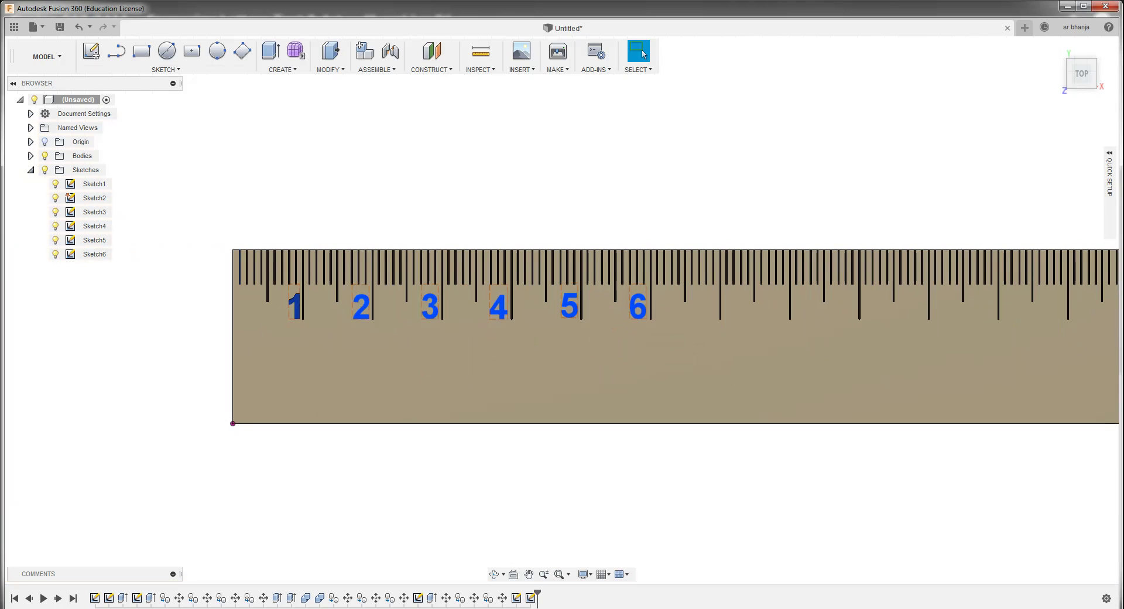
{"action": "left_click", "coordinate": [165, 69]}
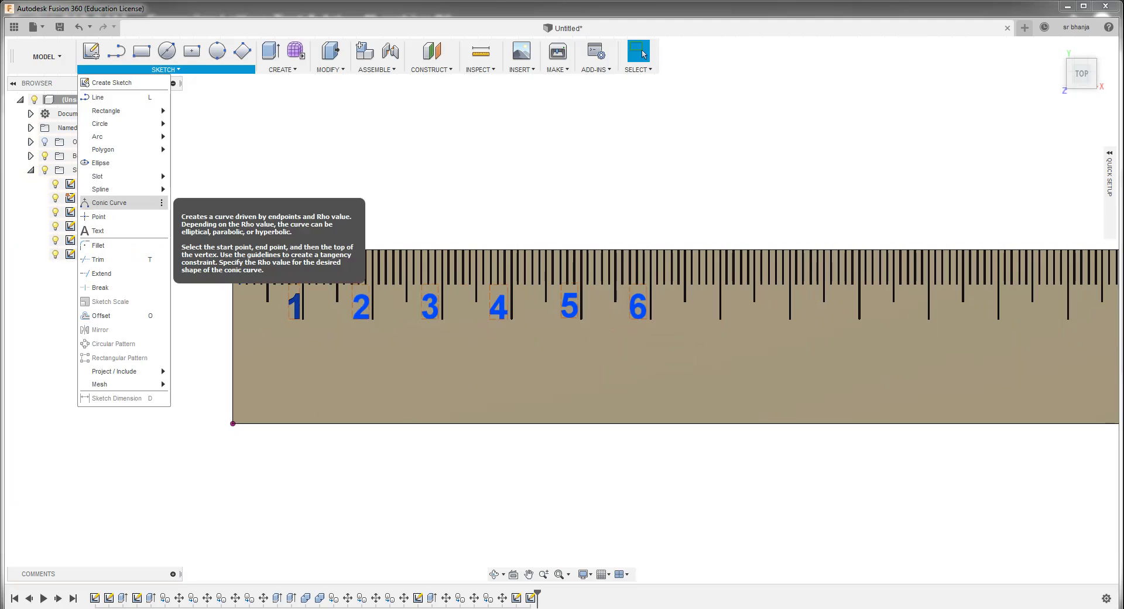
Start a text label 7 on the ruler face in a new sketch, bold and 5 mm high
{"action": "left_click", "coordinate": [97, 230]}
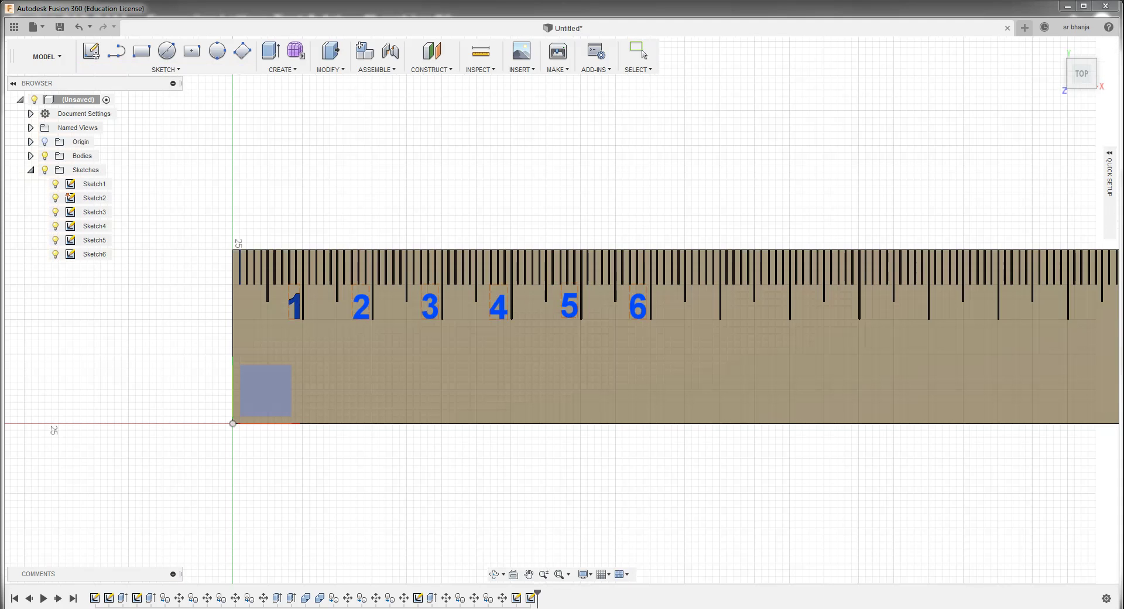
{"action": "left_click", "coordinate": [265, 390]}
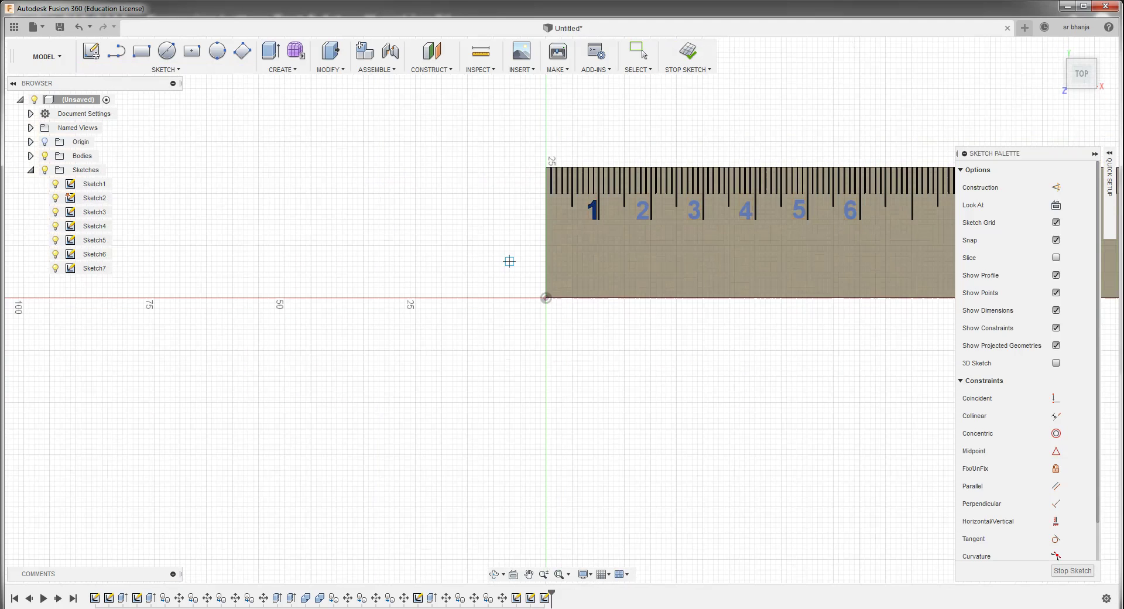
{"action": "scroll", "coordinate": [783, 225], "scroll_direction": "up", "scroll_amount": 2}
{"action": "scroll", "coordinate": [808, 234], "scroll_direction": "up", "scroll_amount": 2}
{"action": "scroll", "coordinate": [796, 246], "scroll_direction": "up", "scroll_amount": 2}
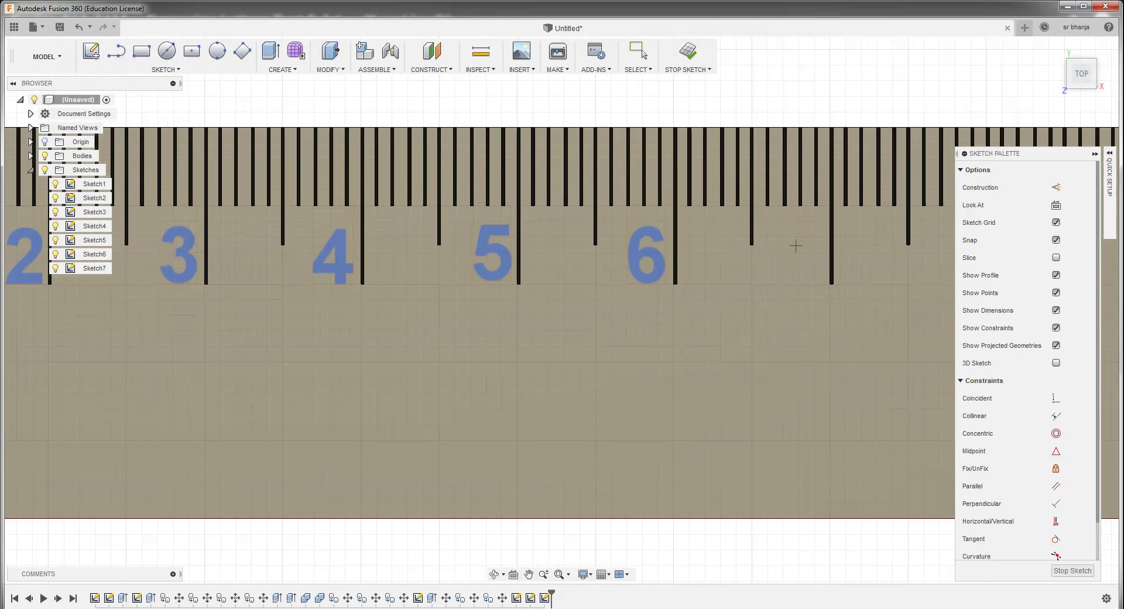
{"action": "left_click", "coordinate": [790, 230]}
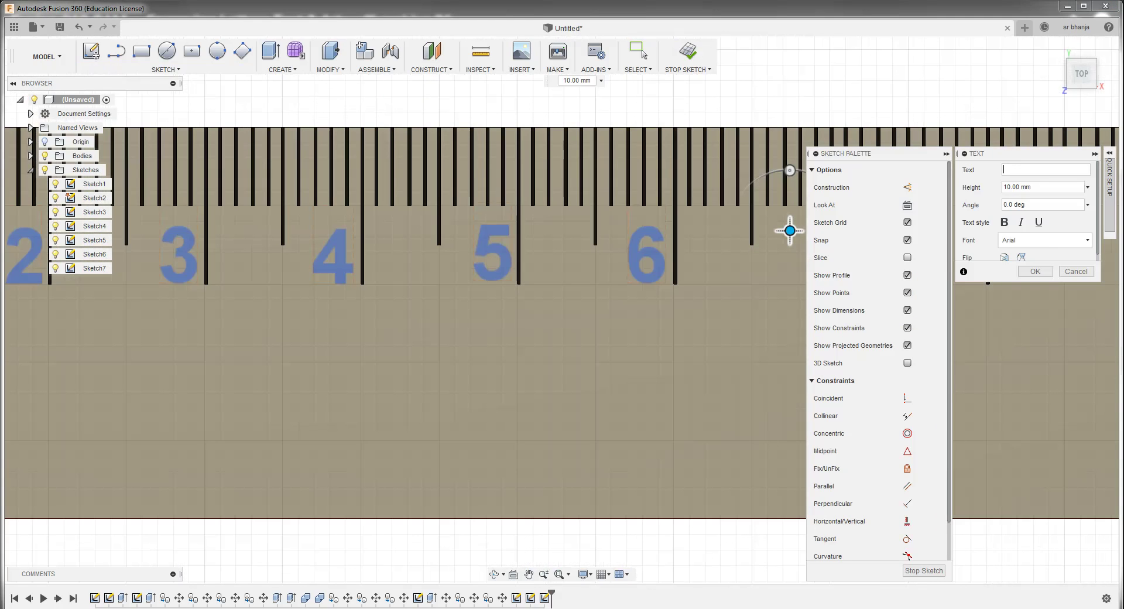
{"action": "type", "text": "7"}
{"action": "left_click", "coordinate": [1004, 221]}
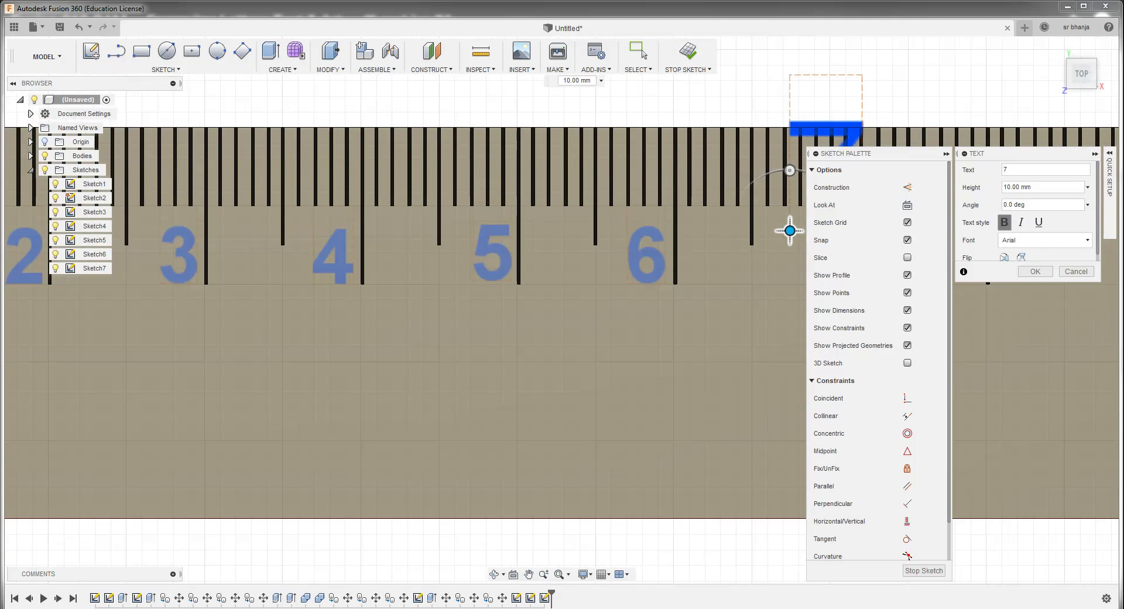
{"action": "left_click", "coordinate": [1017, 186]}
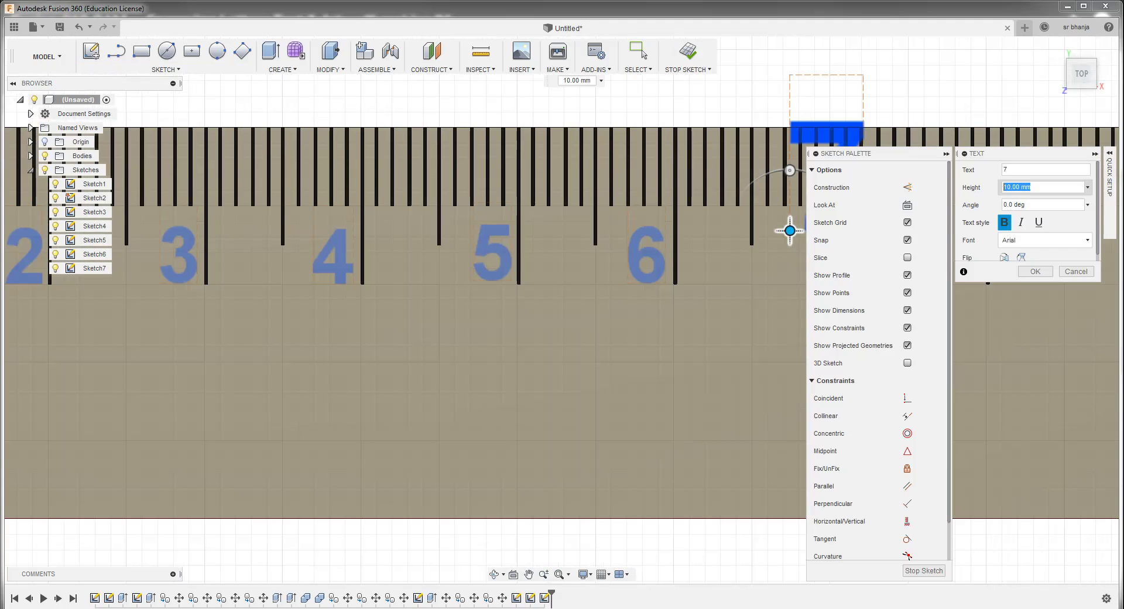
{"action": "type", "text": "5"}
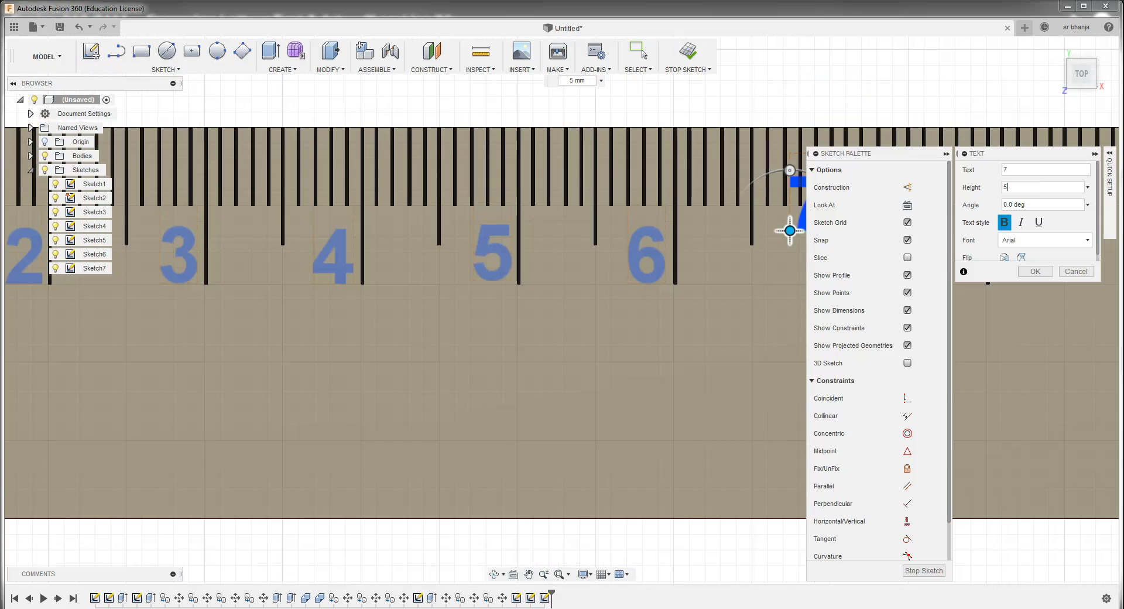
Drag the 7 label beside the seventh long tick and confirm it
{"action": "scroll", "coordinate": [790, 230], "scroll_direction": "down", "scroll_amount": 2}
{"action": "scroll", "coordinate": [728, 260], "scroll_direction": "up", "scroll_amount": 1}
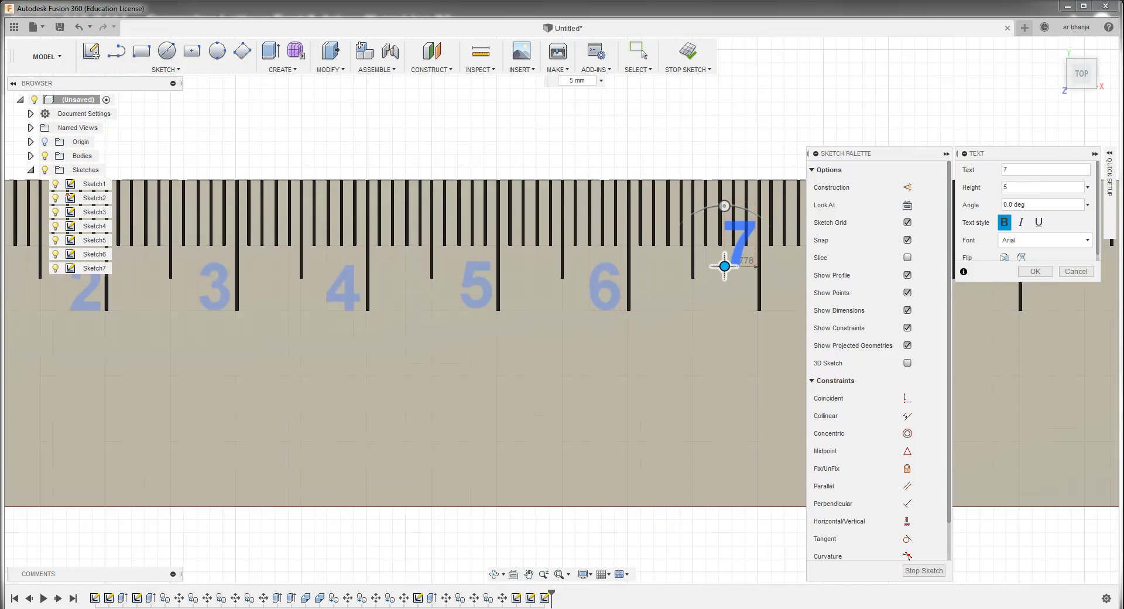
{"action": "scroll", "coordinate": [726, 263], "scroll_direction": "up", "scroll_amount": 2}
{"action": "scroll", "coordinate": [710, 289], "scroll_direction": "up", "scroll_amount": 2}
{"action": "scroll", "coordinate": [690, 321], "scroll_direction": "up", "scroll_amount": 1}
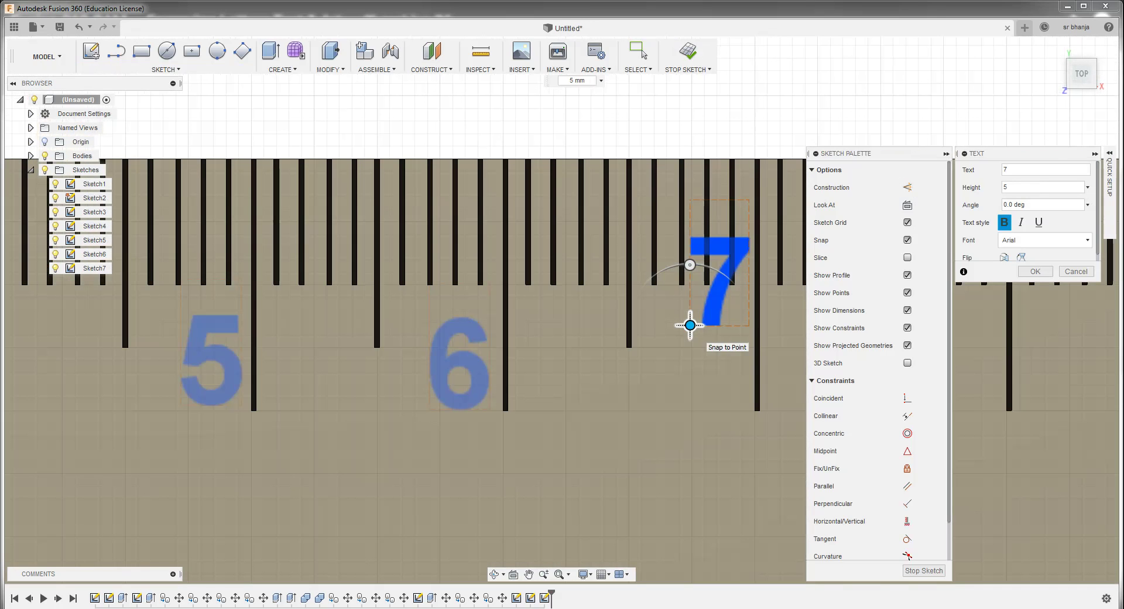
{"action": "left_click_drag", "start_coordinate": [690, 325], "coordinate": [686, 408]}
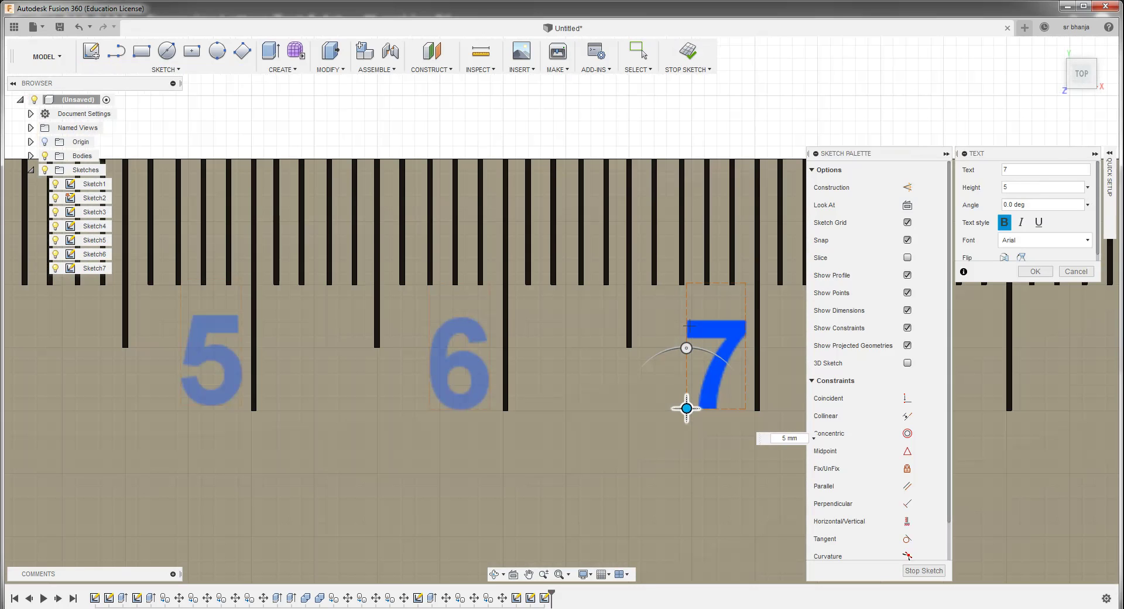
{"action": "key", "text": "Return"}
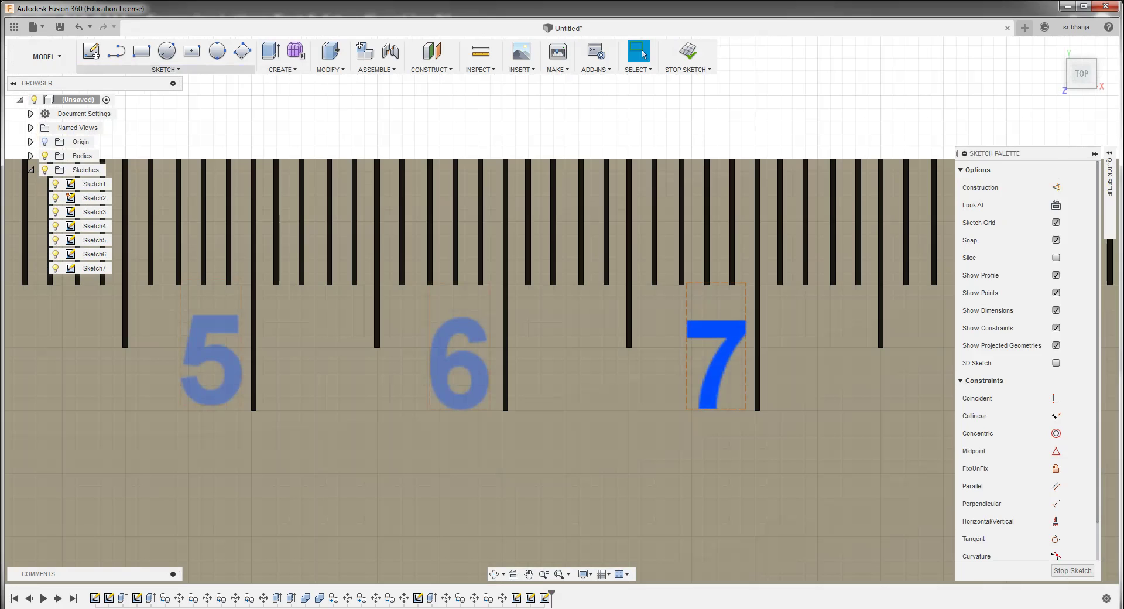
{"action": "left_click", "coordinate": [165, 69]}
Create a text label 8 right of the 7, 5 mm high and bold
{"action": "left_click", "coordinate": [98, 231]}
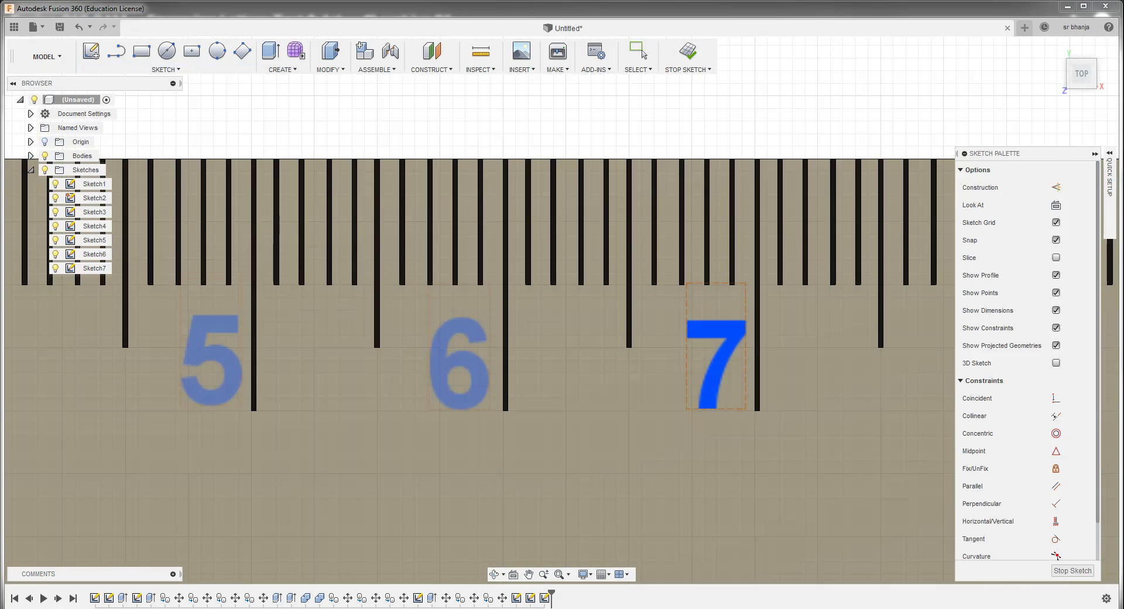
{"action": "scroll", "coordinate": [406, 311], "scroll_direction": "down", "scroll_amount": 2}
{"action": "scroll", "coordinate": [406, 311], "scroll_direction": "down", "scroll_amount": 2}
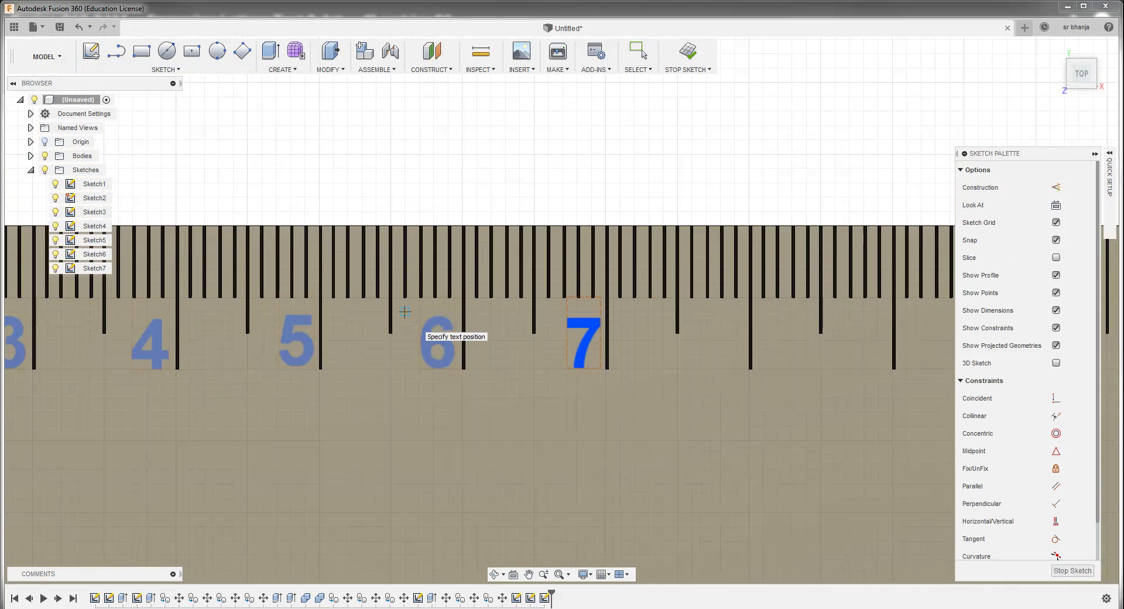
{"action": "left_click", "coordinate": [720, 326]}
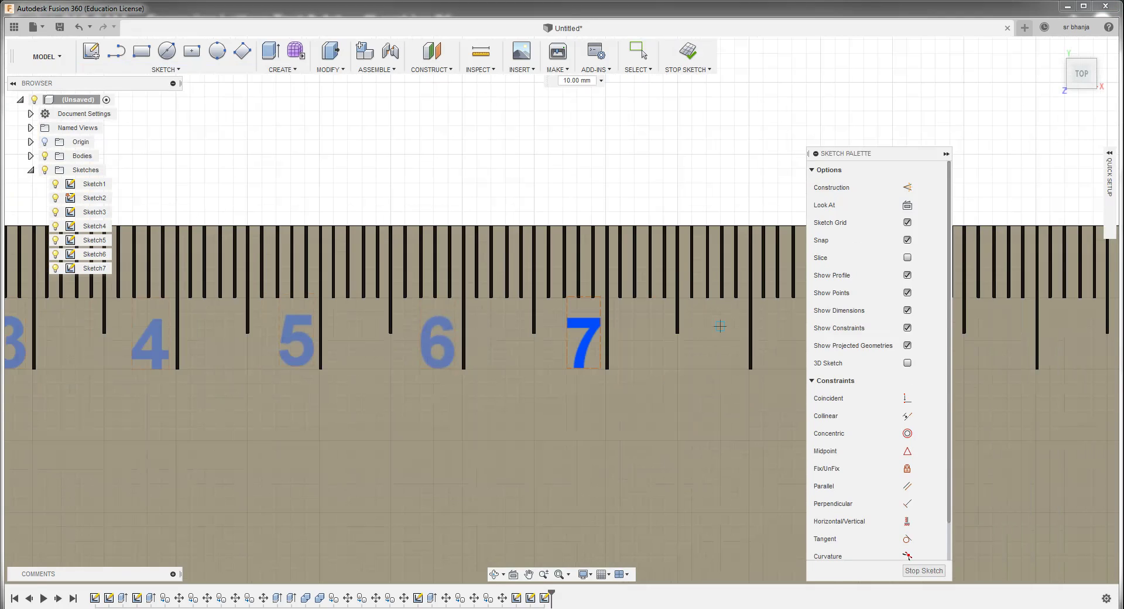
{"action": "type", "text": "8"}
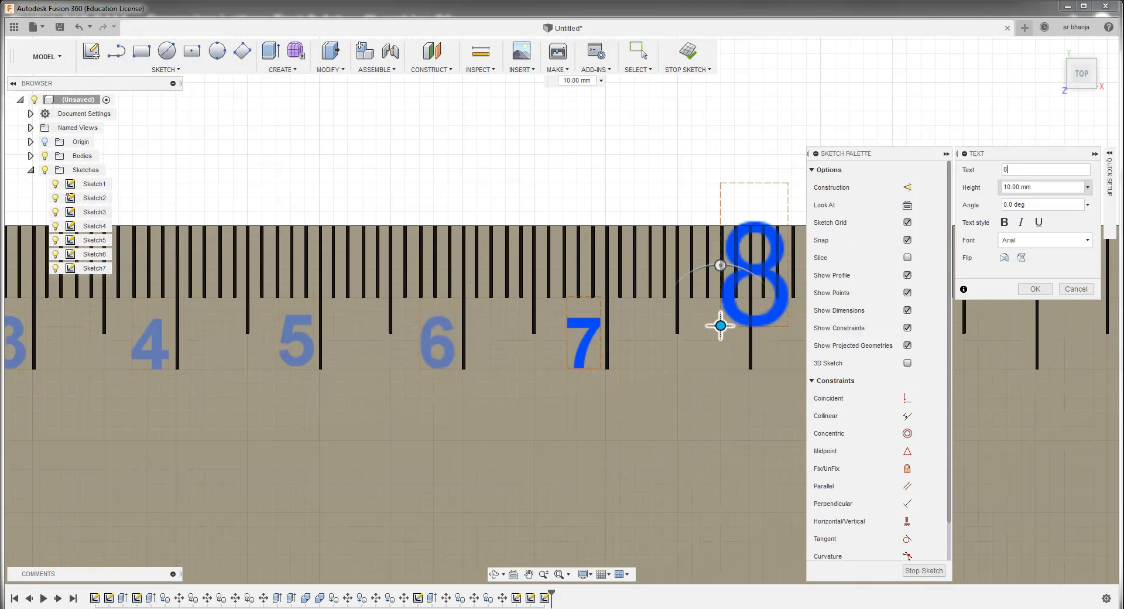
{"action": "key", "text": "ctrl+a"}
{"action": "key", "text": "ctrl+a"}
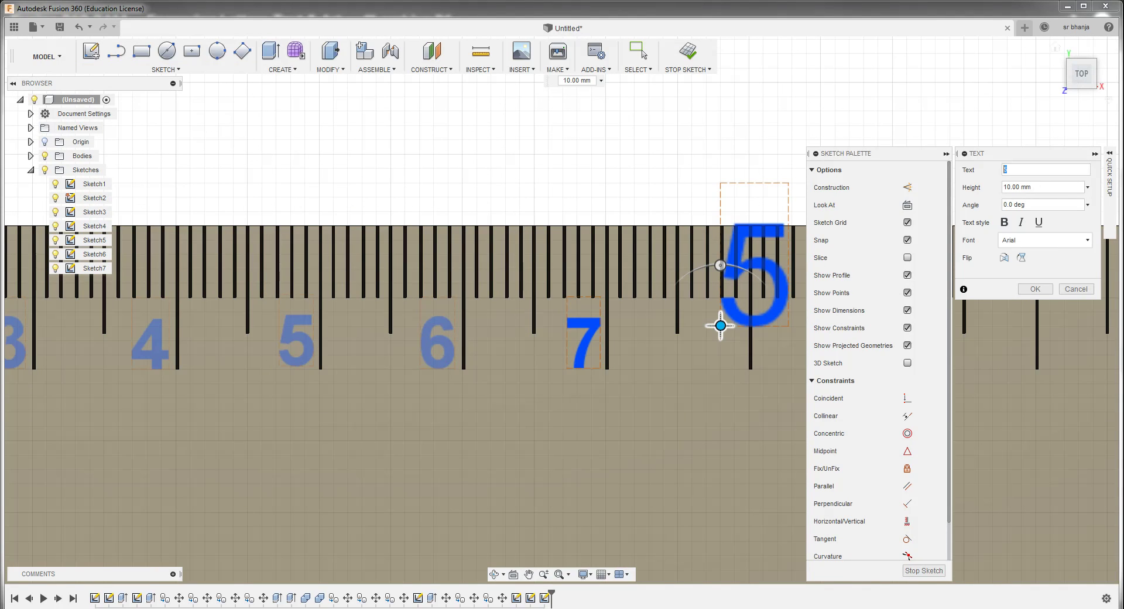
{"action": "key", "text": "Tab"}
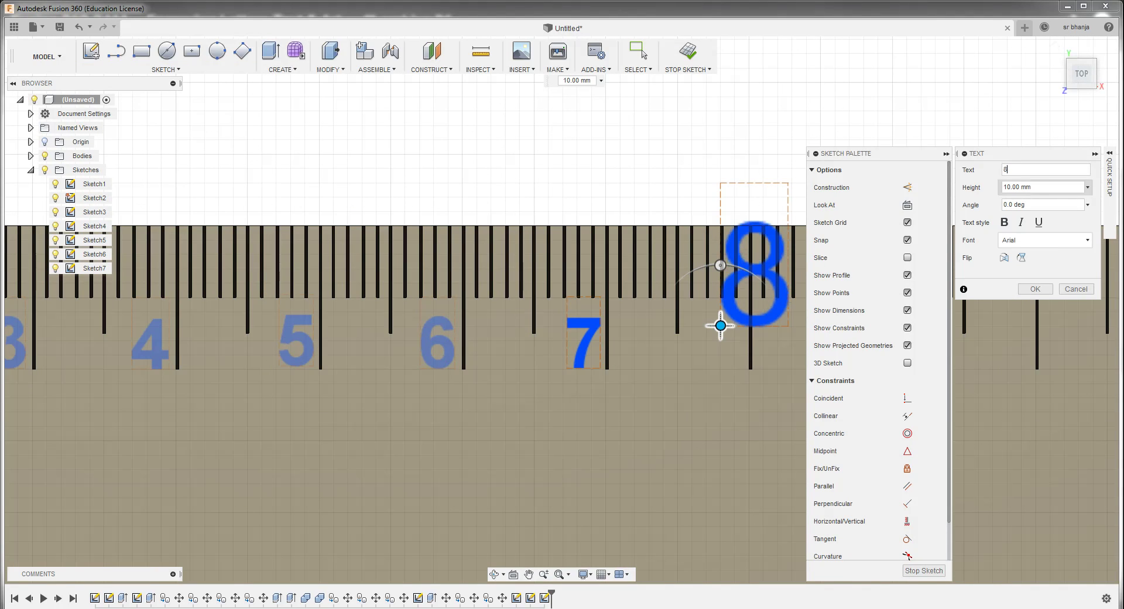
{"action": "type", "text": "5"}
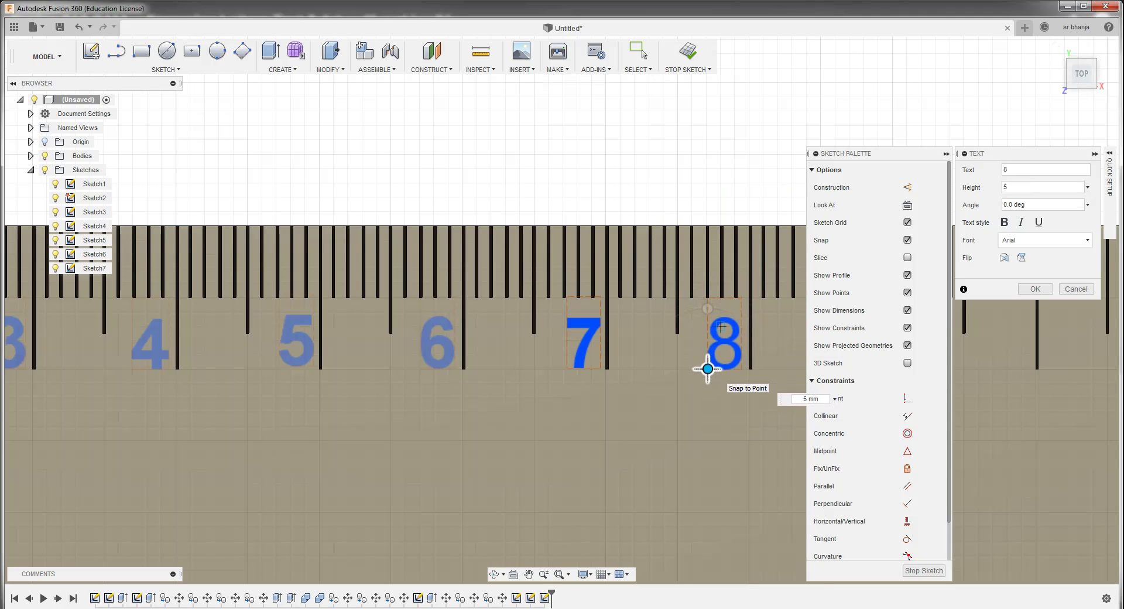
{"action": "left_click", "coordinate": [708, 369]}
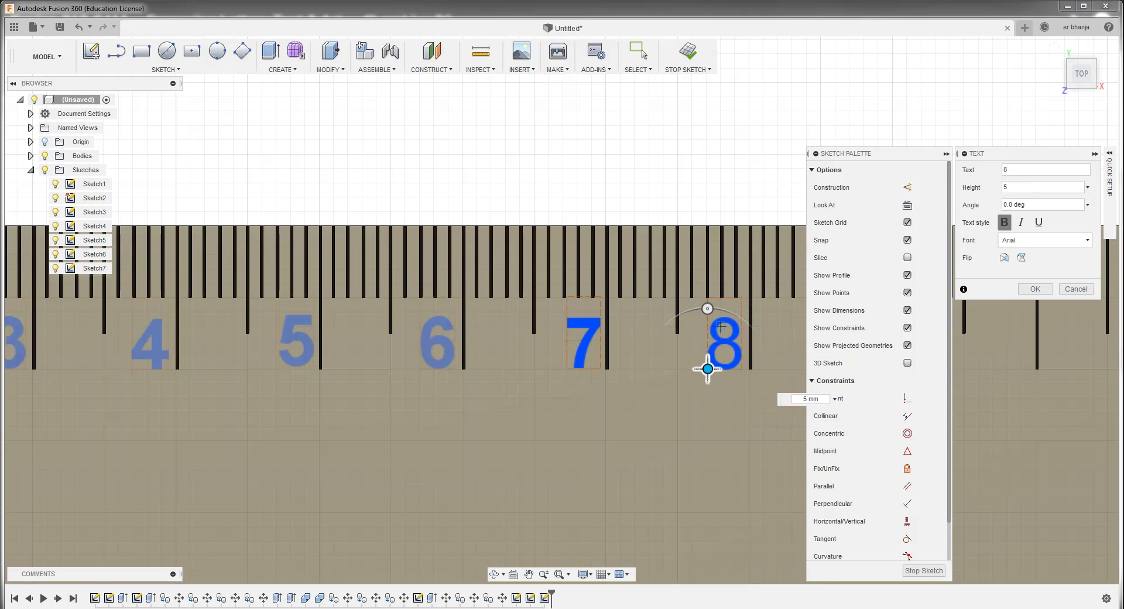
{"action": "left_click", "coordinate": [1004, 222]}
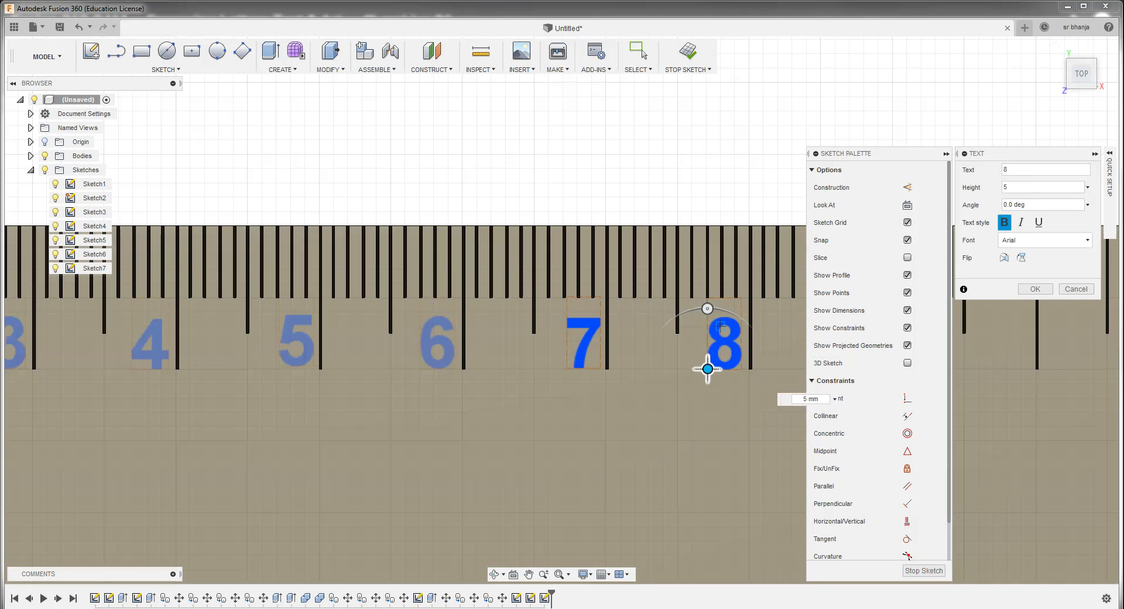
Check the 8 label's placement beside the eighth long tick and confirm it
{"action": "scroll", "coordinate": [668, 347], "scroll_direction": "down", "scroll_amount": 1}
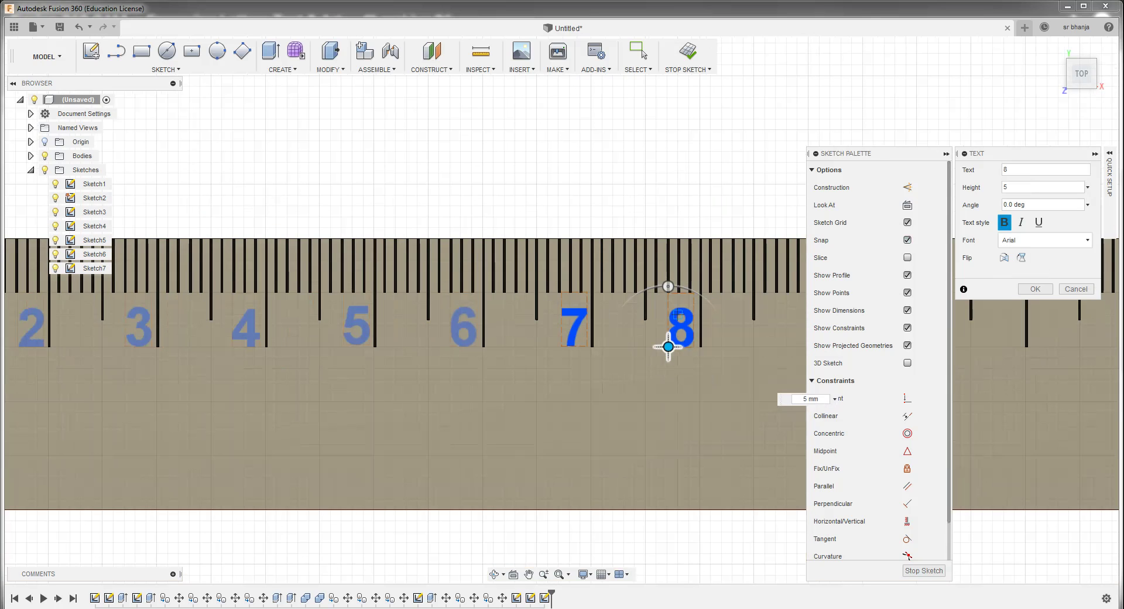
{"action": "scroll", "coordinate": [665, 343], "scroll_direction": "up", "scroll_amount": 1}
{"action": "scroll", "coordinate": [657, 364], "scroll_direction": "up", "scroll_amount": 1}
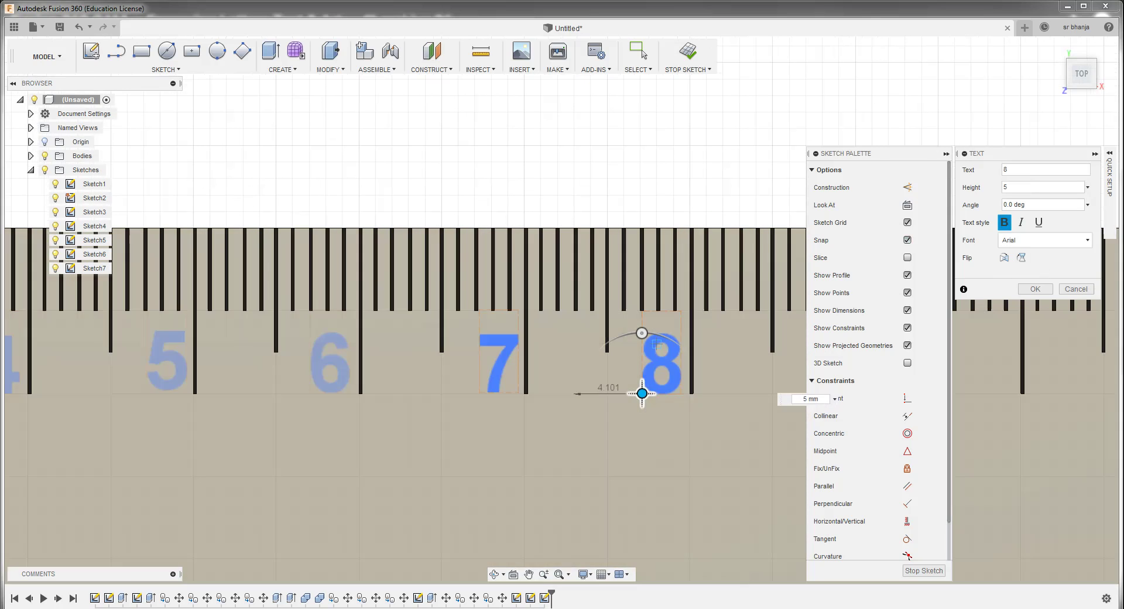
{"action": "scroll", "coordinate": [495, 301], "scroll_direction": "down", "scroll_amount": 1}
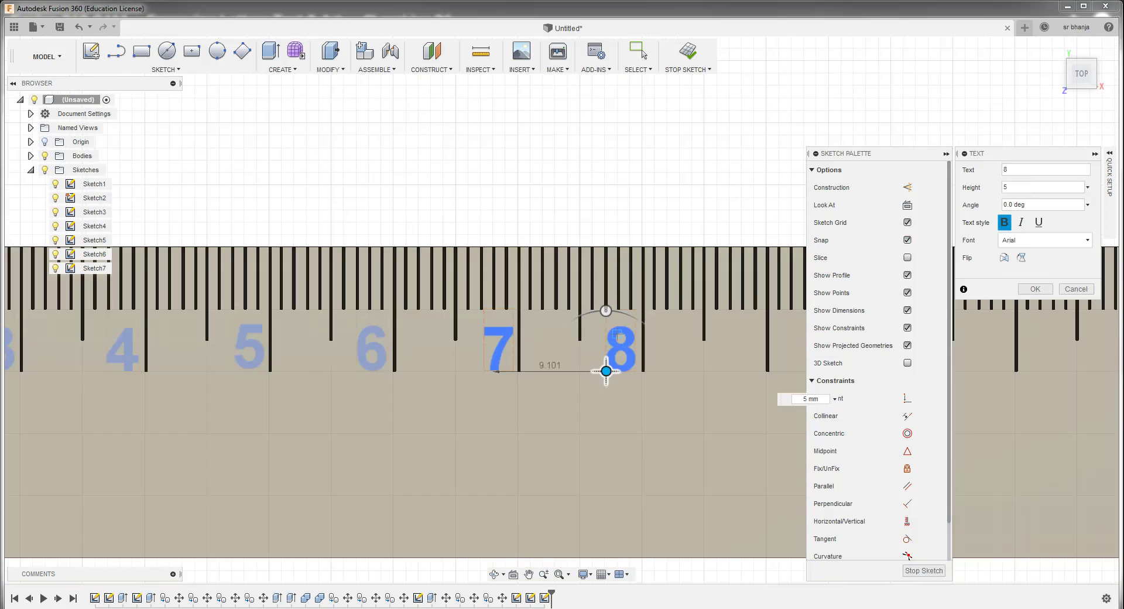
{"action": "scroll", "coordinate": [495, 301], "scroll_direction": "down", "scroll_amount": 1}
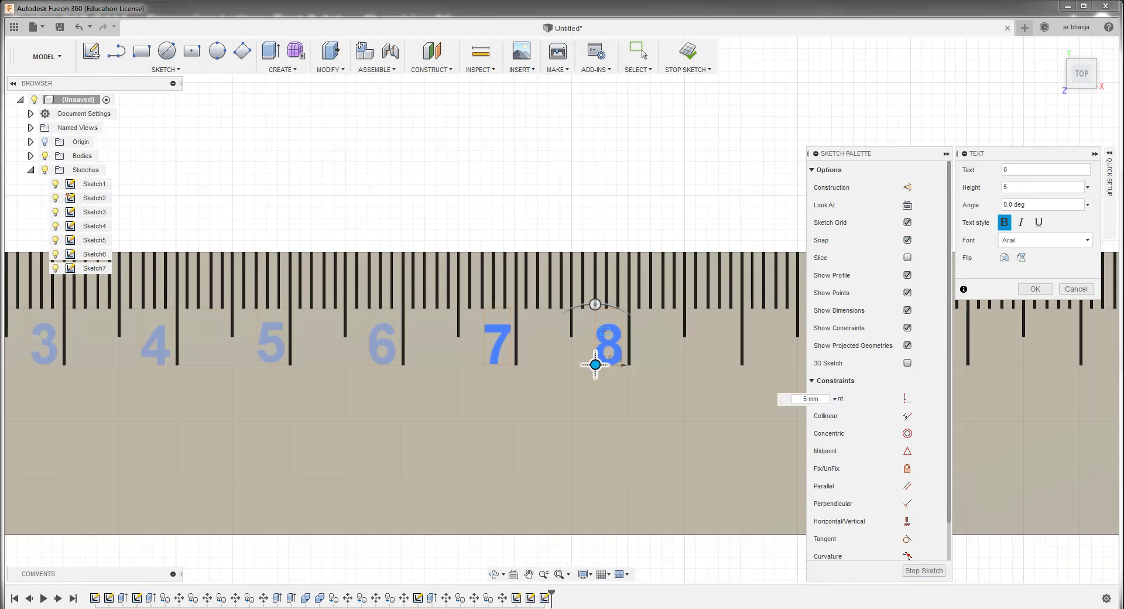
{"action": "scroll", "coordinate": [594, 364], "scroll_direction": "up", "scroll_amount": 1}
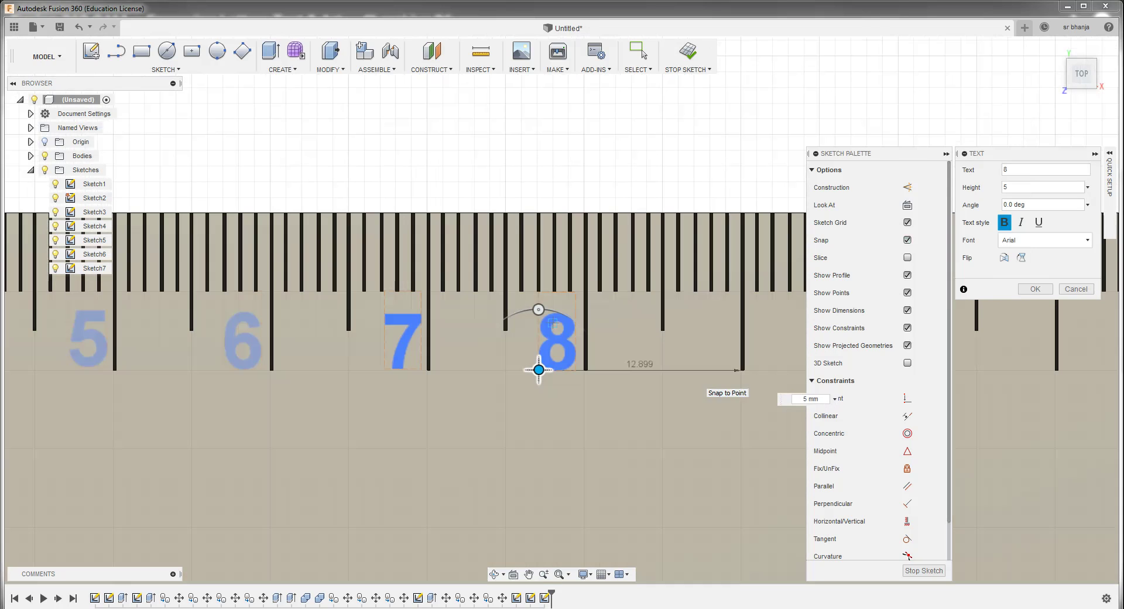
{"action": "scroll", "coordinate": [699, 369], "scroll_direction": "up", "scroll_amount": 2}
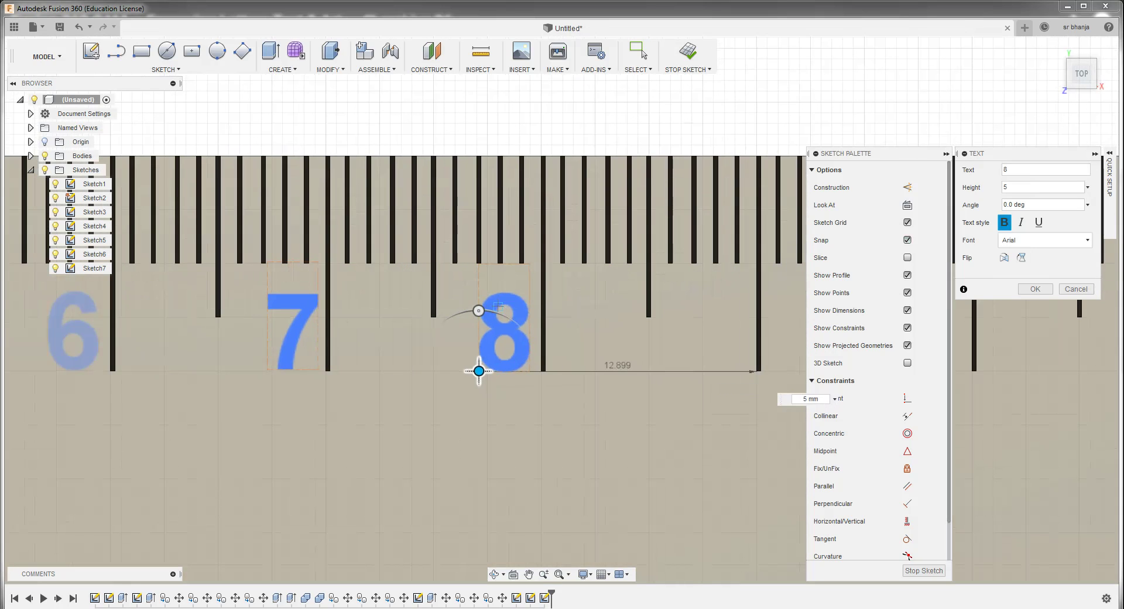
{"action": "scroll", "coordinate": [491, 369], "scroll_direction": "down", "scroll_amount": 1}
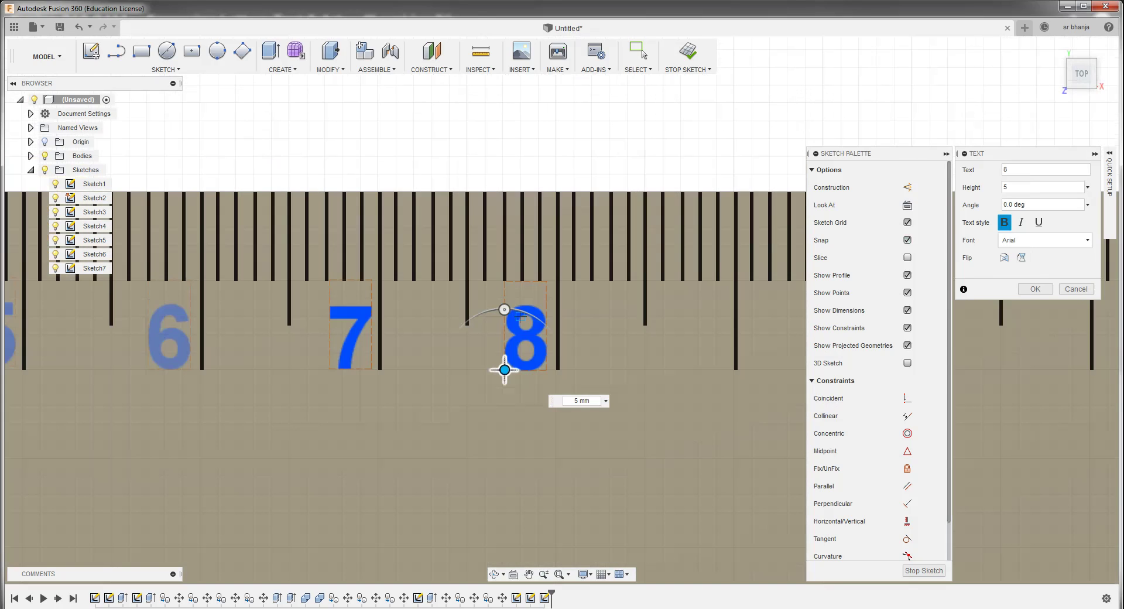
{"action": "scroll", "coordinate": [509, 367], "scroll_direction": "down", "scroll_amount": 1}
{"action": "scroll", "coordinate": [530, 368], "scroll_direction": "down", "scroll_amount": 1}
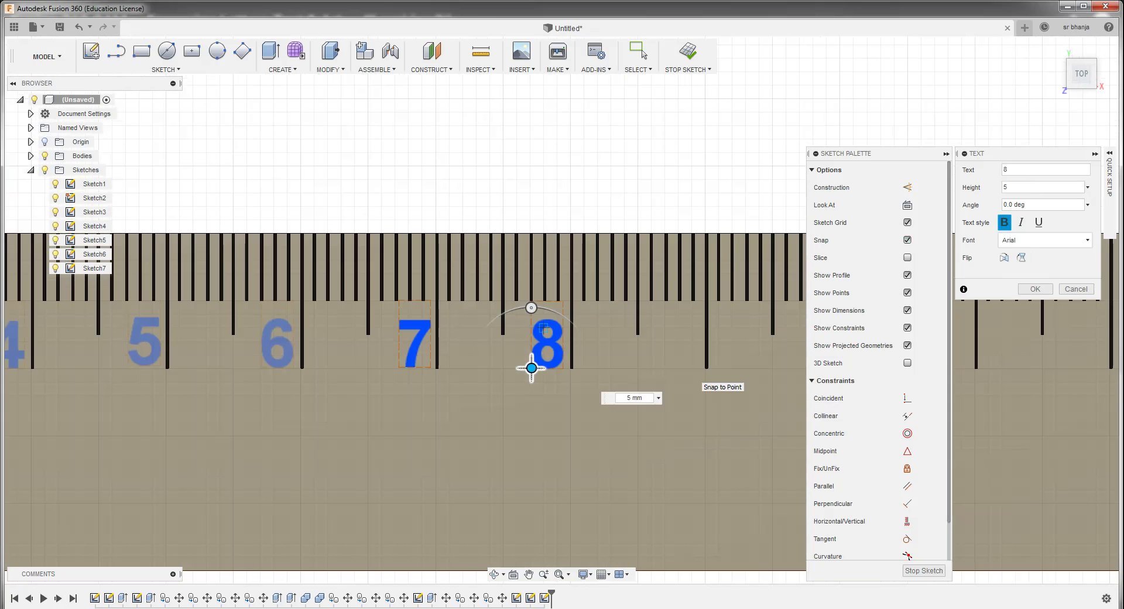
{"action": "key", "text": "Return"}
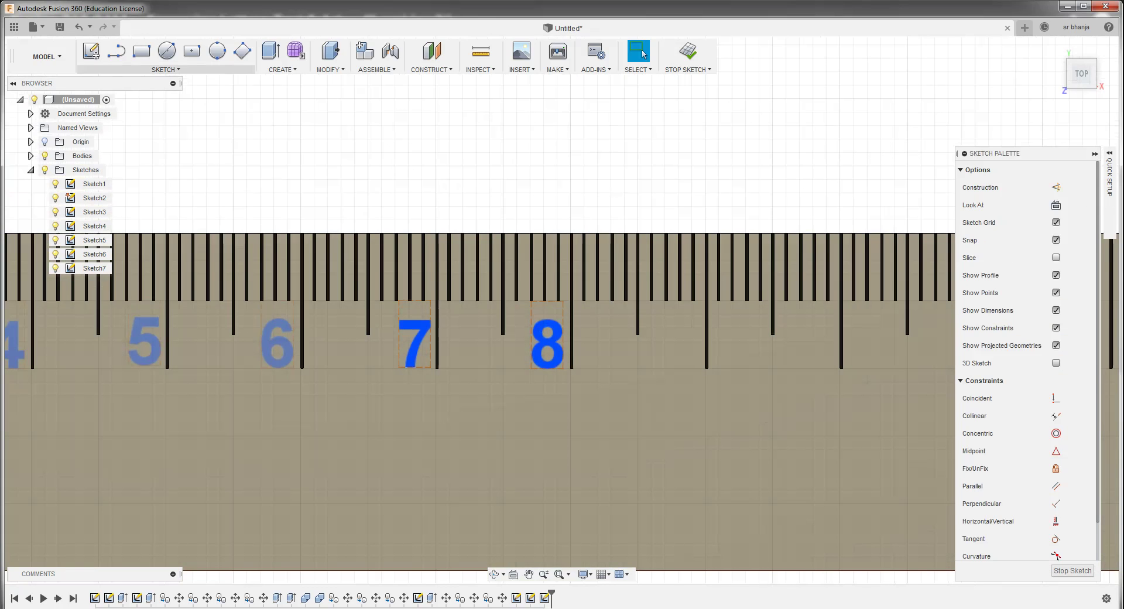
{"action": "left_click", "coordinate": [166, 69]}
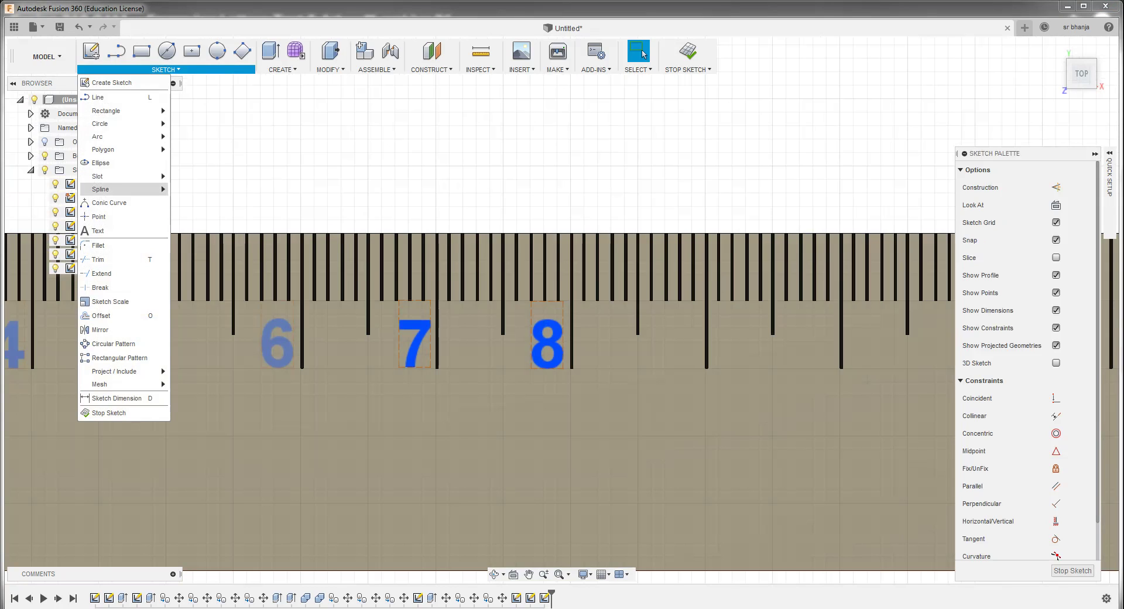
Start a text label 9 right of the 8 and drag it down level with the 8
{"action": "left_click", "coordinate": [98, 231]}
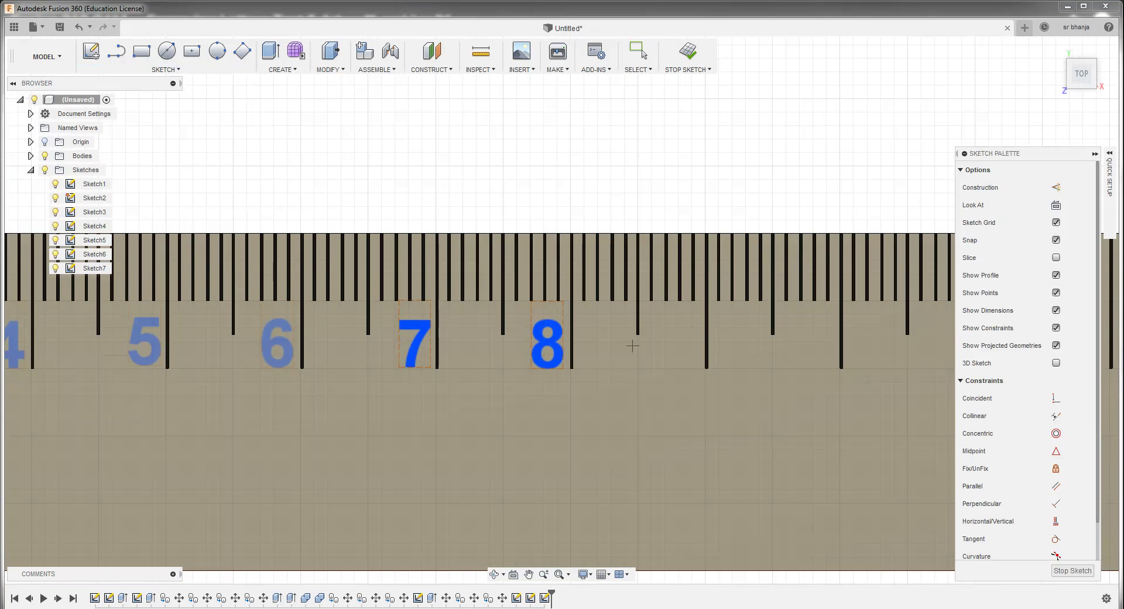
{"action": "left_click", "coordinate": [665, 326]}
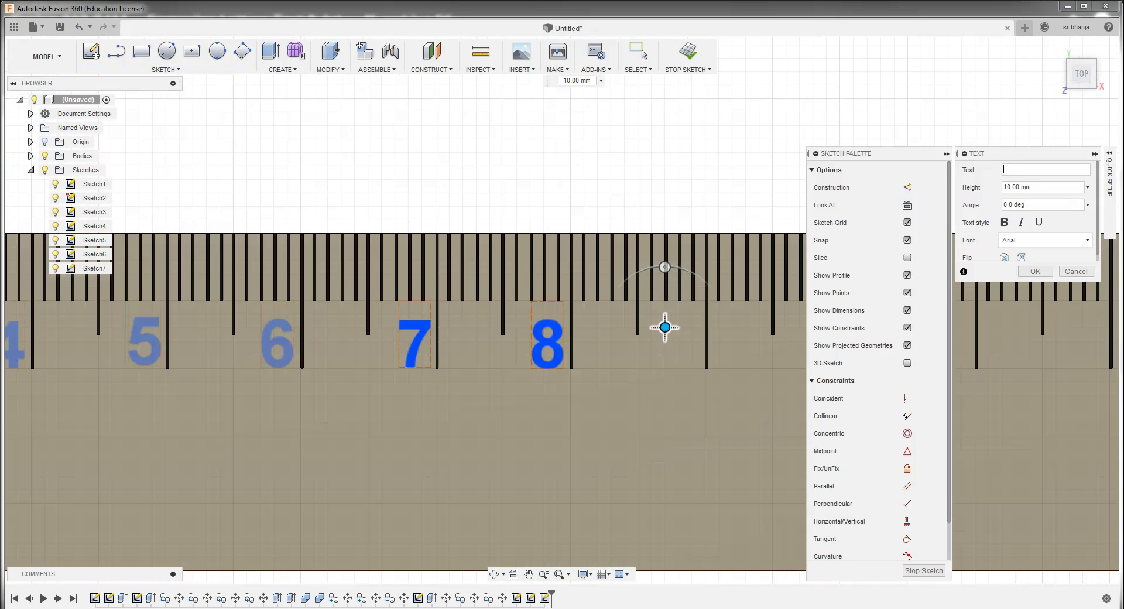
{"action": "type", "text": "9"}
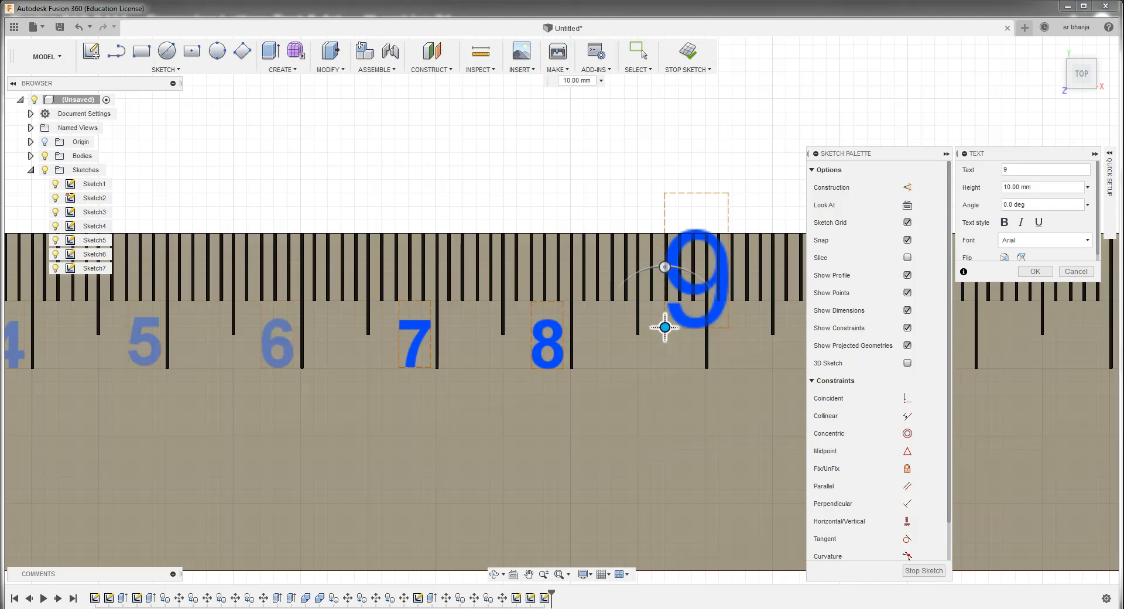
{"action": "scroll", "coordinate": [663, 325], "scroll_direction": "down", "scroll_amount": 2}
{"action": "scroll", "coordinate": [603, 343], "scroll_direction": "up", "scroll_amount": 1}
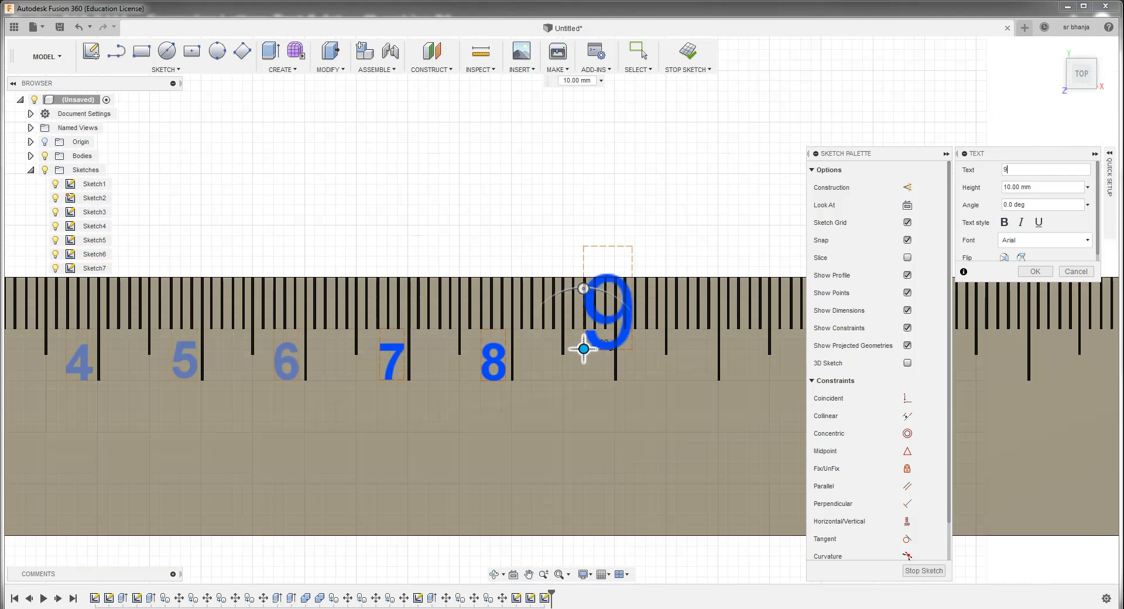
{"action": "left_click_drag", "start_coordinate": [584, 349], "coordinate": [566, 376]}
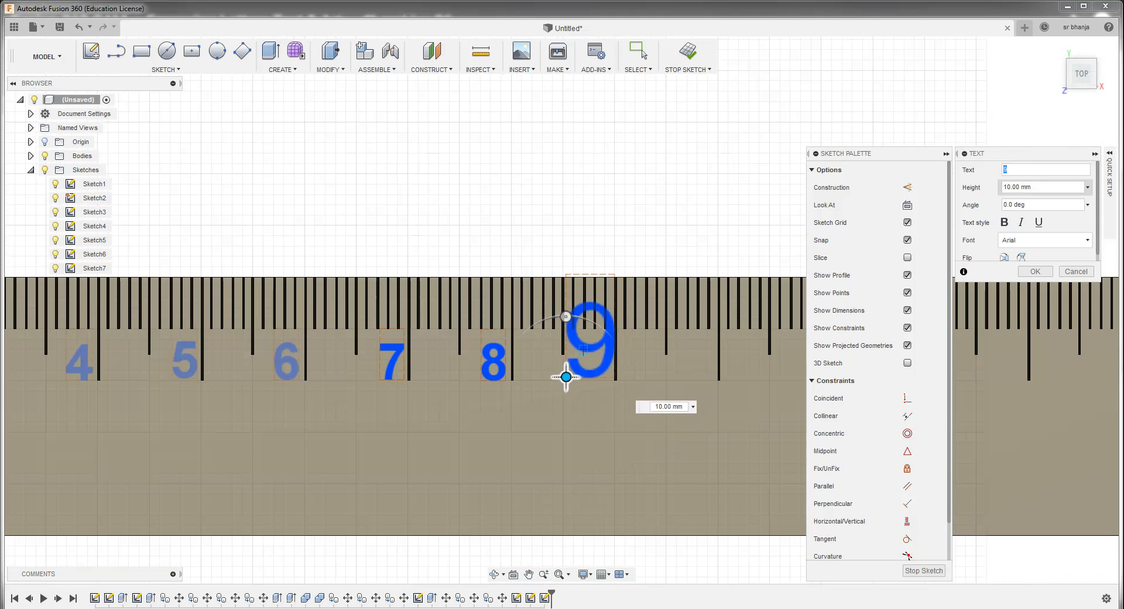
Make the 9 label 5 mm high and bold, align it with its tick, and confirm
{"action": "key", "text": "Tab"}
{"action": "type", "text": "5"}
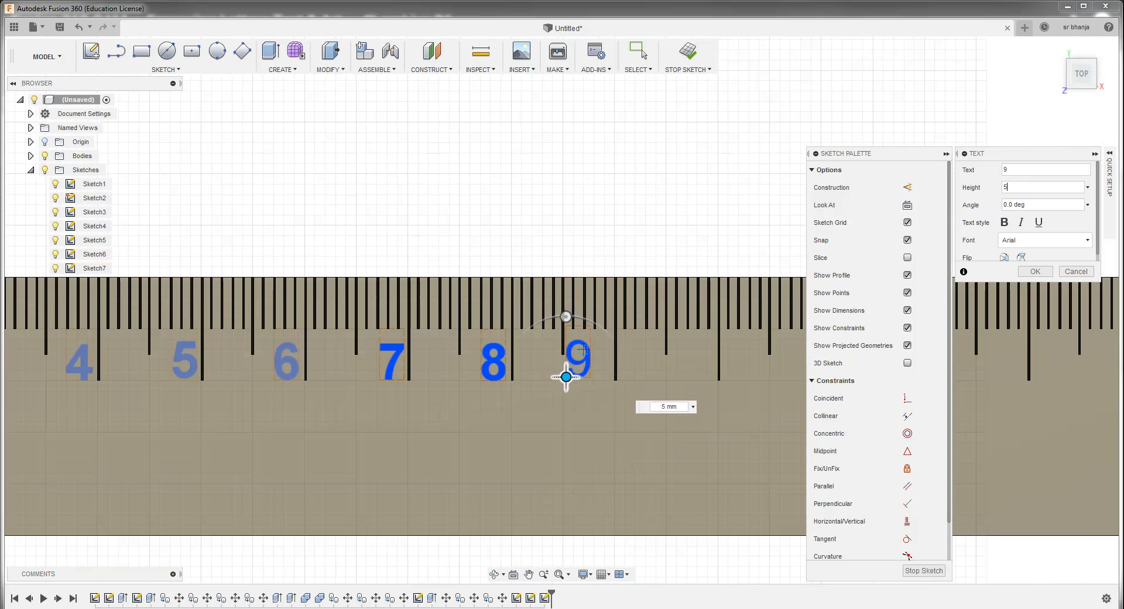
{"action": "left_click", "coordinate": [1004, 222]}
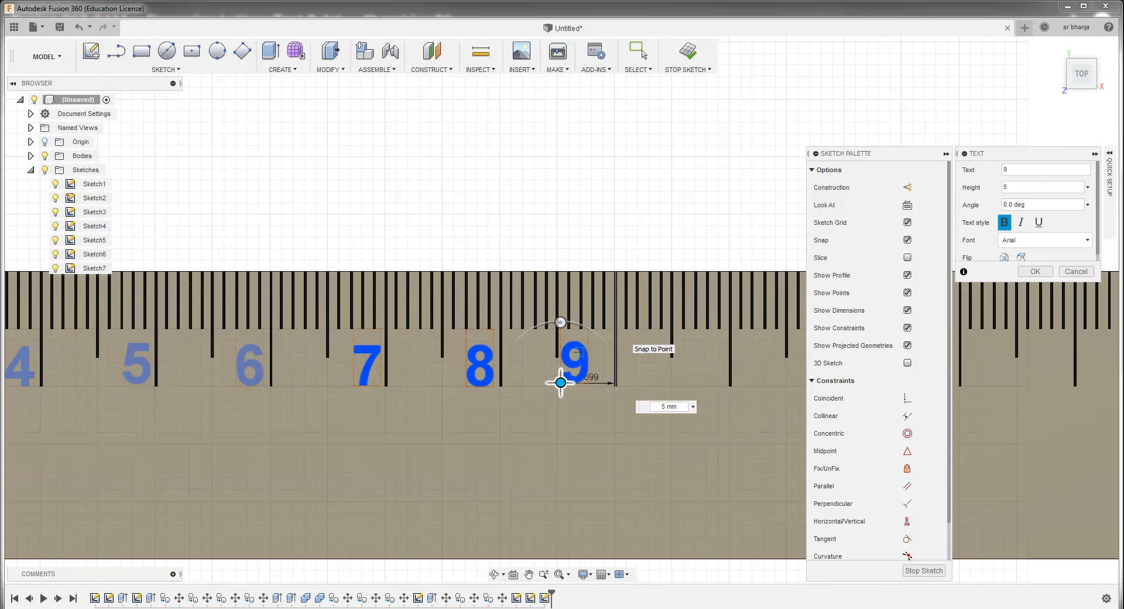
{"action": "scroll", "coordinate": [562, 380], "scroll_direction": "up", "scroll_amount": 3}
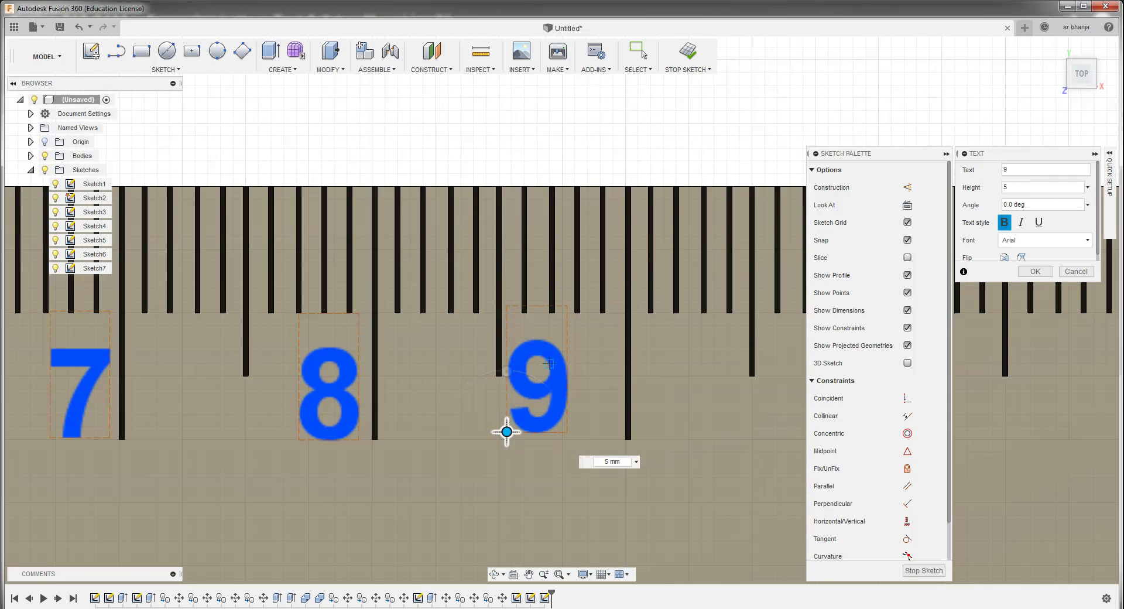
{"action": "left_click_drag", "start_coordinate": [507, 431], "coordinate": [552, 436]}
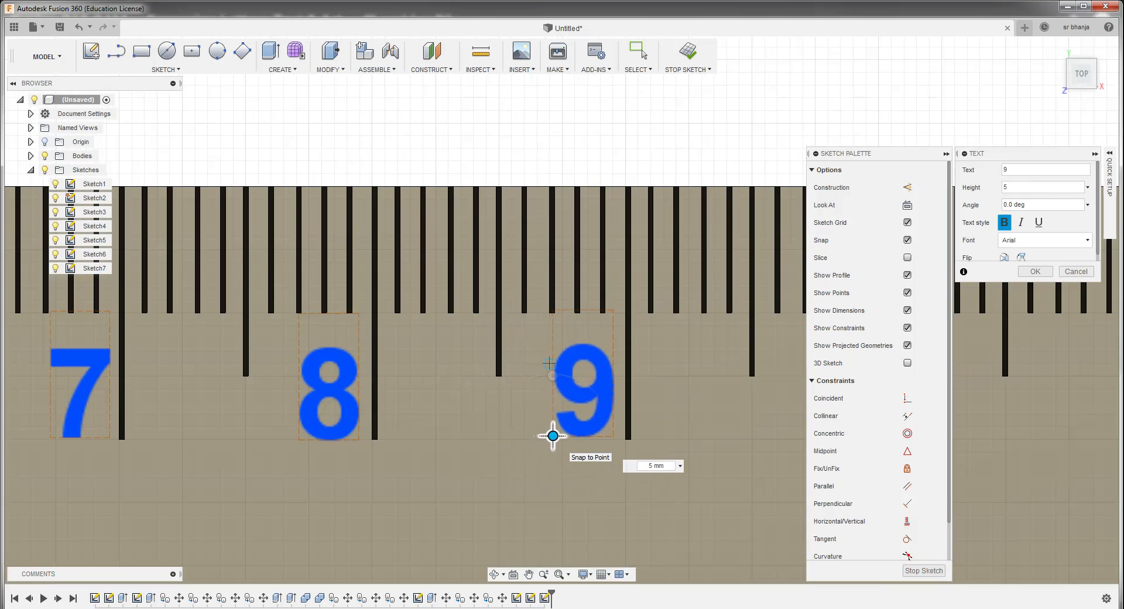
{"action": "left_click_drag", "start_coordinate": [553, 435], "coordinate": [553, 438]}
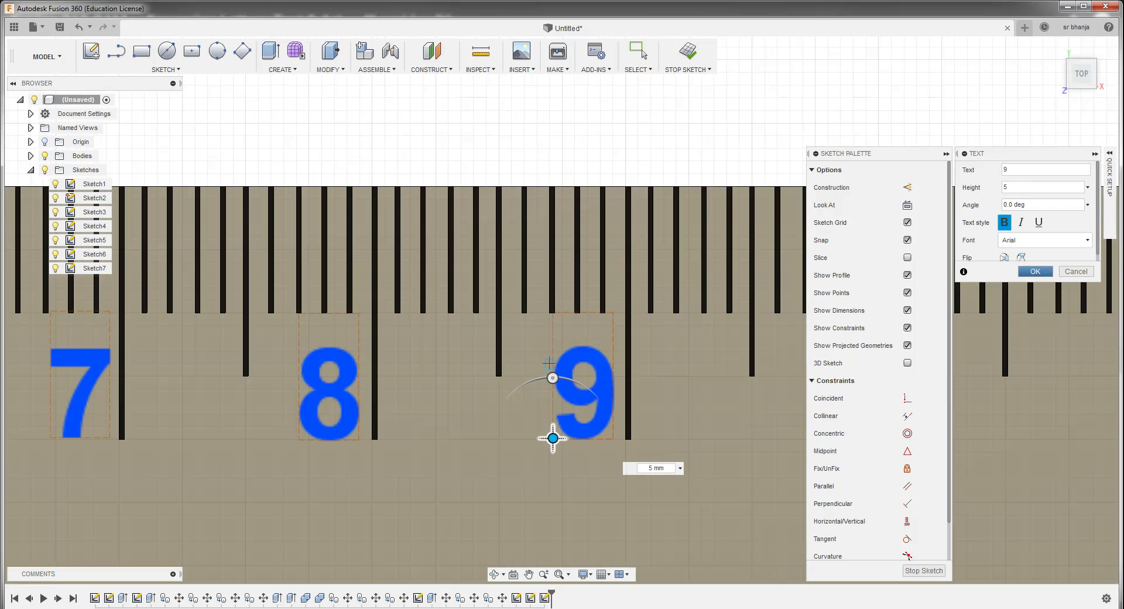
{"action": "key", "text": "Return"}
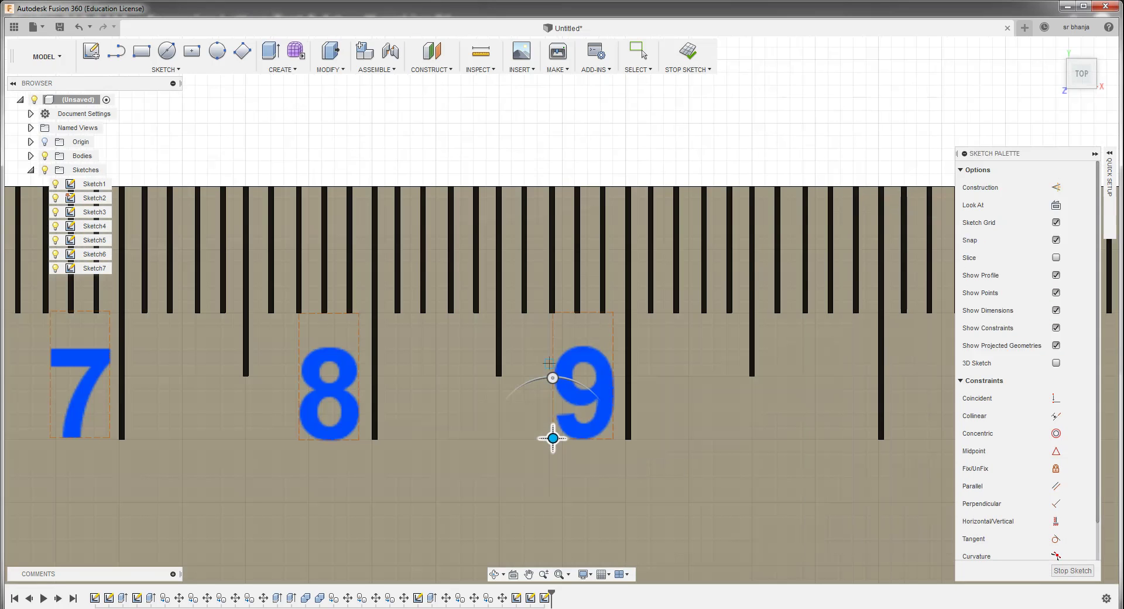
Place a new text label after the 9 and set its height to 5 mm
{"action": "left_click", "coordinate": [164, 69]}
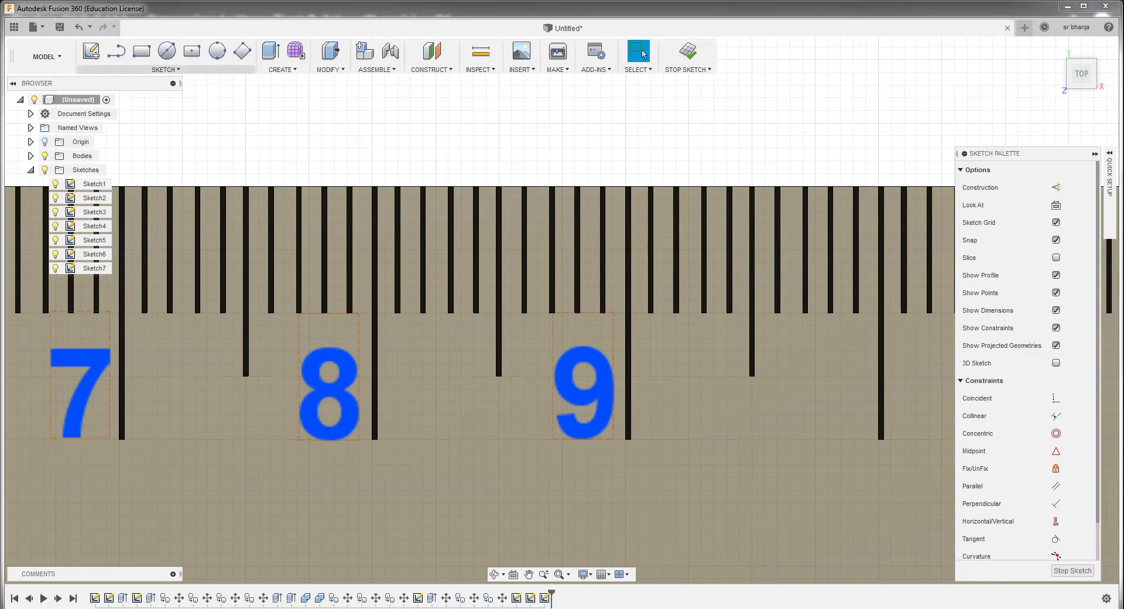
{"action": "left_click", "coordinate": [98, 231]}
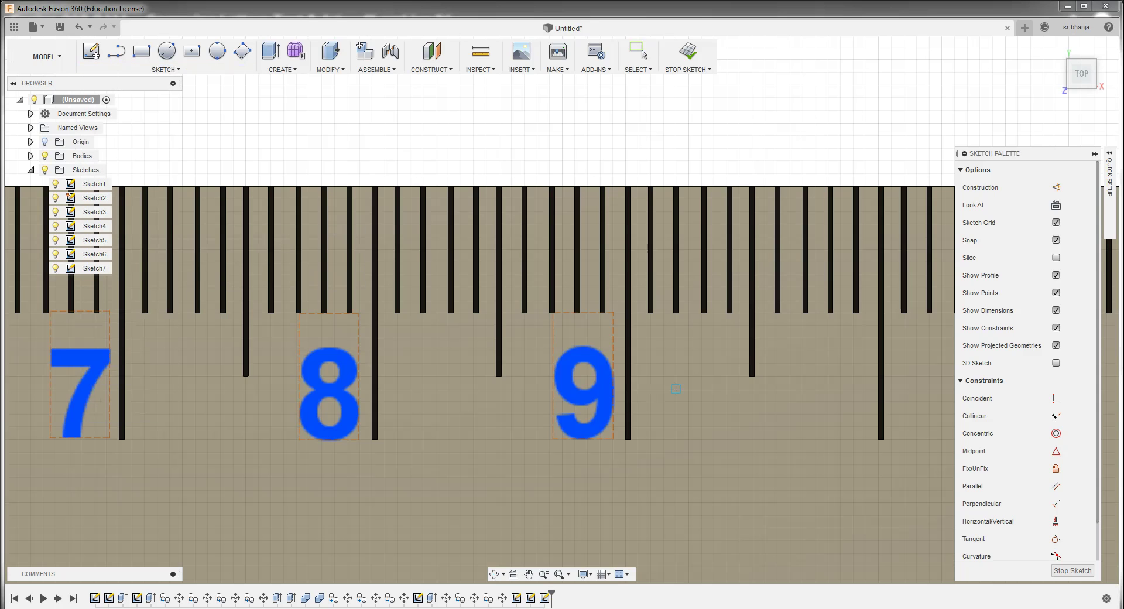
{"action": "left_click", "coordinate": [701, 388]}
{"action": "scroll", "coordinate": [699, 389], "scroll_direction": "down", "scroll_amount": 2}
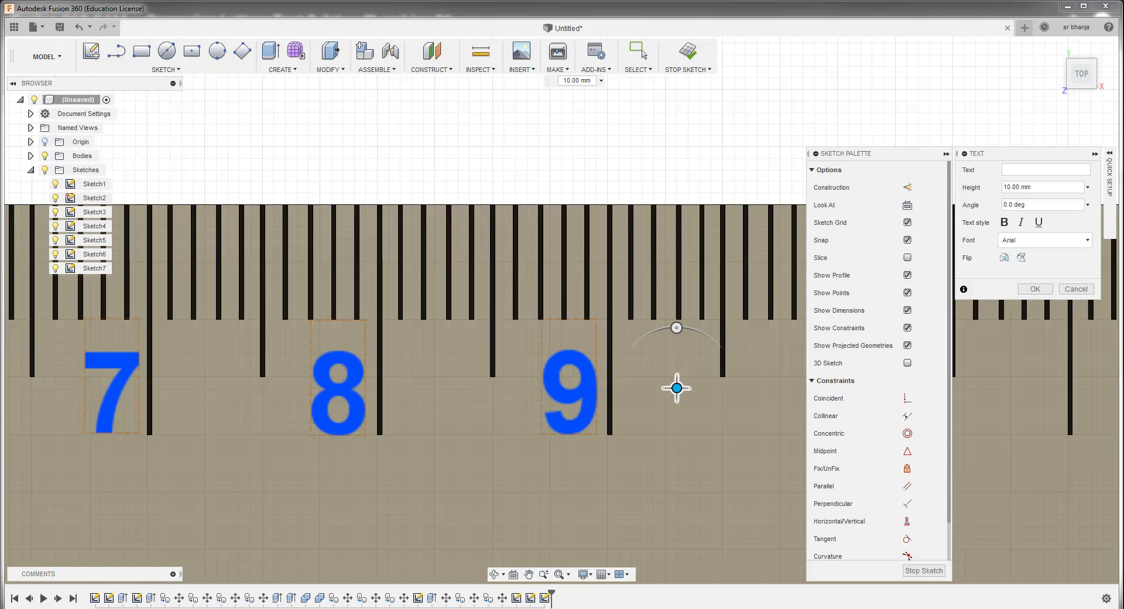
{"action": "scroll", "coordinate": [410, 375], "scroll_direction": "down", "scroll_amount": 3}
{"action": "scroll", "coordinate": [699, 392], "scroll_direction": "up", "scroll_amount": 2}
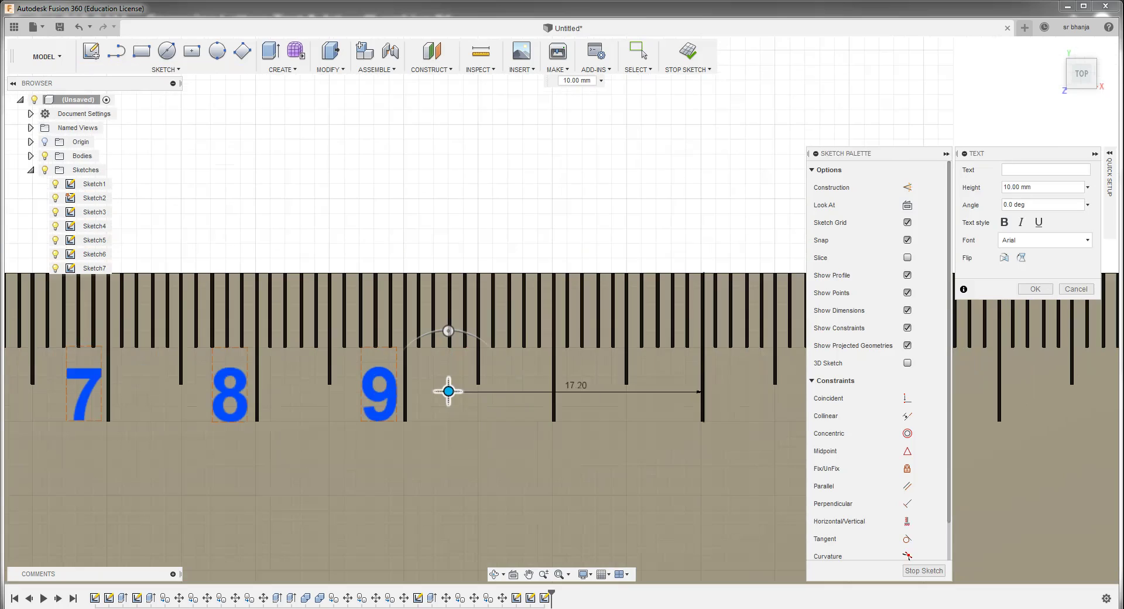
{"action": "scroll", "coordinate": [700, 394], "scroll_direction": "up", "scroll_amount": 1}
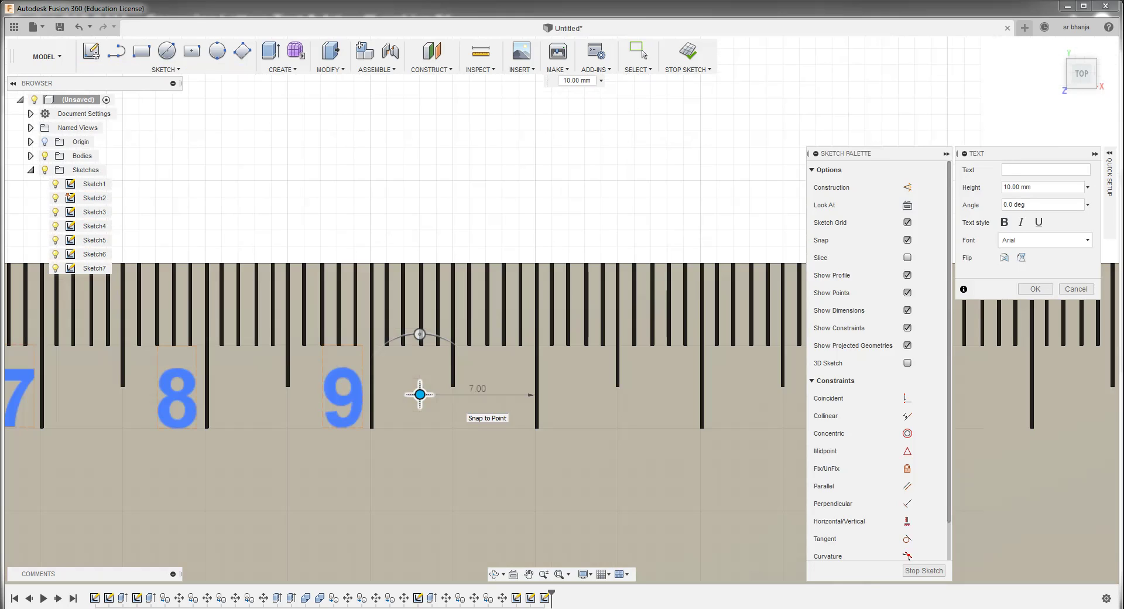
{"action": "type", "text": "10"}
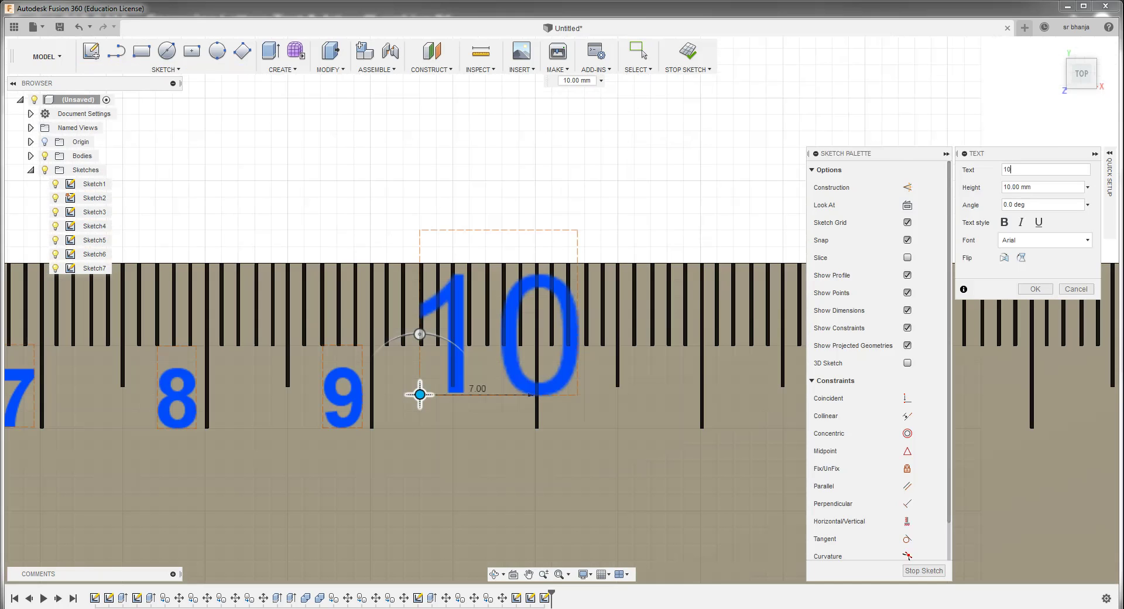
{"action": "key", "text": "Tab"}
{"action": "type", "text": "5"}
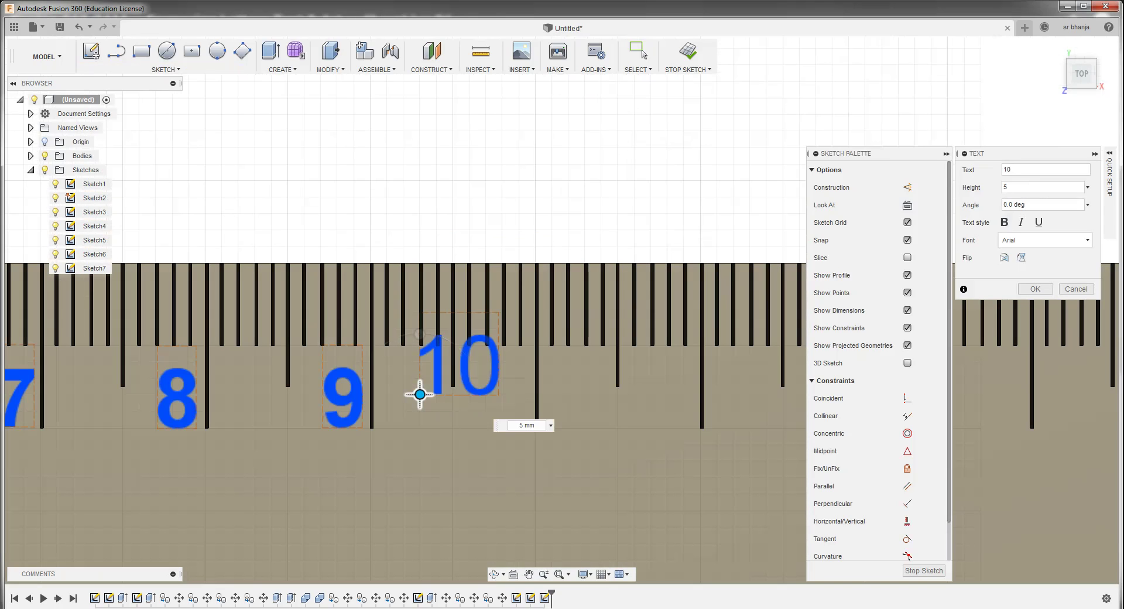
Make the 10 label bold, nudge it beside its tick, and begin editing its text
{"action": "left_click", "coordinate": [424, 395]}
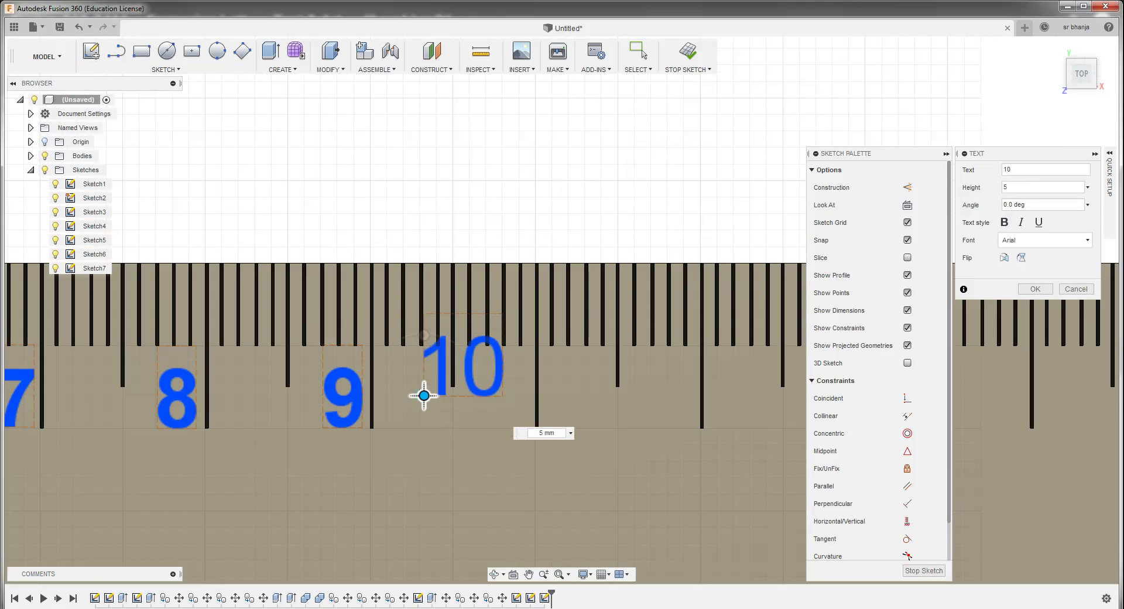
{"action": "left_click", "coordinate": [446, 422]}
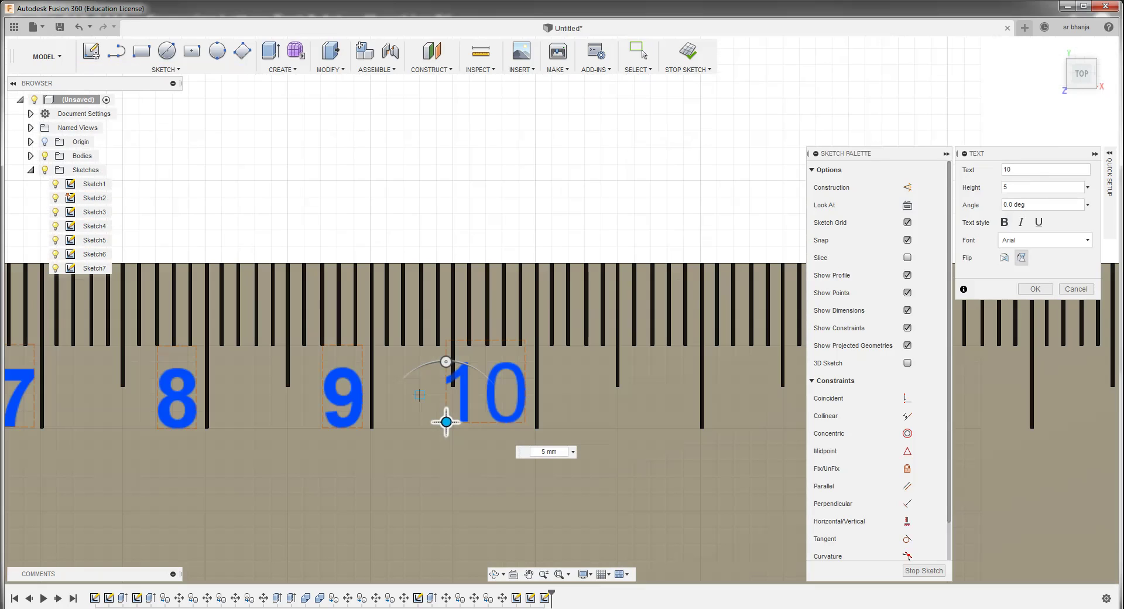
{"action": "left_click", "coordinate": [1005, 222]}
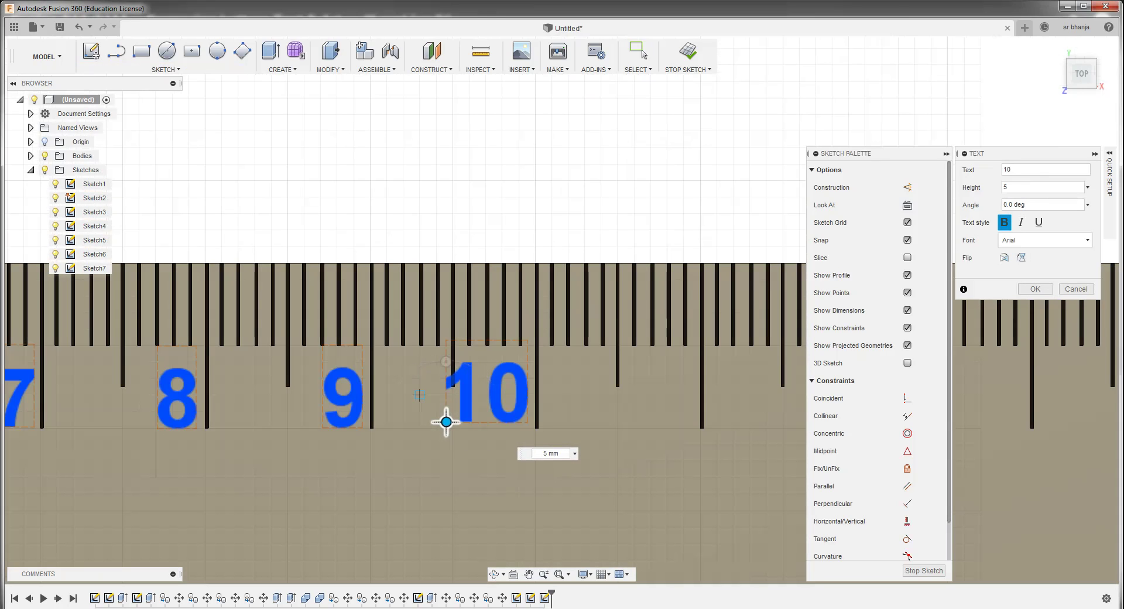
{"action": "left_click_drag", "start_coordinate": [446, 421], "coordinate": [449, 427]}
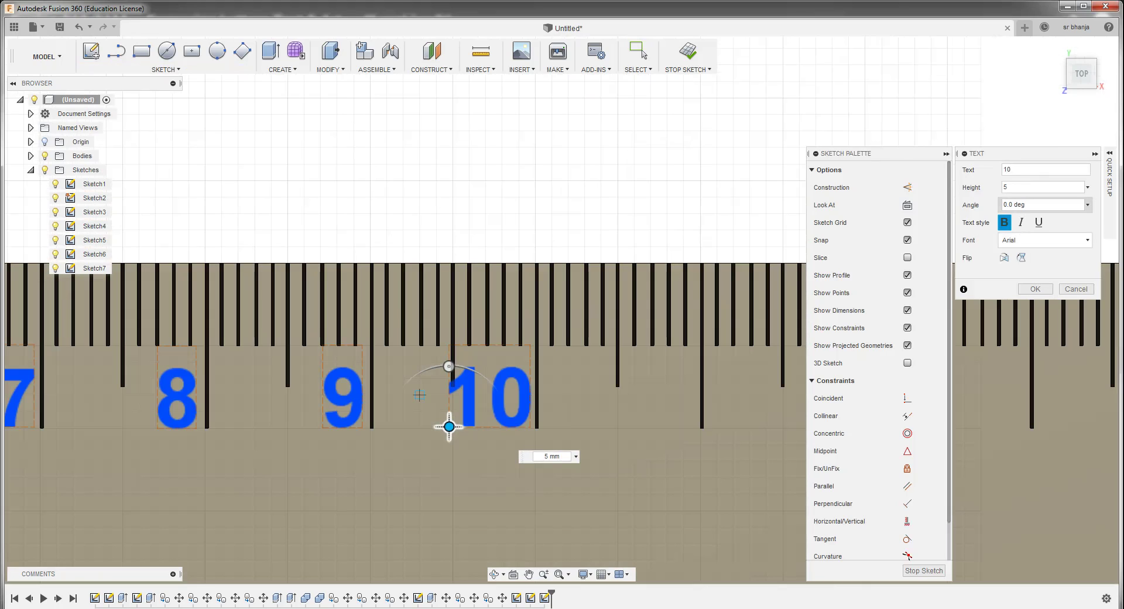
{"action": "left_click", "coordinate": [1031, 169]}
{"action": "type", "text": "11"}
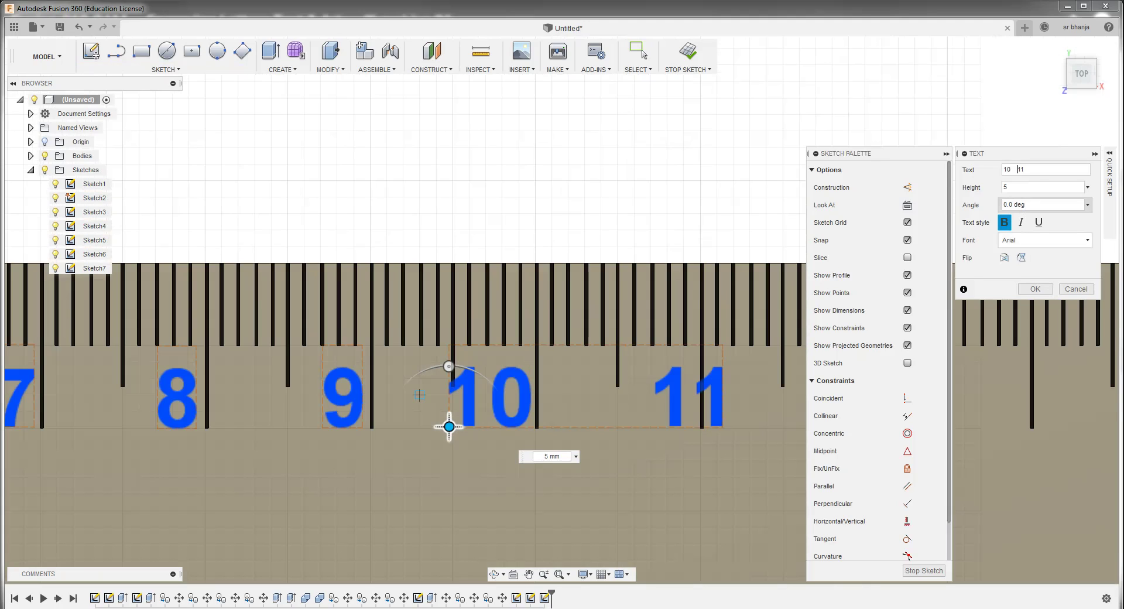
Trim the extra spaces and 11 from the text so only 10 remains, and commit it
{"action": "key", "text": "BackSpace"}
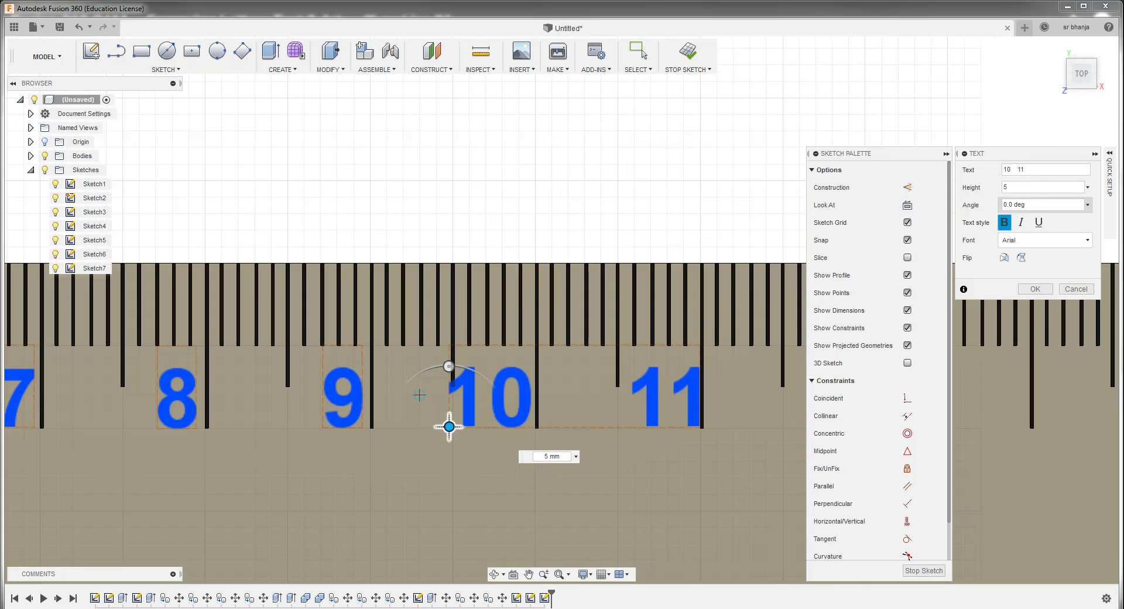
{"action": "key", "text": "BackSpace"}
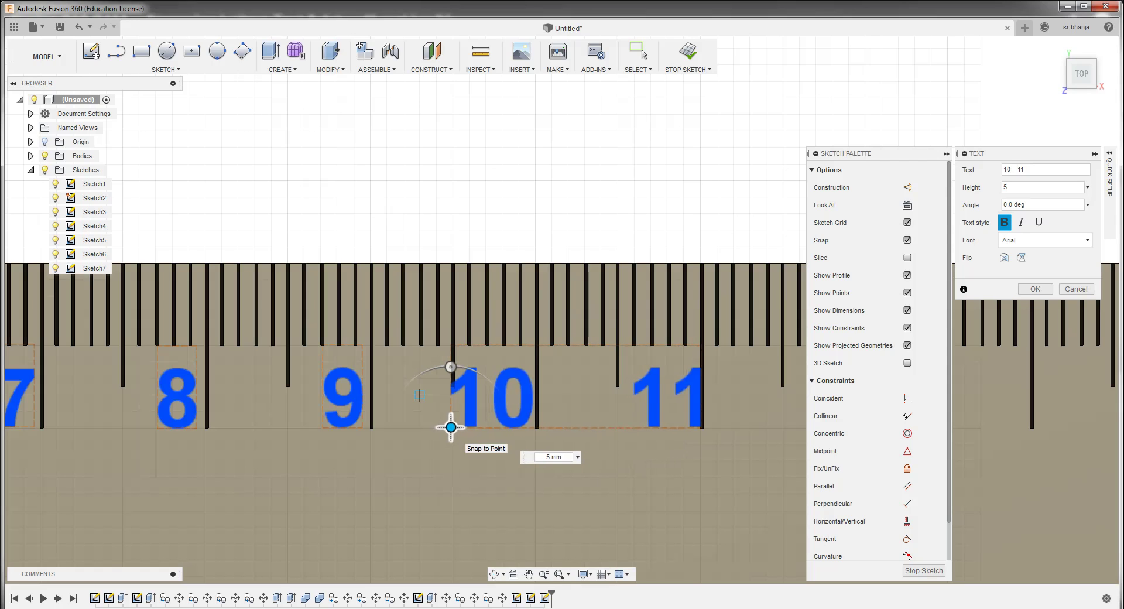
{"action": "mouse_move", "coordinate": [450, 427]}
{"action": "left_click", "coordinate": [1014, 170]}
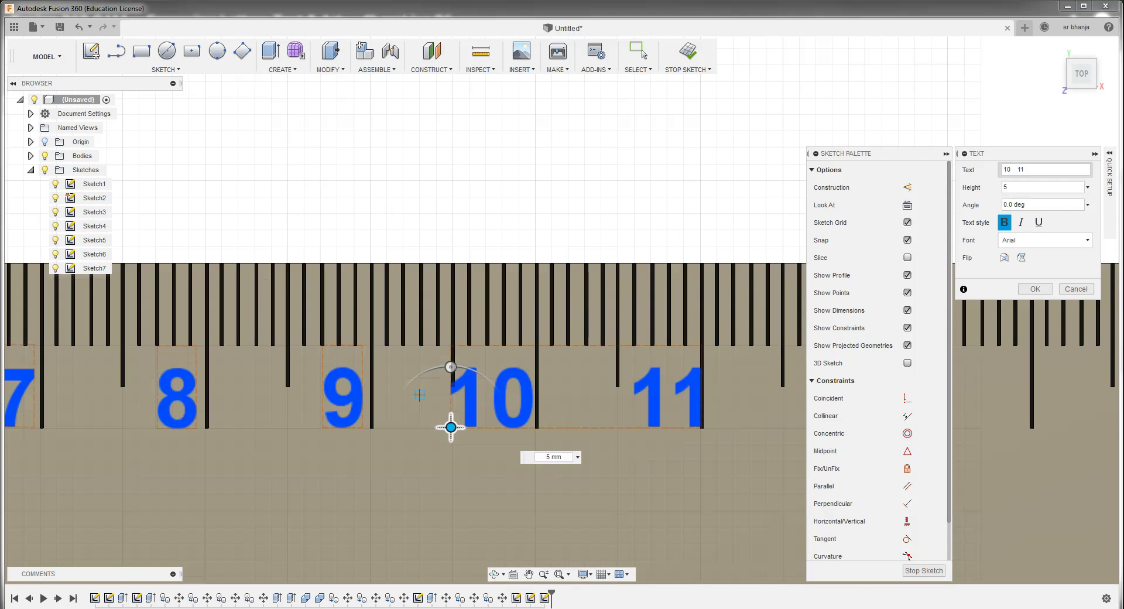
{"action": "key", "text": "BackSpace"}
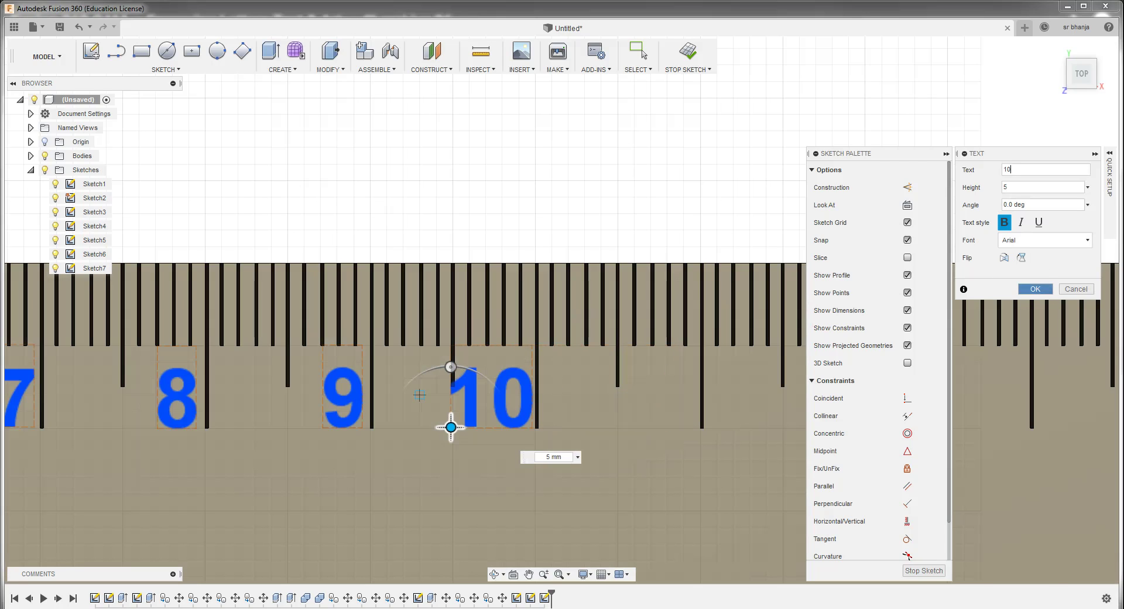
{"action": "left_click", "coordinate": [1035, 288]}
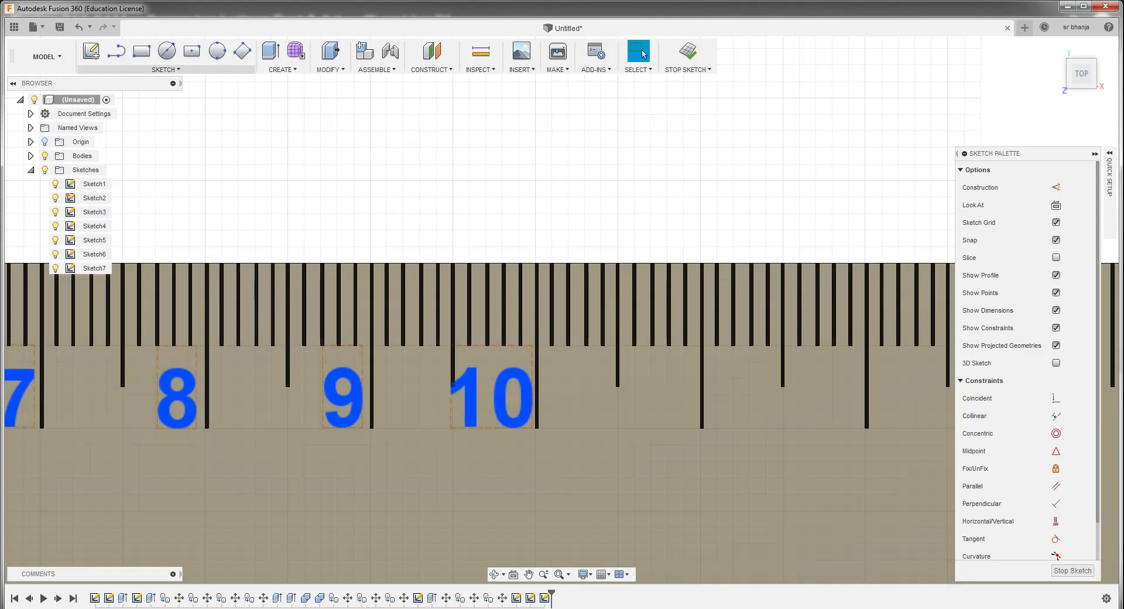
Add a bold 5 mm label 11 after the 10 and move it beside its long tick
{"action": "left_click", "coordinate": [166, 70]}
{"action": "left_click", "coordinate": [117, 231]}
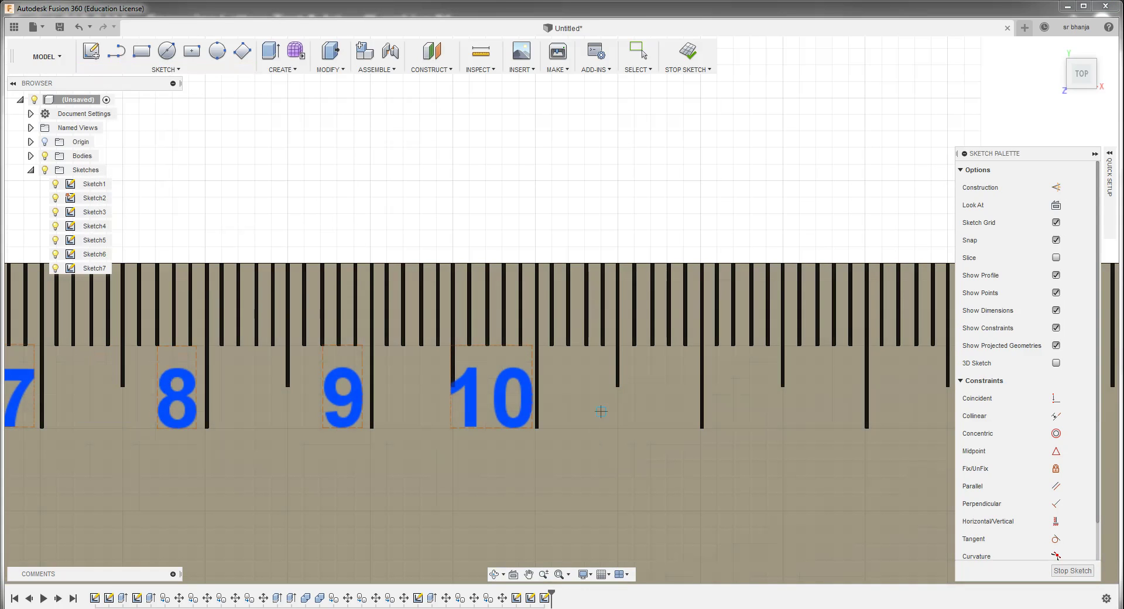
{"action": "left_click", "coordinate": [667, 412]}
{"action": "left_click", "coordinate": [667, 412]}
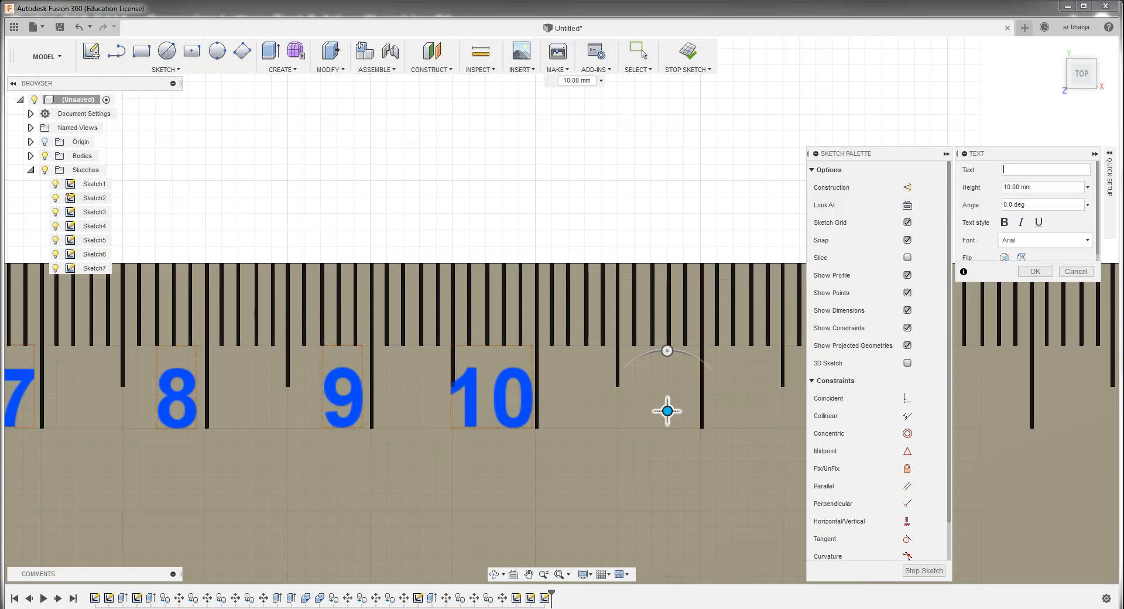
{"action": "type", "text": "11"}
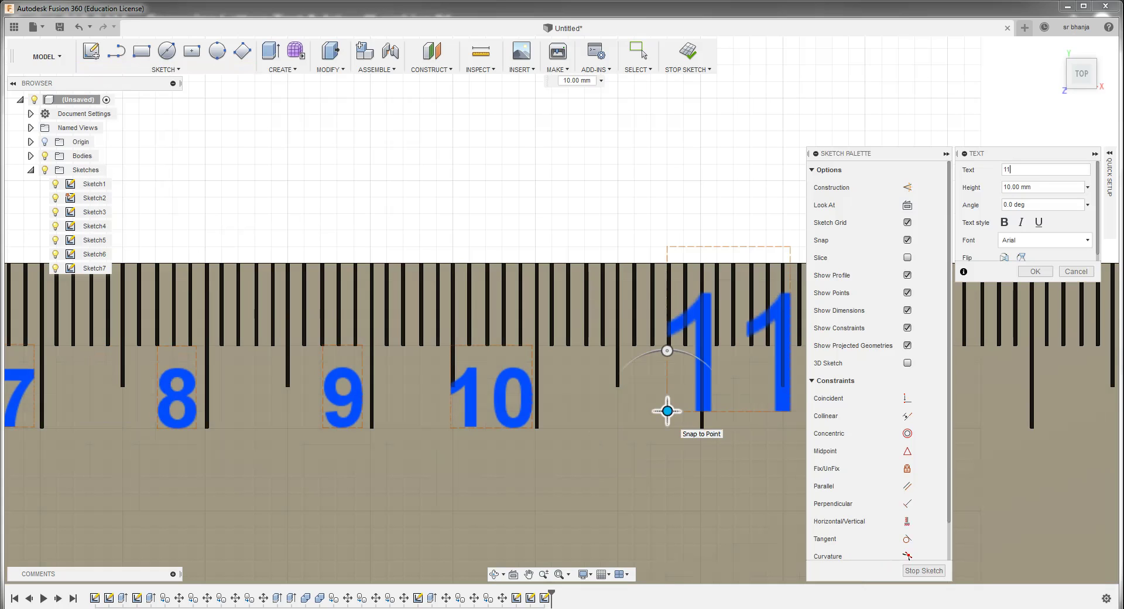
{"action": "key", "text": "Tab"}
{"action": "type", "text": "5"}
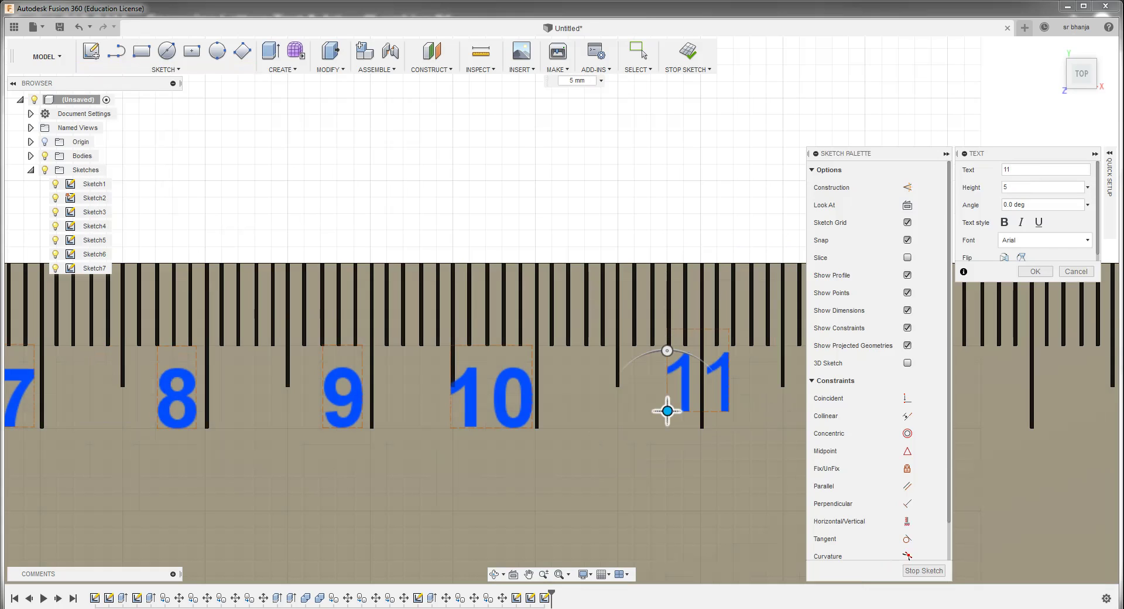
{"action": "left_click", "coordinate": [1004, 221]}
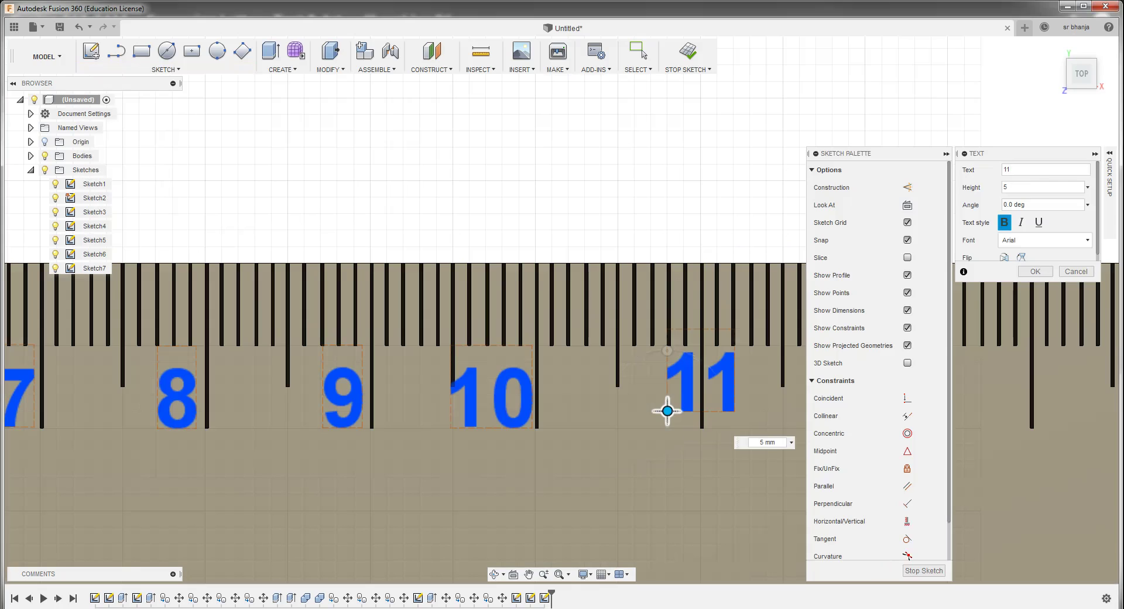
{"action": "left_click_drag", "start_coordinate": [667, 411], "coordinate": [627, 428]}
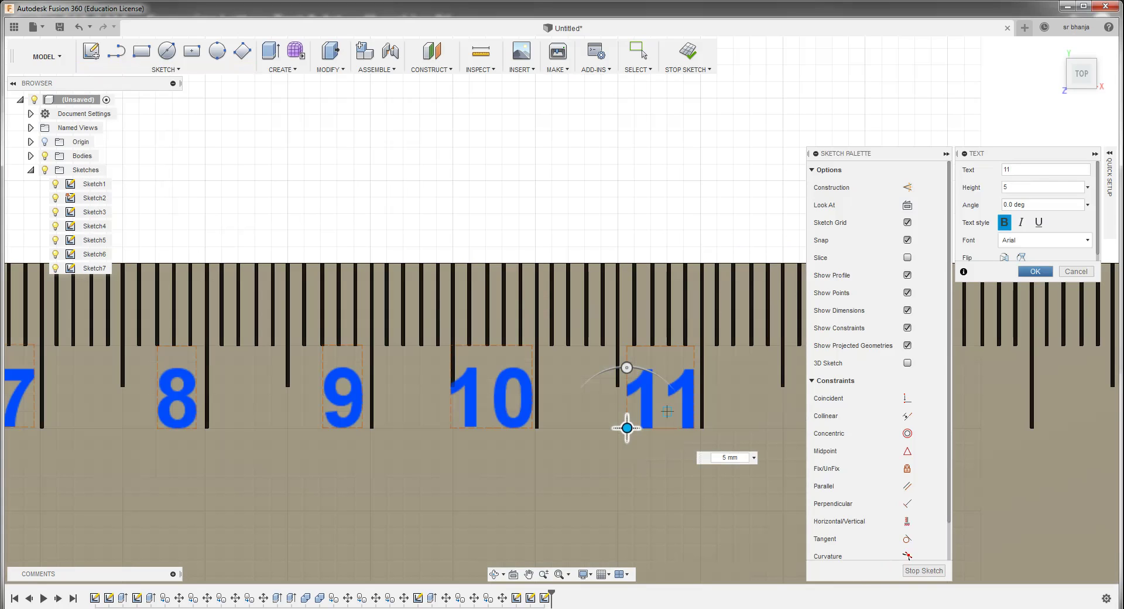
{"action": "key", "text": "Return"}
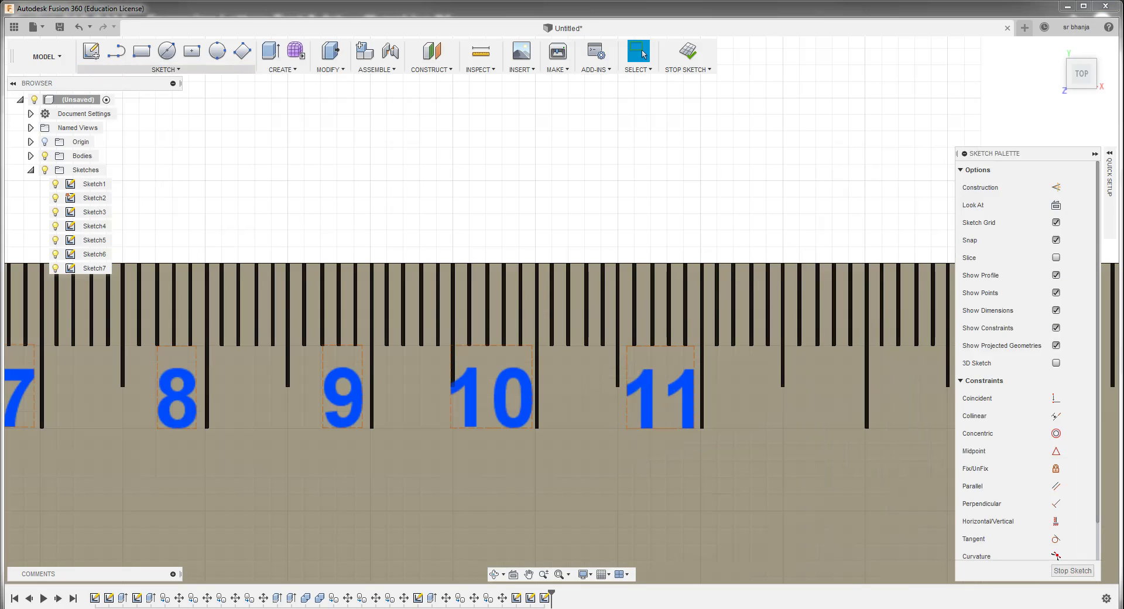
{"action": "left_click", "coordinate": [165, 69]}
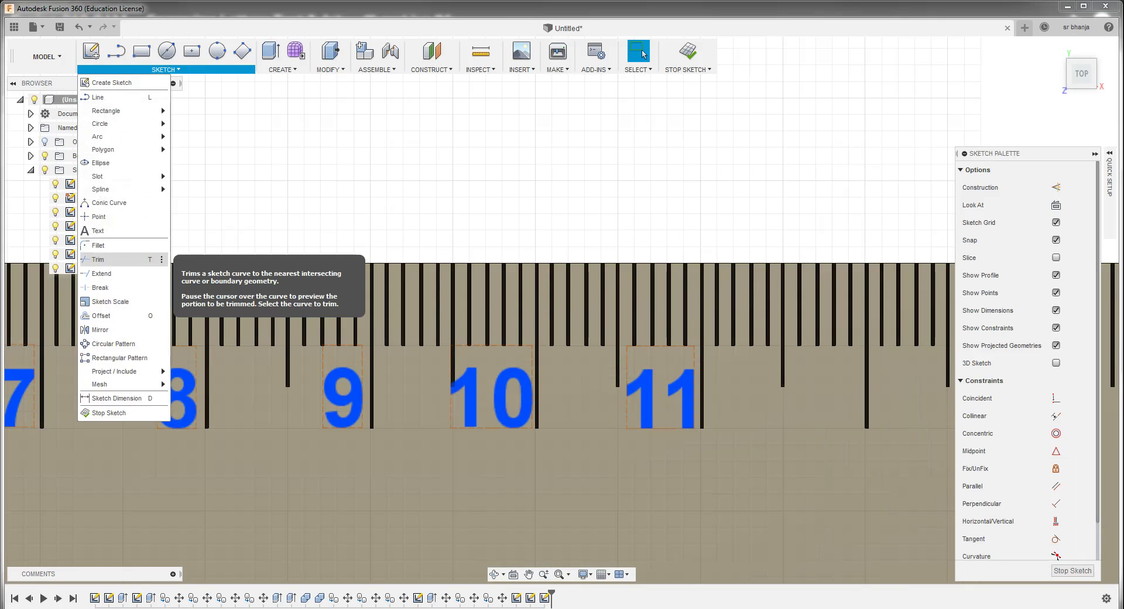
Create a bold 5 mm label 12 after the 11 and drag it beside its long tick
{"action": "left_click", "coordinate": [98, 245]}
{"action": "scroll", "coordinate": [419, 312], "scroll_direction": "down", "scroll_amount": 1}
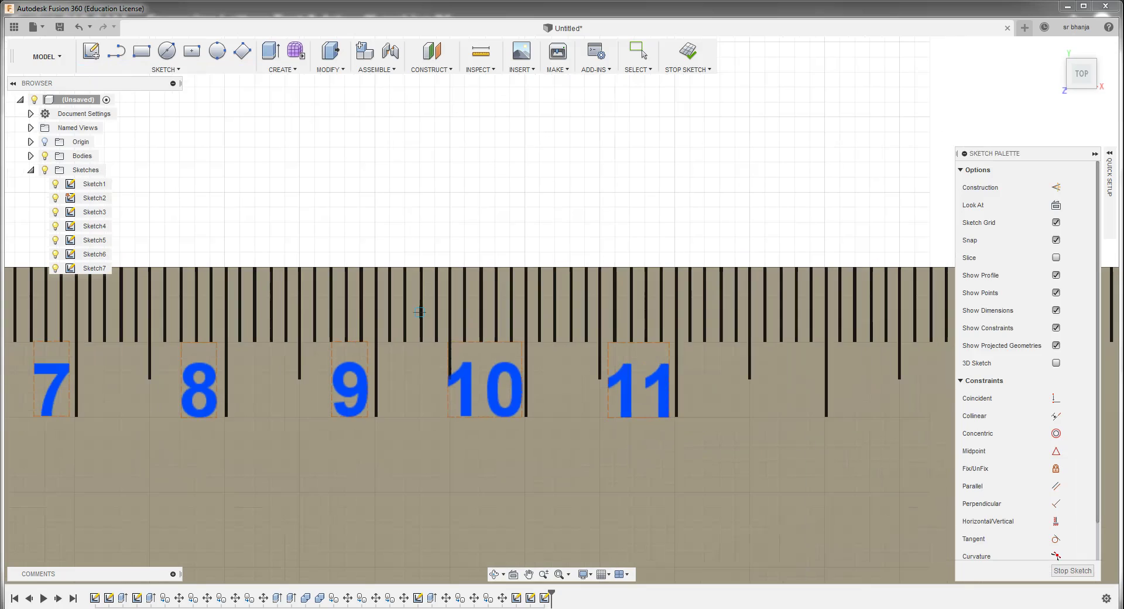
{"action": "scroll", "coordinate": [419, 312], "scroll_direction": "down", "scroll_amount": 1}
{"action": "scroll", "coordinate": [419, 312], "scroll_direction": "down", "scroll_amount": 2}
{"action": "scroll", "coordinate": [585, 337], "scroll_direction": "up", "scroll_amount": 1}
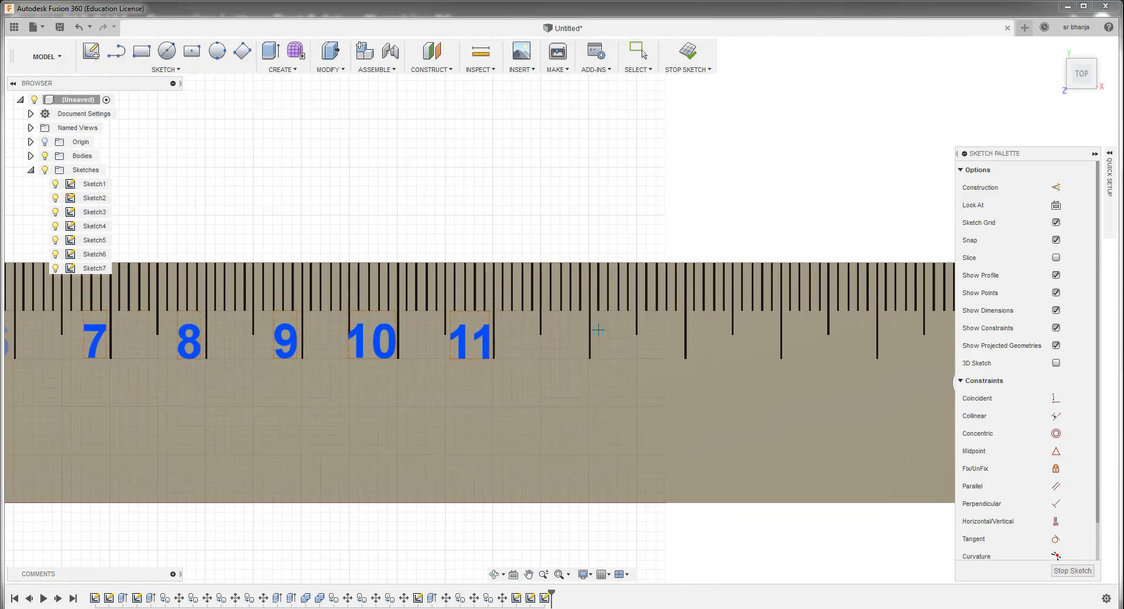
{"action": "scroll", "coordinate": [597, 330], "scroll_direction": "up", "scroll_amount": 1}
{"action": "left_click", "coordinate": [552, 324]}
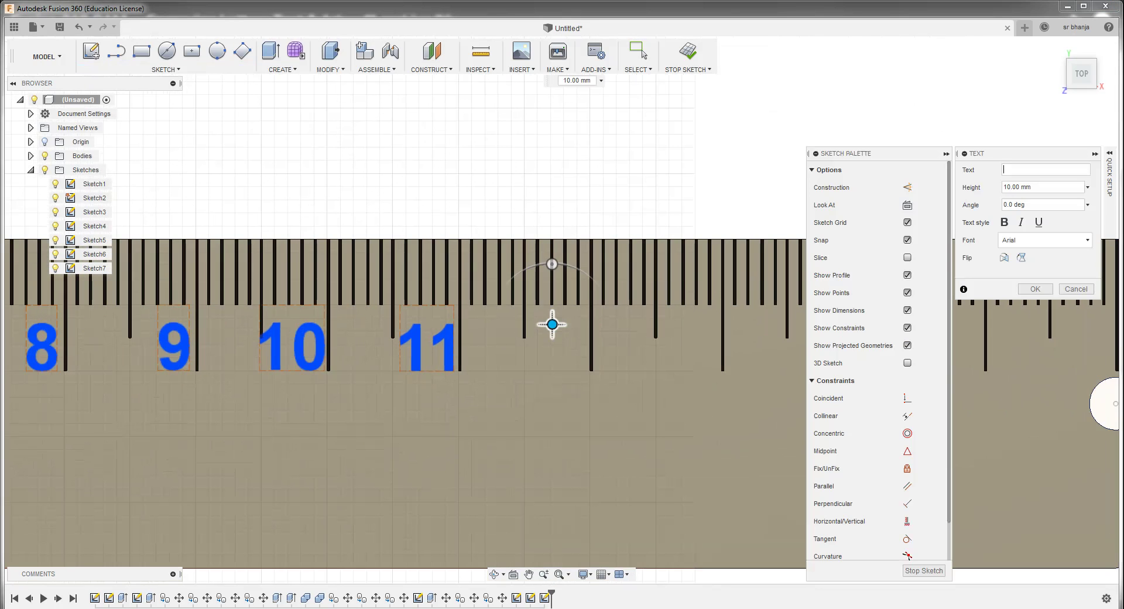
{"action": "type", "text": "12"}
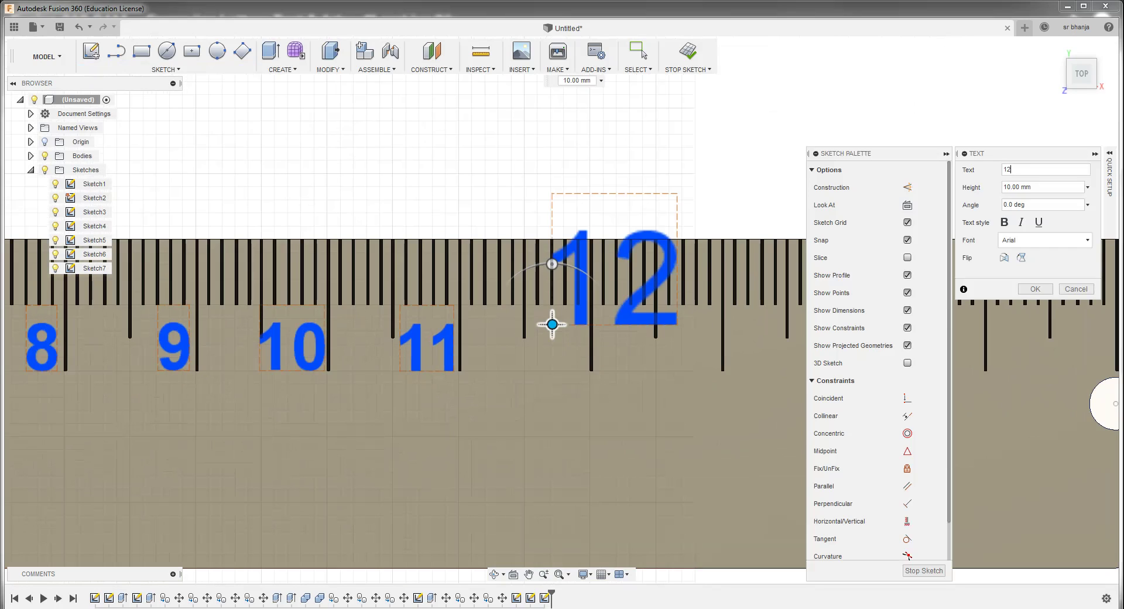
{"action": "key", "text": "Tab"}
{"action": "type", "text": "5"}
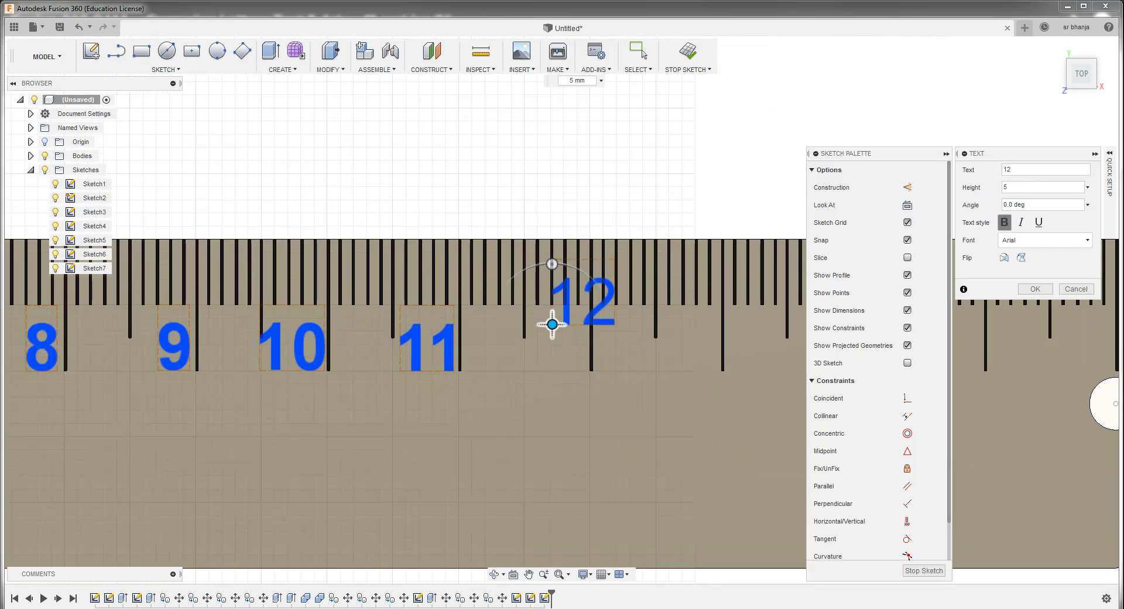
{"action": "left_click", "coordinate": [1004, 222]}
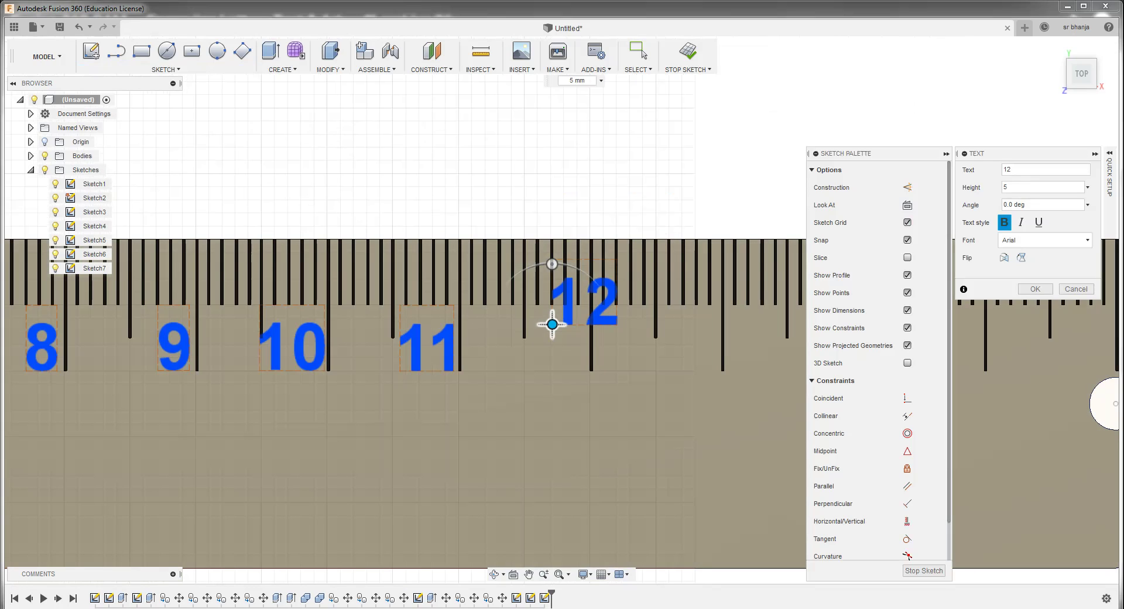
{"action": "left_click_drag", "start_coordinate": [552, 324], "coordinate": [519, 370]}
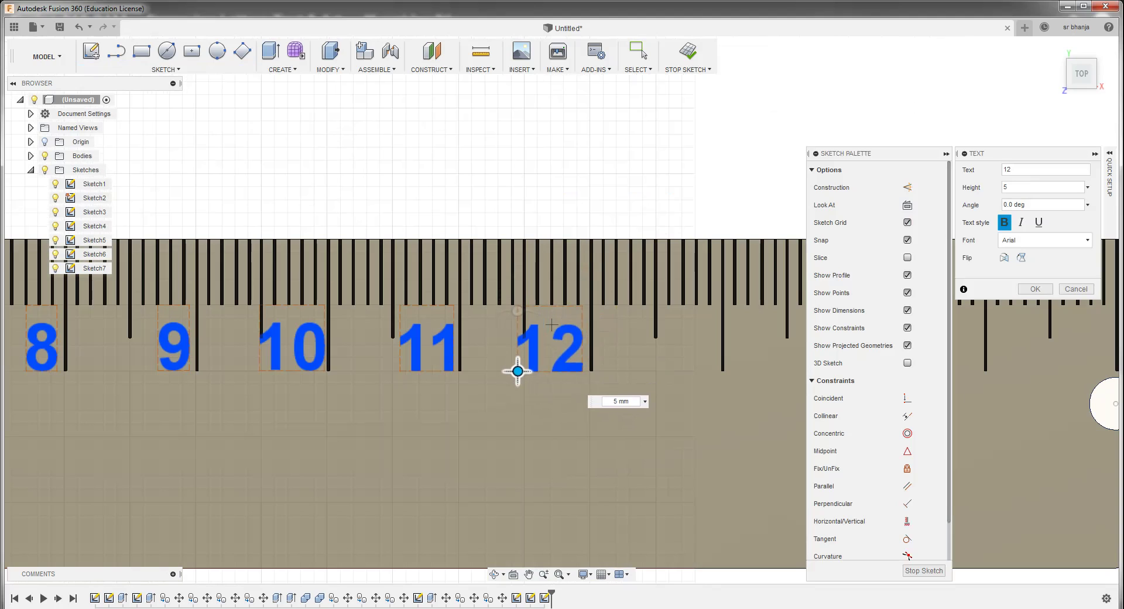
{"action": "left_click_drag", "start_coordinate": [519, 370], "coordinate": [519, 371]}
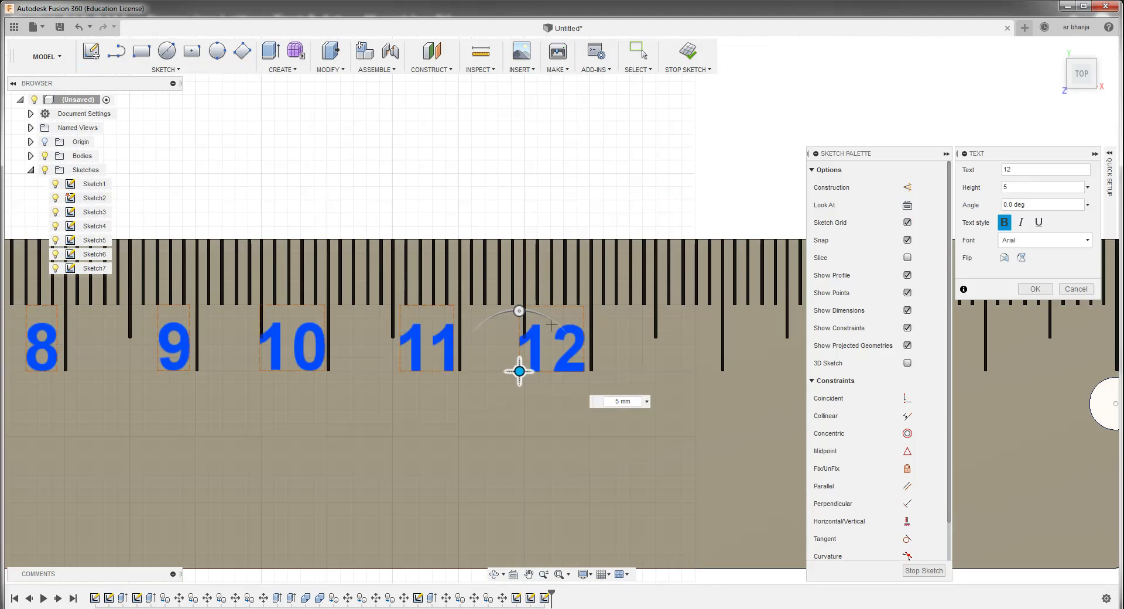
Commit the 12 label, then add a bold 5 mm '13' text label just after the 12
{"action": "key", "text": "Return"}
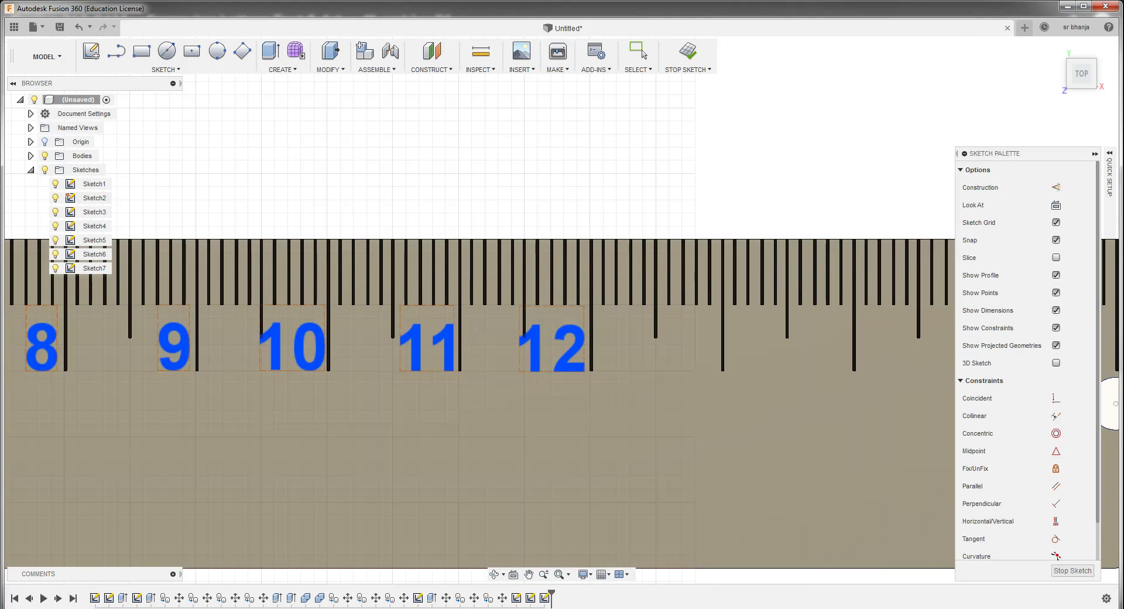
{"action": "key", "text": "t"}
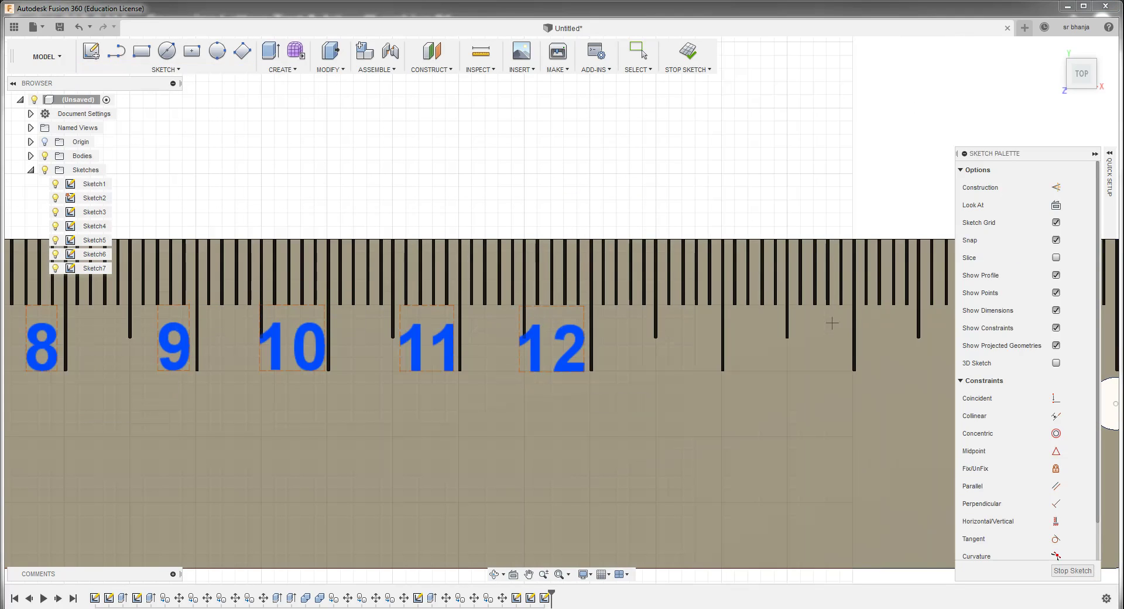
{"action": "left_click", "coordinate": [695, 344]}
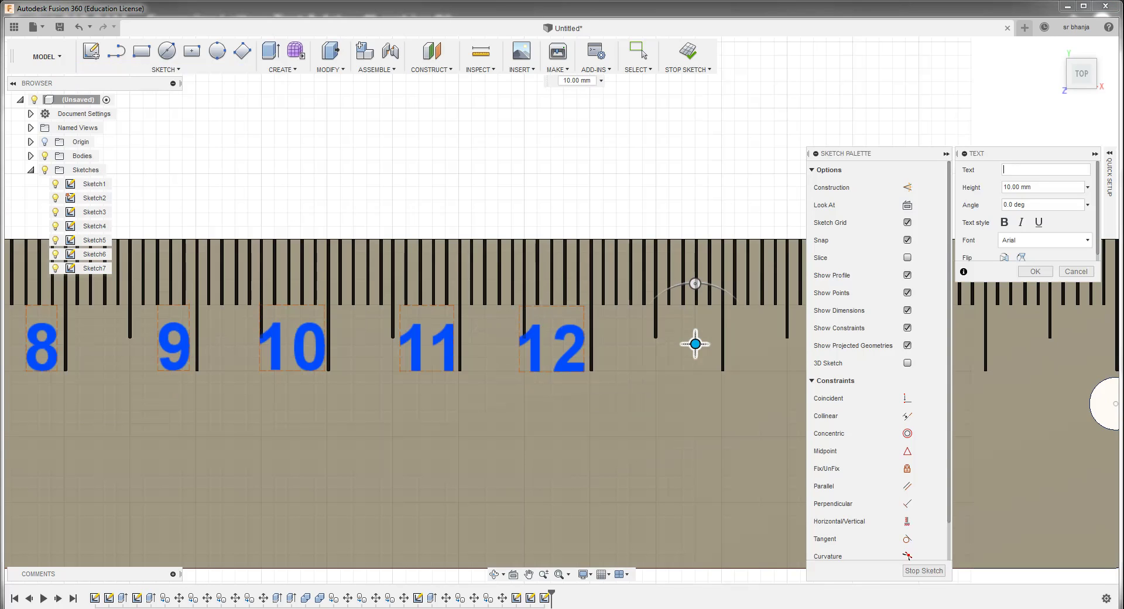
{"action": "type", "text": "15"}
{"action": "key", "text": "Tab"}
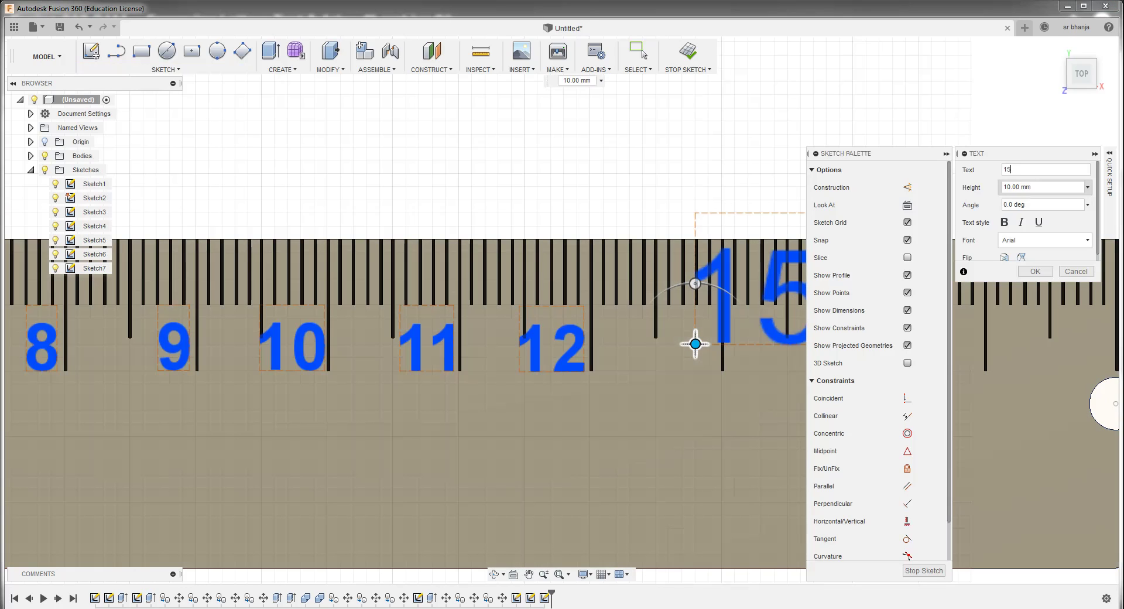
{"action": "type", "text": "5"}
{"action": "key", "text": "Tab"}
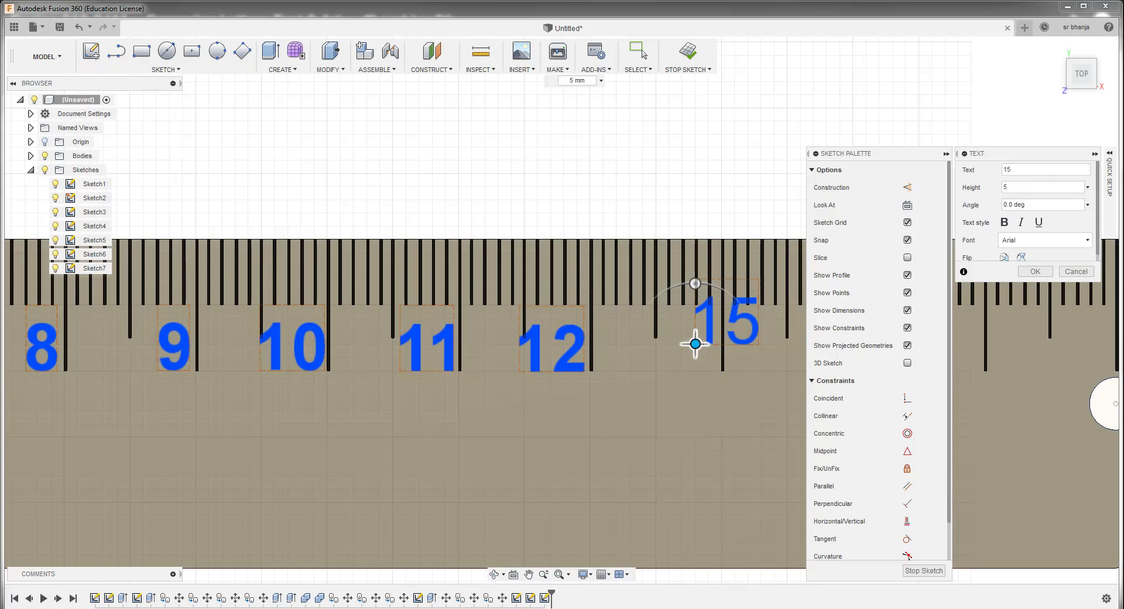
{"action": "left_click", "coordinate": [1004, 222]}
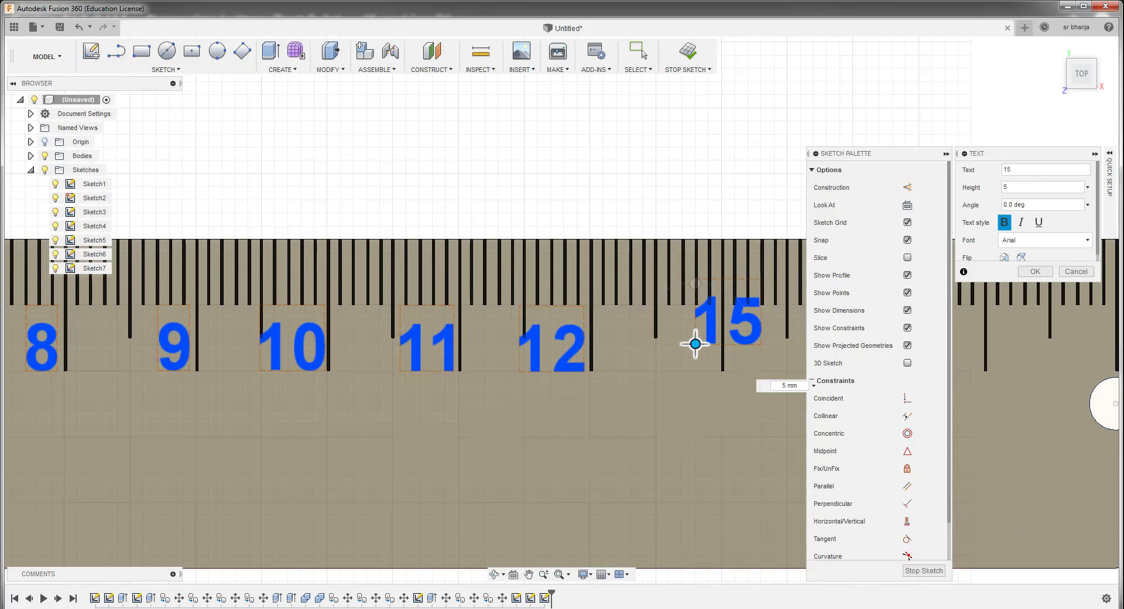
{"action": "left_click_drag", "start_coordinate": [695, 343], "coordinate": [651, 368]}
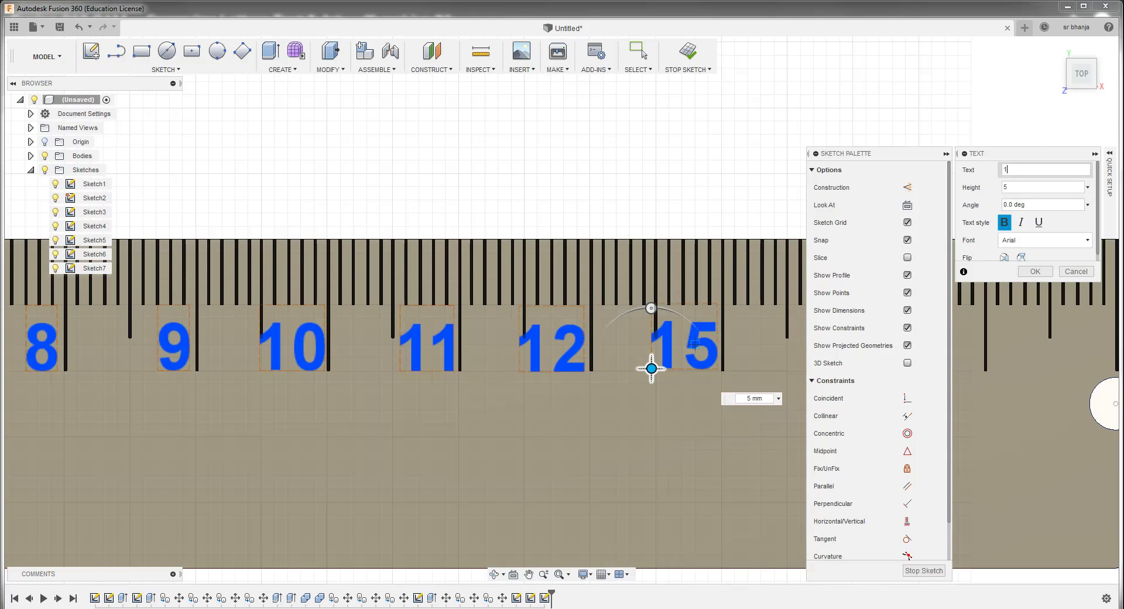
{"action": "type", "text": "3"}
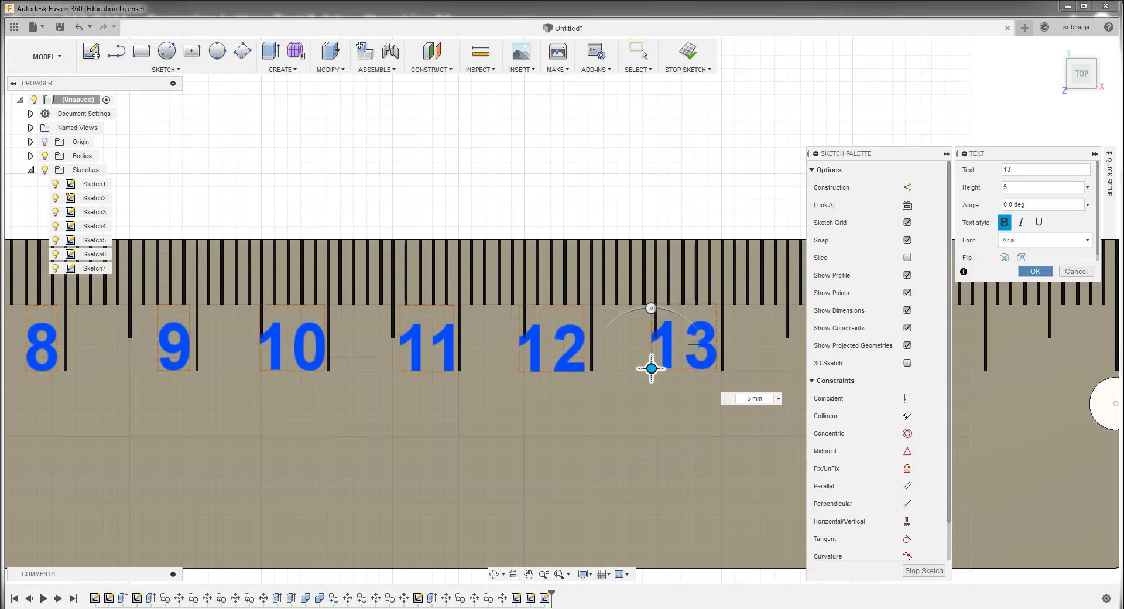
{"action": "left_click", "coordinate": [1035, 271]}
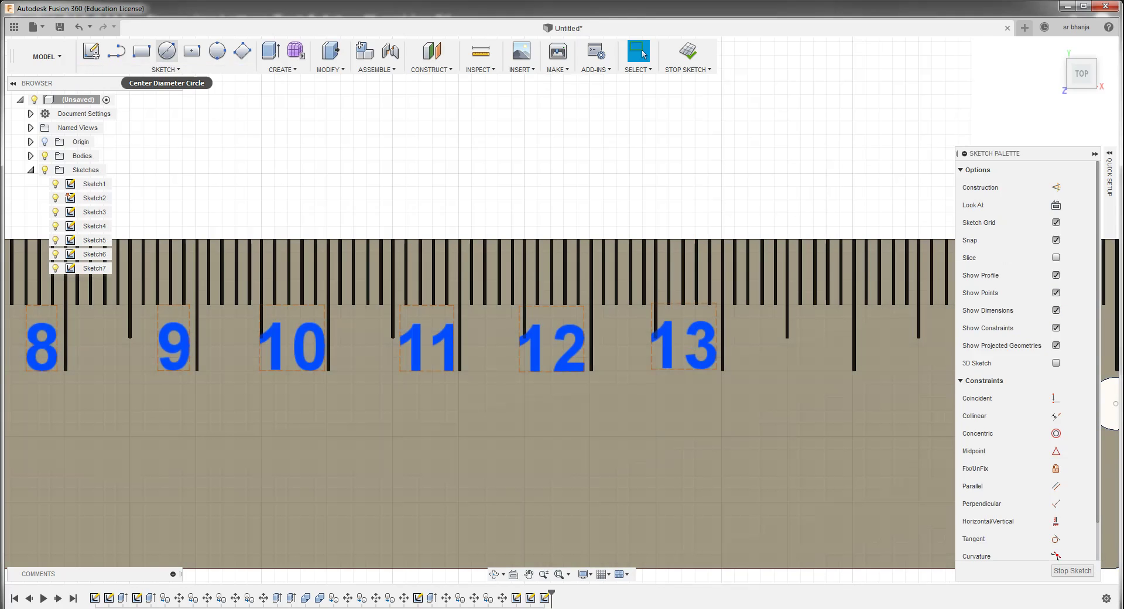
Place a 5 mm '14' text label beside the long tick after the 13
{"action": "left_click", "coordinate": [165, 70]}
{"action": "left_click", "coordinate": [98, 260]}
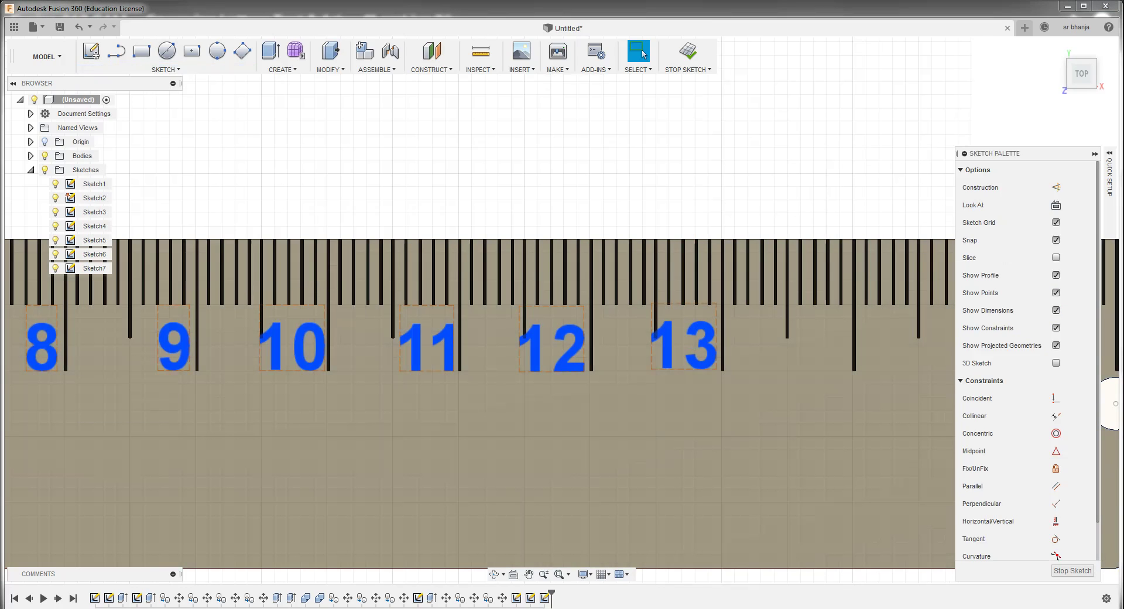
{"action": "scroll", "coordinate": [462, 357], "scroll_direction": "down", "scroll_amount": 3}
{"action": "scroll", "coordinate": [685, 352], "scroll_direction": "up", "scroll_amount": 2}
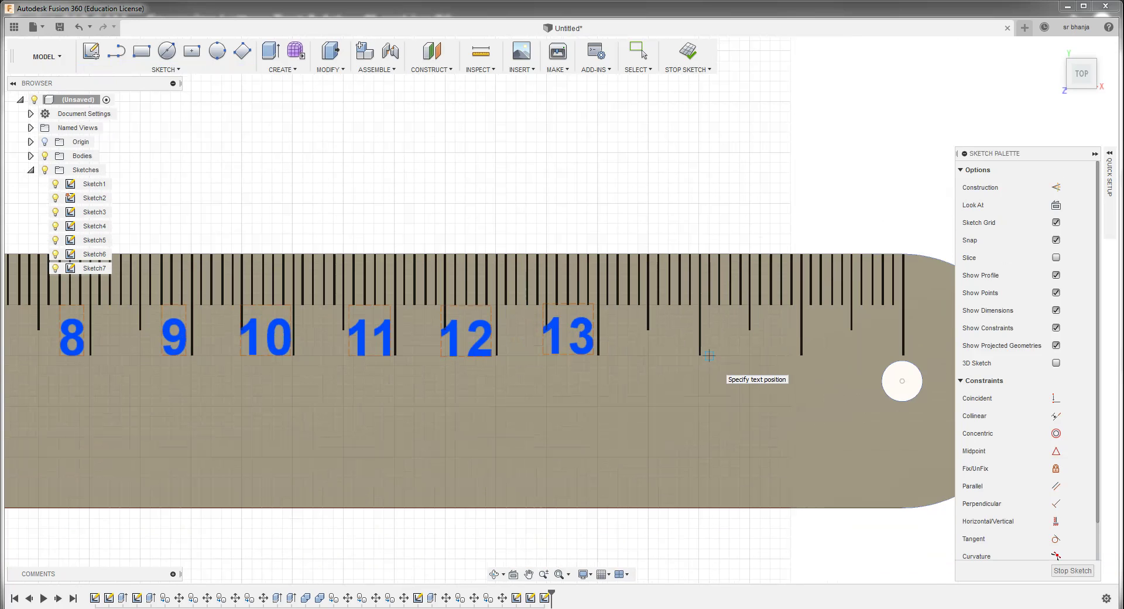
{"action": "left_click", "coordinate": [679, 345]}
{"action": "type", "text": "1"}
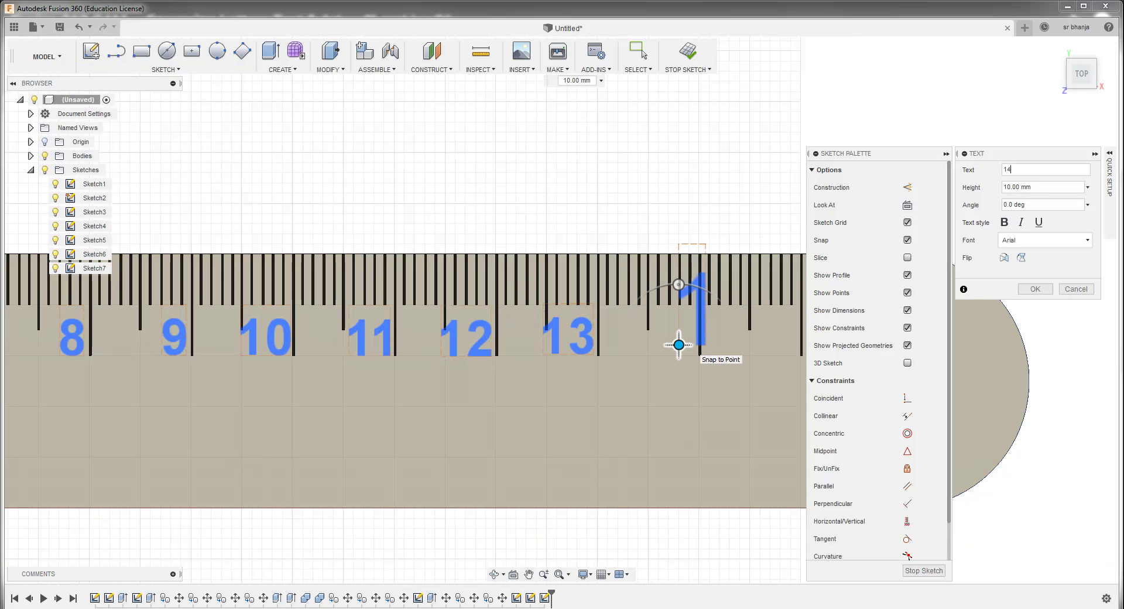
{"action": "type", "text": "4"}
{"action": "key", "text": "Tab"}
{"action": "type", "text": "5"}
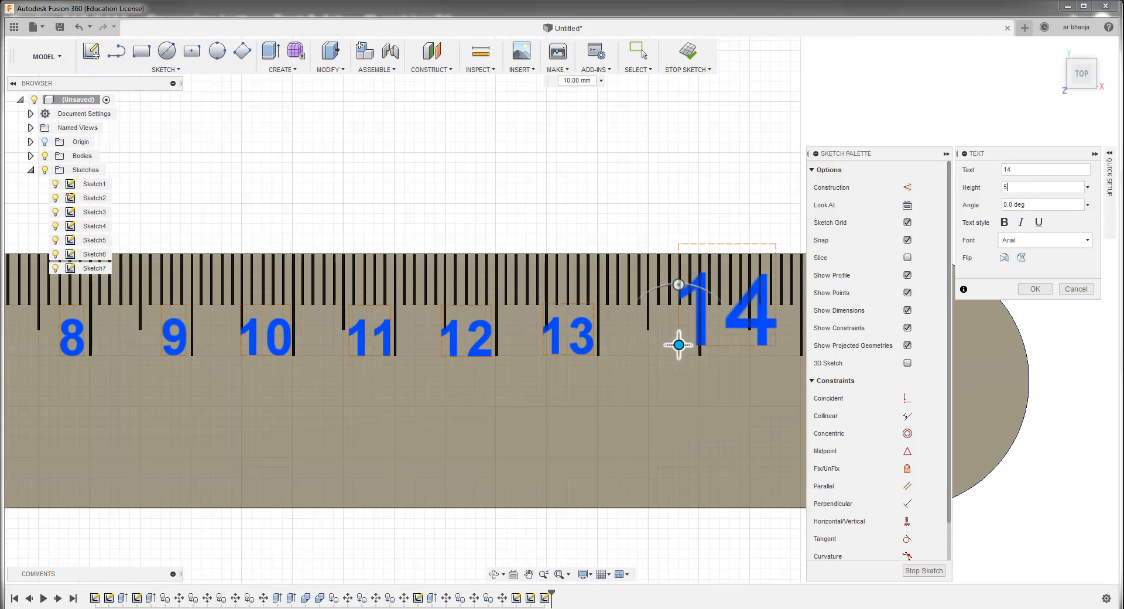
{"action": "key", "text": "Tab"}
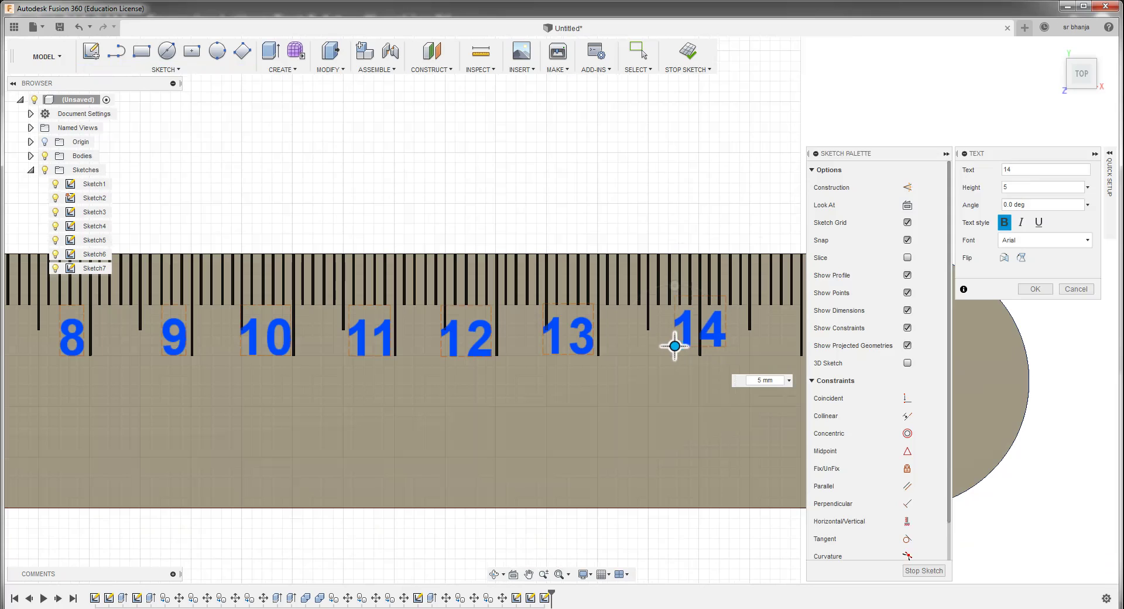
{"action": "left_click_drag", "start_coordinate": [675, 345], "coordinate": [645, 355]}
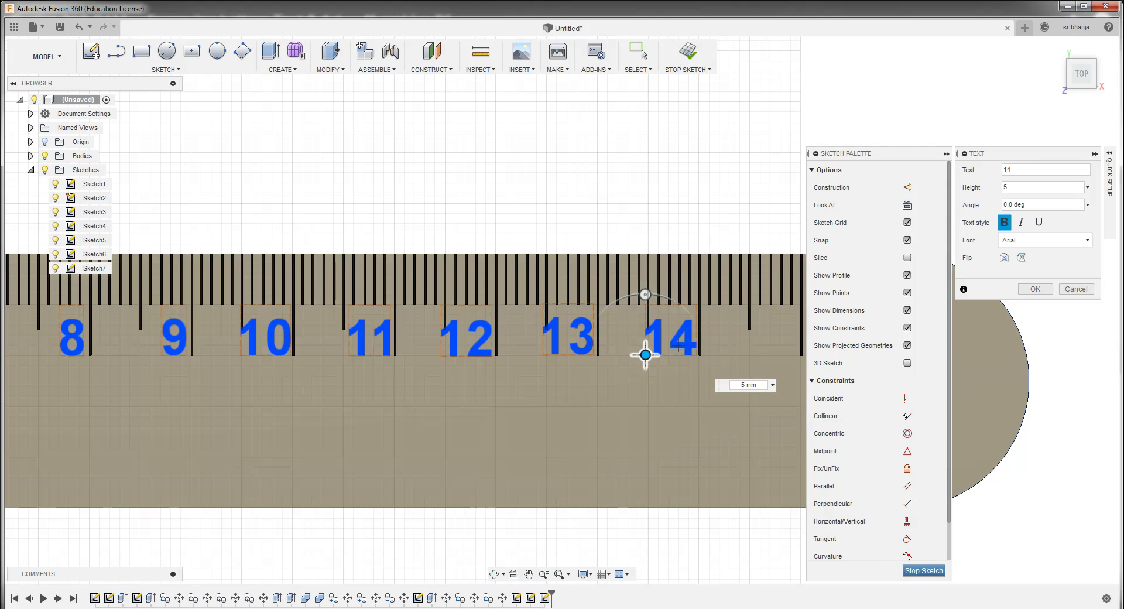
{"action": "key", "text": "Return"}
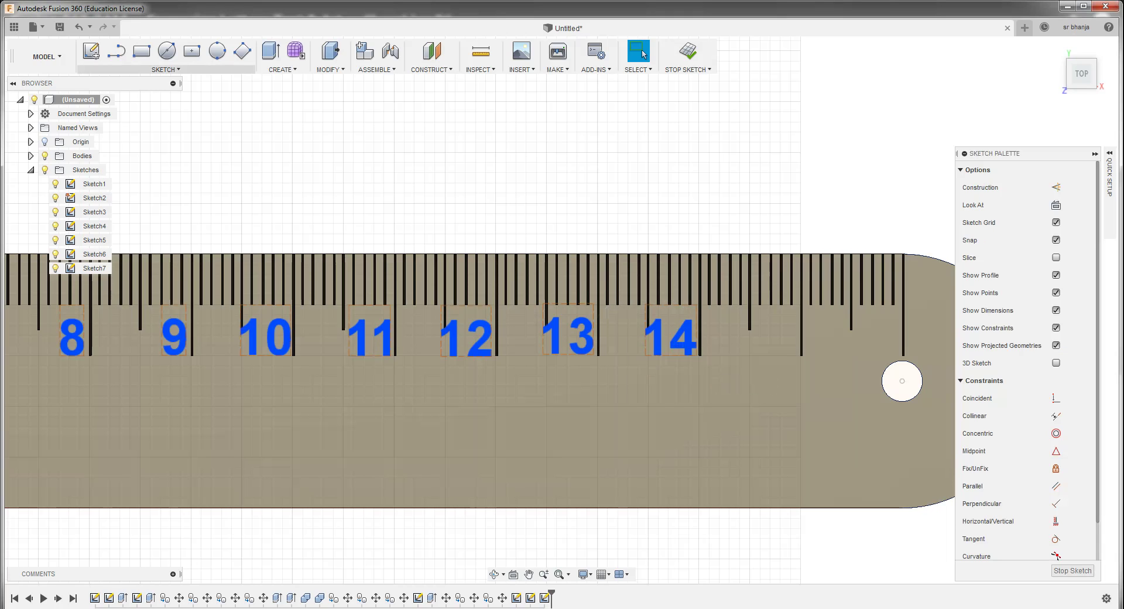
{"action": "left_click", "coordinate": [165, 69]}
Place a 5 mm '15' text label beside the long tick after the 14
{"action": "left_click", "coordinate": [193, 220]}
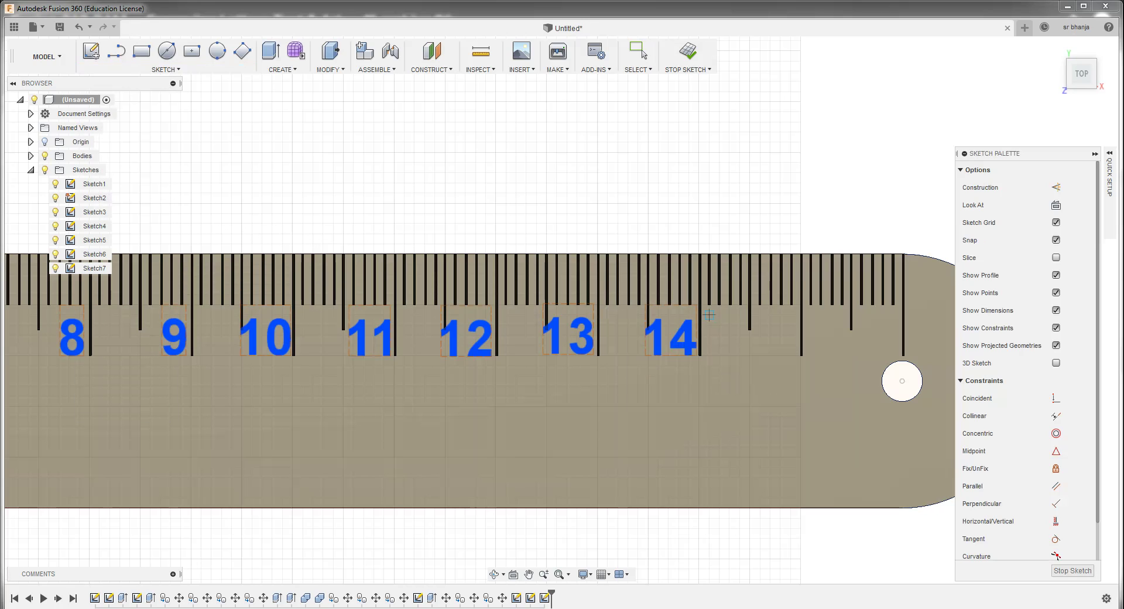
{"action": "left_click", "coordinate": [759, 324]}
{"action": "type", "text": "15"}
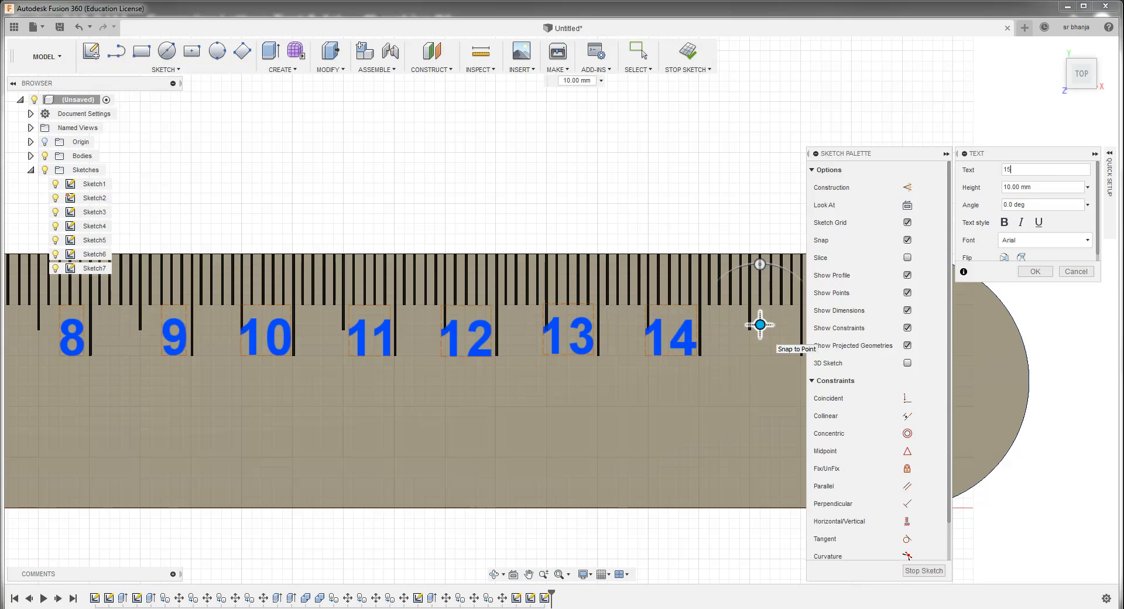
{"action": "key", "text": "Tab"}
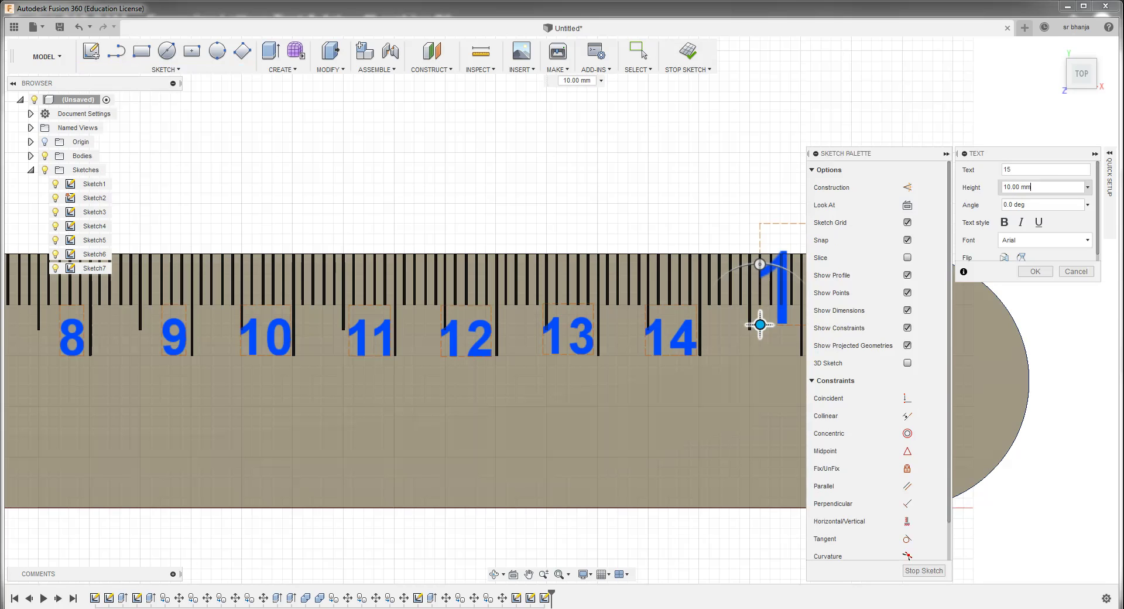
{"action": "type", "text": "5"}
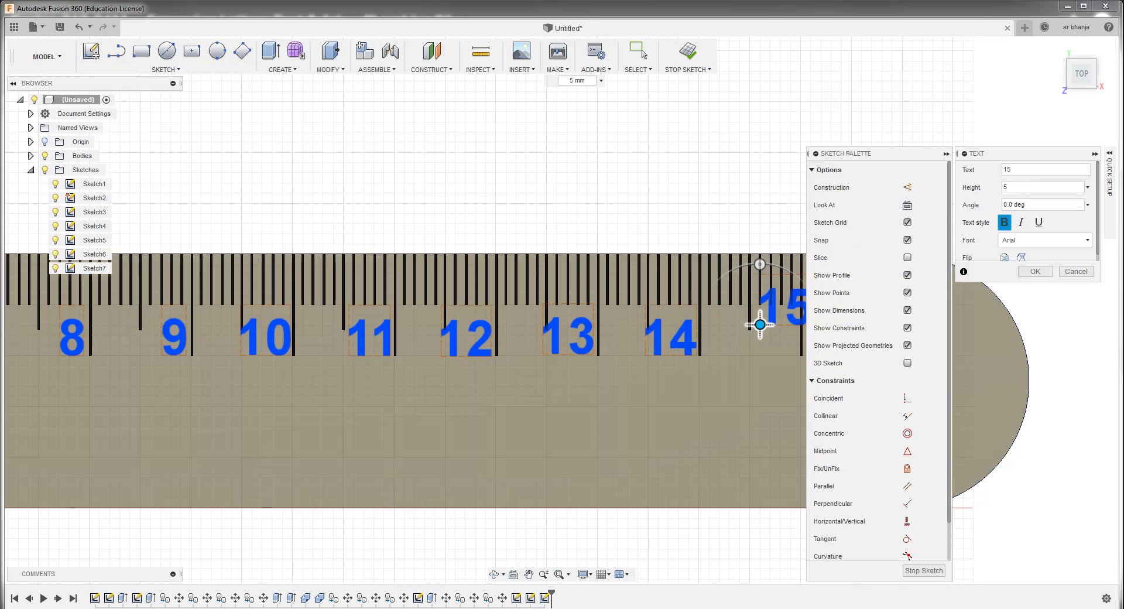
{"action": "scroll", "coordinate": [755, 326], "scroll_direction": "down", "scroll_amount": 2}
{"action": "scroll", "coordinate": [749, 328], "scroll_direction": "up", "scroll_amount": 1}
{"action": "scroll", "coordinate": [758, 328], "scroll_direction": "up", "scroll_amount": 1}
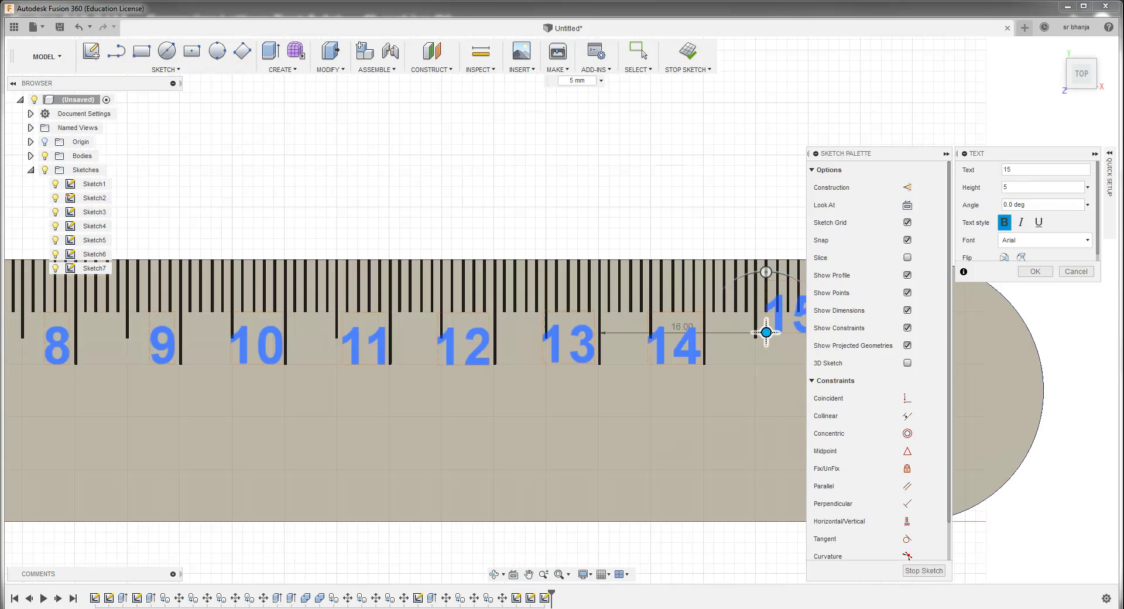
{"action": "scroll", "coordinate": [696, 322], "scroll_direction": "down", "scroll_amount": 1}
{"action": "scroll", "coordinate": [685, 330], "scroll_direction": "up", "scroll_amount": 2}
{"action": "scroll", "coordinate": [680, 337], "scroll_direction": "up", "scroll_amount": 2}
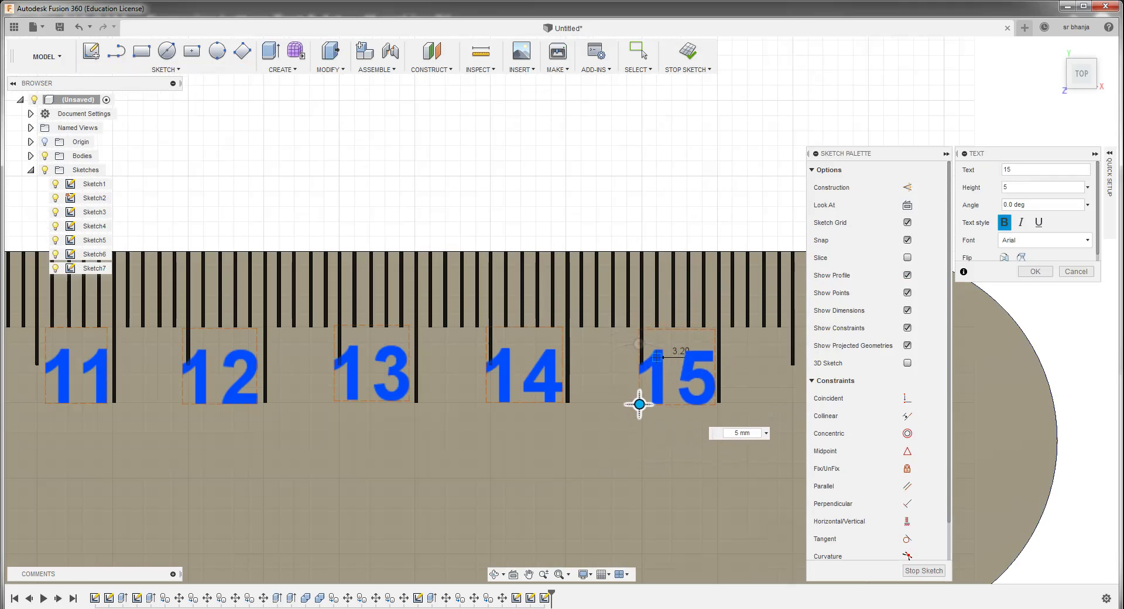
{"action": "left_click", "coordinate": [639, 402]}
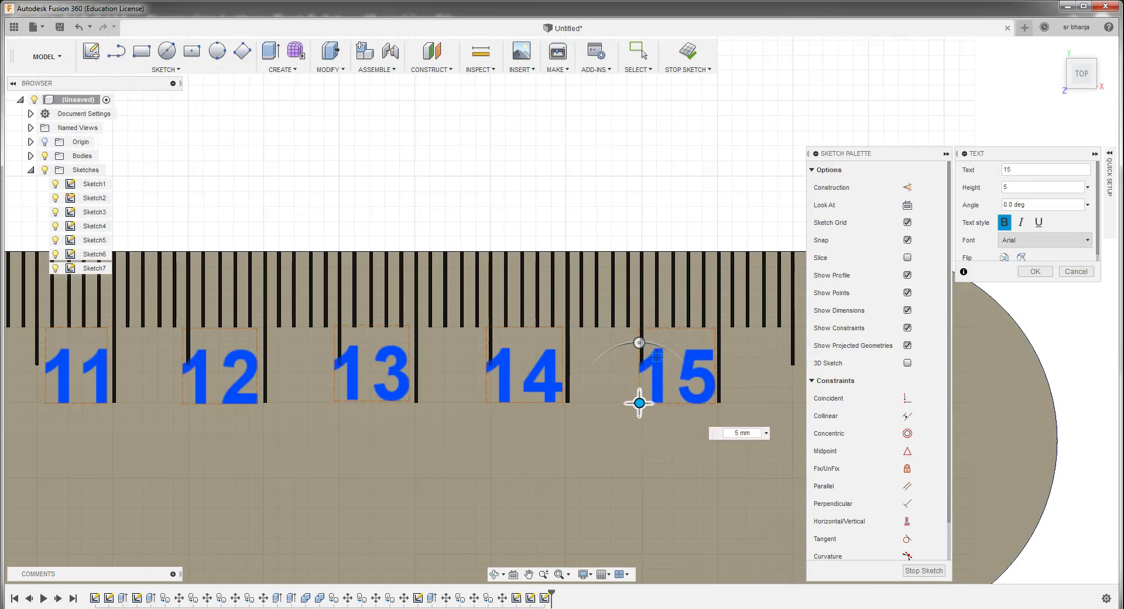
{"action": "key", "text": "Return"}
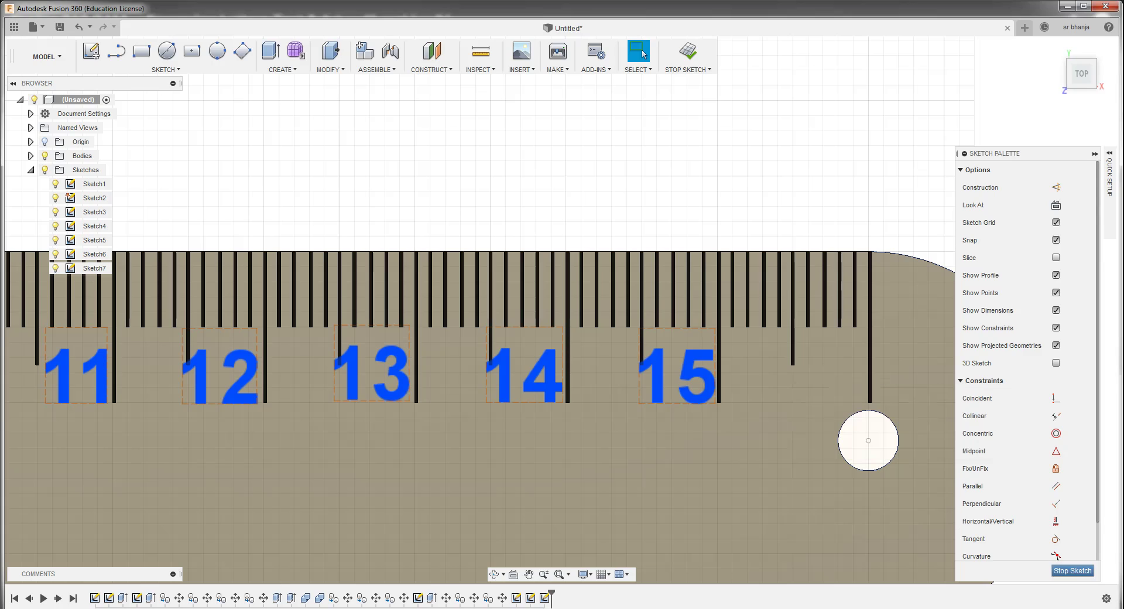
Finish the sketch and select Body176–Body178 in the browser to identify their ticks
{"action": "left_click", "coordinate": [1073, 570]}
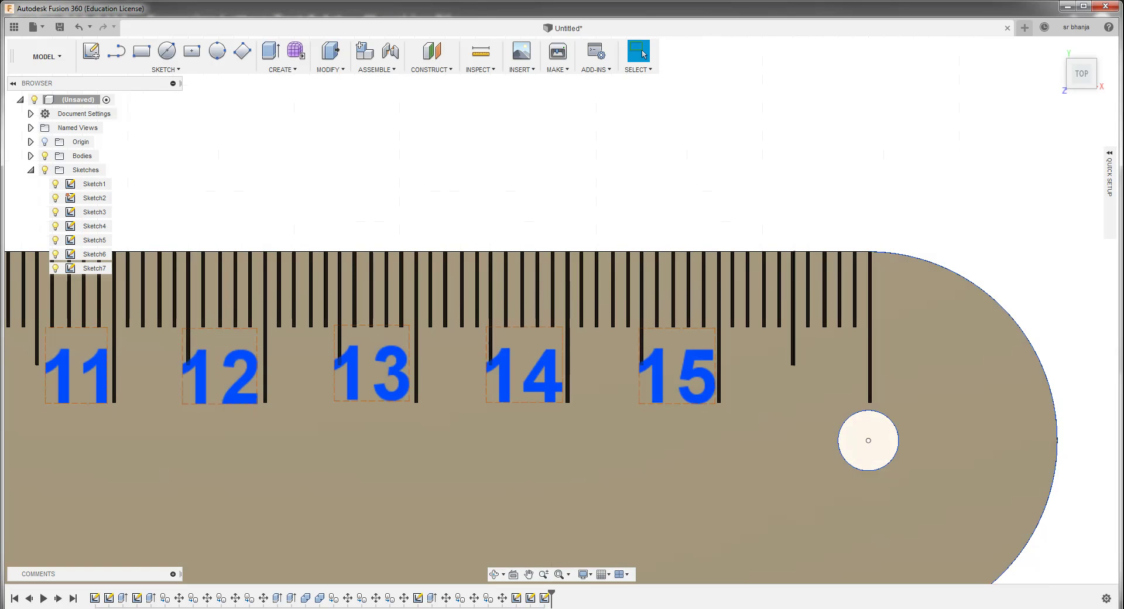
{"action": "left_click", "coordinate": [31, 155]}
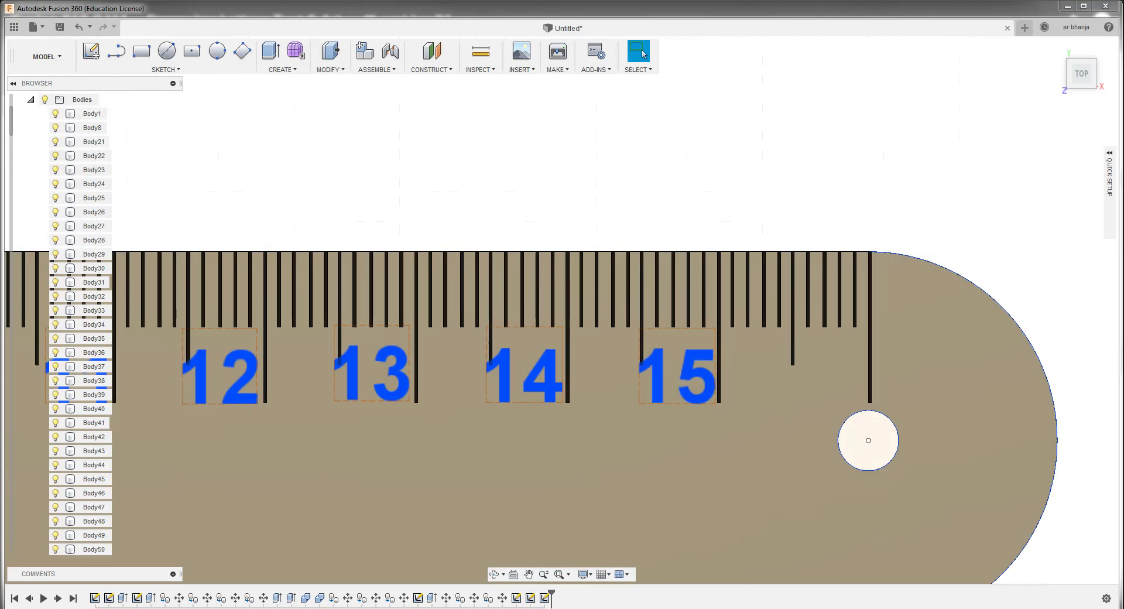
{"action": "scroll", "coordinate": [88, 381], "scroll_direction": "down", "scroll_amount": 5}
{"action": "scroll", "coordinate": [88, 380], "scroll_direction": "down", "scroll_amount": 5}
{"action": "scroll", "coordinate": [88, 381], "scroll_direction": "down", "scroll_amount": 5}
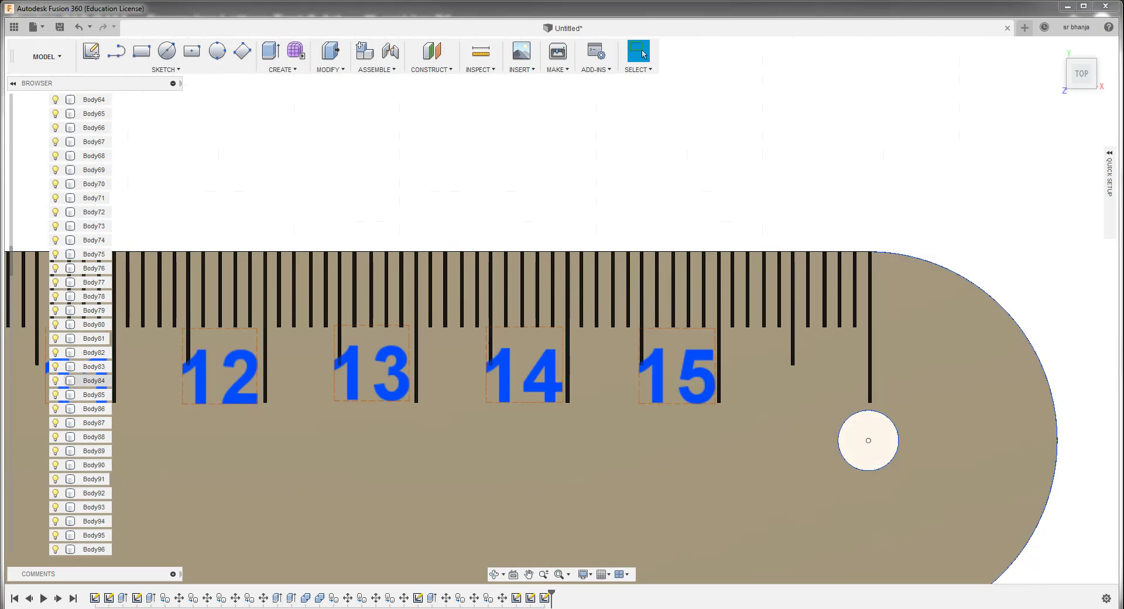
{"action": "scroll", "coordinate": [87, 381], "scroll_direction": "down", "scroll_amount": 5}
{"action": "scroll", "coordinate": [87, 381], "scroll_direction": "down", "scroll_amount": 5}
{"action": "scroll", "coordinate": [88, 381], "scroll_direction": "down", "scroll_amount": 5}
{"action": "scroll", "coordinate": [88, 380], "scroll_direction": "down", "scroll_amount": 5}
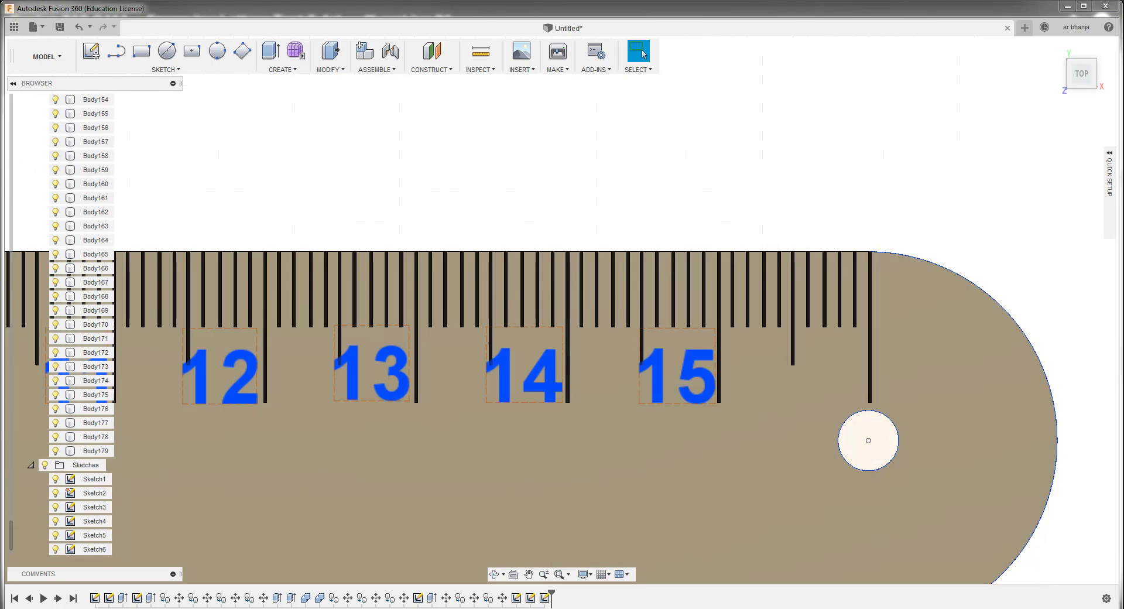
{"action": "scroll", "coordinate": [87, 381], "scroll_direction": "down", "scroll_amount": 1}
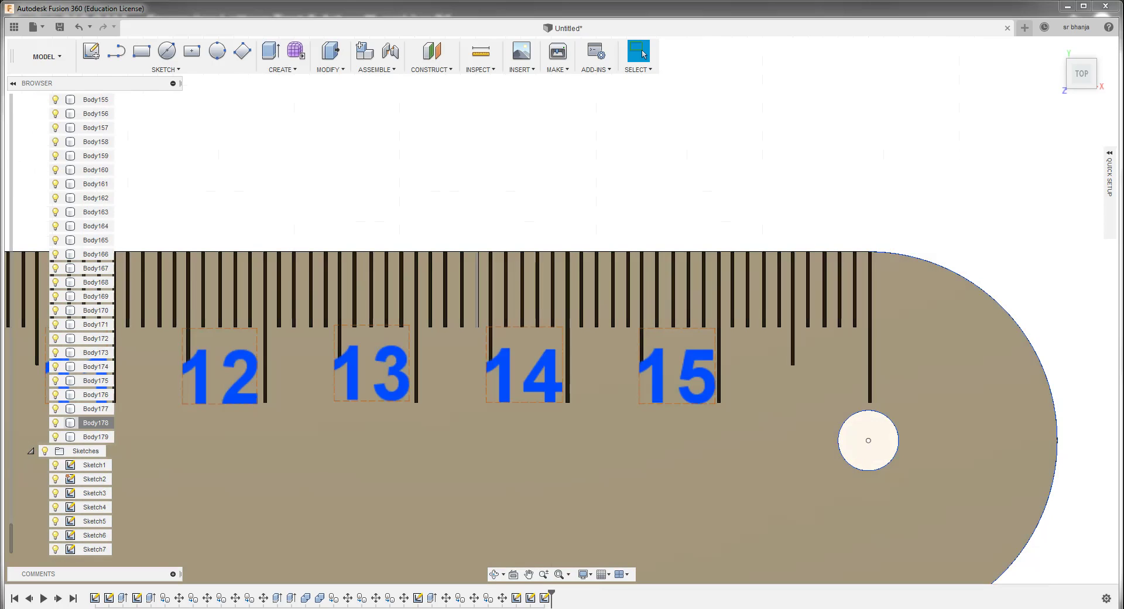
{"action": "left_click", "coordinate": [96, 422]}
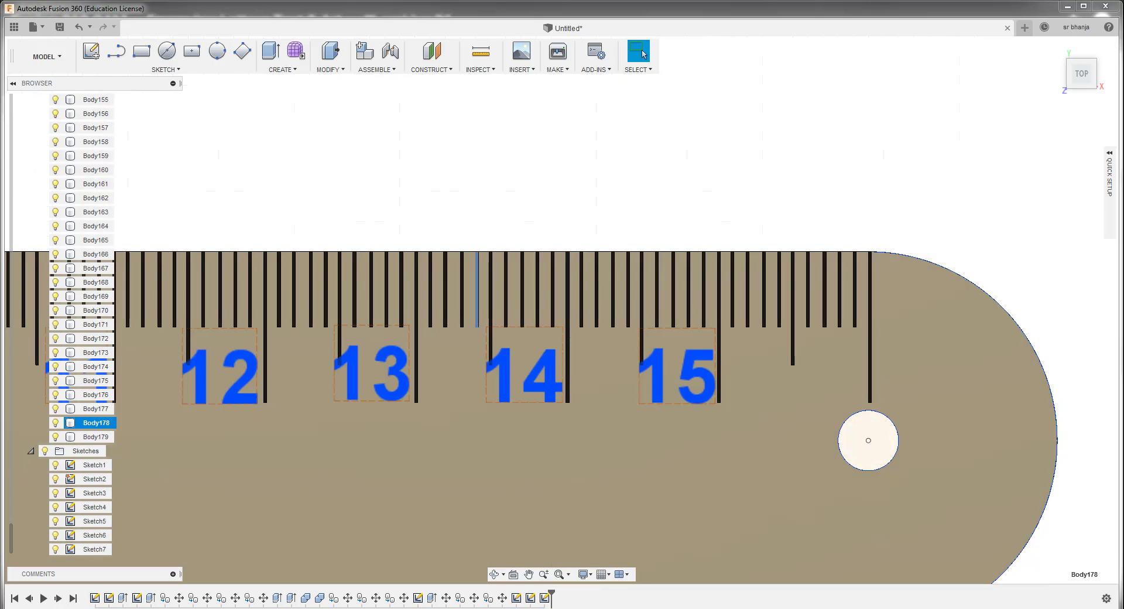
{"action": "left_click", "coordinate": [96, 409]}
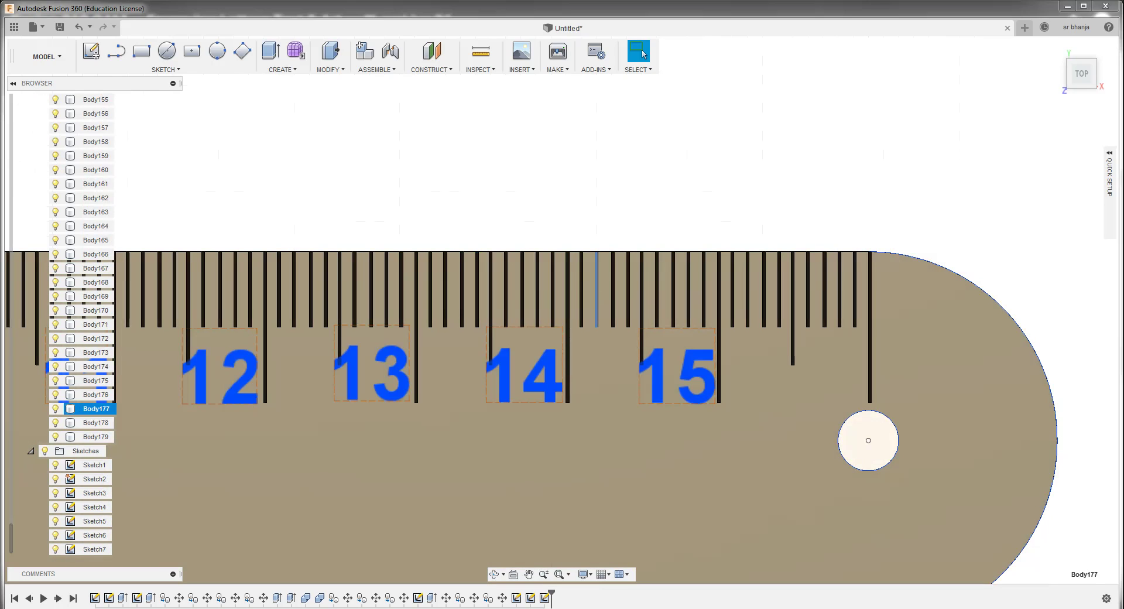
{"action": "left_click", "coordinate": [96, 394]}
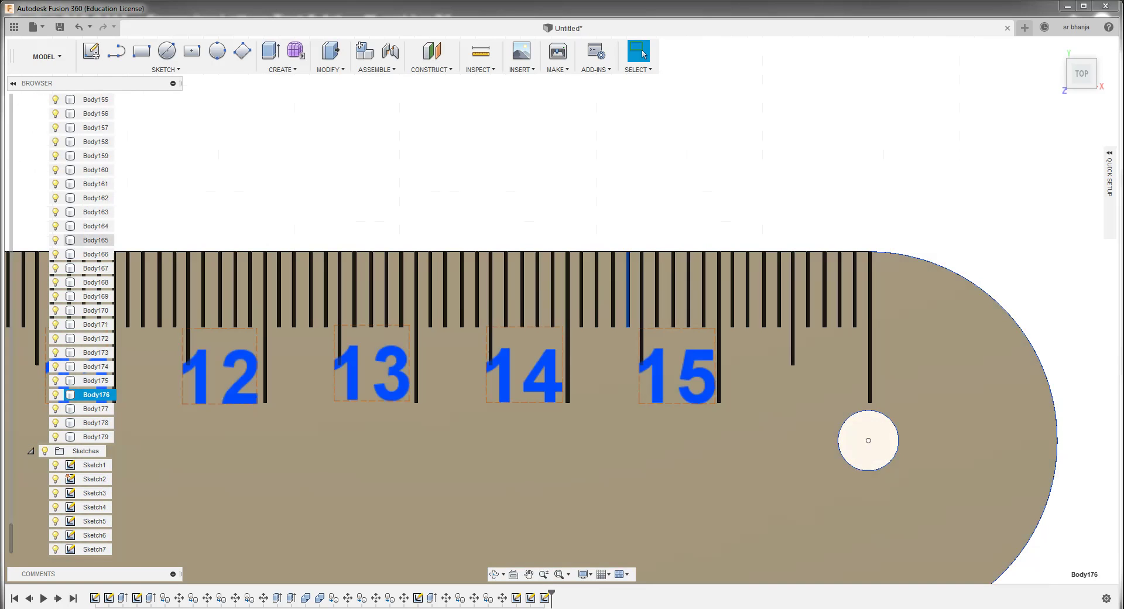
Hide the tan base body of the ruler
{"action": "scroll", "coordinate": [93, 409], "scroll_direction": "up", "scroll_amount": 5}
{"action": "scroll", "coordinate": [93, 398], "scroll_direction": "up", "scroll_amount": 14}
{"action": "scroll", "coordinate": [97, 380], "scroll_direction": "up", "scroll_amount": 9}
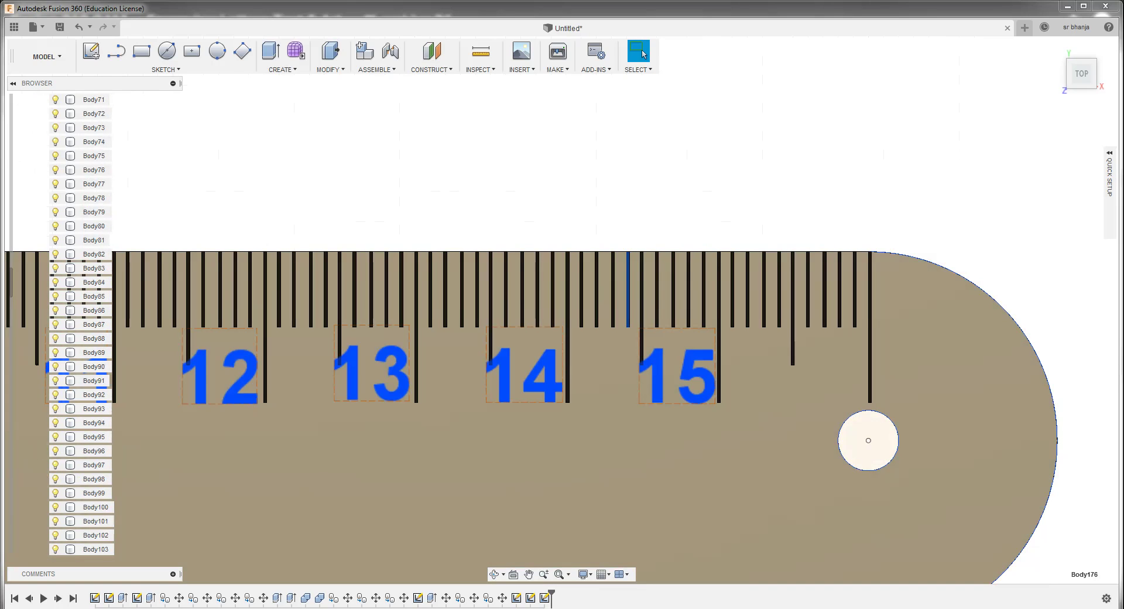
{"action": "scroll", "coordinate": [94, 380], "scroll_direction": "up", "scroll_amount": 10}
{"action": "scroll", "coordinate": [94, 380], "scroll_direction": "up", "scroll_amount": 9}
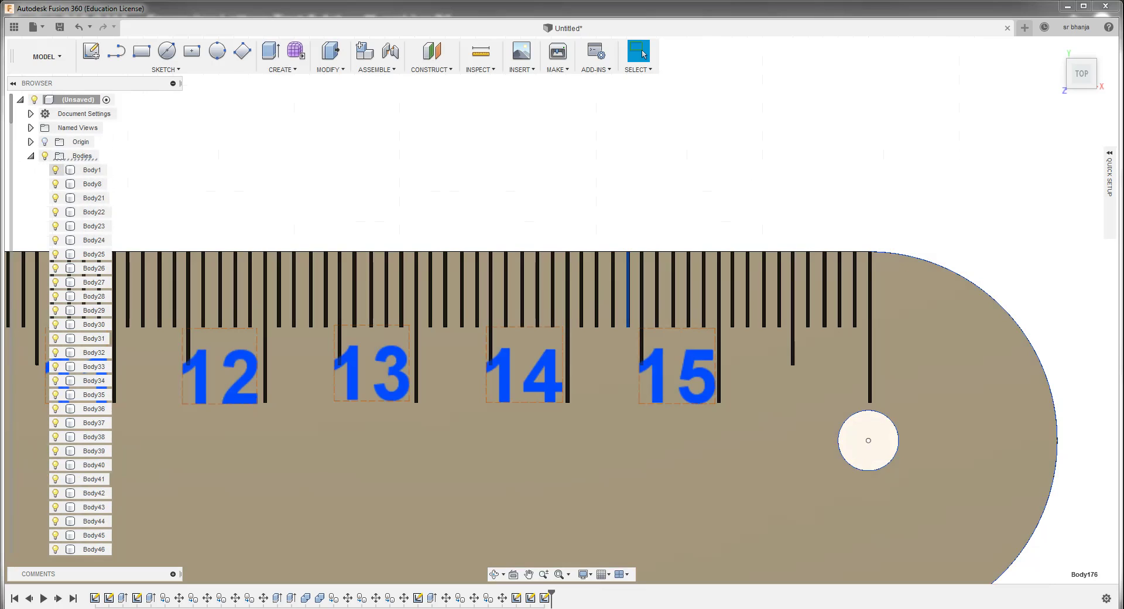
{"action": "left_click", "coordinate": [56, 170]}
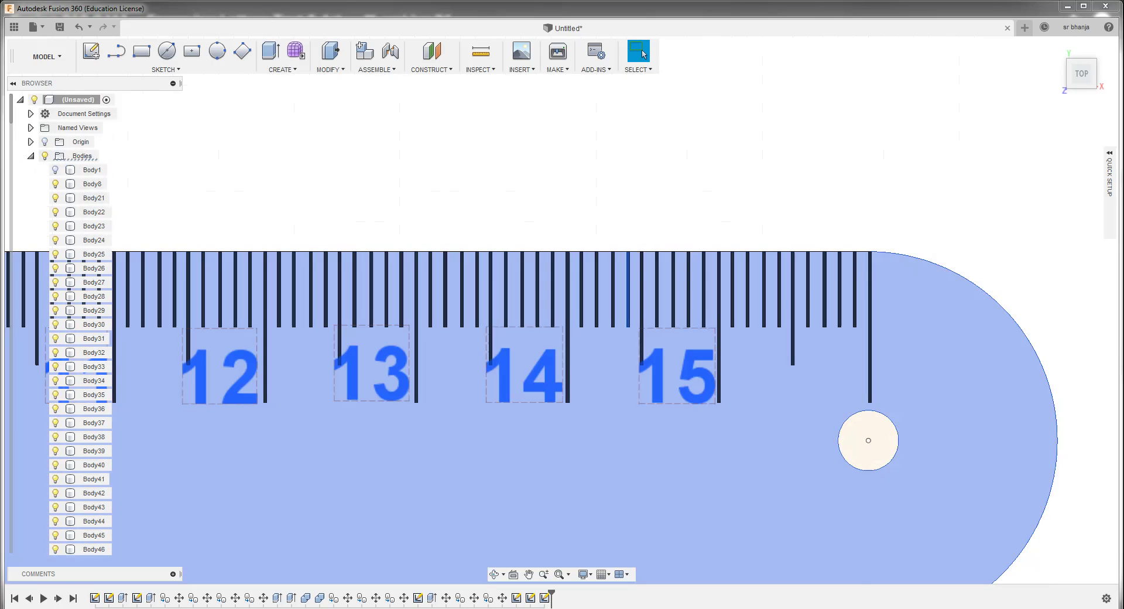
{"action": "scroll", "coordinate": [94, 375], "scroll_direction": "down", "scroll_amount": 6}
{"action": "scroll", "coordinate": [94, 375], "scroll_direction": "down", "scroll_amount": 6}
{"action": "scroll", "coordinate": [93, 374], "scroll_direction": "down", "scroll_amount": 7}
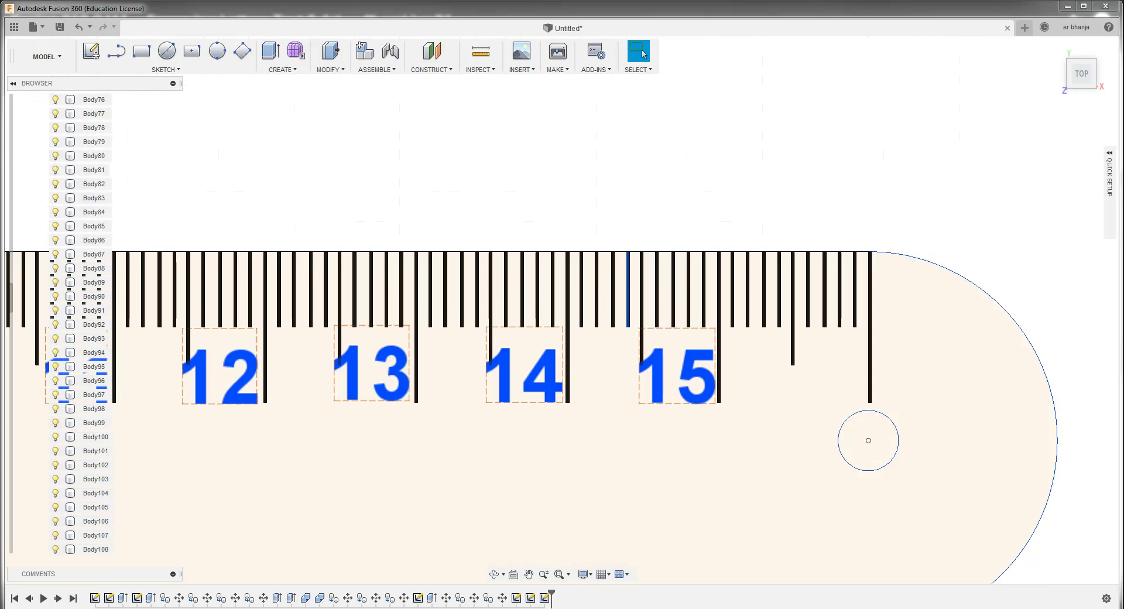
{"action": "scroll", "coordinate": [94, 375], "scroll_direction": "down", "scroll_amount": 3}
{"action": "scroll", "coordinate": [94, 375], "scroll_direction": "up", "scroll_amount": 5}
{"action": "scroll", "coordinate": [93, 374], "scroll_direction": "up", "scroll_amount": 9}
{"action": "scroll", "coordinate": [94, 375], "scroll_direction": "up", "scroll_amount": 6}
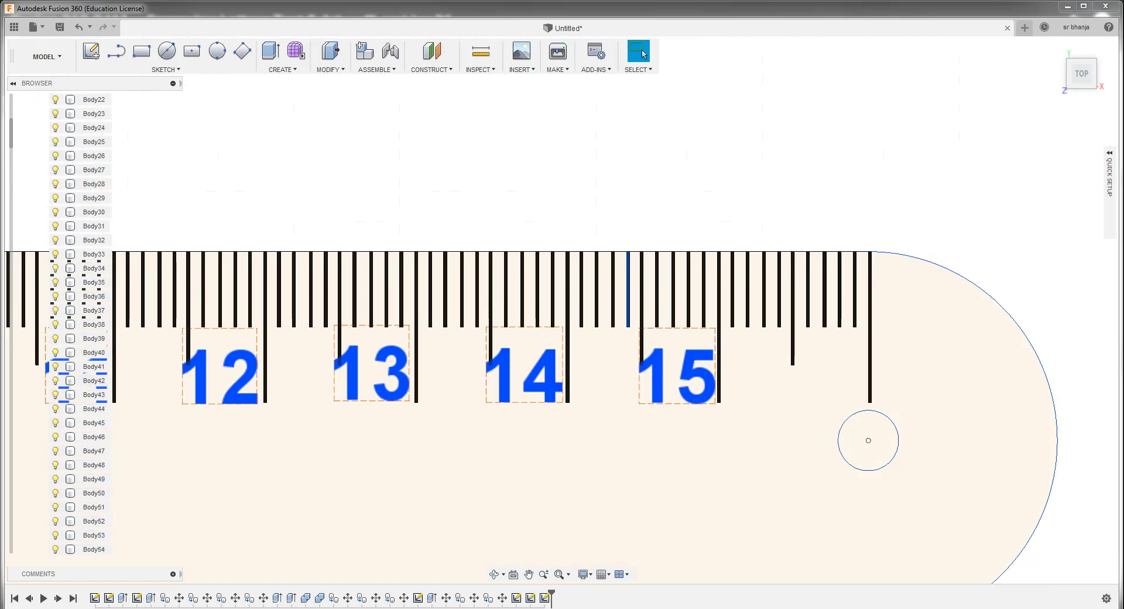
{"action": "scroll", "coordinate": [94, 375], "scroll_direction": "up", "scroll_amount": 3}
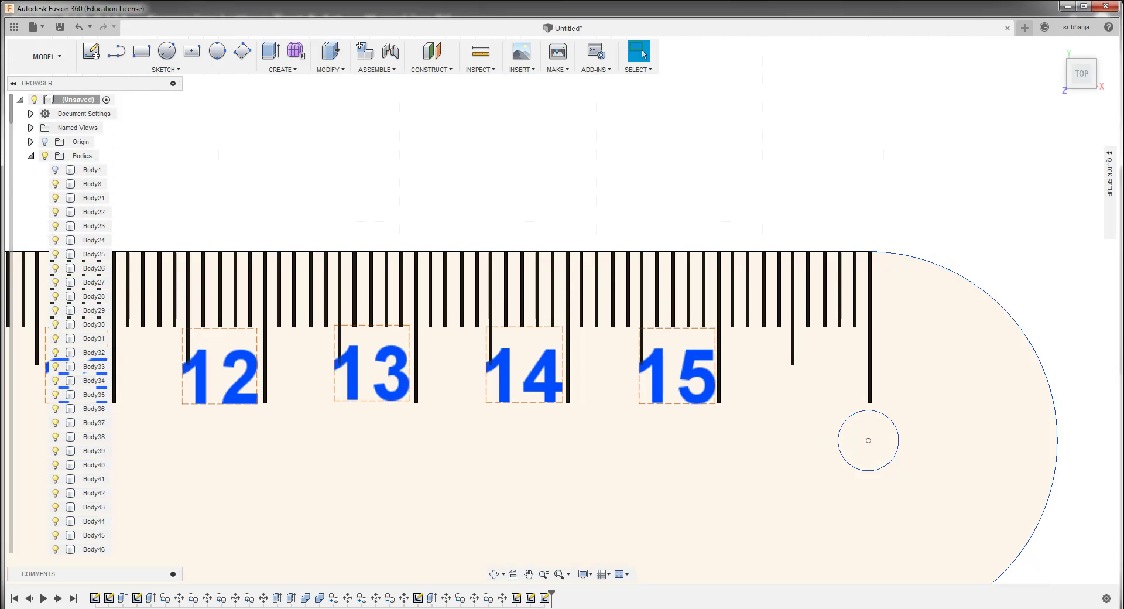
Hide Sketch1 so only the ticks and number labels remain visible
{"action": "left_click", "coordinate": [30, 156]}
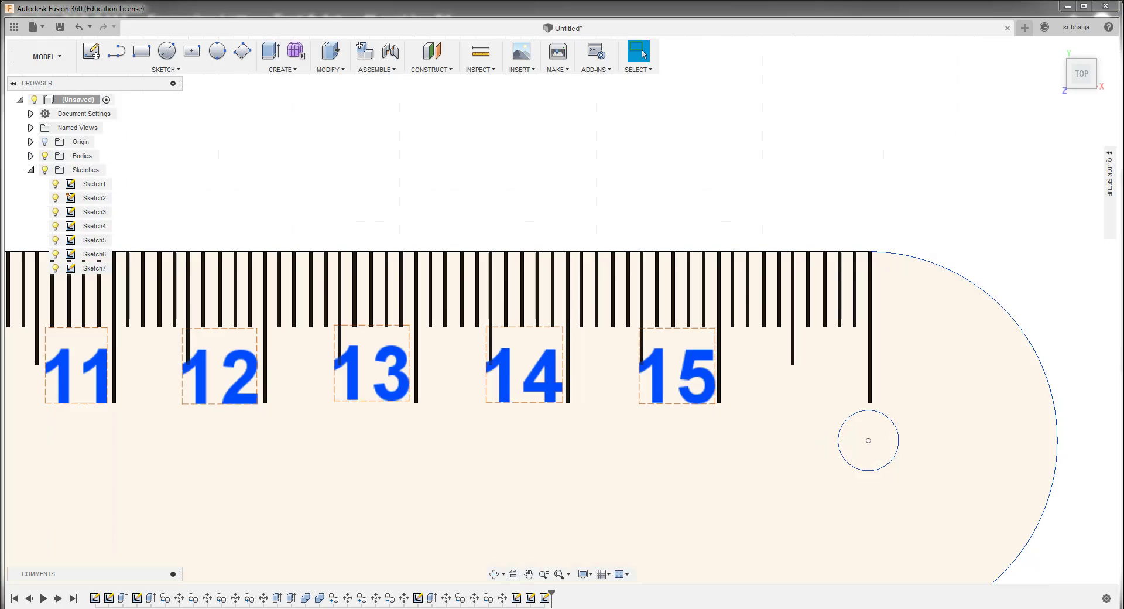
{"action": "left_click", "coordinate": [94, 184]}
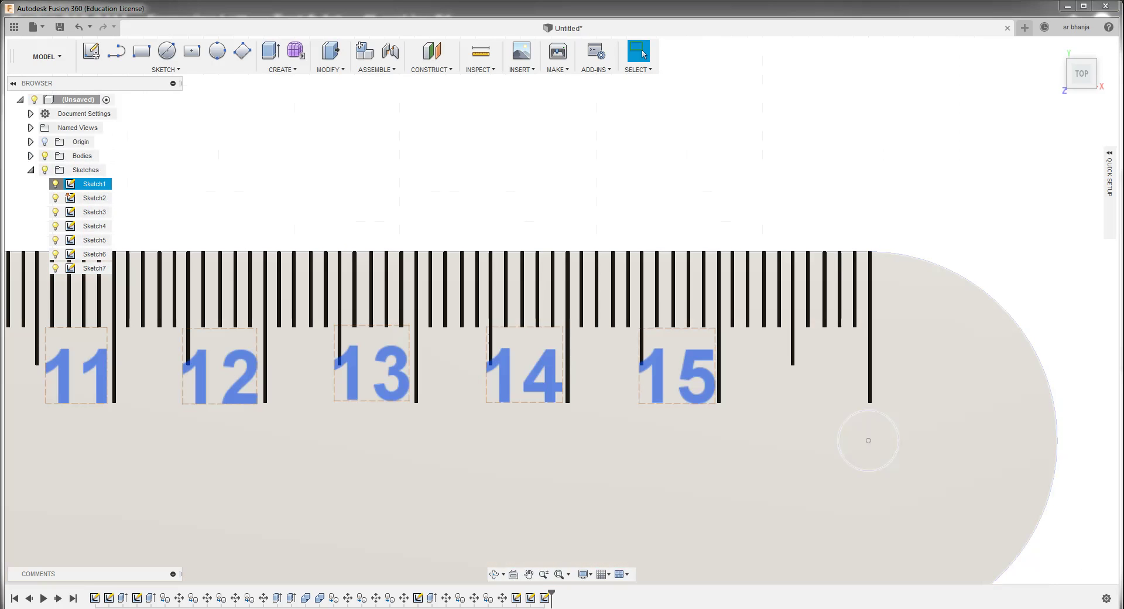
{"action": "left_click", "coordinate": [55, 183]}
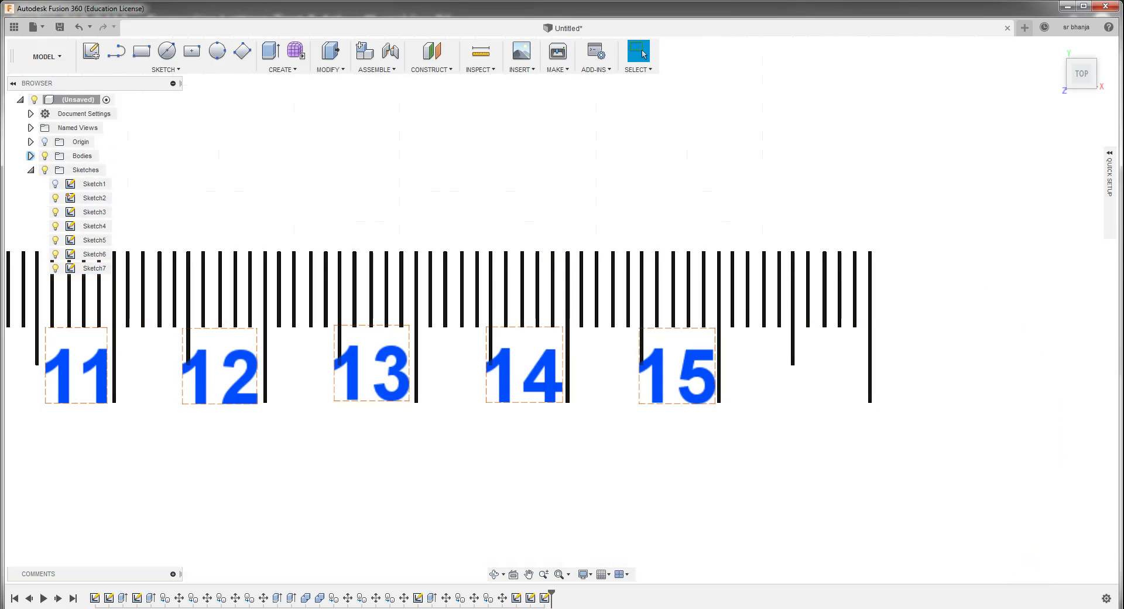
{"action": "left_click", "coordinate": [30, 156]}
{"action": "scroll", "coordinate": [87, 252], "scroll_direction": "down", "scroll_amount": 2}
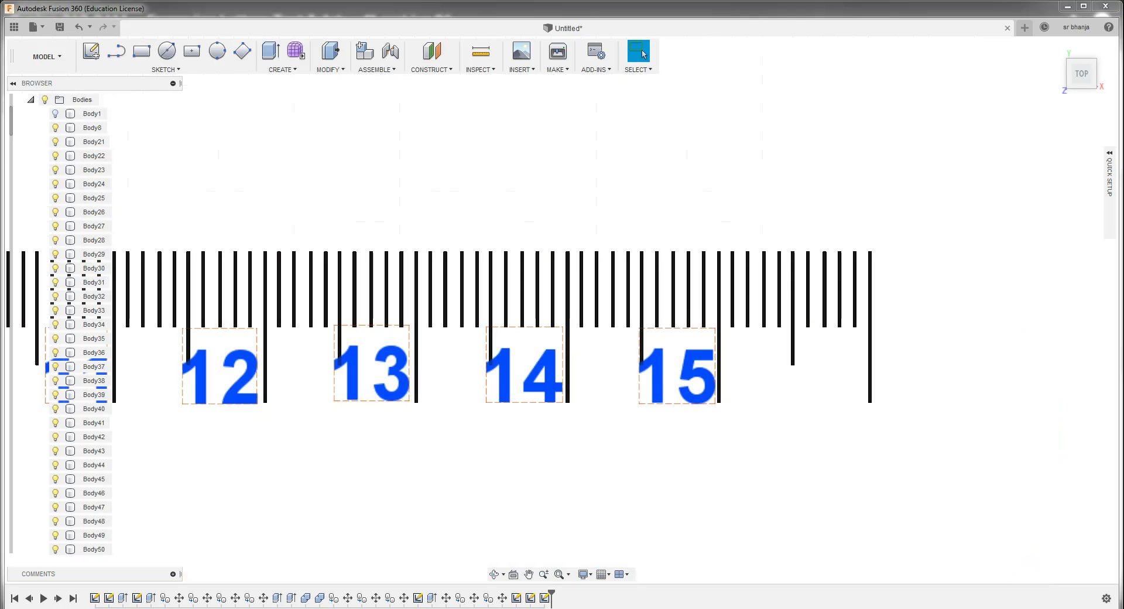
{"action": "left_click_drag", "start_coordinate": [905, 221], "coordinate": [730, 426]}
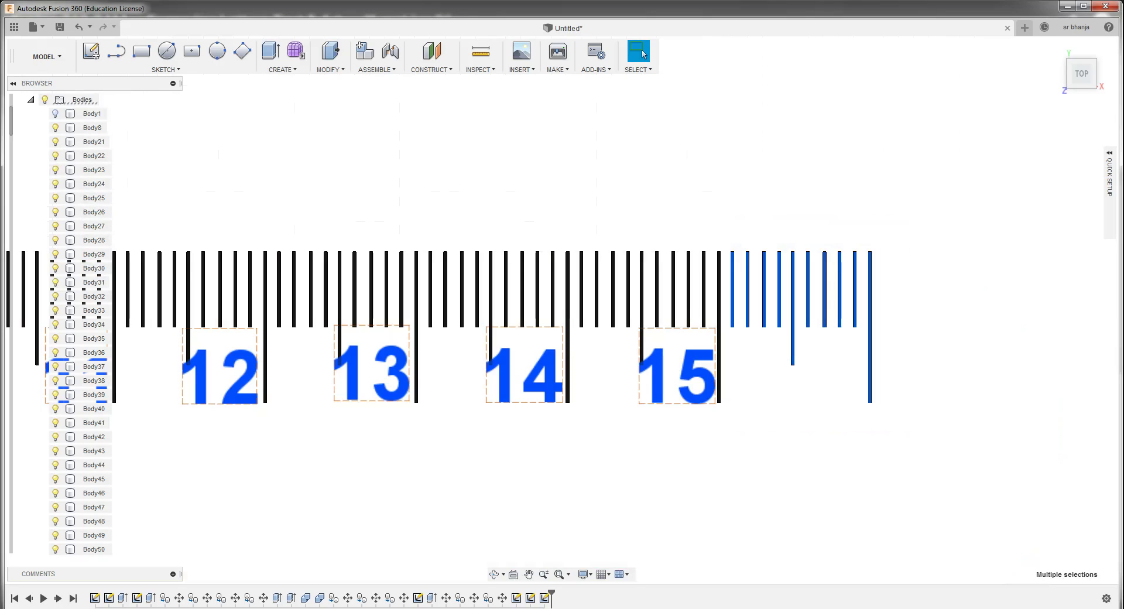
{"action": "key", "text": "Delete"}
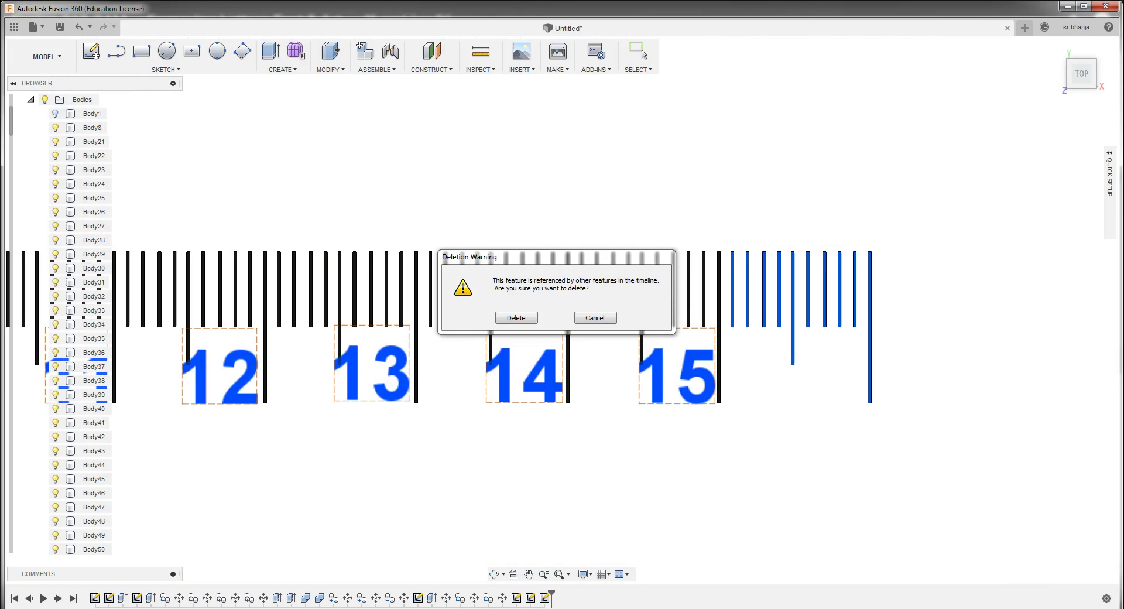
{"action": "left_click", "coordinate": [516, 318]}
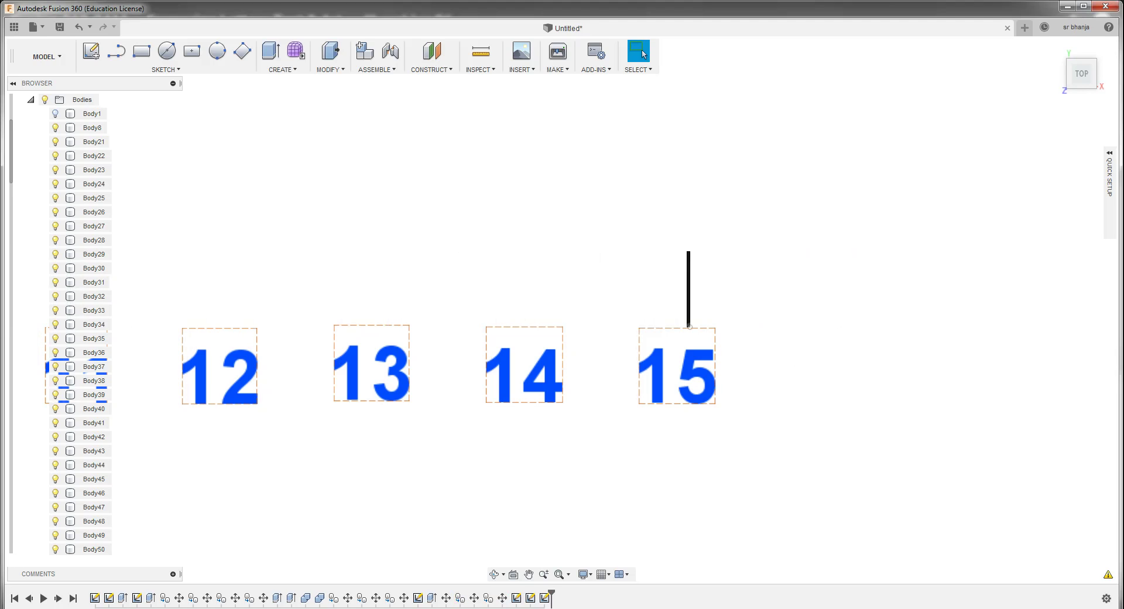
{"action": "key", "text": "ctrl+z"}
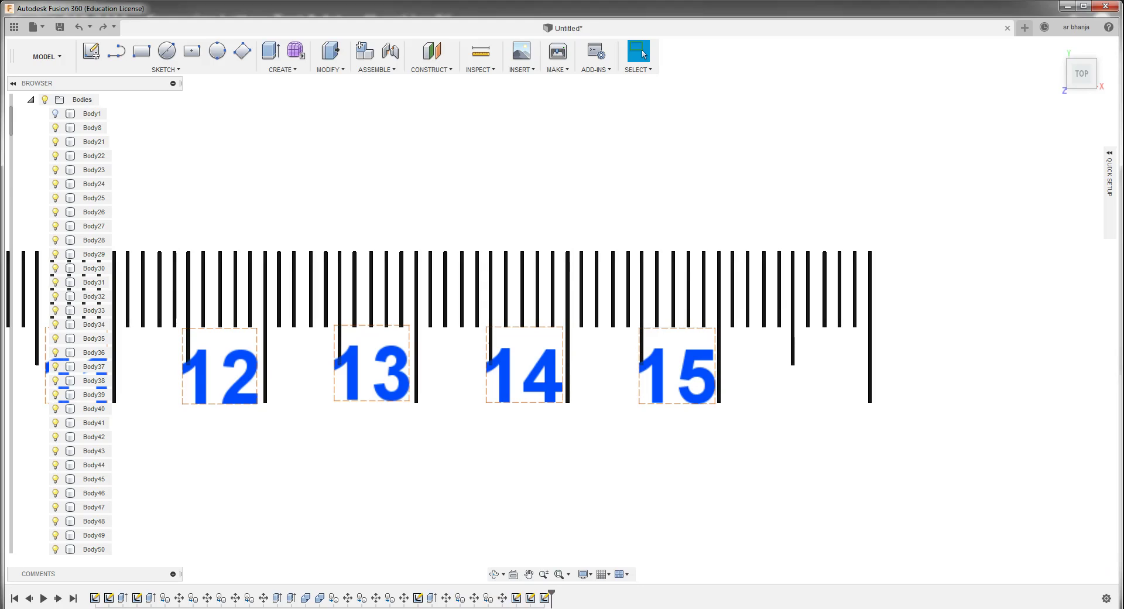
Hide the surplus tick bodies Body146, Body147 and Body151 beyond 15
{"action": "left_click_drag", "start_coordinate": [929, 196], "coordinate": [732, 422]}
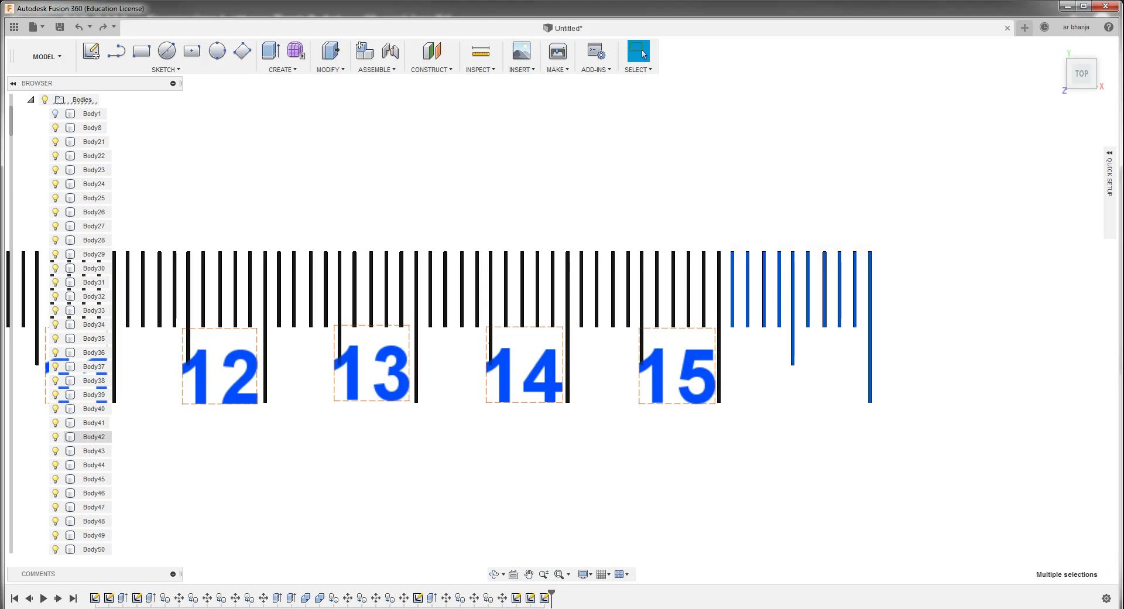
{"action": "scroll", "coordinate": [88, 449], "scroll_direction": "down", "scroll_amount": 2}
{"action": "scroll", "coordinate": [88, 449], "scroll_direction": "down", "scroll_amount": 3}
{"action": "scroll", "coordinate": [88, 449], "scroll_direction": "down", "scroll_amount": 3}
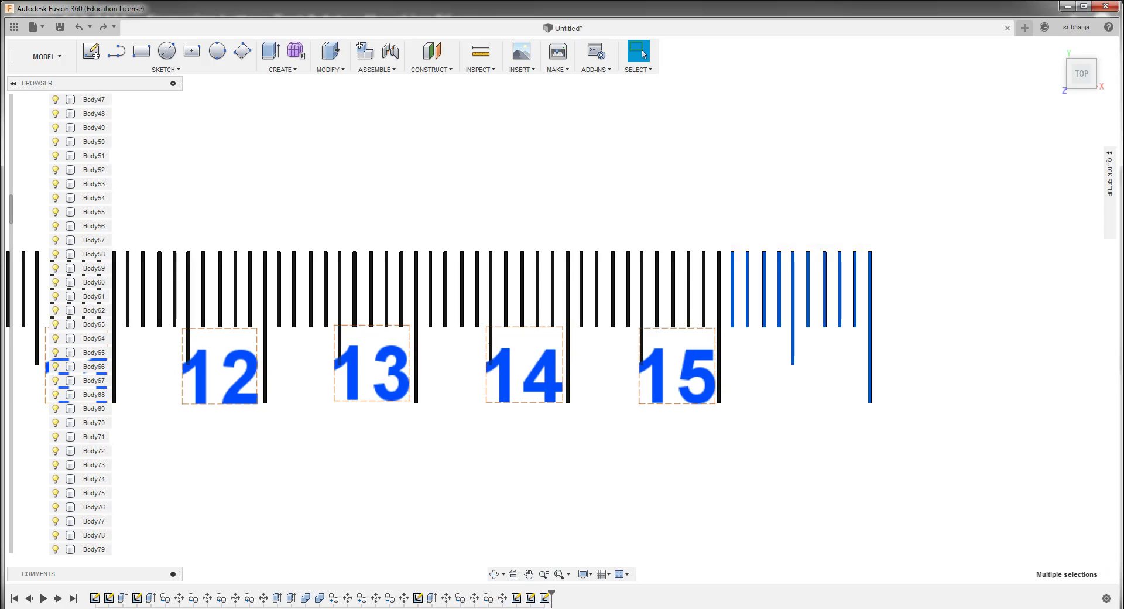
{"action": "scroll", "coordinate": [88, 450], "scroll_direction": "down", "scroll_amount": 5}
{"action": "scroll", "coordinate": [88, 322], "scroll_direction": "down", "scroll_amount": 3}
{"action": "scroll", "coordinate": [695, 287], "scroll_direction": "down", "scroll_amount": 2}
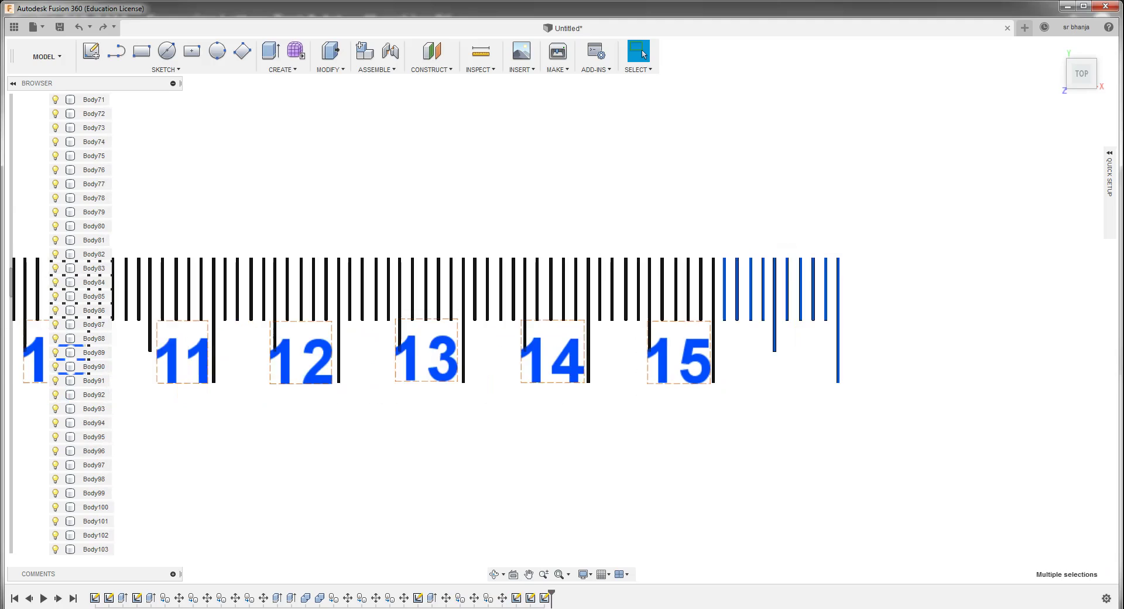
{"action": "scroll", "coordinate": [810, 288], "scroll_direction": "down", "scroll_amount": 1}
{"action": "scroll", "coordinate": [88, 493], "scroll_direction": "down", "scroll_amount": 2}
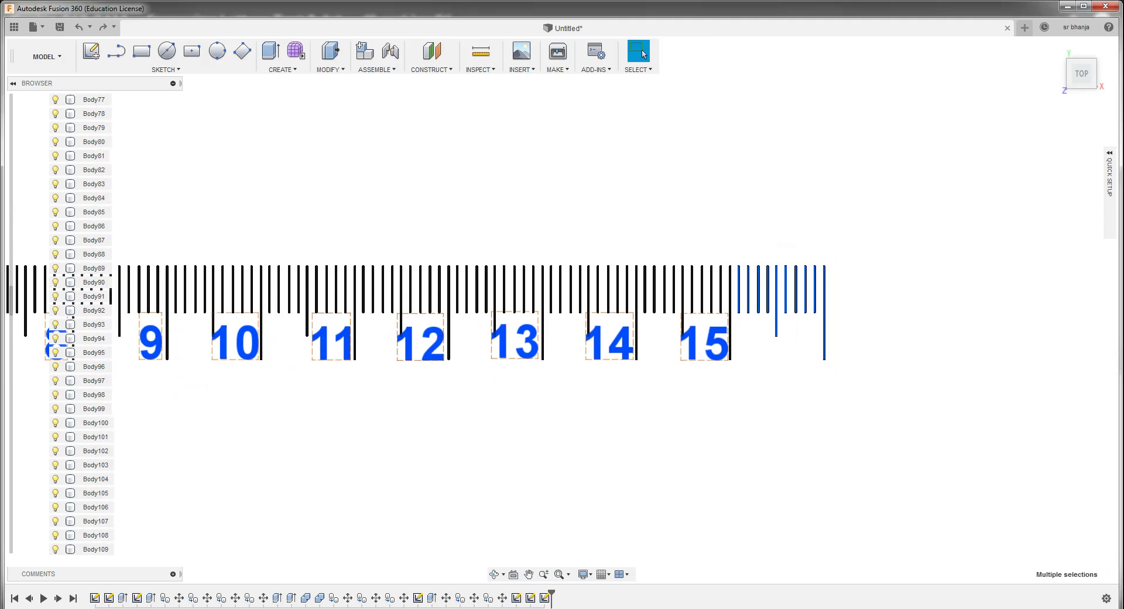
{"action": "scroll", "coordinate": [88, 493], "scroll_direction": "down", "scroll_amount": 4}
{"action": "scroll", "coordinate": [88, 322], "scroll_direction": "down", "scroll_amount": 3}
{"action": "scroll", "coordinate": [88, 322], "scroll_direction": "down", "scroll_amount": 4}
{"action": "scroll", "coordinate": [88, 322], "scroll_direction": "down", "scroll_amount": 4}
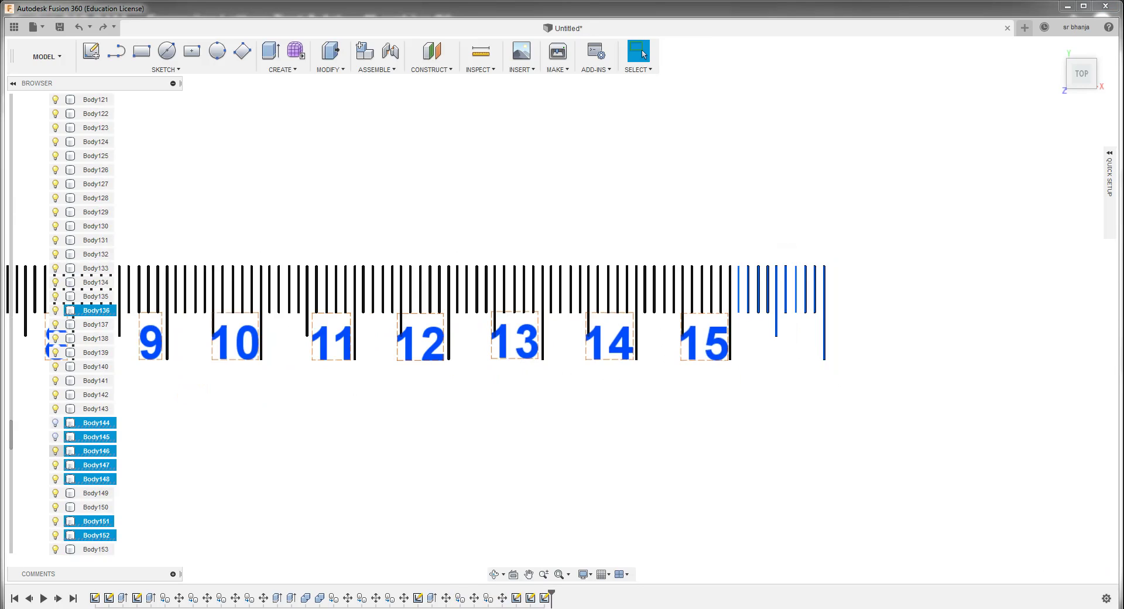
{"action": "left_click", "coordinate": [55, 450]}
{"action": "left_click", "coordinate": [55, 465]}
{"action": "left_click", "coordinate": [56, 521]}
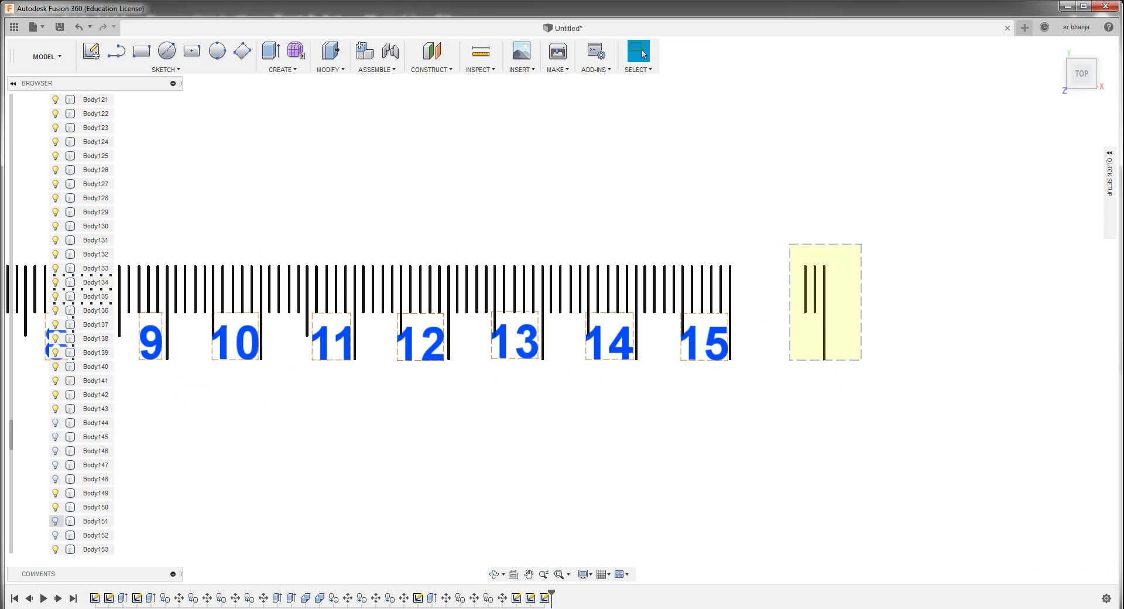
Hide the surplus tick body Body136 and clear the selection
{"action": "left_click", "coordinate": [853, 257]}
{"action": "left_click", "coordinate": [56, 311]}
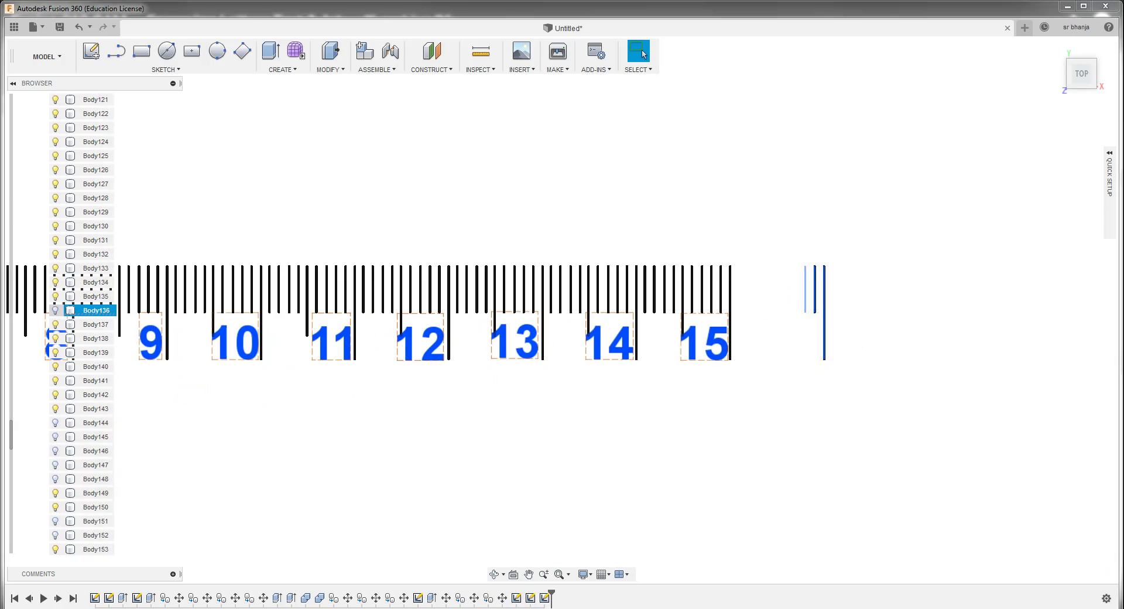
{"action": "key", "text": "Escape"}
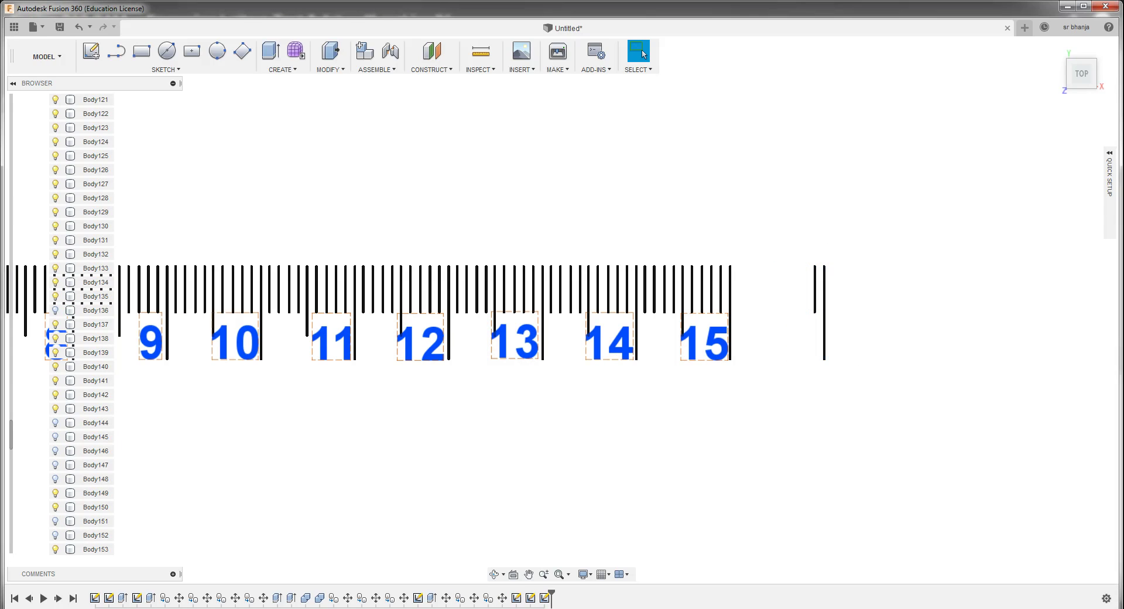
Hide the last two ticks beyond 15 with V and fit the ruler in view
{"action": "left_click_drag", "start_coordinate": [903, 215], "coordinate": [763, 445]}
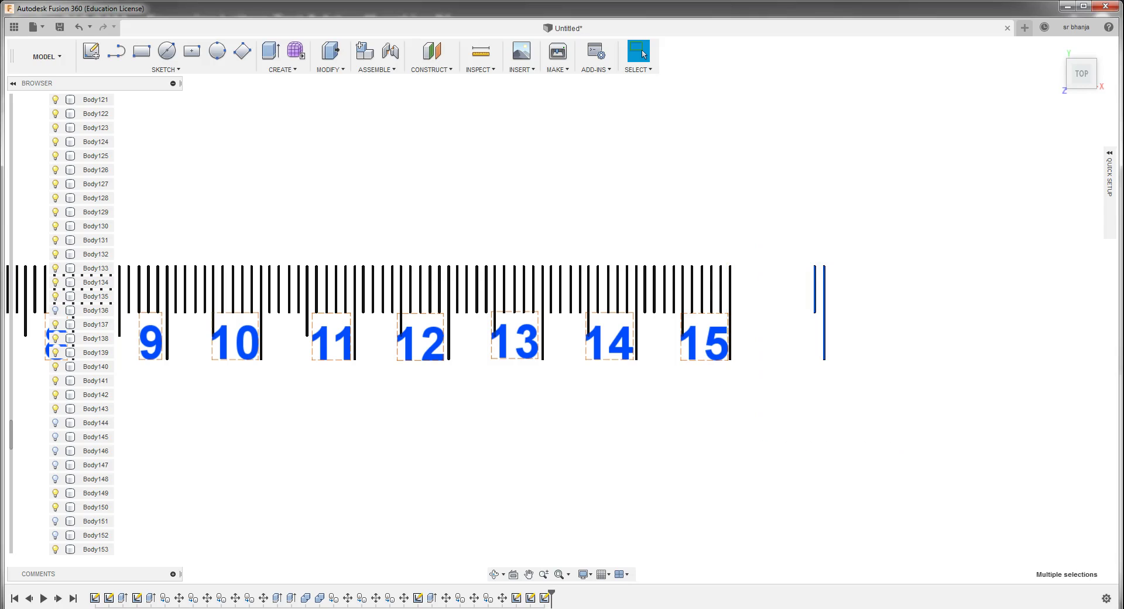
{"action": "scroll", "coordinate": [93, 322], "scroll_direction": "down", "scroll_amount": 3}
{"action": "scroll", "coordinate": [94, 322], "scroll_direction": "down", "scroll_amount": 2}
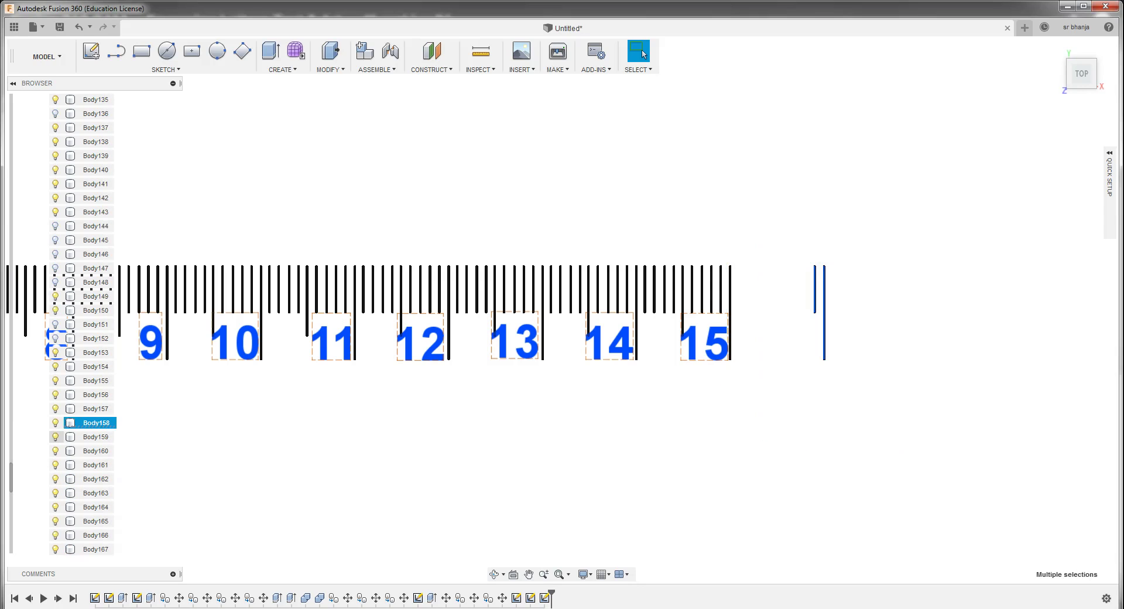
{"action": "scroll", "coordinate": [88, 328], "scroll_direction": "down", "scroll_amount": 3}
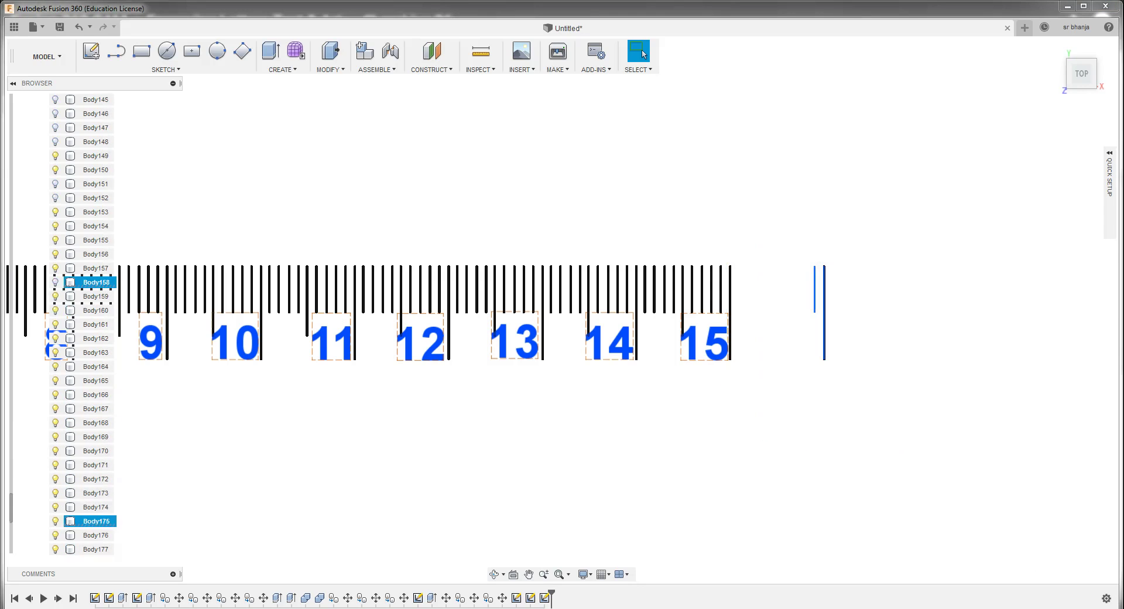
{"action": "scroll", "coordinate": [88, 327], "scroll_direction": "down", "scroll_amount": 3}
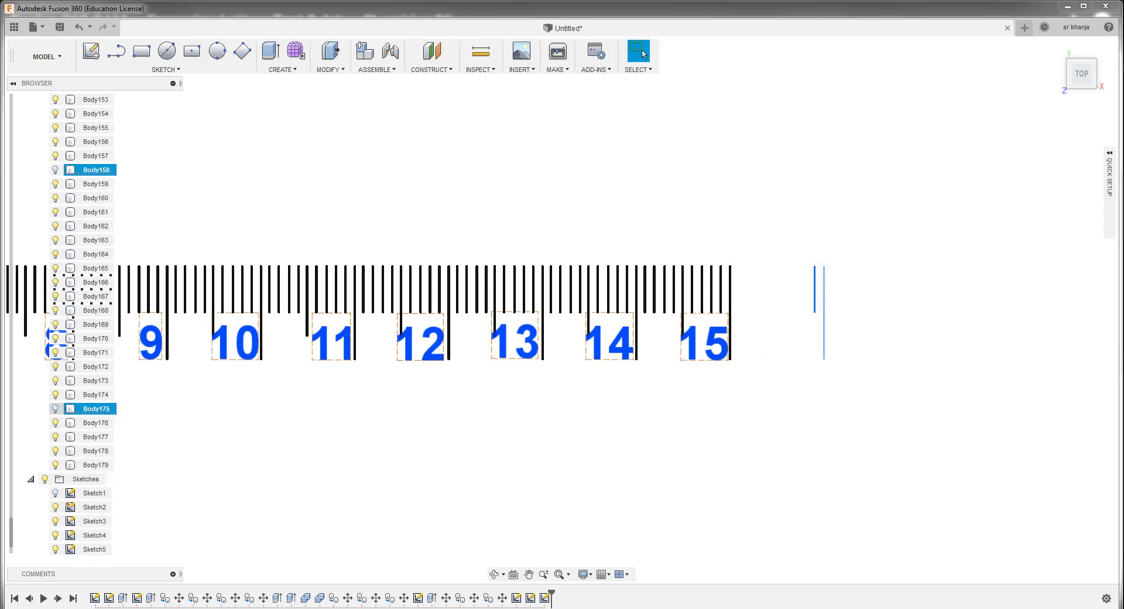
{"action": "key", "text": "v"}
{"action": "key", "text": "F6"}
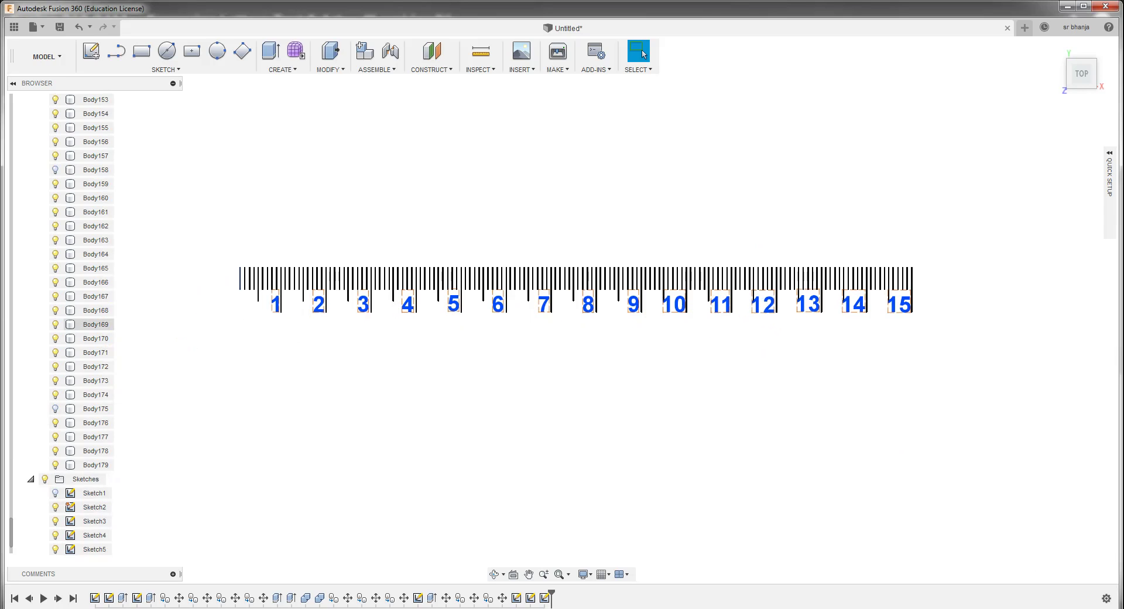
{"action": "key", "text": "ctrl+z"}
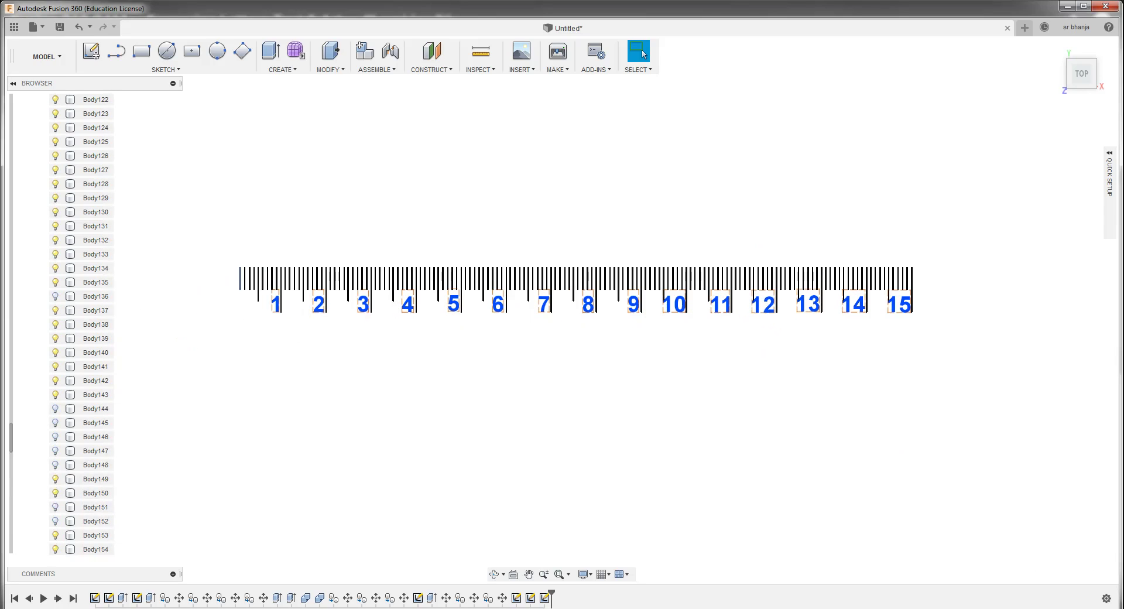
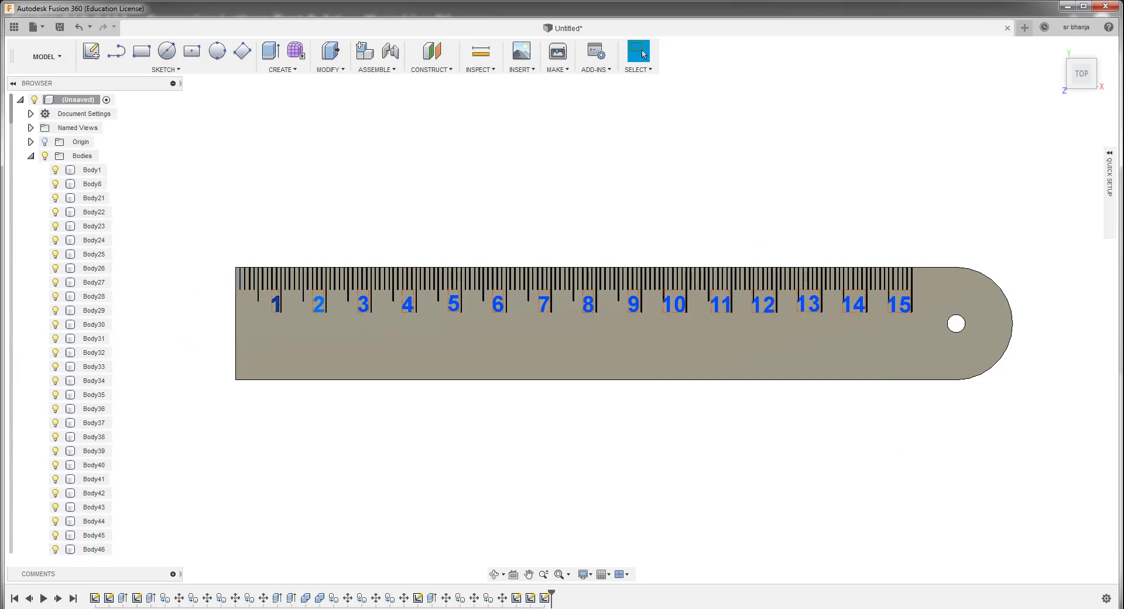
From the front view, extrude the '2' numeral profile upward 0.1 mm as a new body
{"action": "middle_click_drag", "start_coordinate": [561, 309], "coordinate": [565, 316], "text": "shift"}
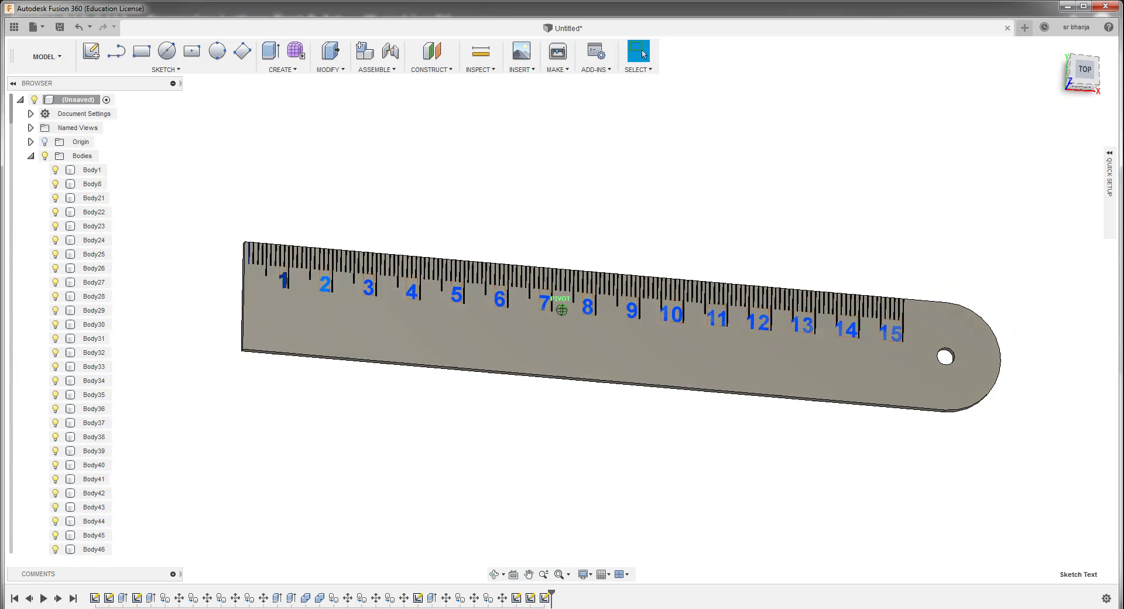
{"action": "key", "text": "e"}
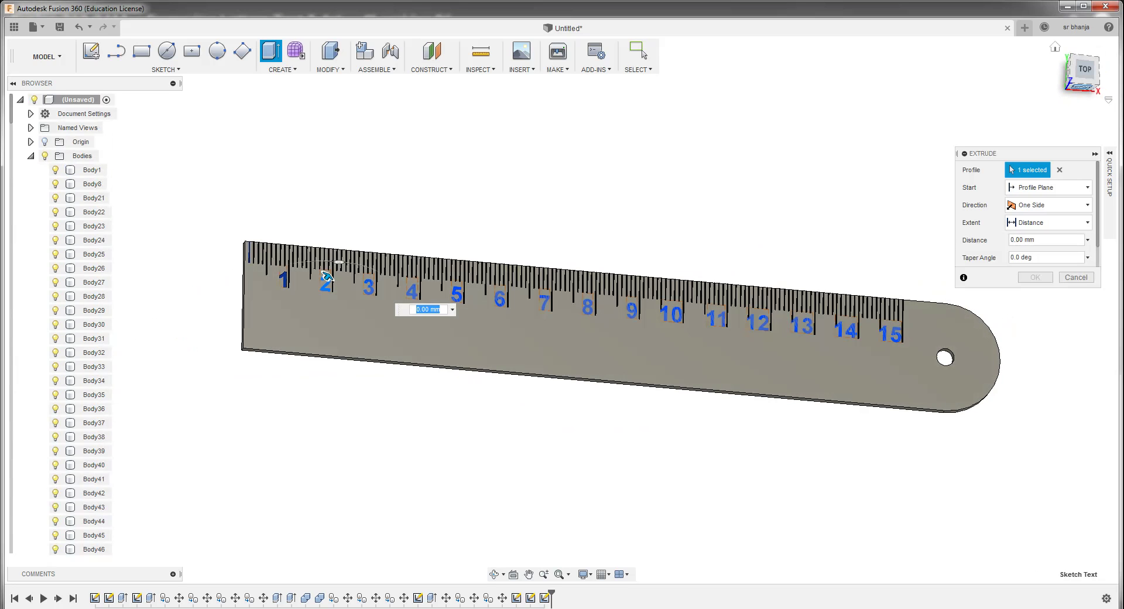
{"action": "left_click", "coordinate": [1081, 87]}
{"action": "scroll", "coordinate": [281, 287], "scroll_direction": "up", "scroll_amount": 1}
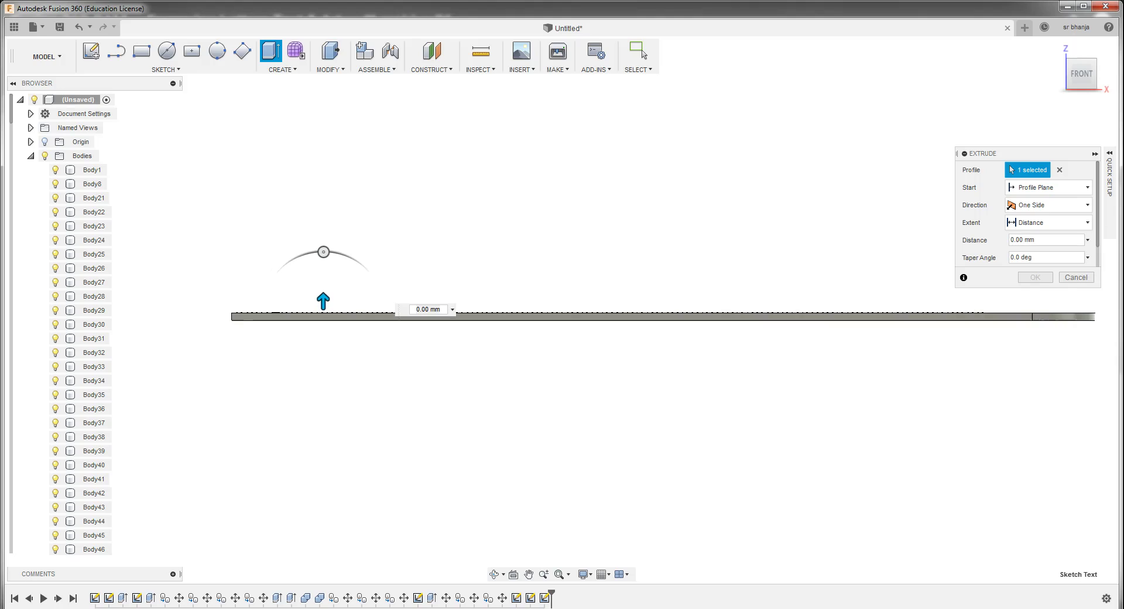
{"action": "scroll", "coordinate": [281, 287], "scroll_direction": "up", "scroll_amount": 2}
{"action": "scroll", "coordinate": [281, 287], "scroll_direction": "up", "scroll_amount": 1}
{"action": "scroll", "coordinate": [281, 287], "scroll_direction": "up", "scroll_amount": 2}
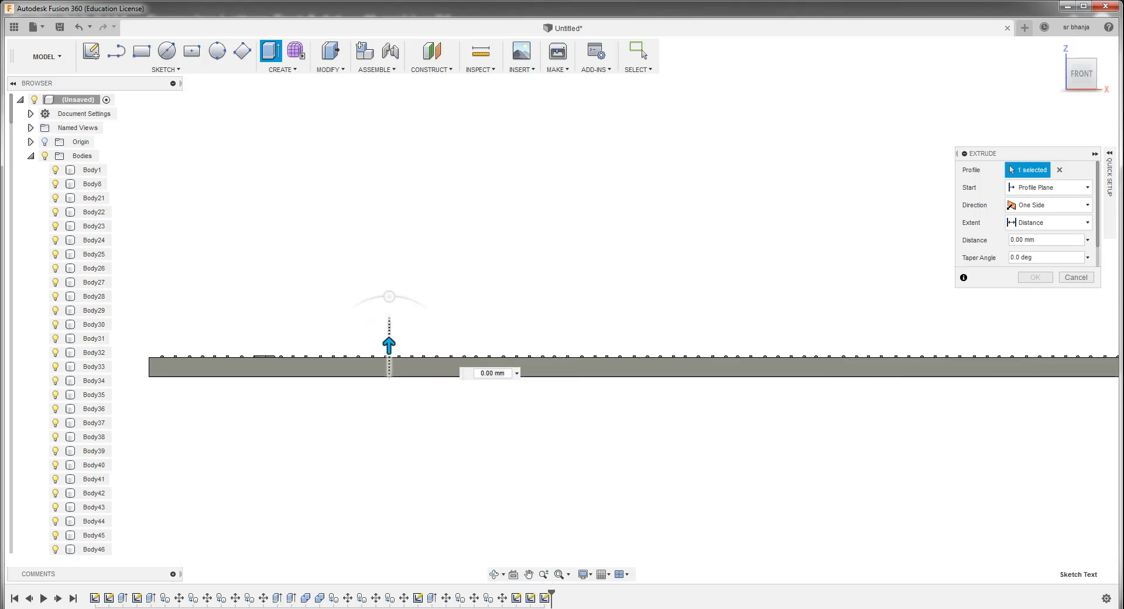
{"action": "left_click_drag", "start_coordinate": [389, 345], "coordinate": [388, 305]}
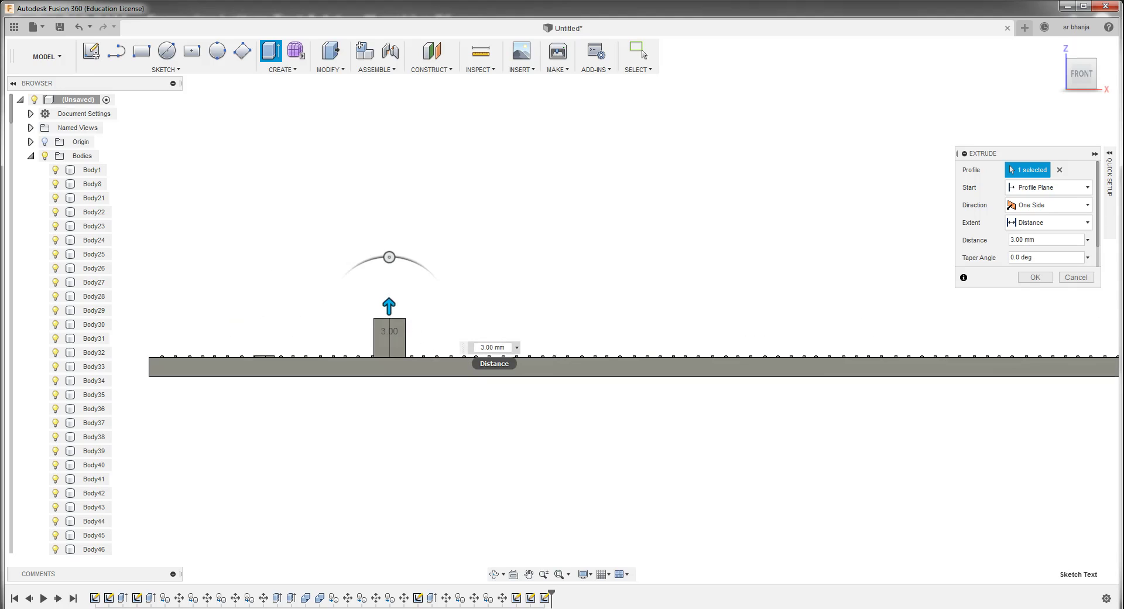
{"action": "left_click", "coordinate": [480, 347]}
{"action": "triple_click", "coordinate": [481, 347]}
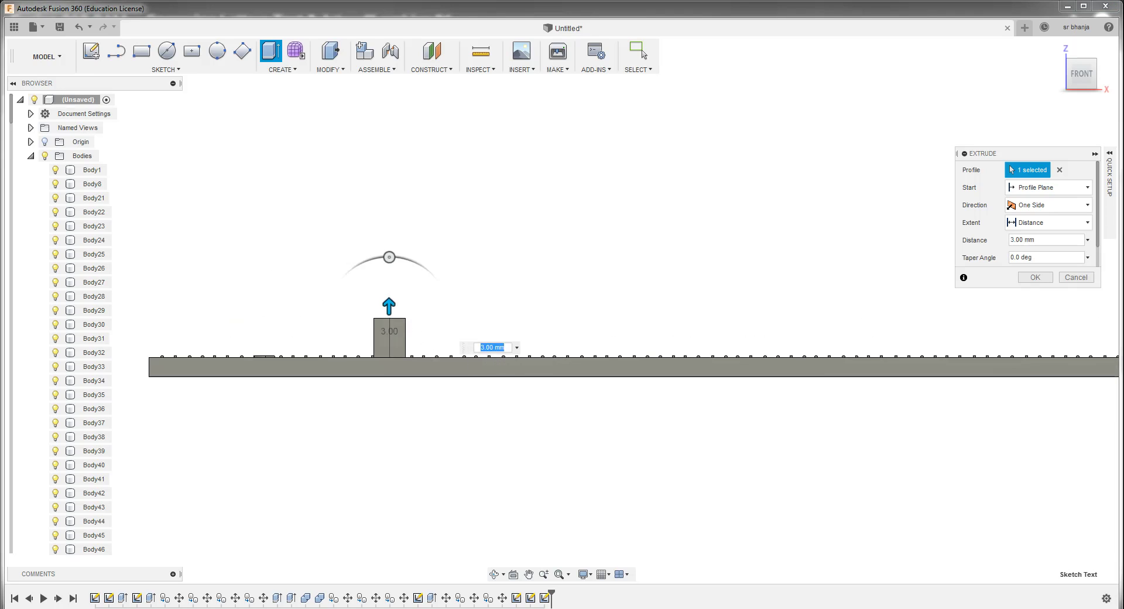
{"action": "key", "text": "BackSpace"}
{"action": "type", "text": ".1"}
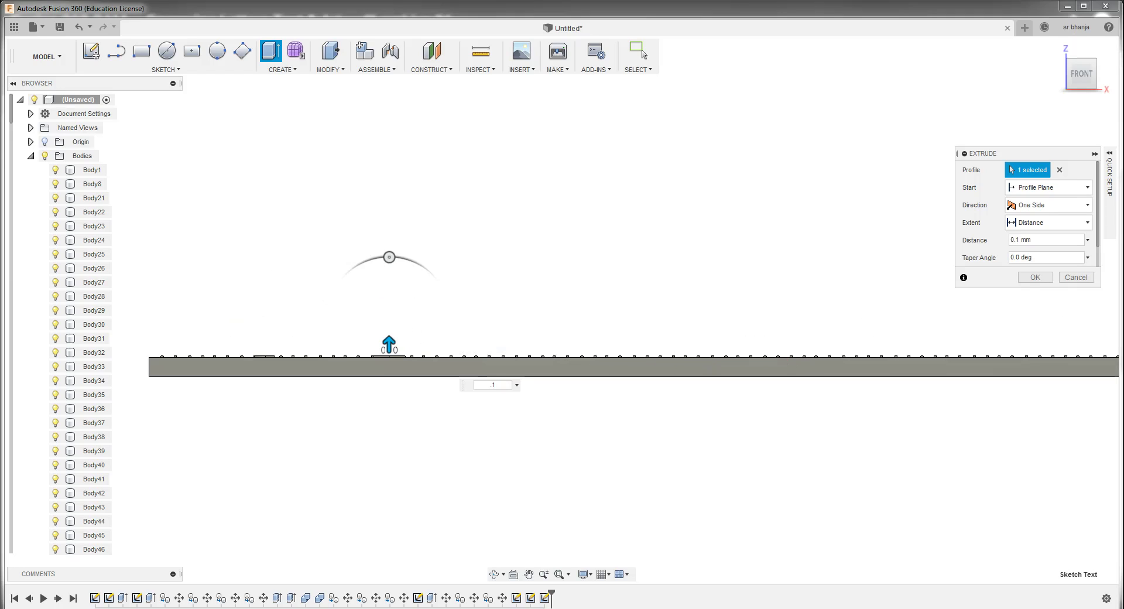
{"action": "key", "text": "Return"}
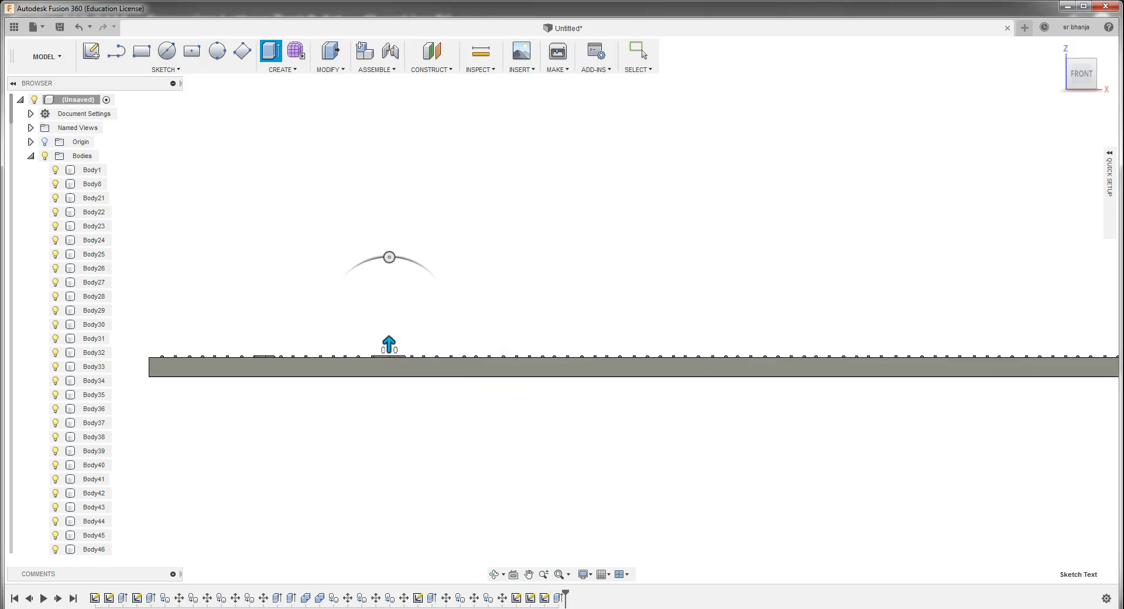
Raise the 6 numeral 0.1 mm above the ruler surface
{"action": "middle_click_drag", "start_coordinate": [562, 308], "coordinate": [586, 281], "text": "shift"}
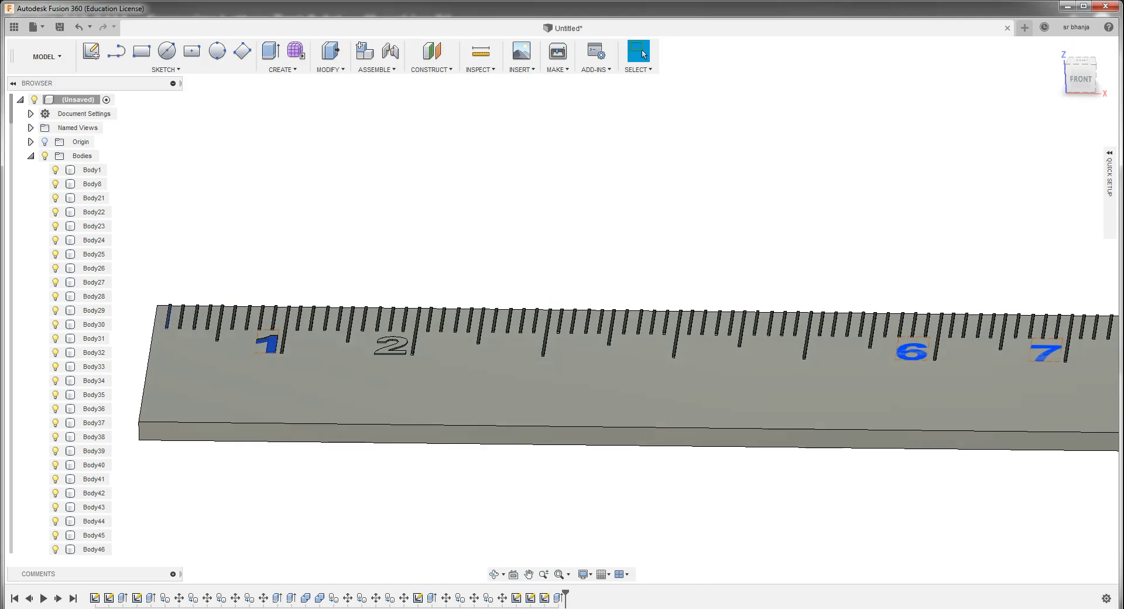
{"action": "left_click", "coordinate": [92, 170]}
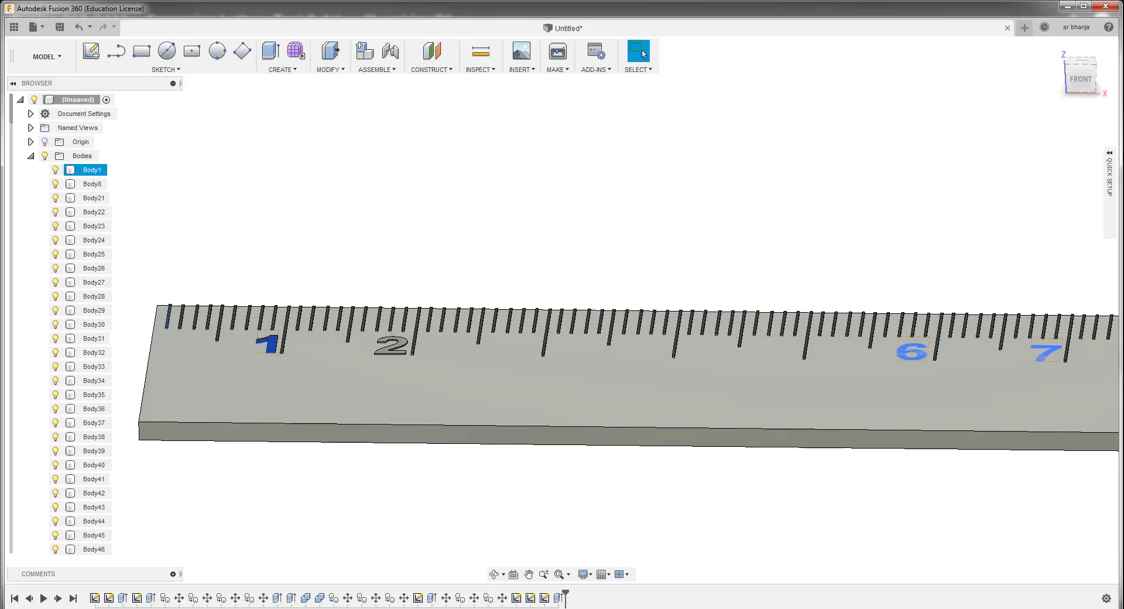
{"action": "key", "text": "Escape"}
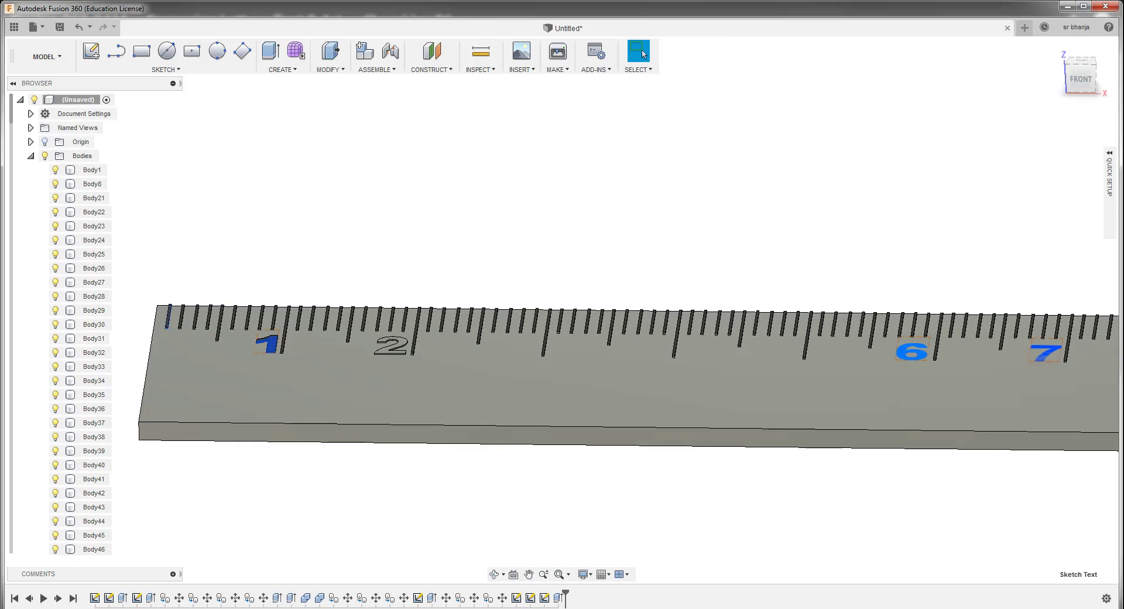
{"action": "key", "text": "e"}
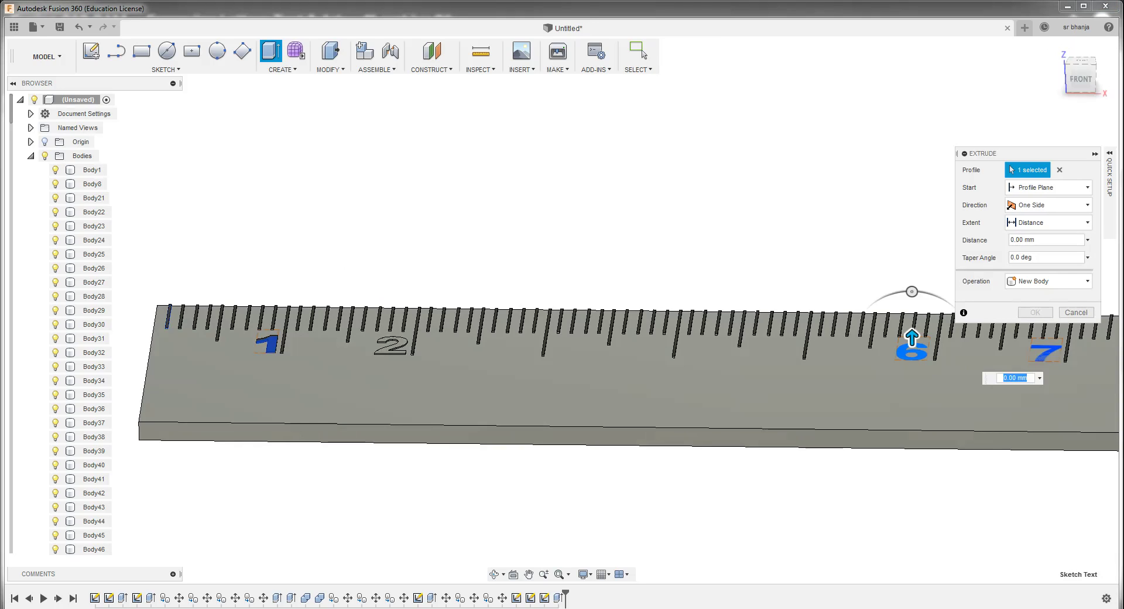
{"action": "type", "text": ".1"}
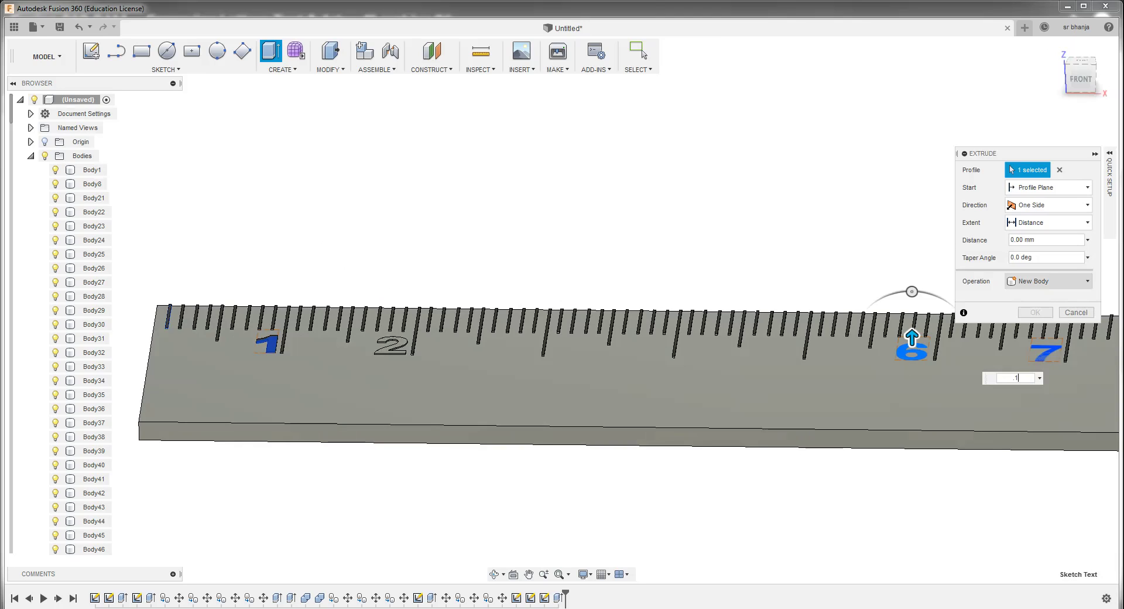
{"action": "key", "text": "Return"}
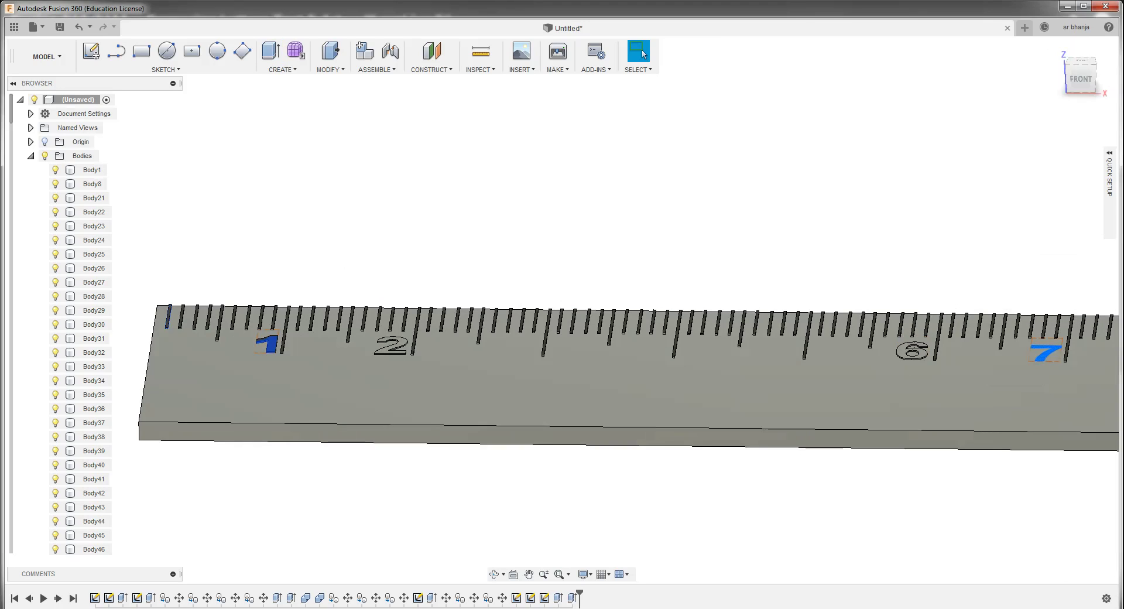
Raise the 7 numeral 0.1 mm as another new body
{"action": "left_click", "coordinate": [92, 170]}
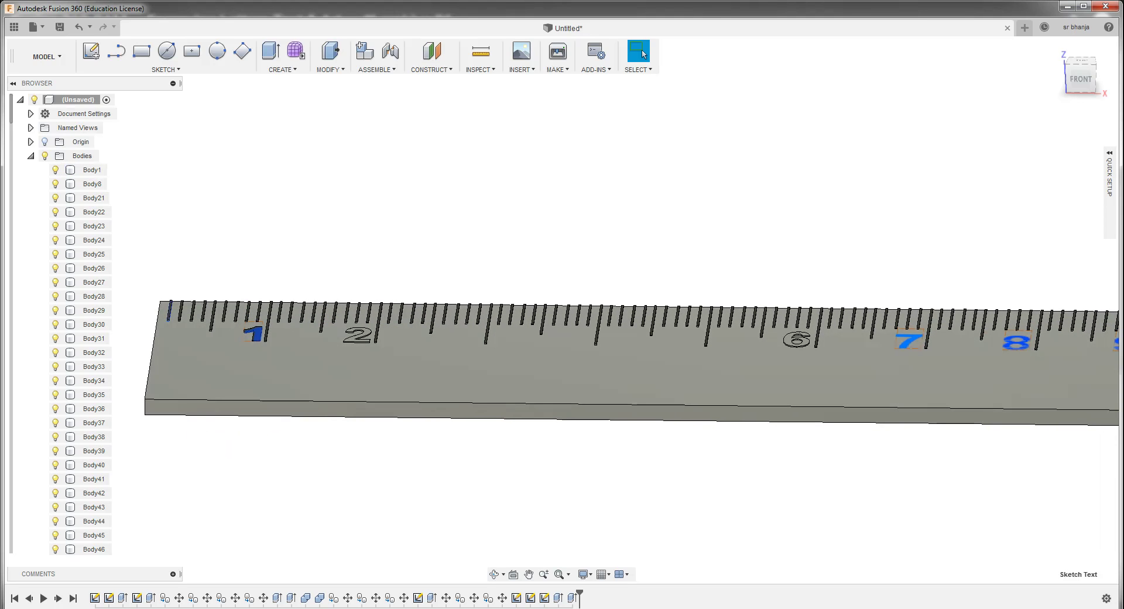
{"action": "left_click", "coordinate": [910, 339]}
{"action": "type", "text": "e"}
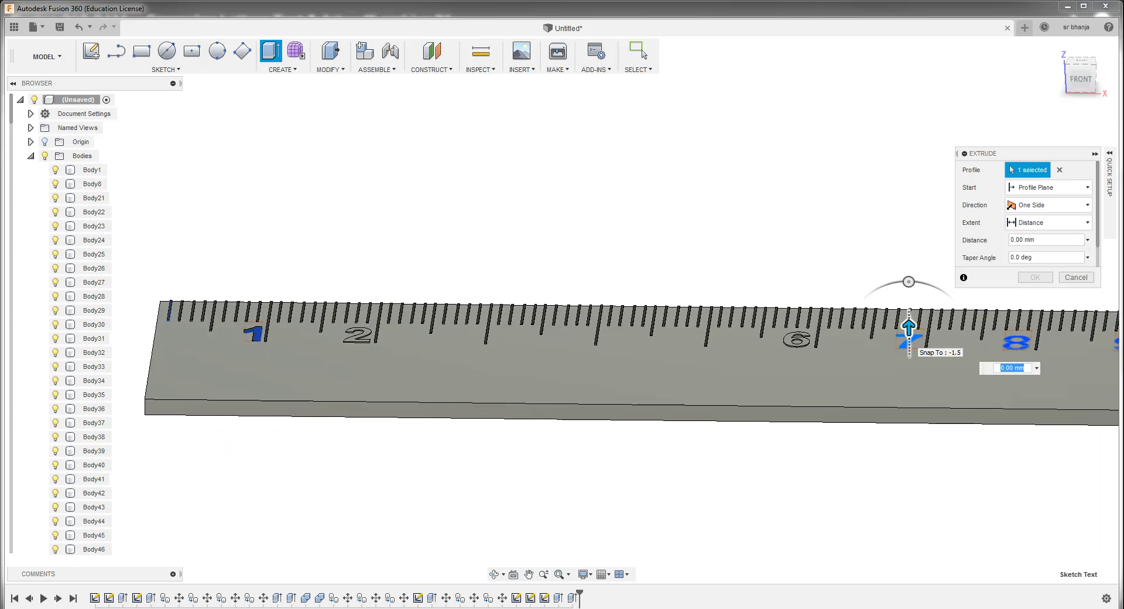
{"action": "type", "text": "-1"}
{"action": "key", "text": "Return"}
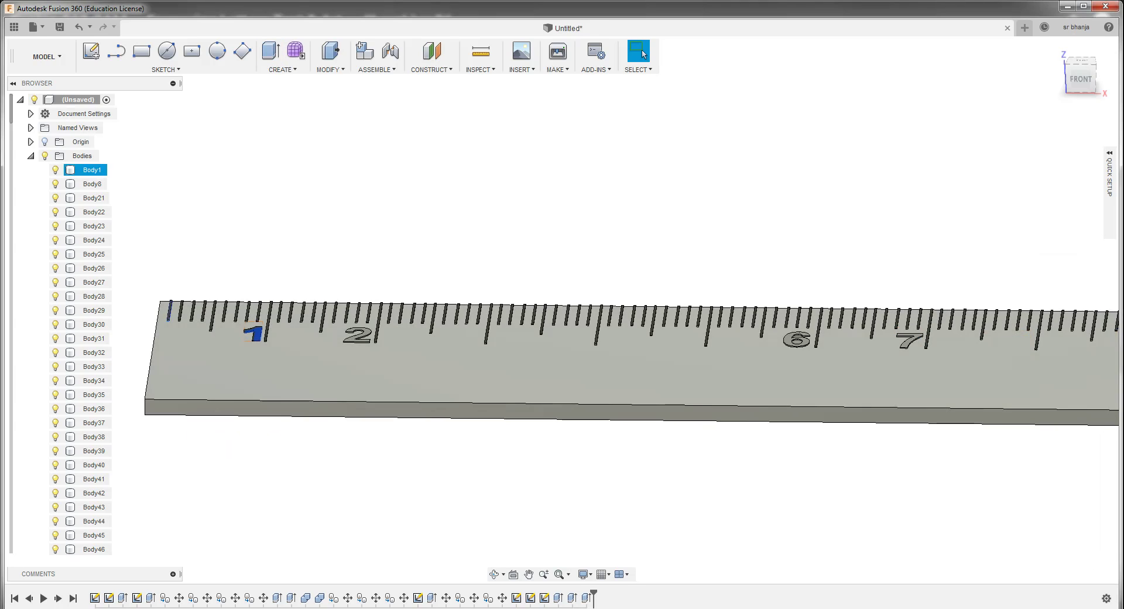
{"action": "scroll", "coordinate": [741, 310], "scroll_direction": "down", "scroll_amount": 2}
{"action": "scroll", "coordinate": [740, 311], "scroll_direction": "down", "scroll_amount": 1}
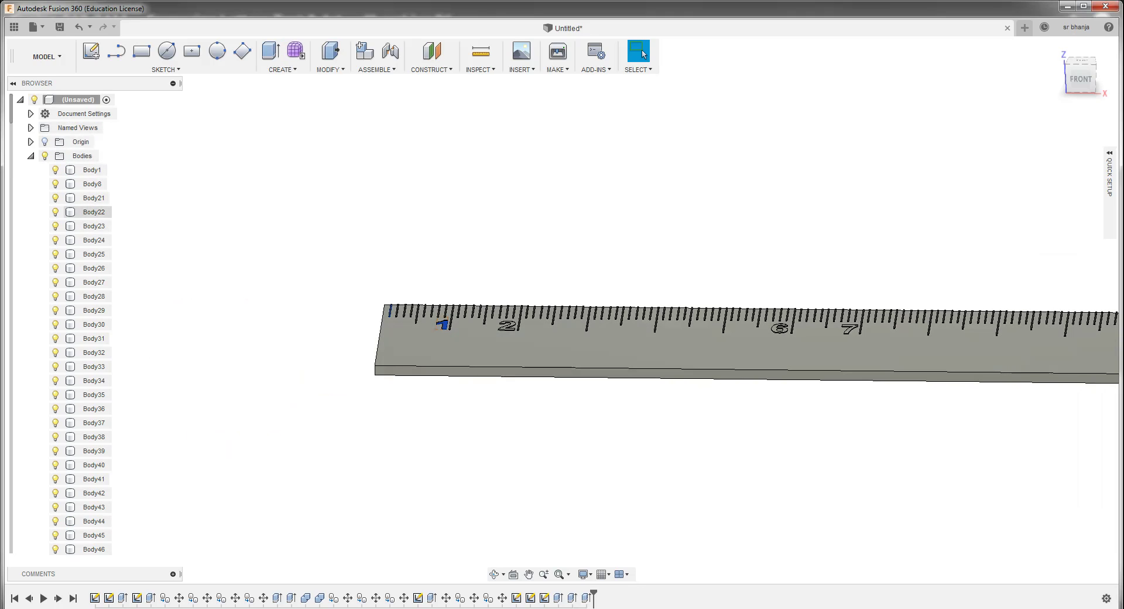
{"action": "scroll", "coordinate": [88, 268], "scroll_direction": "down", "scroll_amount": 1}
{"action": "scroll", "coordinate": [87, 296], "scroll_direction": "down", "scroll_amount": 2}
{"action": "scroll", "coordinate": [88, 423], "scroll_direction": "down", "scroll_amount": 2}
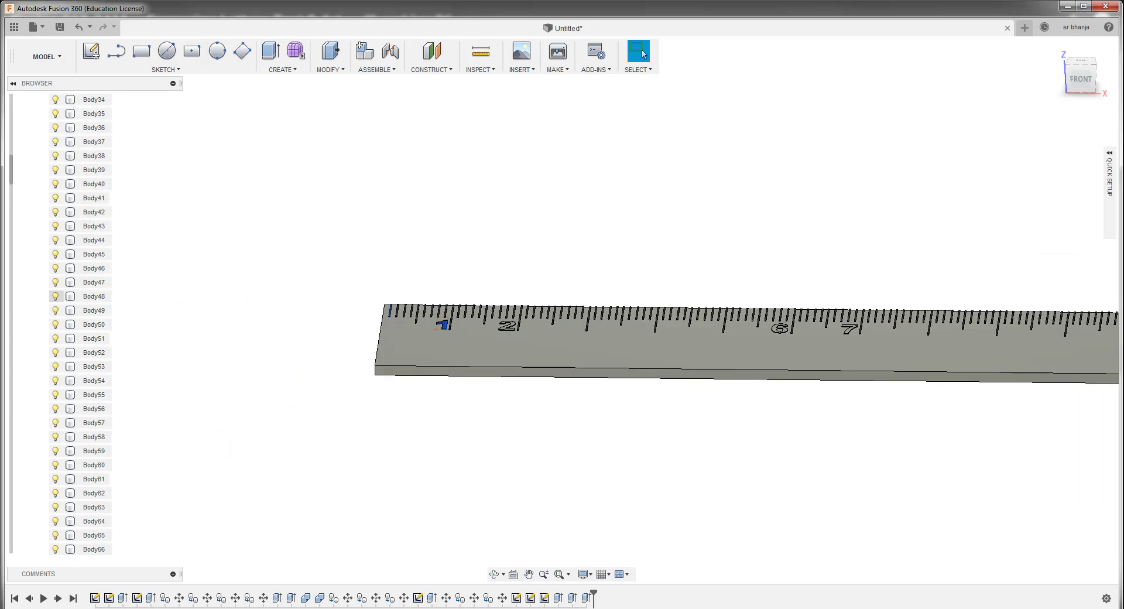
{"action": "scroll", "coordinate": [88, 423], "scroll_direction": "up", "scroll_amount": 3}
{"action": "scroll", "coordinate": [88, 423], "scroll_direction": "up", "scroll_amount": 2}
Make Sketch5, Sketch6 and Sketch7 visible again in the browser
{"action": "left_click", "coordinate": [30, 155]}
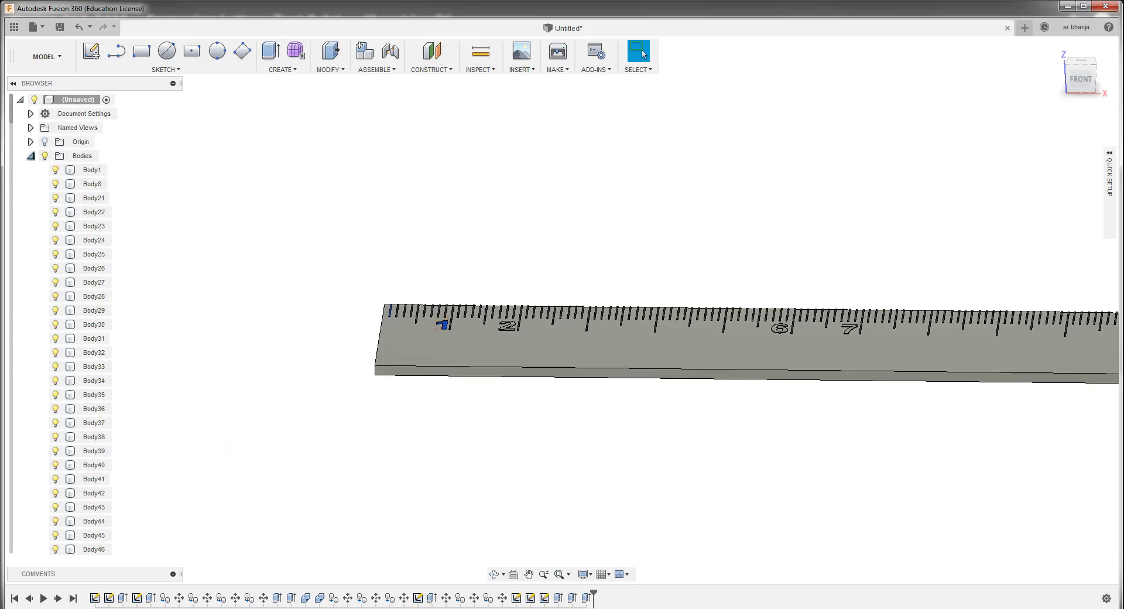
{"action": "left_click", "coordinate": [94, 268]}
{"action": "left_click", "coordinate": [55, 268]}
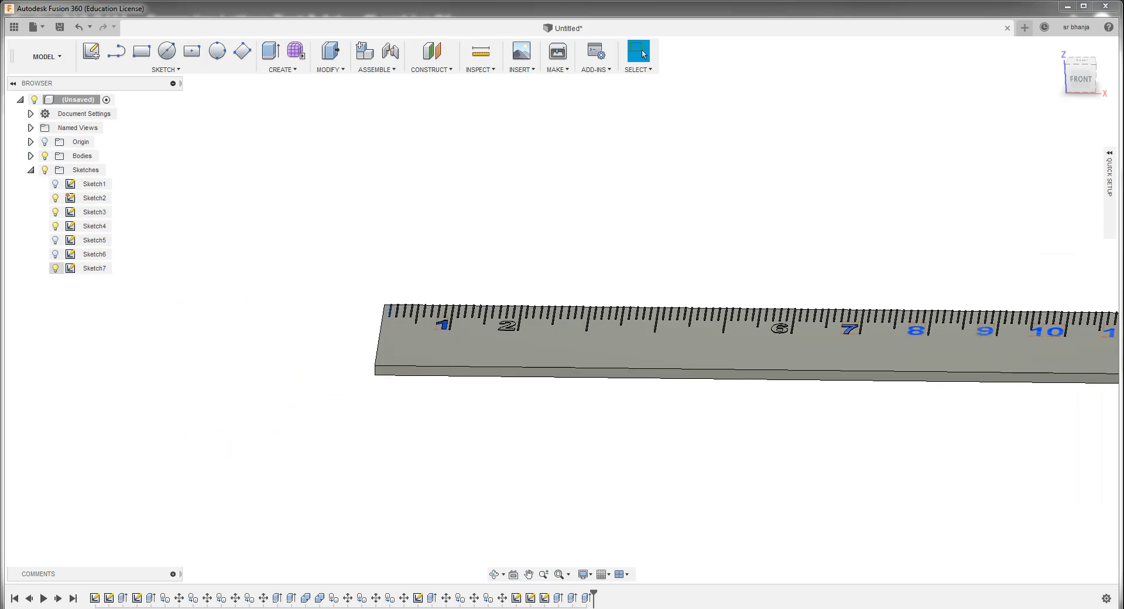
{"action": "left_click", "coordinate": [55, 254]}
{"action": "left_click", "coordinate": [55, 240]}
{"action": "scroll", "coordinate": [585, 323], "scroll_direction": "up", "scroll_amount": 3}
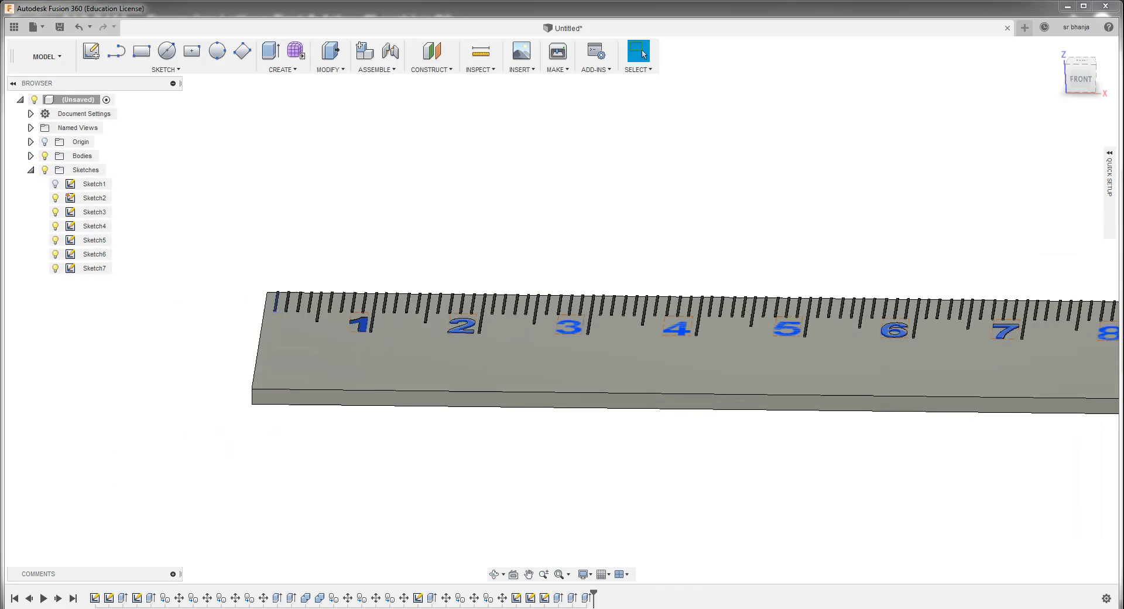
Extrude the 3, 4 and 5 numerals by 0.1 mm each
{"action": "key", "text": "e"}
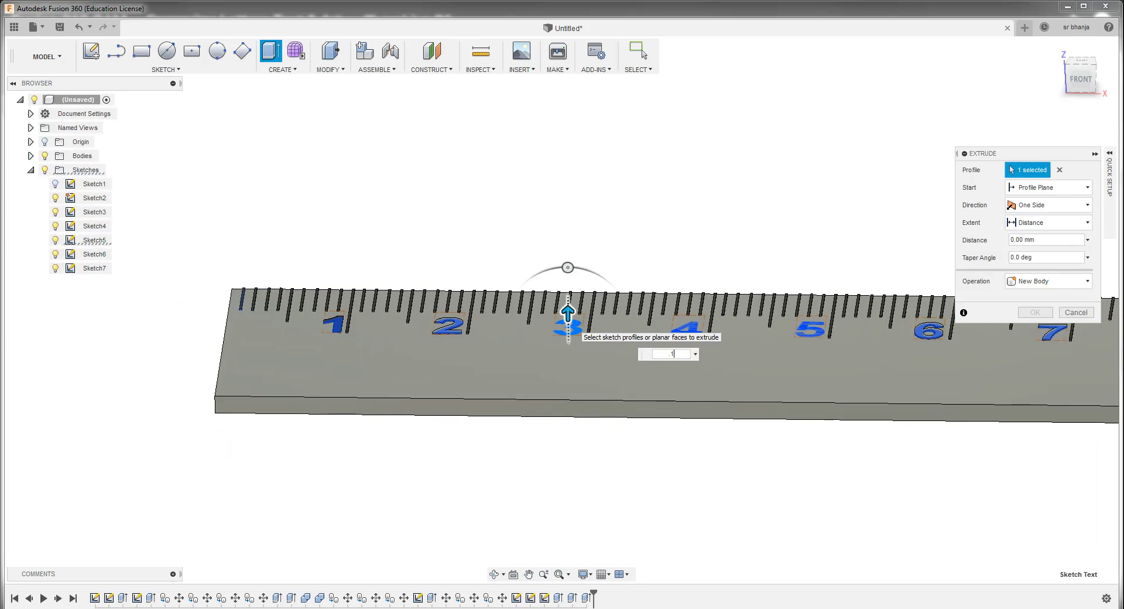
{"action": "key", "text": "Return"}
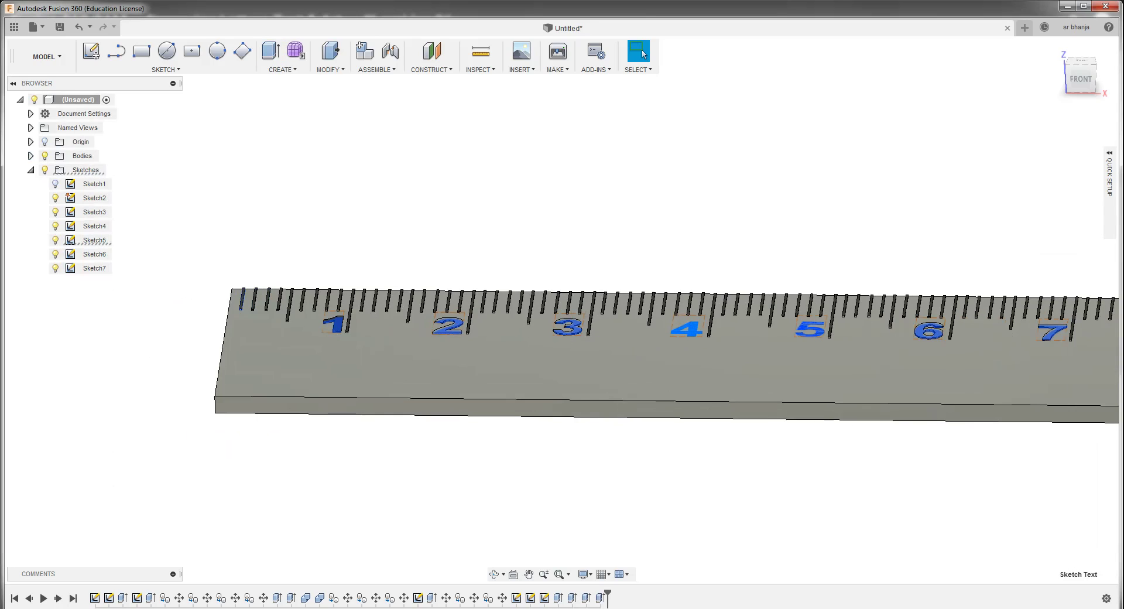
{"action": "type", "text": "e"}
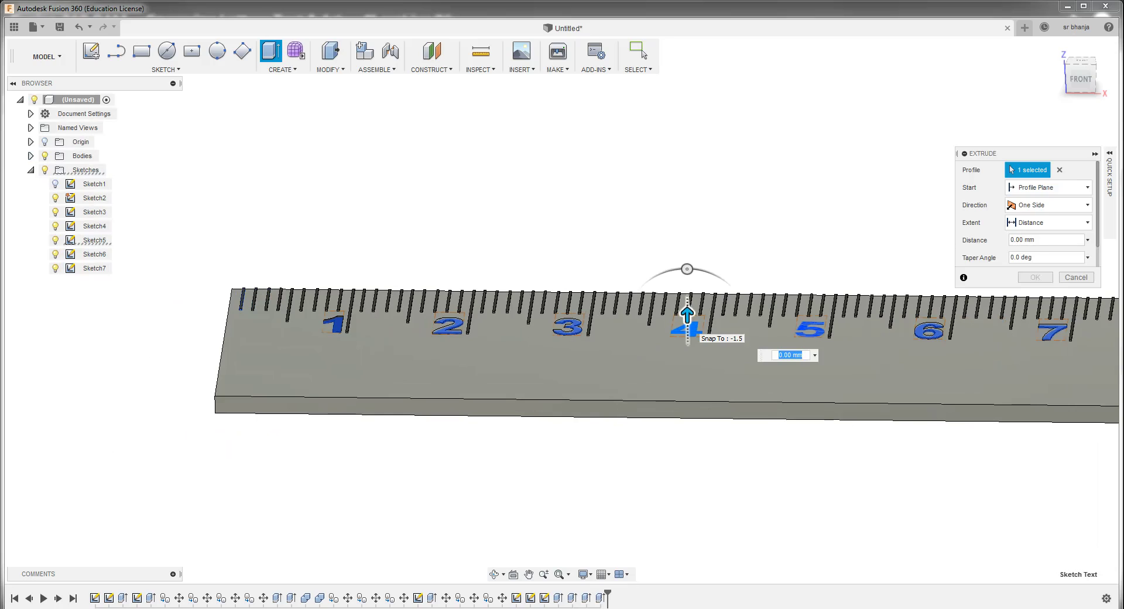
{"action": "type", "text": ".1"}
{"action": "key", "text": "Return"}
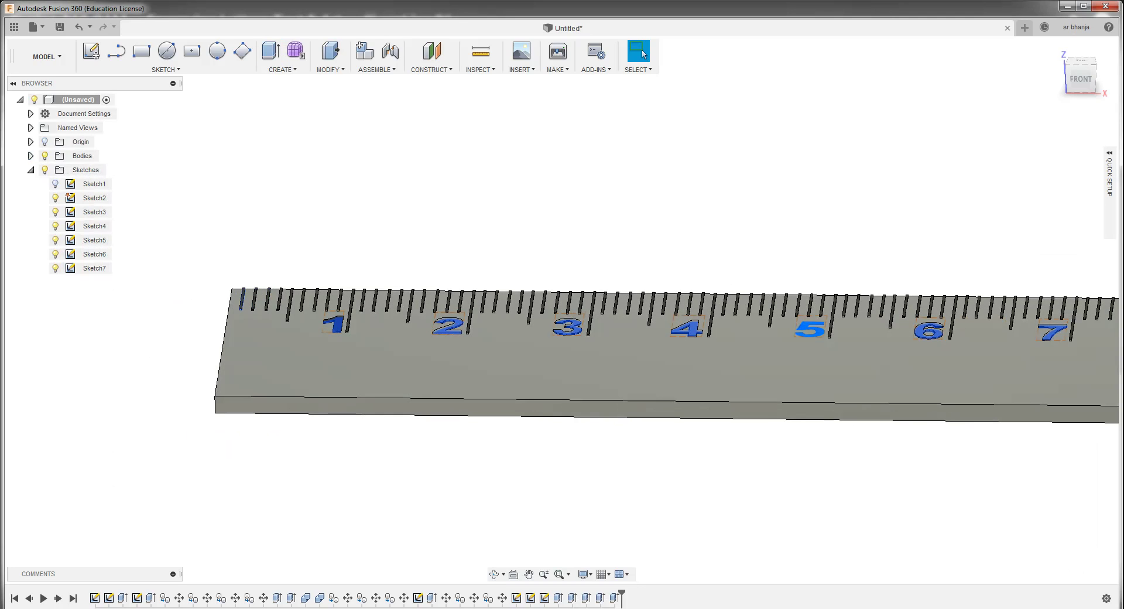
{"action": "type", "text": "e"}
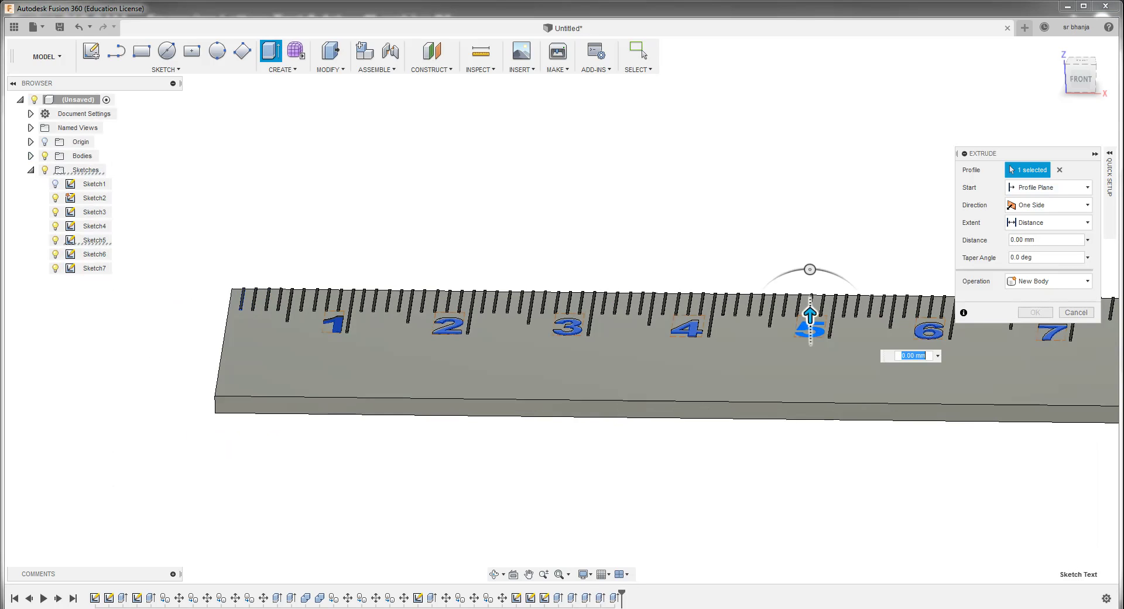
{"action": "type", "text": ".1"}
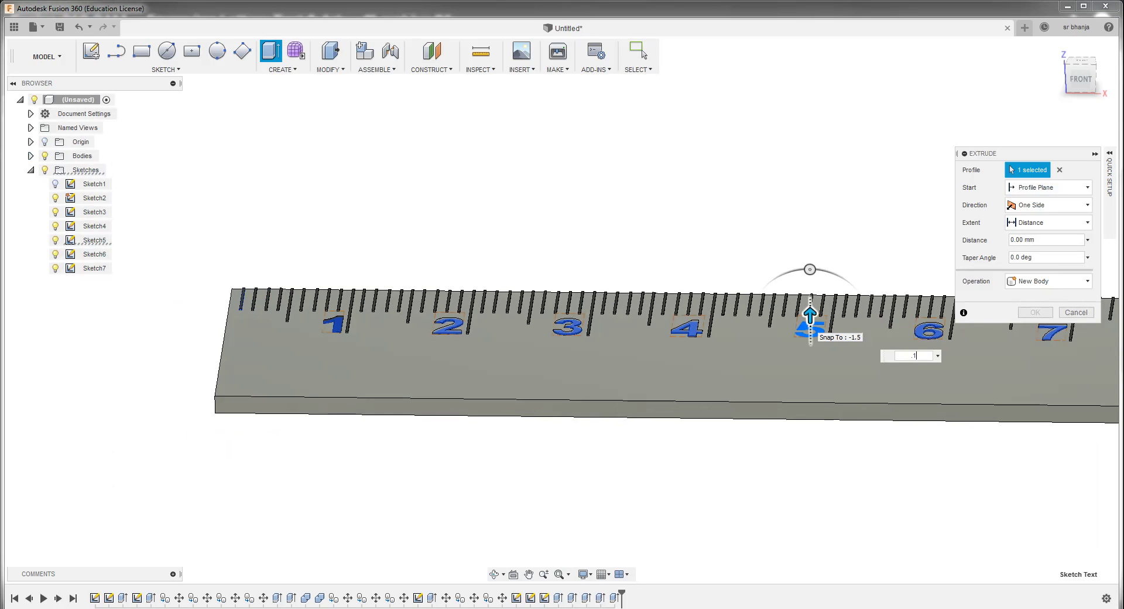
{"action": "key", "text": "Return"}
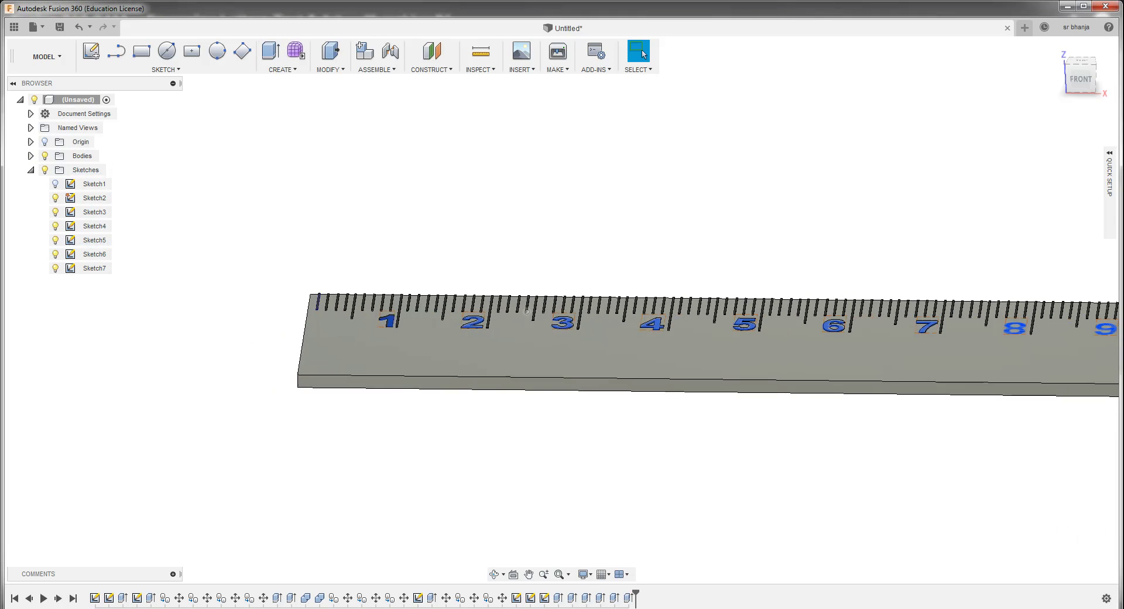
Extrude the 8 numeral profile and one more profile by -1 mm each
{"action": "scroll", "coordinate": [702, 333], "scroll_direction": "down", "scroll_amount": 3}
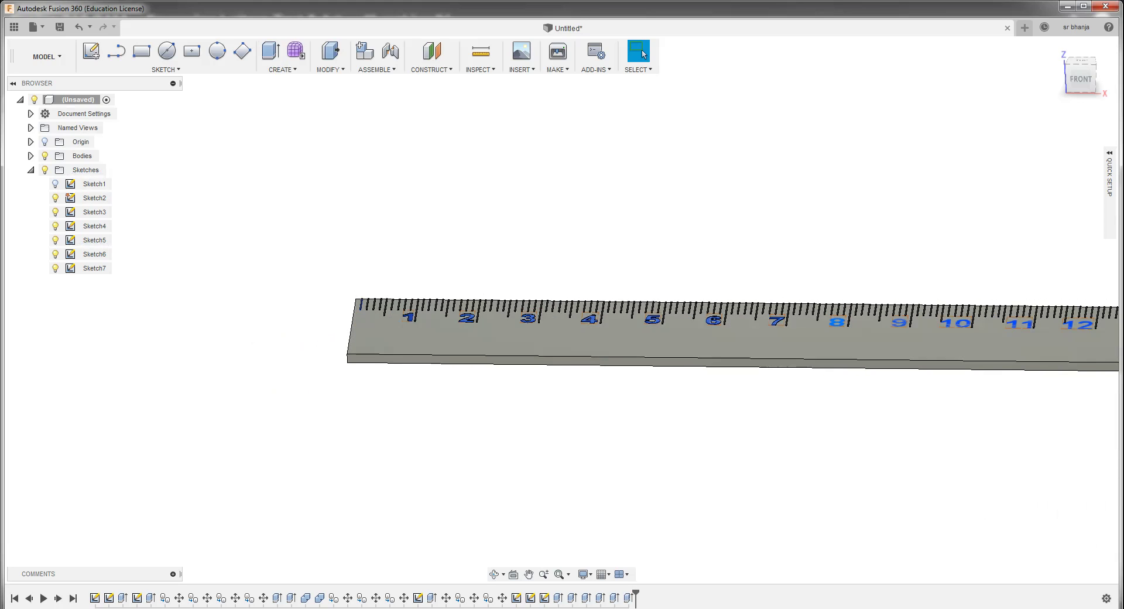
{"action": "scroll", "coordinate": [703, 333], "scroll_direction": "down", "scroll_amount": 3}
{"action": "scroll", "coordinate": [1083, 339], "scroll_direction": "up", "scroll_amount": 2}
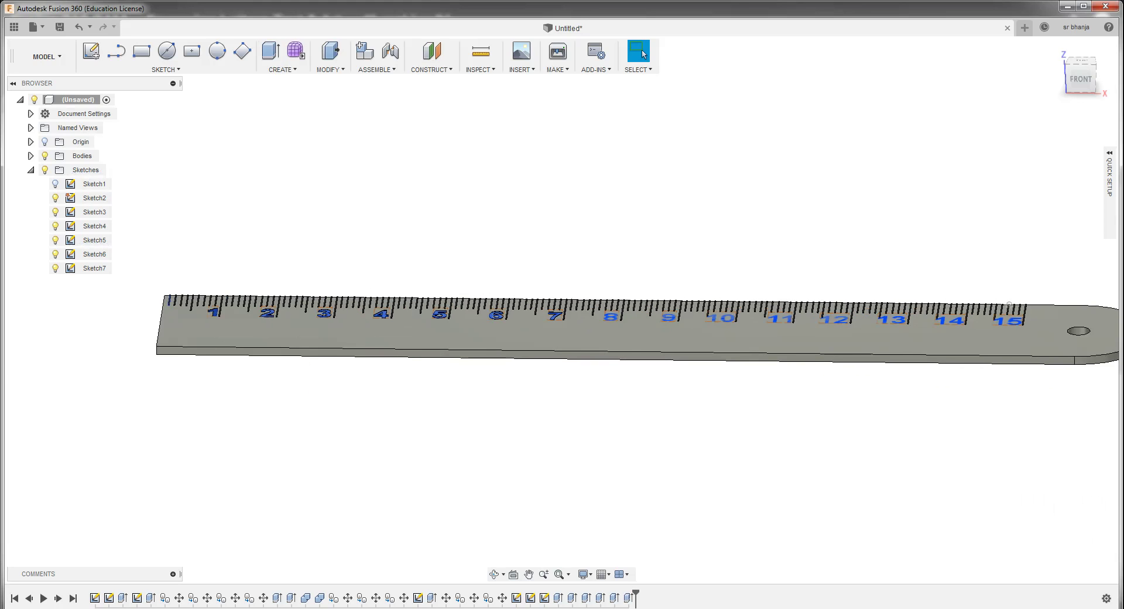
{"action": "scroll", "coordinate": [1083, 340], "scroll_direction": "up", "scroll_amount": 2}
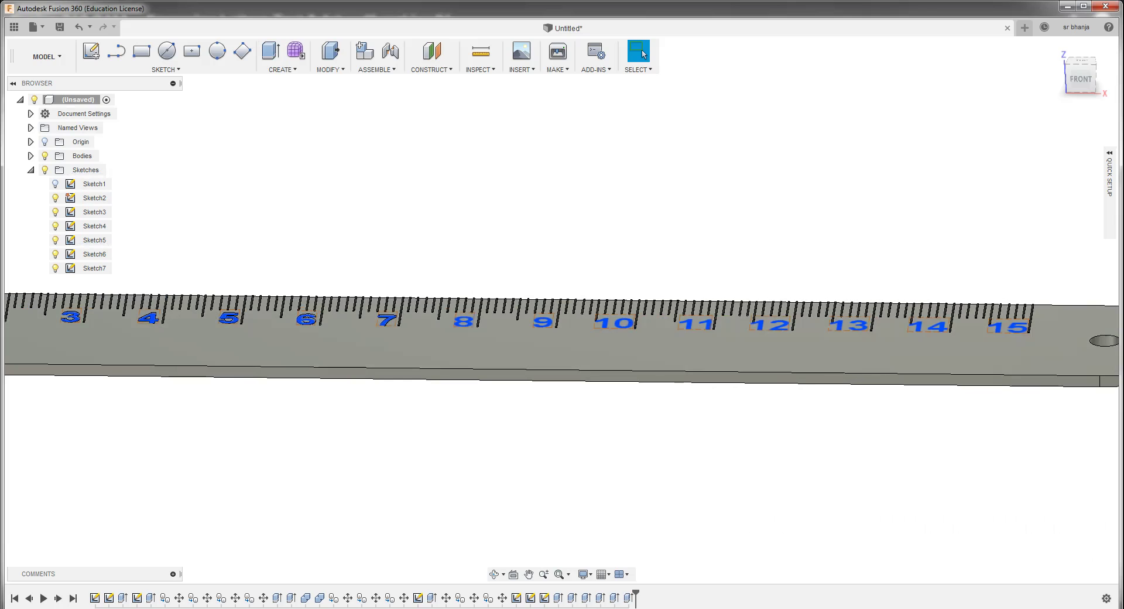
{"action": "type", "text": "e"}
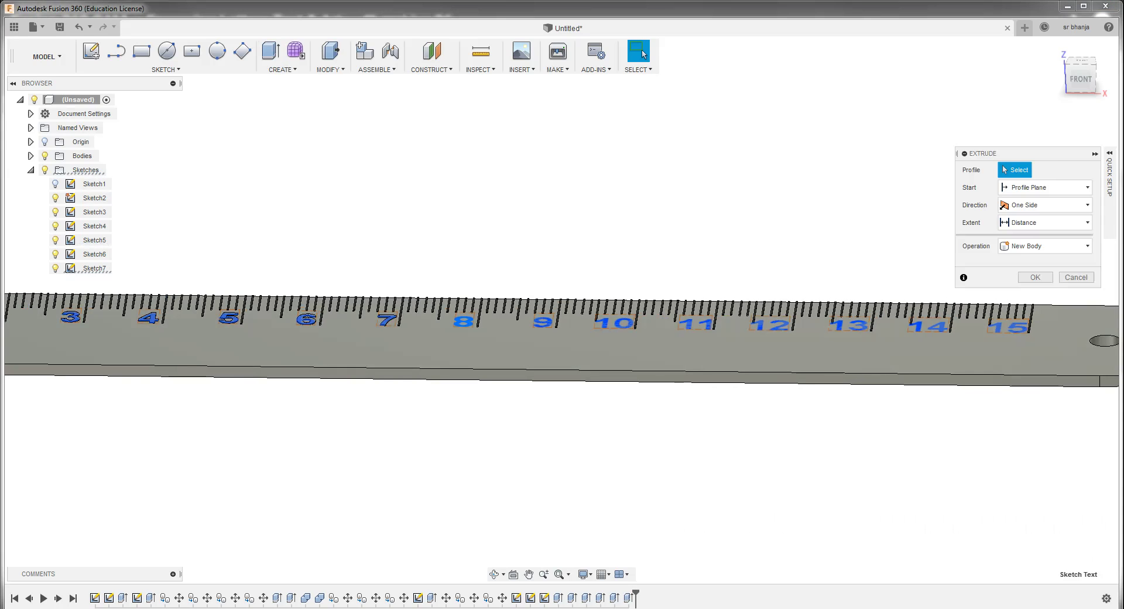
{"action": "type", "text": "-1"}
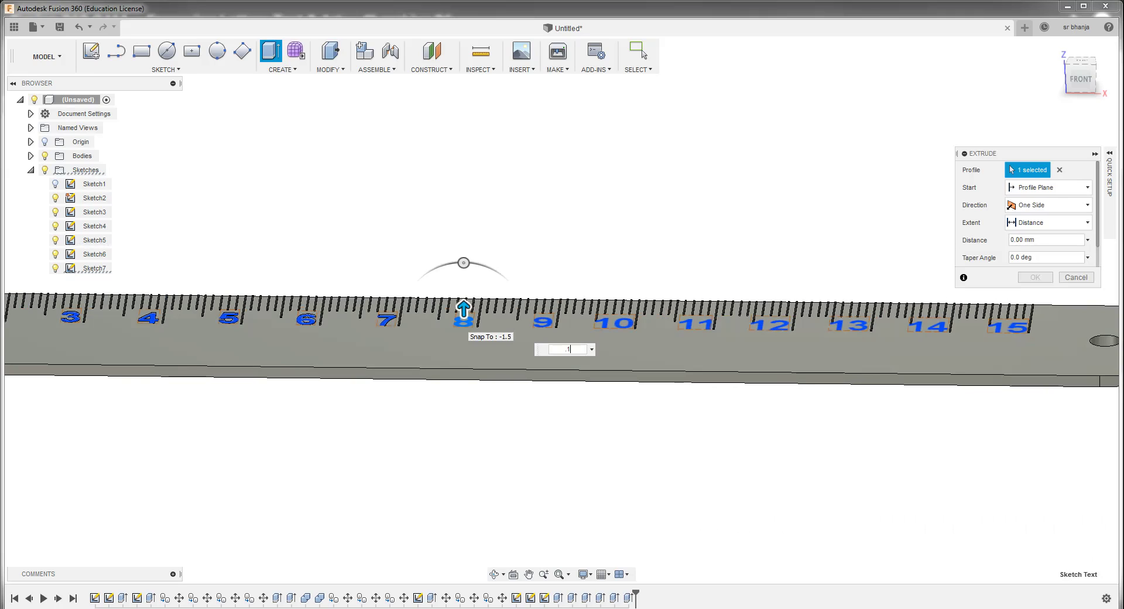
{"action": "key", "text": "Return"}
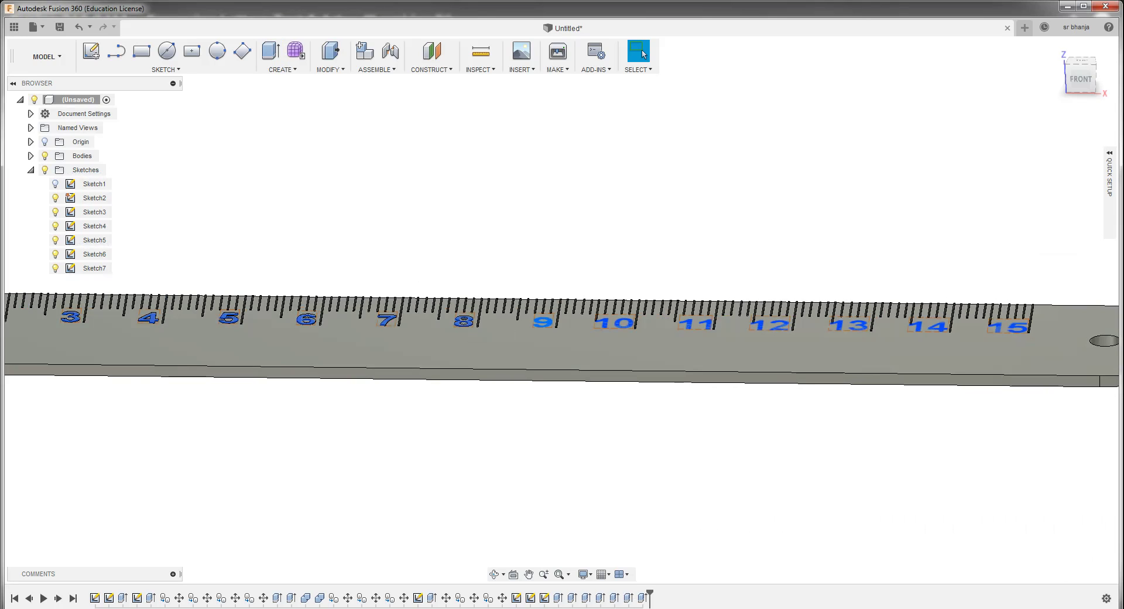
{"action": "type", "text": "e-1"}
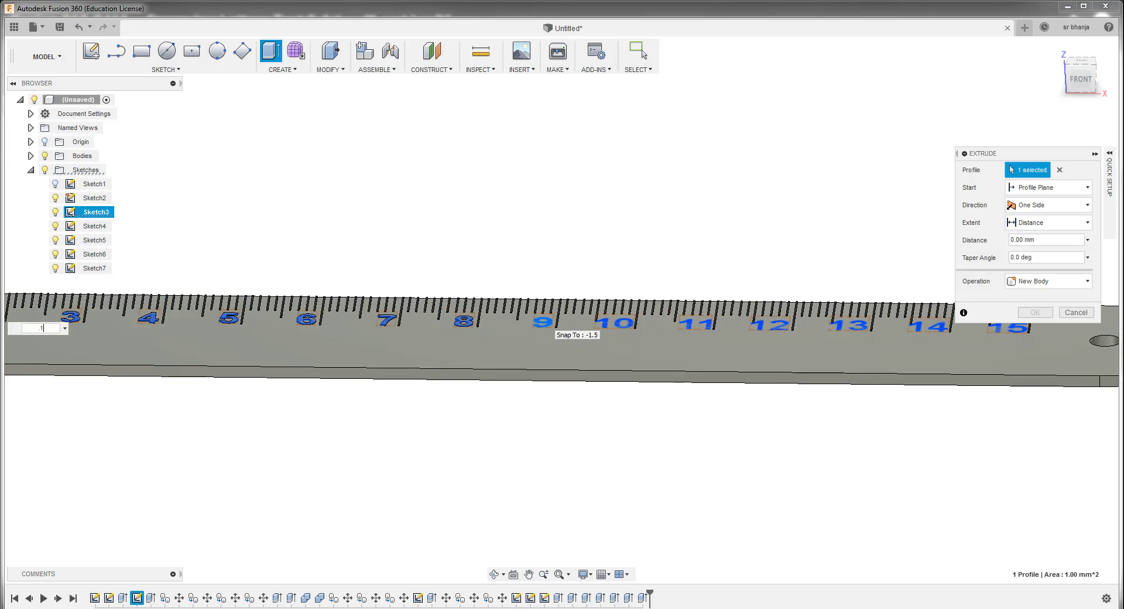
{"action": "key", "text": "Return"}
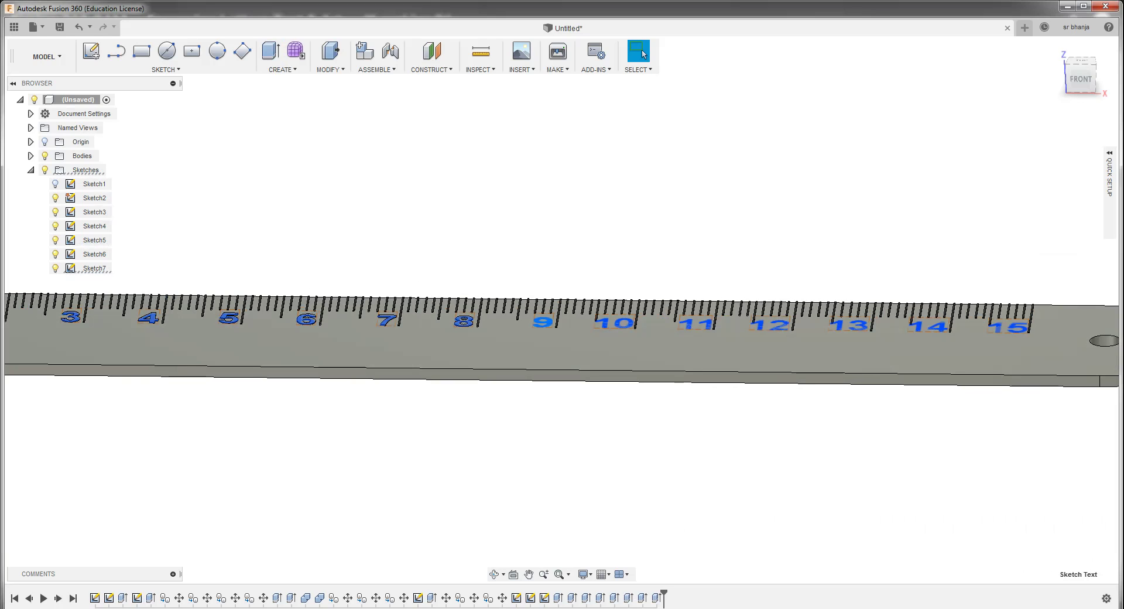
{"action": "scroll", "coordinate": [545, 327], "scroll_direction": "up", "scroll_amount": 2}
Extrude the 9 numeral profile, ending with a 0.1 mm raise
{"action": "scroll", "coordinate": [545, 328], "scroll_direction": "up", "scroll_amount": 2}
{"action": "left_click", "coordinate": [544, 375]}
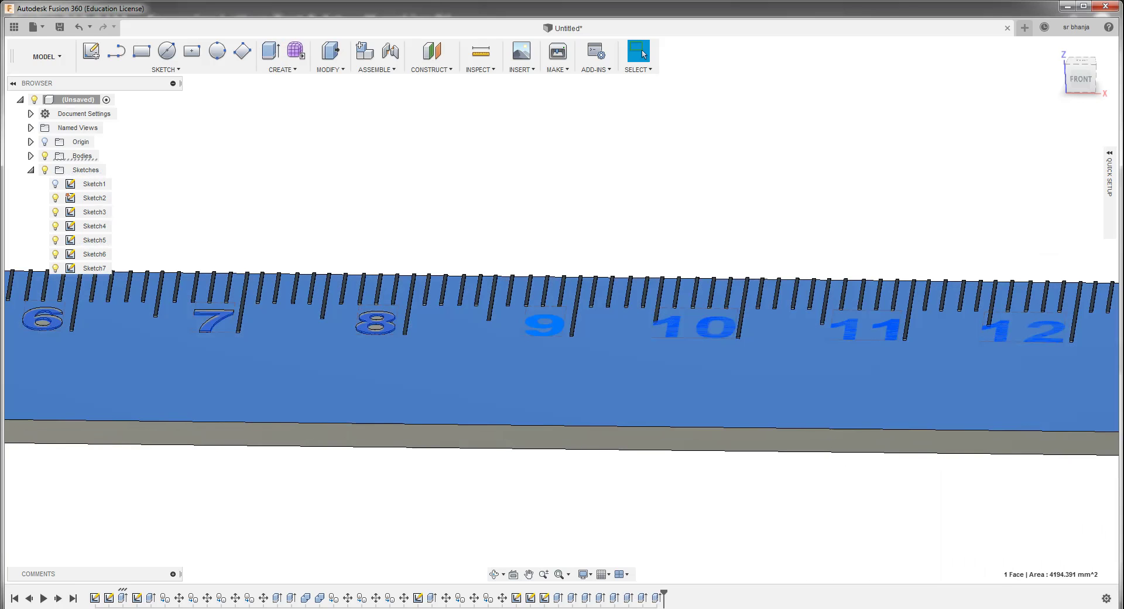
{"action": "key", "text": "Escape"}
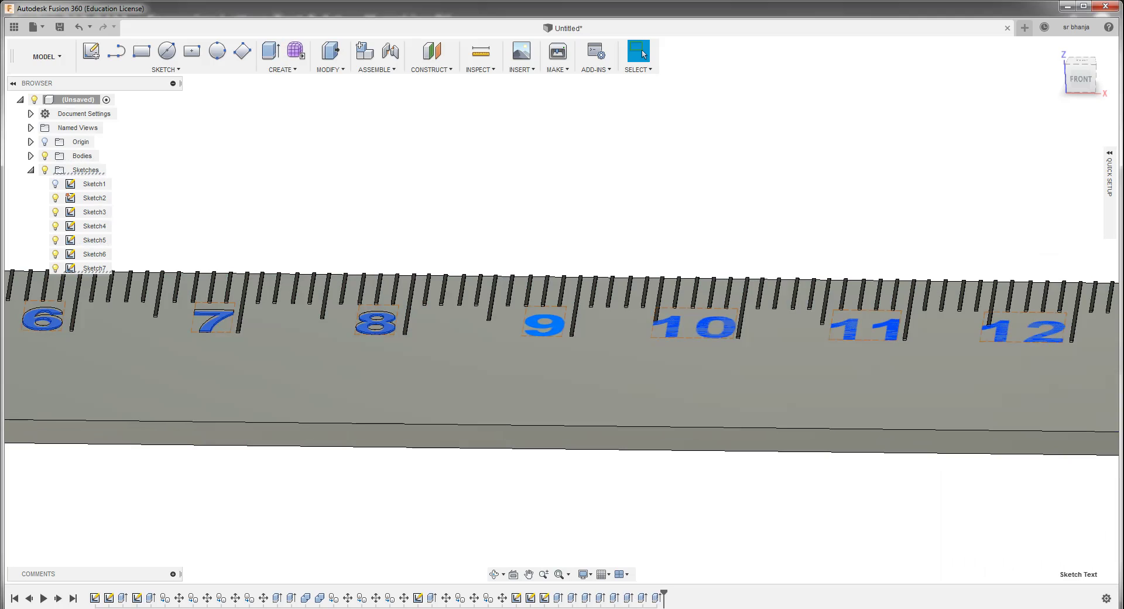
{"action": "left_click", "coordinate": [544, 322]}
{"action": "key", "text": "e"}
{"action": "type", "text": "1"}
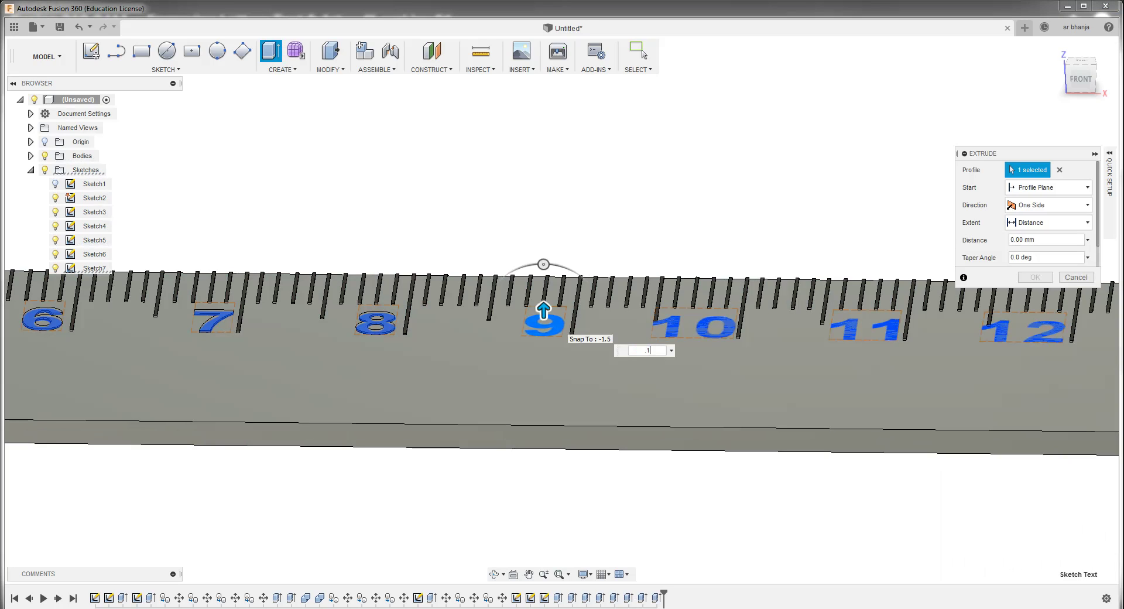
{"action": "key", "text": "Return"}
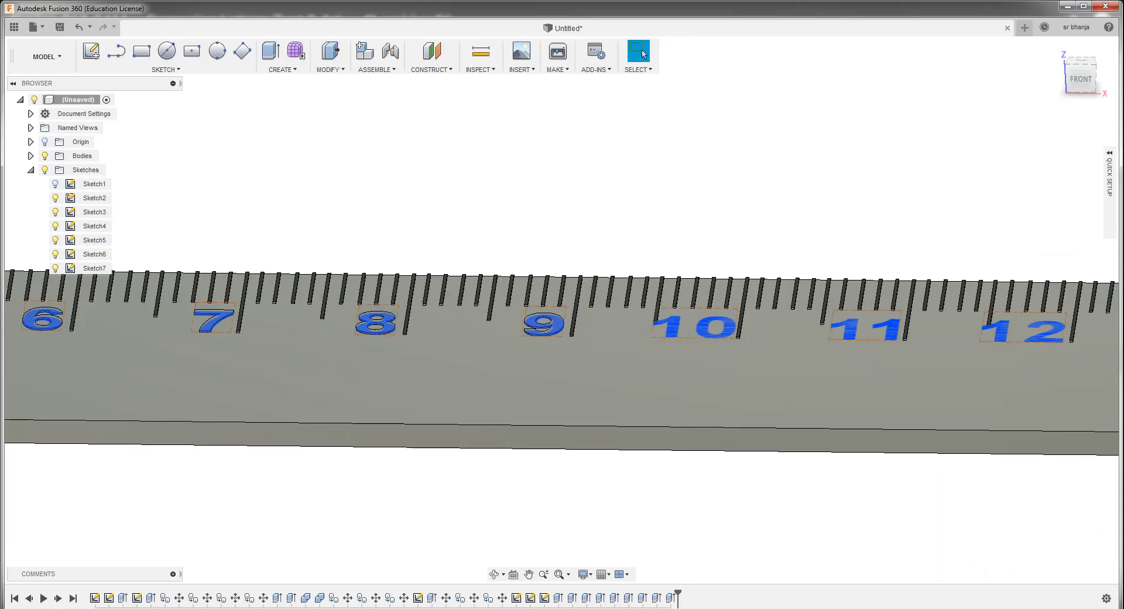
{"action": "left_click", "coordinate": [672, 328]}
{"action": "type", "text": "e"}
{"action": "type", "text": ".1"}
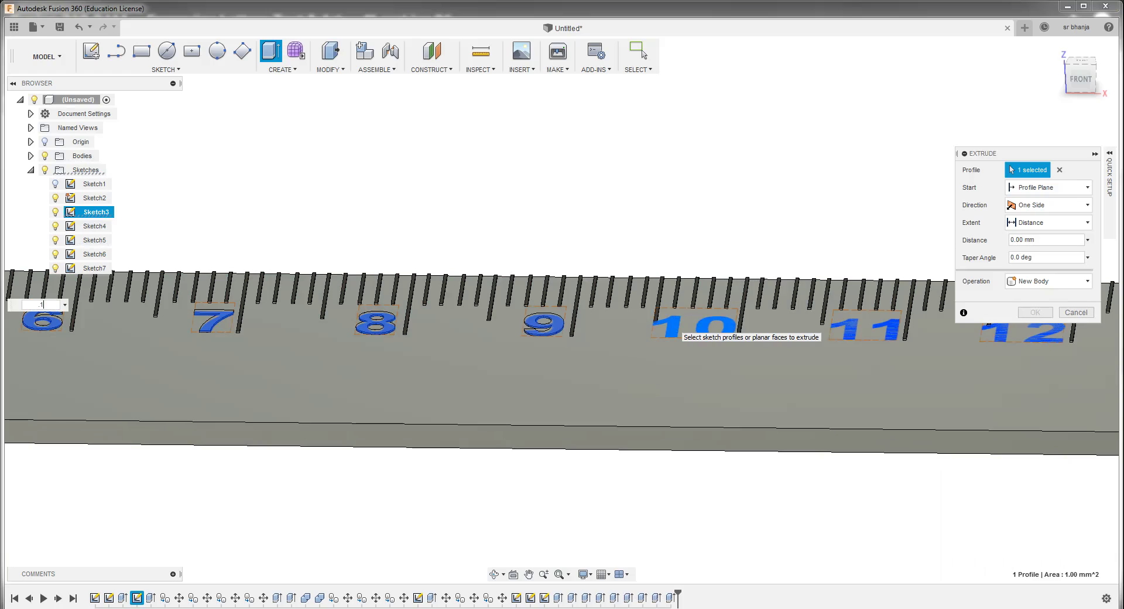
{"action": "key", "text": "Return"}
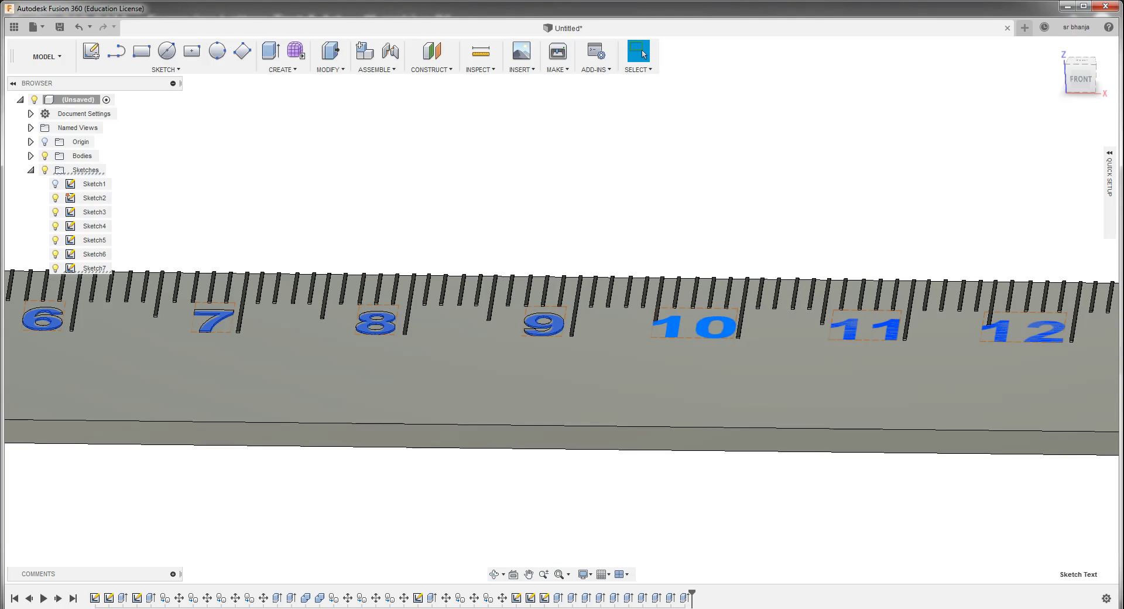
Raise the 10 and 11 numerals 0.1 mm each
{"action": "type", "text": "e"}
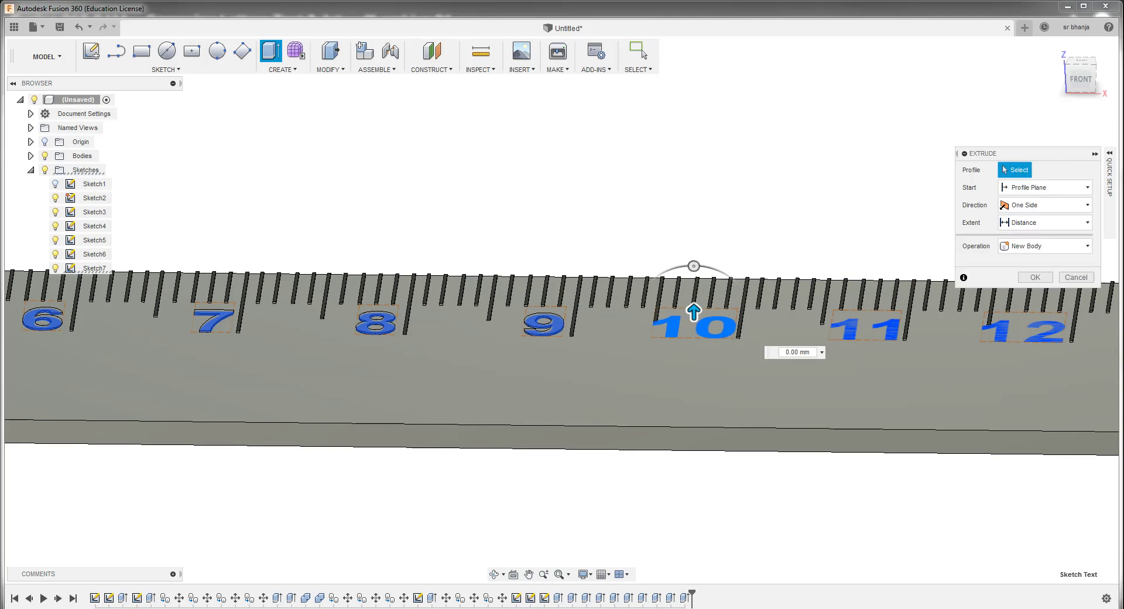
{"action": "type", "text": ".1"}
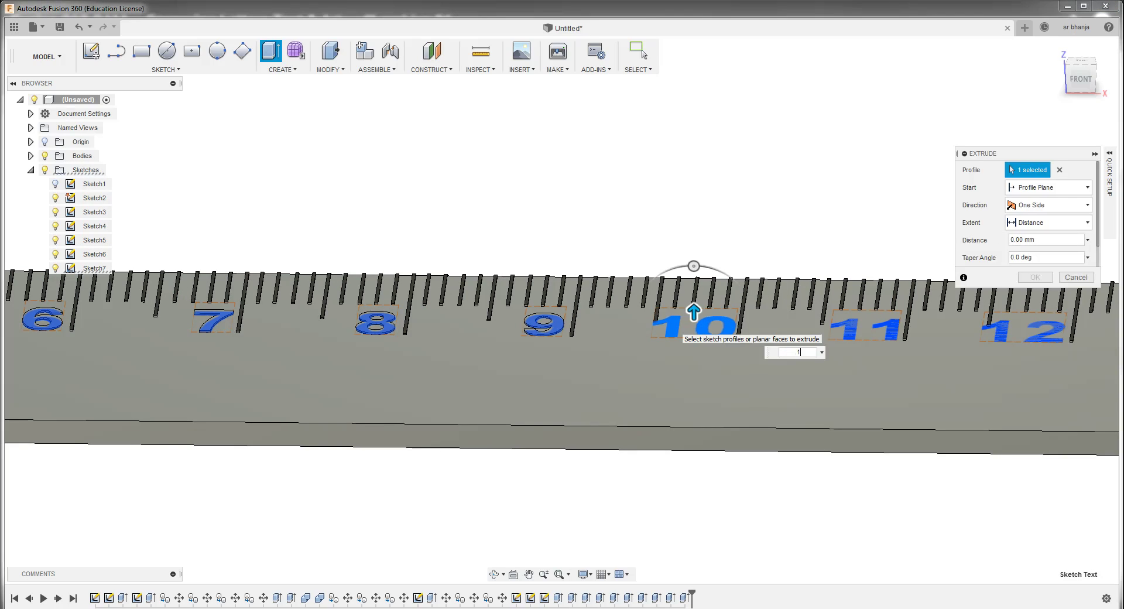
{"action": "key", "text": "Return"}
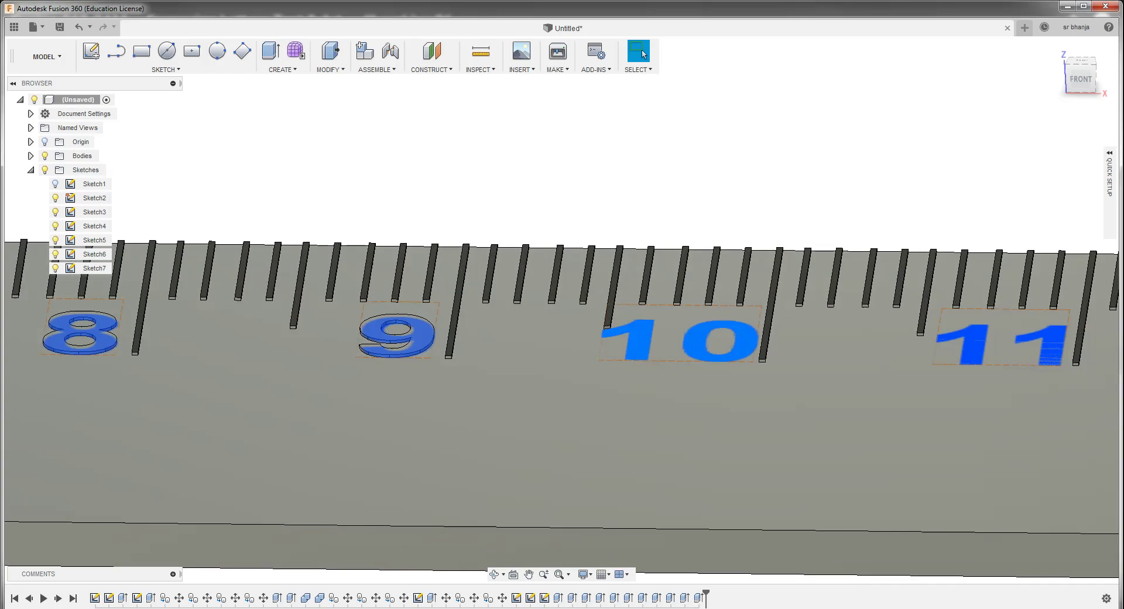
{"action": "type", "text": "e"}
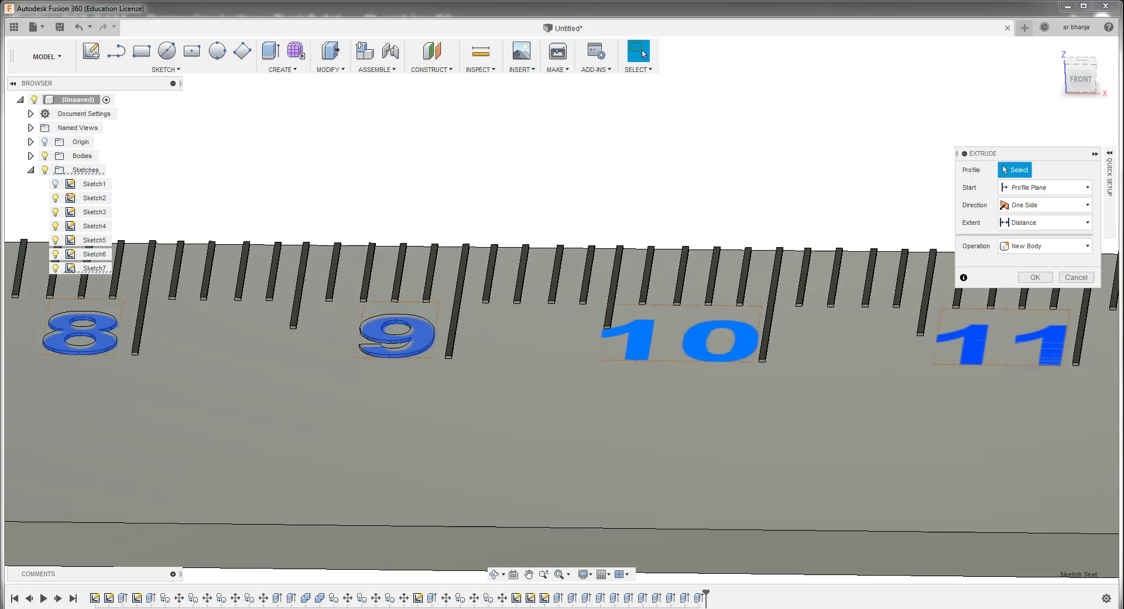
{"action": "type", "text": ".1"}
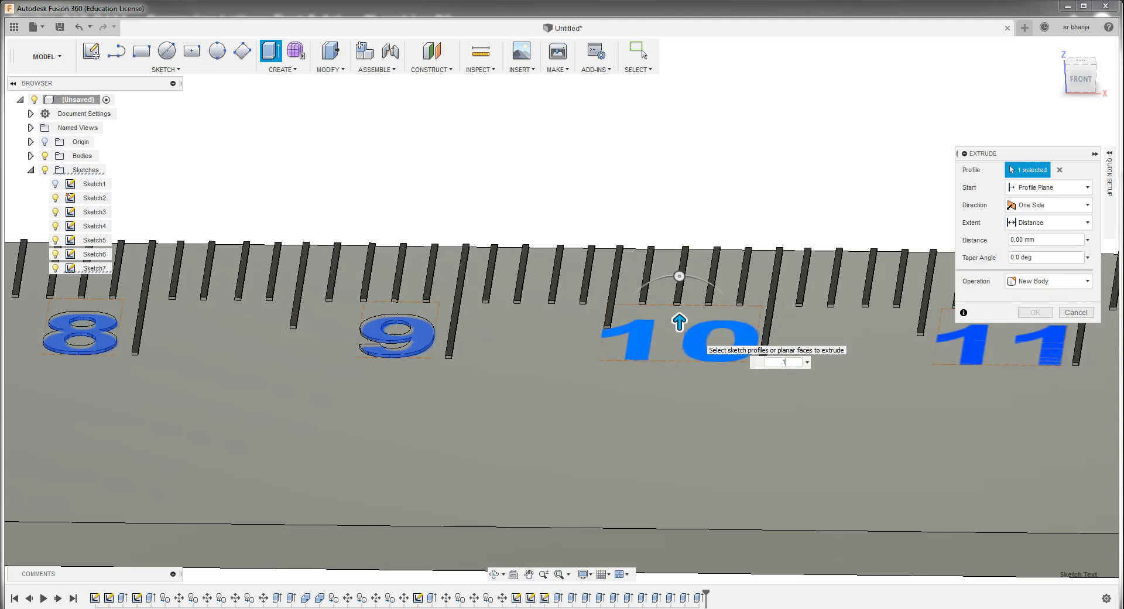
{"action": "key", "text": "Return"}
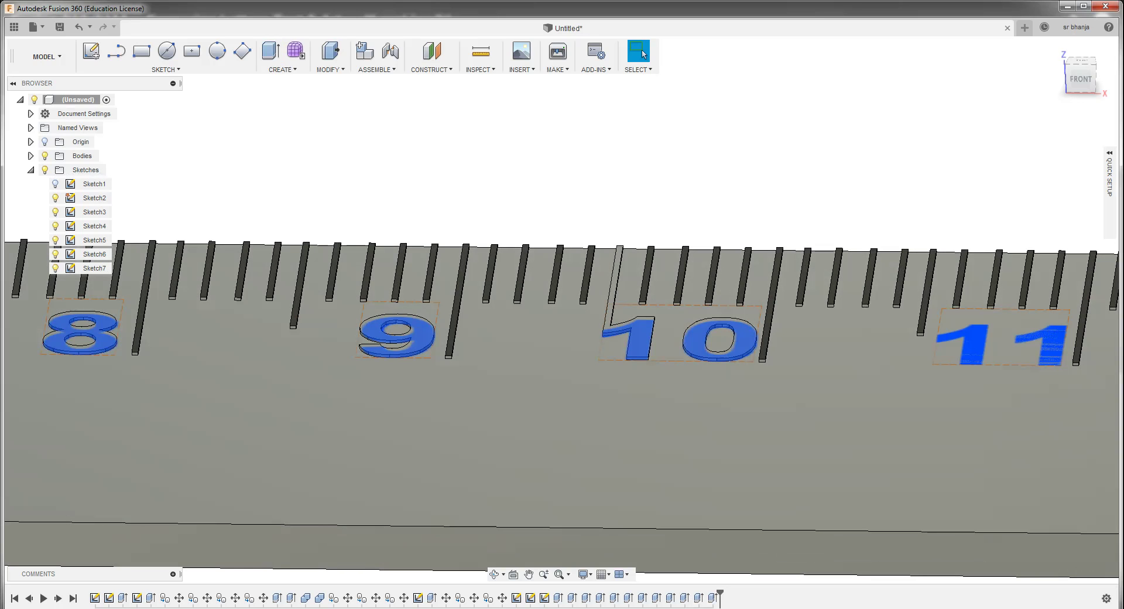
{"action": "middle_click_drag", "start_coordinate": [561, 310], "coordinate": [561, 351], "text": "shift"}
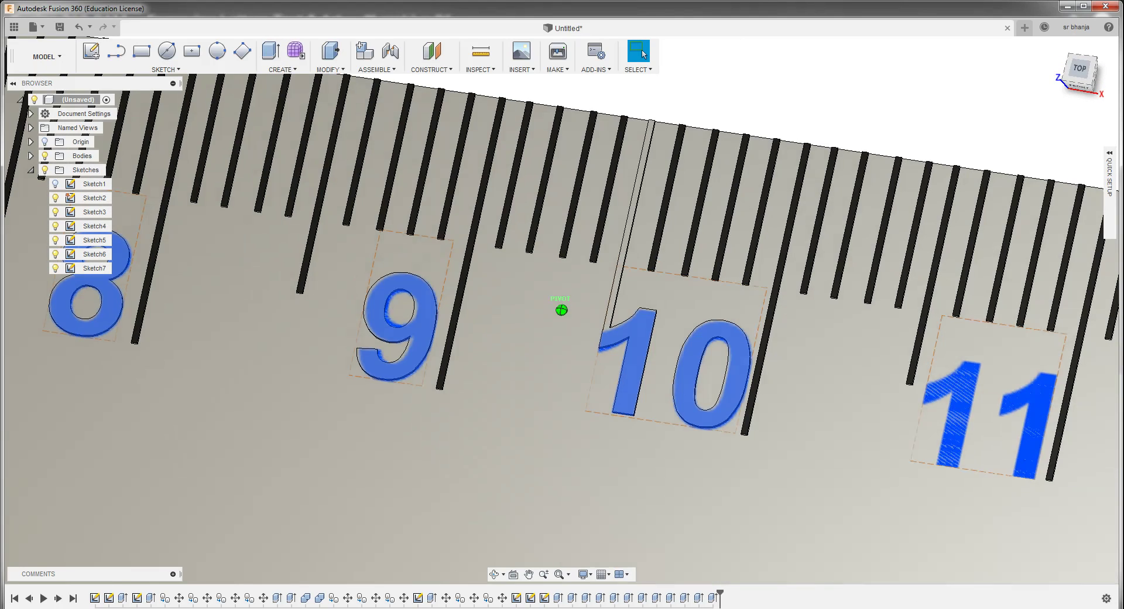
{"action": "middle_click_drag", "start_coordinate": [562, 309], "coordinate": [562, 339], "text": "shift"}
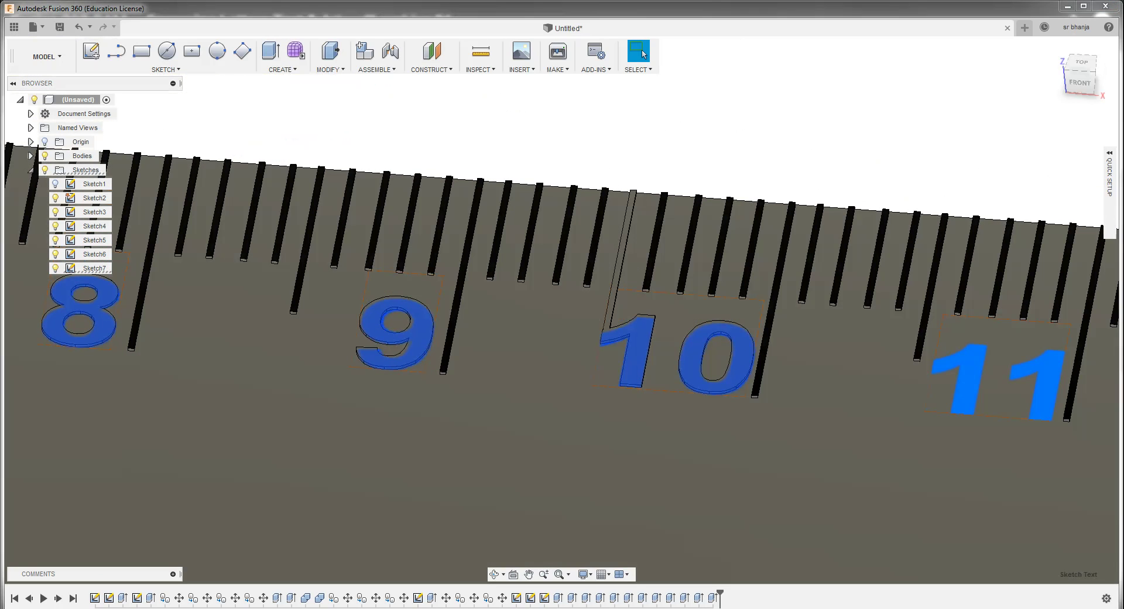
{"action": "type", "text": "e"}
{"action": "type", "text": ".1"}
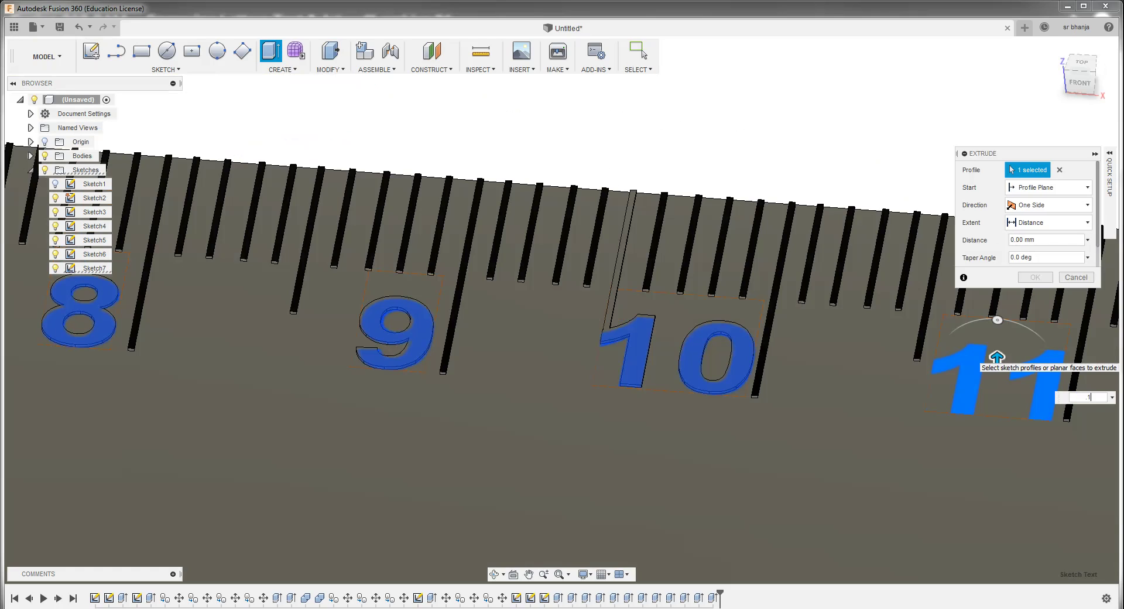
{"action": "key", "text": "Return"}
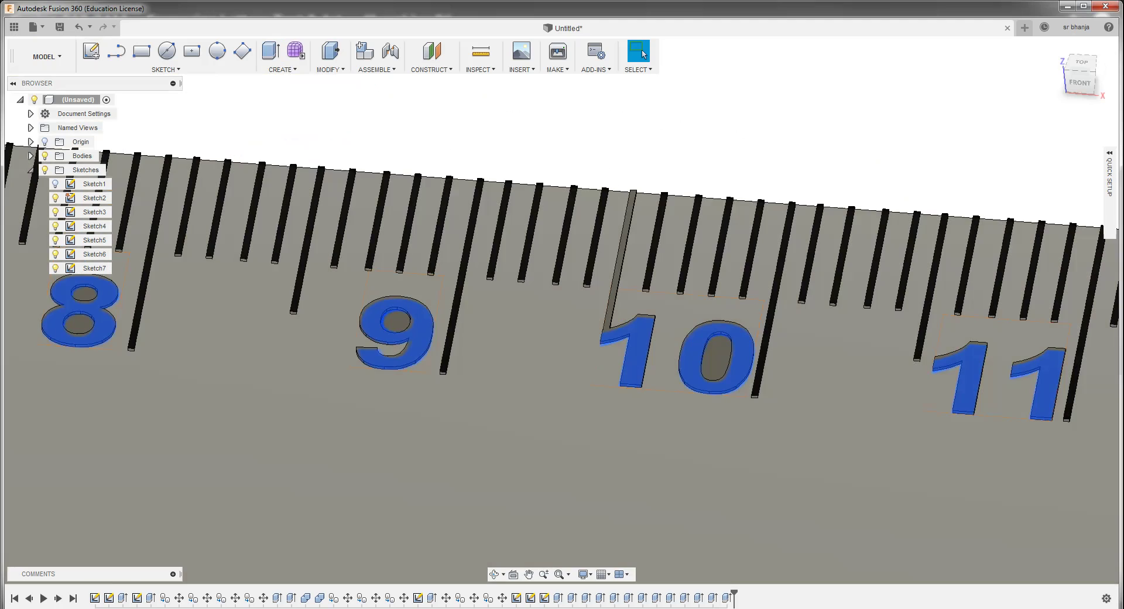
Extrude the 12 numeral 0.1 mm above the ruler face
{"action": "scroll", "coordinate": [175, 264], "scroll_direction": "down", "scroll_amount": 3}
{"action": "scroll", "coordinate": [176, 263], "scroll_direction": "down", "scroll_amount": 2}
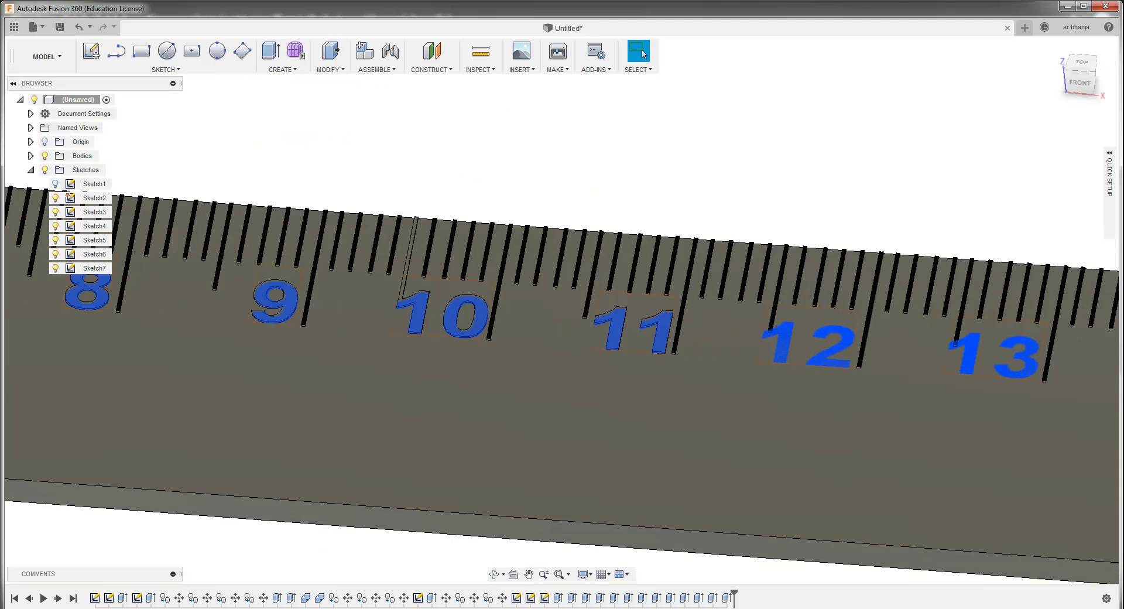
{"action": "scroll", "coordinate": [873, 354], "scroll_direction": "up", "scroll_amount": 2}
{"action": "type", "text": "e"}
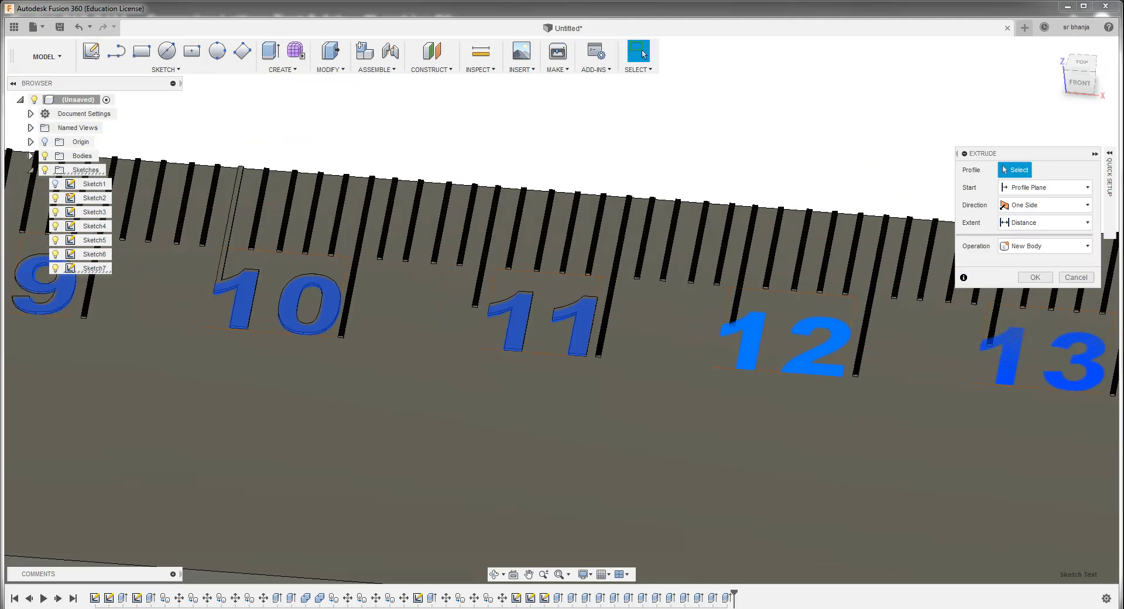
{"action": "type", "text": ".1"}
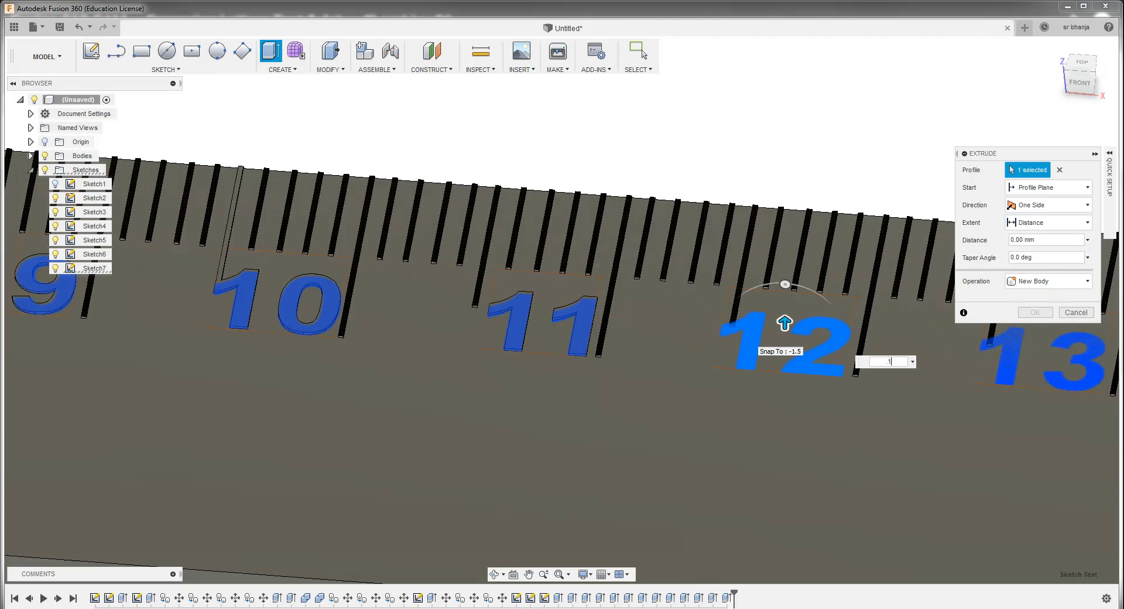
{"action": "key", "text": "Return"}
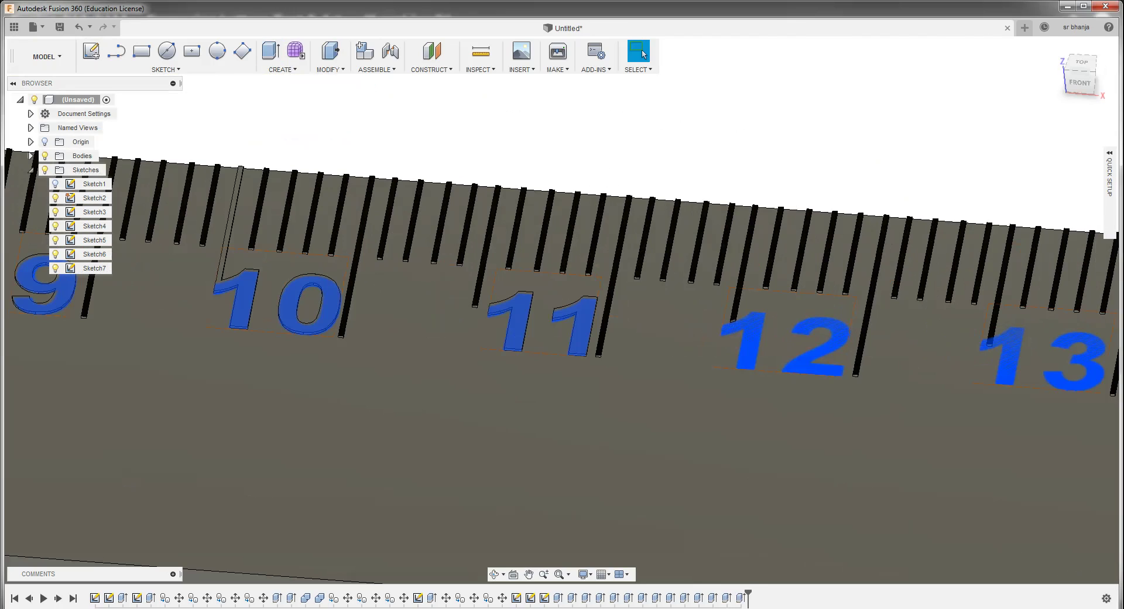
{"action": "scroll", "coordinate": [228, 258], "scroll_direction": "down", "scroll_amount": 2}
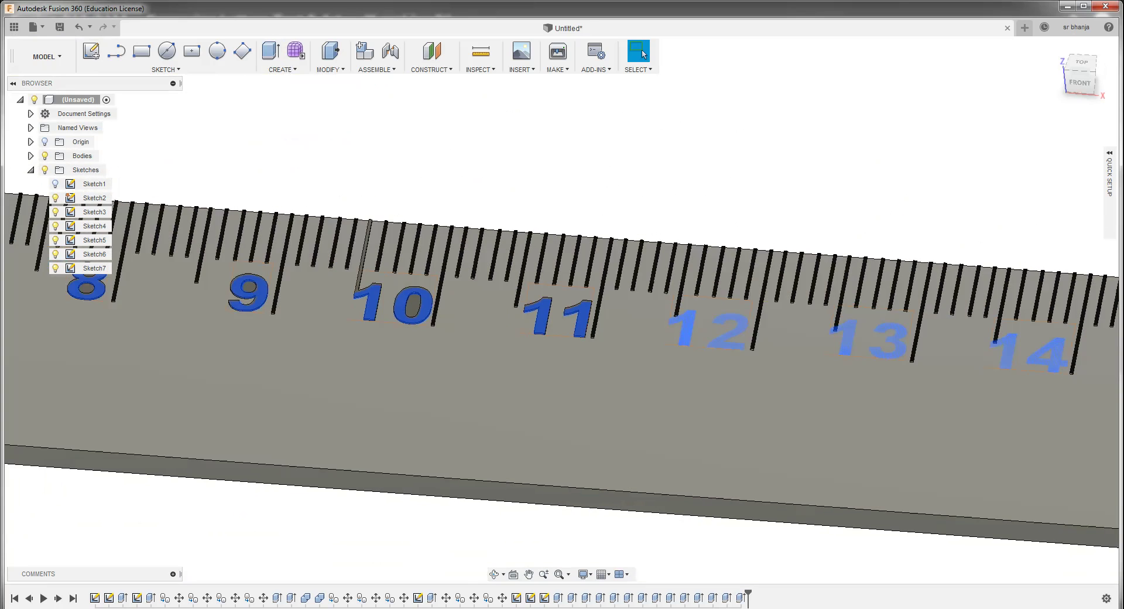
{"action": "scroll", "coordinate": [228, 257], "scroll_direction": "down", "scroll_amount": 2}
{"action": "scroll", "coordinate": [878, 327], "scroll_direction": "up", "scroll_amount": 1}
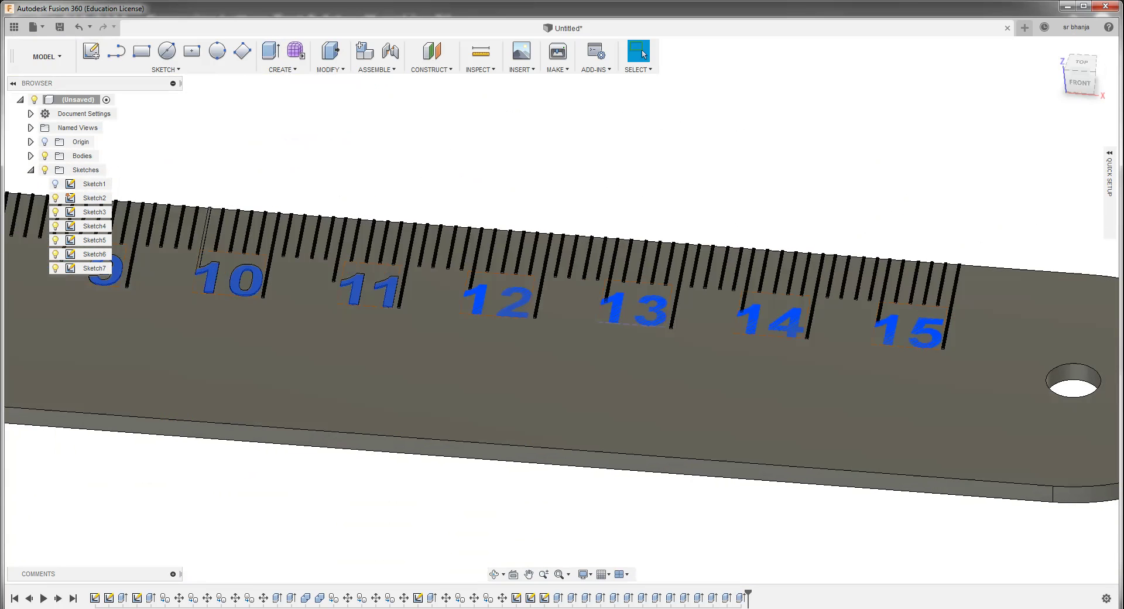
{"action": "type", "text": "e"}
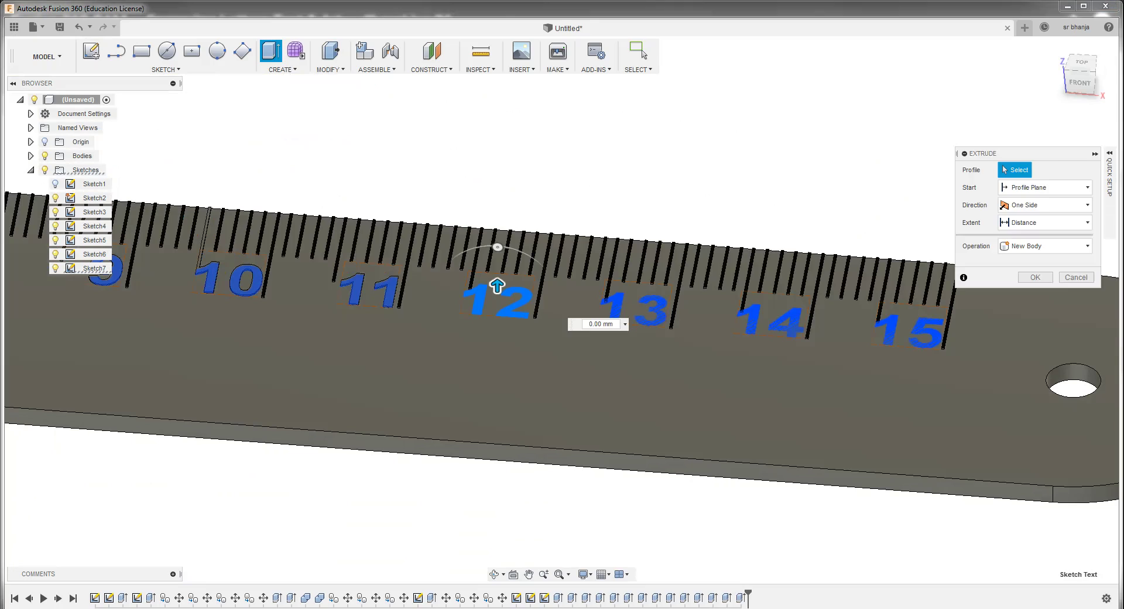
{"action": "type", "text": ".1"}
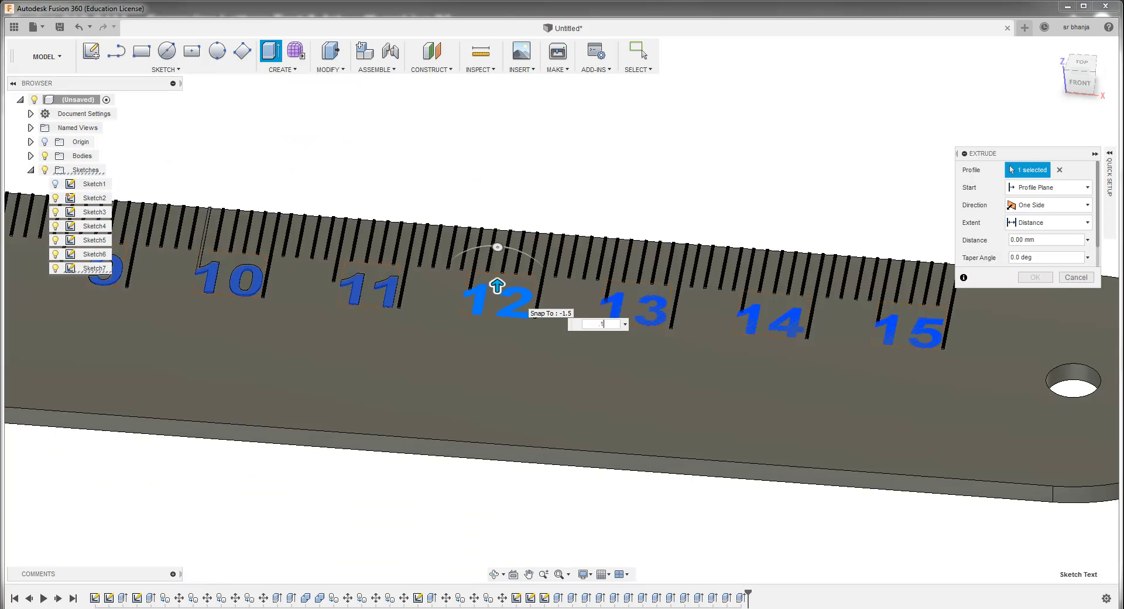
{"action": "key", "text": "Return"}
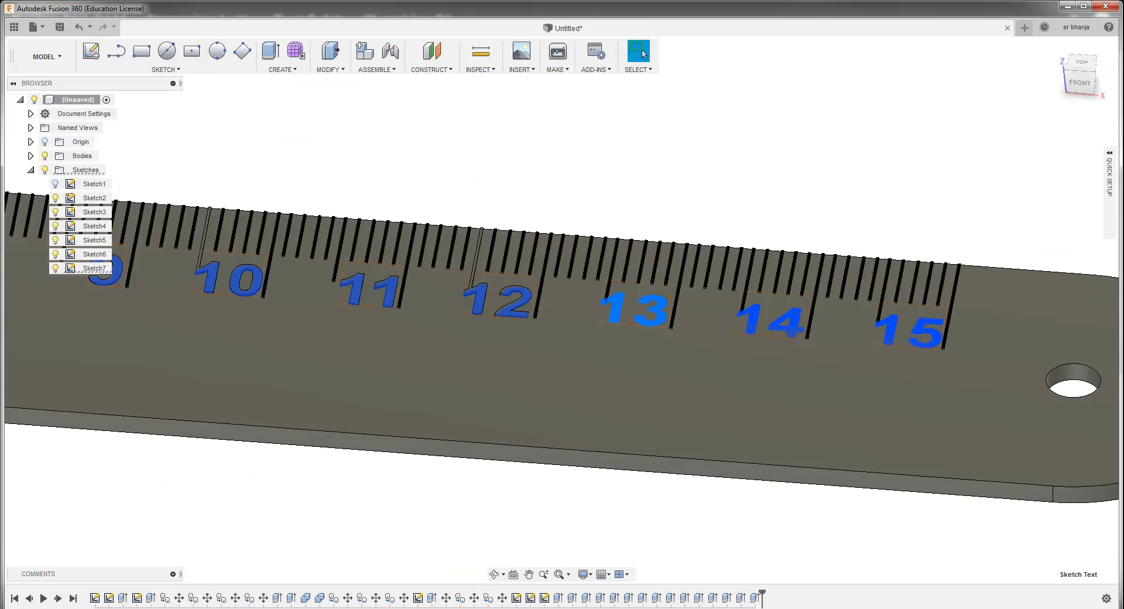
Raise the 13 numeral 0.1 mm as a new body
{"action": "key", "text": "e"}
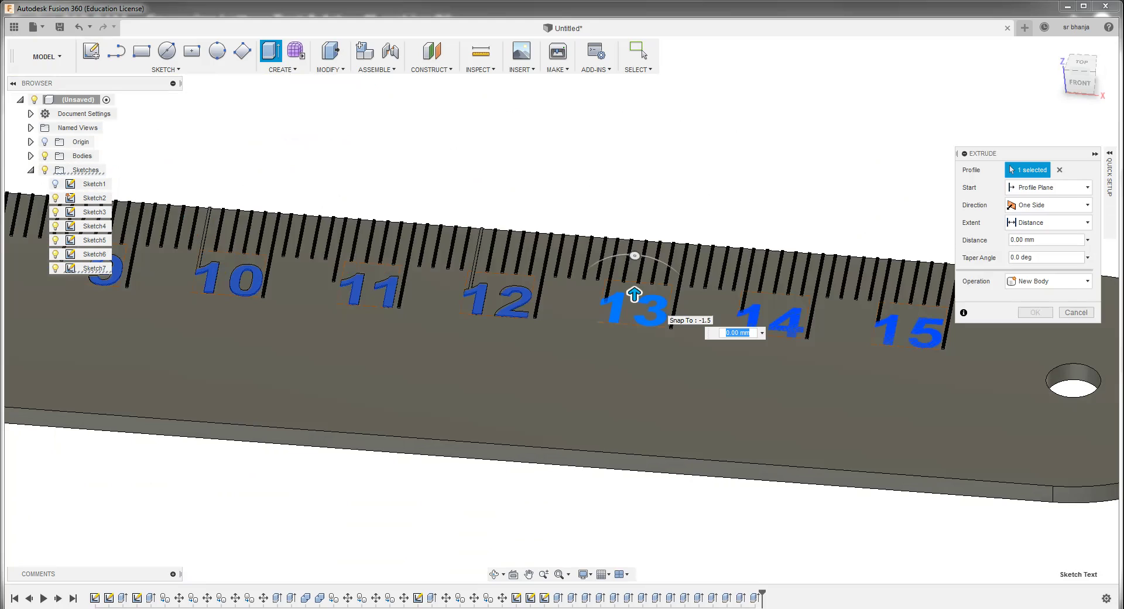
{"action": "type", "text": ".1"}
{"action": "key", "text": "Return"}
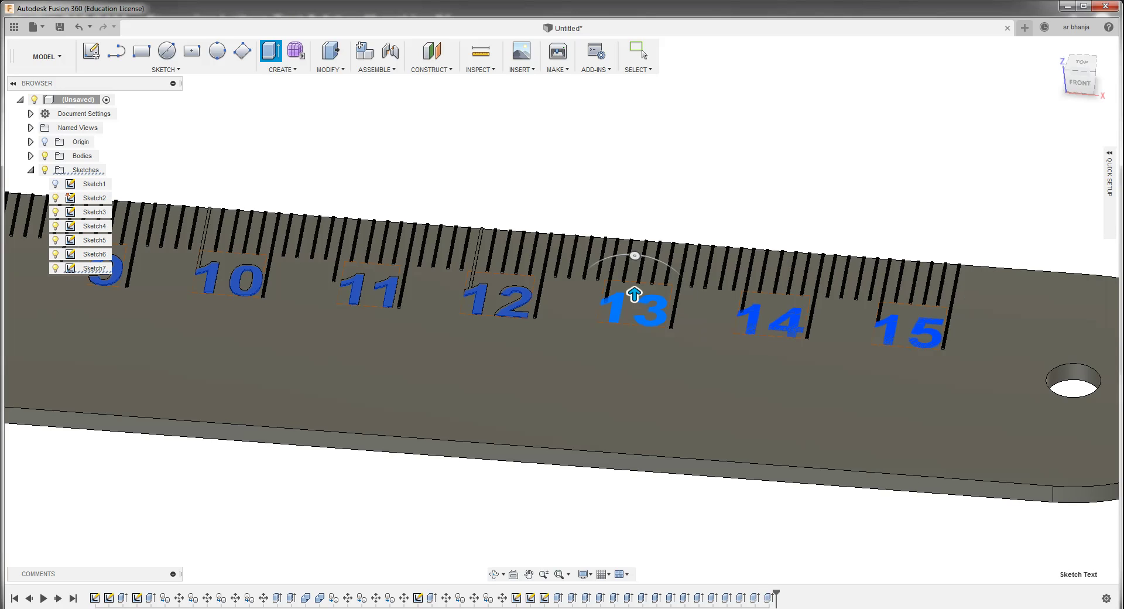
{"action": "left_click", "coordinate": [642, 52]}
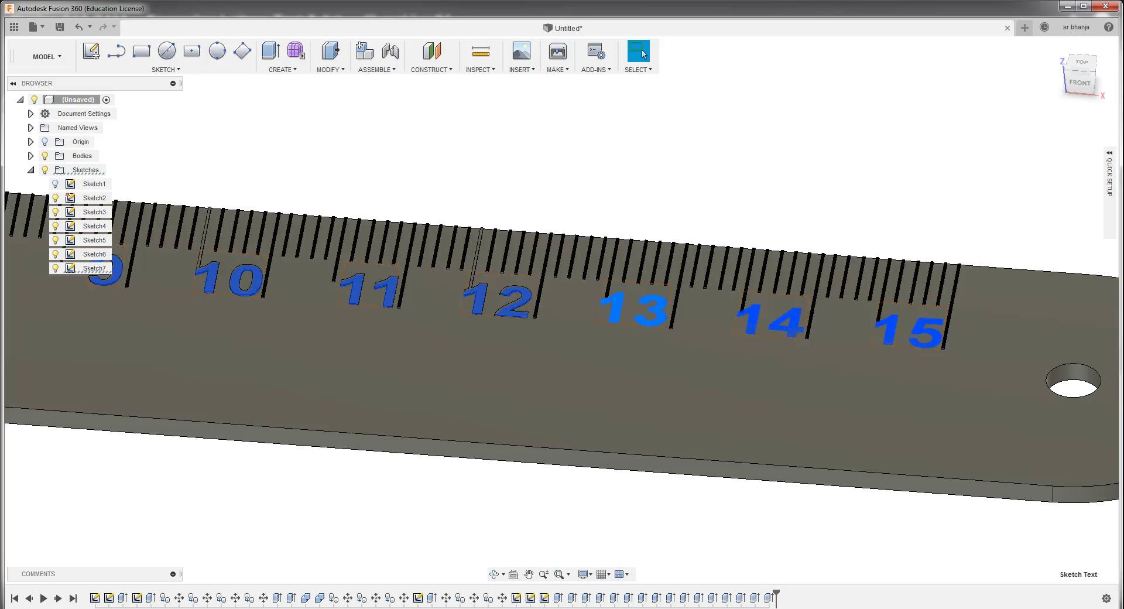
{"action": "key", "text": "e"}
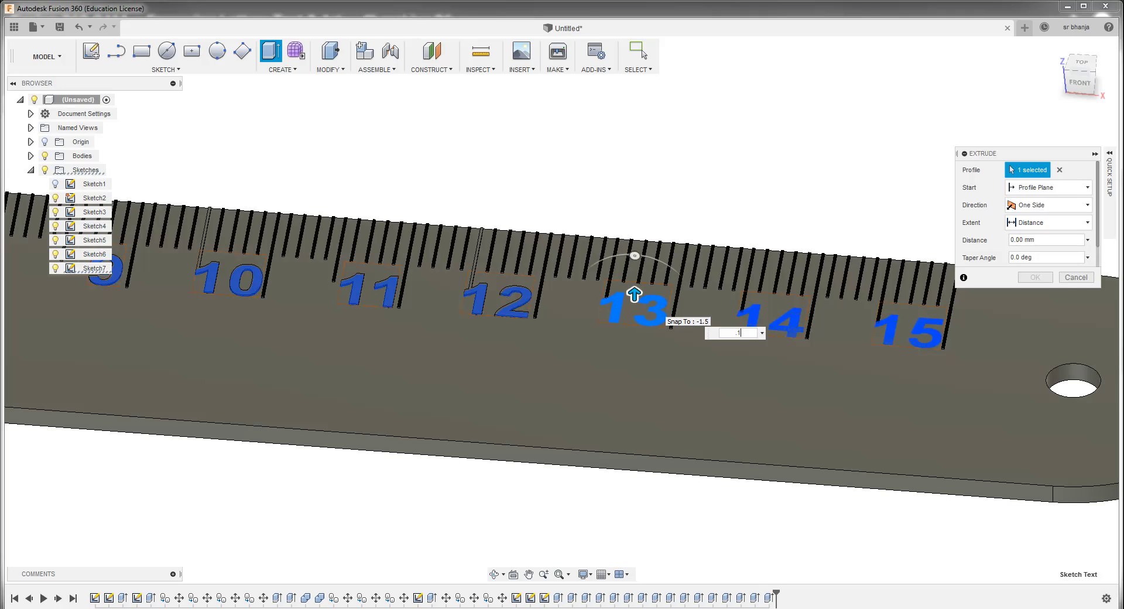
{"action": "type", "text": ".1"}
{"action": "key", "text": "Return"}
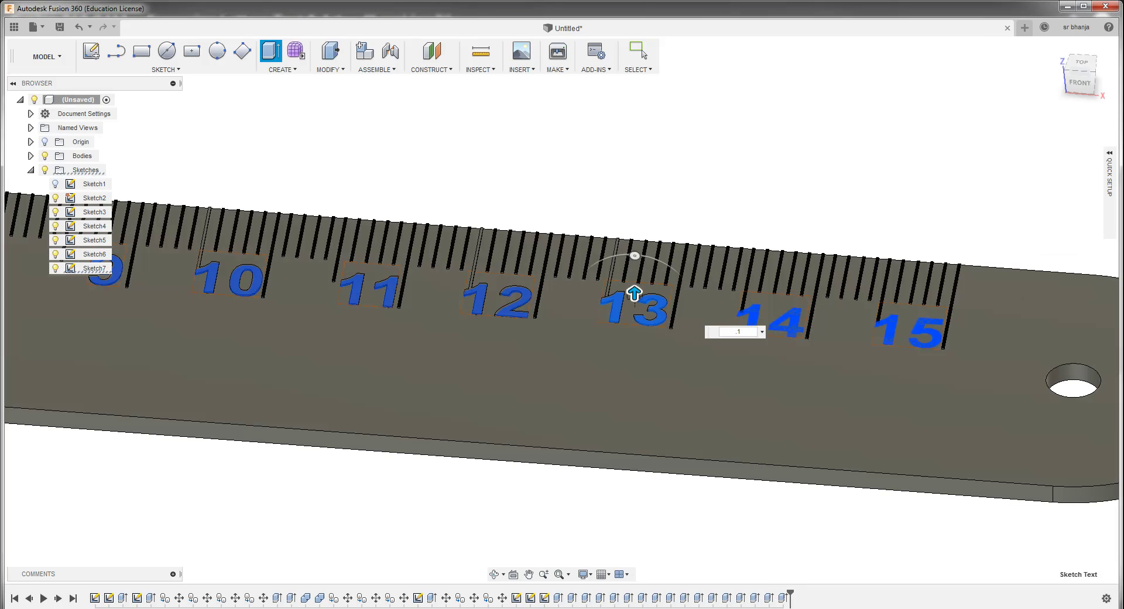
{"action": "left_click", "coordinate": [641, 52]}
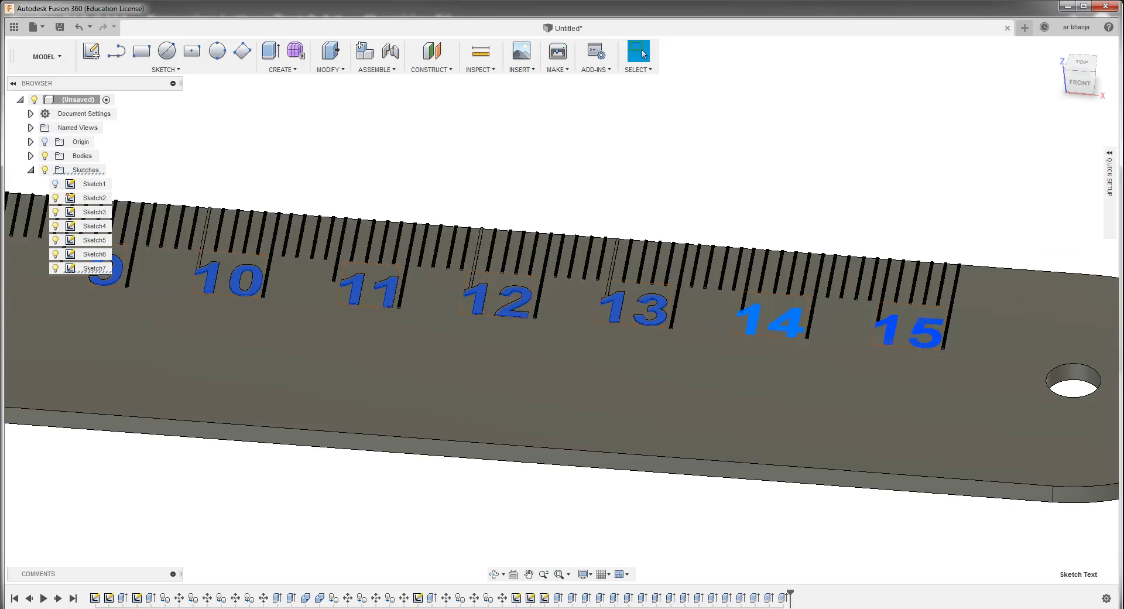
Raise the 15 numeral 0.1 mm after cancelling a first attempt on the 14
{"action": "left_click", "coordinate": [772, 319]}
{"action": "key", "text": "e"}
{"action": "key", "text": "BackSpace"}
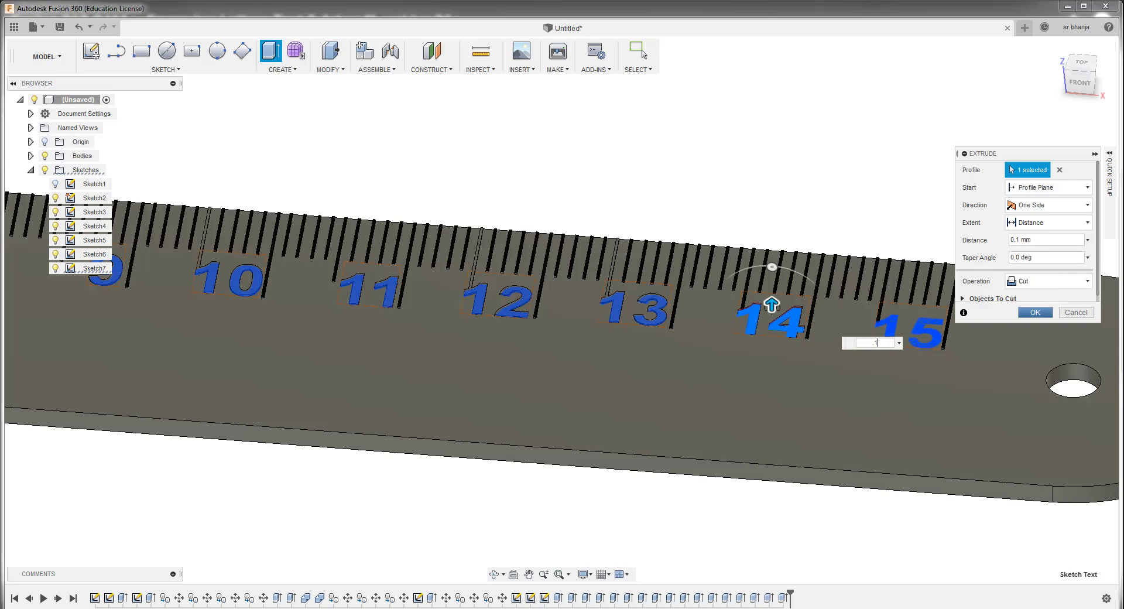
{"action": "left_click", "coordinate": [641, 51]}
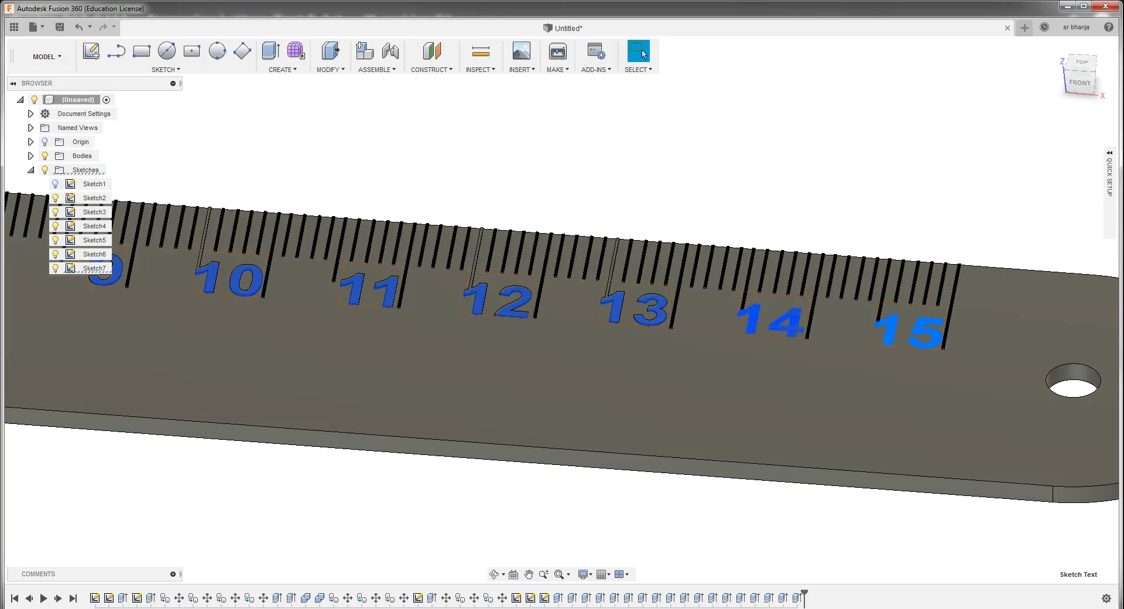
{"action": "key", "text": "e"}
{"action": "left_click", "coordinate": [909, 316]}
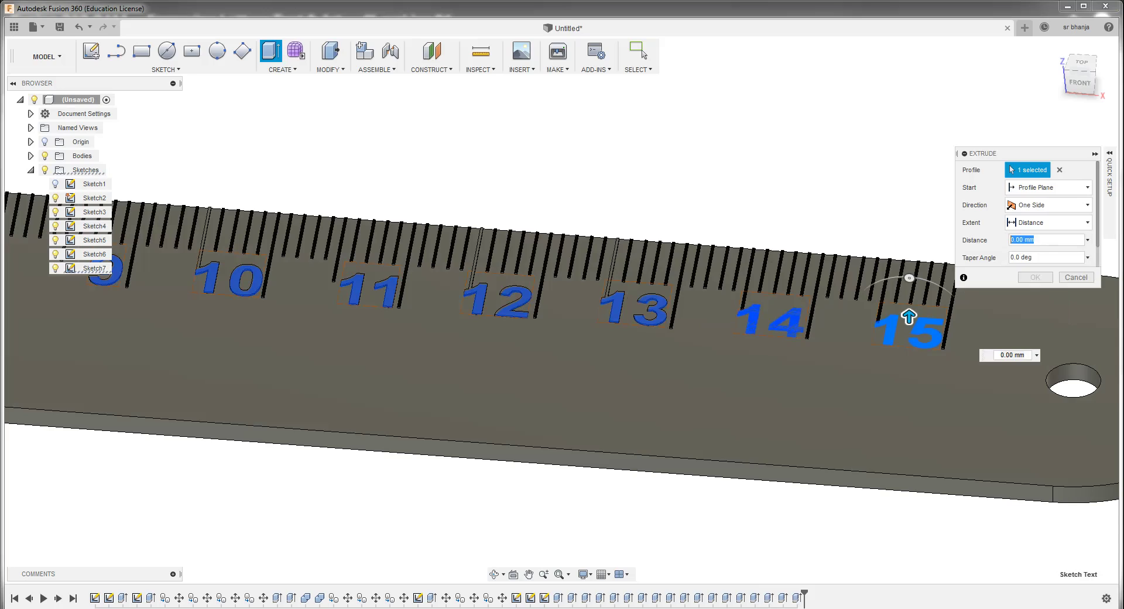
{"action": "type", "text": ".1"}
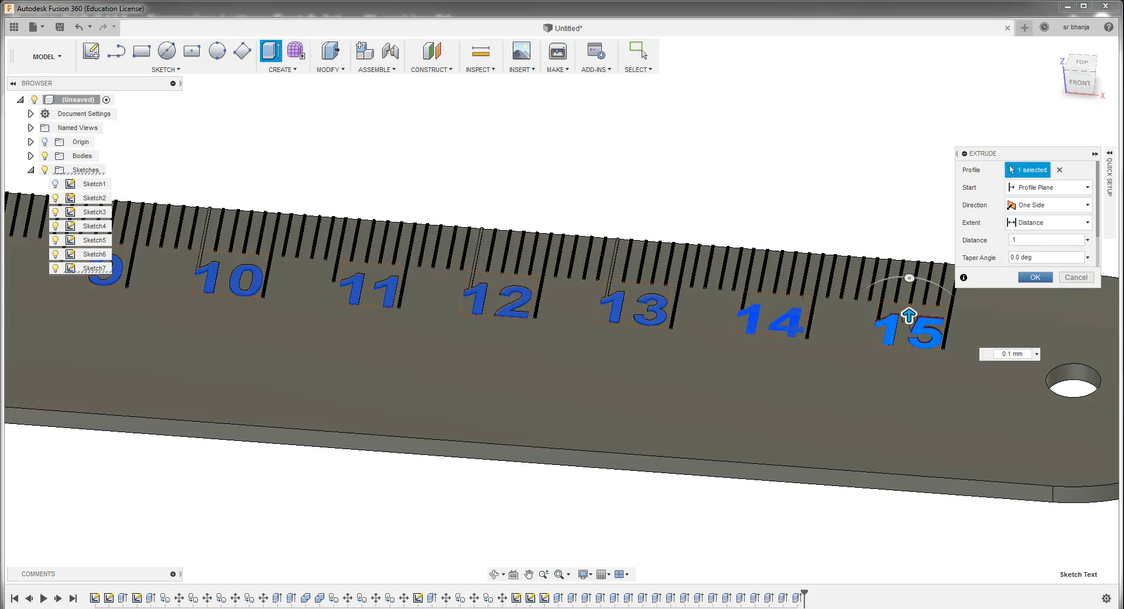
{"action": "key", "text": "Return"}
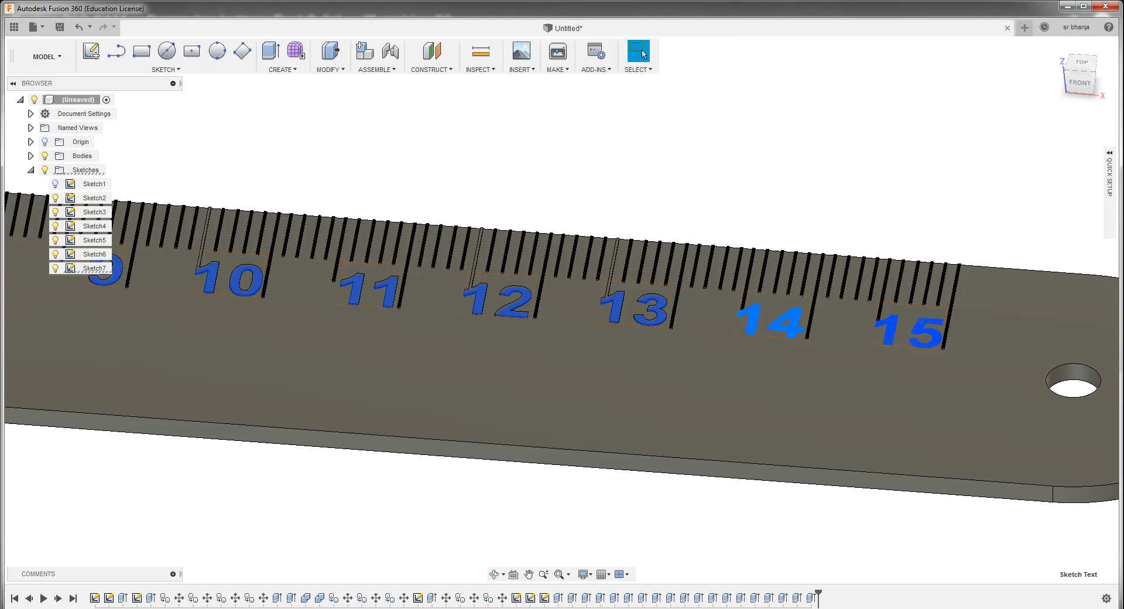
Raise the 14 numeral 0.1 mm and add another 0.1 mm extrusion of the 15
{"action": "key", "text": "e"}
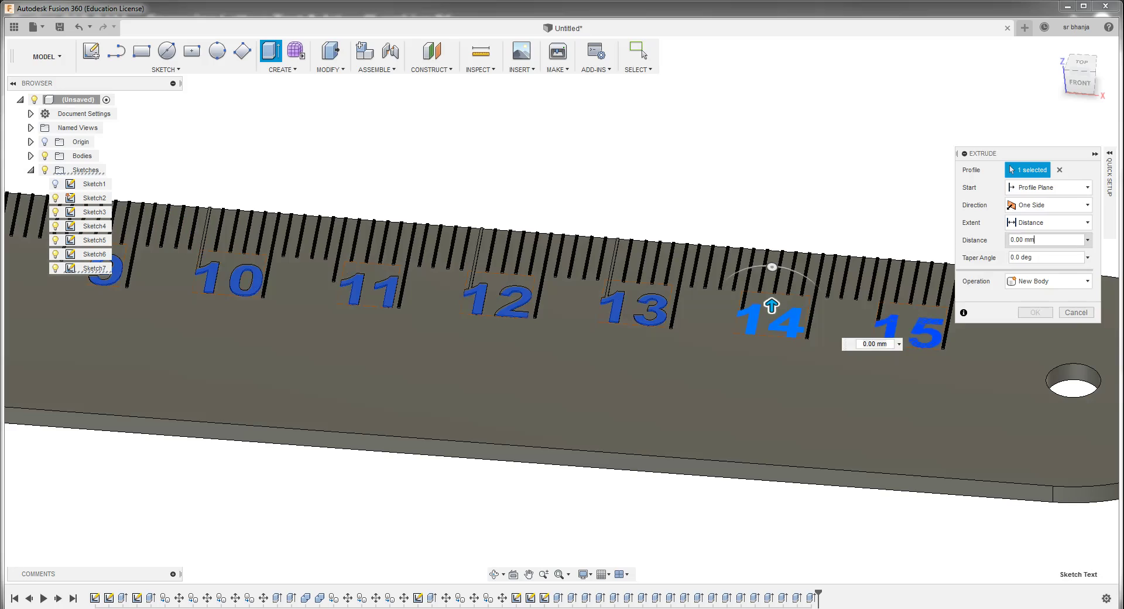
{"action": "left_click", "coordinate": [1022, 239]}
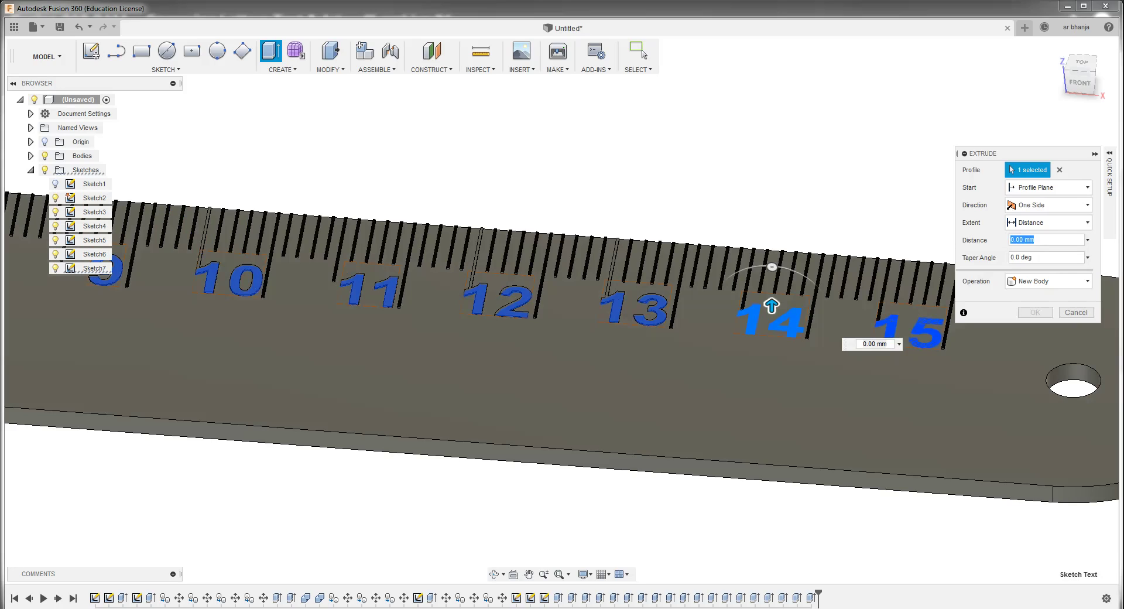
{"action": "type", "text": ".1"}
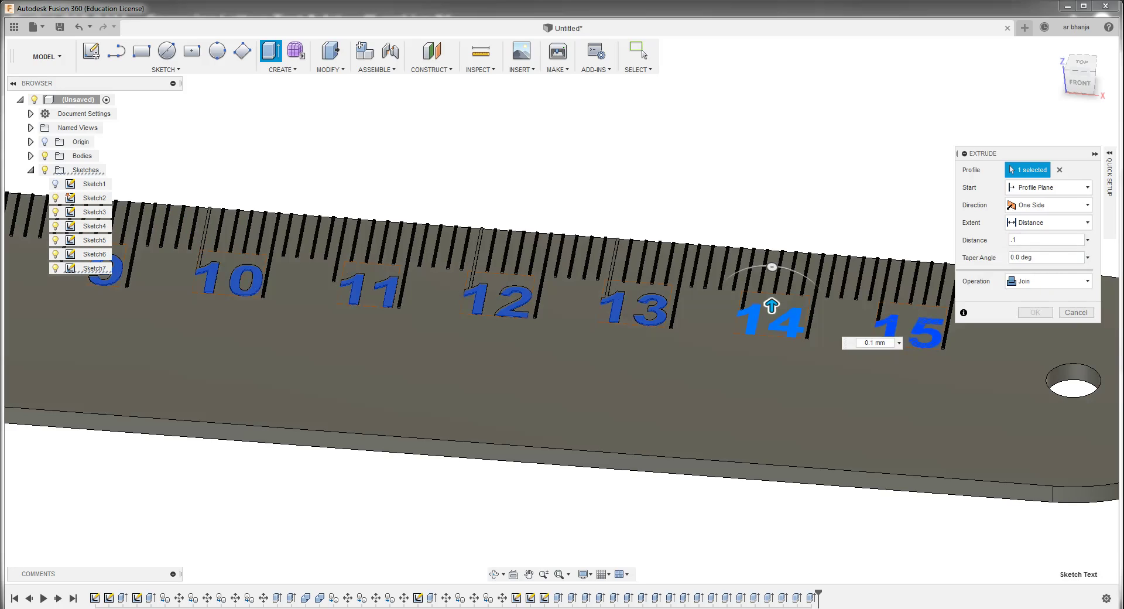
{"action": "key", "text": "Return"}
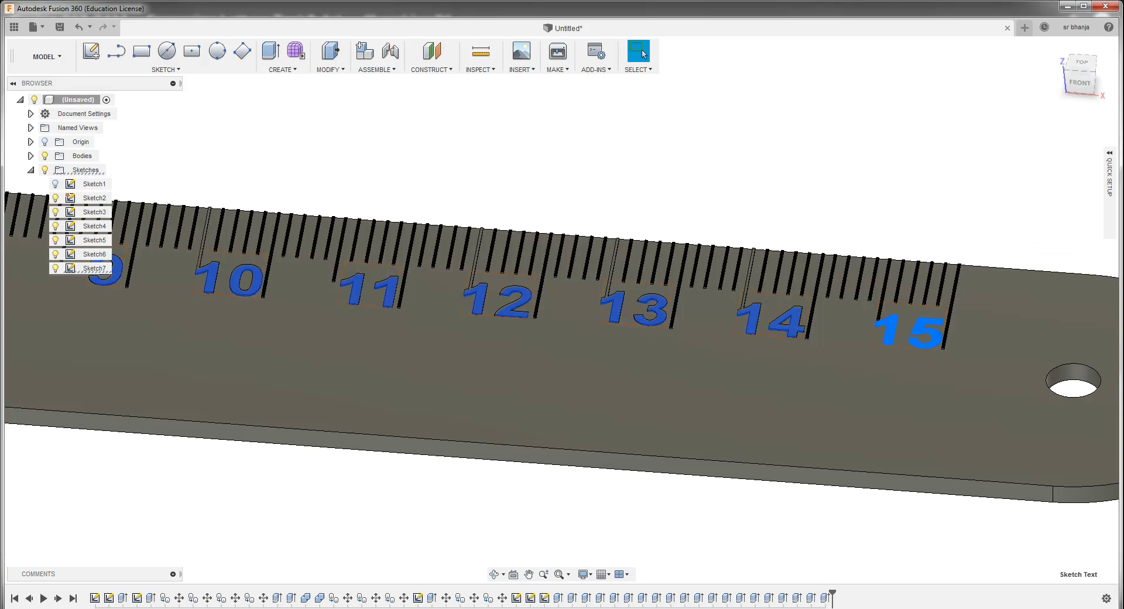
{"action": "type", "text": "e"}
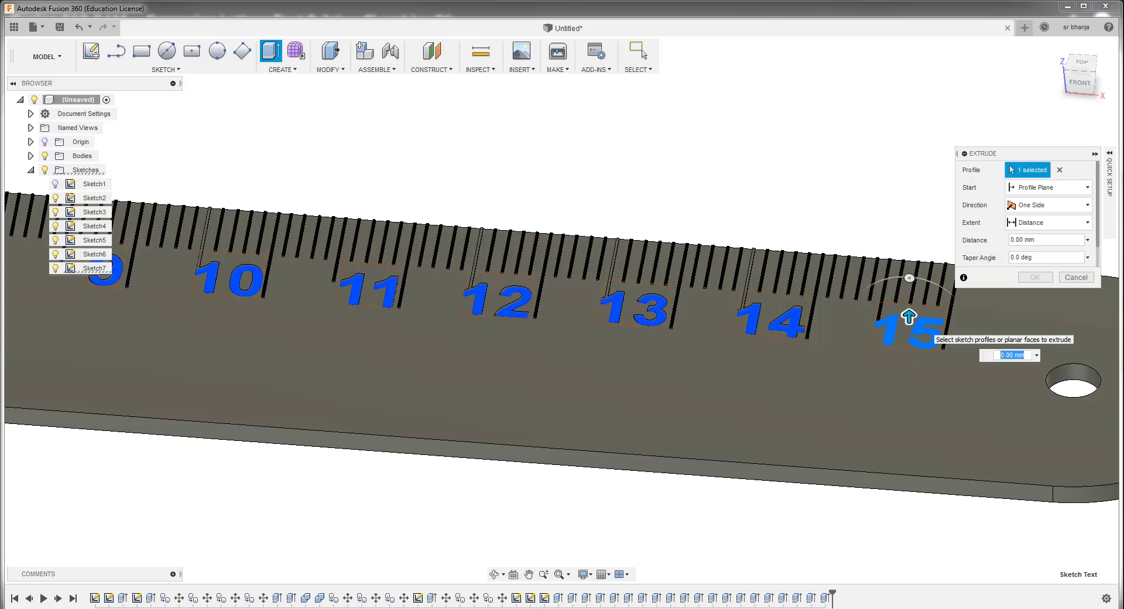
{"action": "type", "text": ".1"}
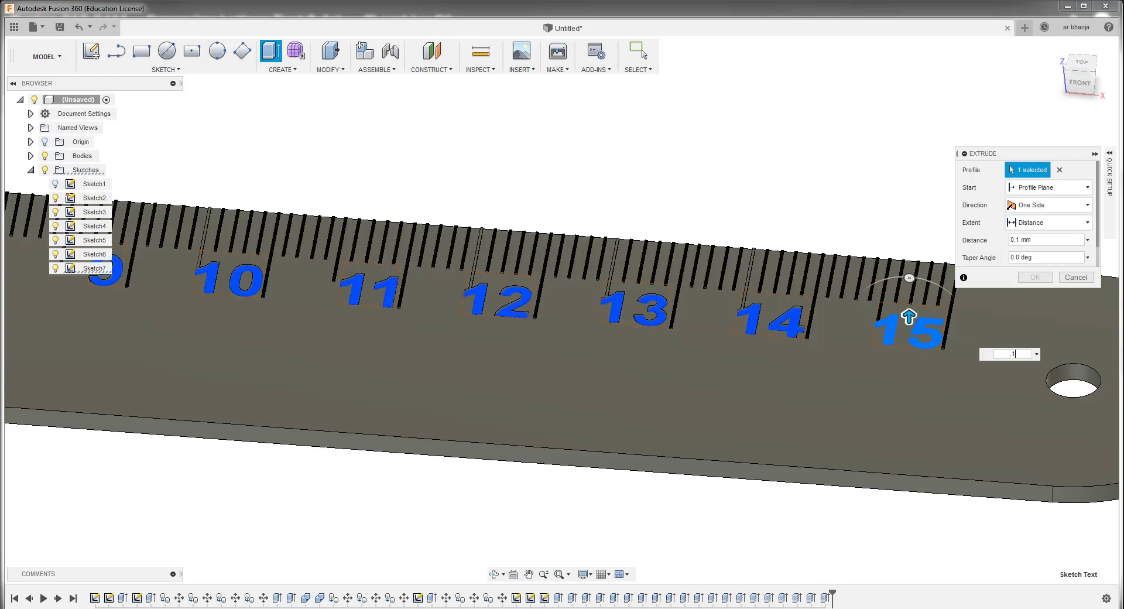
{"action": "key", "text": "Return"}
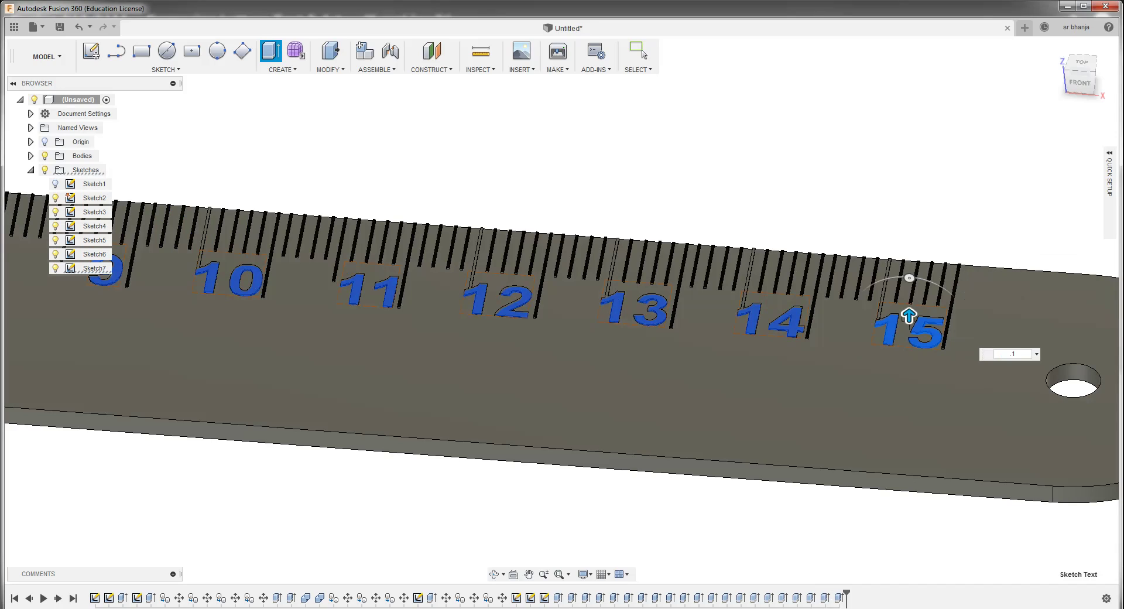
{"action": "left_click", "coordinate": [644, 54]}
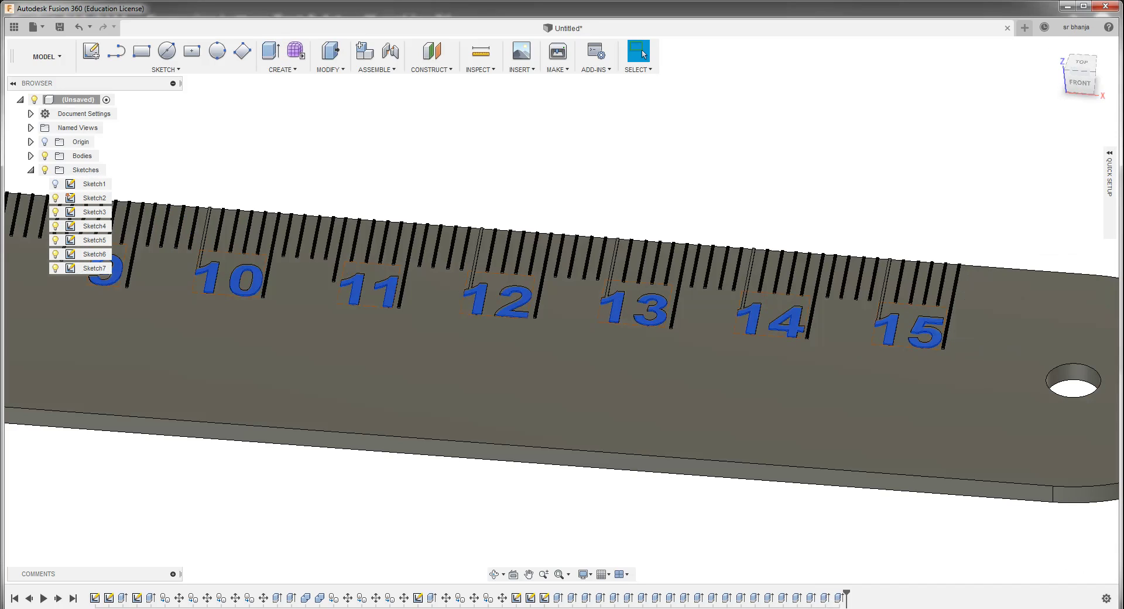
Open the Appearance dialog, moving it aside, and briefly hide then restore ruler base Body1
{"action": "key", "text": "a"}
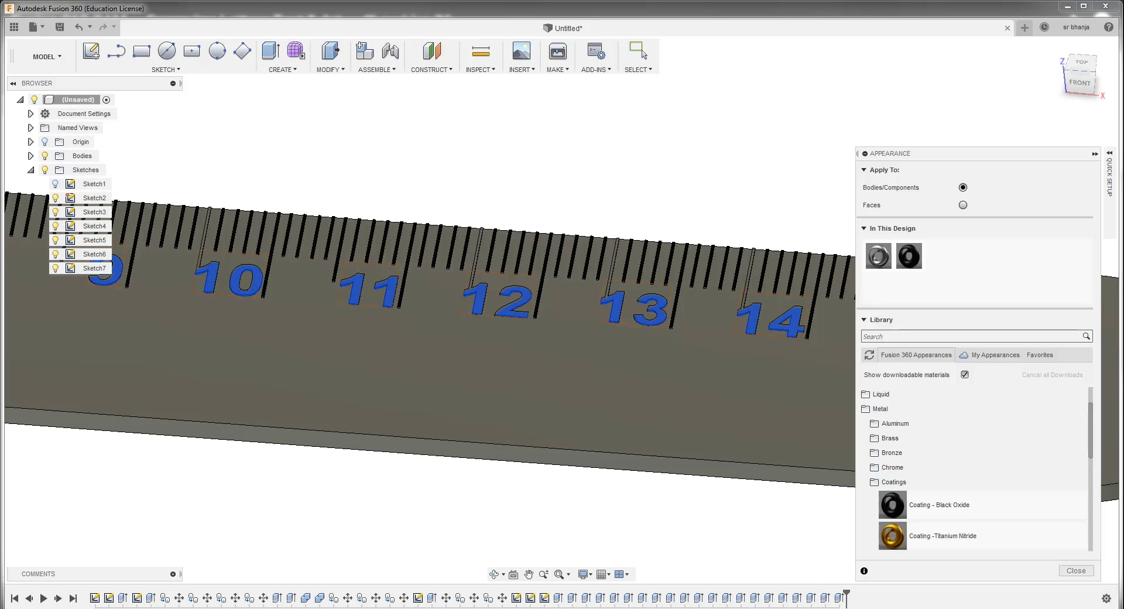
{"action": "left_click_drag", "start_coordinate": [901, 153], "coordinate": [996, 132]}
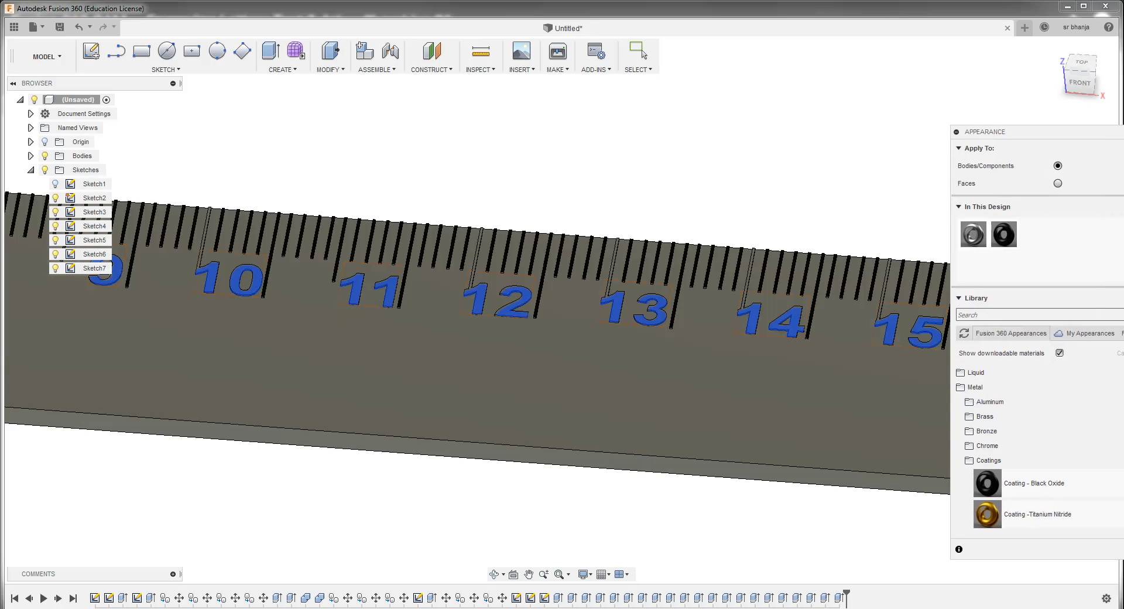
{"action": "left_click", "coordinate": [30, 156]}
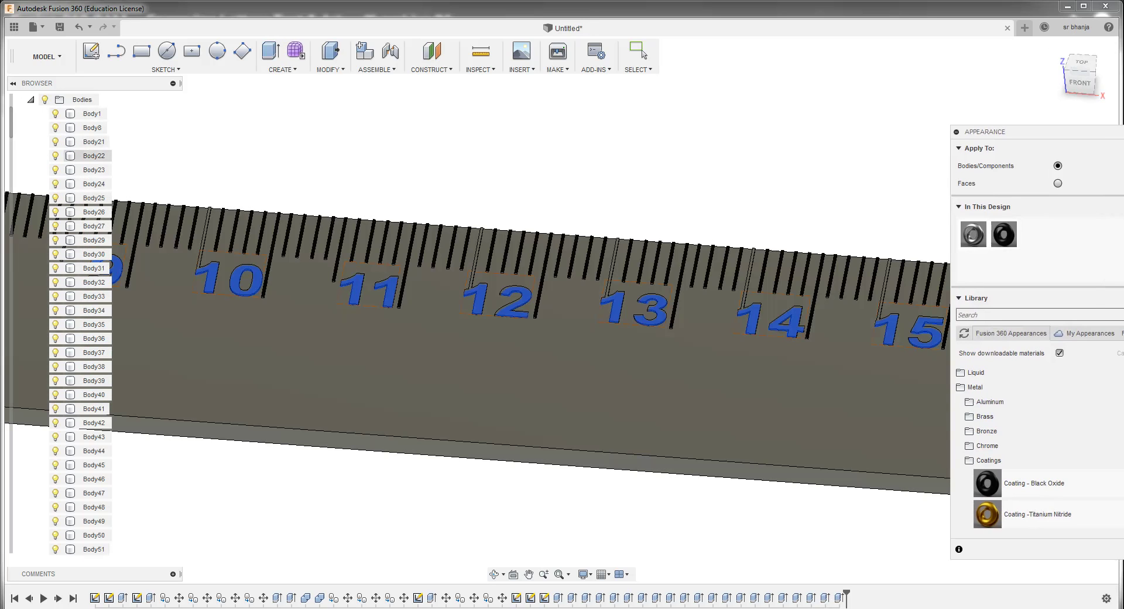
{"action": "left_click", "coordinate": [55, 170]}
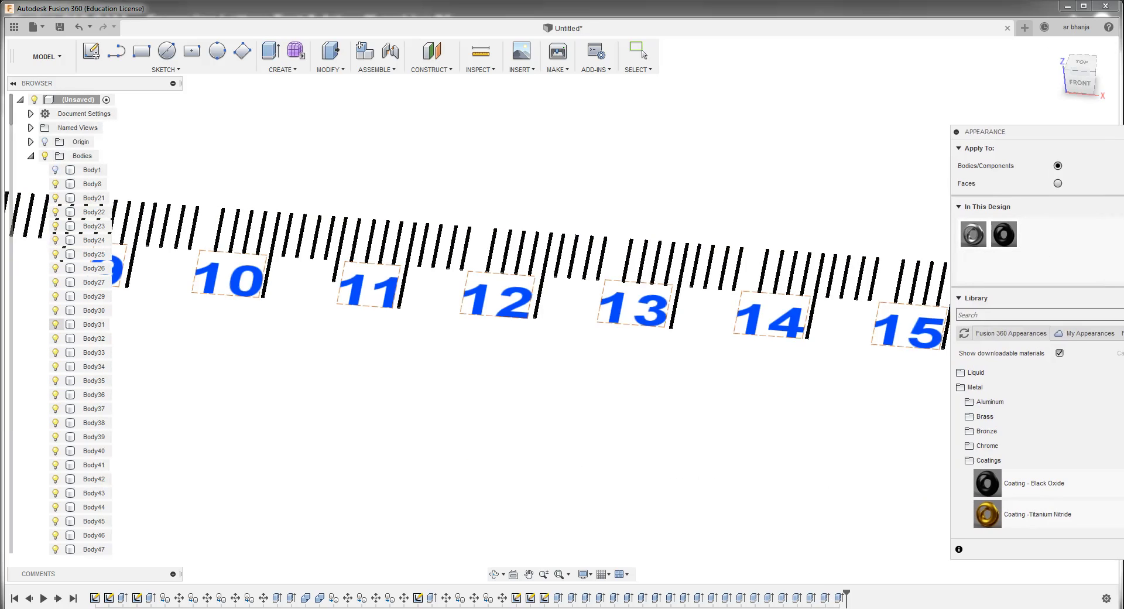
{"action": "scroll", "coordinate": [59, 324], "scroll_direction": "down", "scroll_amount": 2}
{"action": "scroll", "coordinate": [88, 325], "scroll_direction": "down", "scroll_amount": 10}
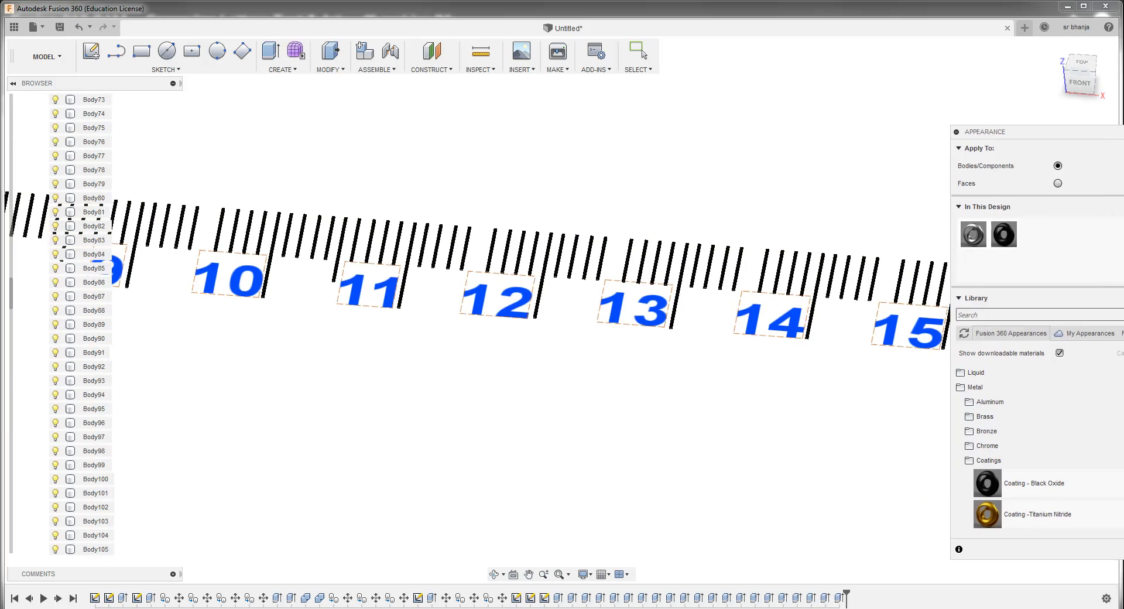
{"action": "scroll", "coordinate": [88, 325], "scroll_direction": "down", "scroll_amount": 8}
{"action": "scroll", "coordinate": [88, 325], "scroll_direction": "up", "scroll_amount": 5}
{"action": "scroll", "coordinate": [88, 325], "scroll_direction": "up", "scroll_amount": 5}
{"action": "scroll", "coordinate": [87, 325], "scroll_direction": "up", "scroll_amount": 8}
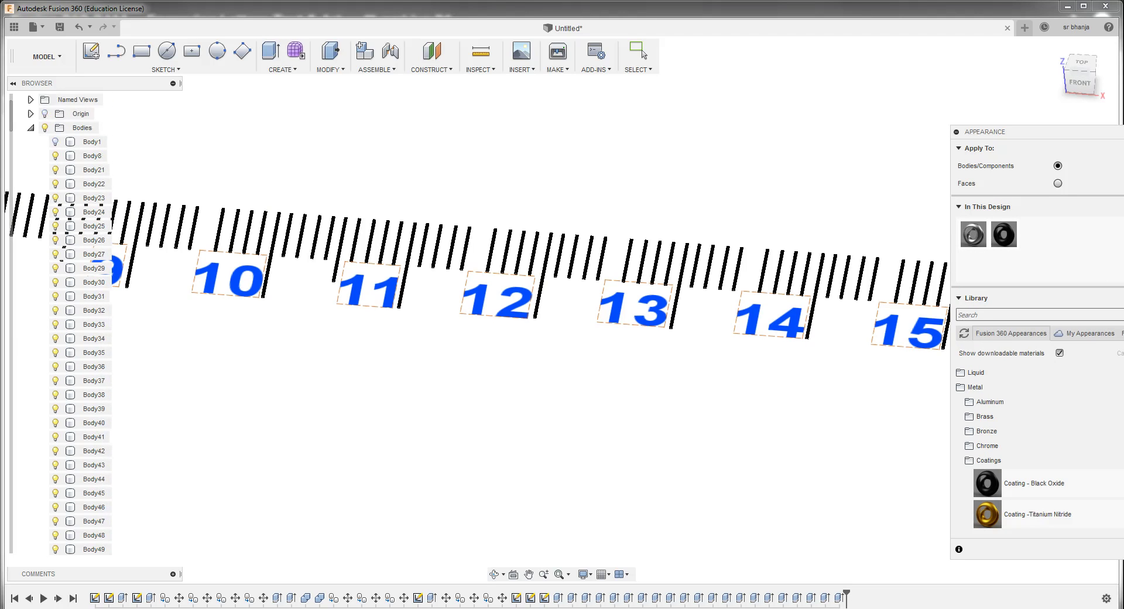
{"action": "scroll", "coordinate": [88, 325], "scroll_direction": "up", "scroll_amount": 3}
{"action": "left_click", "coordinate": [88, 170]}
{"action": "key", "text": "v"}
{"action": "key", "text": "Escape"}
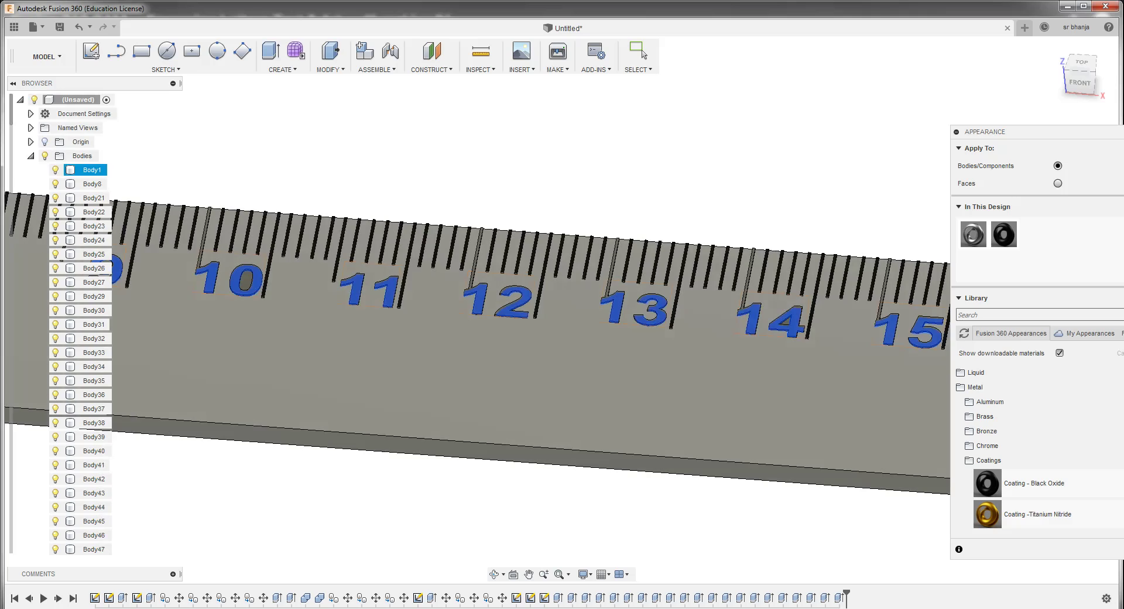
Hide the whole Sketches folder so only the raised numeral bodies remain visible
{"action": "scroll", "coordinate": [88, 325], "scroll_direction": "down", "scroll_amount": 5}
{"action": "scroll", "coordinate": [88, 325], "scroll_direction": "down", "scroll_amount": 5}
{"action": "scroll", "coordinate": [88, 325], "scroll_direction": "down", "scroll_amount": 5}
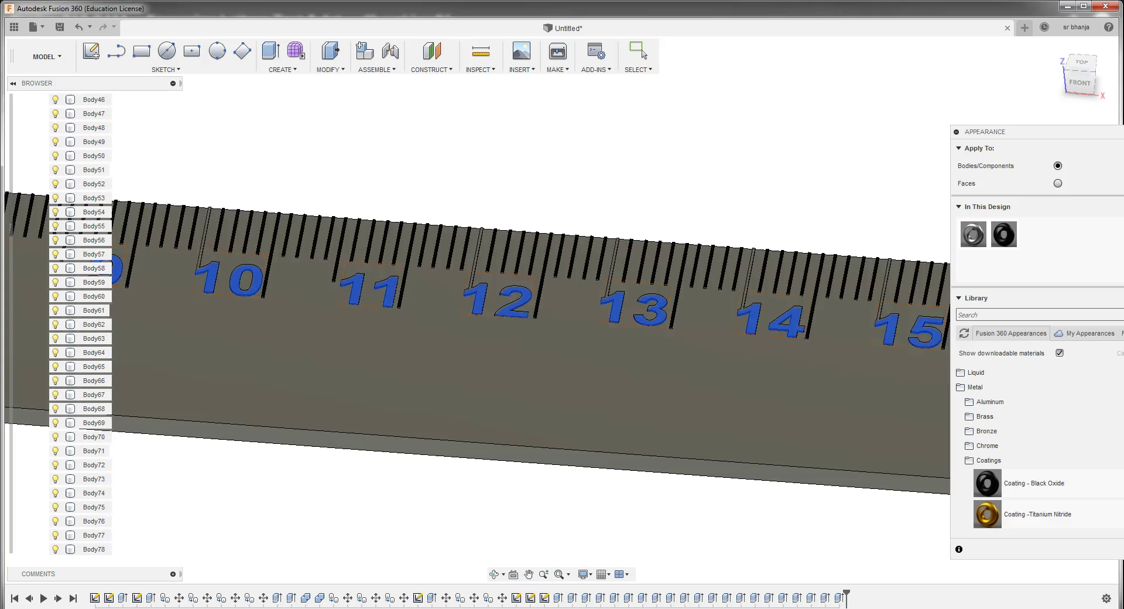
{"action": "scroll", "coordinate": [87, 325], "scroll_direction": "down", "scroll_amount": 5}
{"action": "scroll", "coordinate": [87, 325], "scroll_direction": "down", "scroll_amount": 5}
{"action": "scroll", "coordinate": [88, 325], "scroll_direction": "down", "scroll_amount": 5}
{"action": "scroll", "coordinate": [88, 325], "scroll_direction": "down", "scroll_amount": 5}
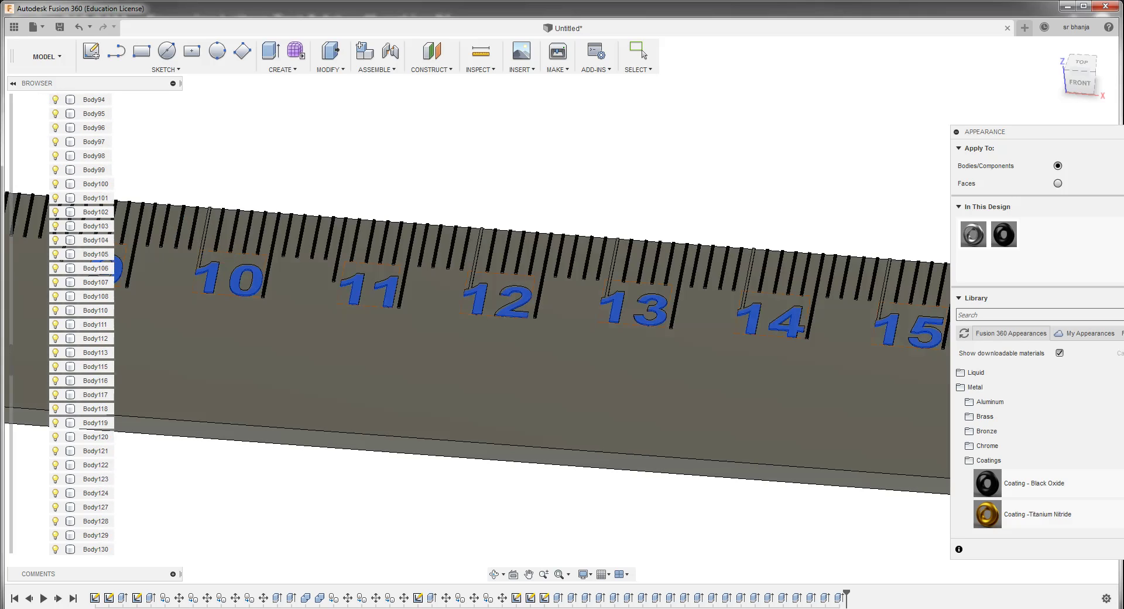
{"action": "scroll", "coordinate": [88, 325], "scroll_direction": "down", "scroll_amount": 5}
{"action": "scroll", "coordinate": [88, 324], "scroll_direction": "up", "scroll_amount": 5}
{"action": "scroll", "coordinate": [88, 325], "scroll_direction": "up", "scroll_amount": 5}
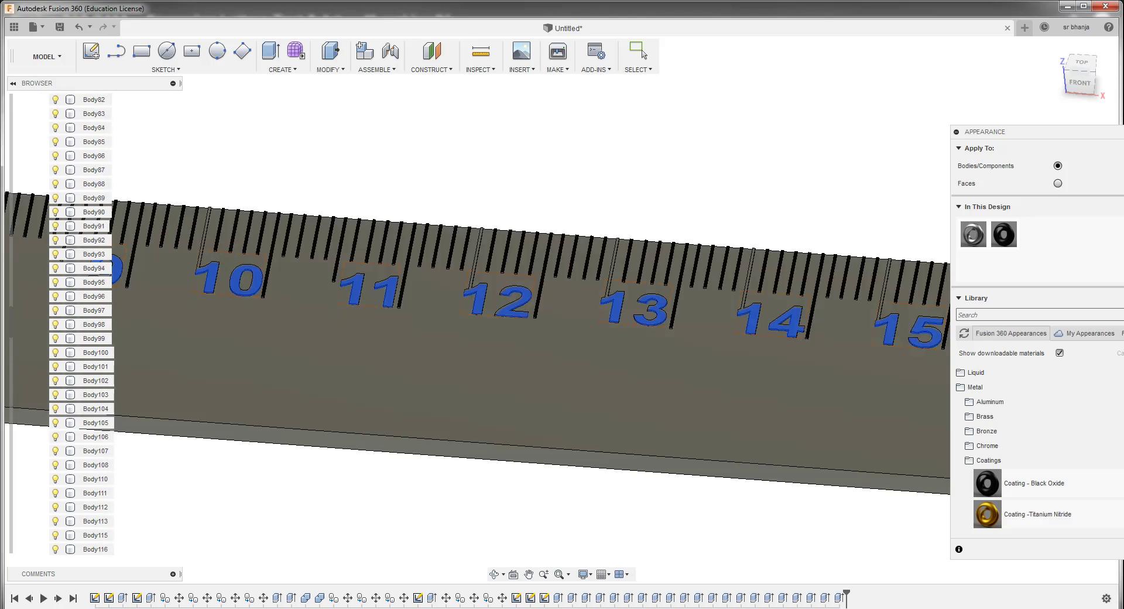
{"action": "scroll", "coordinate": [88, 325], "scroll_direction": "up", "scroll_amount": 5}
{"action": "scroll", "coordinate": [88, 325], "scroll_direction": "up", "scroll_amount": 5}
{"action": "scroll", "coordinate": [87, 325], "scroll_direction": "up", "scroll_amount": 5}
{"action": "scroll", "coordinate": [88, 325], "scroll_direction": "up", "scroll_amount": 5}
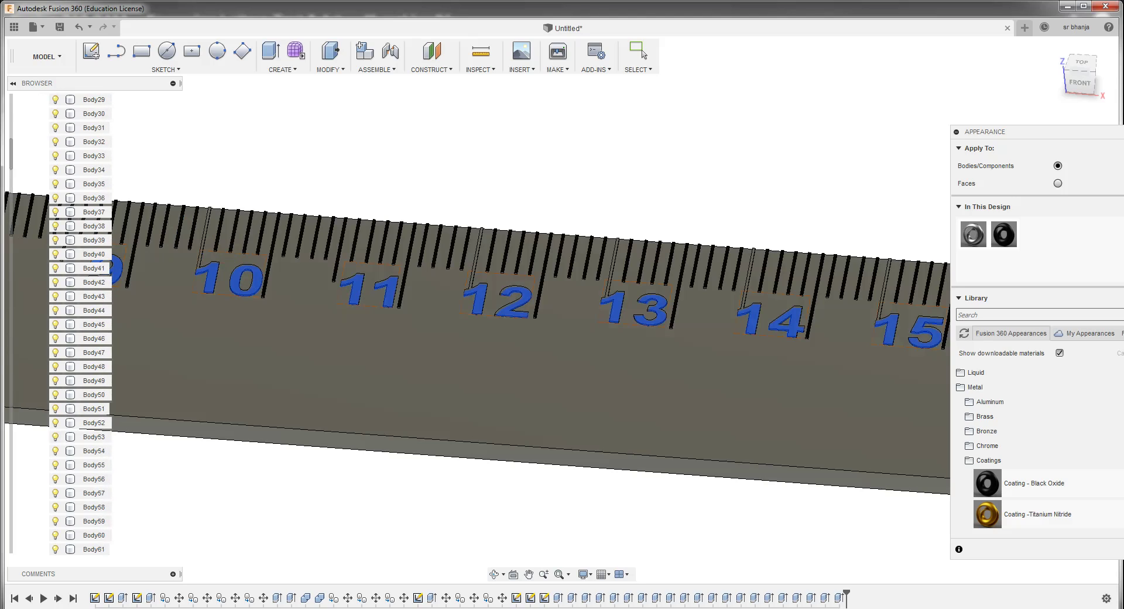
{"action": "scroll", "coordinate": [88, 325], "scroll_direction": "up", "scroll_amount": 5}
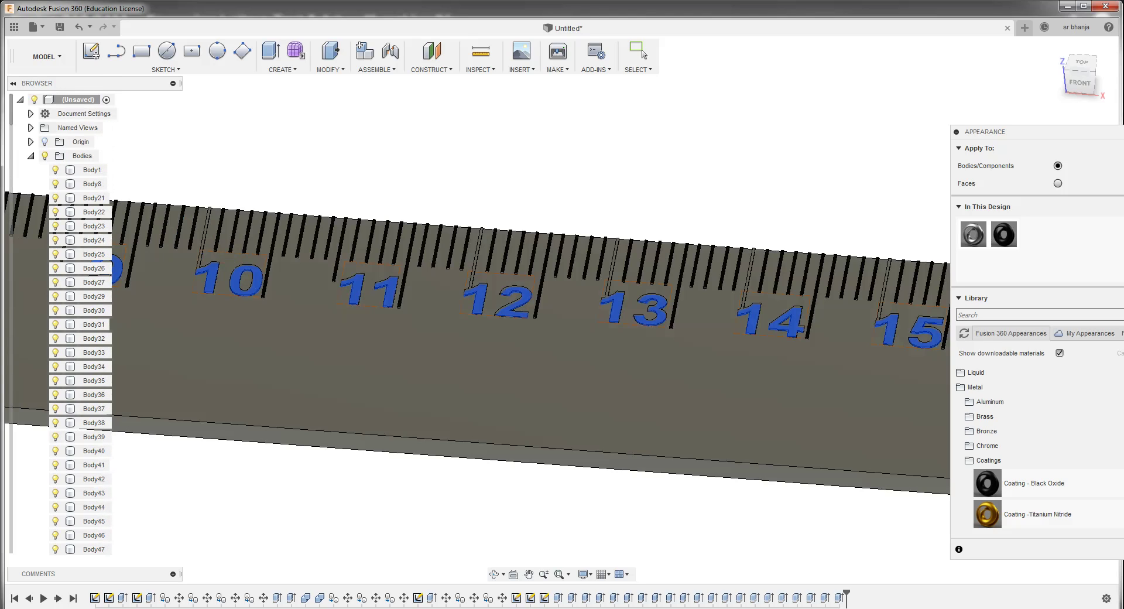
{"action": "left_click", "coordinate": [30, 156]}
{"action": "left_click", "coordinate": [31, 170]}
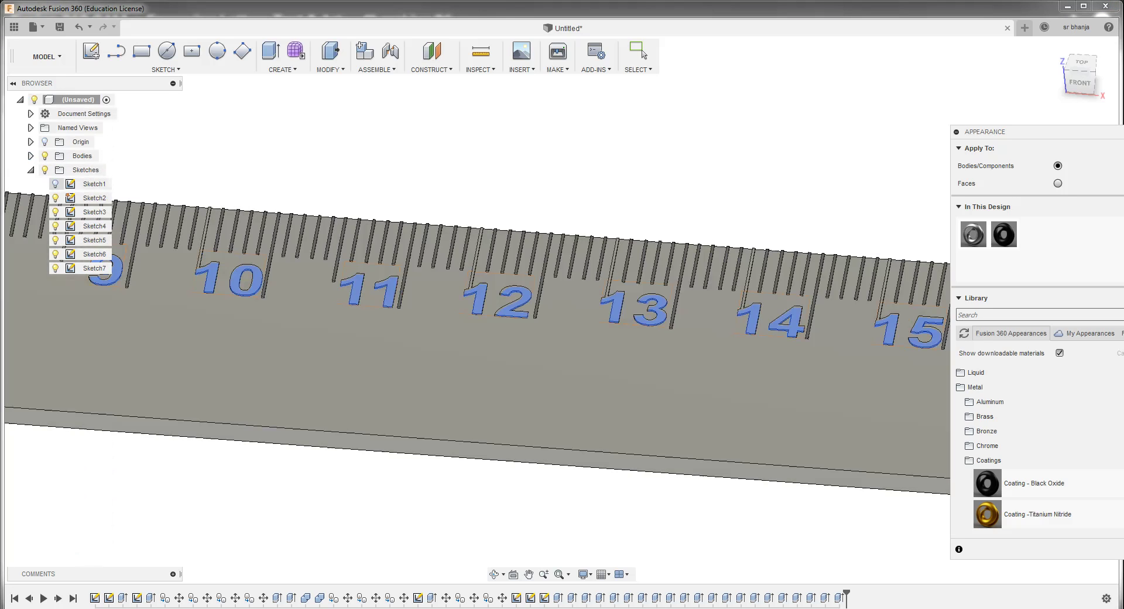
{"action": "left_click", "coordinate": [45, 170]}
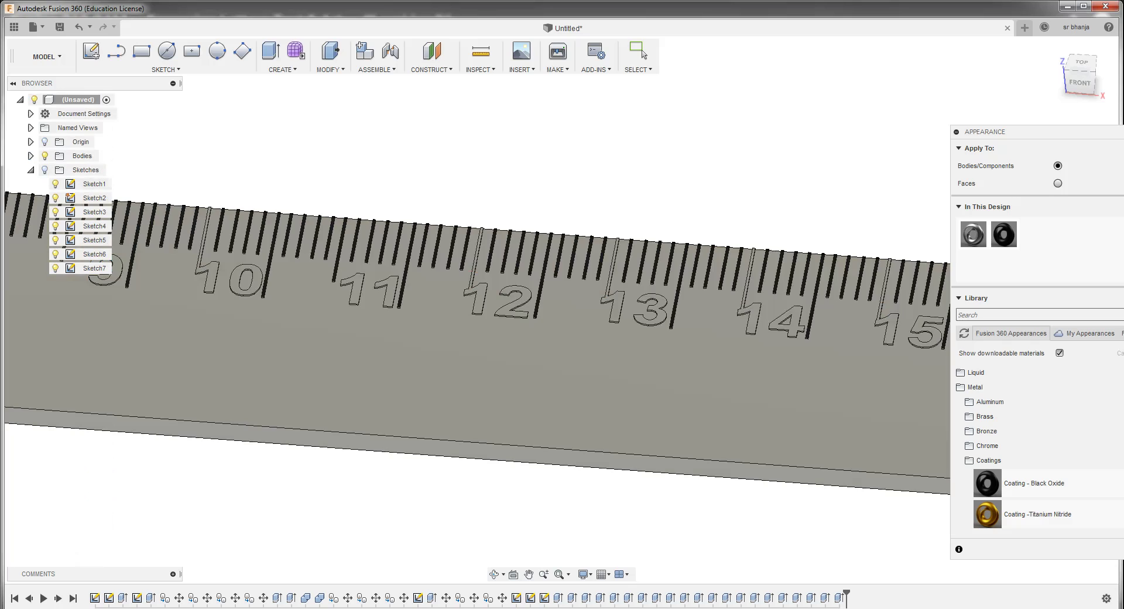
Drag Coating - Black Oxide onto the 5 of 15 and dismiss the remove-appearances warning
{"action": "scroll", "coordinate": [409, 252], "scroll_direction": "down", "scroll_amount": 2}
{"action": "scroll", "coordinate": [409, 251], "scroll_direction": "down", "scroll_amount": 2}
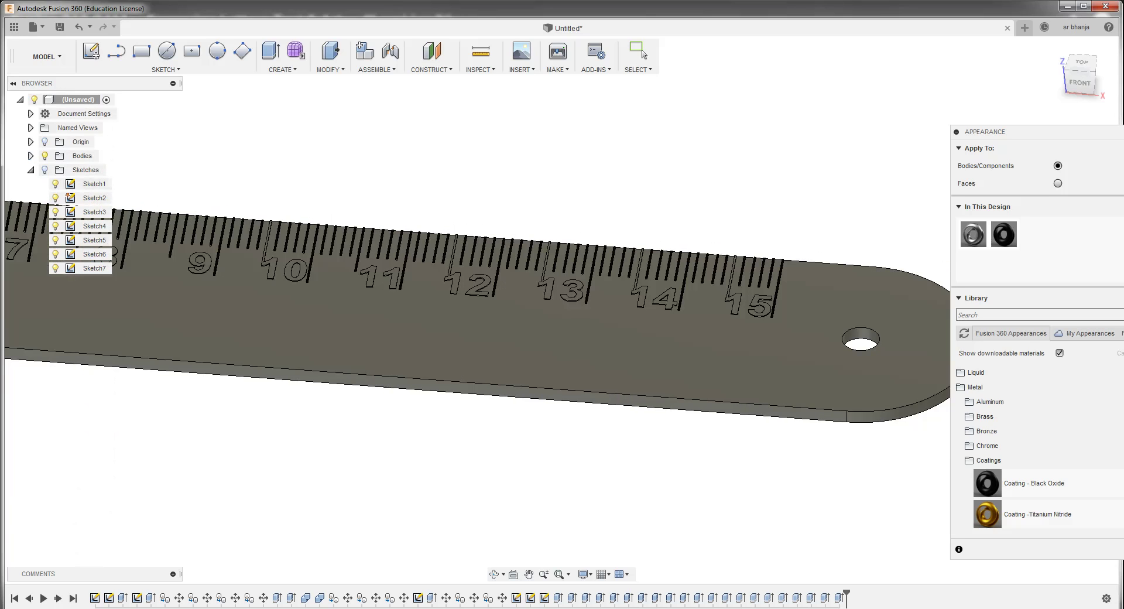
{"action": "scroll", "coordinate": [740, 281], "scroll_direction": "up", "scroll_amount": 3}
{"action": "scroll", "coordinate": [740, 281], "scroll_direction": "up", "scroll_amount": 2}
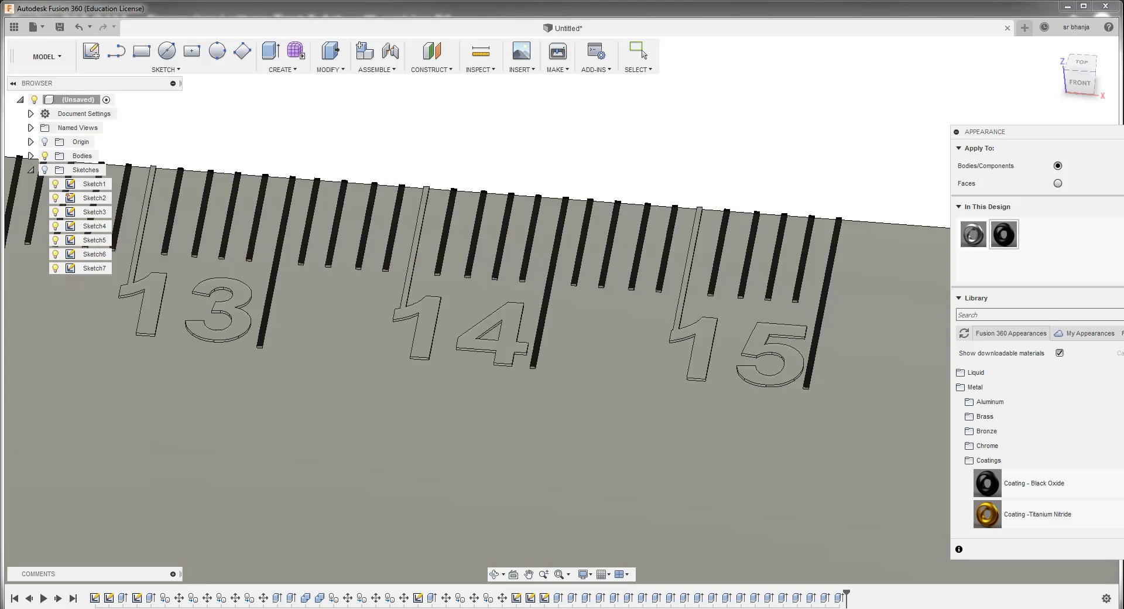
{"action": "scroll", "coordinate": [787, 351], "scroll_direction": "up", "scroll_amount": 2}
{"action": "scroll", "coordinate": [788, 351], "scroll_direction": "up", "scroll_amount": 2}
{"action": "scroll", "coordinate": [763, 339], "scroll_direction": "up", "scroll_amount": 2}
{"action": "scroll", "coordinate": [763, 339], "scroll_direction": "up", "scroll_amount": 1}
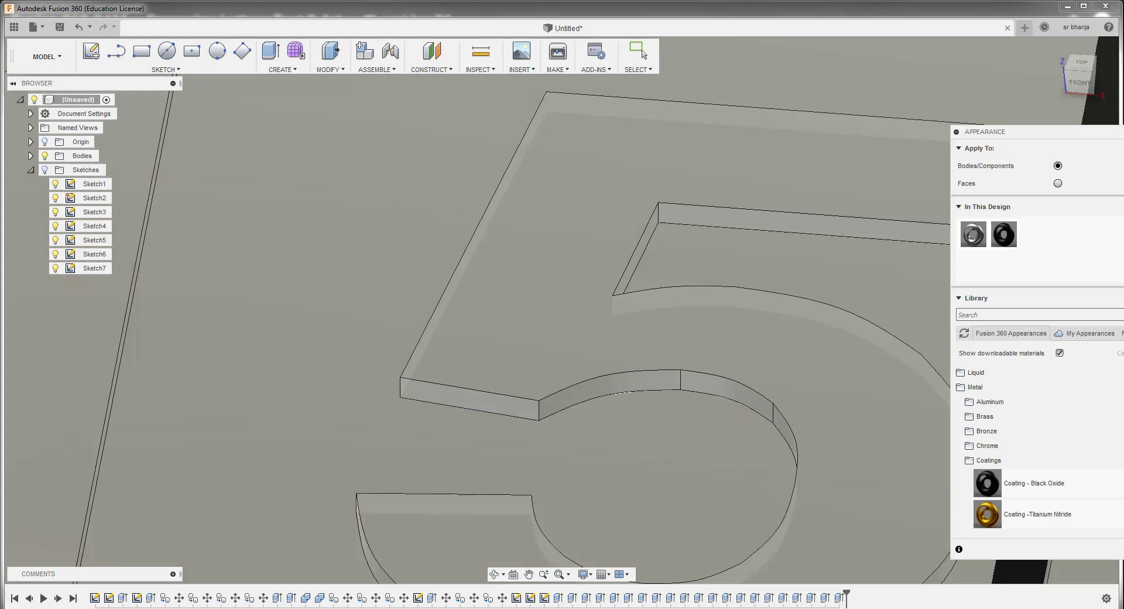
{"action": "left_click_drag", "start_coordinate": [987, 483], "coordinate": [82, 155]}
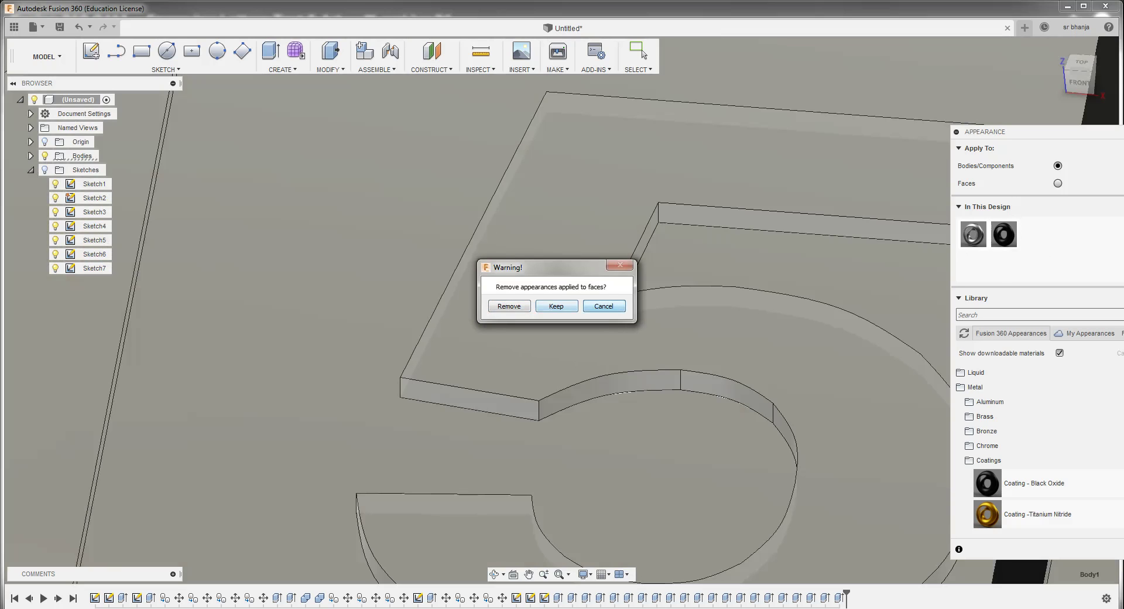
{"action": "left_click", "coordinate": [509, 305]}
Reapply Coating - Black Oxide to the 5 of 15 and confirm the appearance change
{"action": "scroll", "coordinate": [650, 292], "scroll_direction": "down", "scroll_amount": 2}
{"action": "scroll", "coordinate": [650, 292], "scroll_direction": "down", "scroll_amount": 2}
{"action": "scroll", "coordinate": [702, 234], "scroll_direction": "down", "scroll_amount": 1}
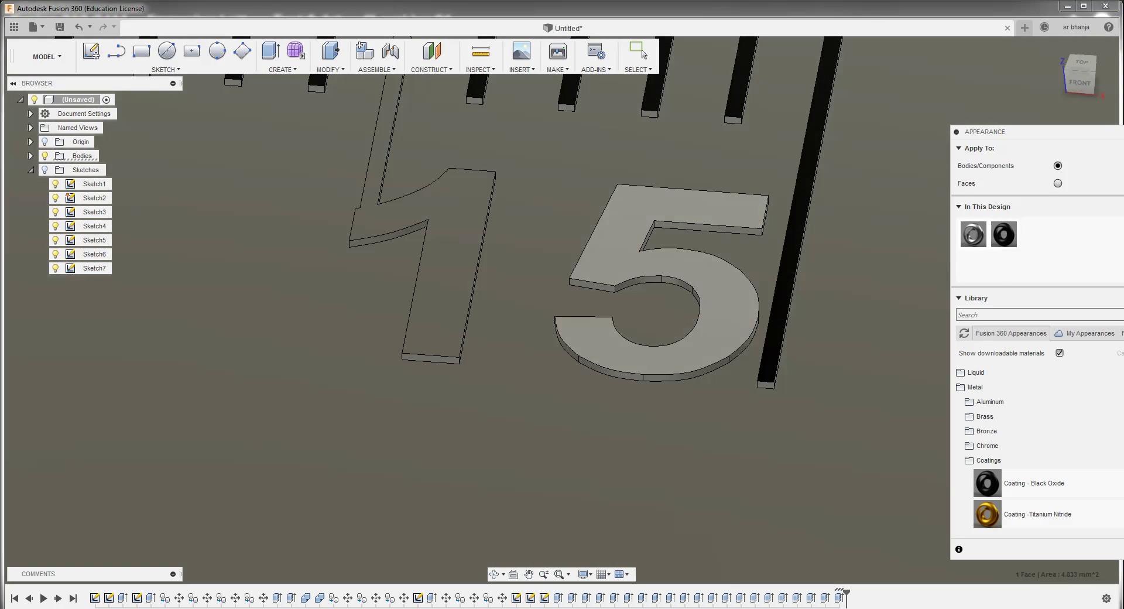
{"action": "left_click_drag", "start_coordinate": [1004, 234], "coordinate": [662, 210]}
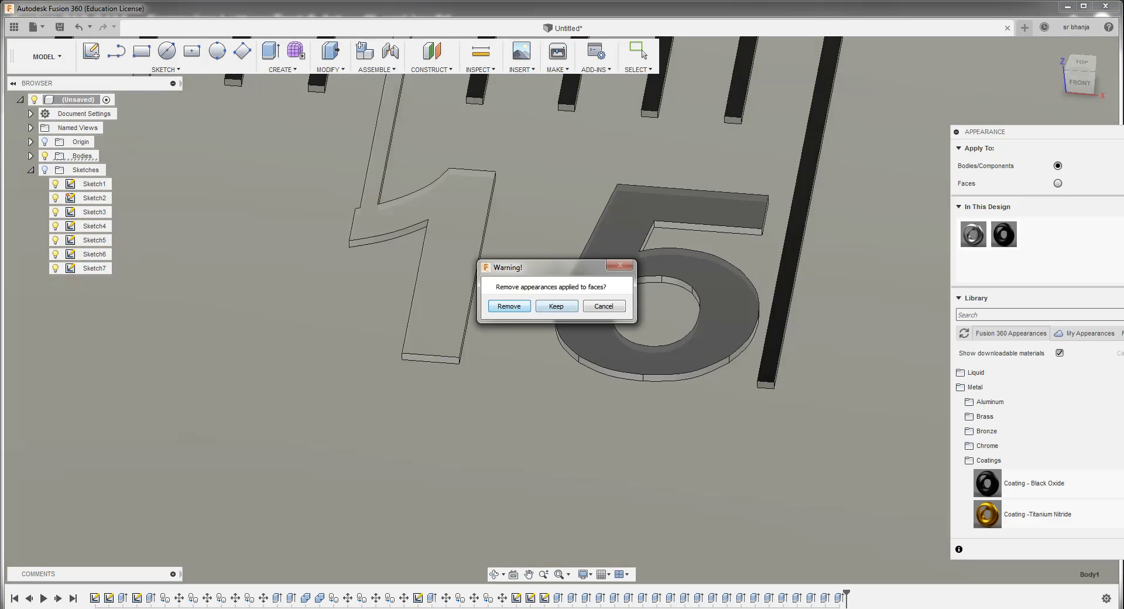
{"action": "left_click", "coordinate": [556, 306]}
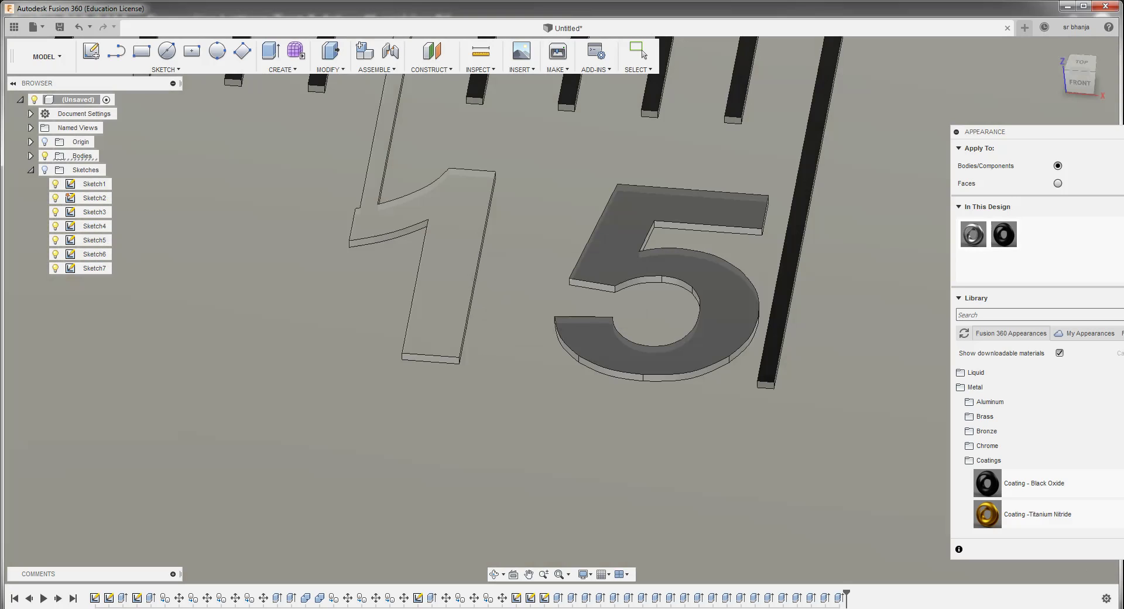
{"action": "scroll", "coordinate": [679, 262], "scroll_direction": "down", "scroll_amount": 2}
{"action": "scroll", "coordinate": [678, 262], "scroll_direction": "down", "scroll_amount": 3}
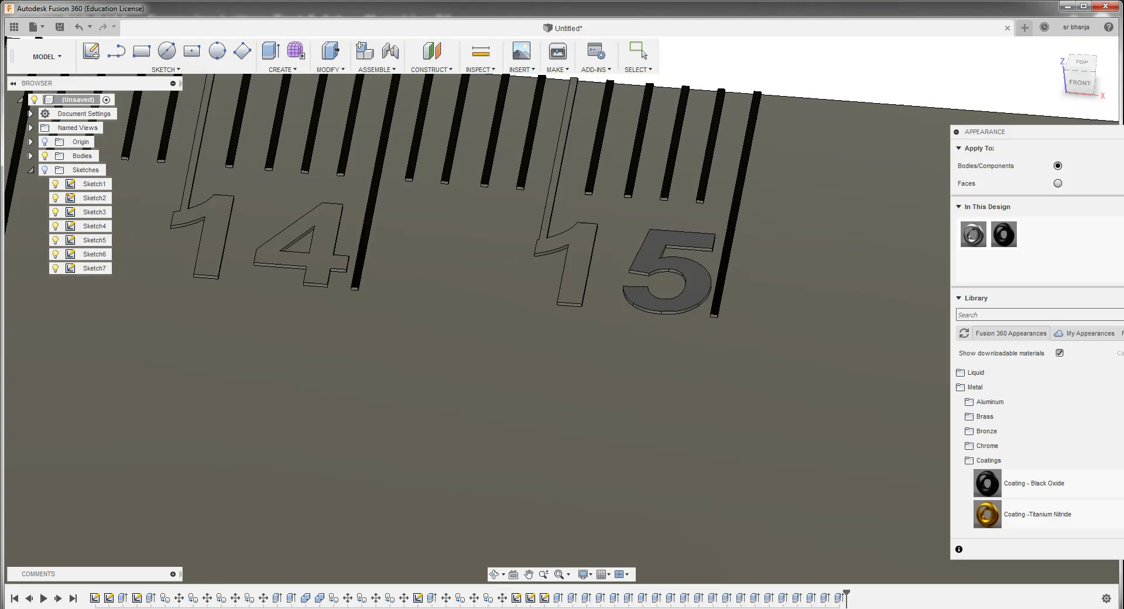
{"action": "scroll", "coordinate": [678, 261], "scroll_direction": "down", "scroll_amount": 2}
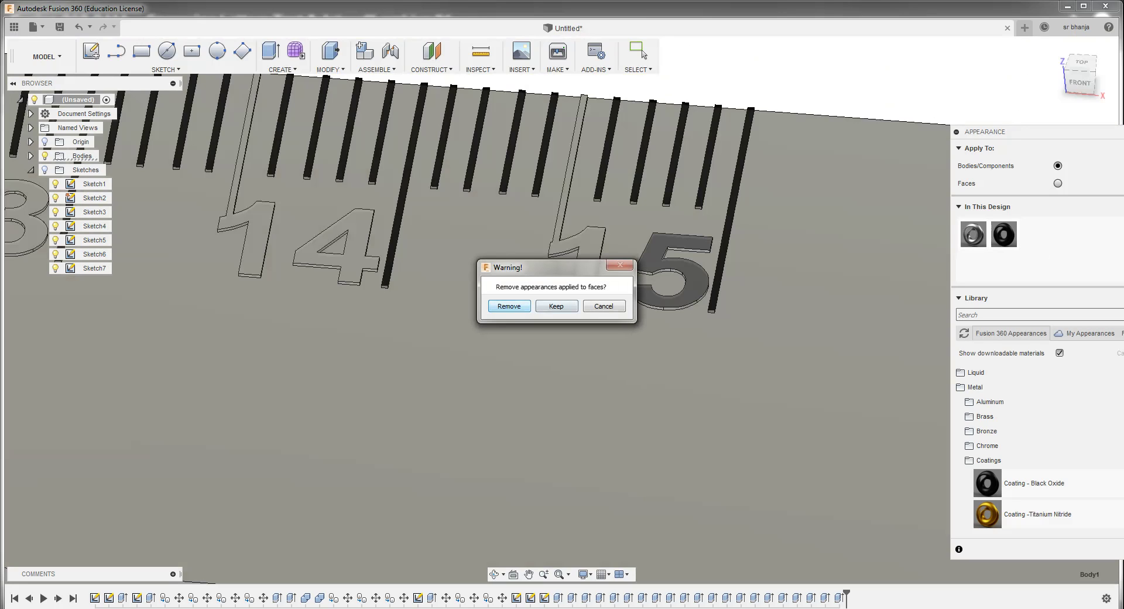
{"action": "key", "text": "Return"}
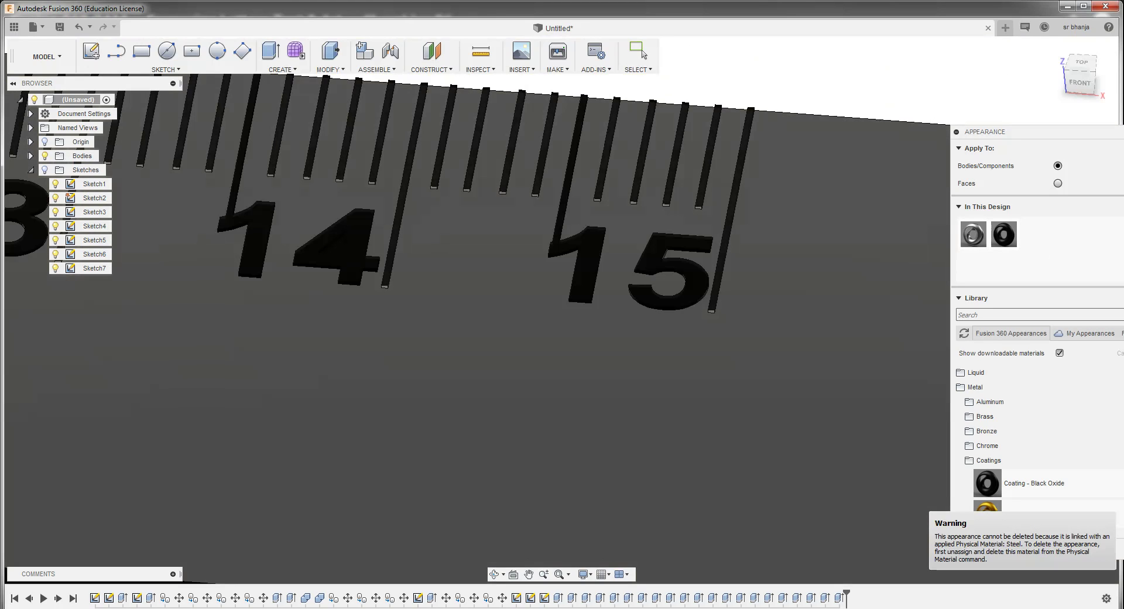
Close the Appearance panel, leaving the ruler body grey
{"action": "scroll", "coordinate": [562, 293], "scroll_direction": "down", "scroll_amount": 3}
{"action": "scroll", "coordinate": [562, 293], "scroll_direction": "down", "scroll_amount": 2}
{"action": "scroll", "coordinate": [562, 293], "scroll_direction": "down", "scroll_amount": 2}
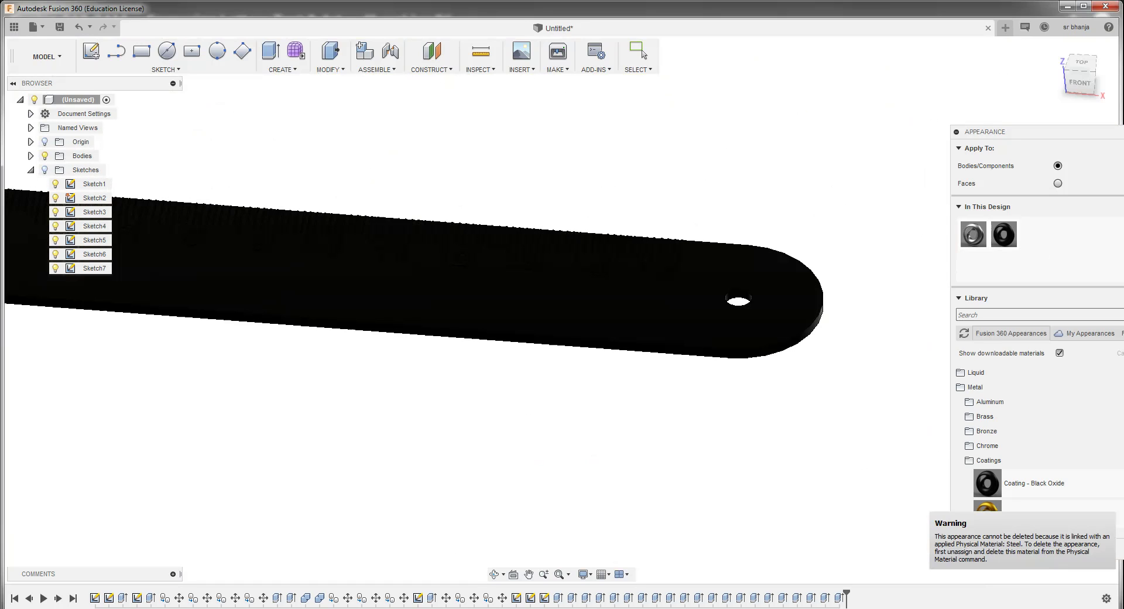
{"action": "key", "text": "Escape"}
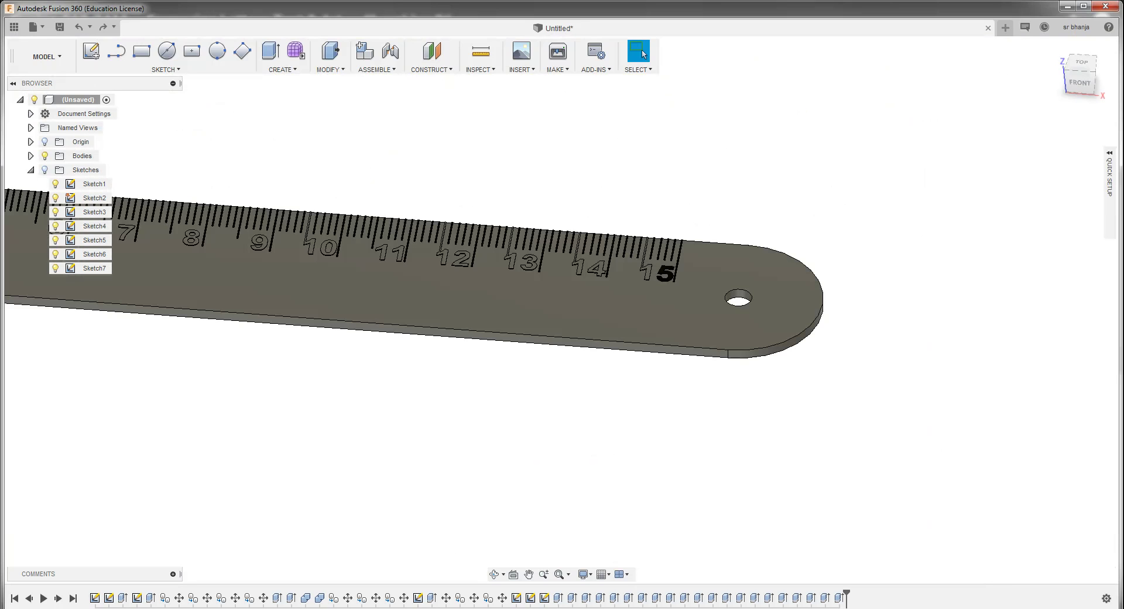
Zoom in on the 14 and 15 markings, then reopen the Appearance panel with the A shortcut
{"action": "scroll", "coordinate": [704, 272], "scroll_direction": "up", "scroll_amount": 2}
{"action": "scroll", "coordinate": [704, 271], "scroll_direction": "up", "scroll_amount": 3}
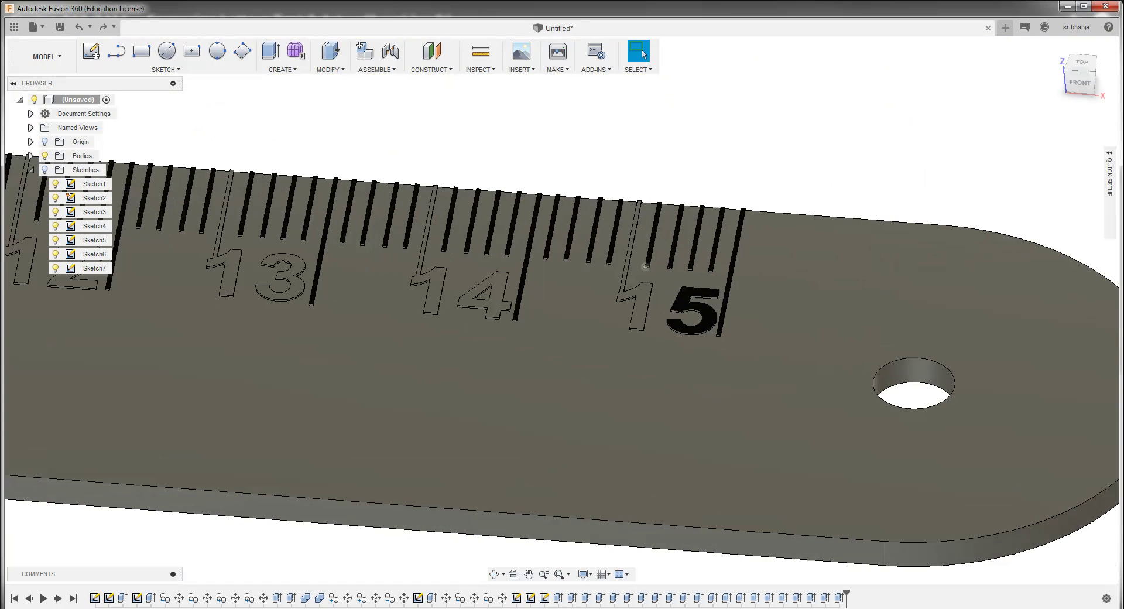
{"action": "scroll", "coordinate": [704, 271], "scroll_direction": "up", "scroll_amount": 3}
{"action": "scroll", "coordinate": [704, 271], "scroll_direction": "up", "scroll_amount": 2}
{"action": "scroll", "coordinate": [704, 271], "scroll_direction": "up", "scroll_amount": 2}
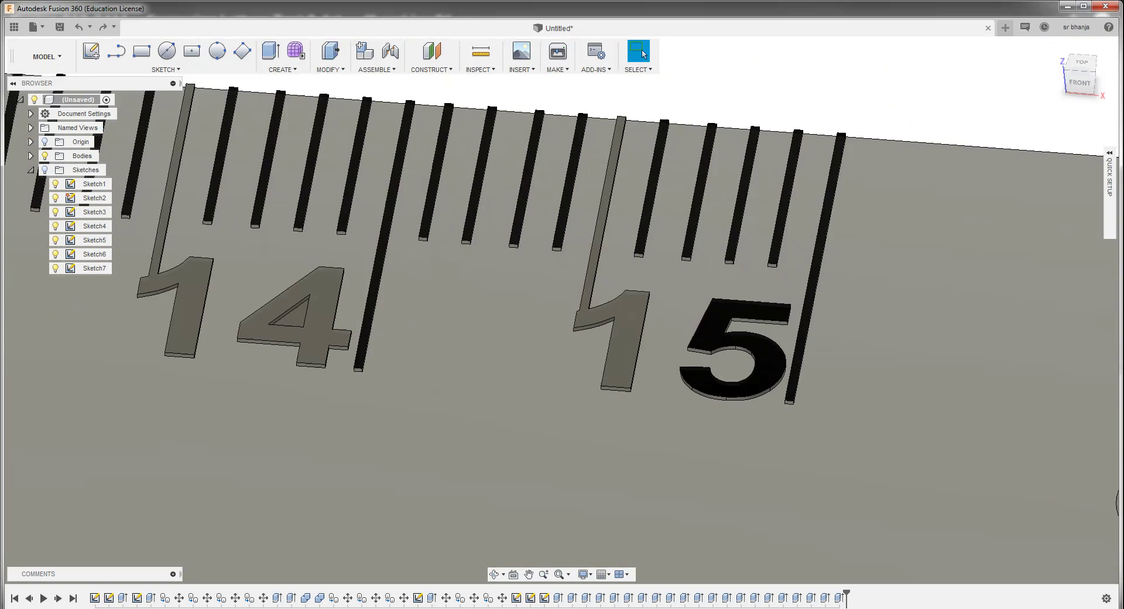
{"action": "scroll", "coordinate": [704, 271], "scroll_direction": "up", "scroll_amount": 2}
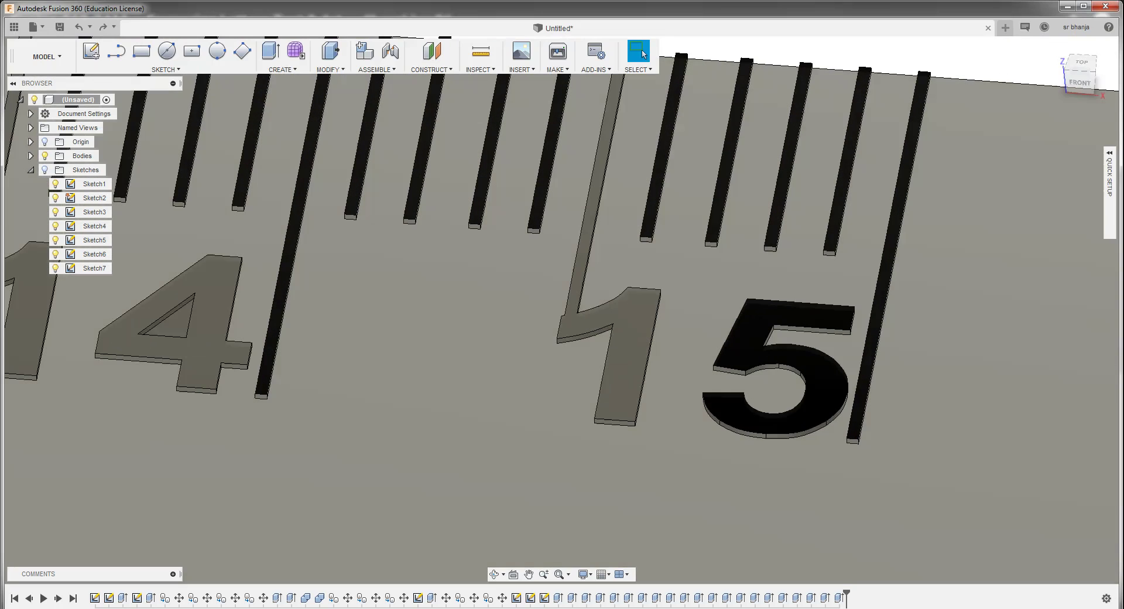
{"action": "scroll", "coordinate": [627, 304], "scroll_direction": "down", "scroll_amount": 2}
{"action": "scroll", "coordinate": [627, 303], "scroll_direction": "down", "scroll_amount": 1}
{"action": "scroll", "coordinate": [682, 247], "scroll_direction": "down", "scroll_amount": 1}
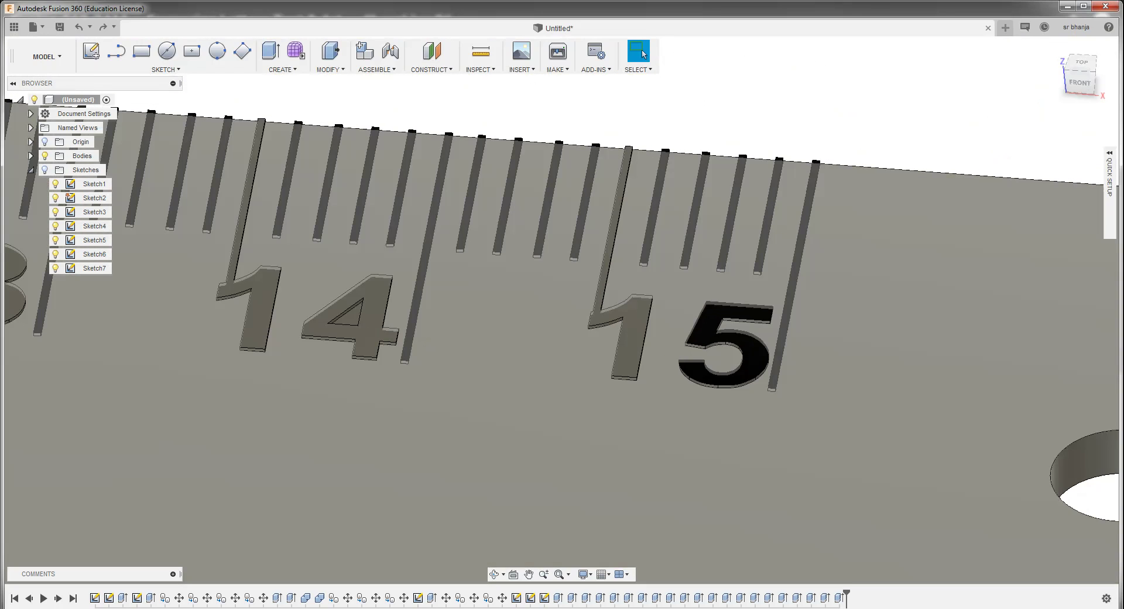
{"action": "scroll", "coordinate": [682, 247], "scroll_direction": "down", "scroll_amount": 2}
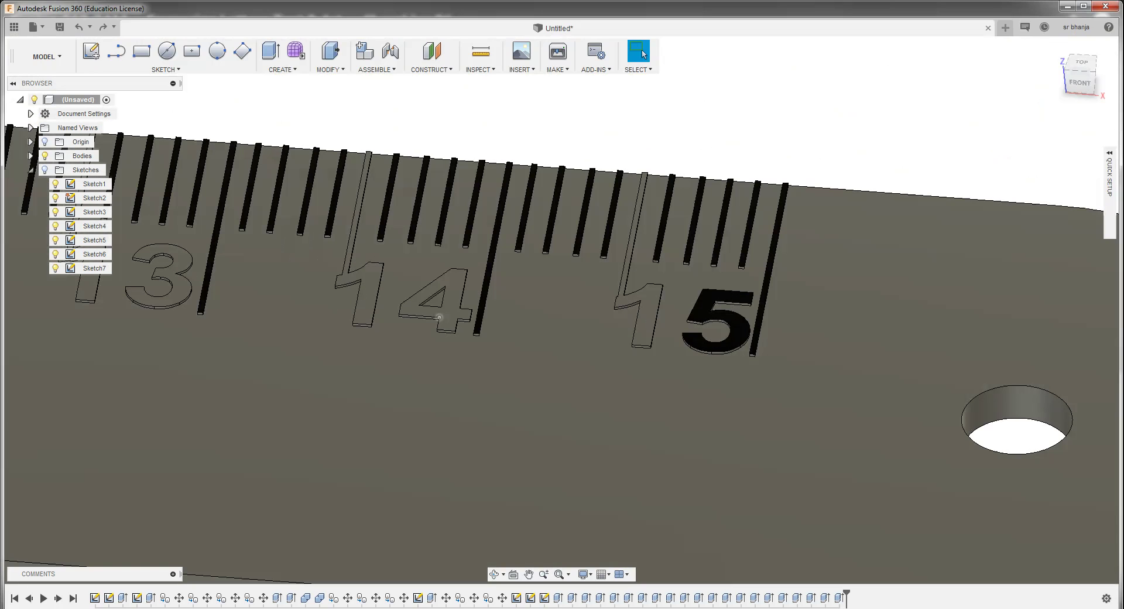
{"action": "scroll", "coordinate": [419, 281], "scroll_direction": "up", "scroll_amount": 2}
{"action": "scroll", "coordinate": [427, 291], "scroll_direction": "up", "scroll_amount": 2}
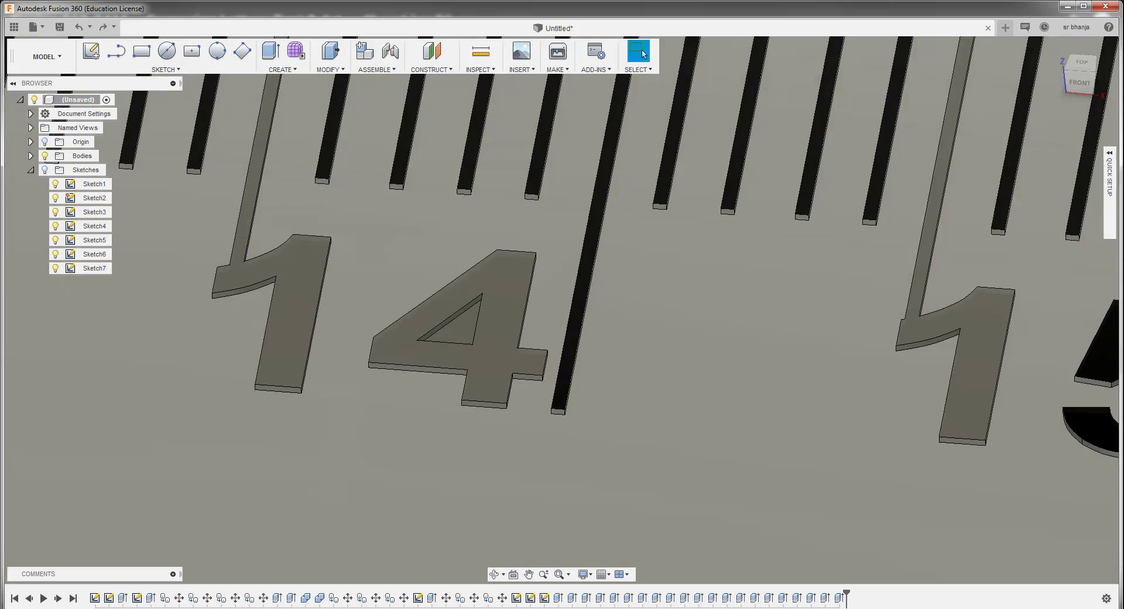
{"action": "key", "text": "a"}
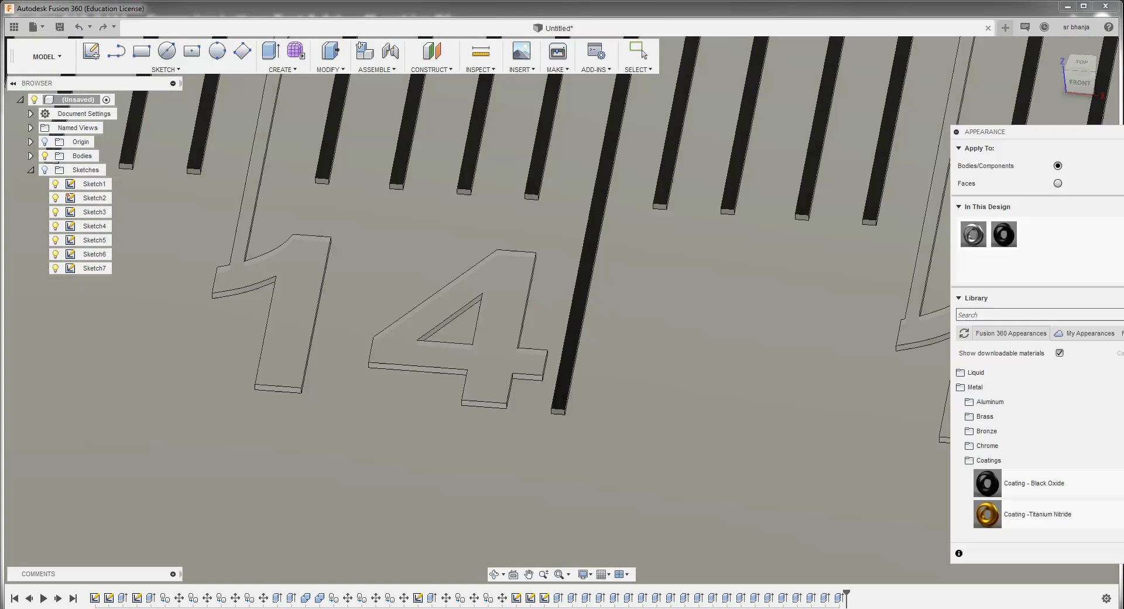
Coat the 4 of 14 with Black Oxide, accept Remove, and zoom toward 12 and 13
{"action": "left_click_drag", "start_coordinate": [987, 483], "coordinate": [82, 156]}
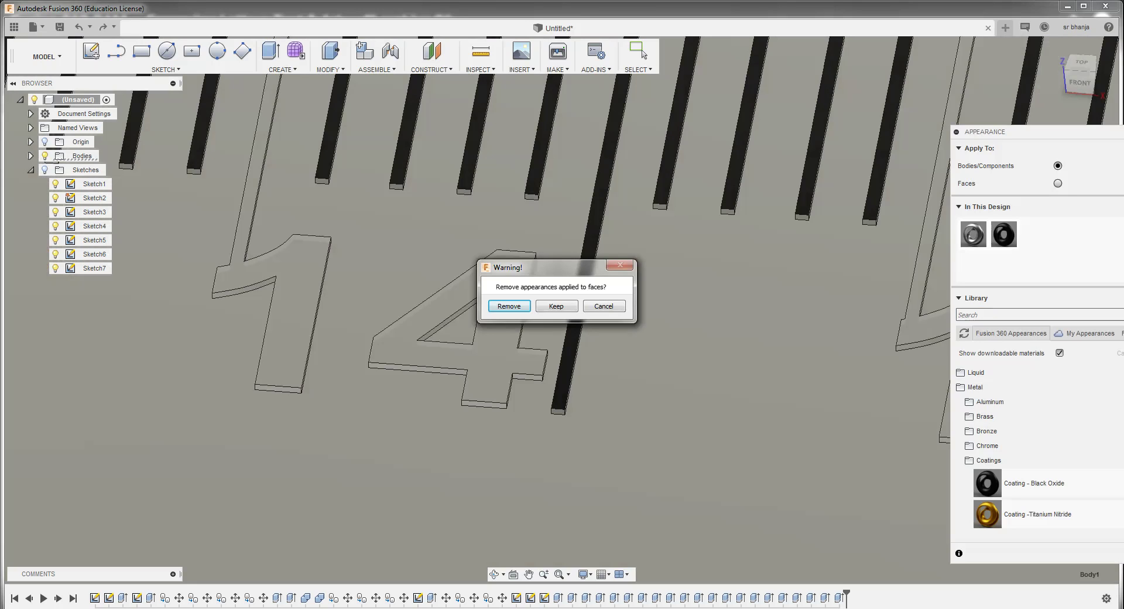
{"action": "key", "text": "Return"}
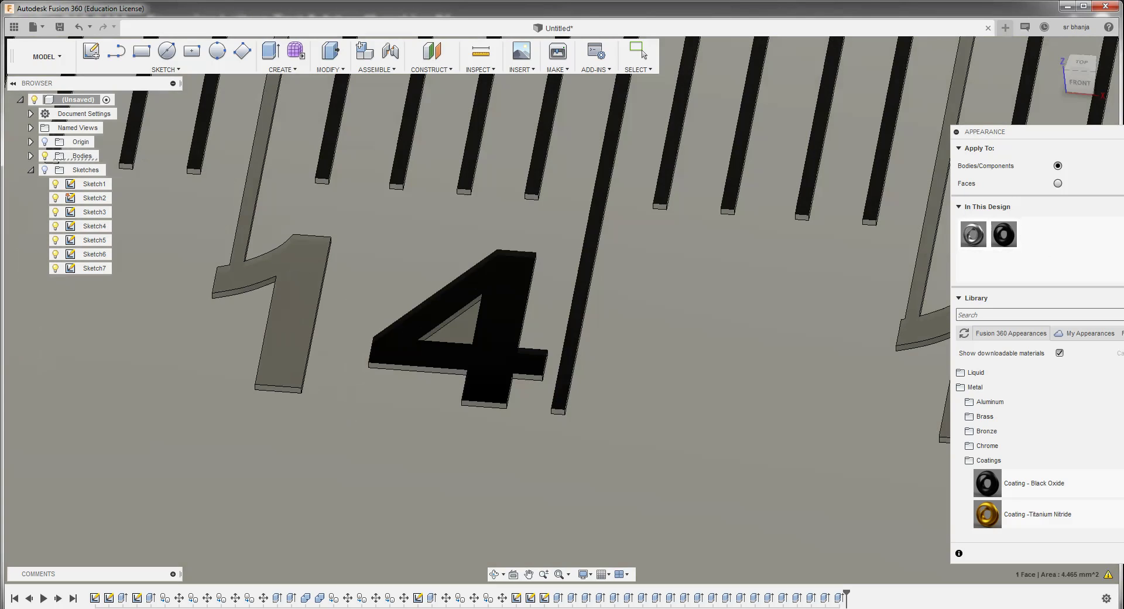
{"action": "scroll", "coordinate": [390, 292], "scroll_direction": "down", "scroll_amount": 3}
{"action": "scroll", "coordinate": [390, 293], "scroll_direction": "down", "scroll_amount": 2}
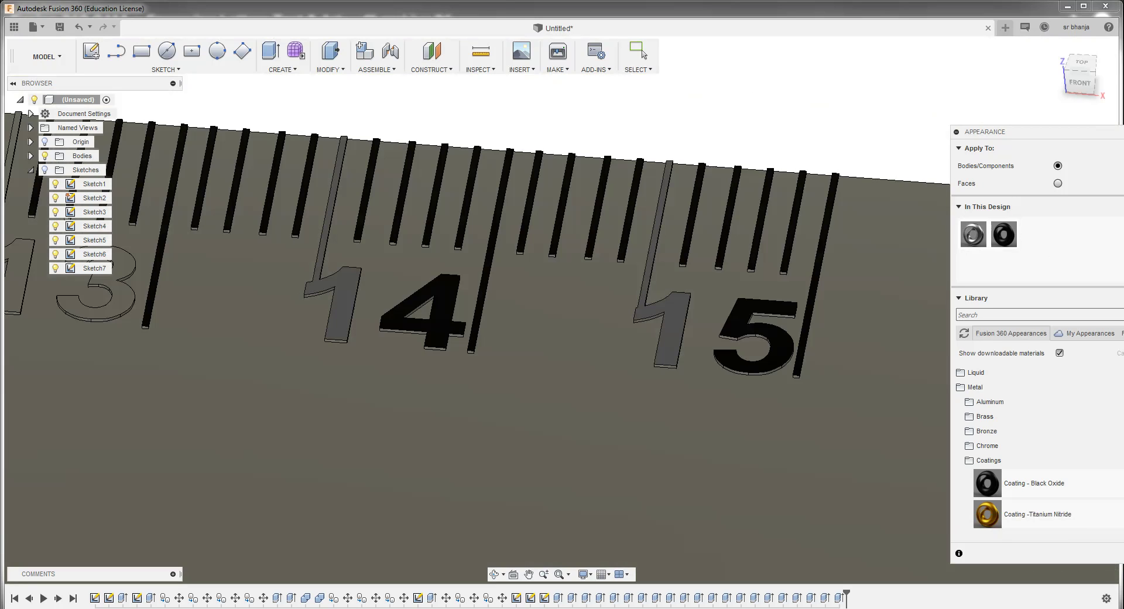
{"action": "scroll", "coordinate": [925, 281], "scroll_direction": "down", "scroll_amount": 2}
{"action": "scroll", "coordinate": [924, 281], "scroll_direction": "down", "scroll_amount": 1}
{"action": "scroll", "coordinate": [697, 304], "scroll_direction": "down", "scroll_amount": 2}
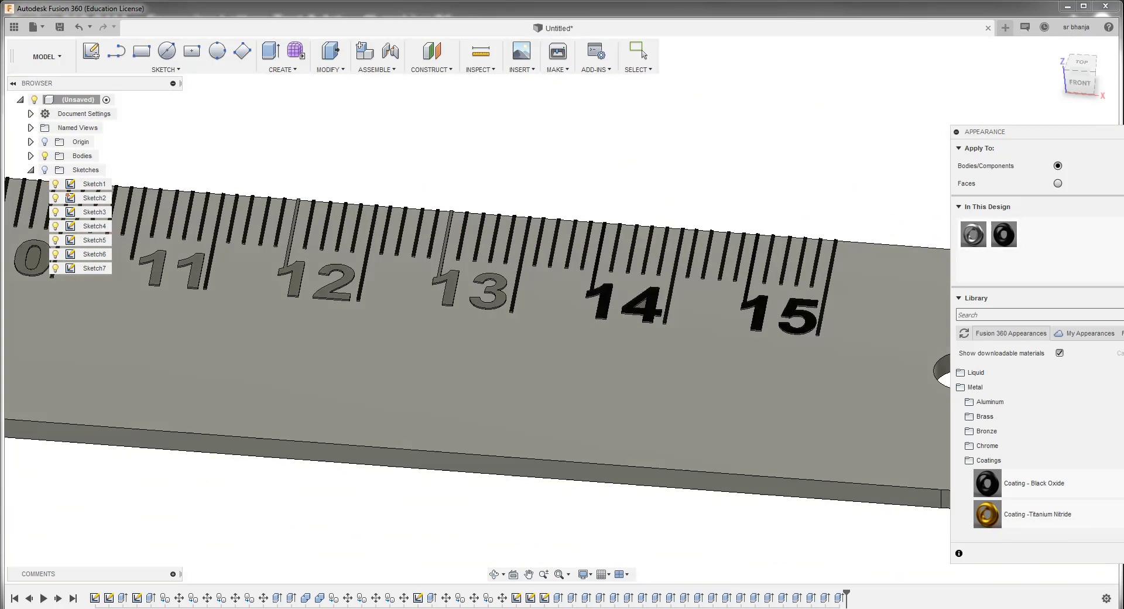
{"action": "scroll", "coordinate": [398, 264], "scroll_direction": "up", "scroll_amount": 3}
{"action": "scroll", "coordinate": [410, 257], "scroll_direction": "up", "scroll_amount": 1}
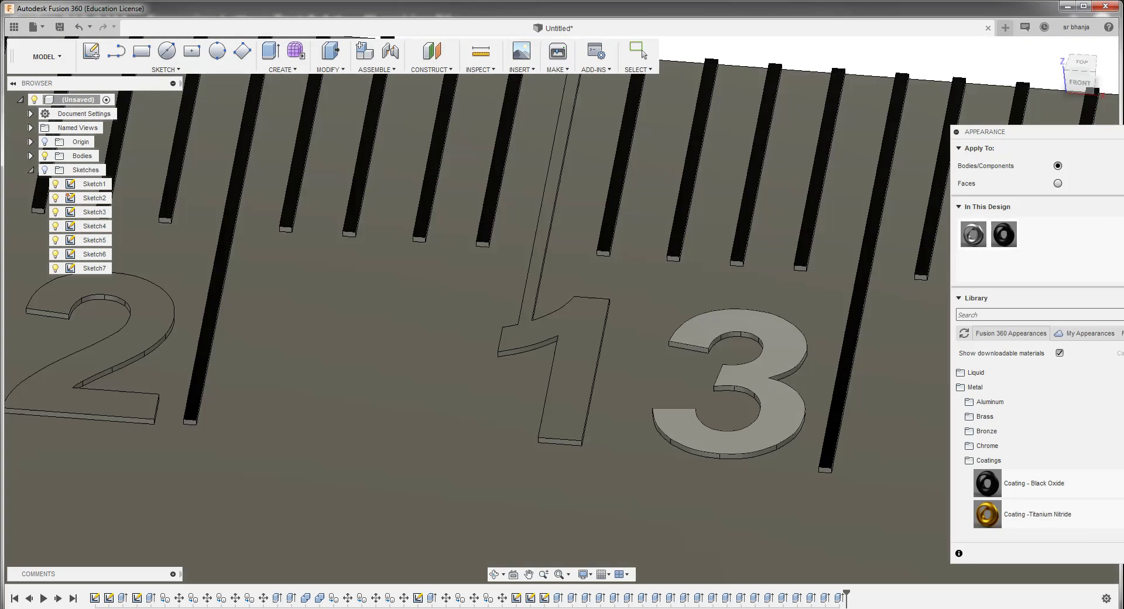
Select the 3 of 13 and switch to the TOP view of the ruler
{"action": "left_click", "coordinate": [82, 156]}
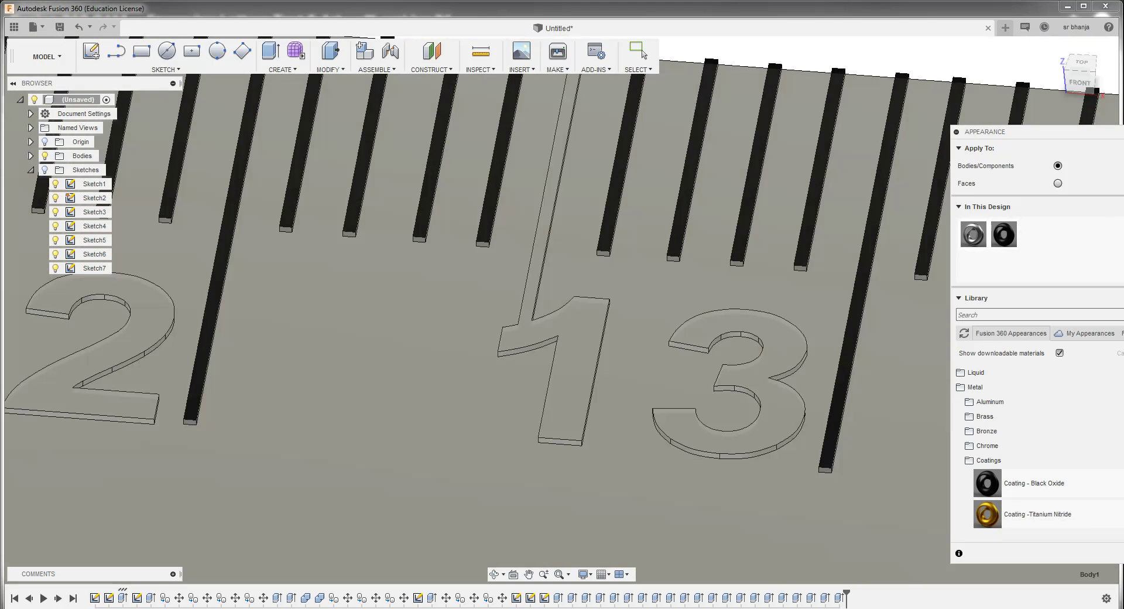
{"action": "scroll", "coordinate": [732, 340], "scroll_direction": "down", "scroll_amount": 1}
{"action": "scroll", "coordinate": [732, 339], "scroll_direction": "down", "scroll_amount": 2}
{"action": "scroll", "coordinate": [732, 340], "scroll_direction": "down", "scroll_amount": 2}
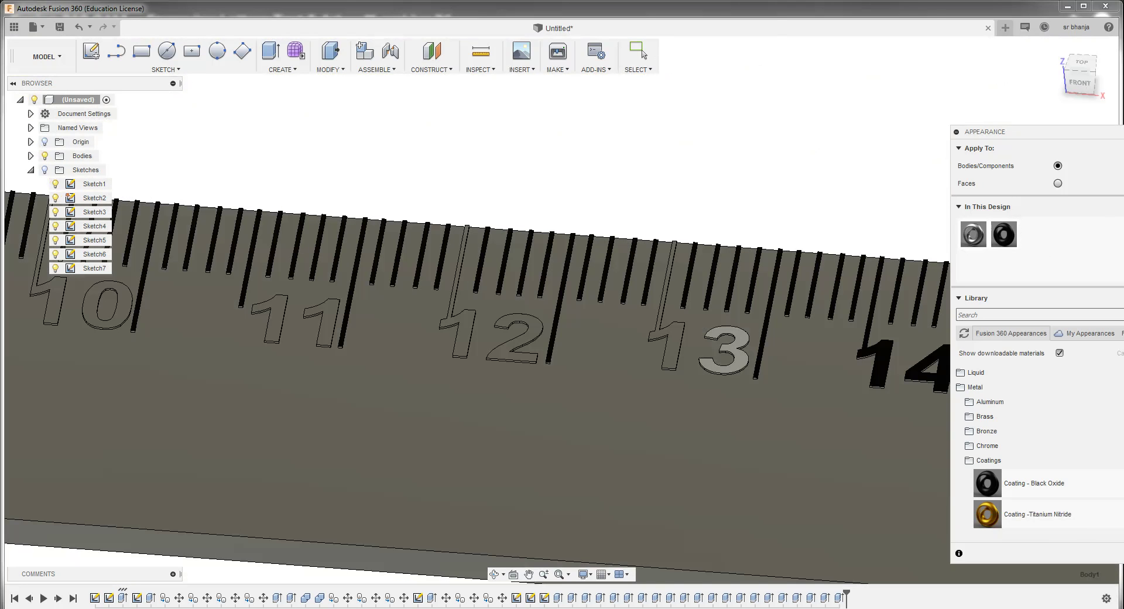
{"action": "scroll", "coordinate": [746, 357], "scroll_direction": "up", "scroll_amount": 3}
{"action": "scroll", "coordinate": [746, 356], "scroll_direction": "up", "scroll_amount": 3}
{"action": "scroll", "coordinate": [746, 357], "scroll_direction": "up", "scroll_amount": 3}
{"action": "scroll", "coordinate": [747, 356], "scroll_direction": "up", "scroll_amount": 1}
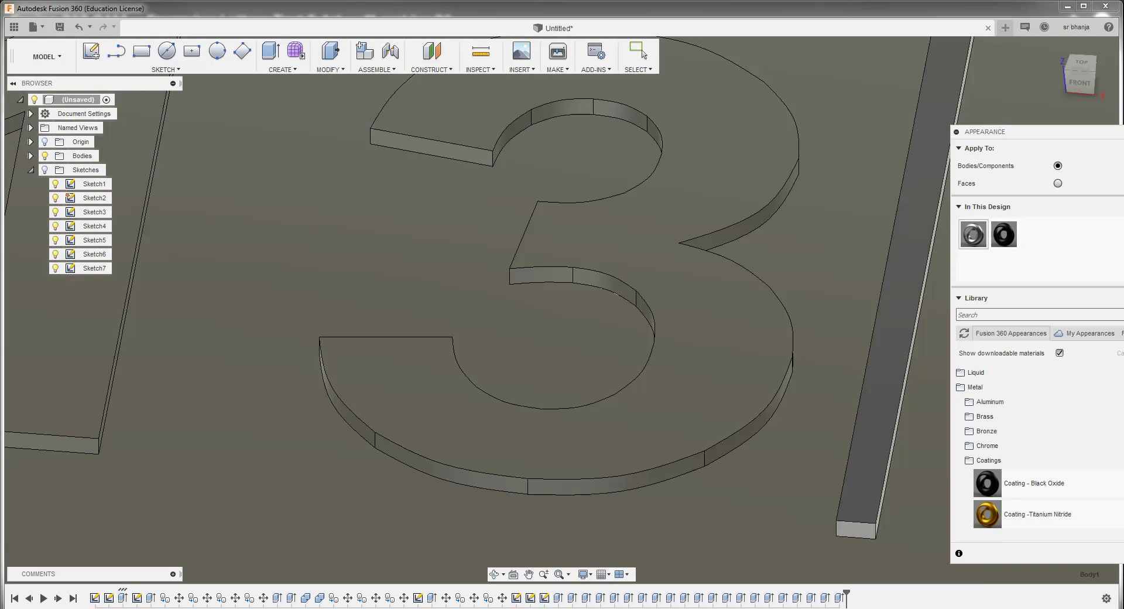
{"action": "left_click", "coordinate": [1081, 62]}
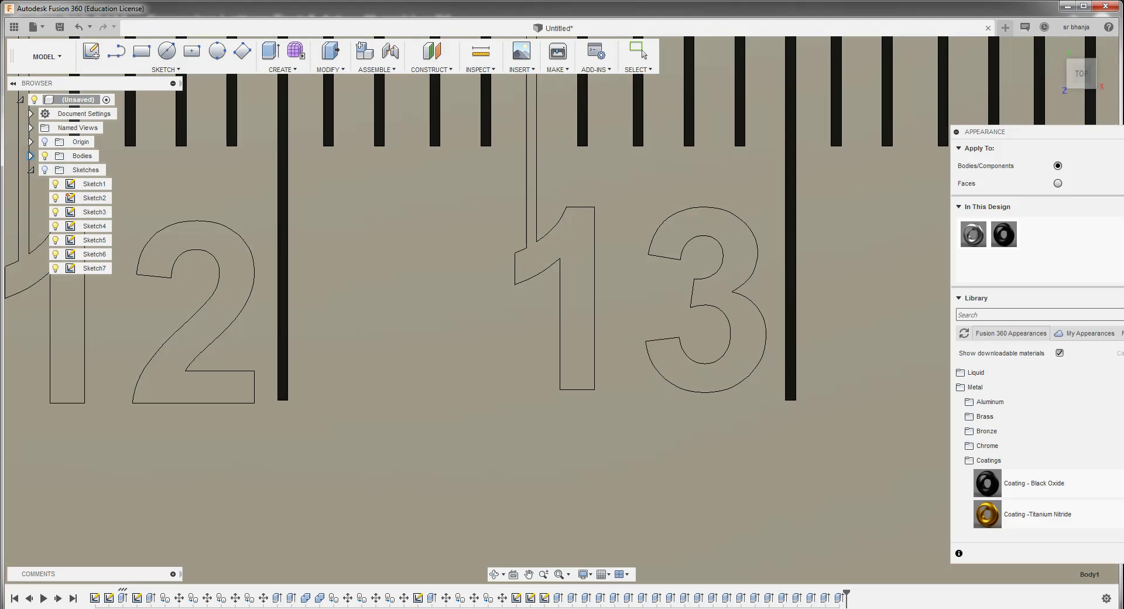
Expand the Bodies folder to list Body1 through Body51, then zoom out to the whole ruler
{"action": "left_click", "coordinate": [30, 156]}
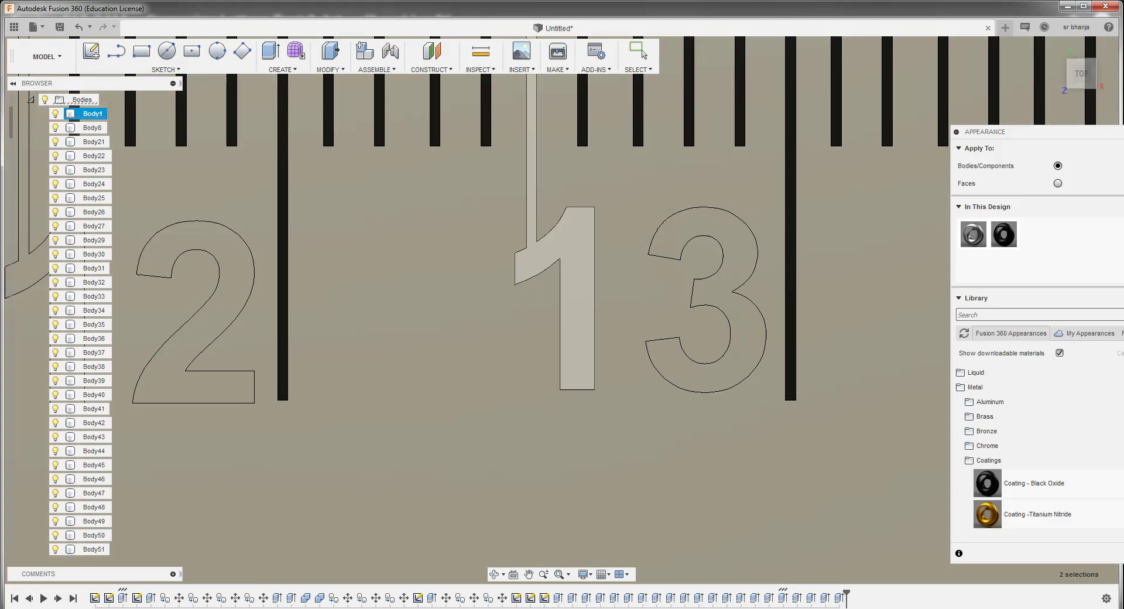
{"action": "scroll", "coordinate": [641, 304], "scroll_direction": "down", "scroll_amount": 5}
{"action": "scroll", "coordinate": [730, 325], "scroll_direction": "down", "scroll_amount": 3}
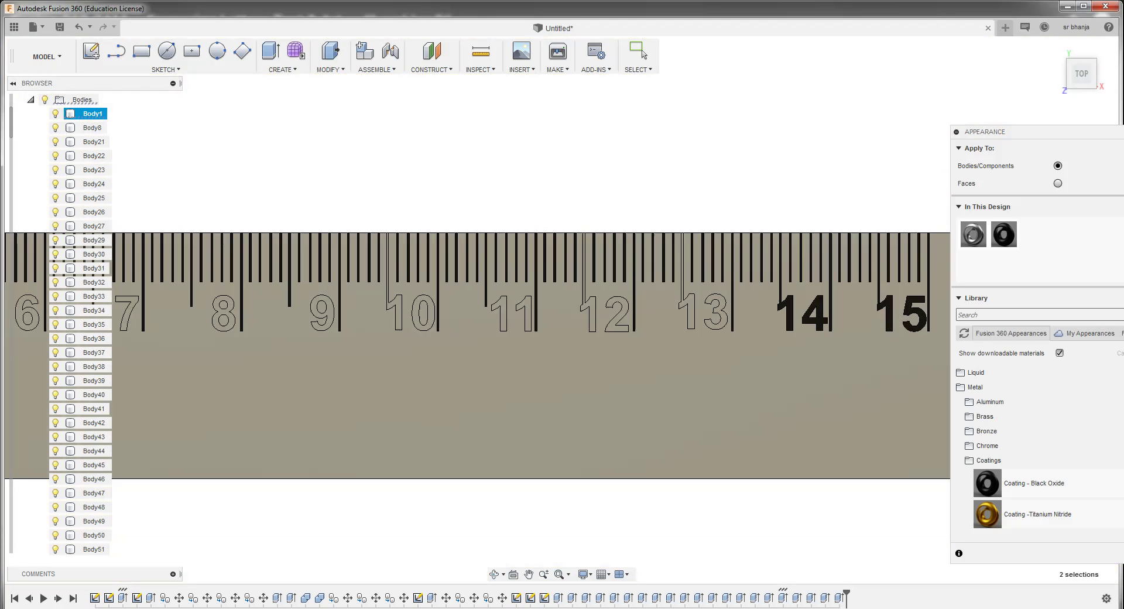
{"action": "scroll", "coordinate": [287, 275], "scroll_direction": "up", "scroll_amount": 3}
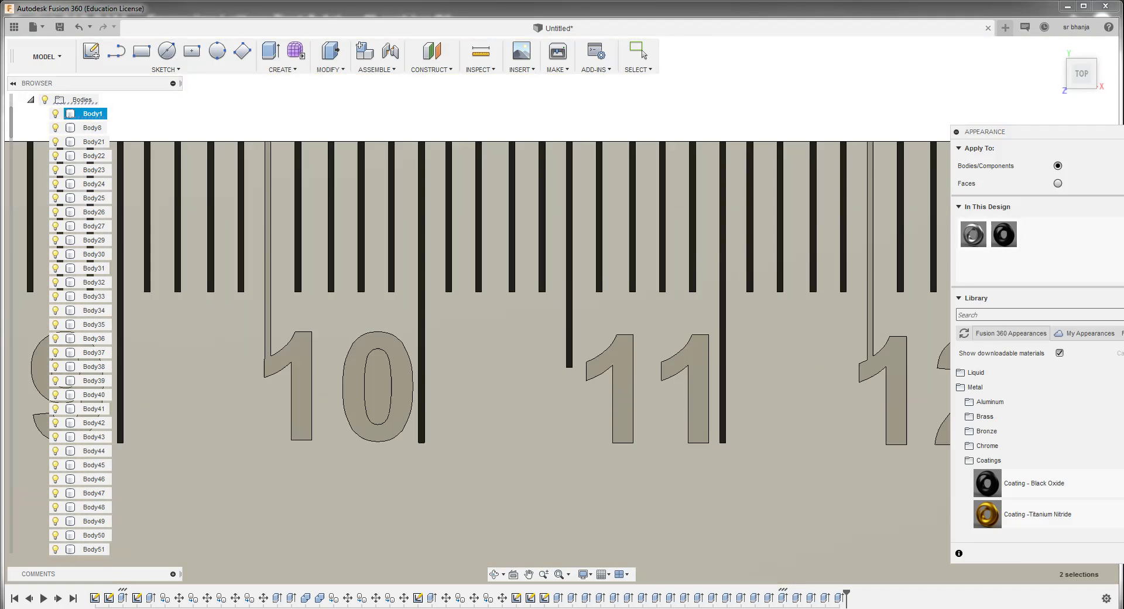
{"action": "scroll", "coordinate": [625, 299], "scroll_direction": "down", "scroll_amount": 2}
{"action": "scroll", "coordinate": [625, 299], "scroll_direction": "down", "scroll_amount": 3}
{"action": "scroll", "coordinate": [625, 299], "scroll_direction": "down", "scroll_amount": 3}
{"action": "scroll", "coordinate": [644, 304], "scroll_direction": "down", "scroll_amount": 3}
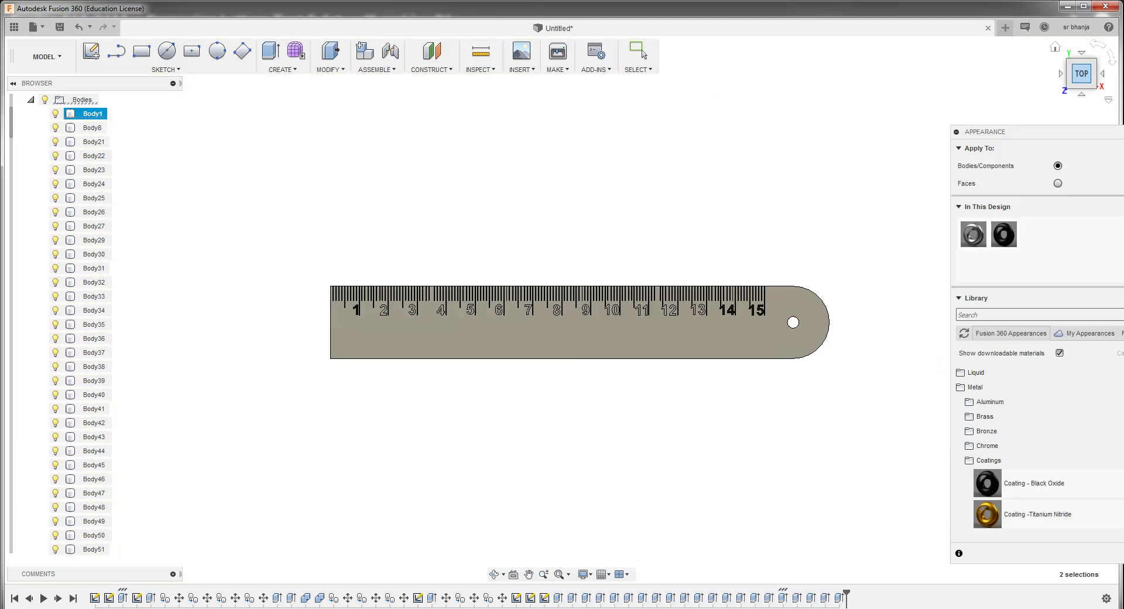
Orbit into a tilted 3D view and hide, then re-show, the main ruler body
{"action": "middle_click_drag", "start_coordinate": [560, 308], "coordinate": [577, 275], "text": "shift"}
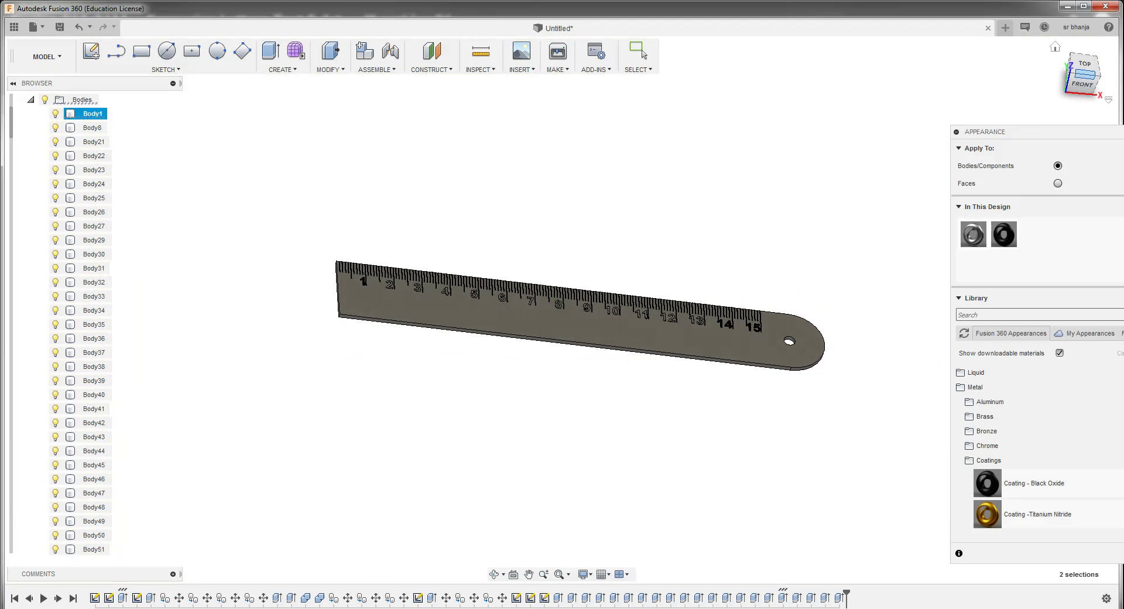
{"action": "scroll", "coordinate": [720, 296], "scroll_direction": "up", "scroll_amount": 1}
{"action": "scroll", "coordinate": [720, 296], "scroll_direction": "up", "scroll_amount": 3}
{"action": "scroll", "coordinate": [726, 301], "scroll_direction": "down", "scroll_amount": 1}
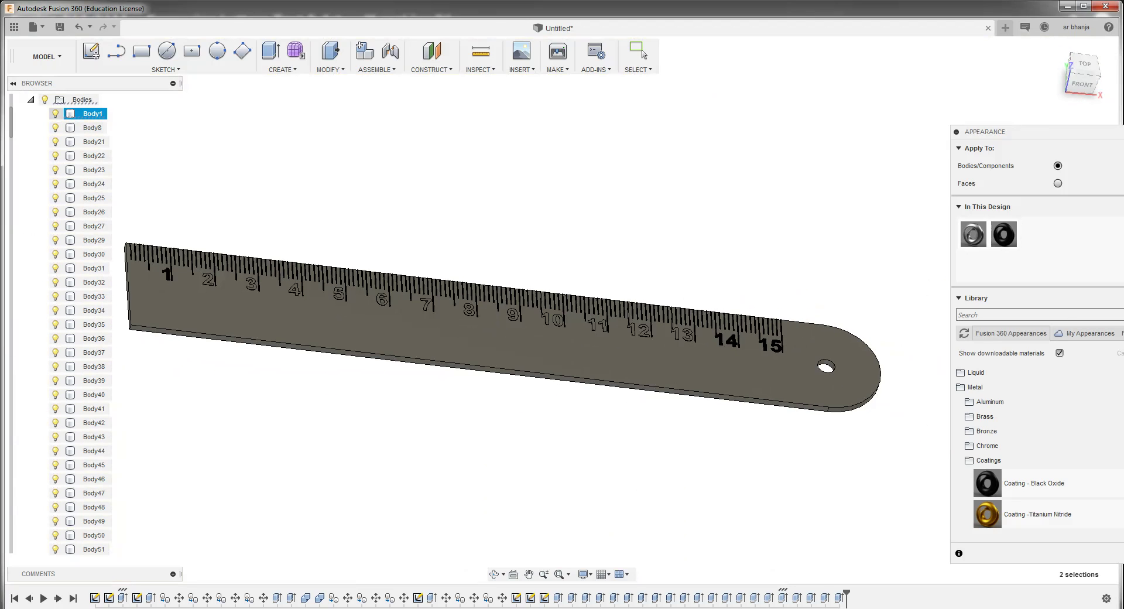
{"action": "key", "text": "v"}
{"action": "left_click", "coordinate": [55, 113]}
Coat the 3 of 13 with Black Oxide, choosing Remove in the warning, and select Body1
{"action": "scroll", "coordinate": [448, 354], "scroll_direction": "up", "scroll_amount": 1}
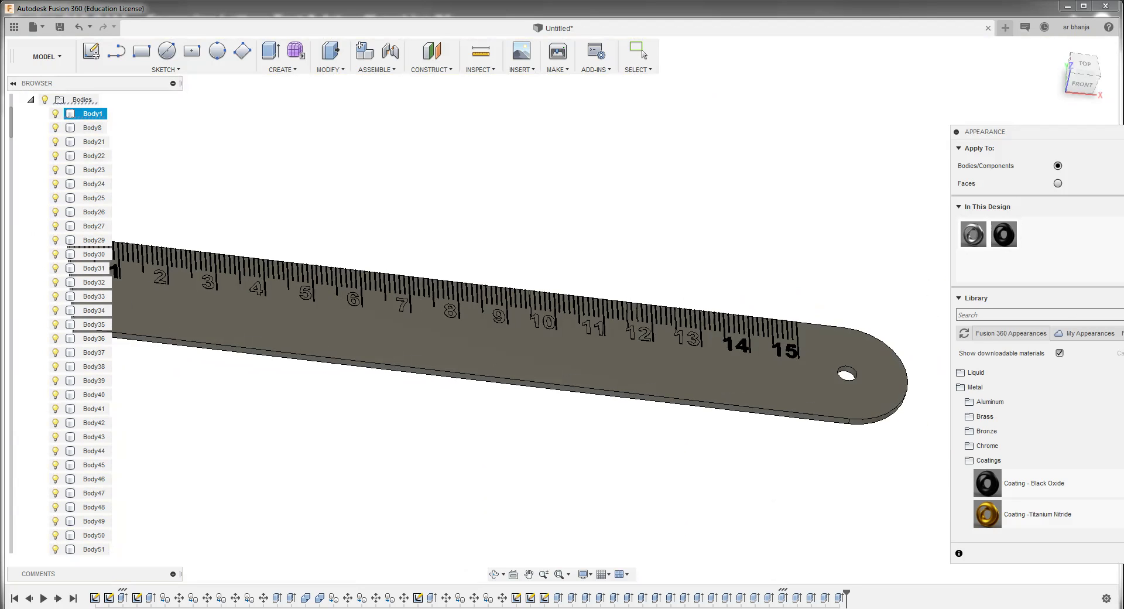
{"action": "scroll", "coordinate": [448, 354], "scroll_direction": "up", "scroll_amount": 2}
{"action": "scroll", "coordinate": [447, 354], "scroll_direction": "up", "scroll_amount": 2}
{"action": "scroll", "coordinate": [723, 334], "scroll_direction": "up", "scroll_amount": 2}
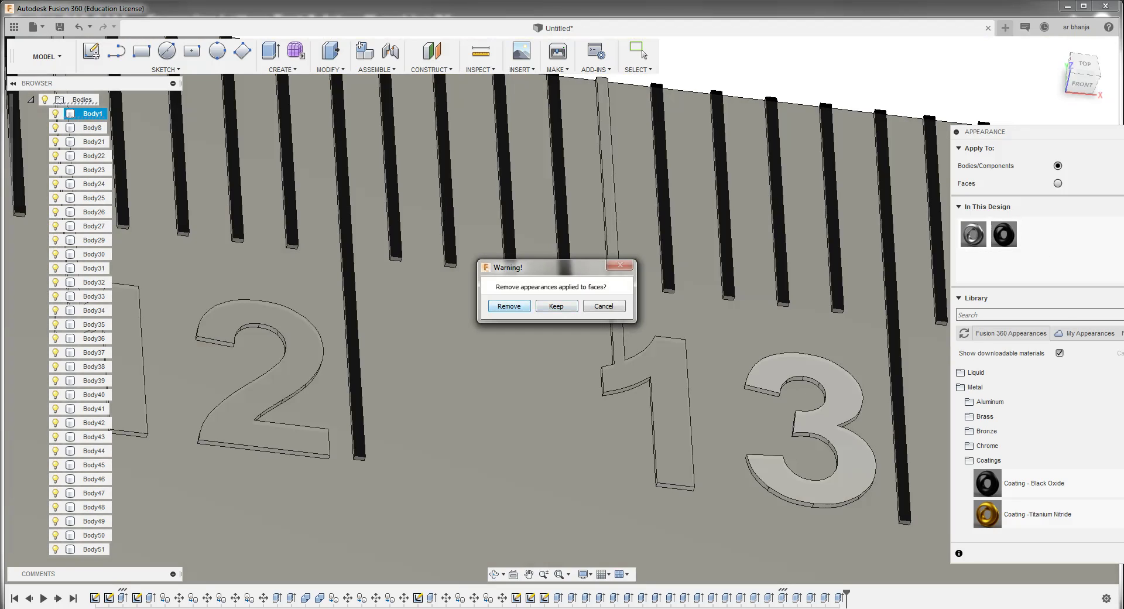
{"action": "left_click", "coordinate": [508, 305]}
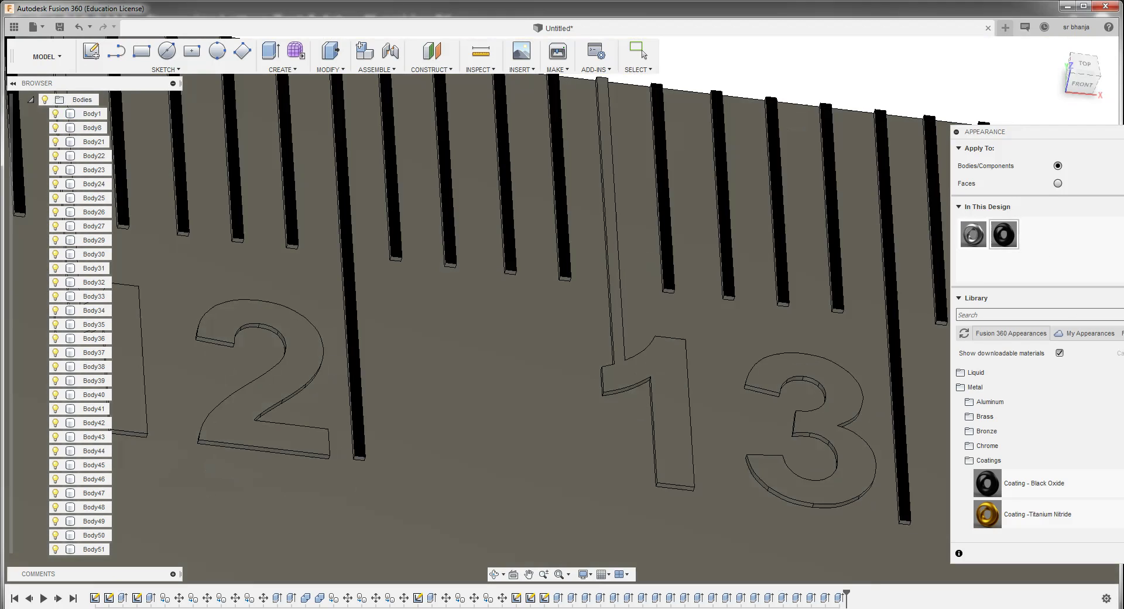
{"action": "left_click", "coordinate": [91, 114]}
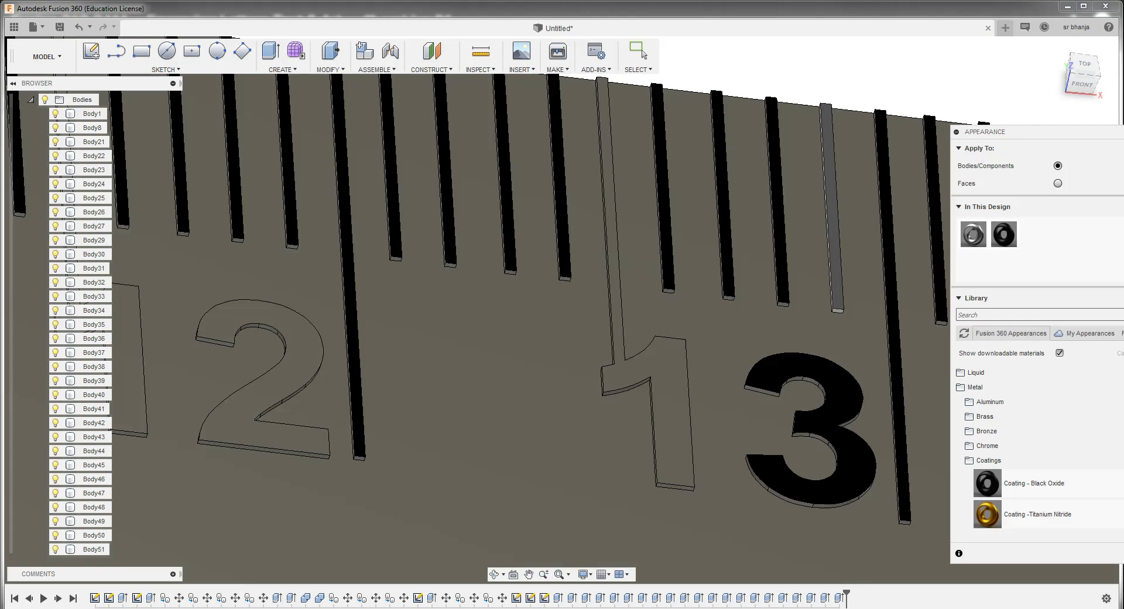
{"action": "scroll", "coordinate": [690, 278], "scroll_direction": "down", "scroll_amount": 3}
{"action": "scroll", "coordinate": [691, 278], "scroll_direction": "down", "scroll_amount": 2}
{"action": "scroll", "coordinate": [691, 278], "scroll_direction": "down", "scroll_amount": 2}
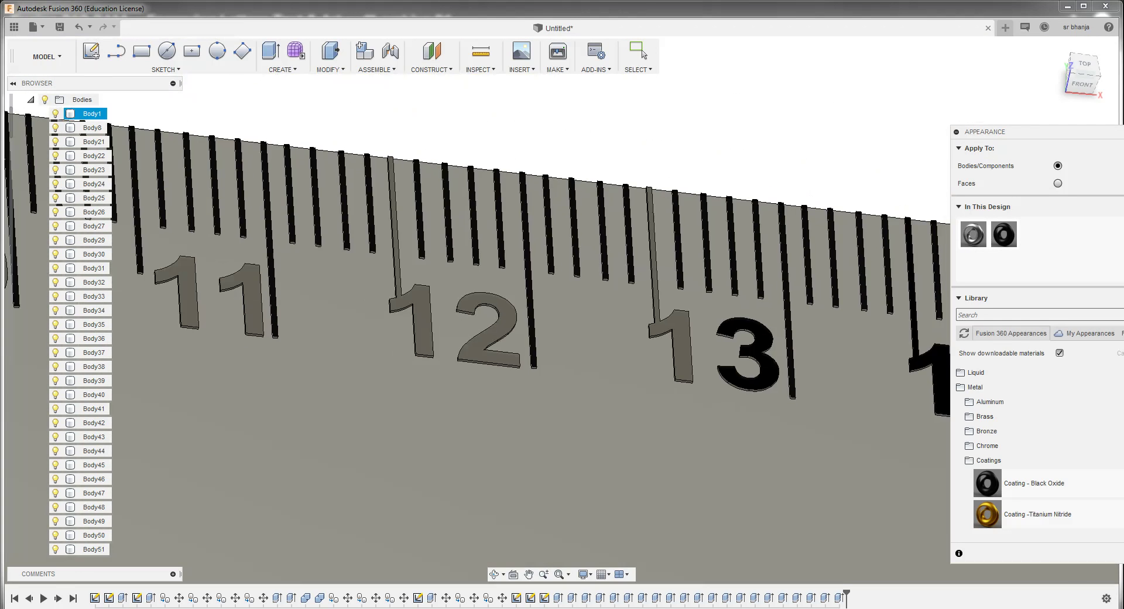
{"action": "scroll", "coordinate": [574, 287], "scroll_direction": "down", "scroll_amount": 3}
{"action": "scroll", "coordinate": [585, 308], "scroll_direction": "up", "scroll_amount": 2}
Orbit between top-down and tilted views while selecting the main ruler body Body1
{"action": "scroll", "coordinate": [585, 308], "scroll_direction": "up", "scroll_amount": 1}
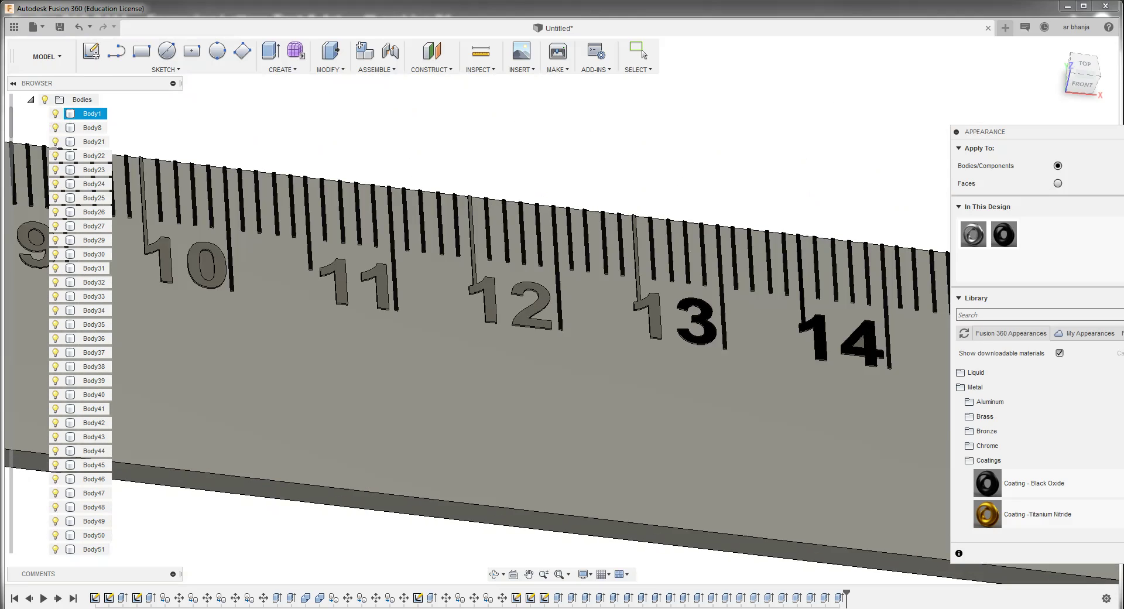
{"action": "scroll", "coordinate": [585, 308], "scroll_direction": "up", "scroll_amount": 3}
{"action": "scroll", "coordinate": [585, 308], "scroll_direction": "up", "scroll_amount": 3}
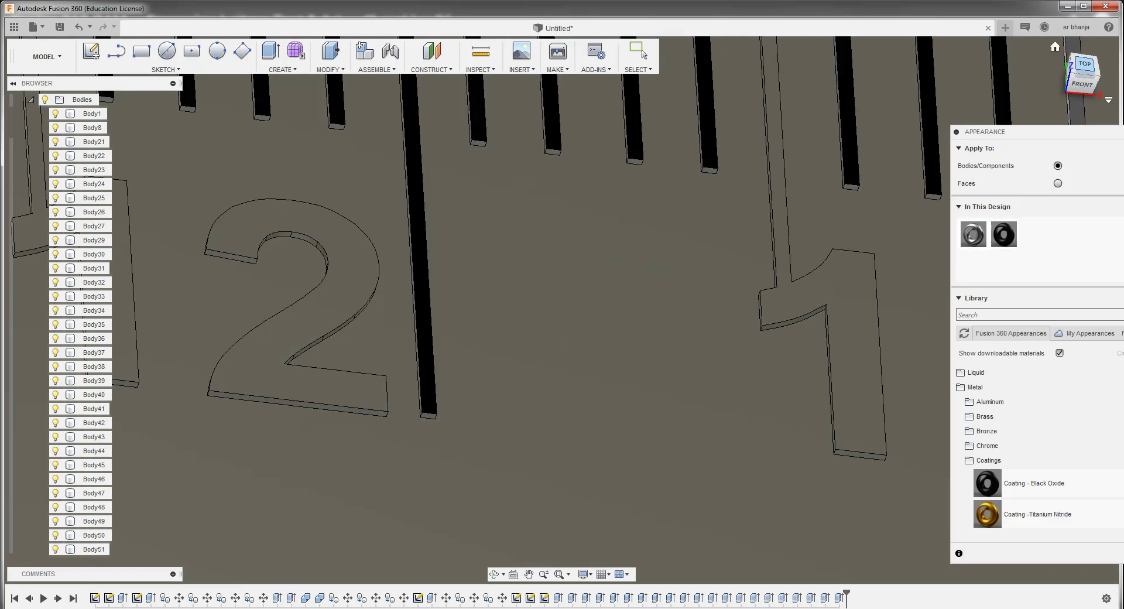
{"action": "middle_click_drag", "start_coordinate": [560, 309], "coordinate": [561, 375], "text": "shift"}
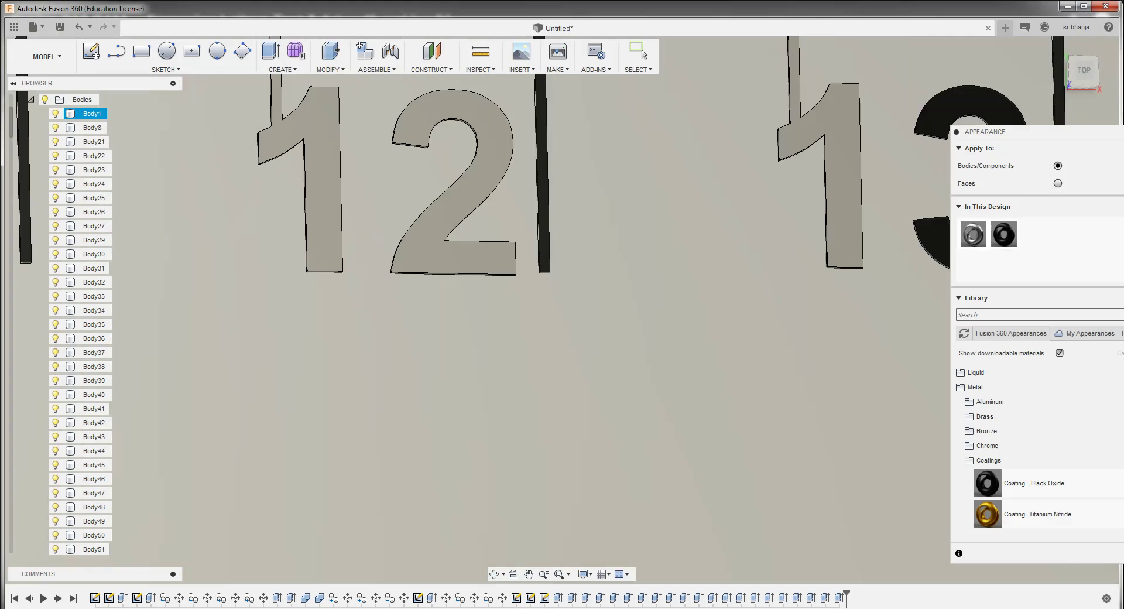
{"action": "scroll", "coordinate": [765, 135], "scroll_direction": "up", "scroll_amount": 2}
{"action": "scroll", "coordinate": [765, 134], "scroll_direction": "up", "scroll_amount": 2}
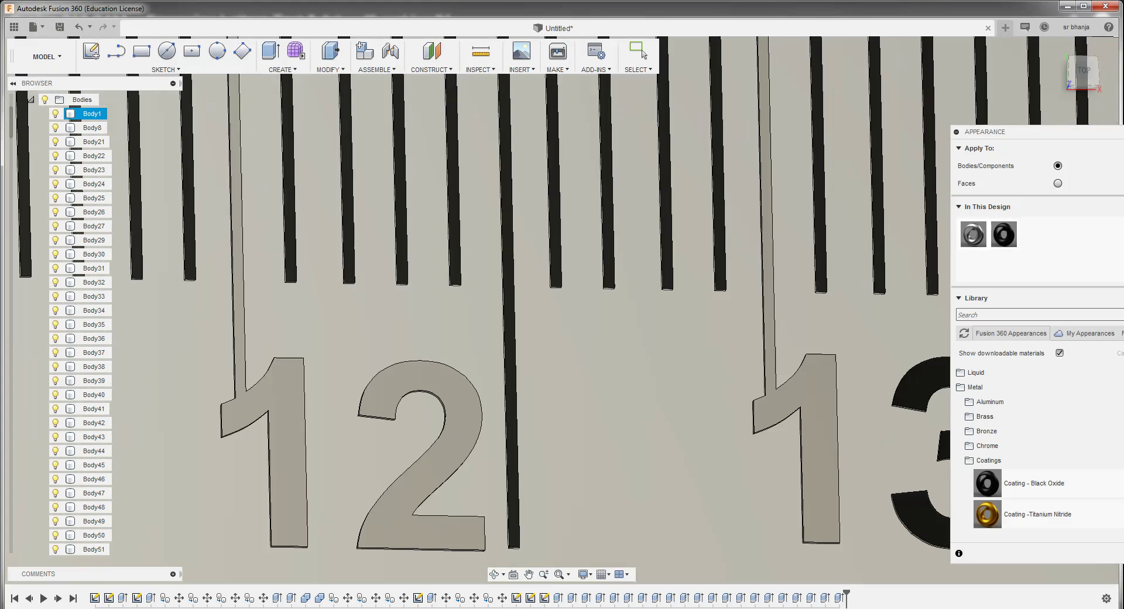
{"action": "scroll", "coordinate": [765, 135], "scroll_direction": "up", "scroll_amount": 2}
{"action": "left_click", "coordinate": [92, 113]}
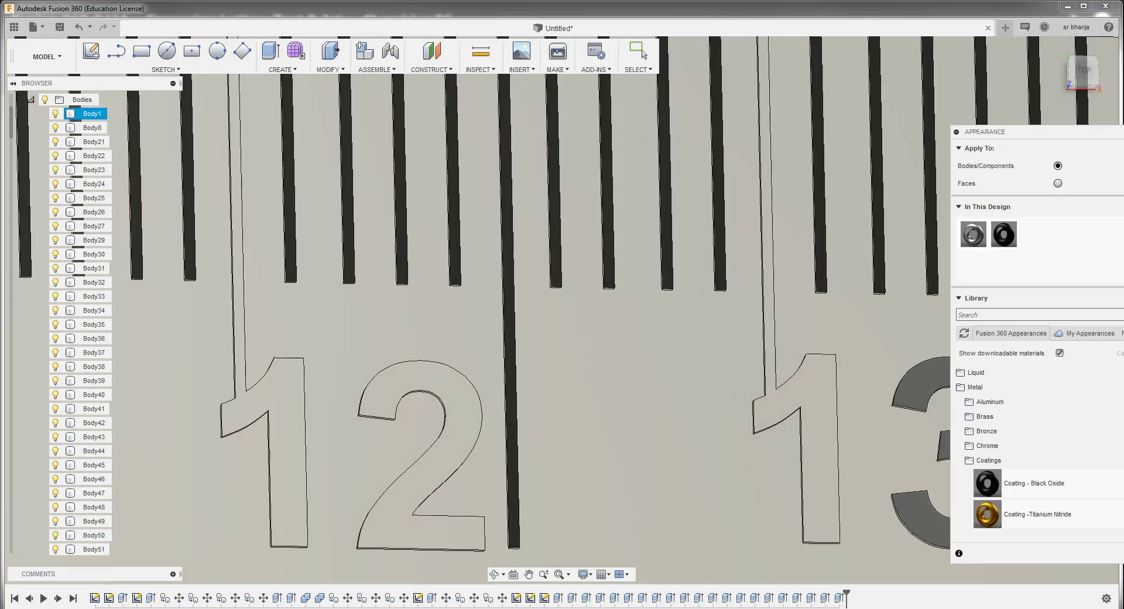
{"action": "mouse_move", "coordinate": [1083, 73]}
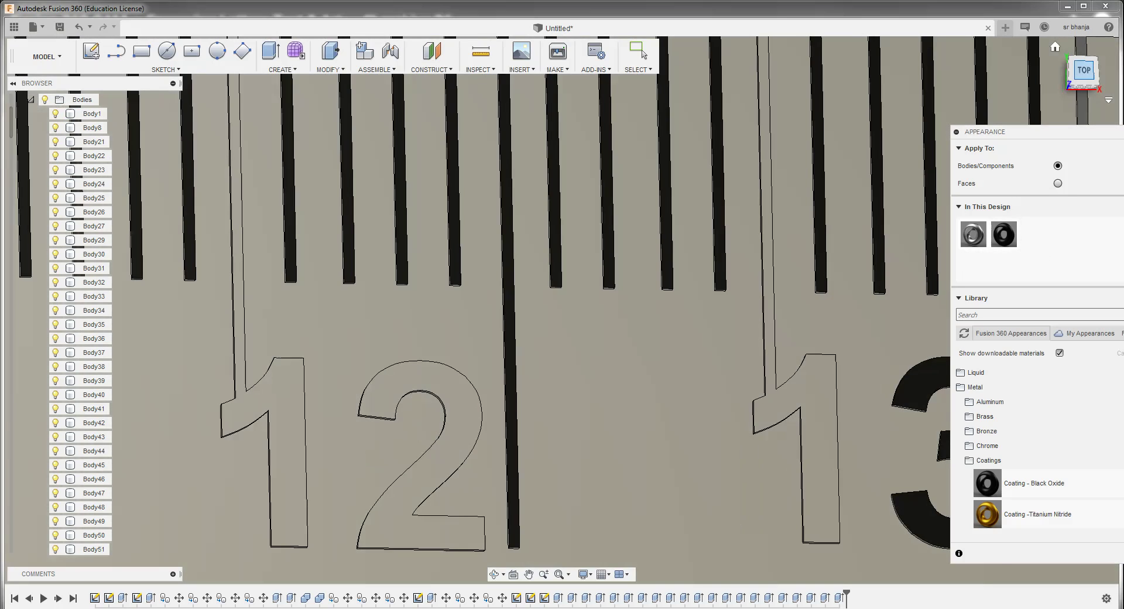
{"action": "middle_click_drag", "start_coordinate": [557, 306], "coordinate": [559, 351], "text": "shift"}
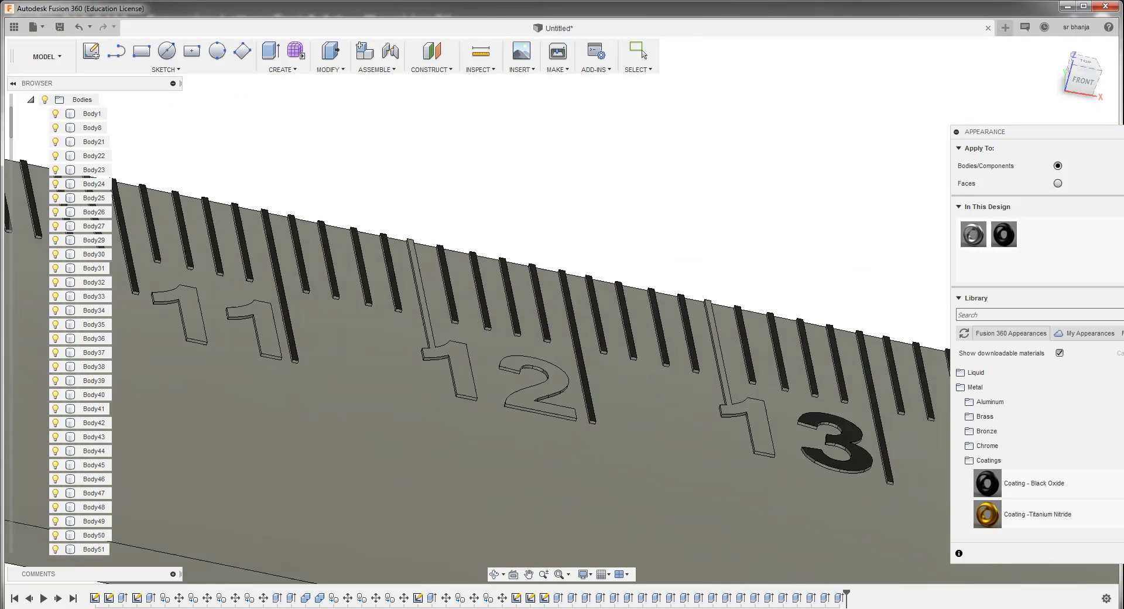
{"action": "scroll", "coordinate": [742, 460], "scroll_direction": "up", "scroll_amount": 1}
{"action": "left_click", "coordinate": [742, 460]}
{"action": "scroll", "coordinate": [742, 460], "scroll_direction": "up", "scroll_amount": 2}
{"action": "scroll", "coordinate": [742, 460], "scroll_direction": "up", "scroll_amount": 2}
{"action": "scroll", "coordinate": [742, 460], "scroll_direction": "up", "scroll_amount": 2}
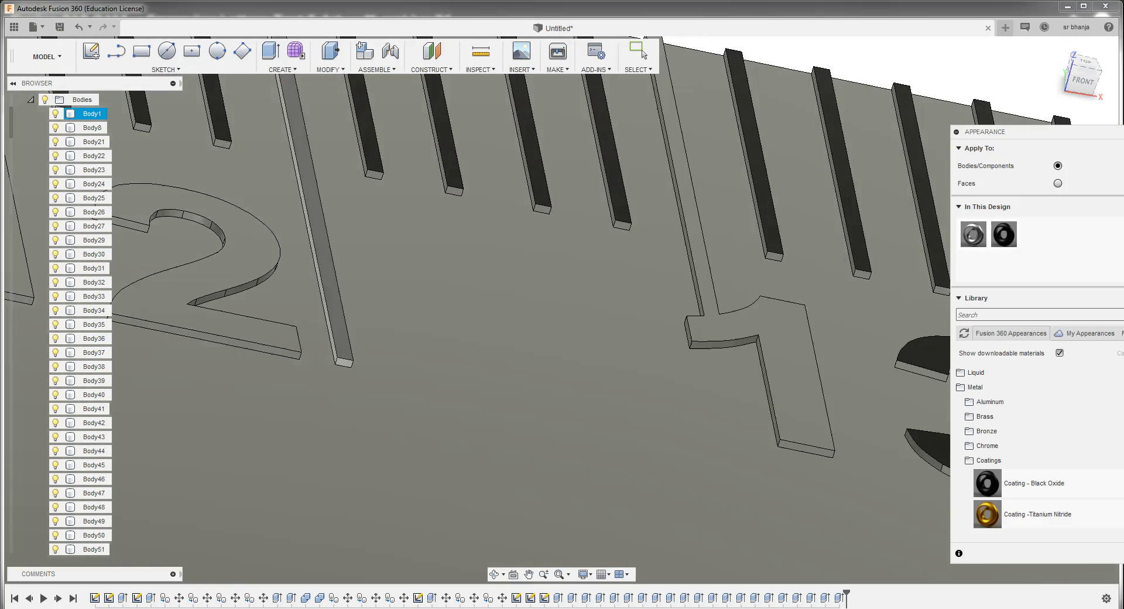
Drag the Black Oxide swatch from In This Design onto the body entry in the Browser
{"action": "scroll", "coordinate": [808, 305], "scroll_direction": "down", "scroll_amount": 2}
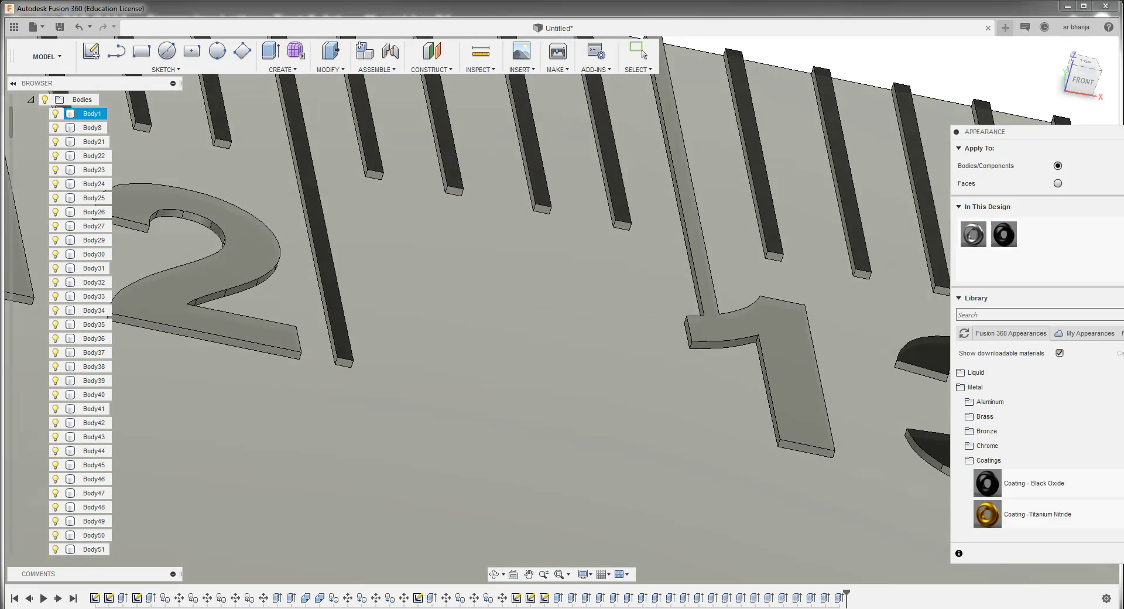
{"action": "scroll", "coordinate": [808, 305], "scroll_direction": "down", "scroll_amount": 2}
{"action": "scroll", "coordinate": [808, 304], "scroll_direction": "down", "scroll_amount": 1}
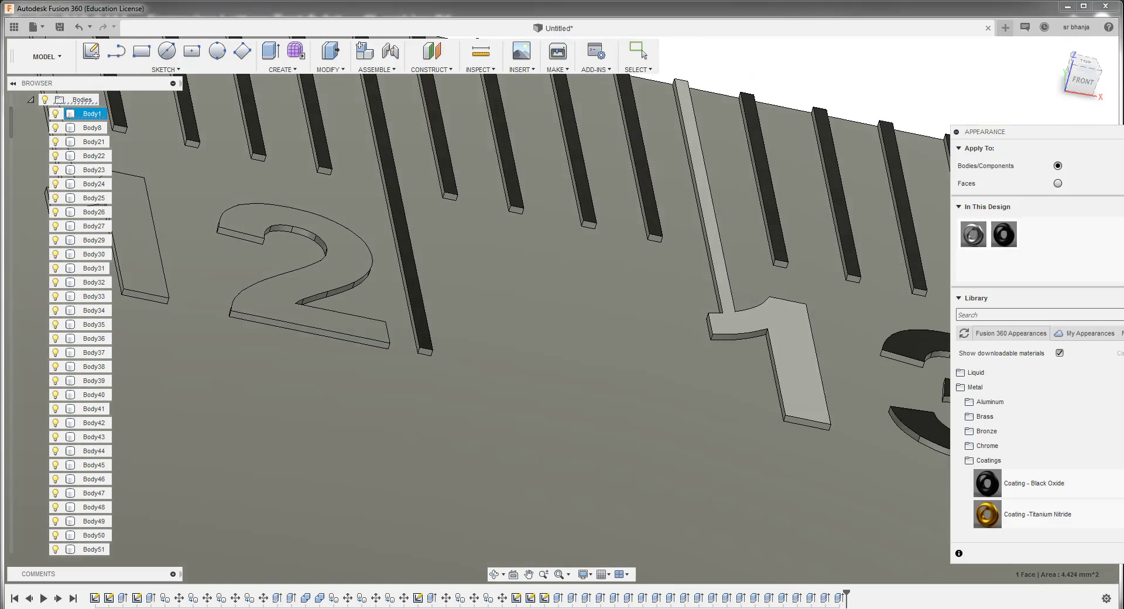
{"action": "scroll", "coordinate": [835, 340], "scroll_direction": "down", "scroll_amount": 3}
{"action": "scroll", "coordinate": [834, 340], "scroll_direction": "down", "scroll_amount": 3}
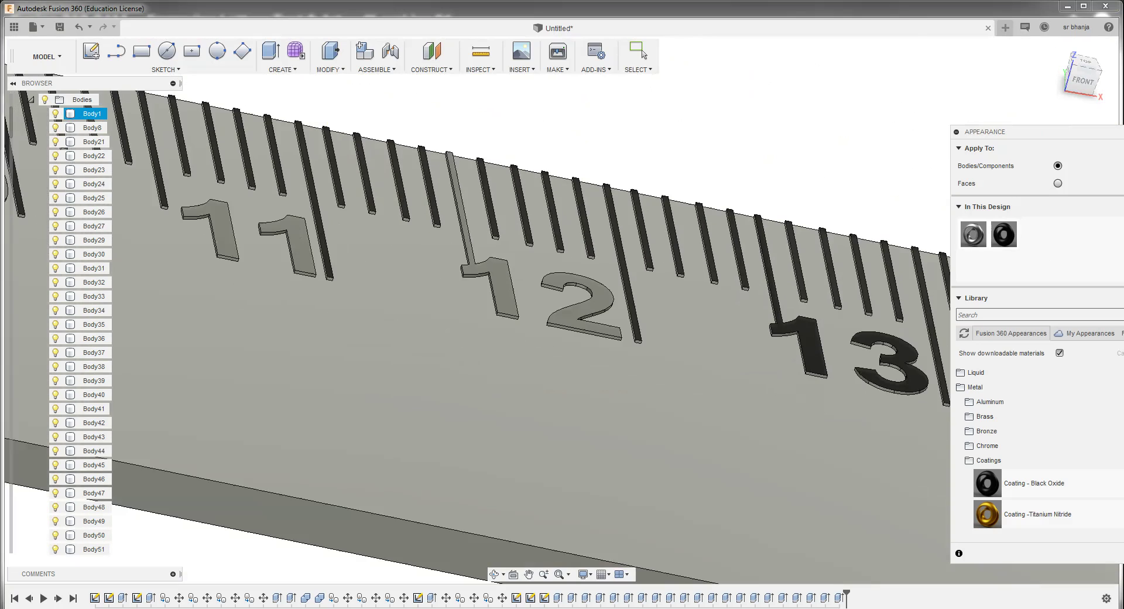
{"action": "scroll", "coordinate": [834, 339], "scroll_direction": "down", "scroll_amount": 3}
{"action": "scroll", "coordinate": [468, 275], "scroll_direction": "up", "scroll_amount": 3}
{"action": "scroll", "coordinate": [468, 275], "scroll_direction": "up", "scroll_amount": 3}
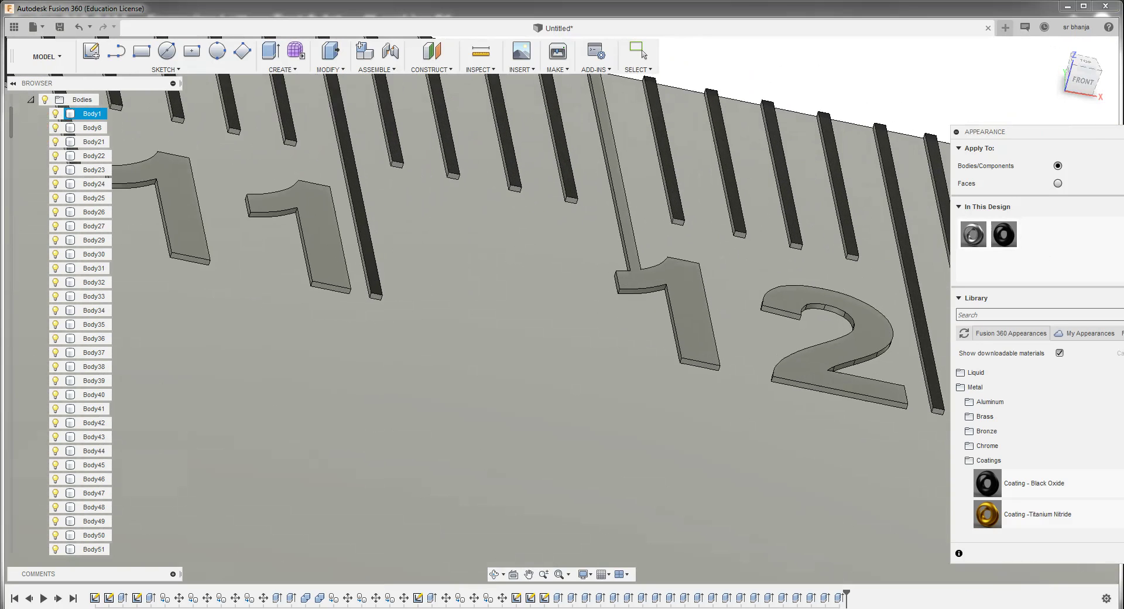
{"action": "scroll", "coordinate": [468, 275], "scroll_direction": "up", "scroll_amount": 4}
{"action": "scroll", "coordinate": [729, 251], "scroll_direction": "down", "scroll_amount": 2}
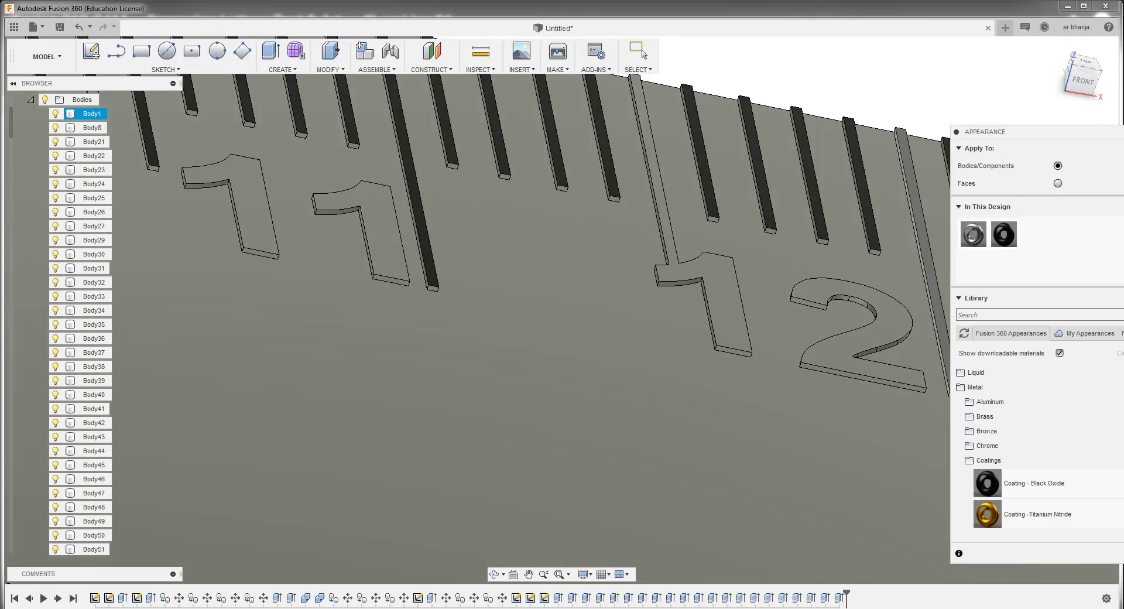
{"action": "left_click_drag", "start_coordinate": [973, 234], "coordinate": [88, 114]}
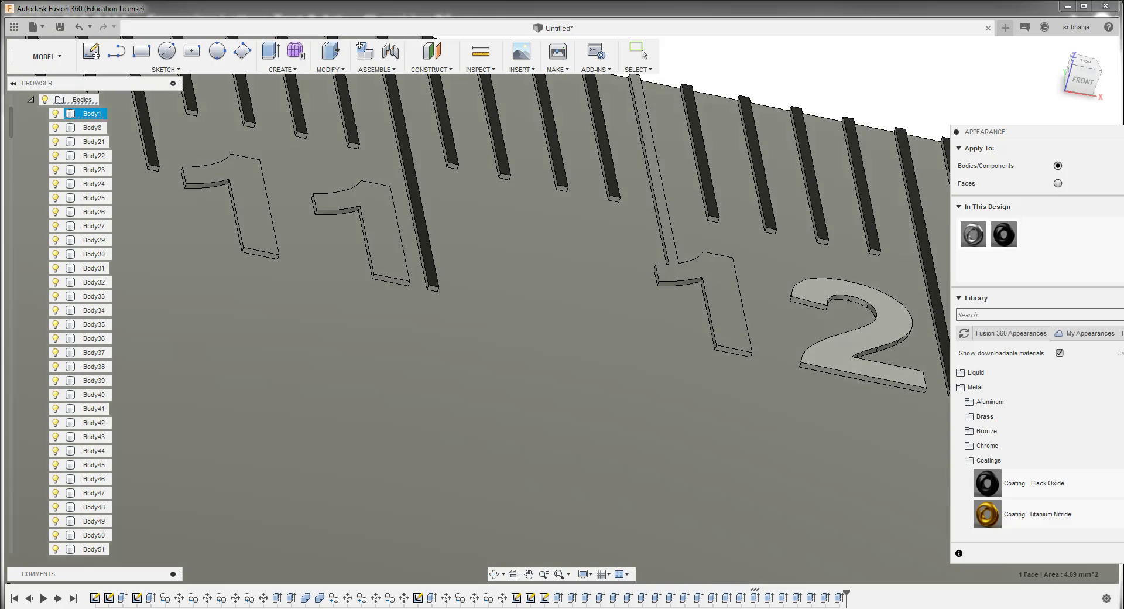
Apply Coating - Black Oxide to the remaining digit body of 12 in the viewport
{"action": "scroll", "coordinate": [889, 337], "scroll_direction": "down", "scroll_amount": 5}
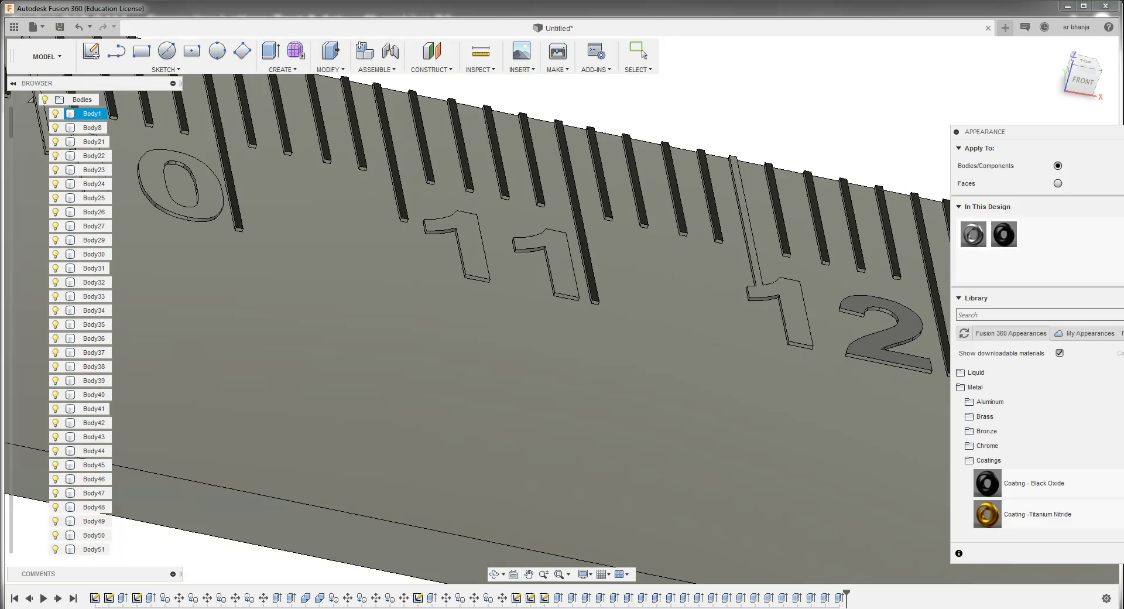
{"action": "scroll", "coordinate": [770, 302], "scroll_direction": "up", "scroll_amount": 2}
{"action": "scroll", "coordinate": [770, 303], "scroll_direction": "up", "scroll_amount": 2}
{"action": "scroll", "coordinate": [770, 302], "scroll_direction": "up", "scroll_amount": 1}
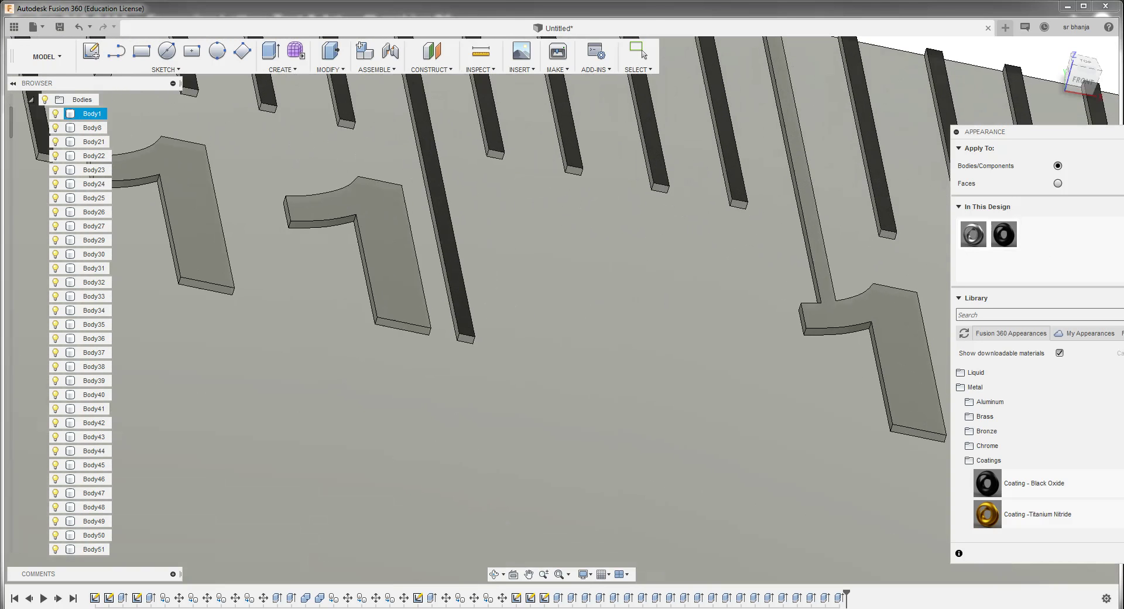
{"action": "scroll", "coordinate": [769, 303], "scroll_direction": "up", "scroll_amount": 2}
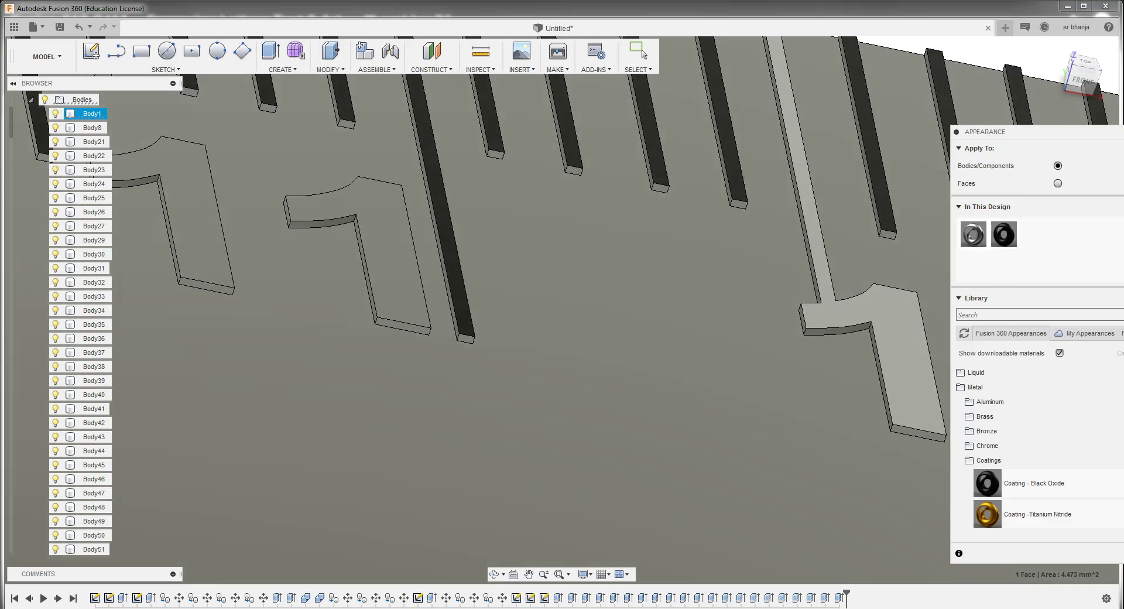
{"action": "left_click_drag", "start_coordinate": [1004, 234], "coordinate": [872, 375]}
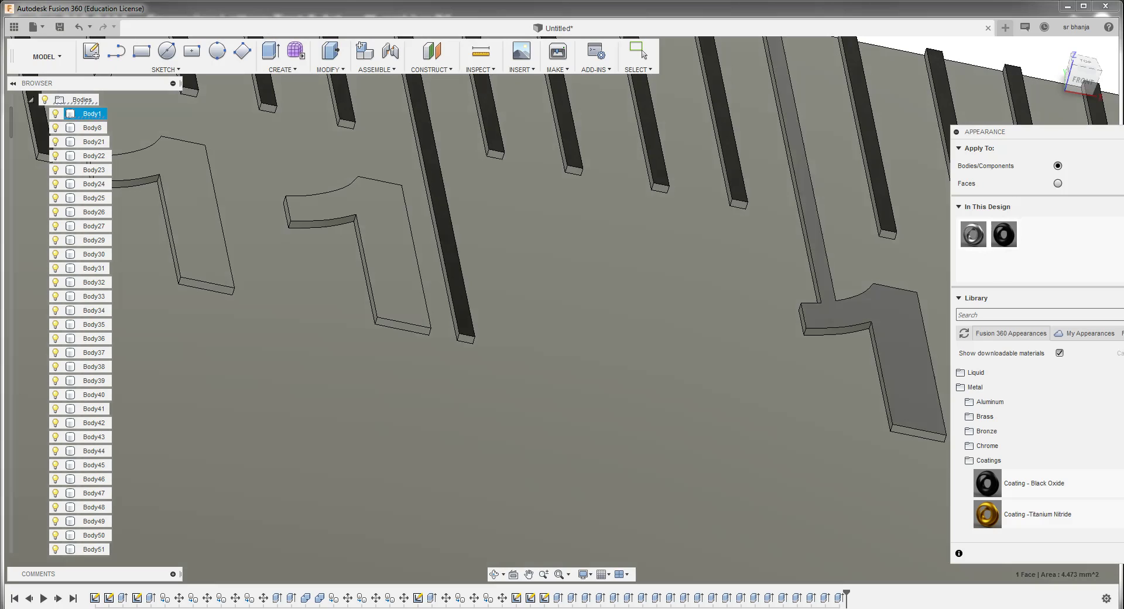
{"action": "scroll", "coordinate": [820, 346], "scroll_direction": "down", "scroll_amount": 3}
{"action": "scroll", "coordinate": [820, 345], "scroll_direction": "down", "scroll_amount": 3}
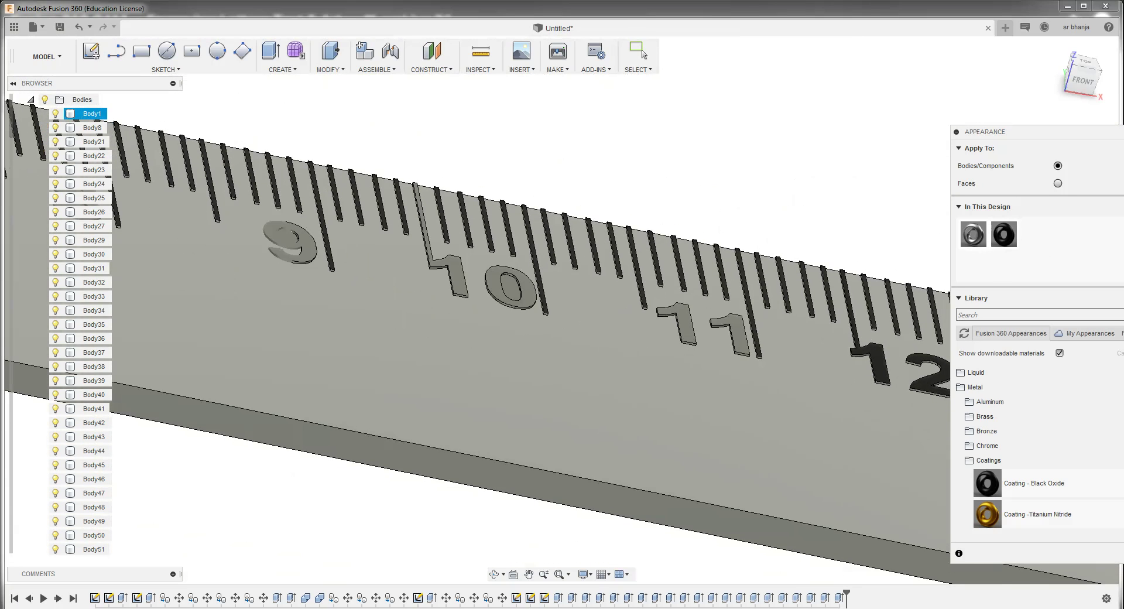
Drag Coating - Black Oxide onto both digit bodies of 11 and select them
{"action": "scroll", "coordinate": [519, 303], "scroll_direction": "up", "scroll_amount": 2}
{"action": "scroll", "coordinate": [519, 304], "scroll_direction": "up", "scroll_amount": 2}
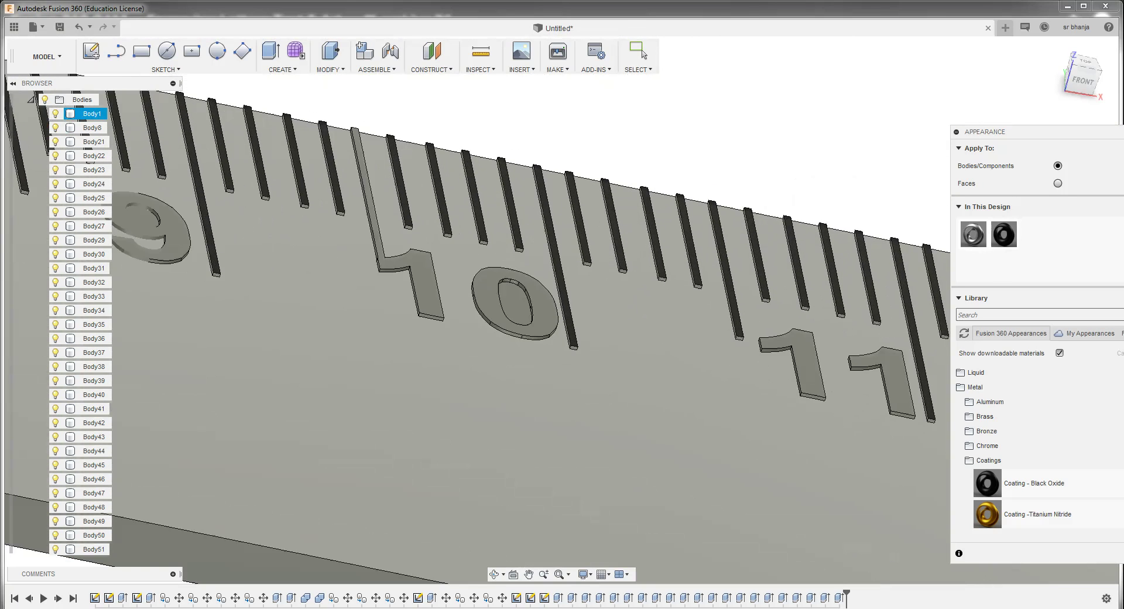
{"action": "scroll", "coordinate": [707, 335], "scroll_direction": "up", "scroll_amount": 2}
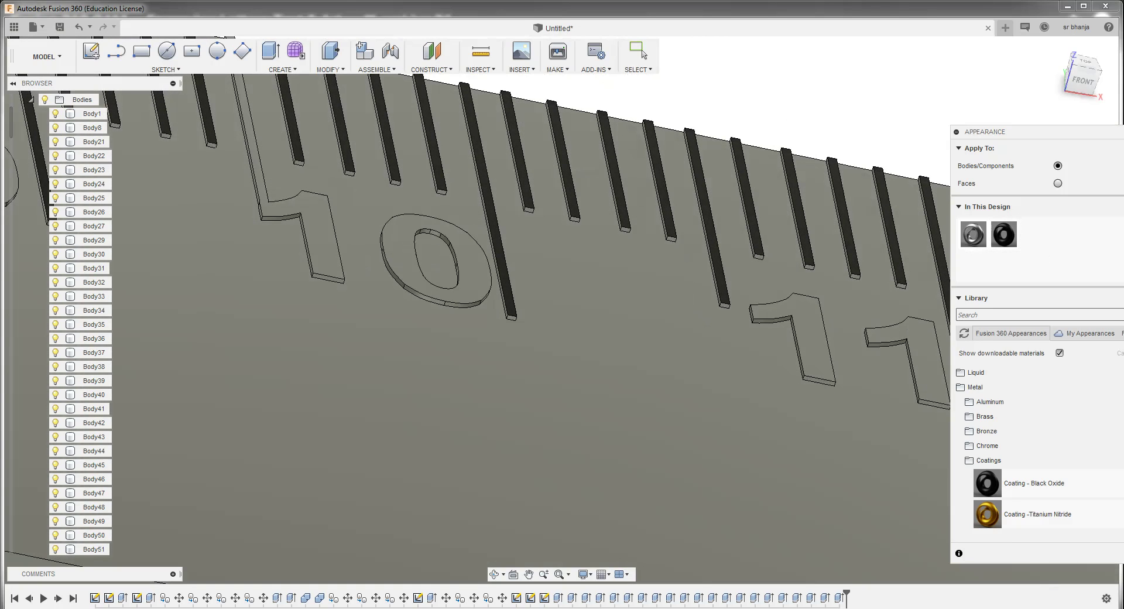
{"action": "left_click", "coordinate": [90, 114]}
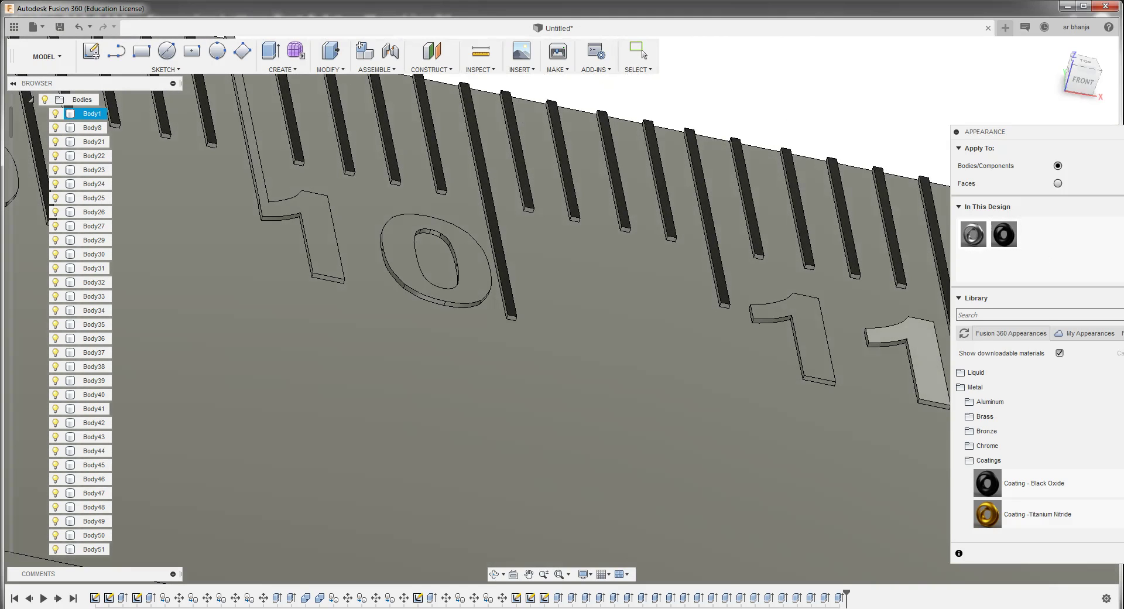
{"action": "left_click", "coordinate": [1004, 234]}
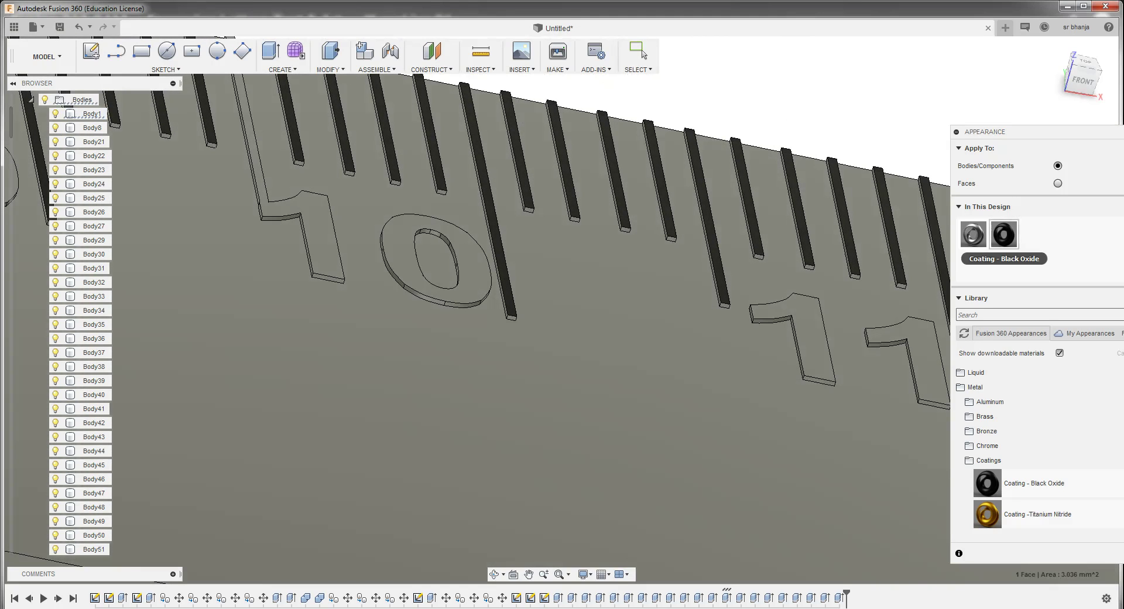
{"action": "left_click_drag", "start_coordinate": [1003, 235], "coordinate": [887, 234]}
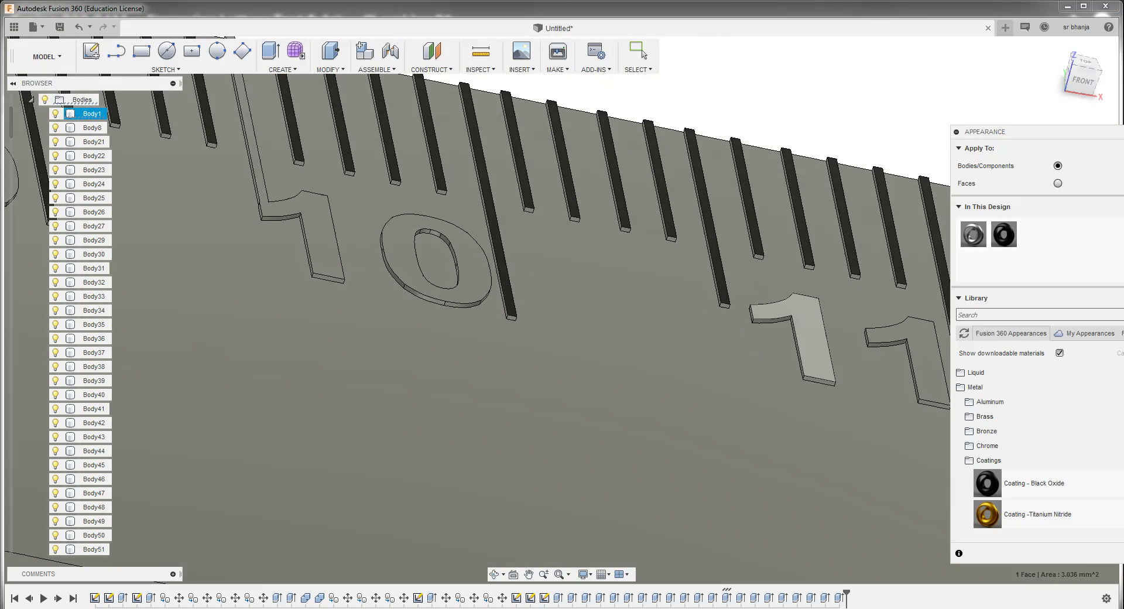
{"action": "left_click_drag", "start_coordinate": [887, 234], "coordinate": [796, 339]}
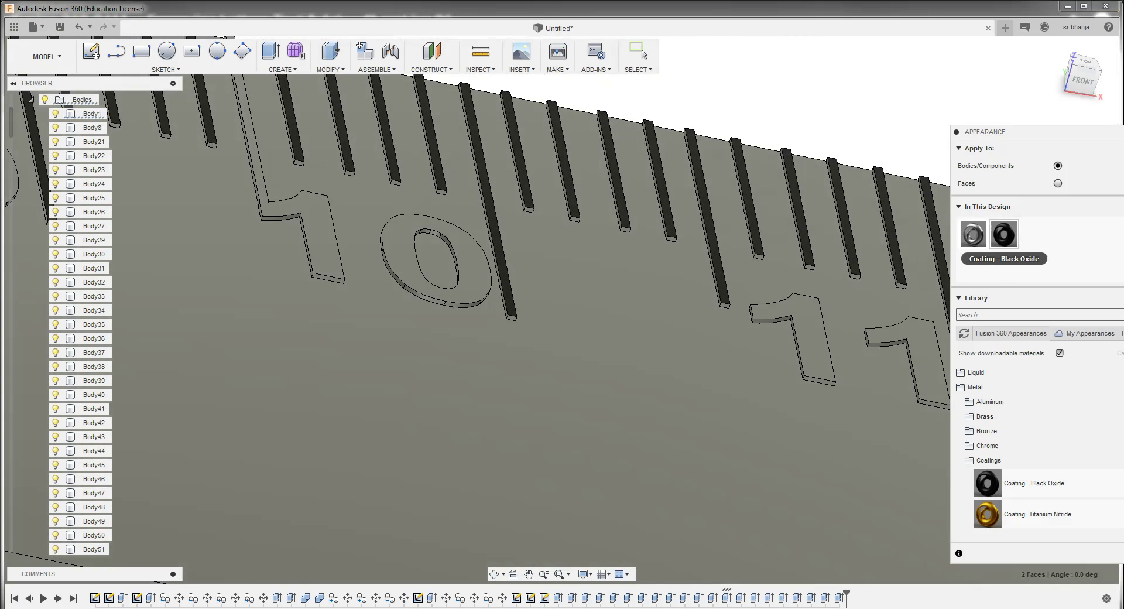
{"action": "left_click", "coordinate": [92, 113]}
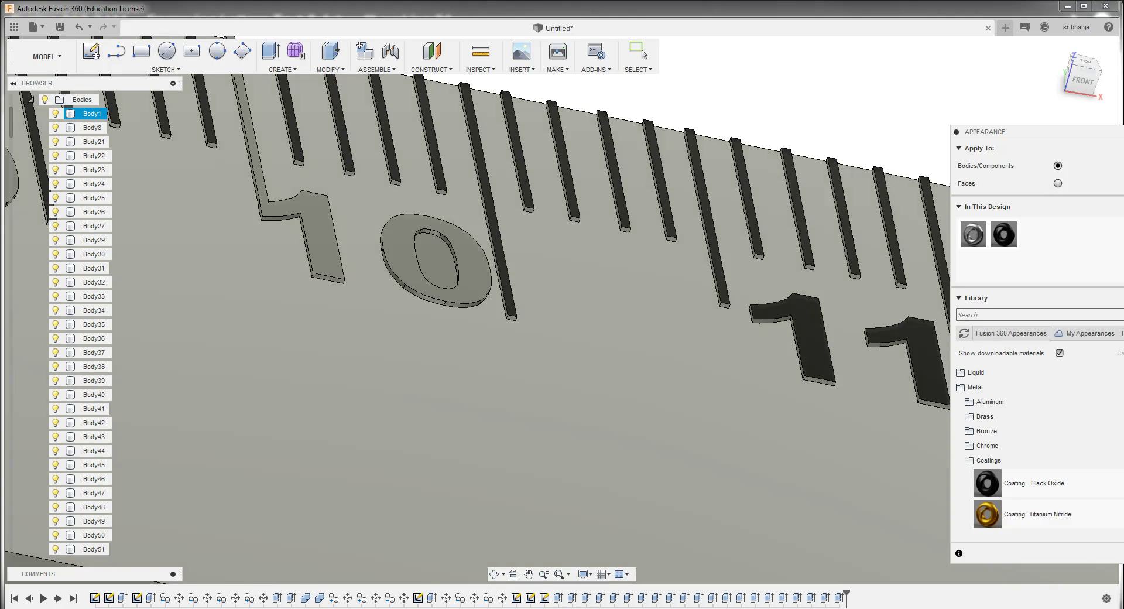
{"action": "scroll", "coordinate": [761, 311], "scroll_direction": "down", "scroll_amount": 3}
{"action": "scroll", "coordinate": [761, 310], "scroll_direction": "down", "scroll_amount": 3}
{"action": "scroll", "coordinate": [337, 263], "scroll_direction": "down", "scroll_amount": 2}
Select a face of the 10's zero, then close the Appearance panel
{"action": "scroll", "coordinate": [336, 263], "scroll_direction": "down", "scroll_amount": 2}
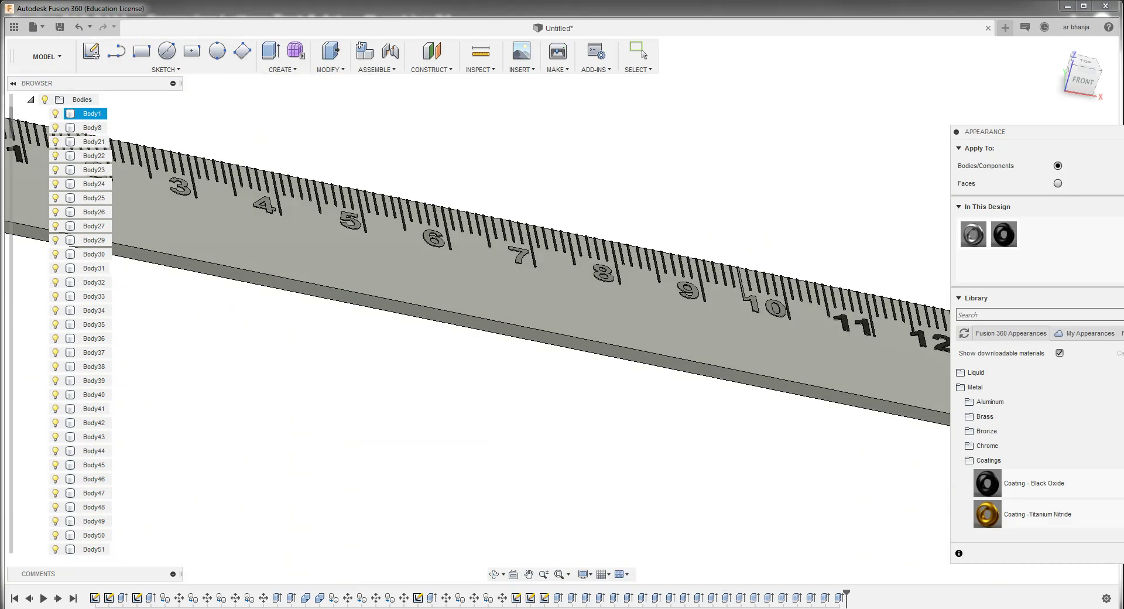
{"action": "scroll", "coordinate": [337, 264], "scroll_direction": "up", "scroll_amount": 3}
{"action": "scroll", "coordinate": [337, 264], "scroll_direction": "up", "scroll_amount": 2}
{"action": "scroll", "coordinate": [720, 280], "scroll_direction": "down", "scroll_amount": 1}
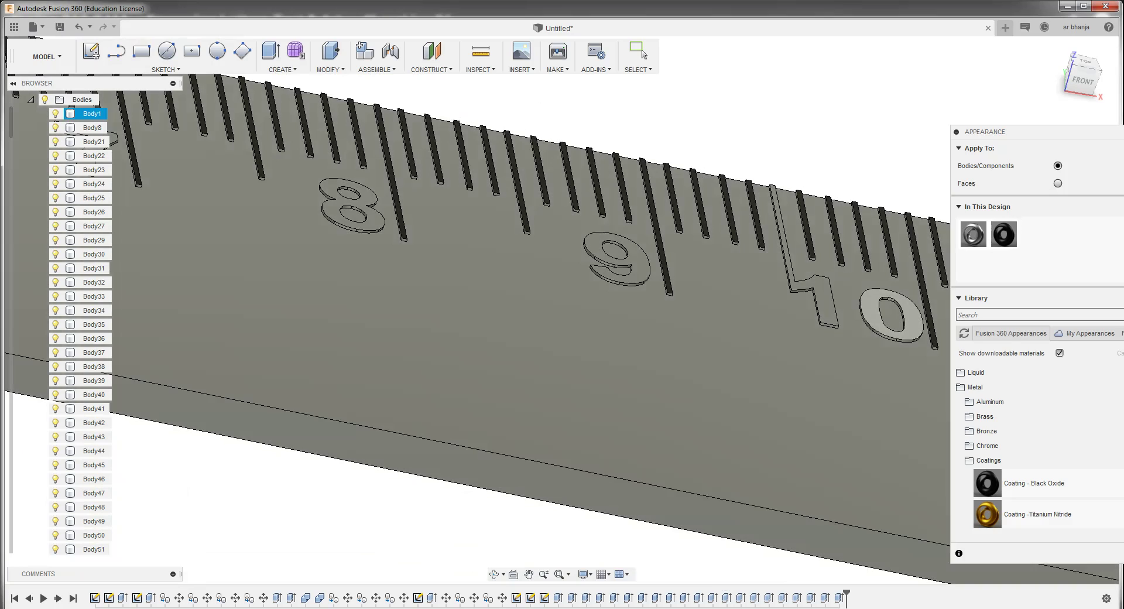
{"action": "left_click", "coordinate": [891, 317]}
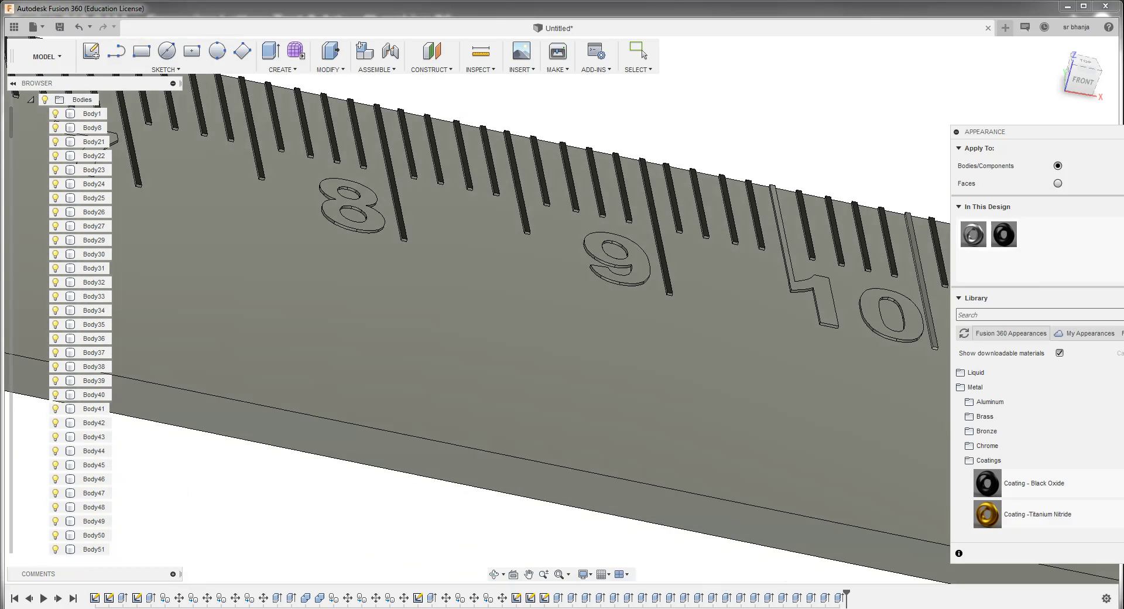
{"action": "scroll", "coordinate": [644, 304], "scroll_direction": "down", "scroll_amount": 2}
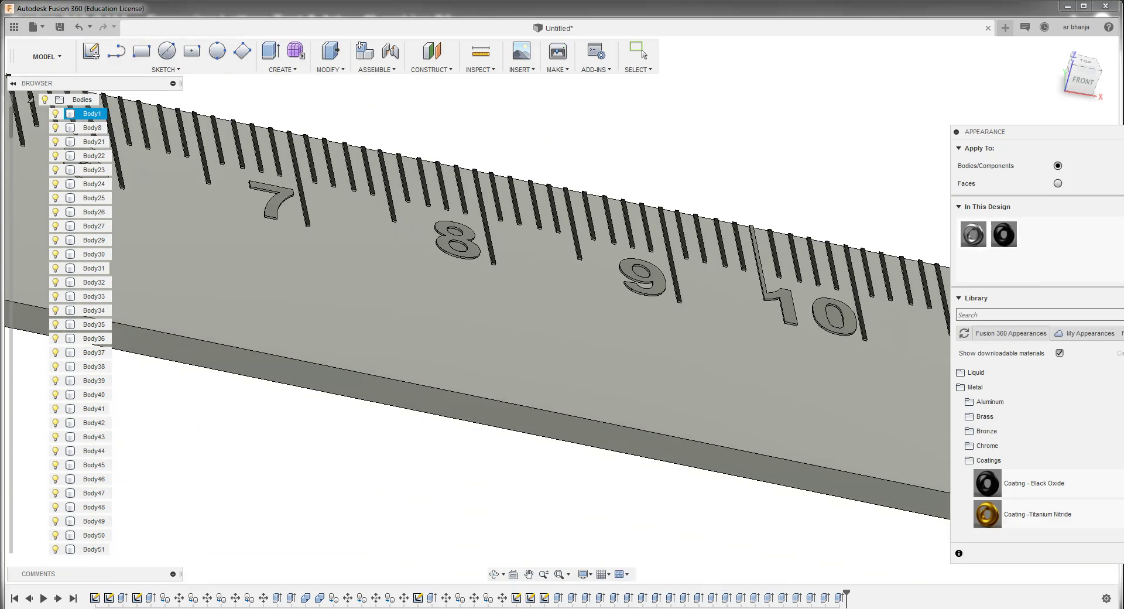
{"action": "scroll", "coordinate": [863, 302], "scroll_direction": "up", "scroll_amount": 1}
{"action": "scroll", "coordinate": [863, 302], "scroll_direction": "up", "scroll_amount": 1}
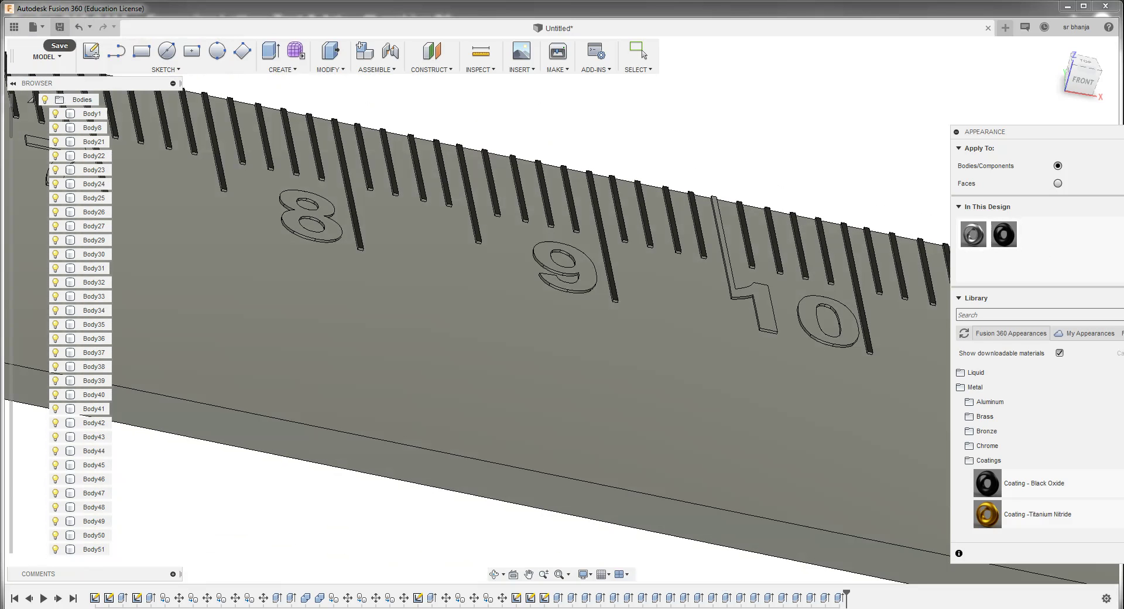
{"action": "key", "text": "Escape"}
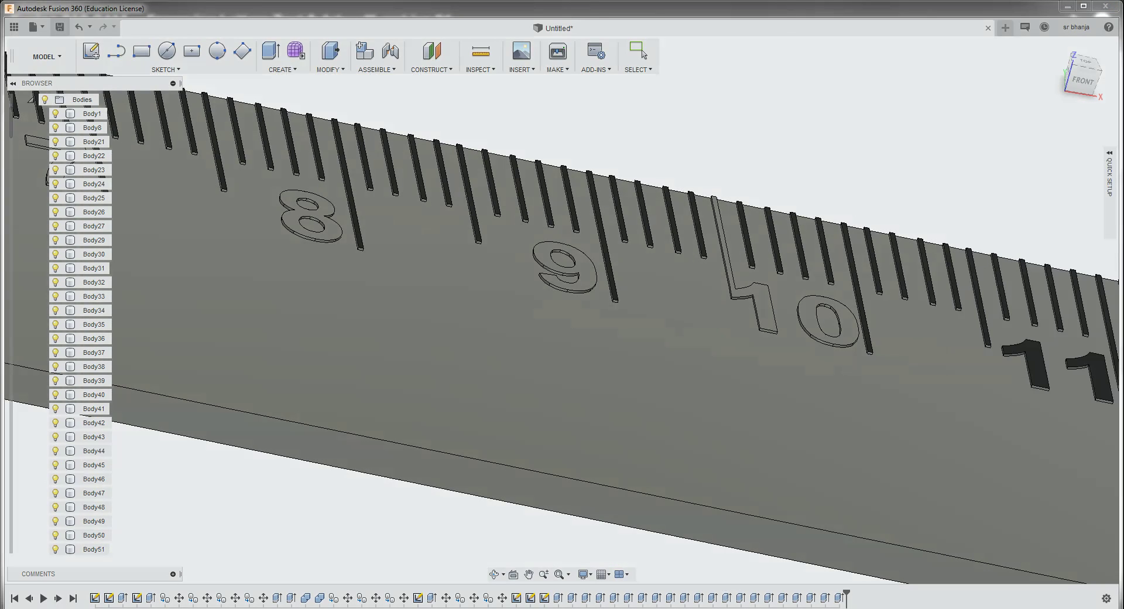
Save the design as 'scale 15mm' in My First Project
{"action": "key", "text": "ctrl+s"}
{"action": "type", "text": "scale 15mm"}
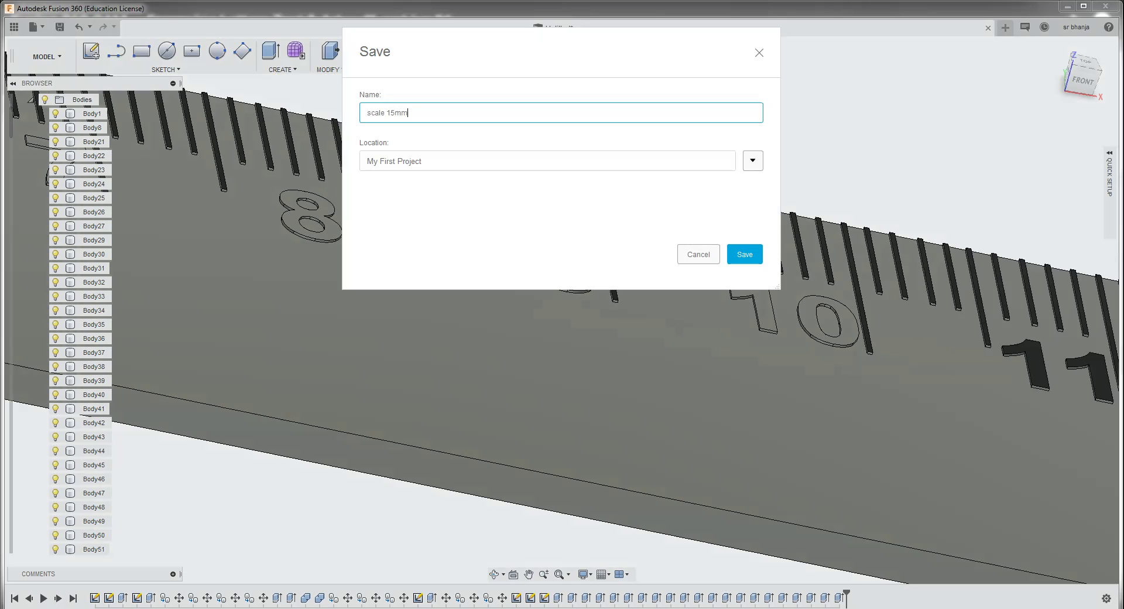
{"action": "key", "text": "Return"}
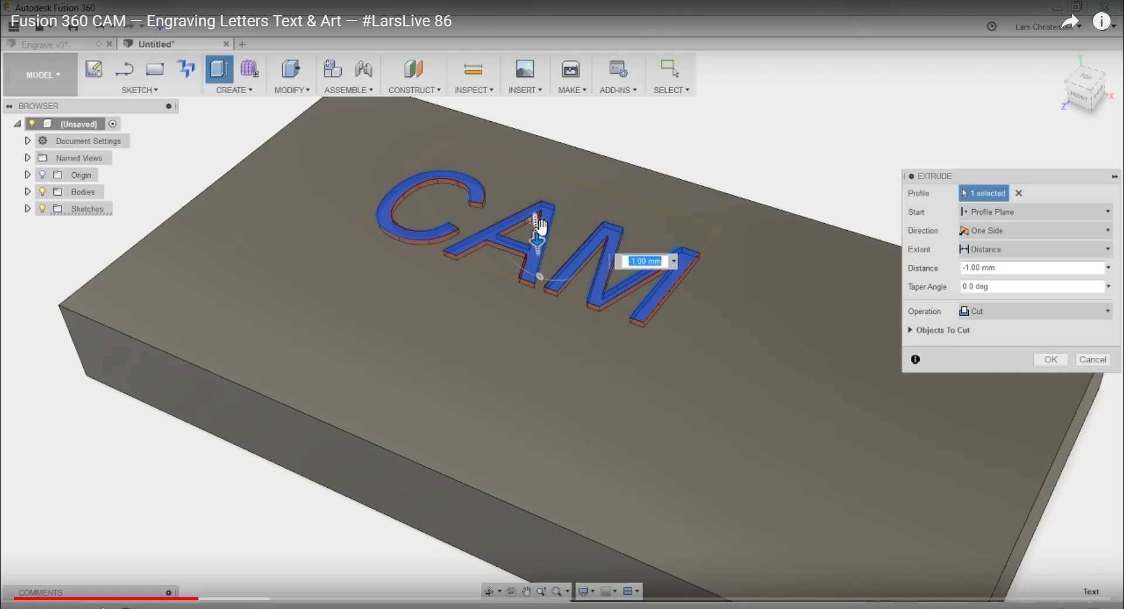
{"action": "scroll", "coordinate": [853, 314], "scroll_direction": "up", "scroll_amount": 3}
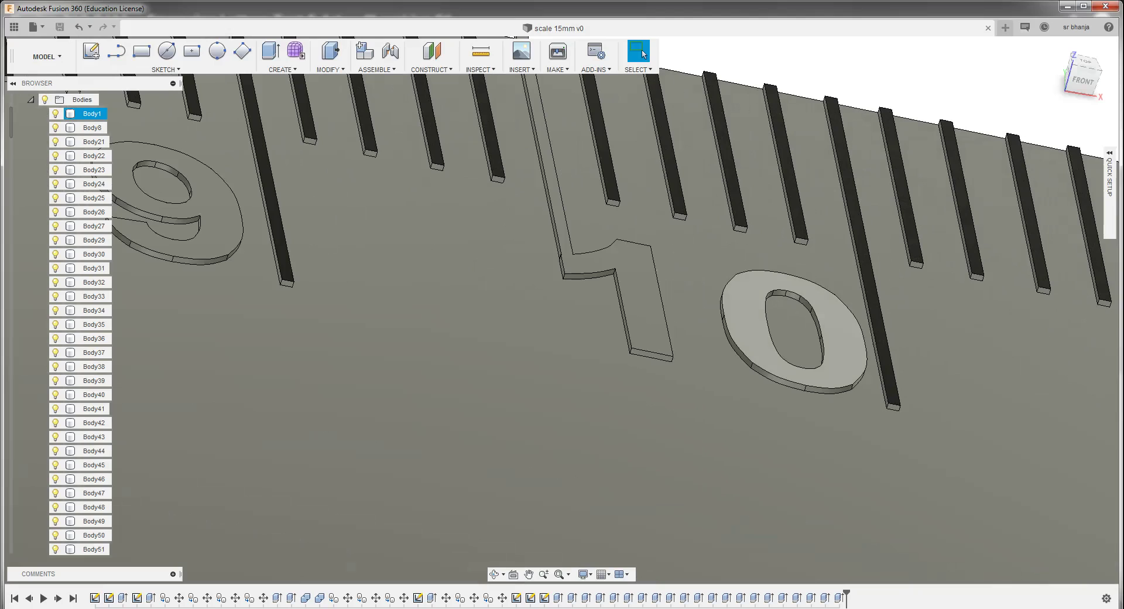
Apply Coating - Black Oxide to the 0 of the 10, removing its face-level appearances
{"action": "key", "text": "a"}
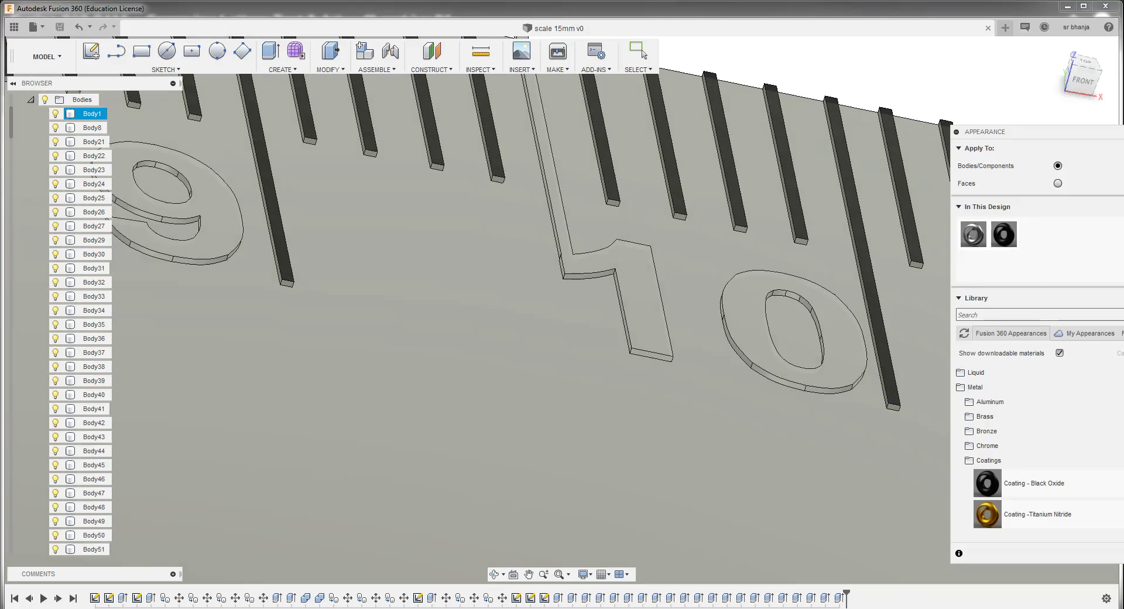
{"action": "left_click_drag", "start_coordinate": [1004, 234], "coordinate": [82, 99]}
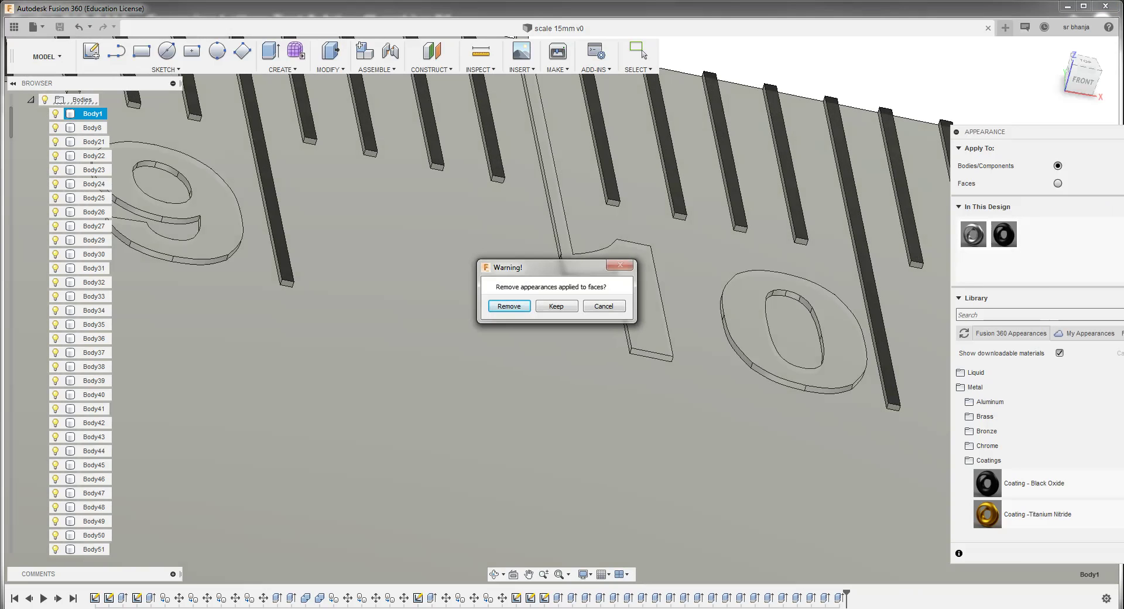
{"action": "left_click", "coordinate": [603, 306]}
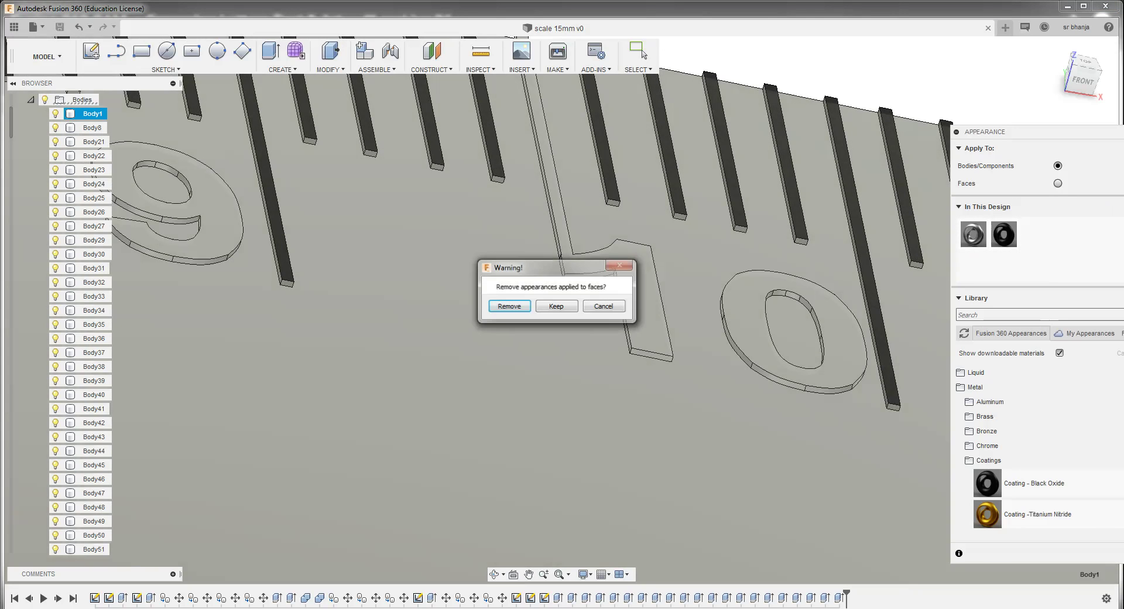
{"action": "left_click", "coordinate": [509, 306]}
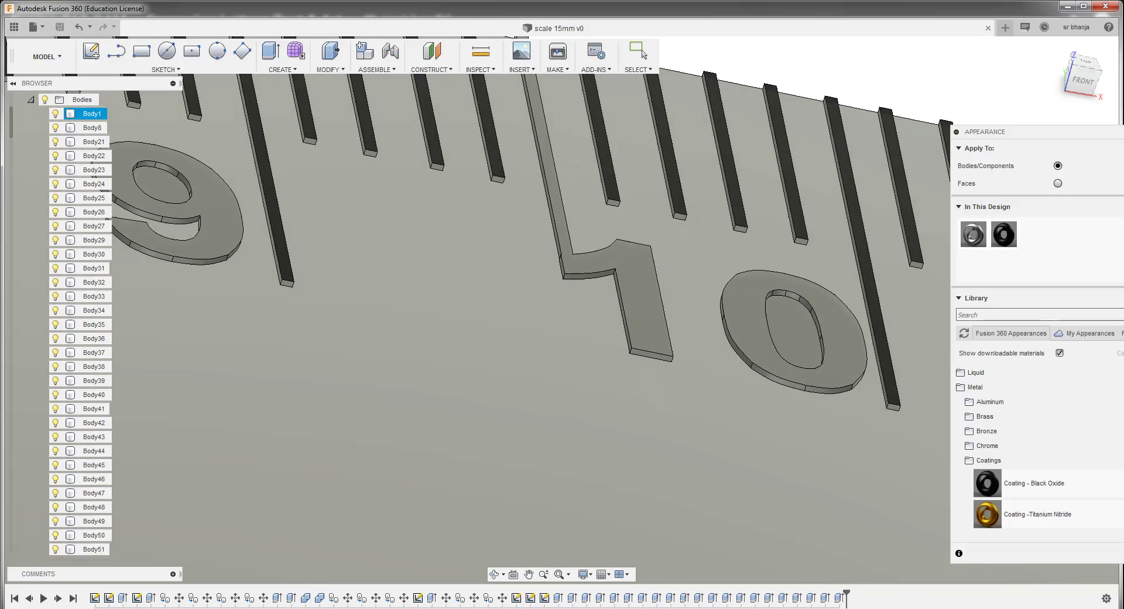
{"action": "scroll", "coordinate": [771, 331], "scroll_direction": "up", "scroll_amount": 4}
{"action": "scroll", "coordinate": [771, 331], "scroll_direction": "up", "scroll_amount": 2}
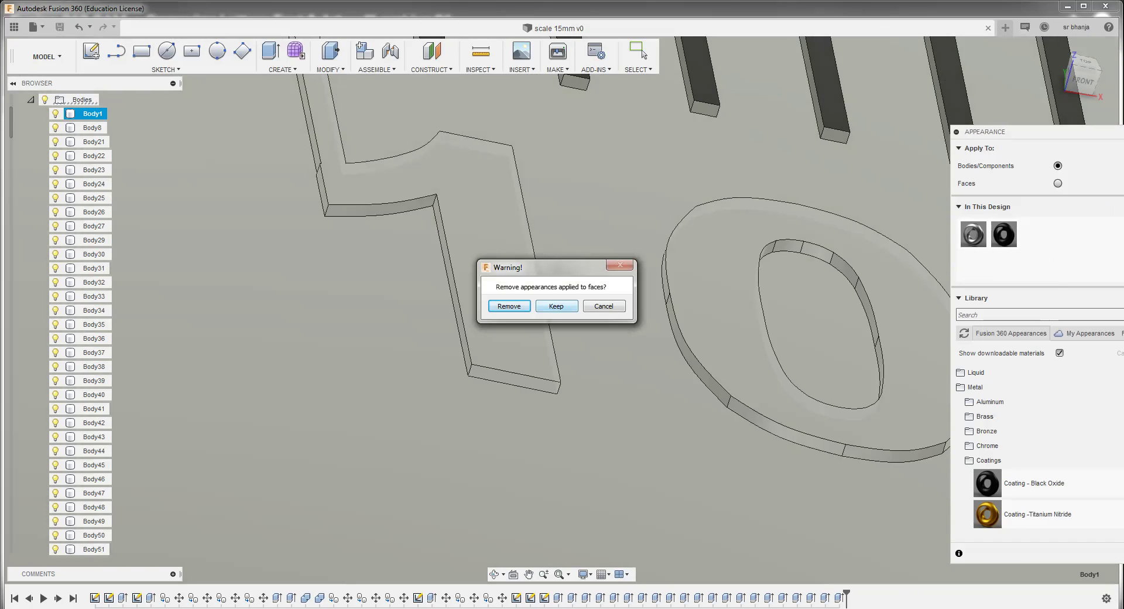
{"action": "left_click", "coordinate": [509, 306]}
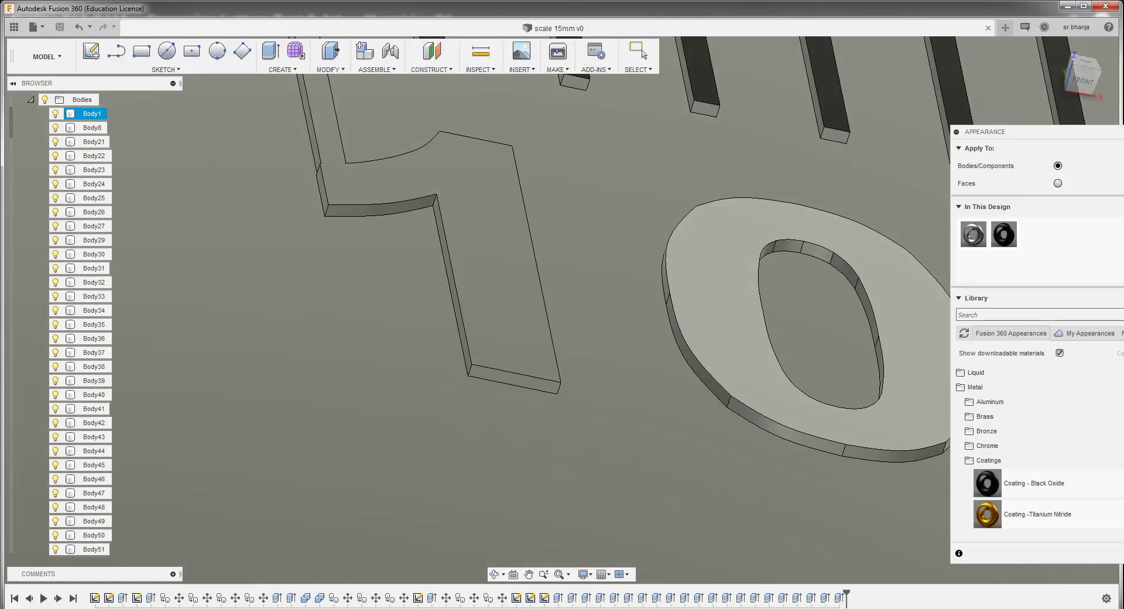
{"action": "scroll", "coordinate": [562, 316], "scroll_direction": "down", "scroll_amount": 5}
{"action": "scroll", "coordinate": [562, 316], "scroll_direction": "up", "scroll_amount": 3}
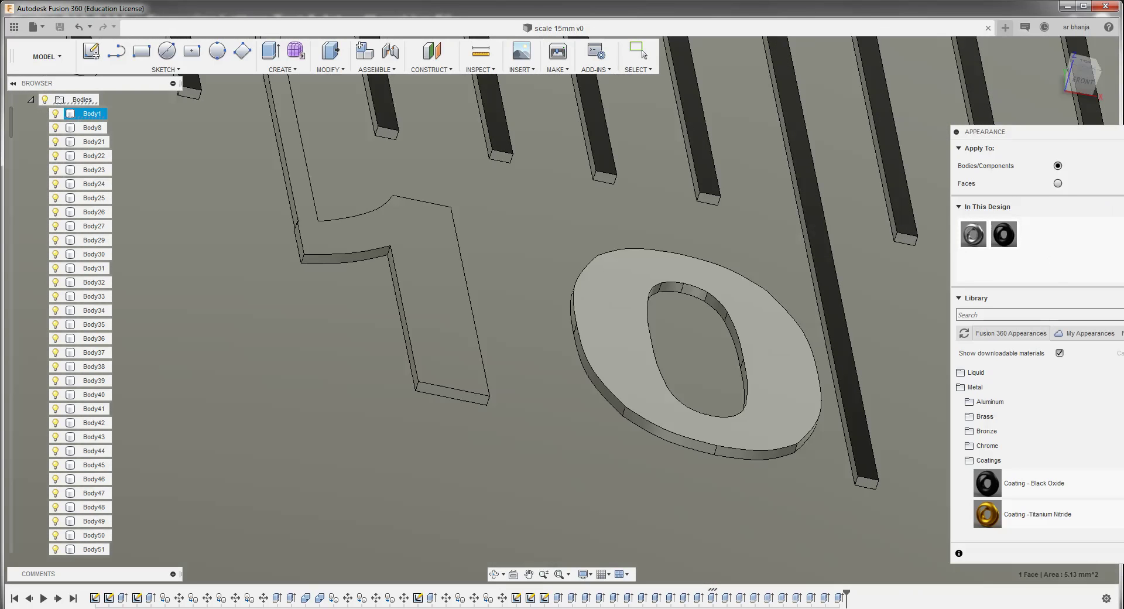
{"action": "scroll", "coordinate": [756, 436], "scroll_direction": "up", "scroll_amount": 1}
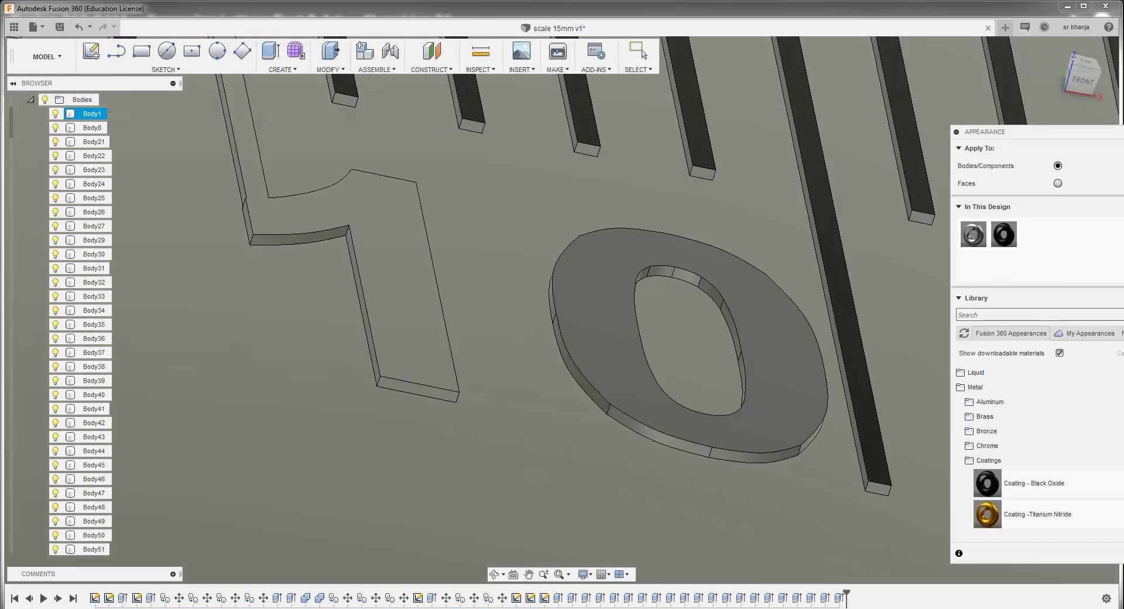
{"action": "scroll", "coordinate": [837, 335], "scroll_direction": "down", "scroll_amount": 3}
Coat the 1 body of the 10 numeral with Coating - Black Oxide from In This Design
{"action": "scroll", "coordinate": [837, 334], "scroll_direction": "down", "scroll_amount": 2}
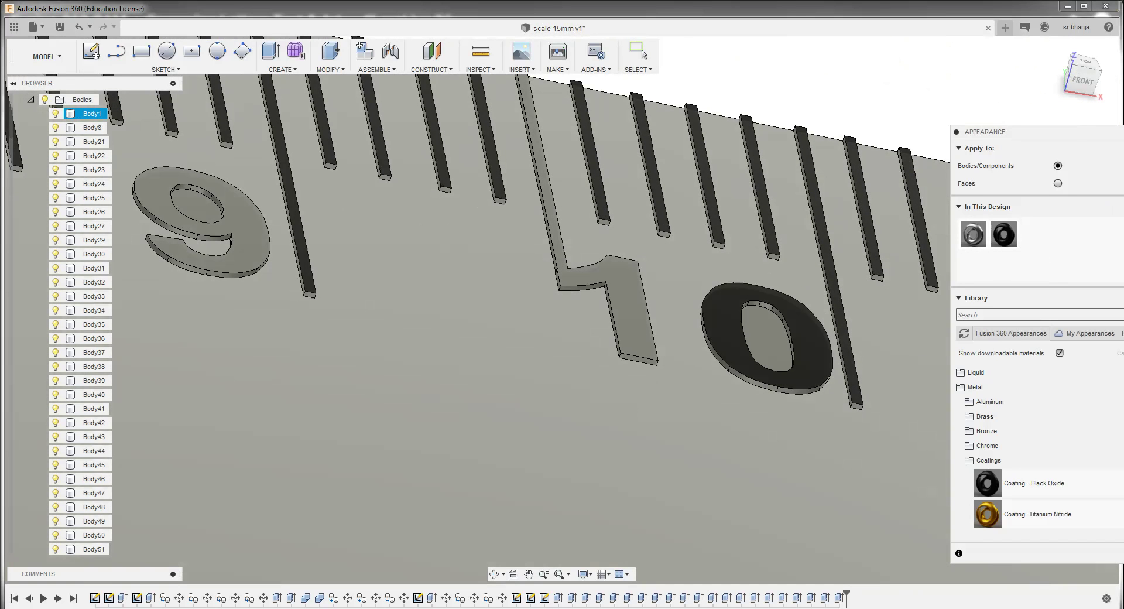
{"action": "scroll", "coordinate": [523, 240], "scroll_direction": "up", "scroll_amount": 2}
{"action": "scroll", "coordinate": [523, 239], "scroll_direction": "up", "scroll_amount": 2}
{"action": "scroll", "coordinate": [523, 240], "scroll_direction": "up", "scroll_amount": 2}
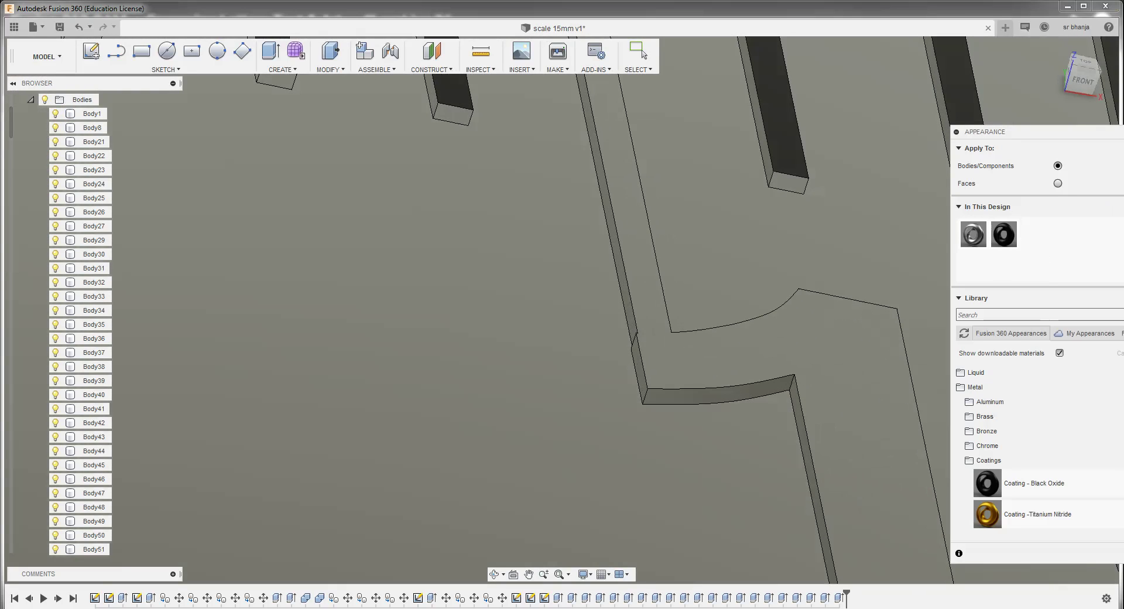
{"action": "left_click_drag", "start_coordinate": [1003, 234], "coordinate": [726, 360]}
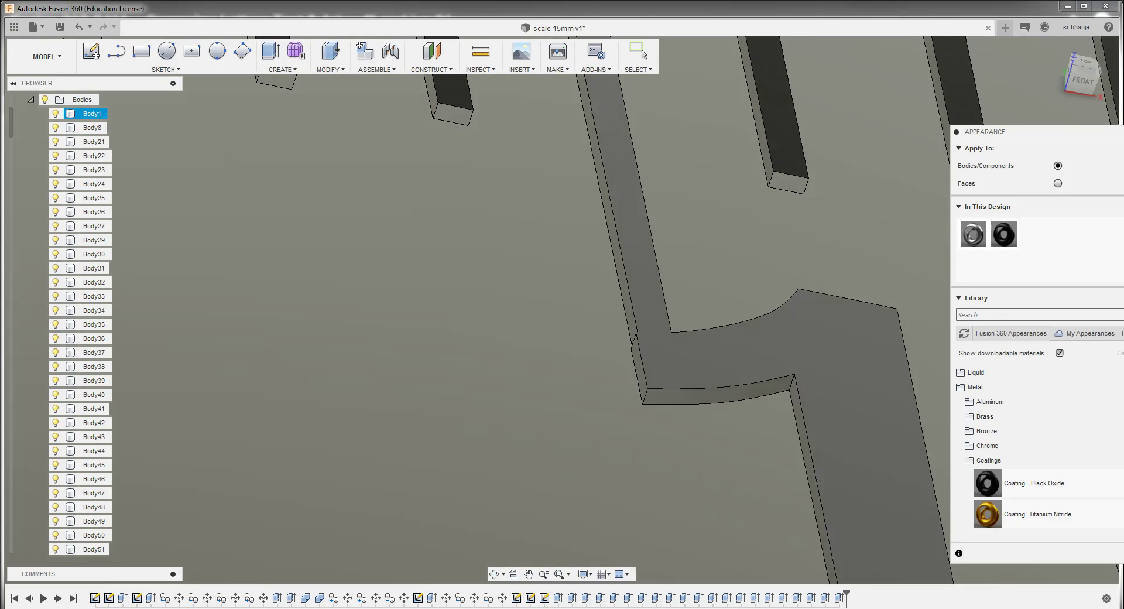
{"action": "scroll", "coordinate": [562, 316], "scroll_direction": "down", "scroll_amount": 5}
{"action": "scroll", "coordinate": [562, 317], "scroll_direction": "down", "scroll_amount": 5}
{"action": "scroll", "coordinate": [562, 316], "scroll_direction": "down", "scroll_amount": 3}
Apply the Coating - Black Oxide swatch to the face of the raised numeral 9
{"action": "scroll", "coordinate": [562, 317], "scroll_direction": "down", "scroll_amount": 3}
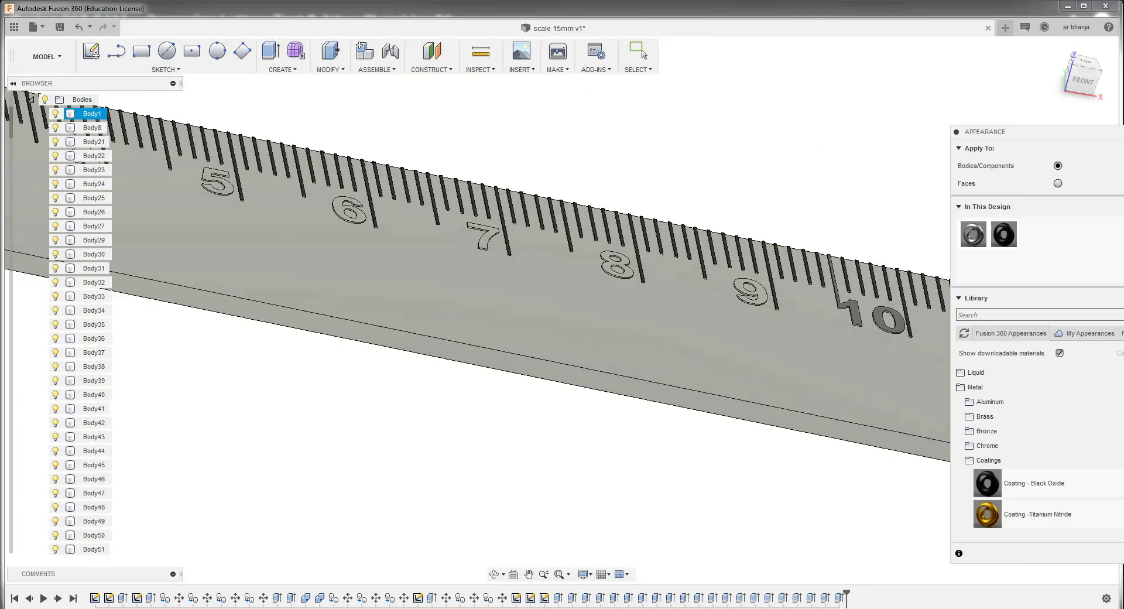
{"action": "scroll", "coordinate": [698, 265], "scroll_direction": "up", "scroll_amount": 3}
{"action": "scroll", "coordinate": [698, 266], "scroll_direction": "up", "scroll_amount": 4}
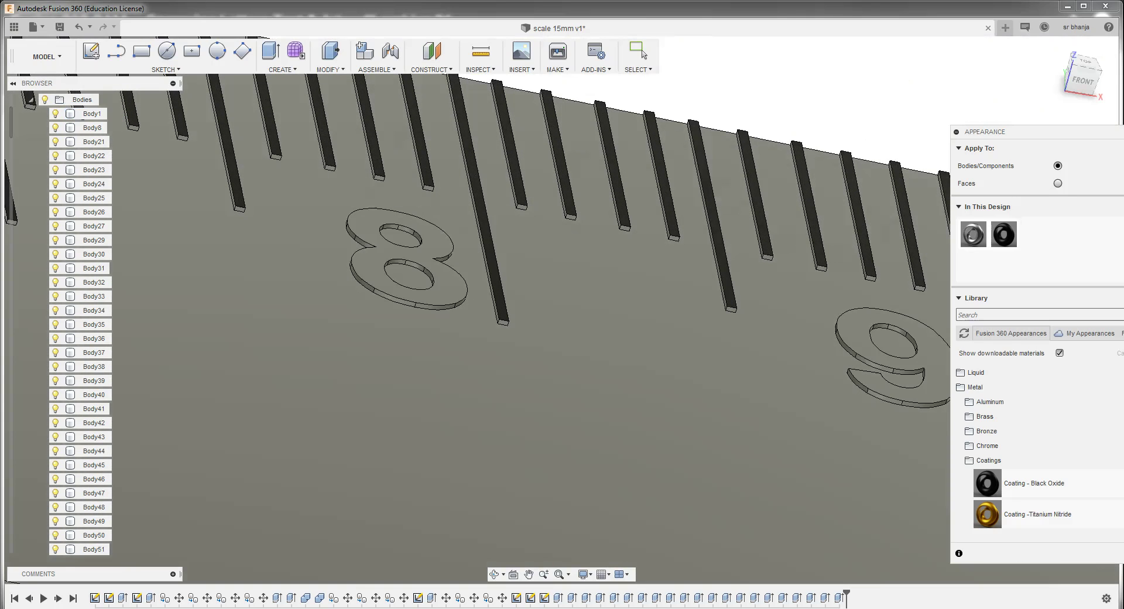
{"action": "left_click", "coordinate": [88, 114]}
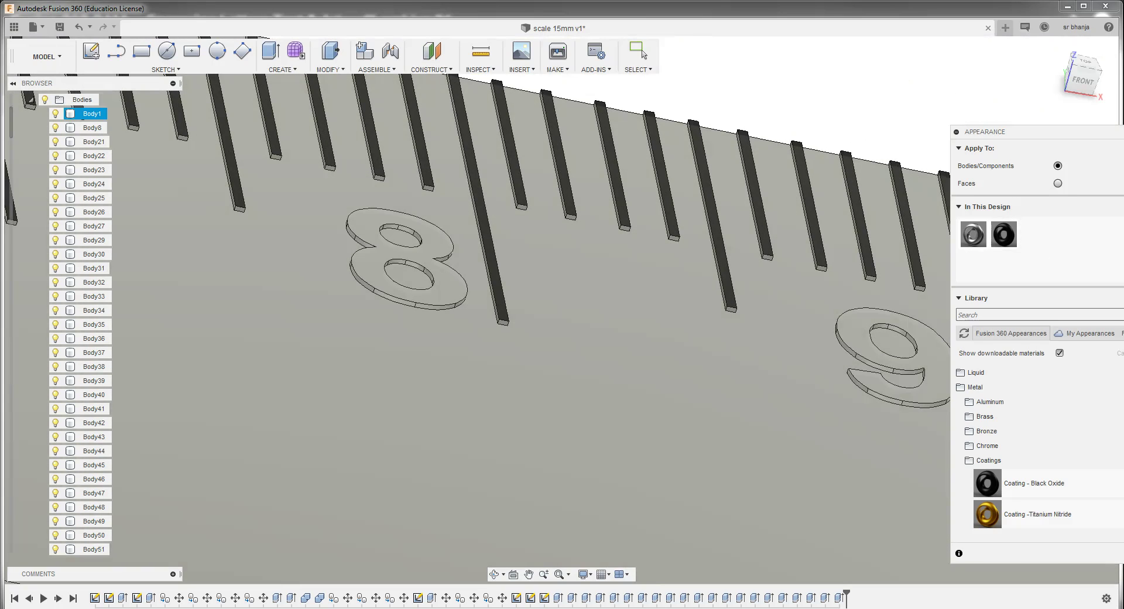
{"action": "left_click_drag", "start_coordinate": [1004, 234], "coordinate": [889, 351]}
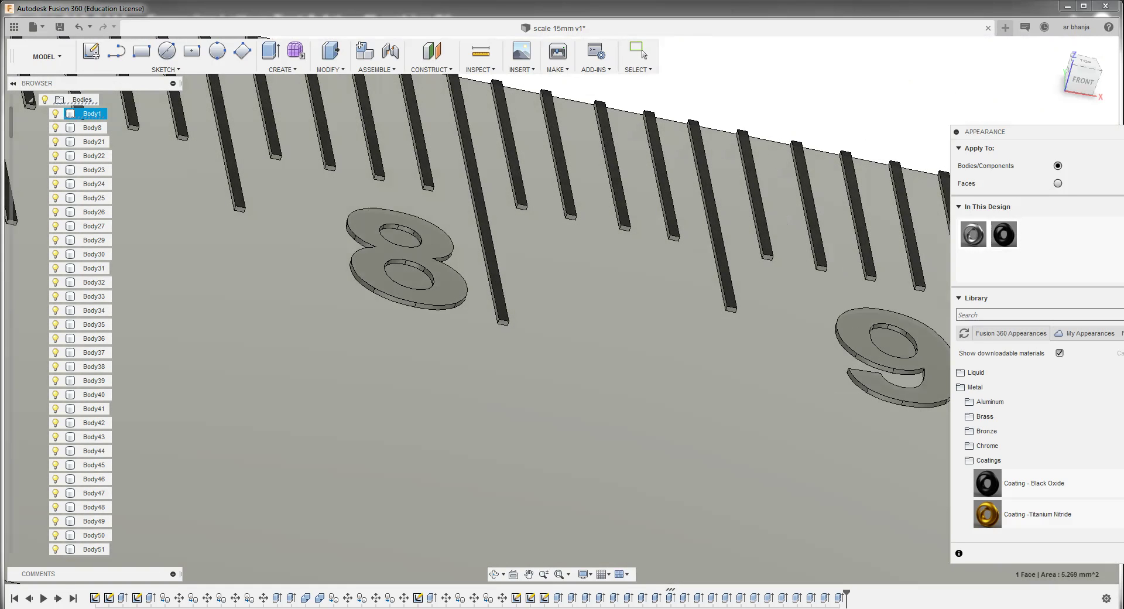
{"action": "scroll", "coordinate": [936, 363], "scroll_direction": "up", "scroll_amount": 3}
{"action": "scroll", "coordinate": [936, 363], "scroll_direction": "up", "scroll_amount": 3}
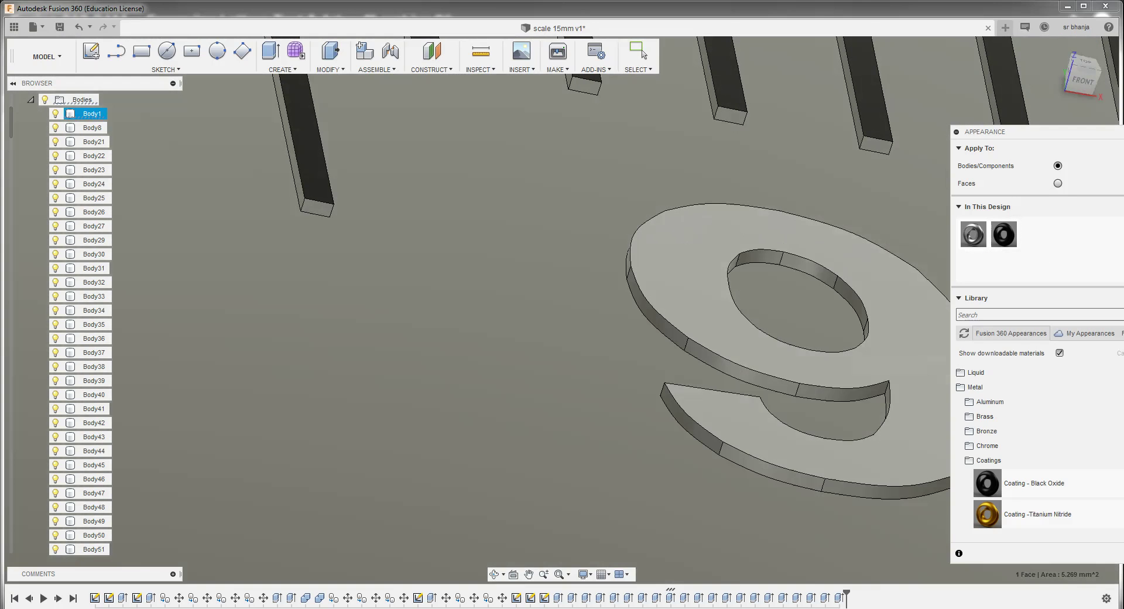
{"action": "scroll", "coordinate": [907, 287], "scroll_direction": "down", "scroll_amount": 2}
{"action": "scroll", "coordinate": [907, 287], "scroll_direction": "down", "scroll_amount": 2}
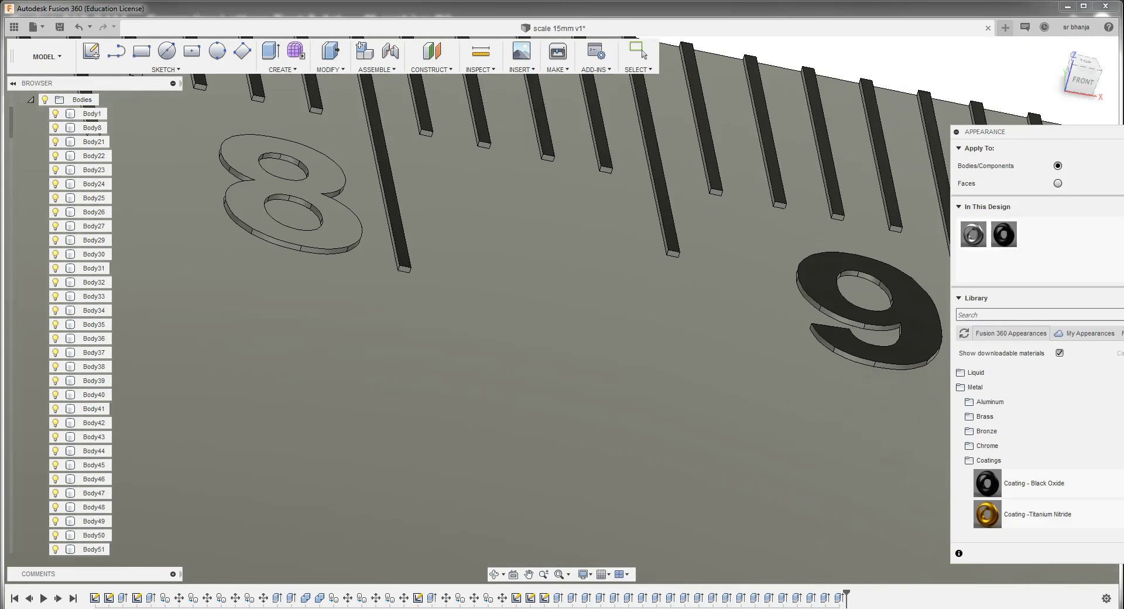
{"action": "scroll", "coordinate": [907, 287], "scroll_direction": "down", "scroll_amount": 1}
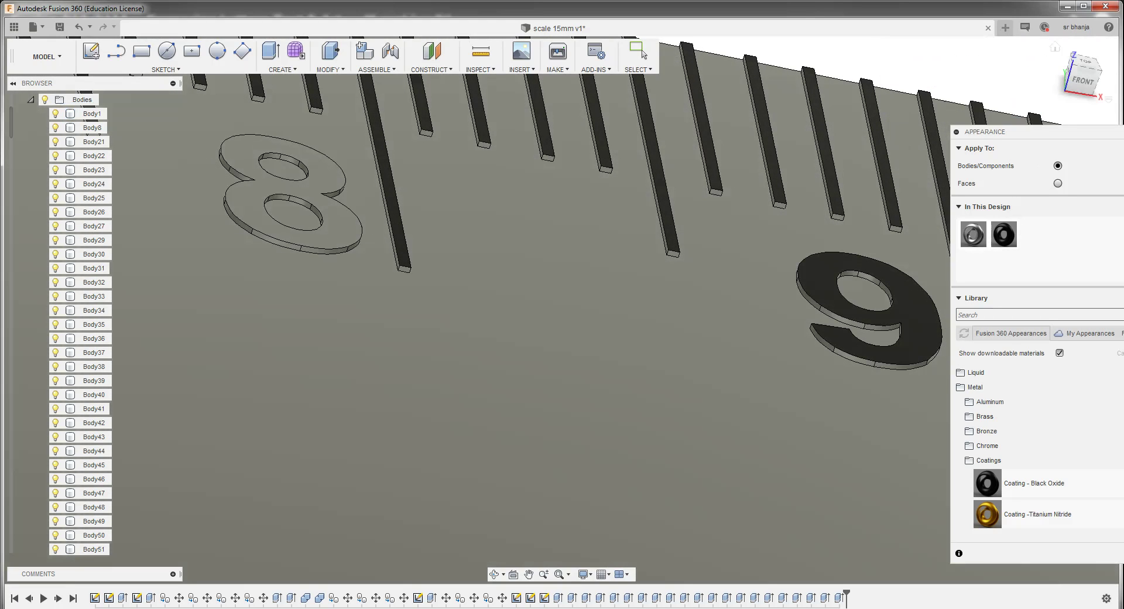
{"action": "scroll", "coordinate": [866, 328], "scroll_direction": "down", "scroll_amount": 2}
{"action": "scroll", "coordinate": [866, 328], "scroll_direction": "down", "scroll_amount": 2}
Zoom the view in on the raised numeral 8
{"action": "scroll", "coordinate": [866, 327], "scroll_direction": "down", "scroll_amount": 2}
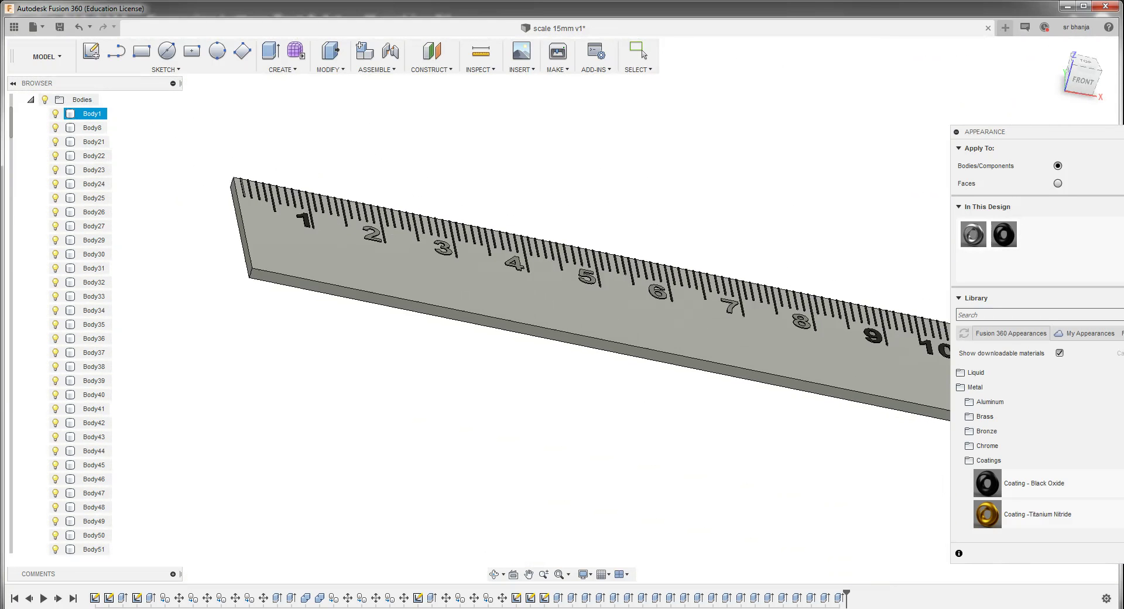
{"action": "scroll", "coordinate": [866, 328], "scroll_direction": "down", "scroll_amount": 1}
{"action": "scroll", "coordinate": [794, 313], "scroll_direction": "up", "scroll_amount": 4}
{"action": "scroll", "coordinate": [794, 314], "scroll_direction": "up", "scroll_amount": 2}
{"action": "scroll", "coordinate": [794, 313], "scroll_direction": "up", "scroll_amount": 1}
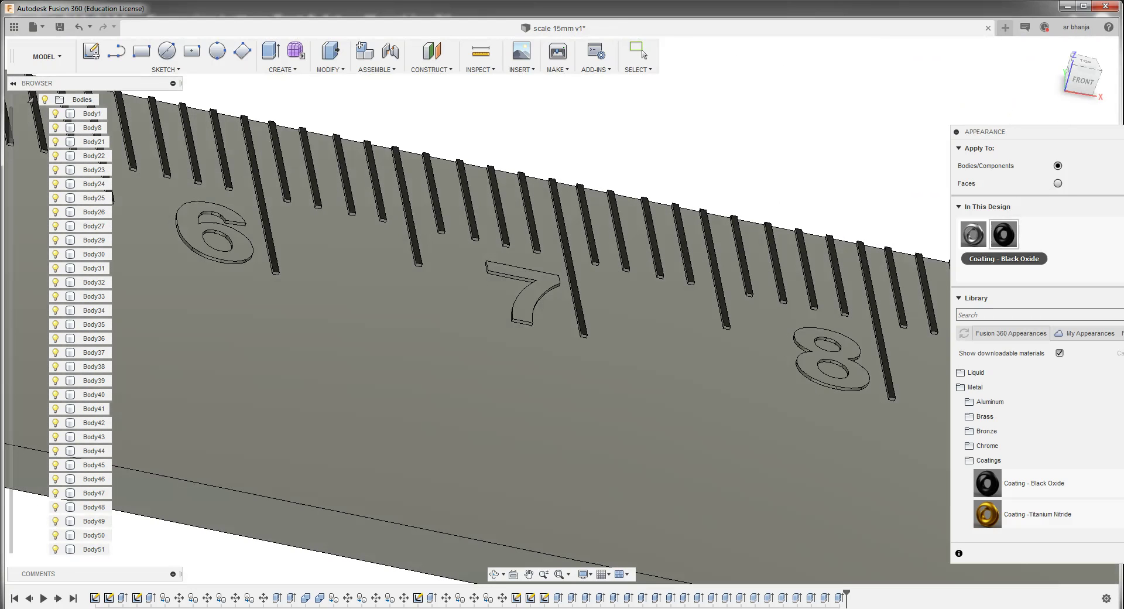
{"action": "scroll", "coordinate": [794, 328], "scroll_direction": "up", "scroll_amount": 2}
{"action": "scroll", "coordinate": [794, 328], "scroll_direction": "up", "scroll_amount": 2}
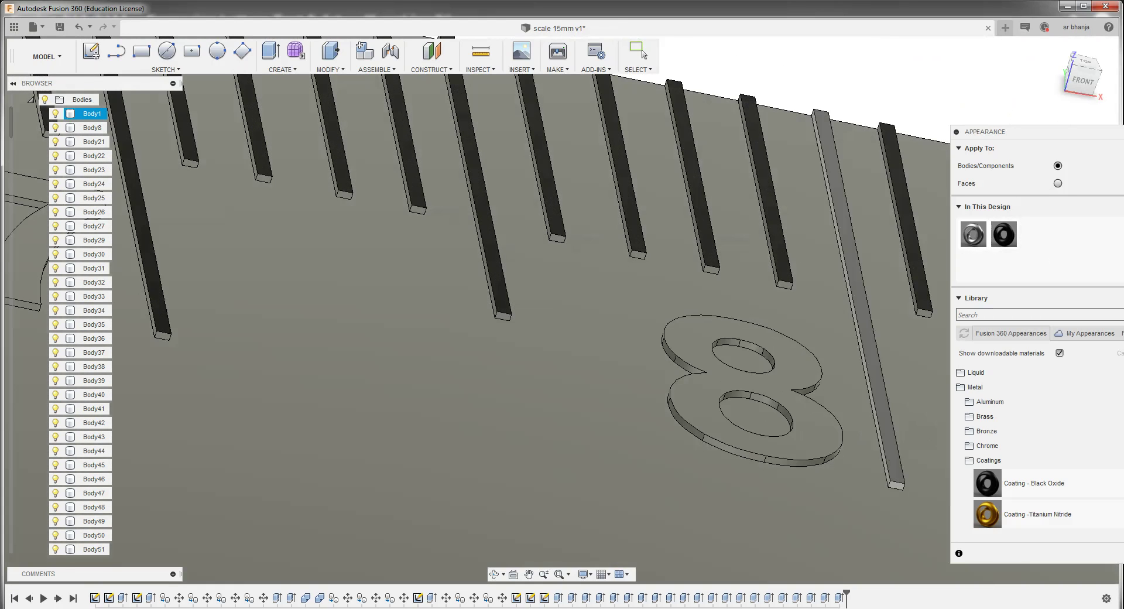
{"action": "scroll", "coordinate": [717, 410], "scroll_direction": "up", "scroll_amount": 2}
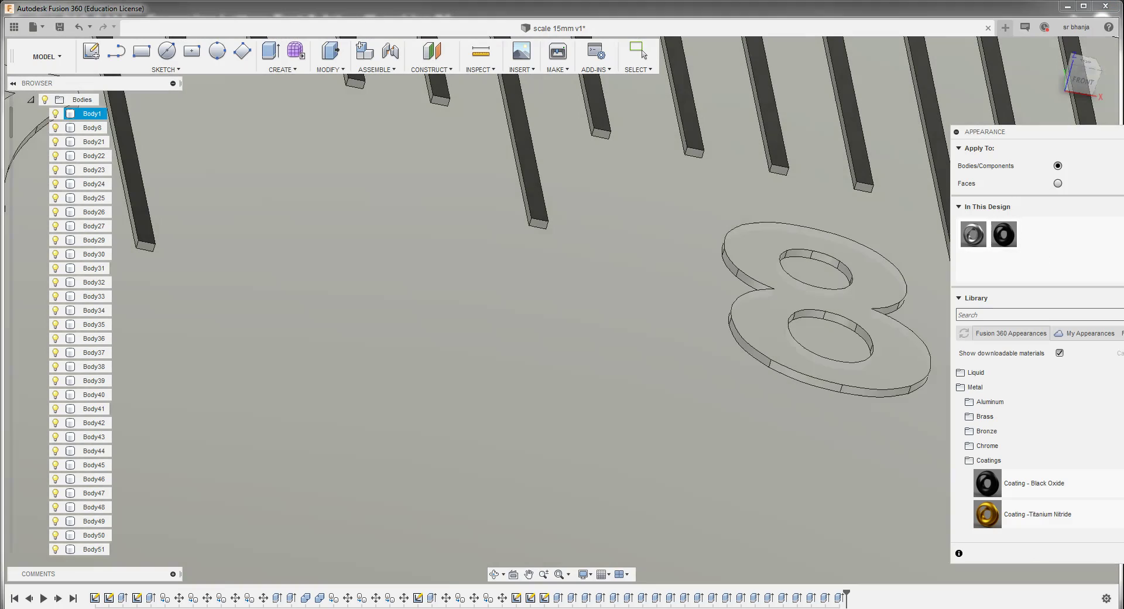
Clear the ruler body selection so the numeral 8 can take the Black Oxide coating
{"action": "key", "text": "Escape"}
{"action": "left_click", "coordinate": [92, 114]}
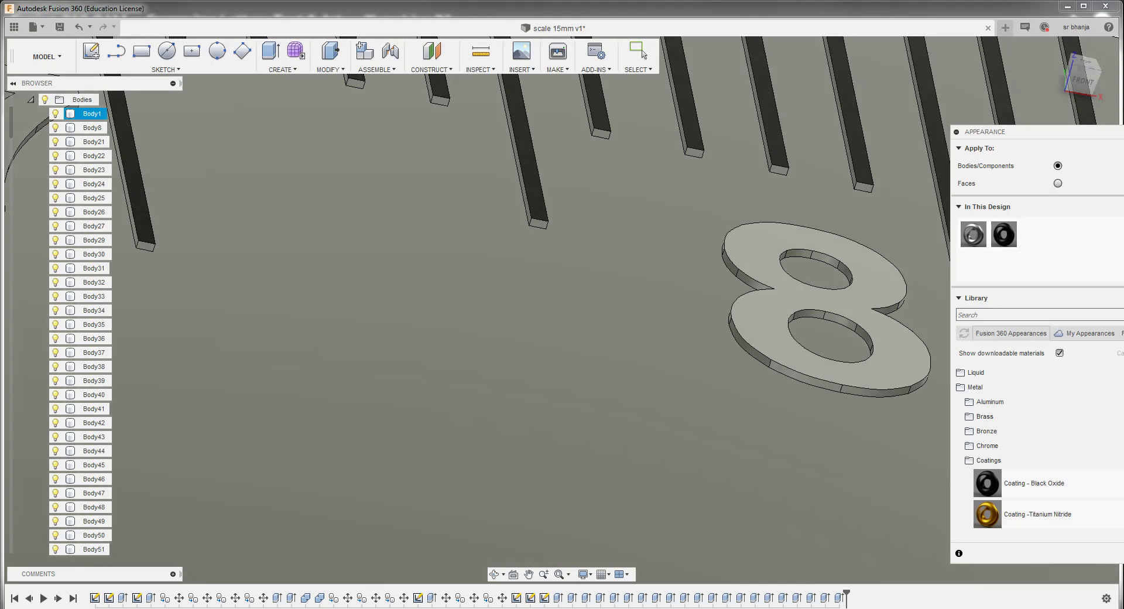
{"action": "key", "text": "Escape"}
{"action": "left_click", "coordinate": [92, 114]}
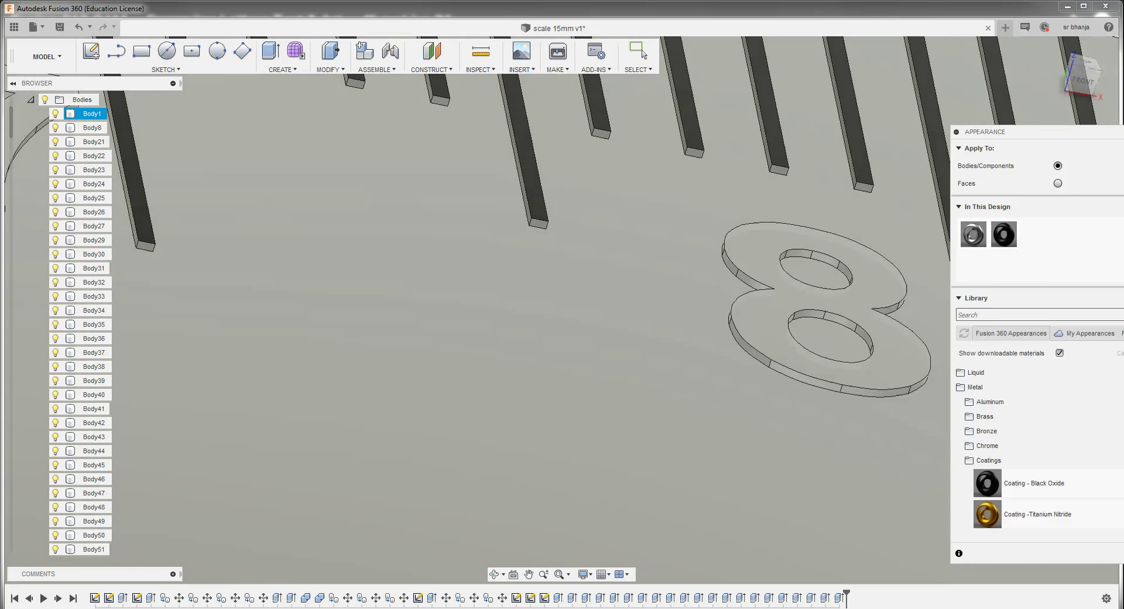
{"action": "key", "text": "Escape"}
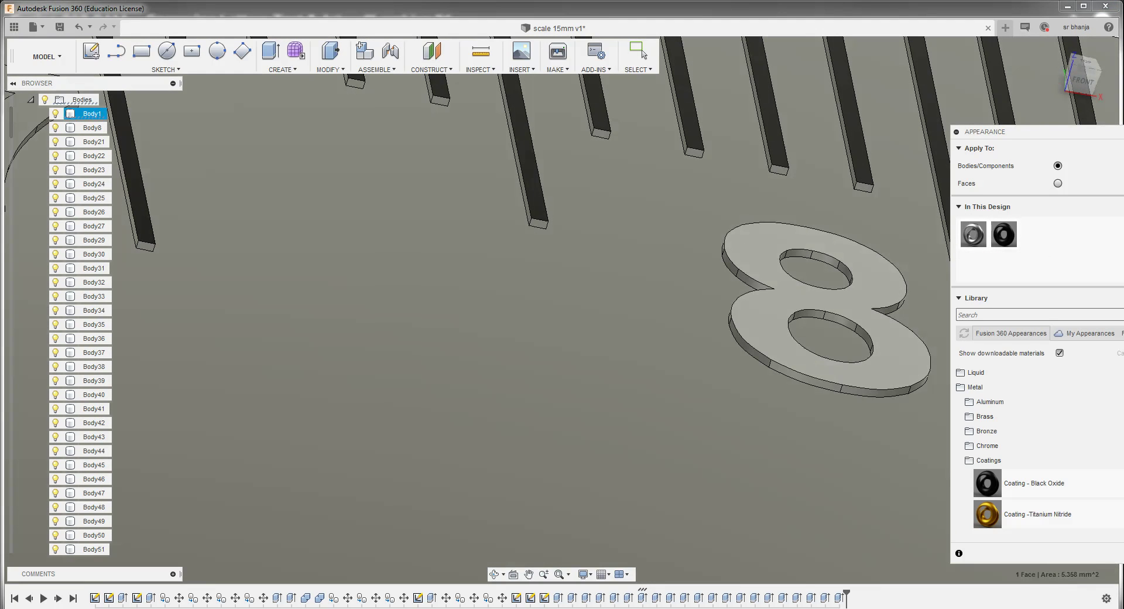
{"action": "scroll", "coordinate": [935, 321], "scroll_direction": "down", "scroll_amount": 2}
{"action": "scroll", "coordinate": [935, 321], "scroll_direction": "down", "scroll_amount": 3}
Zoom in on the numeral 7 and clear the ruler body selection
{"action": "scroll", "coordinate": [935, 321], "scroll_direction": "down", "scroll_amount": 3}
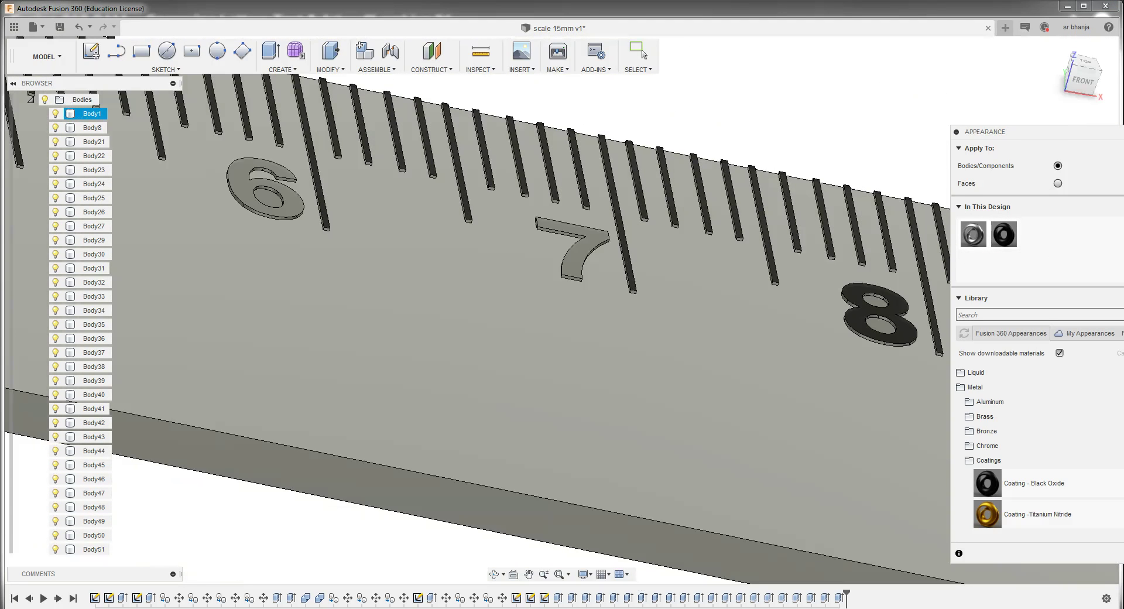
{"action": "scroll", "coordinate": [935, 322], "scroll_direction": "down", "scroll_amount": 2}
{"action": "scroll", "coordinate": [562, 293], "scroll_direction": "down", "scroll_amount": 2}
{"action": "scroll", "coordinate": [562, 293], "scroll_direction": "down", "scroll_amount": 1}
{"action": "scroll", "coordinate": [562, 292], "scroll_direction": "down", "scroll_amount": 1}
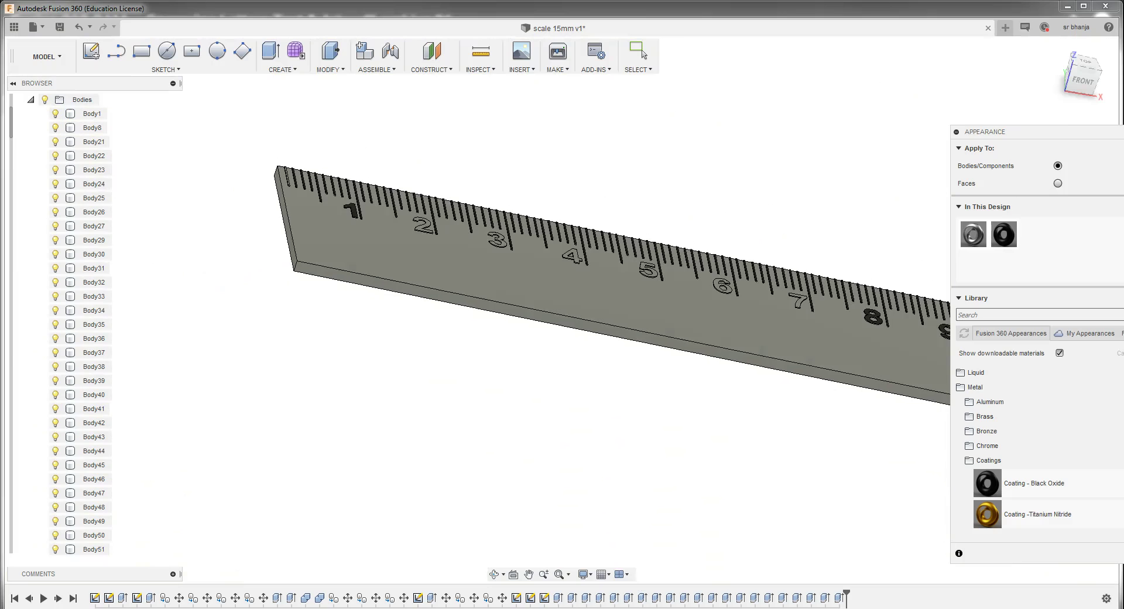
{"action": "scroll", "coordinate": [562, 293], "scroll_direction": "up", "scroll_amount": 3}
{"action": "scroll", "coordinate": [922, 354], "scroll_direction": "up", "scroll_amount": 2}
{"action": "scroll", "coordinate": [922, 354], "scroll_direction": "up", "scroll_amount": 2}
{"action": "scroll", "coordinate": [922, 354], "scroll_direction": "up", "scroll_amount": 3}
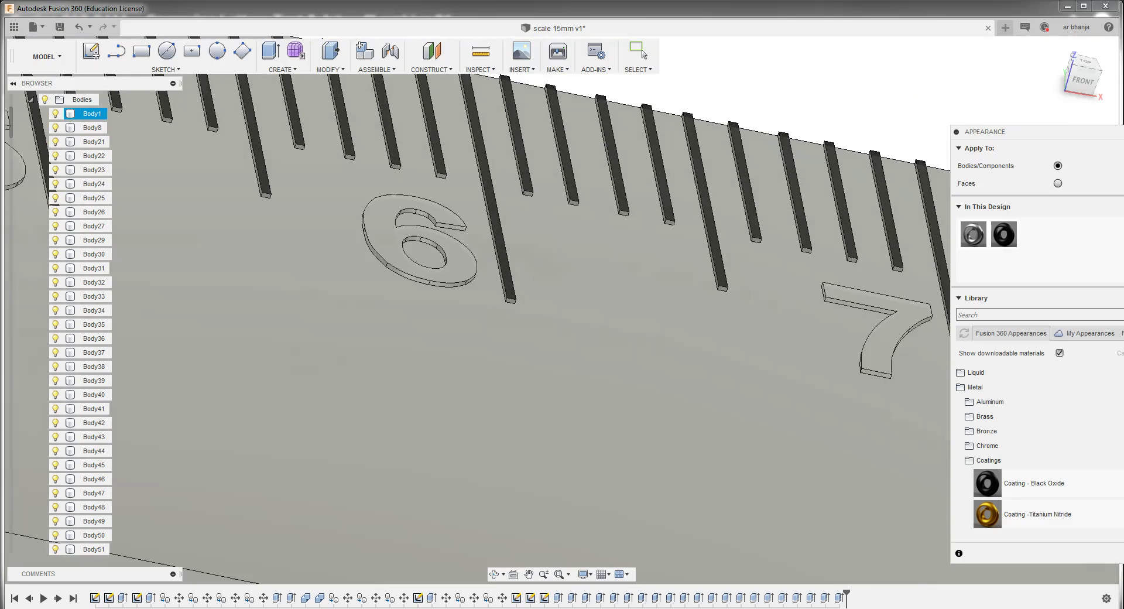
{"action": "scroll", "coordinate": [922, 354], "scroll_direction": "up", "scroll_amount": 3}
{"action": "key", "text": "Escape"}
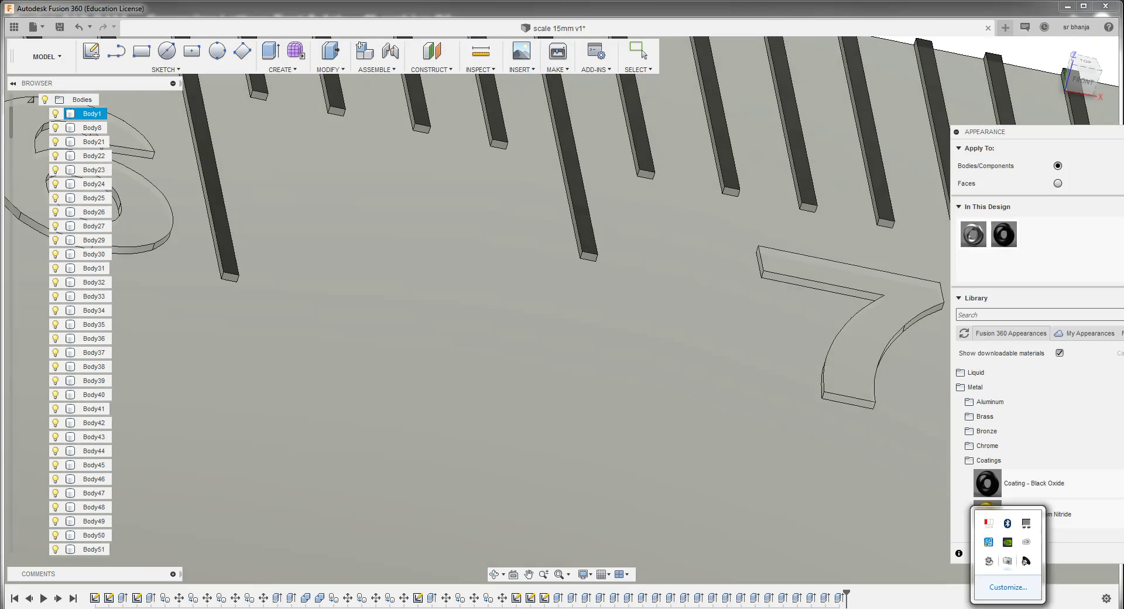
Apply Coating - Black Oxide to the top face of the raised 7
{"action": "left_click", "coordinate": [988, 560]}
{"action": "left_click", "coordinate": [921, 418]}
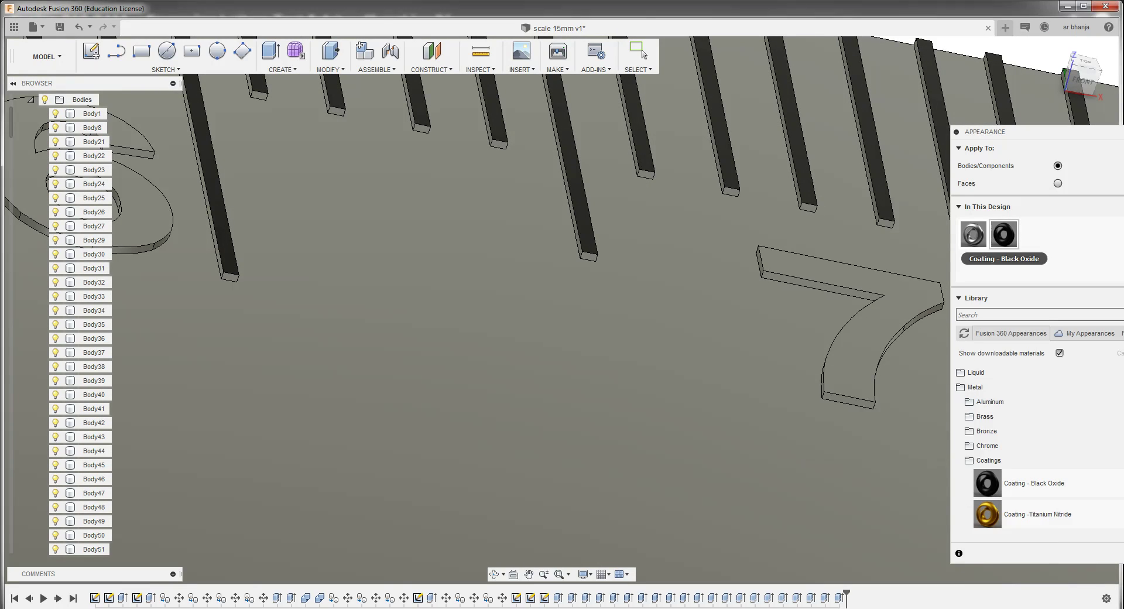
{"action": "left_click", "coordinate": [91, 113]}
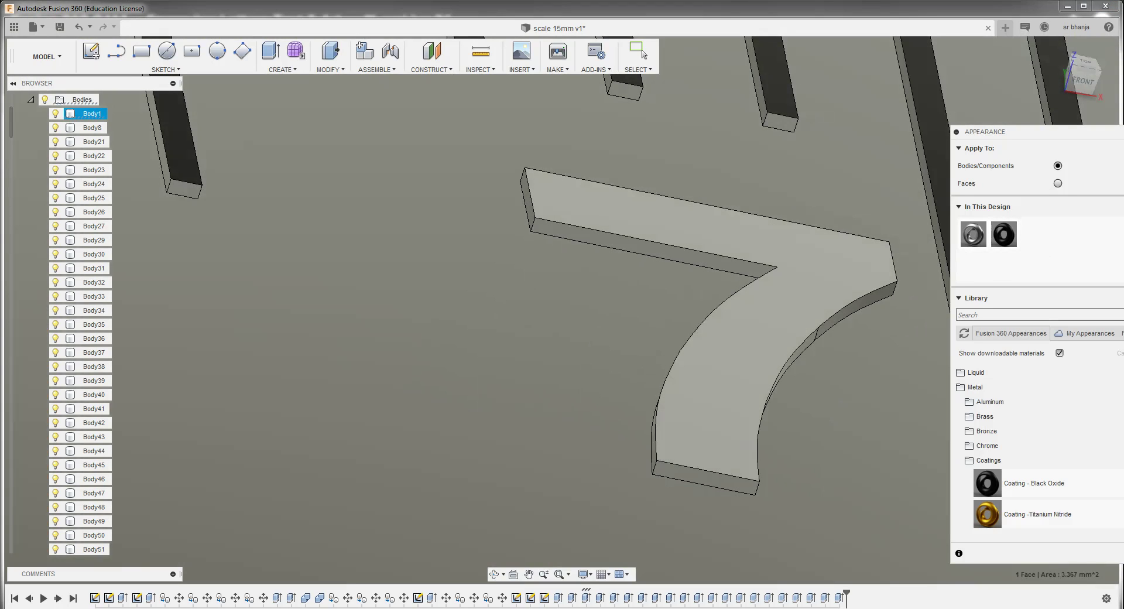
{"action": "scroll", "coordinate": [870, 268], "scroll_direction": "down", "scroll_amount": 3}
{"action": "scroll", "coordinate": [871, 269], "scroll_direction": "down", "scroll_amount": 3}
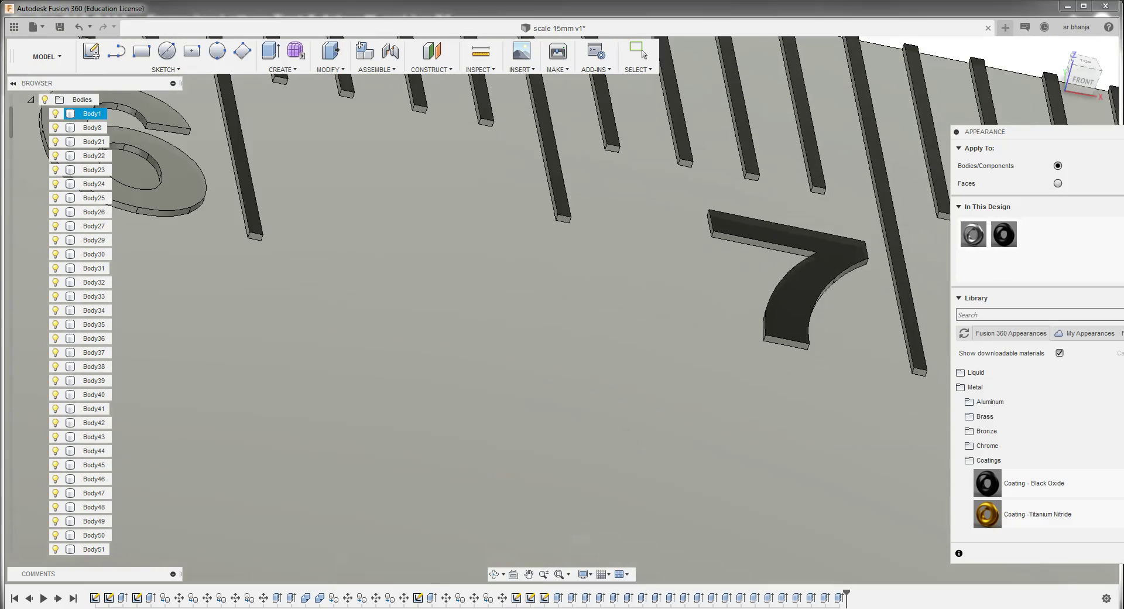
{"action": "scroll", "coordinate": [871, 268], "scroll_direction": "down", "scroll_amount": 3}
{"action": "scroll", "coordinate": [871, 268], "scroll_direction": "down", "scroll_amount": 2}
{"action": "scroll", "coordinate": [770, 240], "scroll_direction": "down", "scroll_amount": 2}
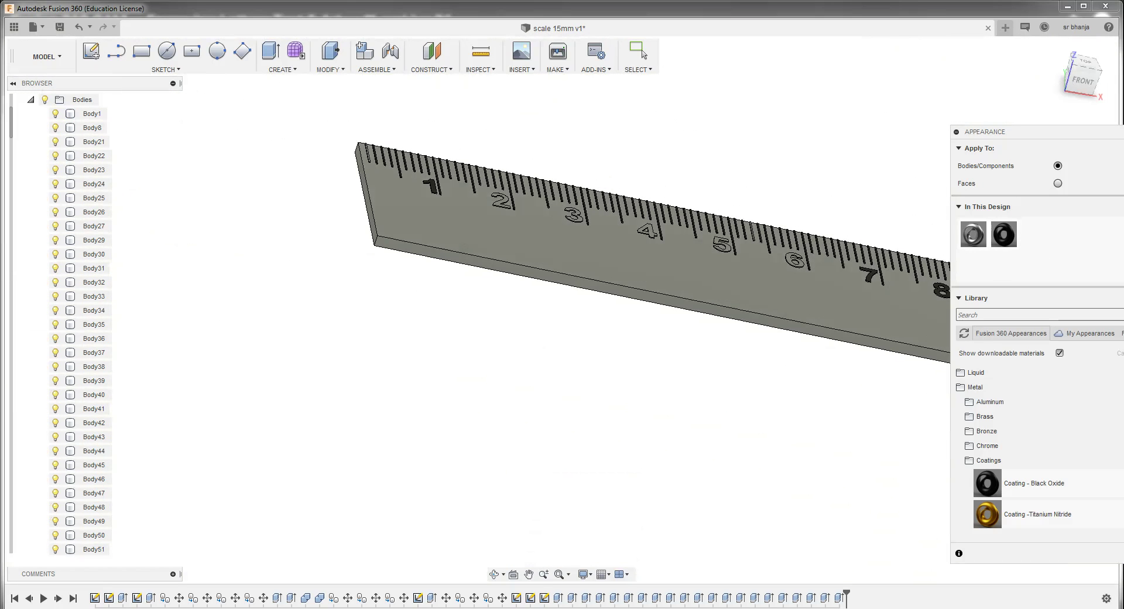
Select the top face of the raised numeral 6 for the Black Oxide coating
{"action": "scroll", "coordinate": [770, 240], "scroll_direction": "up", "scroll_amount": 3}
{"action": "scroll", "coordinate": [770, 240], "scroll_direction": "up", "scroll_amount": 3}
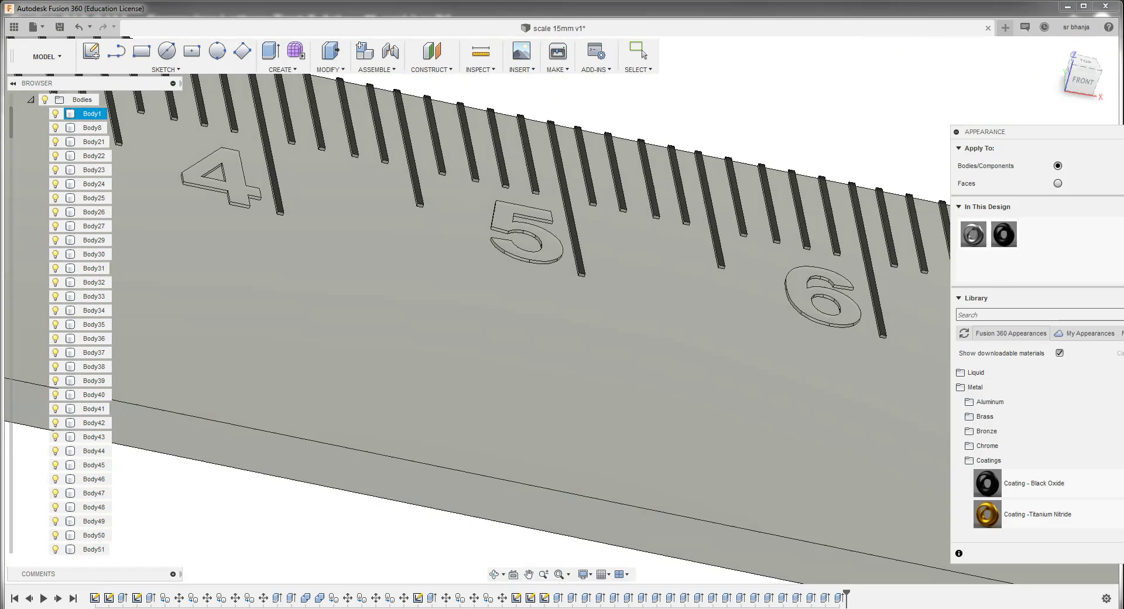
{"action": "scroll", "coordinate": [802, 271], "scroll_direction": "up", "scroll_amount": 2}
{"action": "scroll", "coordinate": [802, 271], "scroll_direction": "up", "scroll_amount": 2}
{"action": "scroll", "coordinate": [894, 358], "scroll_direction": "up", "scroll_amount": 2}
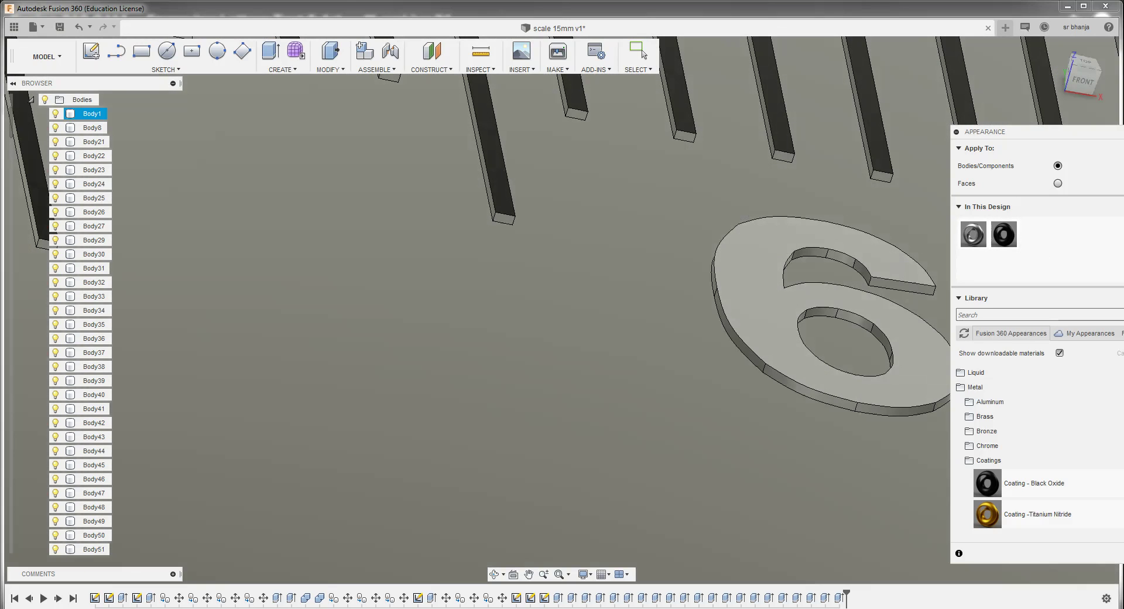
{"action": "left_click", "coordinate": [843, 345]}
Bring numerals 3–5 into view and coat the top face of the 5 in Black Oxide
{"action": "scroll", "coordinate": [526, 293], "scroll_direction": "down", "scroll_amount": 5}
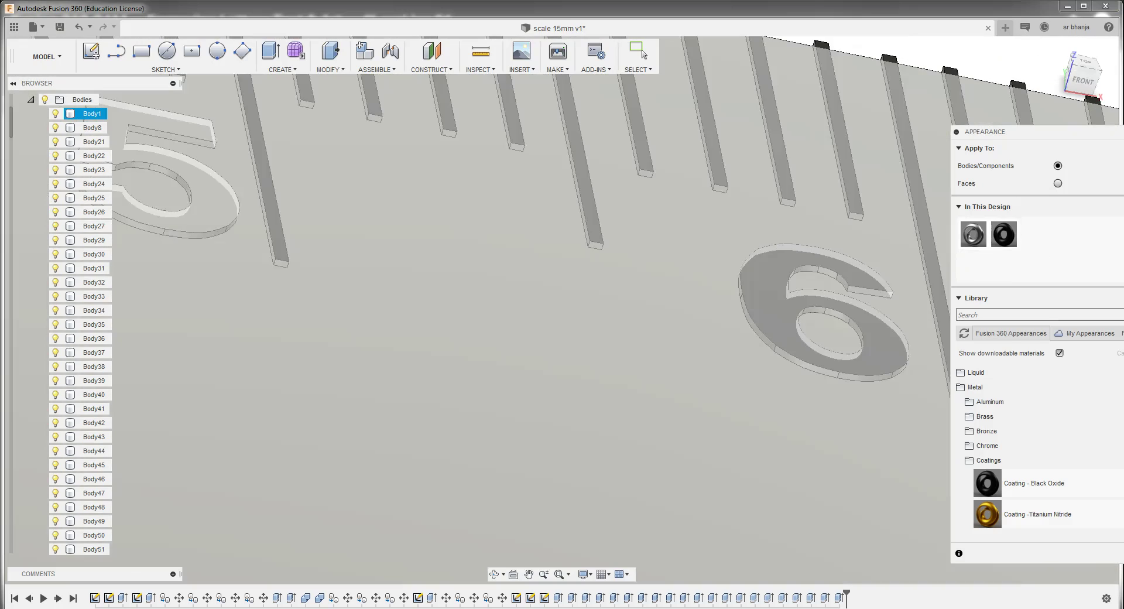
{"action": "middle_click_drag", "start_coordinate": [410, 292], "coordinate": [644, 304]}
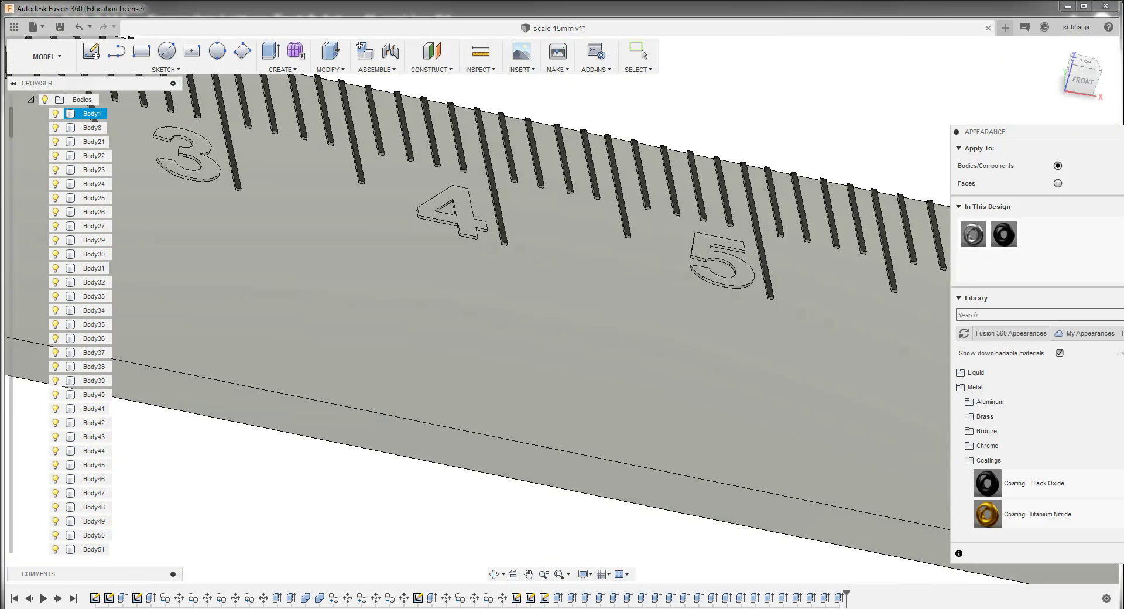
{"action": "scroll", "coordinate": [659, 245], "scroll_direction": "down", "scroll_amount": 2}
{"action": "scroll", "coordinate": [658, 246], "scroll_direction": "up", "scroll_amount": 2}
{"action": "scroll", "coordinate": [659, 246], "scroll_direction": "up", "scroll_amount": 2}
{"action": "scroll", "coordinate": [659, 246], "scroll_direction": "up", "scroll_amount": 2}
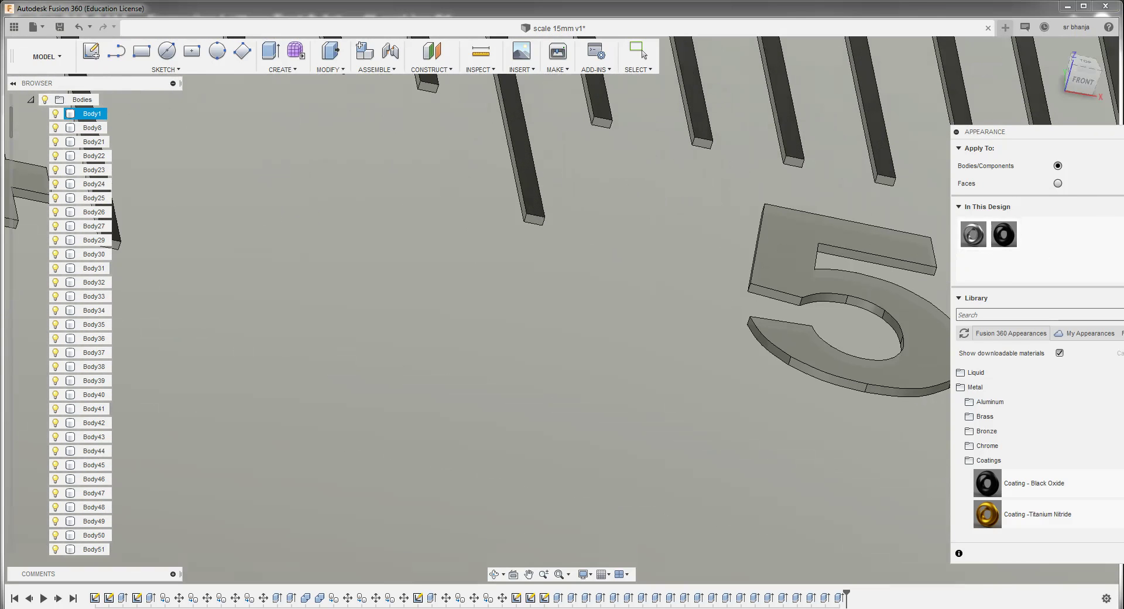
{"action": "scroll", "coordinate": [658, 246], "scroll_direction": "down", "scroll_amount": 1}
{"action": "key", "text": "Escape"}
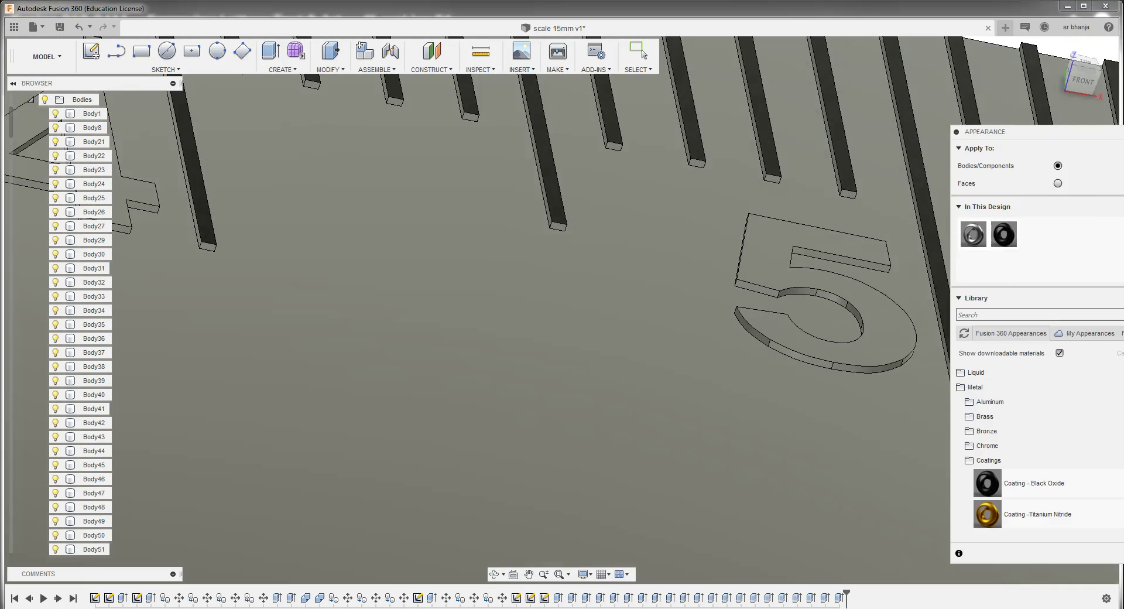
{"action": "left_click", "coordinate": [92, 113]}
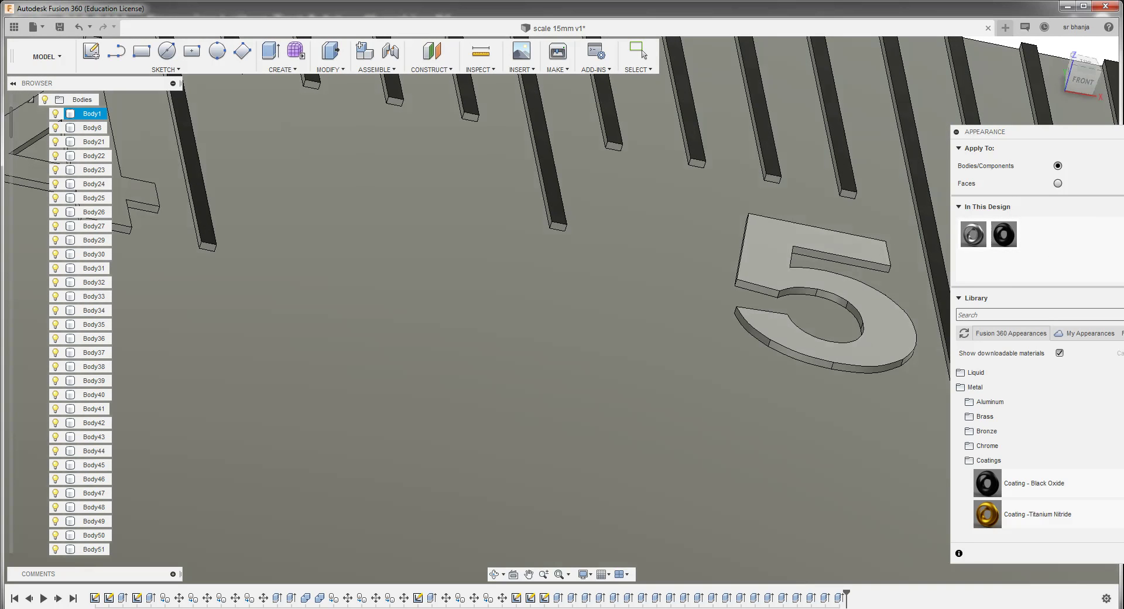
{"action": "left_click", "coordinate": [887, 339]}
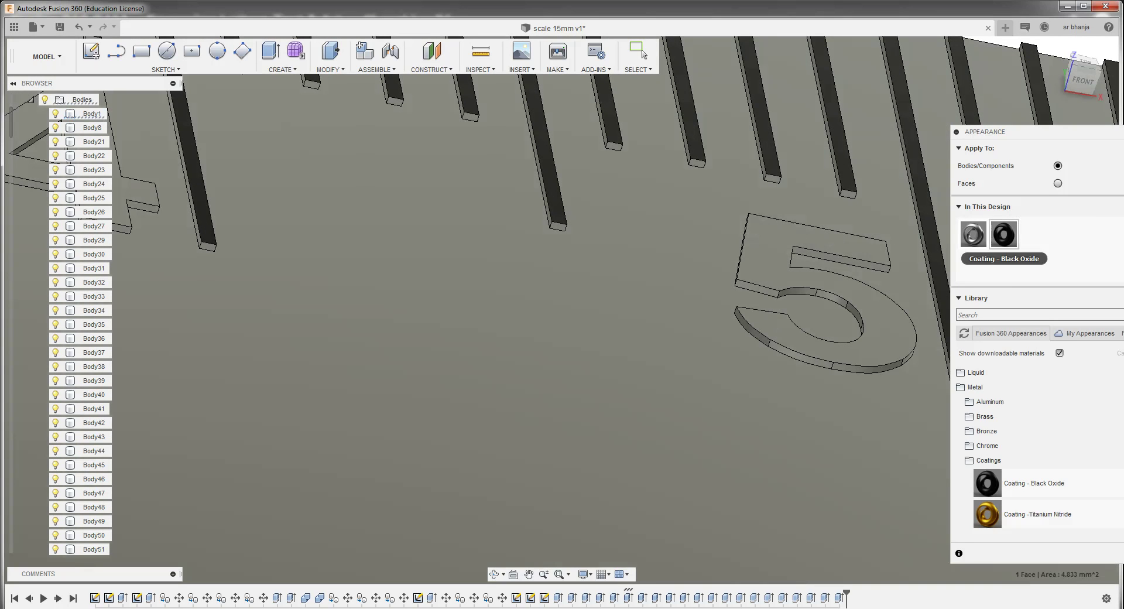
{"action": "left_click_drag", "start_coordinate": [1003, 234], "coordinate": [92, 113]}
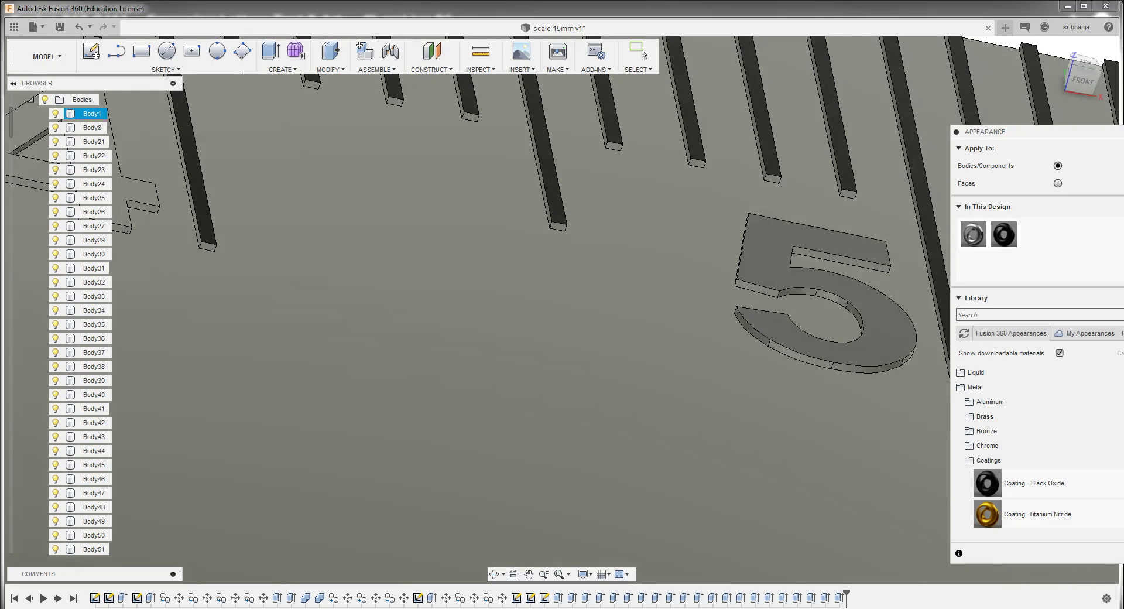
{"action": "scroll", "coordinate": [903, 281], "scroll_direction": "down", "scroll_amount": 5}
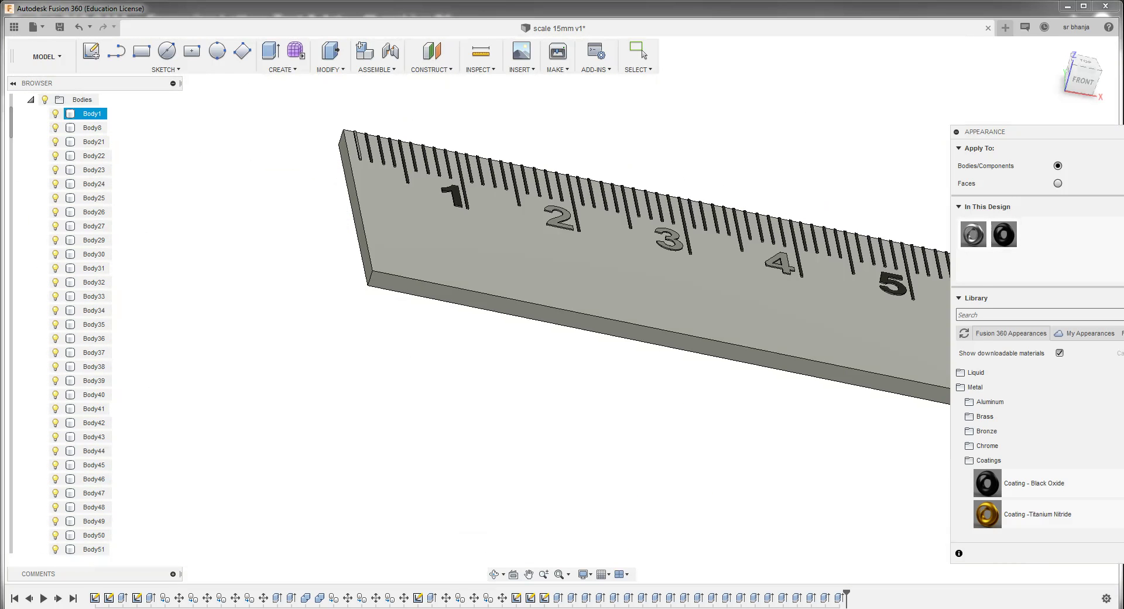
Apply Coating - Black Oxide to the raised 4, dismissing the face-appearance warning
{"action": "scroll", "coordinate": [584, 239], "scroll_direction": "up", "scroll_amount": 3}
{"action": "scroll", "coordinate": [585, 240], "scroll_direction": "up", "scroll_amount": 2}
{"action": "scroll", "coordinate": [584, 240], "scroll_direction": "down", "scroll_amount": 2}
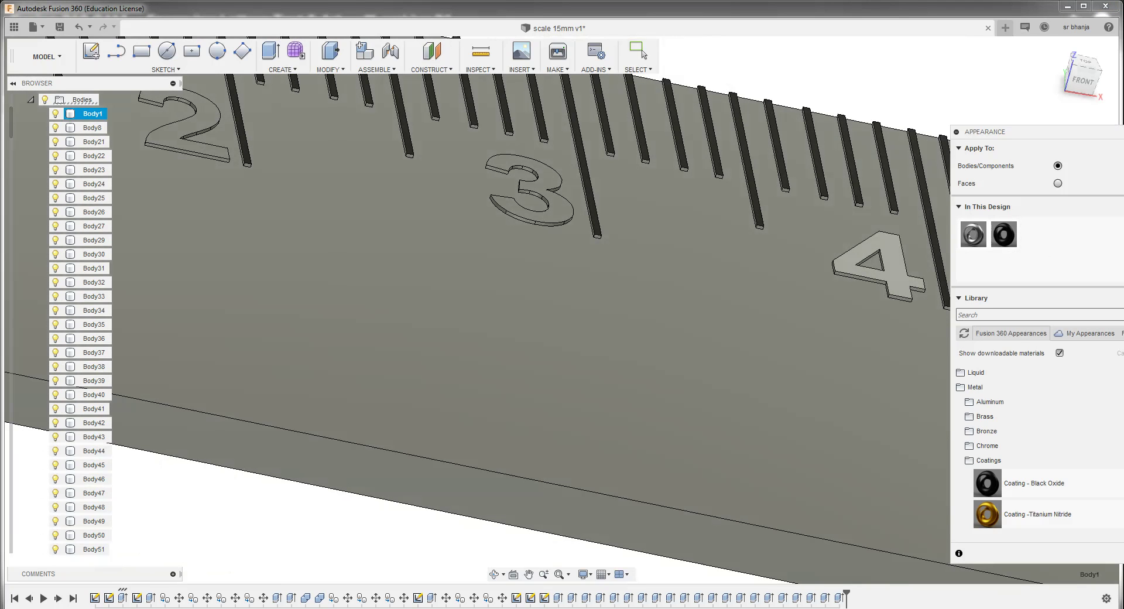
{"action": "left_click", "coordinate": [1004, 235]}
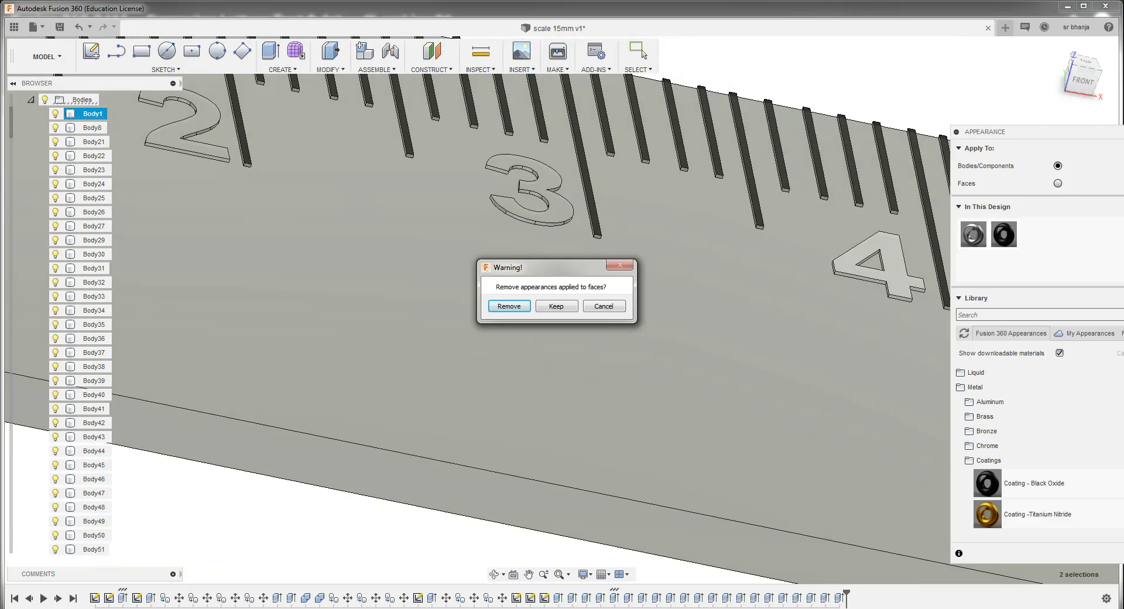
{"action": "key", "text": "Return"}
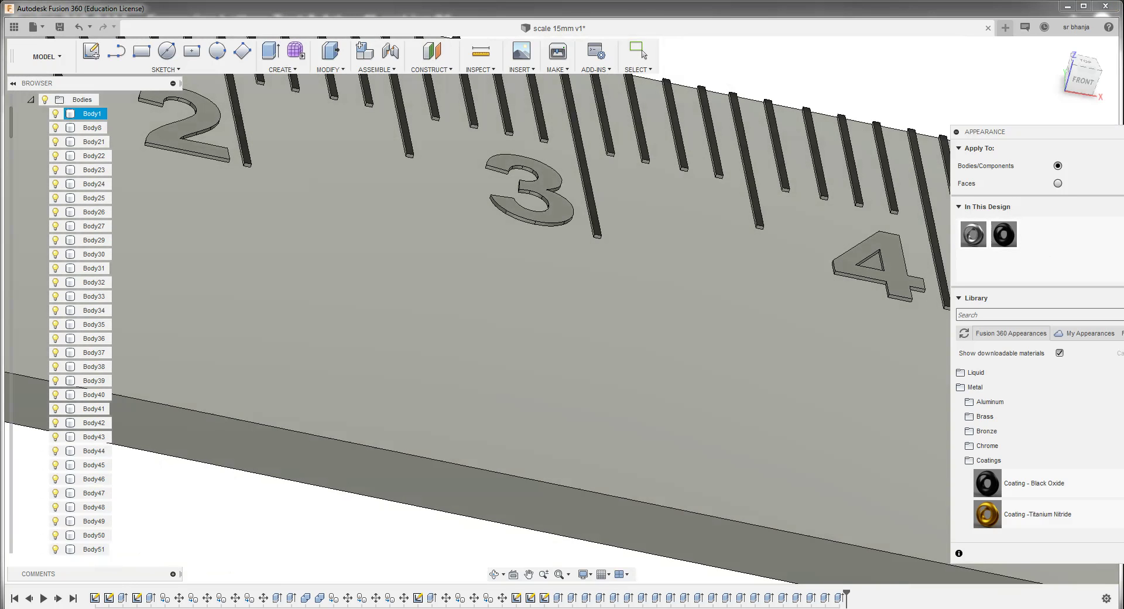
{"action": "scroll", "coordinate": [924, 269], "scroll_direction": "up", "scroll_amount": 3}
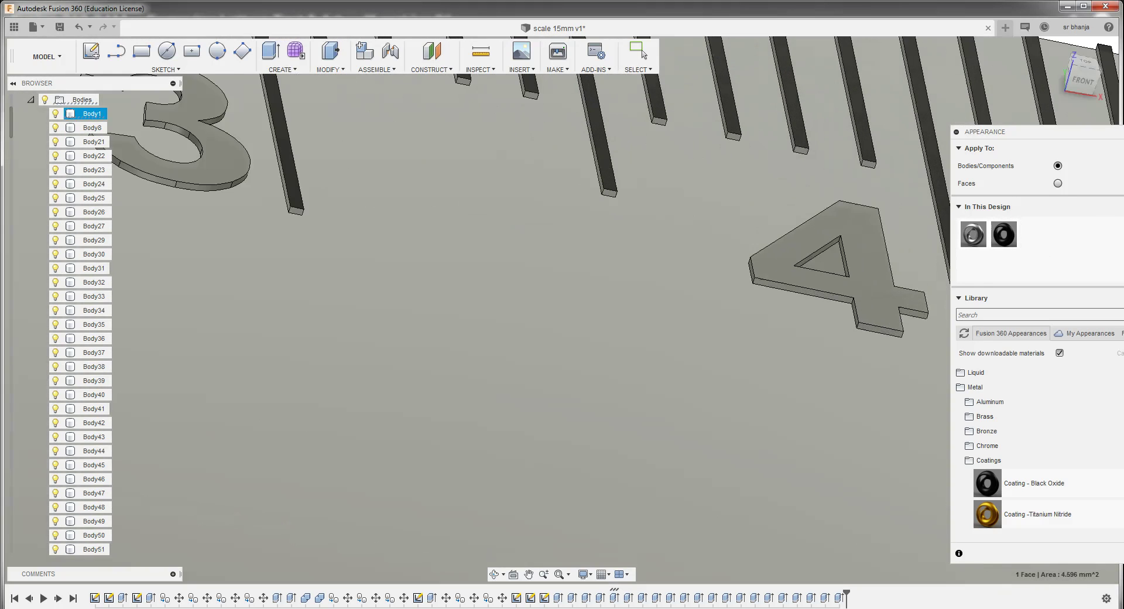
{"action": "scroll", "coordinate": [924, 269], "scroll_direction": "up", "scroll_amount": 1}
{"action": "scroll", "coordinate": [924, 269], "scroll_direction": "up", "scroll_amount": 2}
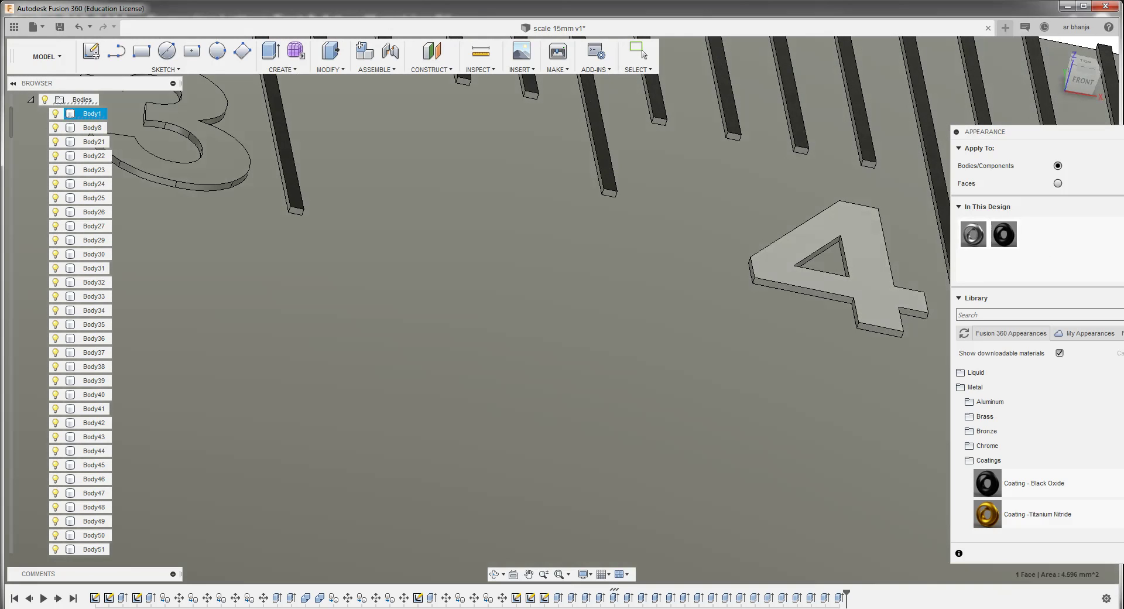
{"action": "left_click", "coordinate": [1003, 234]}
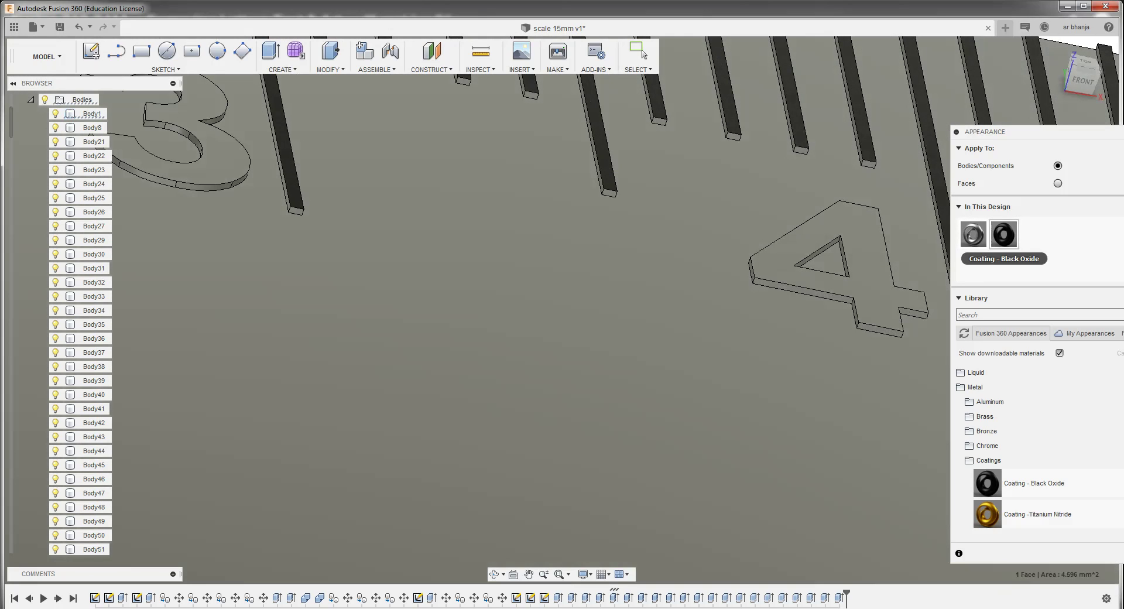
{"action": "left_click", "coordinate": [92, 114]}
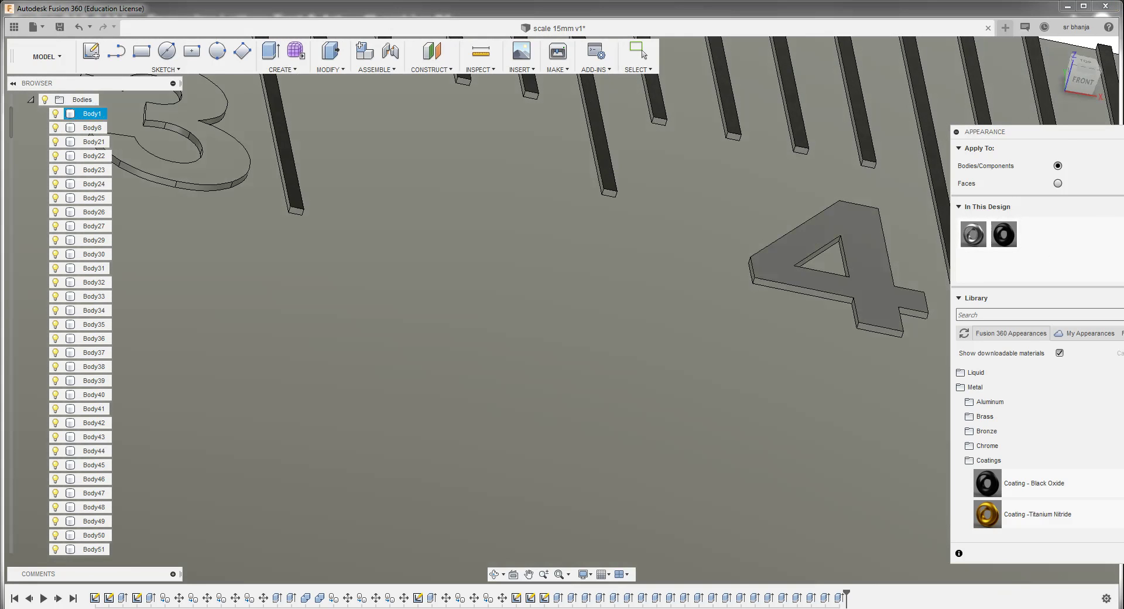
{"action": "scroll", "coordinate": [910, 335], "scroll_direction": "down", "scroll_amount": 6}
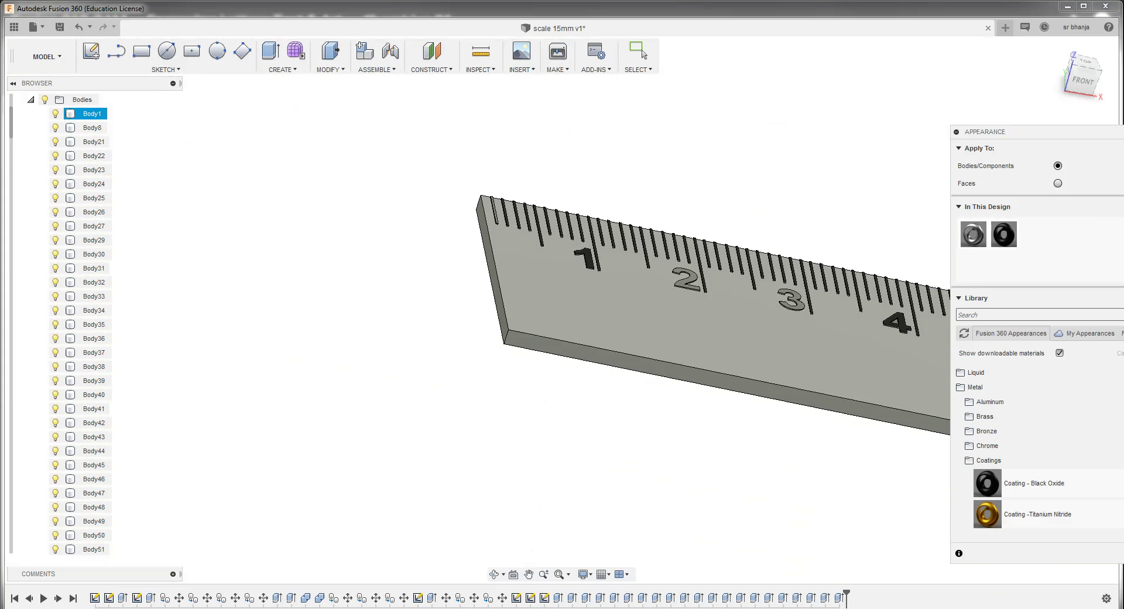
Coat the numeral 3 in Black Oxide, choosing Remove for its face appearances
{"action": "scroll", "coordinate": [766, 295], "scroll_direction": "up", "scroll_amount": 2}
{"action": "scroll", "coordinate": [766, 296], "scroll_direction": "up", "scroll_amount": 5}
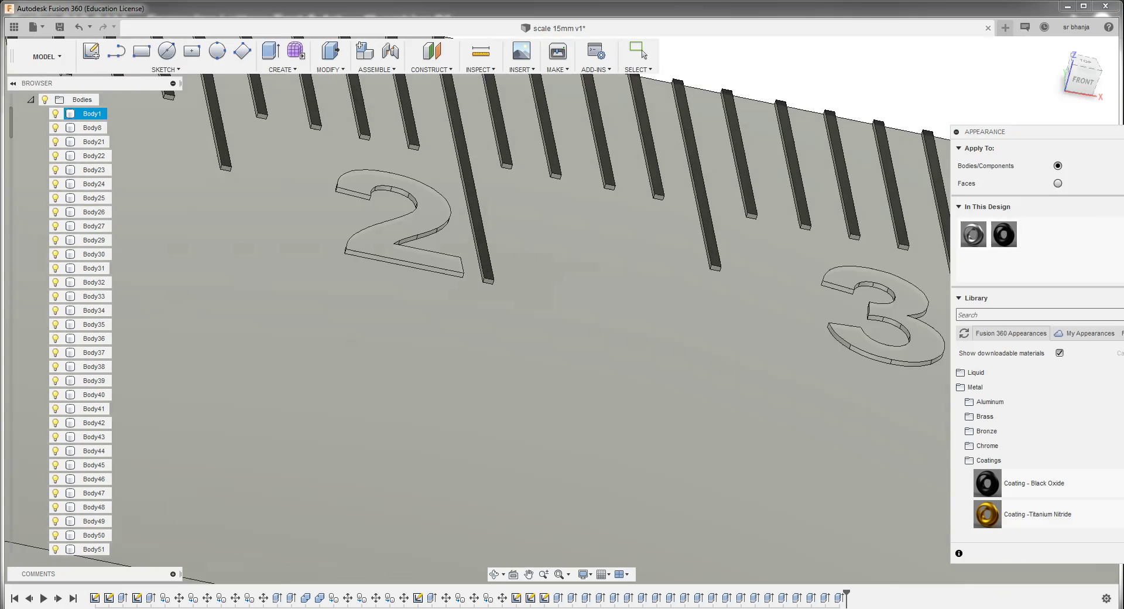
{"action": "scroll", "coordinate": [931, 318], "scroll_direction": "up", "scroll_amount": 2}
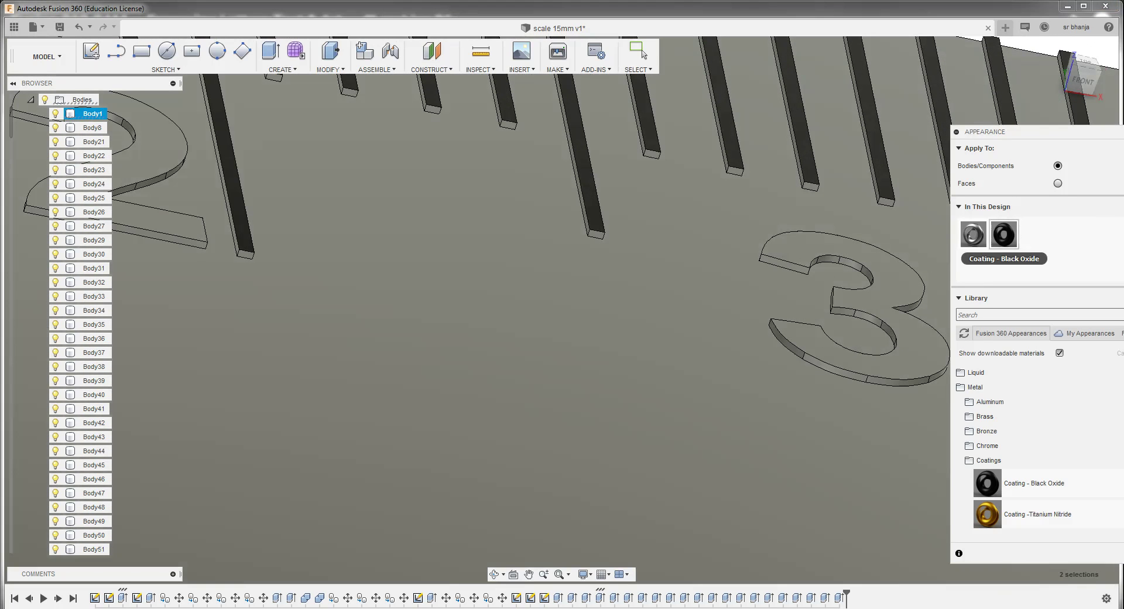
{"action": "left_click_drag", "start_coordinate": [1003, 234], "coordinate": [849, 305]}
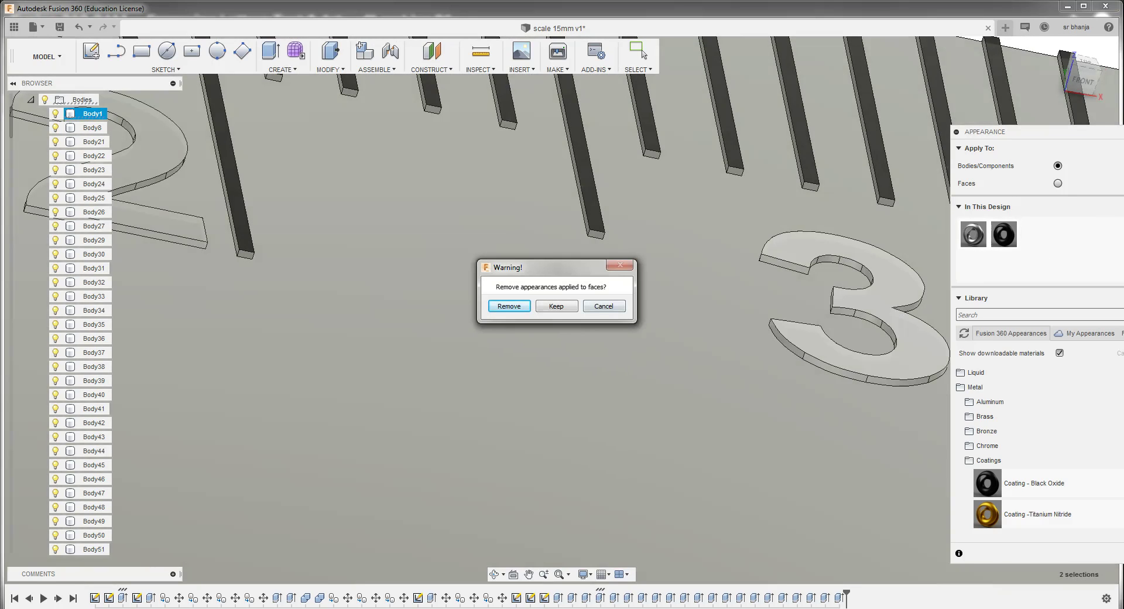
{"action": "left_click", "coordinate": [509, 306]}
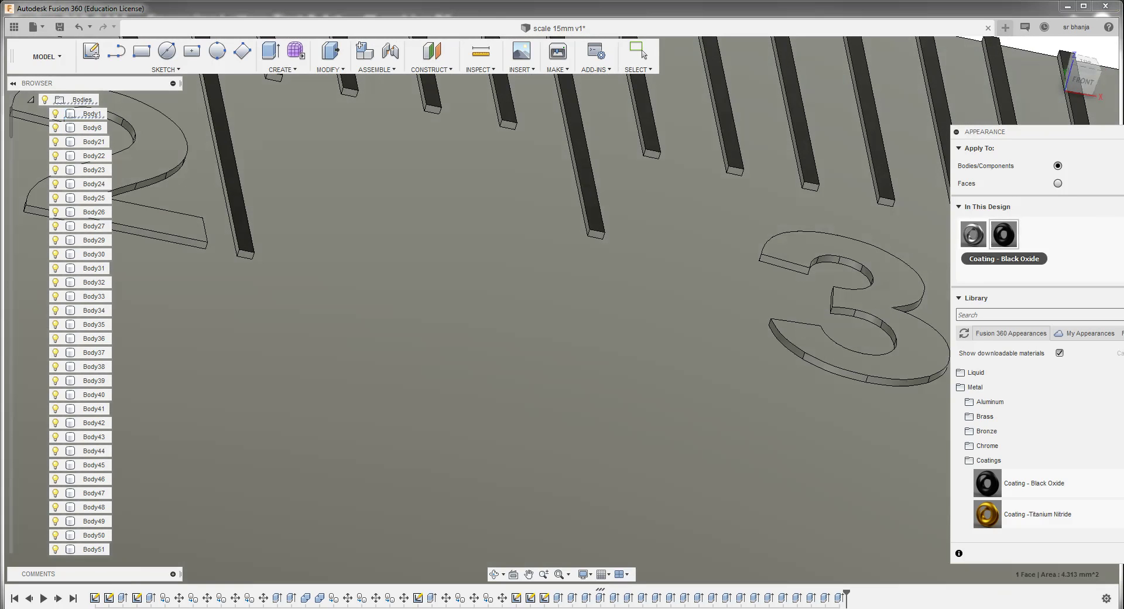
Apply the Black Oxide coating to the numeral 2
{"action": "scroll", "coordinate": [855, 322], "scroll_direction": "down", "scroll_amount": 2}
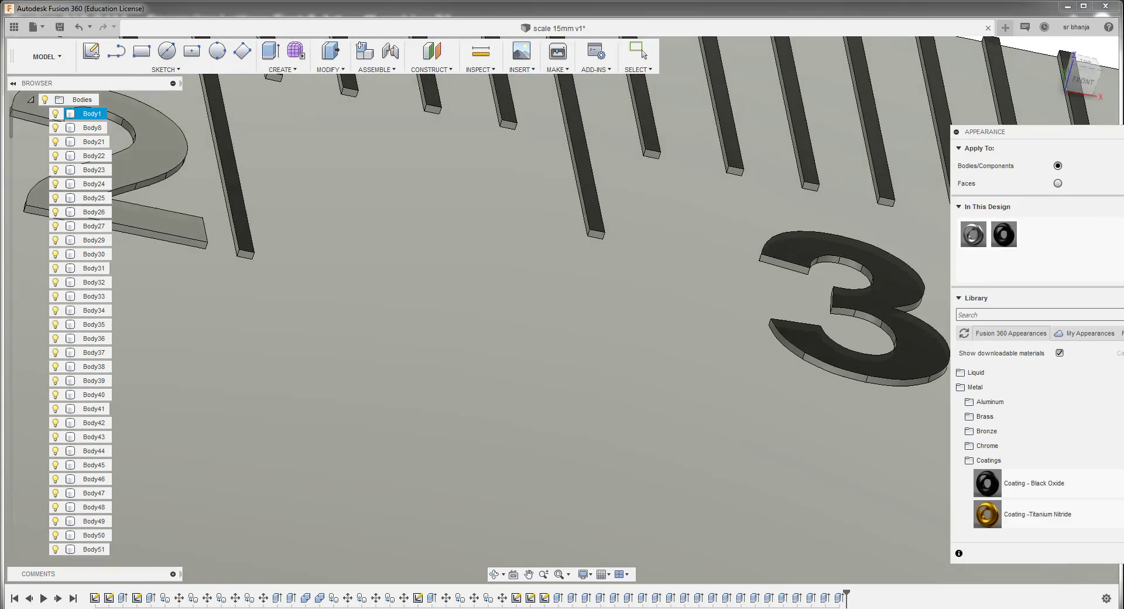
{"action": "scroll", "coordinate": [855, 322], "scroll_direction": "down", "scroll_amount": 3}
{"action": "scroll", "coordinate": [855, 322], "scroll_direction": "down", "scroll_amount": 3}
{"action": "scroll", "coordinate": [557, 276], "scroll_direction": "up", "scroll_amount": 2}
{"action": "scroll", "coordinate": [556, 276], "scroll_direction": "up", "scroll_amount": 2}
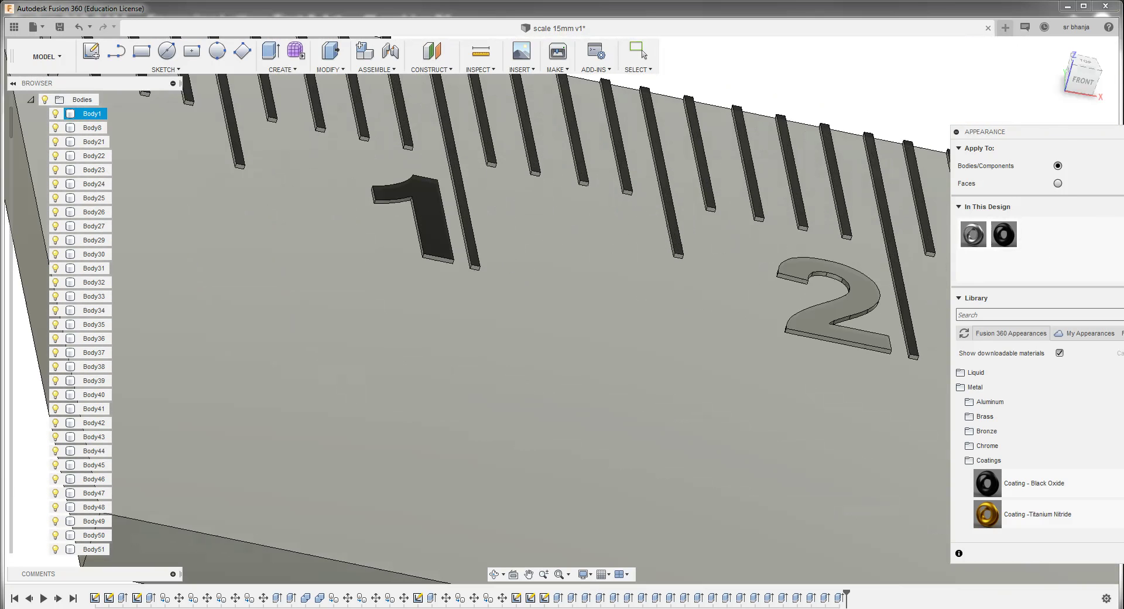
{"action": "scroll", "coordinate": [556, 277], "scroll_direction": "up", "scroll_amount": 2}
{"action": "scroll", "coordinate": [557, 276], "scroll_direction": "down", "scroll_amount": 1}
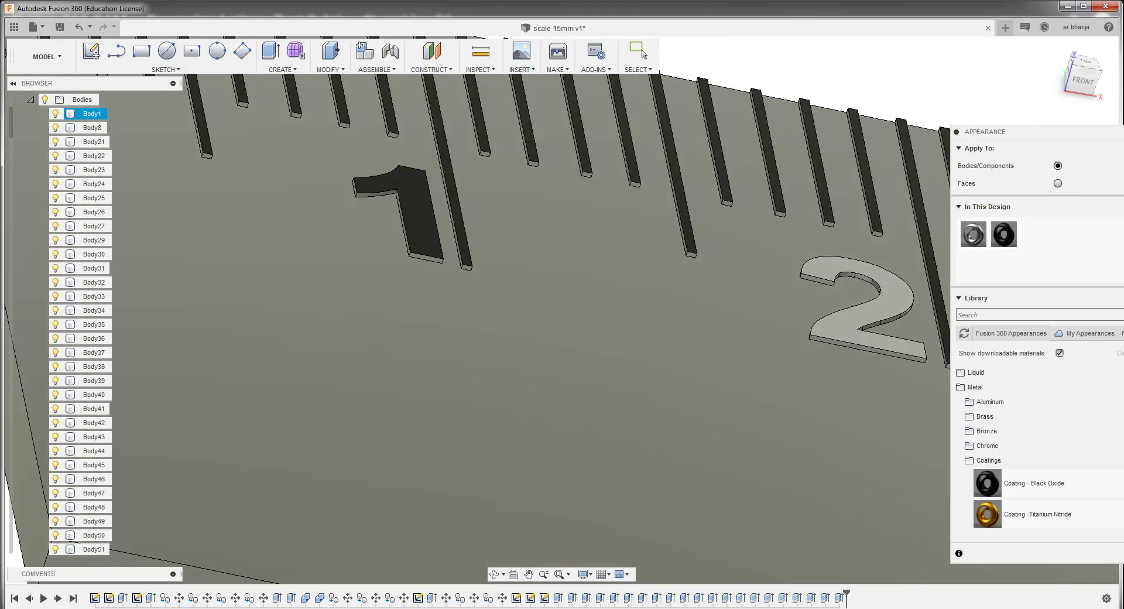
{"action": "left_click", "coordinate": [895, 296]}
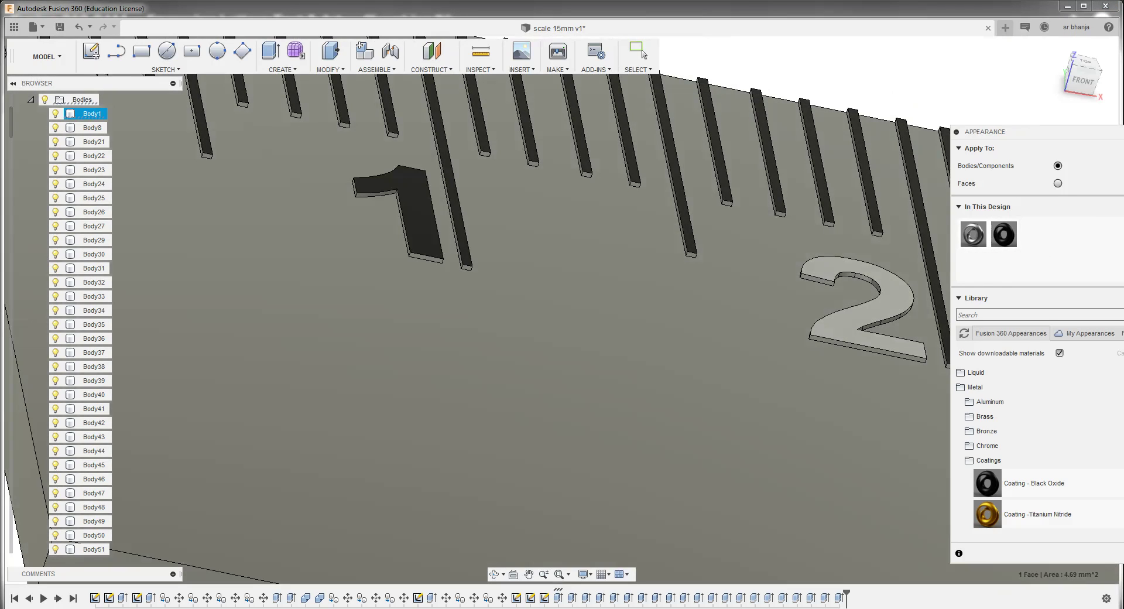
Snap to the ViewCube Top view and close the Appearance panel
{"action": "scroll", "coordinate": [541, 306], "scroll_direction": "down", "scroll_amount": 2}
{"action": "scroll", "coordinate": [541, 305], "scroll_direction": "down", "scroll_amount": 2}
{"action": "scroll", "coordinate": [541, 305], "scroll_direction": "down", "scroll_amount": 1}
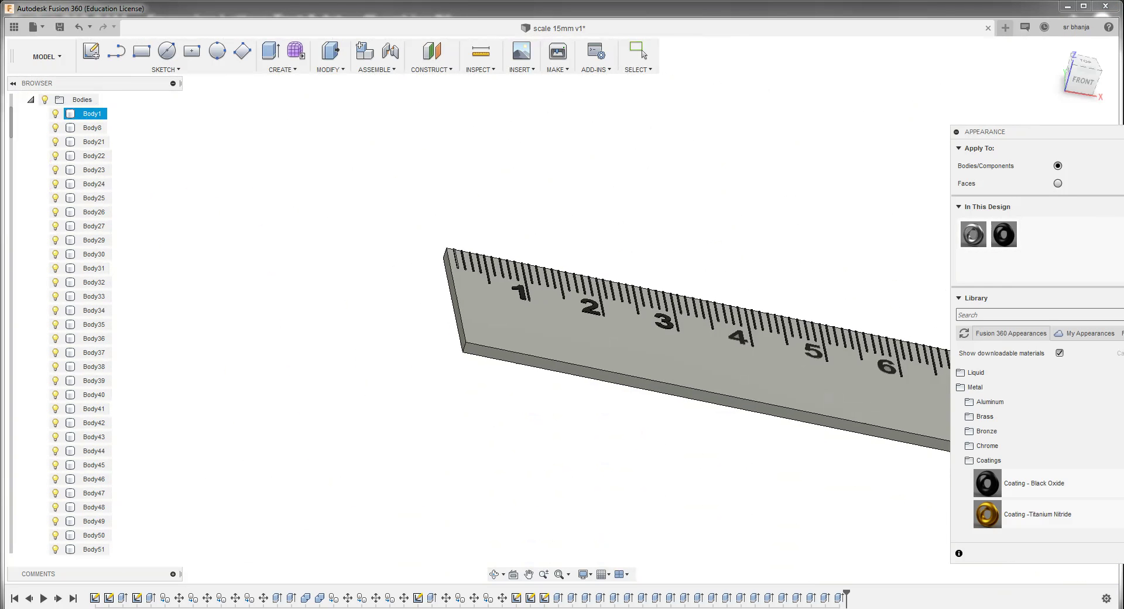
{"action": "left_click_drag", "start_coordinate": [1080, 79], "coordinate": [1083, 71]}
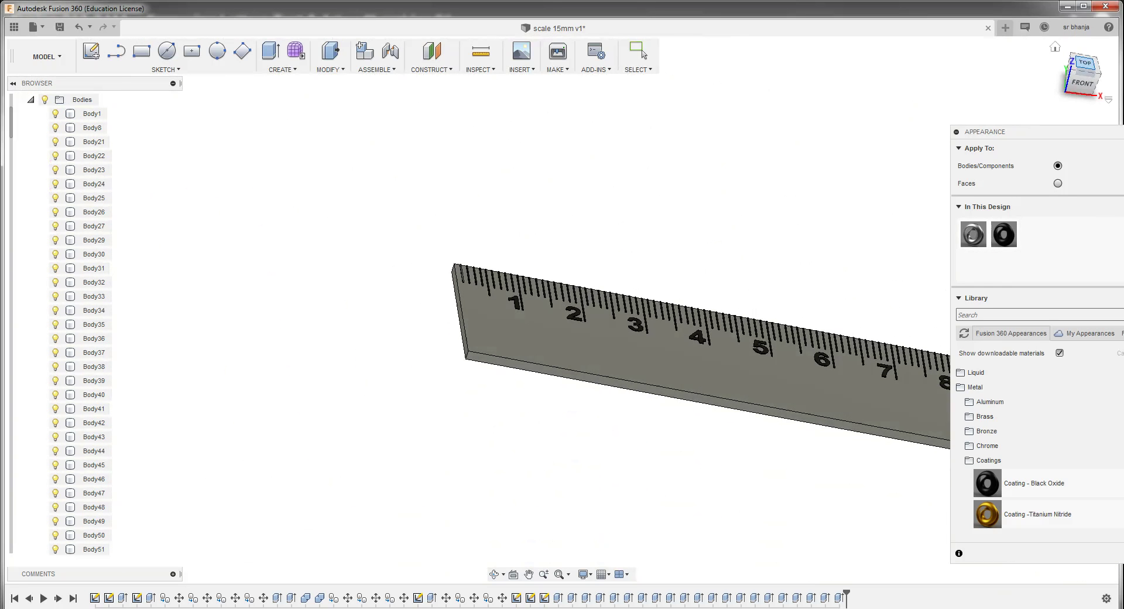
{"action": "left_click", "coordinate": [1085, 63]}
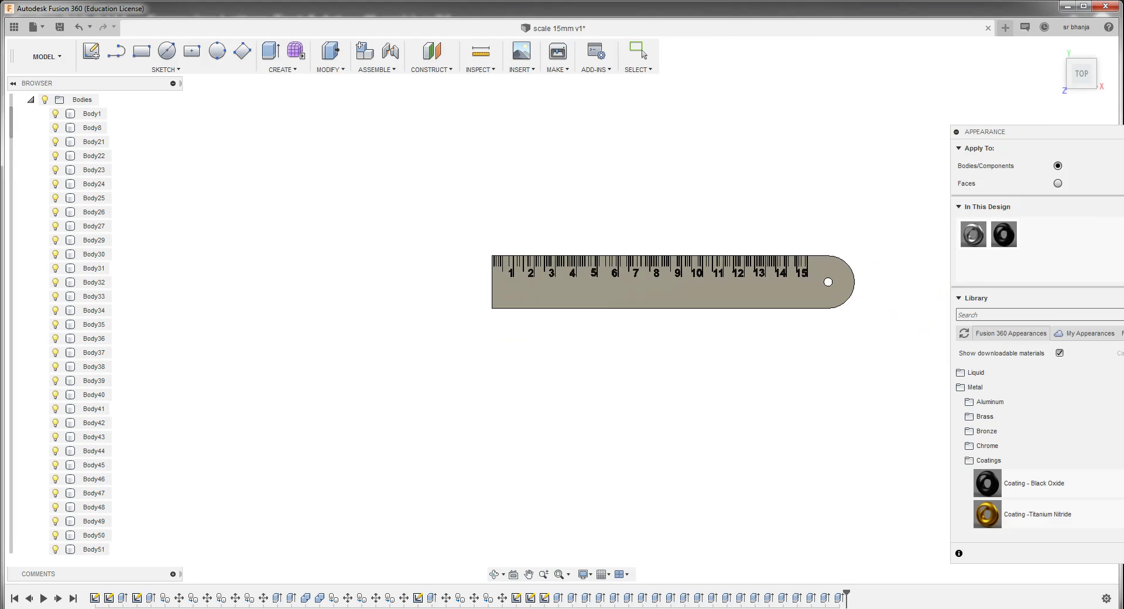
{"action": "scroll", "coordinate": [646, 249], "scroll_direction": "up", "scroll_amount": 2}
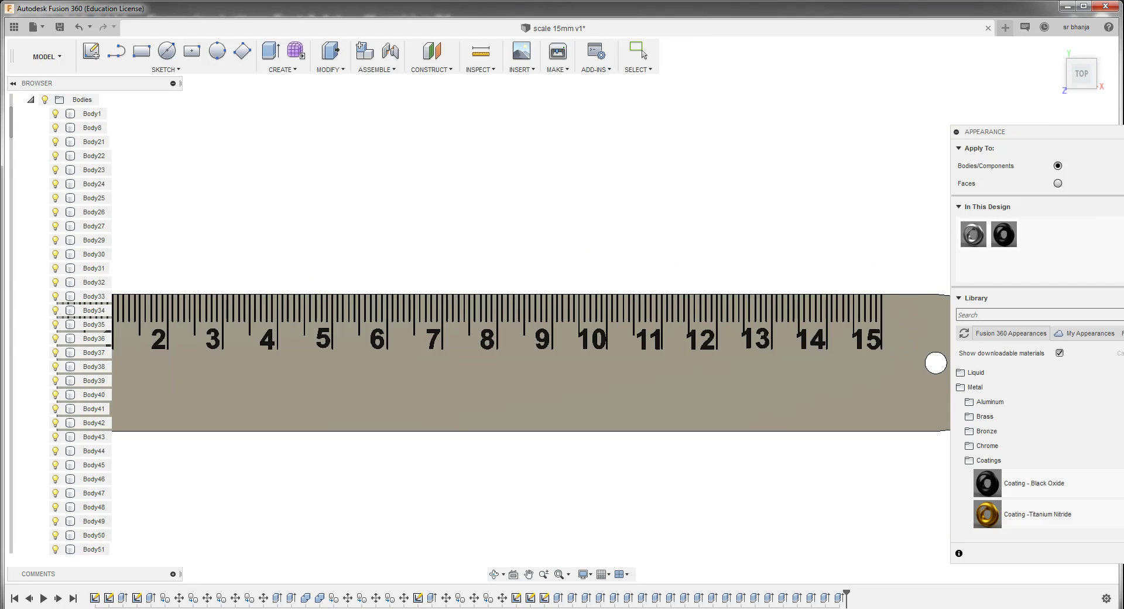
{"action": "scroll", "coordinate": [696, 293], "scroll_direction": "down", "scroll_amount": 1}
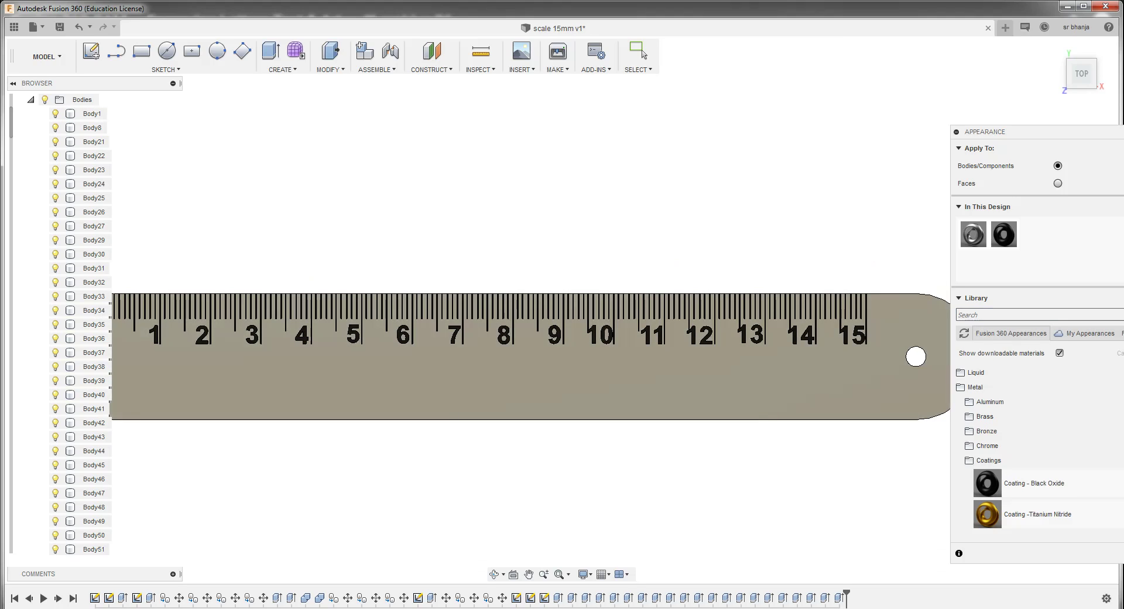
{"action": "left_click", "coordinate": [92, 114]}
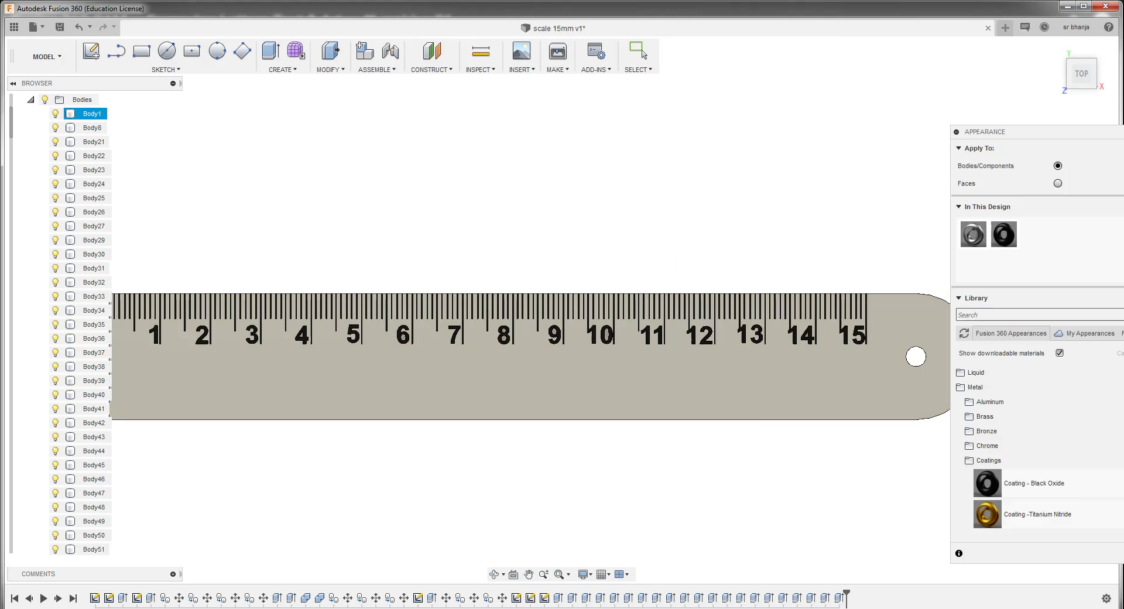
{"action": "left_click", "coordinate": [956, 132]}
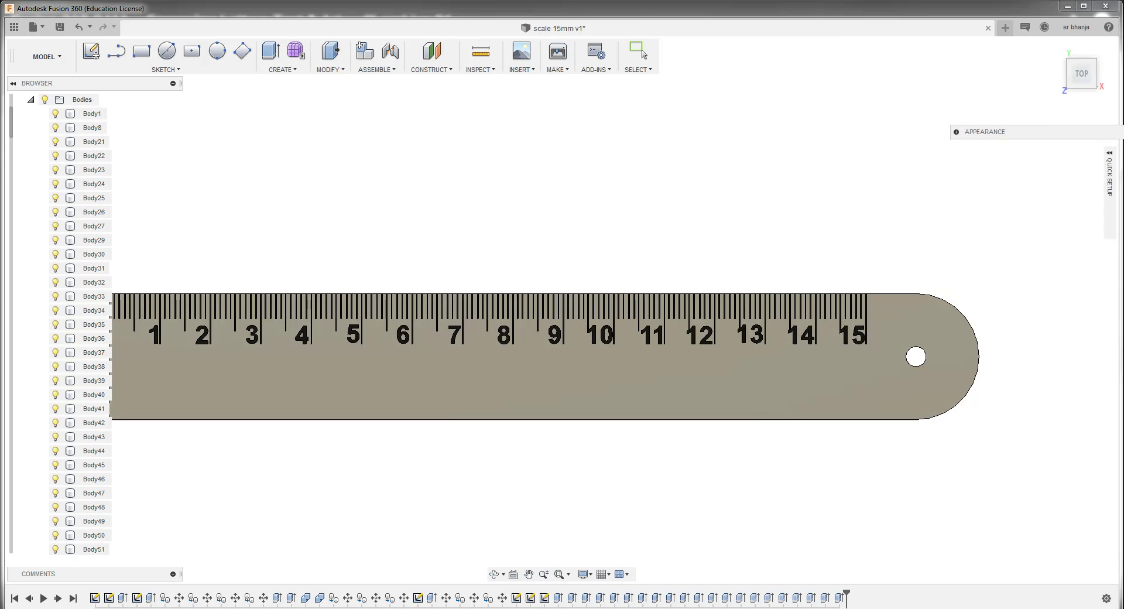
Toggle the ruler bodies' visibility and inspect the raised ticks and numbers 1–15 from the top view
{"action": "left_click", "coordinate": [31, 99]}
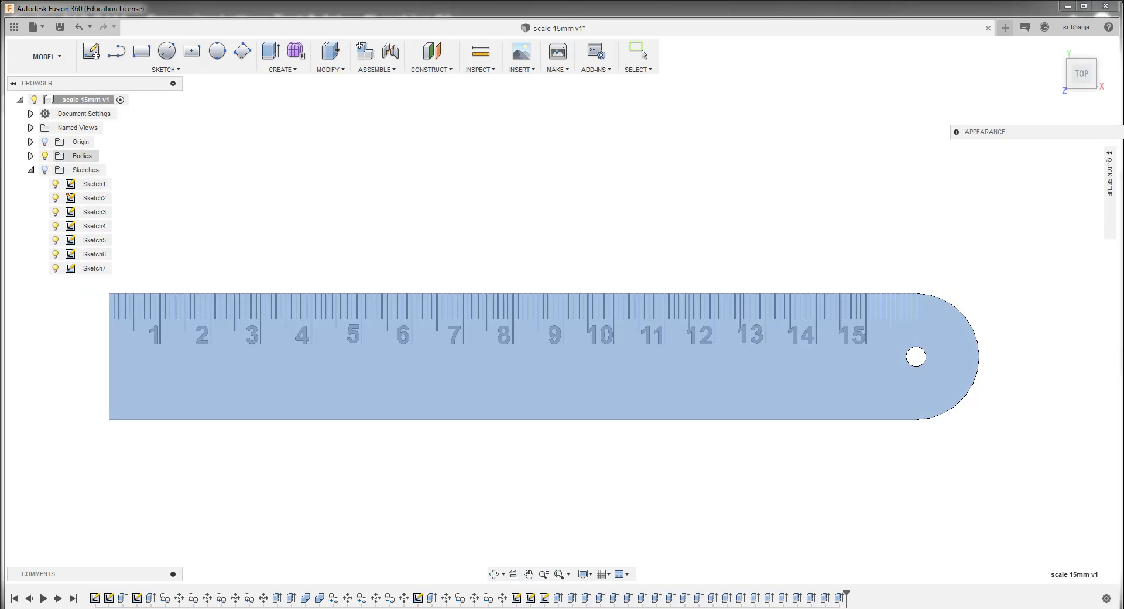
{"action": "left_click", "coordinate": [44, 156]}
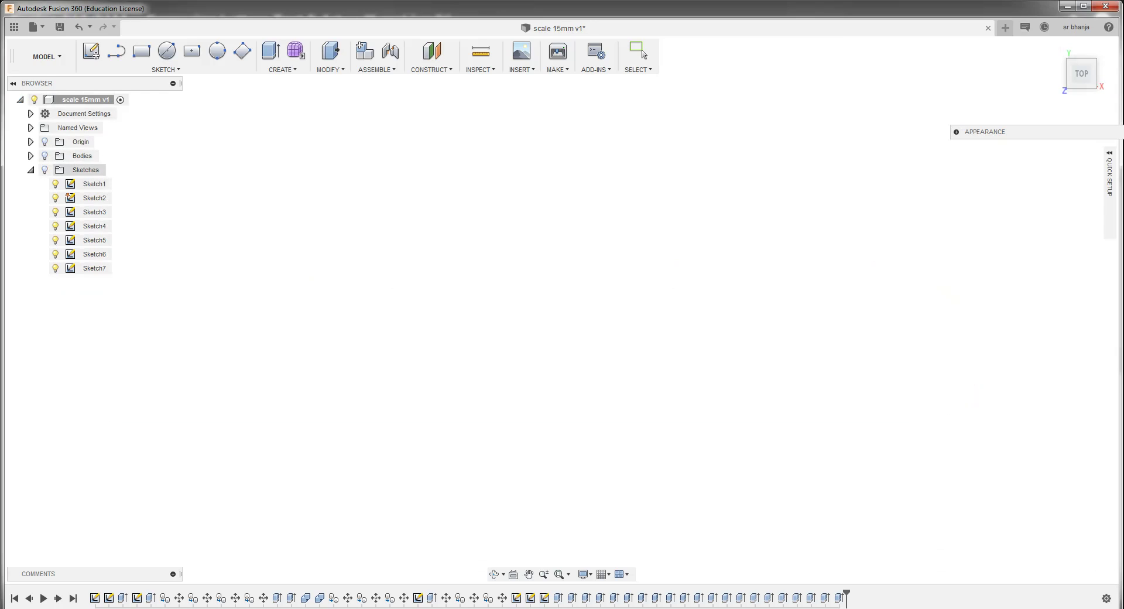
{"action": "left_click", "coordinate": [45, 155]}
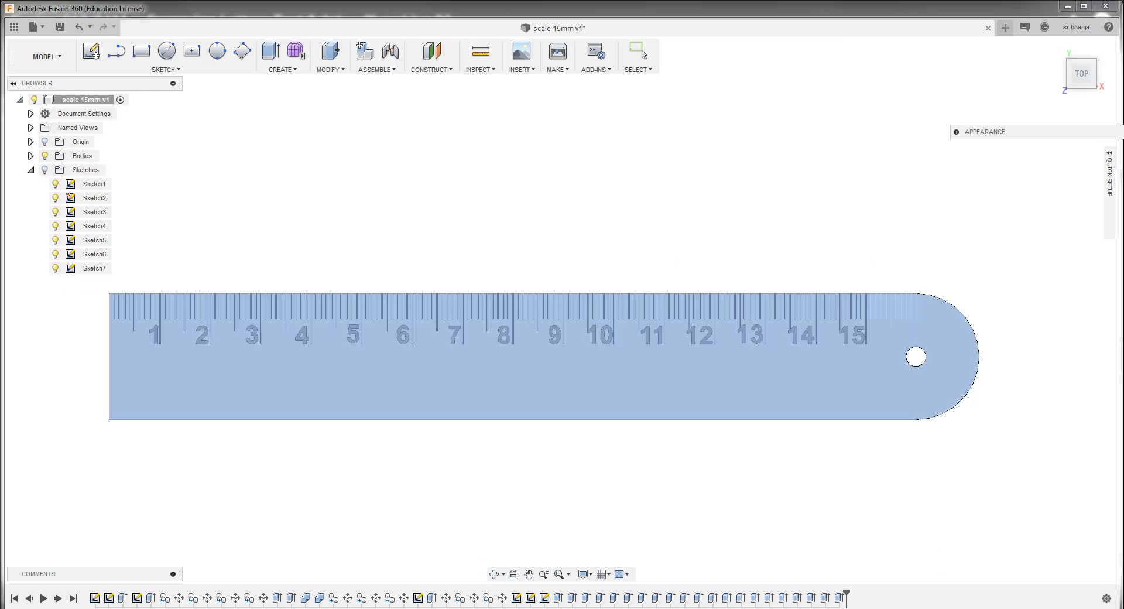
{"action": "middle_click_drag", "start_coordinate": [556, 306], "coordinate": [563, 307], "text": "shift"}
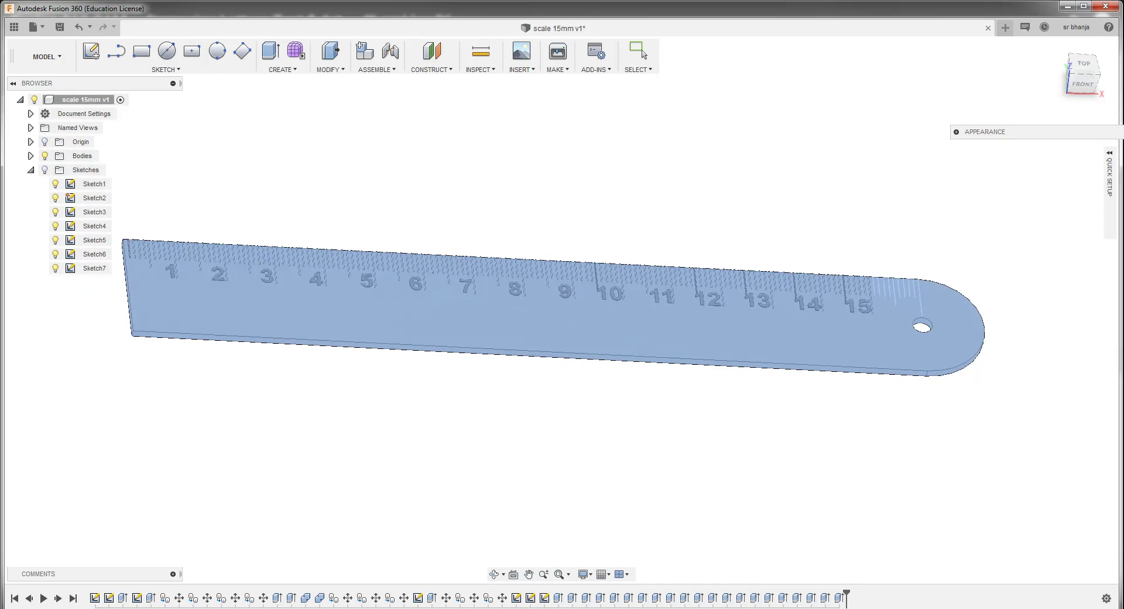
{"action": "left_click", "coordinate": [30, 155]}
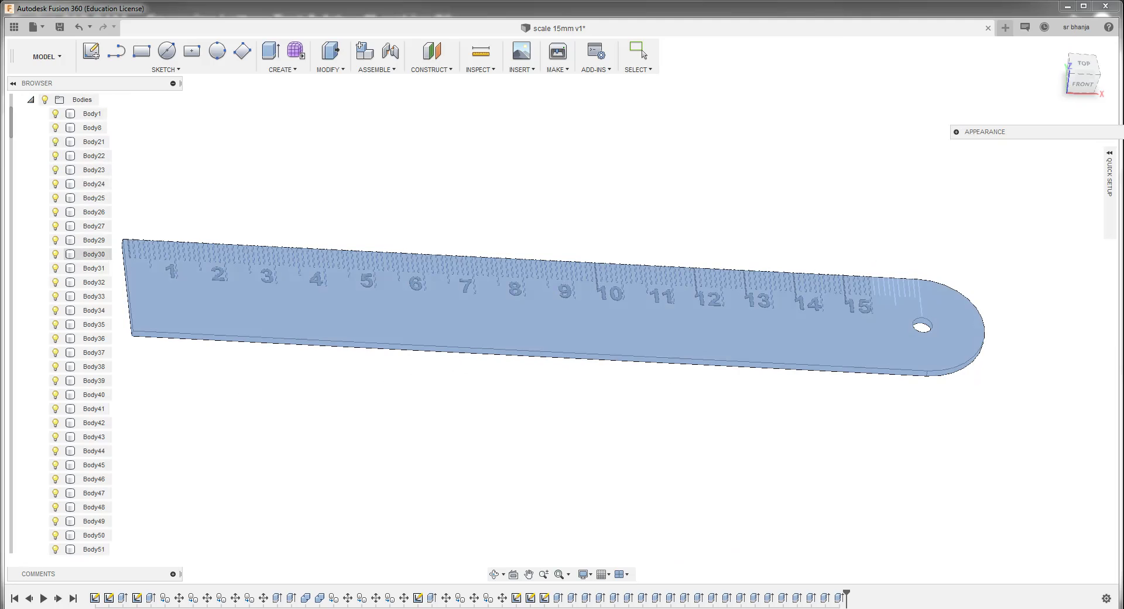
{"action": "left_click", "coordinate": [92, 114]}
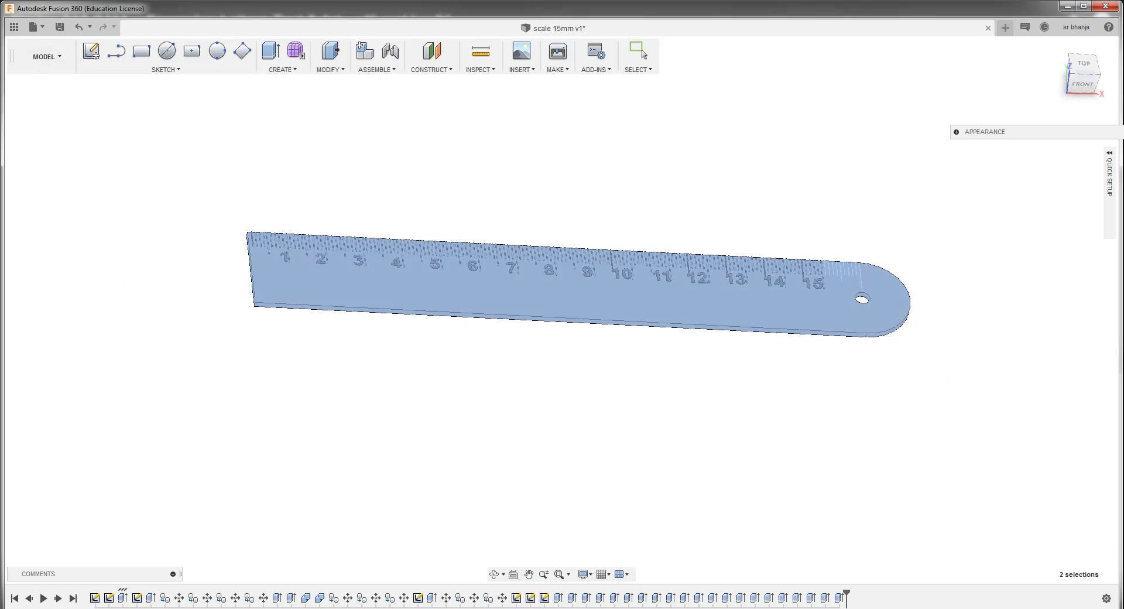
{"action": "left_click", "coordinate": [1084, 63]}
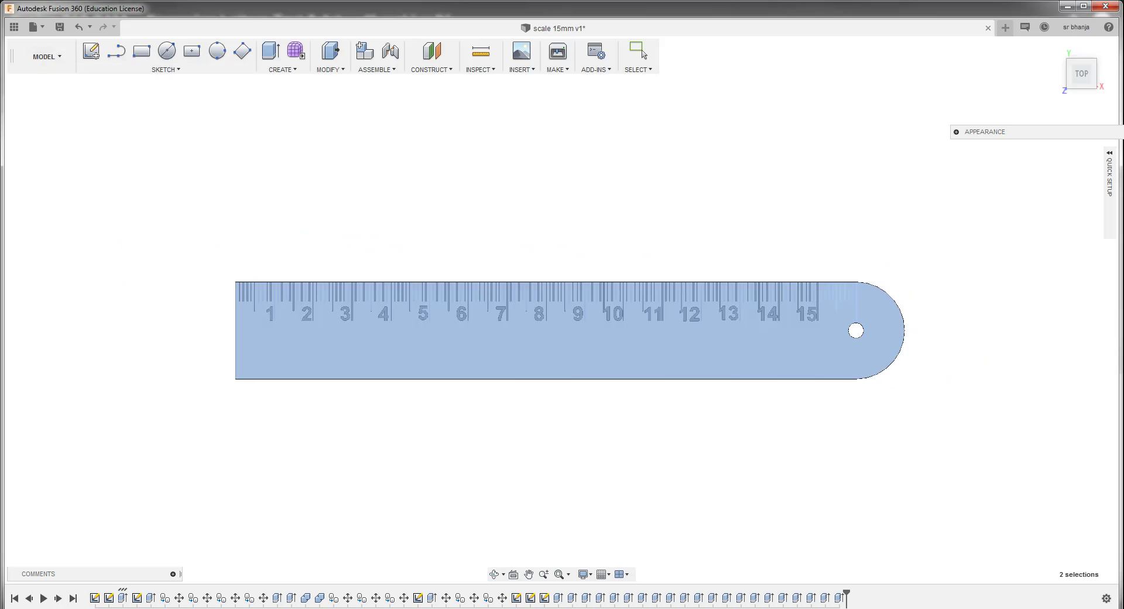
Switch to the RENDER workspace with the ruler in view
{"action": "left_click", "coordinate": [989, 561]}
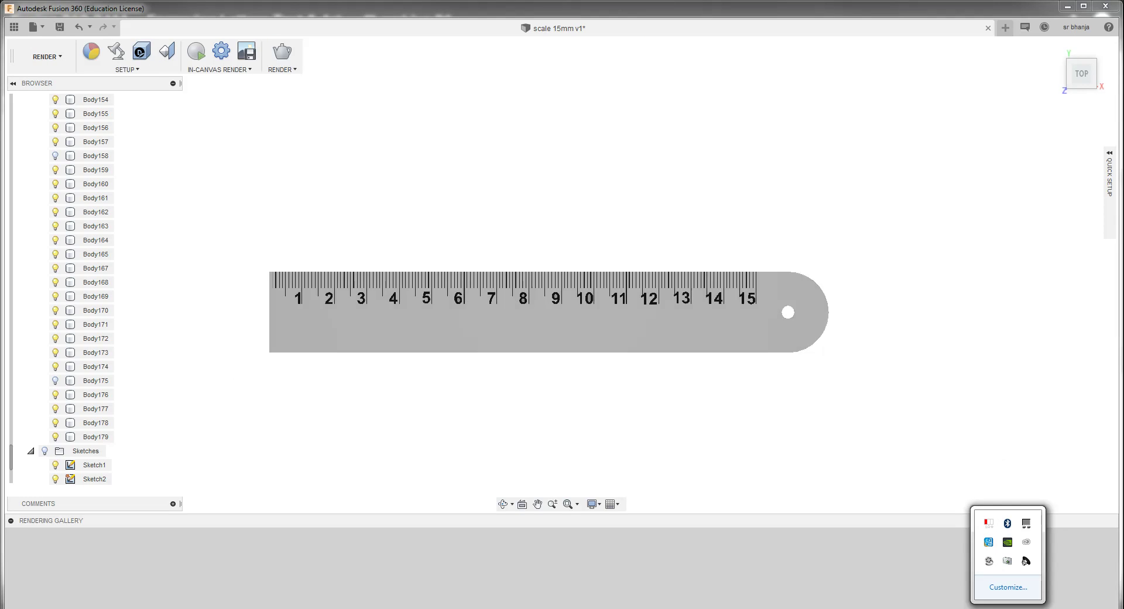
{"action": "scroll", "coordinate": [523, 284], "scroll_direction": "up", "scroll_amount": 2}
{"action": "scroll", "coordinate": [523, 284], "scroll_direction": "up", "scroll_amount": 2}
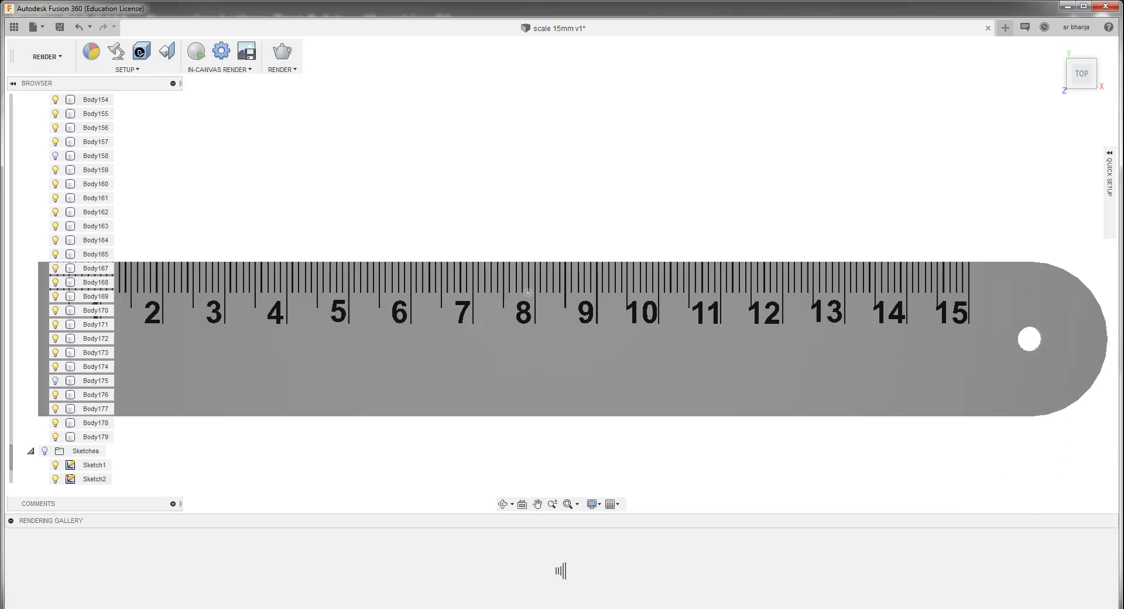
{"action": "scroll", "coordinate": [523, 284], "scroll_direction": "up", "scroll_amount": 1}
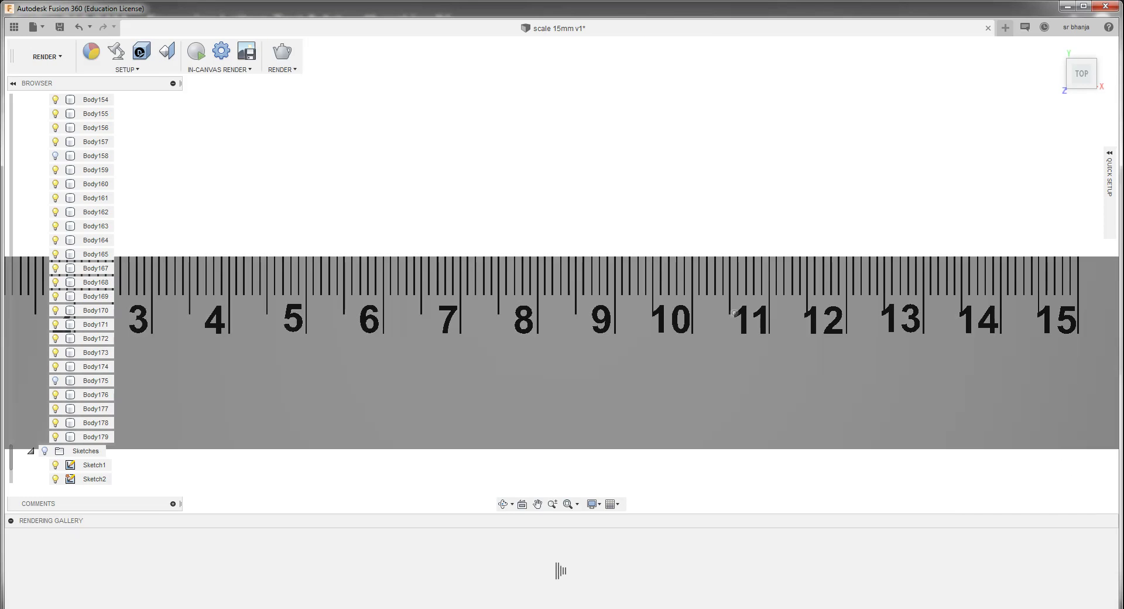
{"action": "scroll", "coordinate": [734, 313], "scroll_direction": "down", "scroll_amount": 2}
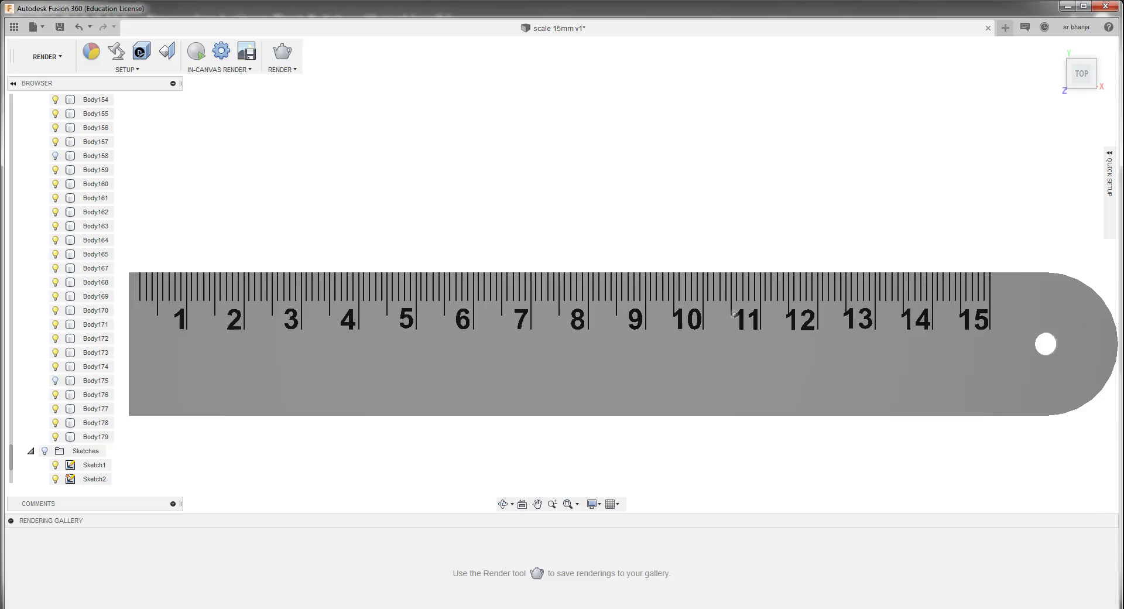
{"action": "scroll", "coordinate": [734, 313], "scroll_direction": "down", "scroll_amount": 1}
Snap to the ViewCube TOP view and zoom into the ruler's left end
{"action": "left_click_drag", "start_coordinate": [1082, 73], "coordinate": [1080, 82]}
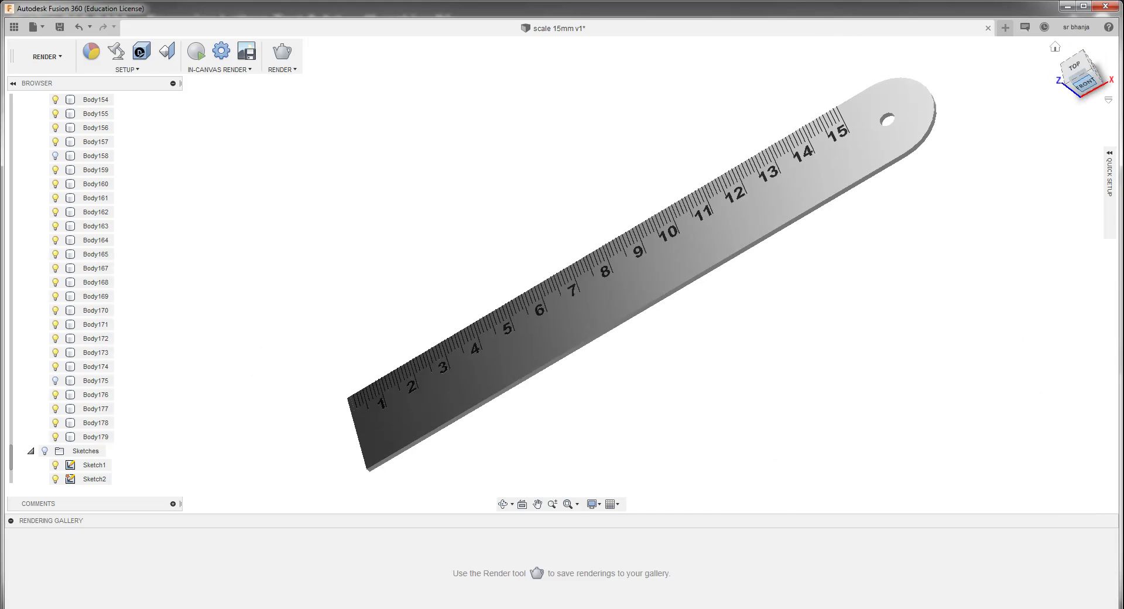
{"action": "left_click_drag", "start_coordinate": [1082, 77], "coordinate": [1080, 75]}
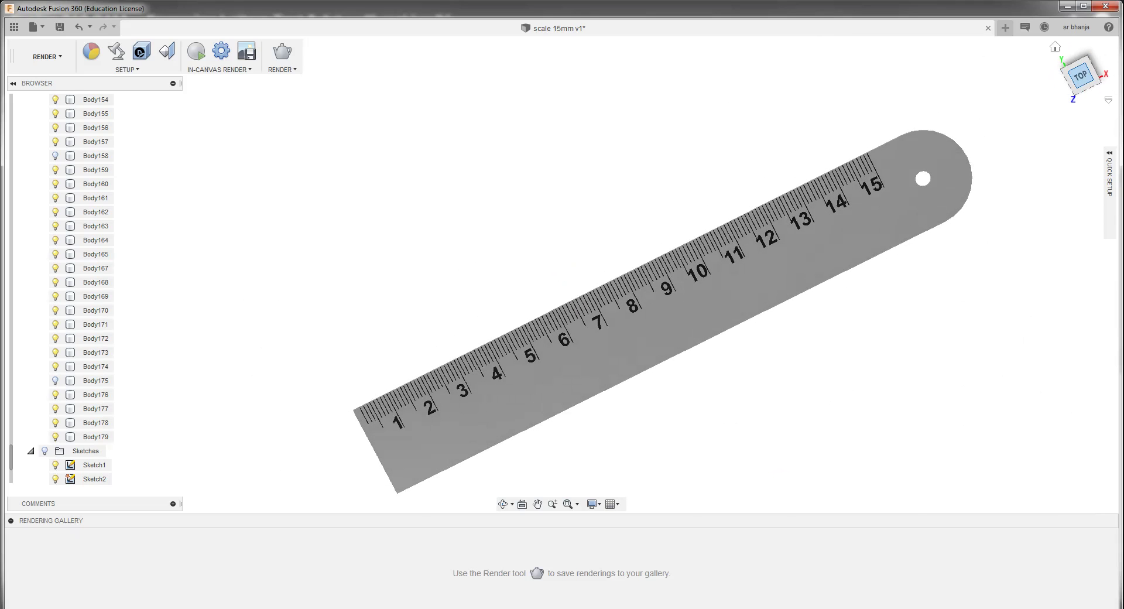
{"action": "left_click", "coordinate": [1080, 75]}
{"action": "scroll", "coordinate": [303, 307], "scroll_direction": "up", "scroll_amount": 3}
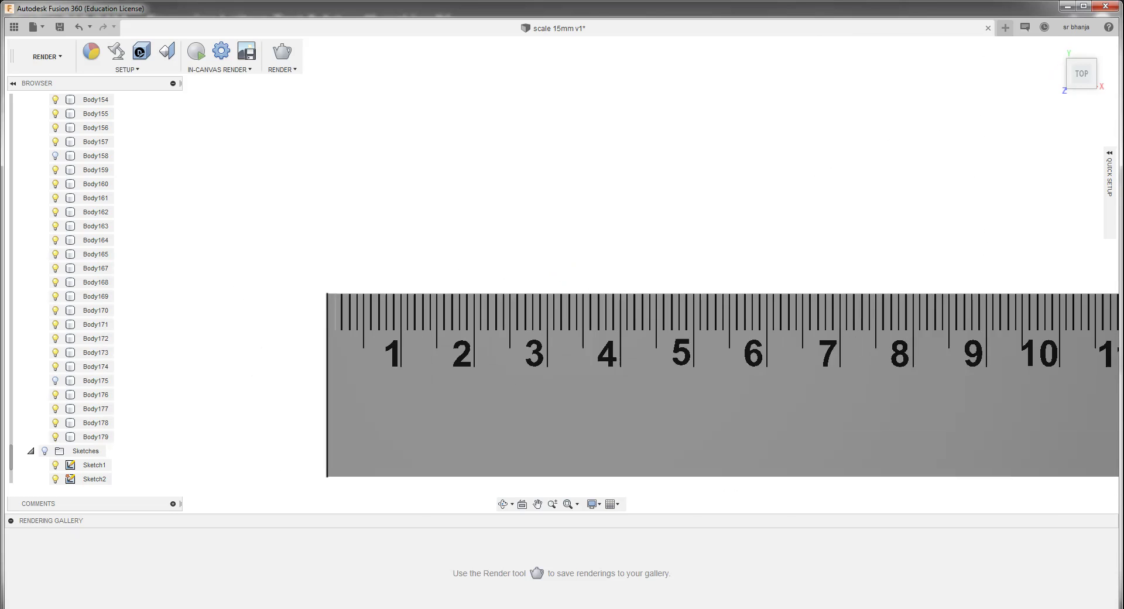
{"action": "scroll", "coordinate": [303, 307], "scroll_direction": "up", "scroll_amount": 2}
{"action": "scroll", "coordinate": [330, 302], "scroll_direction": "up", "scroll_amount": 2}
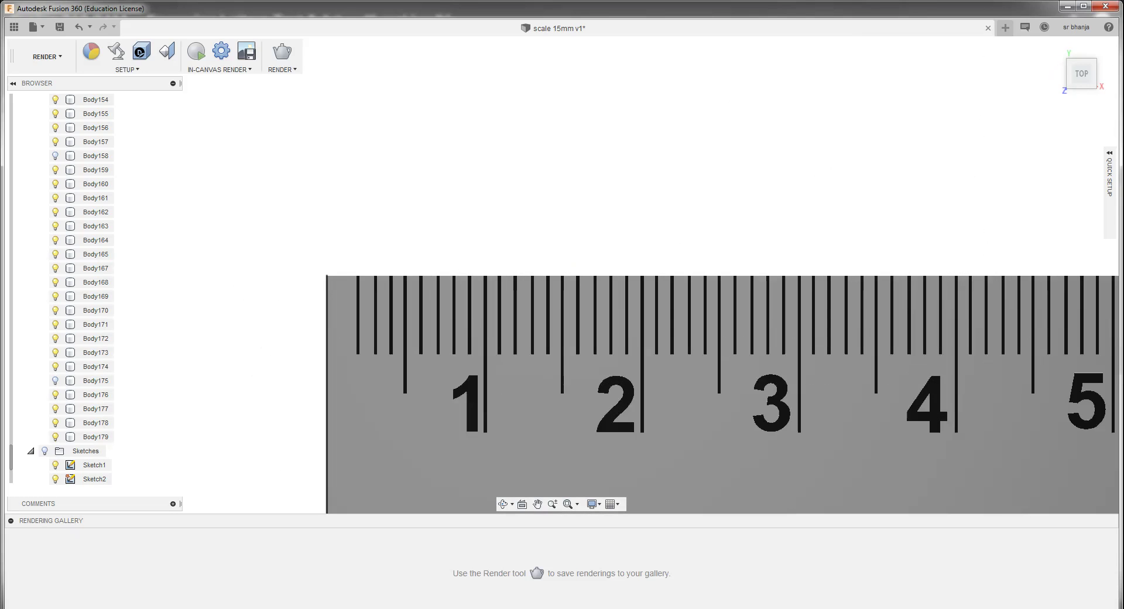
{"action": "scroll", "coordinate": [330, 302], "scroll_direction": "up", "scroll_amount": 2}
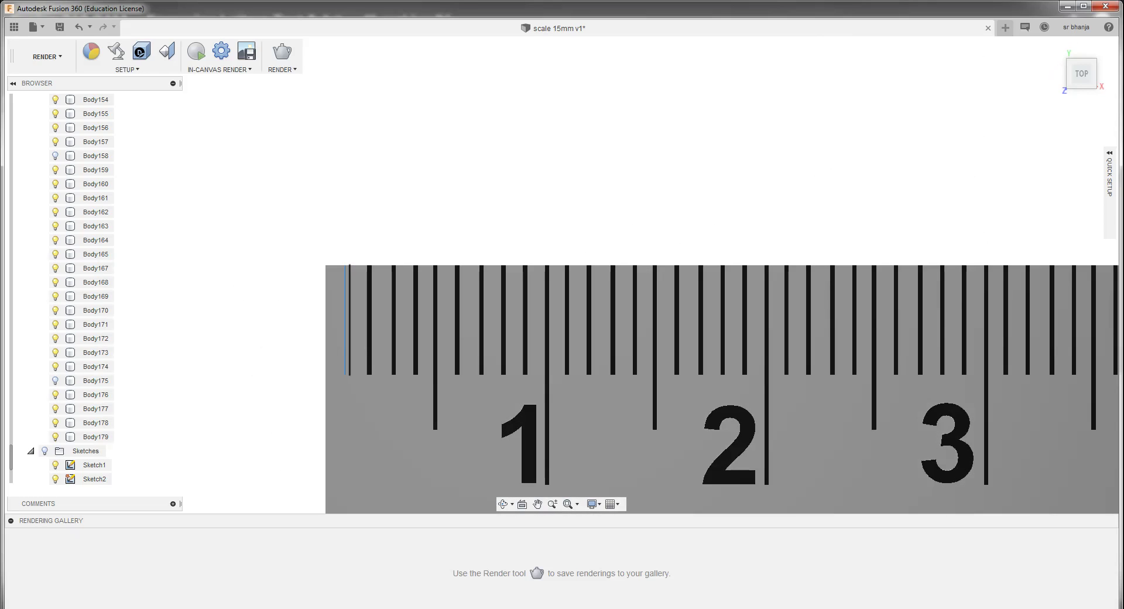
Extrude the zero tick at the ruler's left end as its own body and open Appearance
{"action": "scroll", "coordinate": [349, 290], "scroll_direction": "up", "scroll_amount": 2}
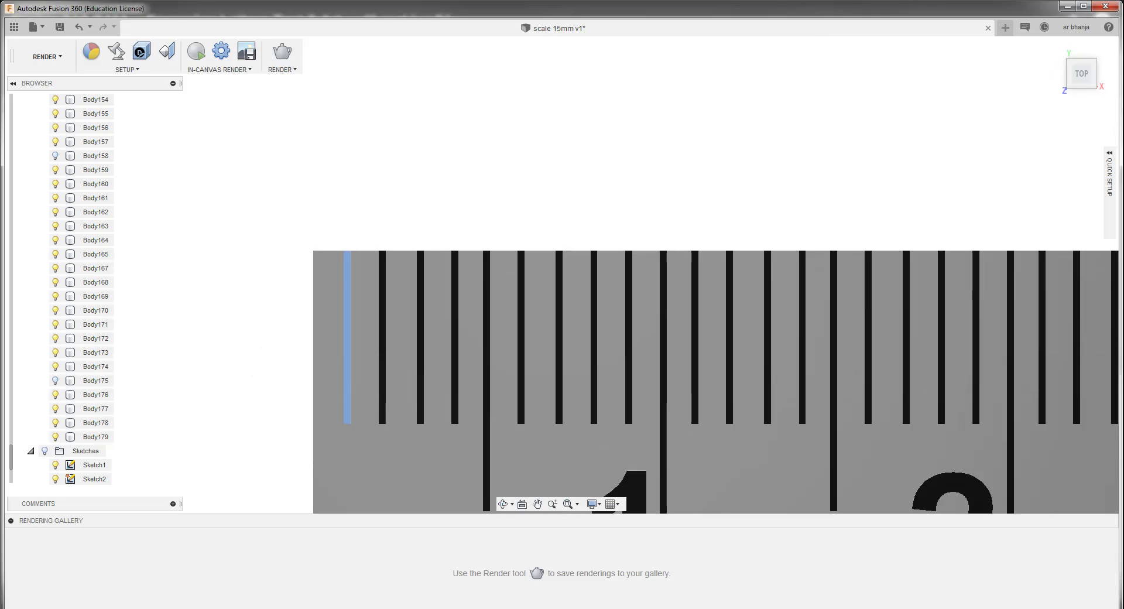
{"action": "type", "text": "e"}
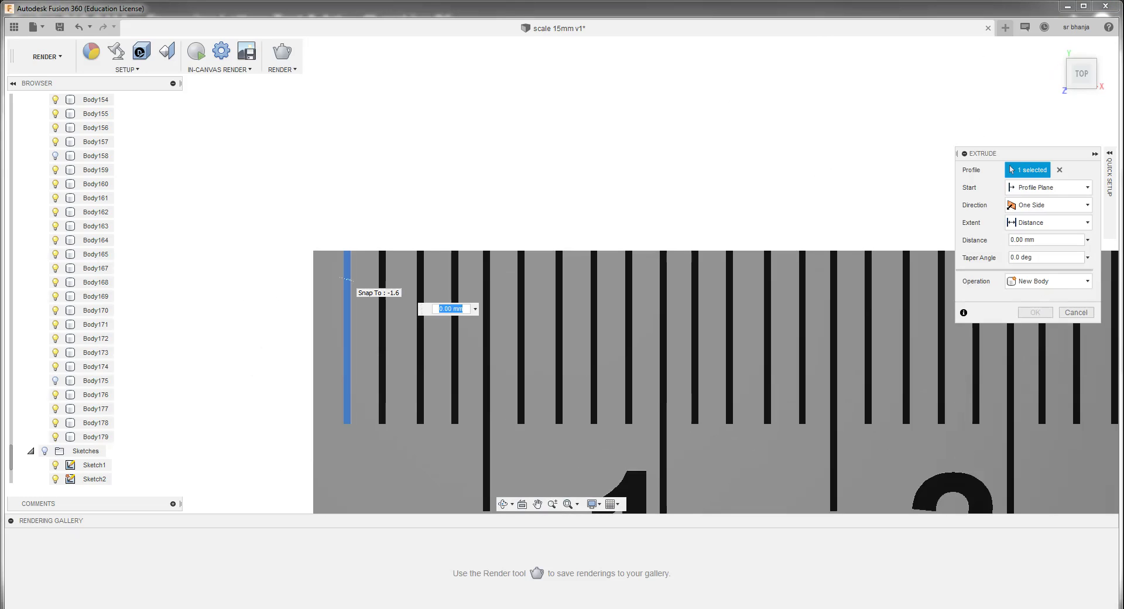
{"action": "type", "text": "1"}
{"action": "key", "text": "Return"}
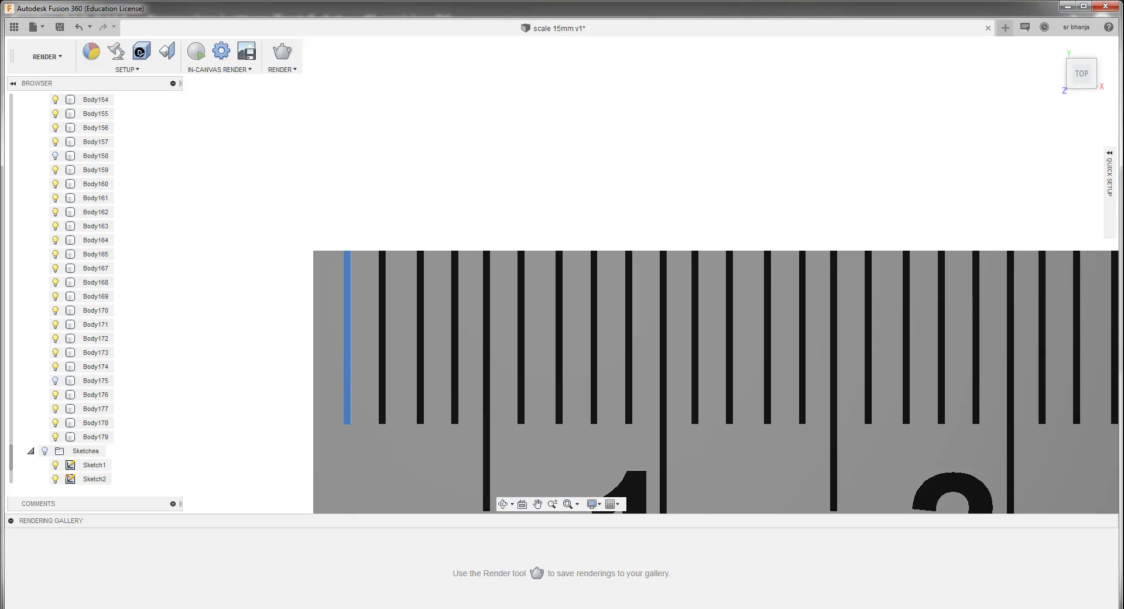
{"action": "key", "text": "a"}
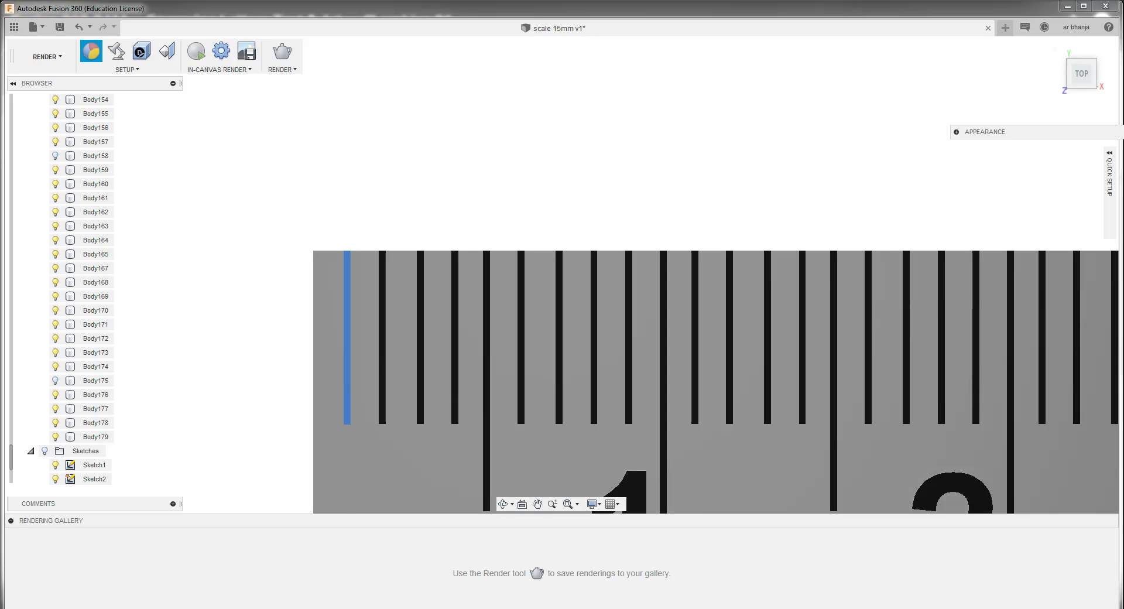
Apply Coating - Black Oxide to the tick bodies, removing the existing face appearances
{"action": "left_click", "coordinate": [956, 132]}
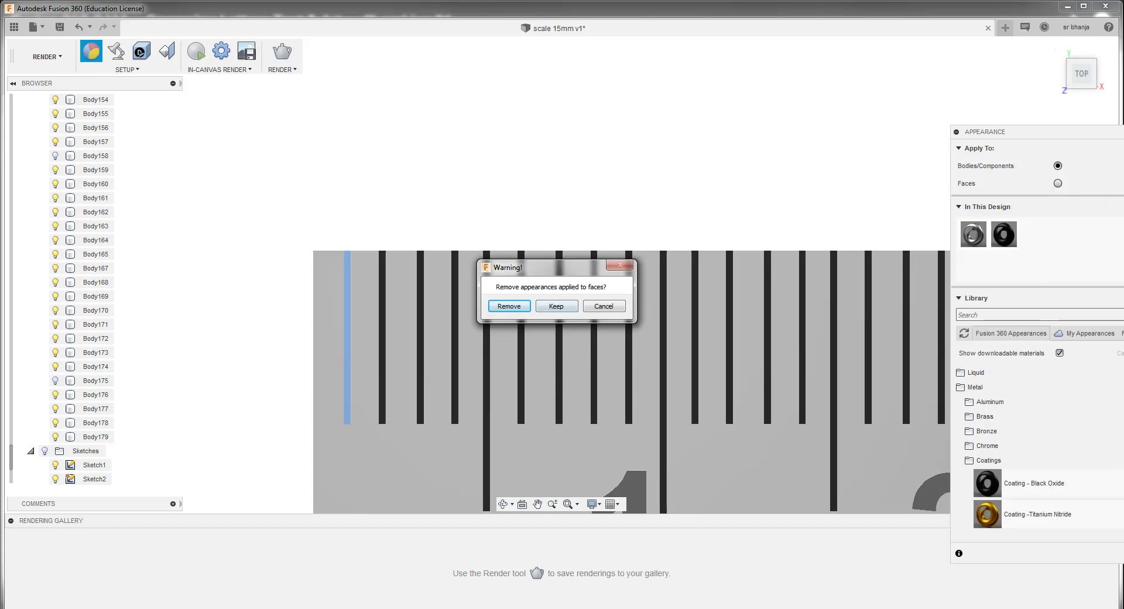
{"action": "key", "text": "Return"}
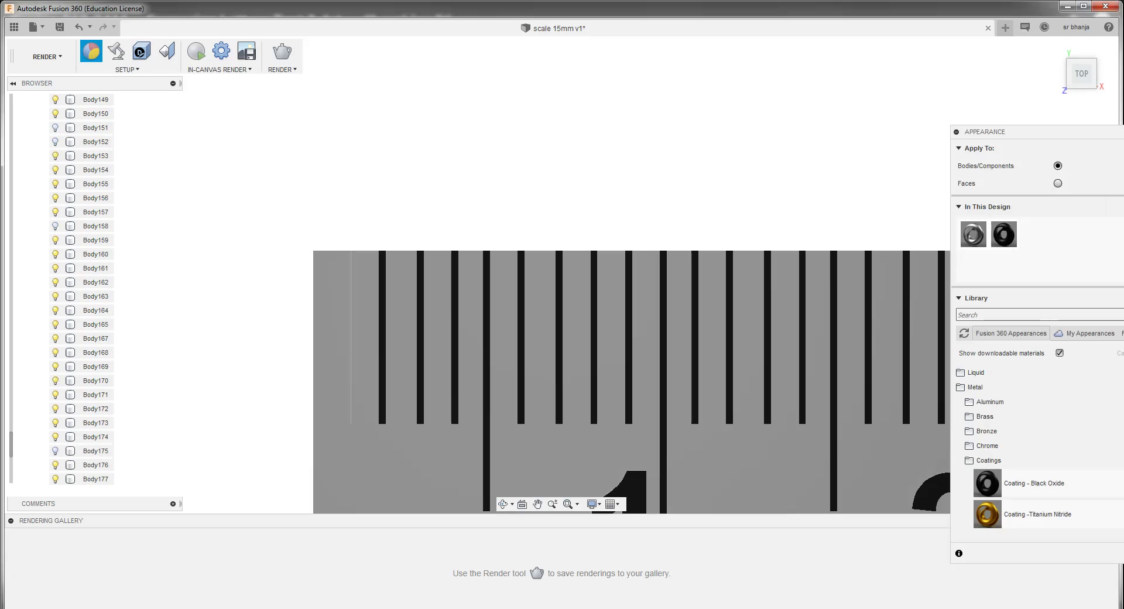
{"action": "scroll", "coordinate": [94, 287], "scroll_direction": "up", "scroll_amount": 7}
{"action": "scroll", "coordinate": [94, 287], "scroll_direction": "up", "scroll_amount": 3}
{"action": "scroll", "coordinate": [93, 287], "scroll_direction": "up", "scroll_amount": 4}
{"action": "scroll", "coordinate": [94, 286], "scroll_direction": "up", "scroll_amount": 7}
{"action": "scroll", "coordinate": [93, 287], "scroll_direction": "up", "scroll_amount": 3}
{"action": "scroll", "coordinate": [94, 287], "scroll_direction": "up", "scroll_amount": 6}
{"action": "scroll", "coordinate": [93, 287], "scroll_direction": "up", "scroll_amount": 3}
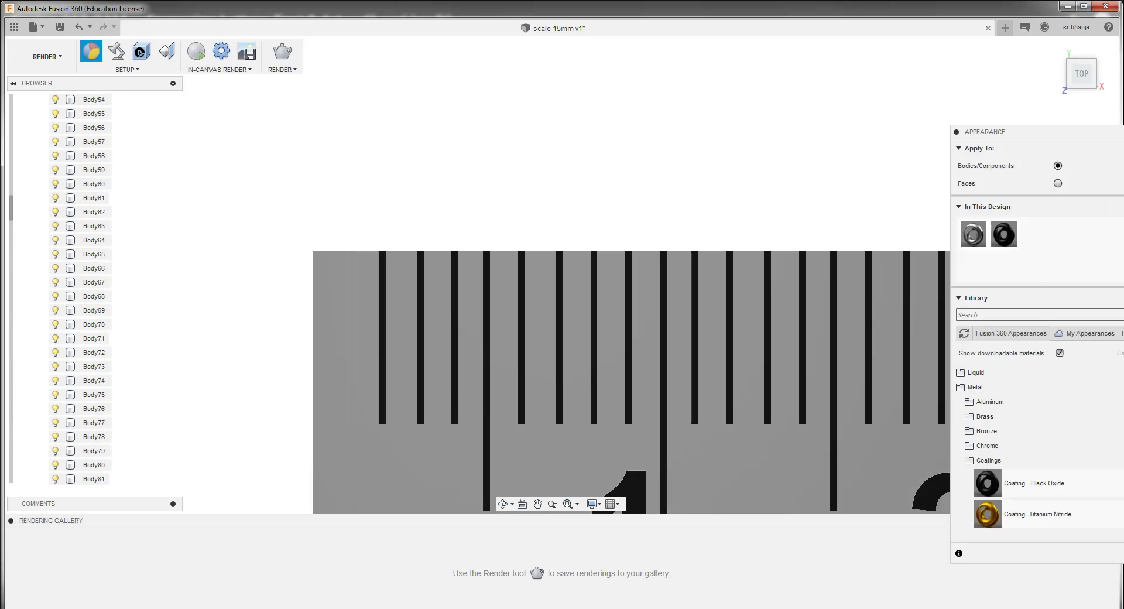
{"action": "scroll", "coordinate": [93, 286], "scroll_direction": "up", "scroll_amount": 5}
{"action": "scroll", "coordinate": [94, 287], "scroll_direction": "up", "scroll_amount": 3}
{"action": "scroll", "coordinate": [93, 287], "scroll_direction": "up", "scroll_amount": 5}
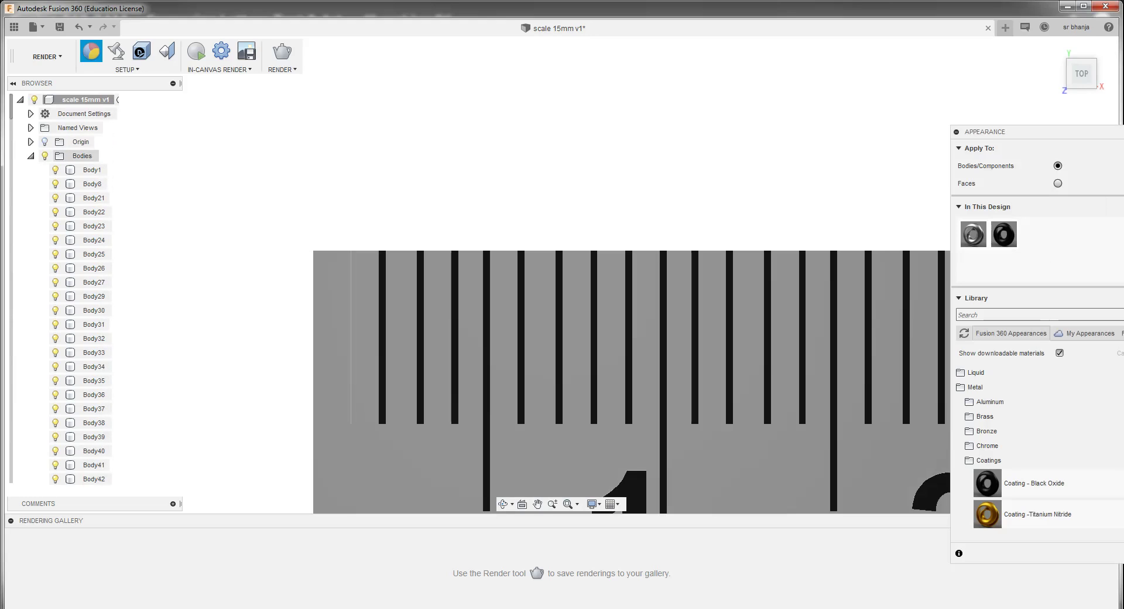
Hide the grey ruler body Body1 in the Browser
{"action": "left_click", "coordinate": [56, 170]}
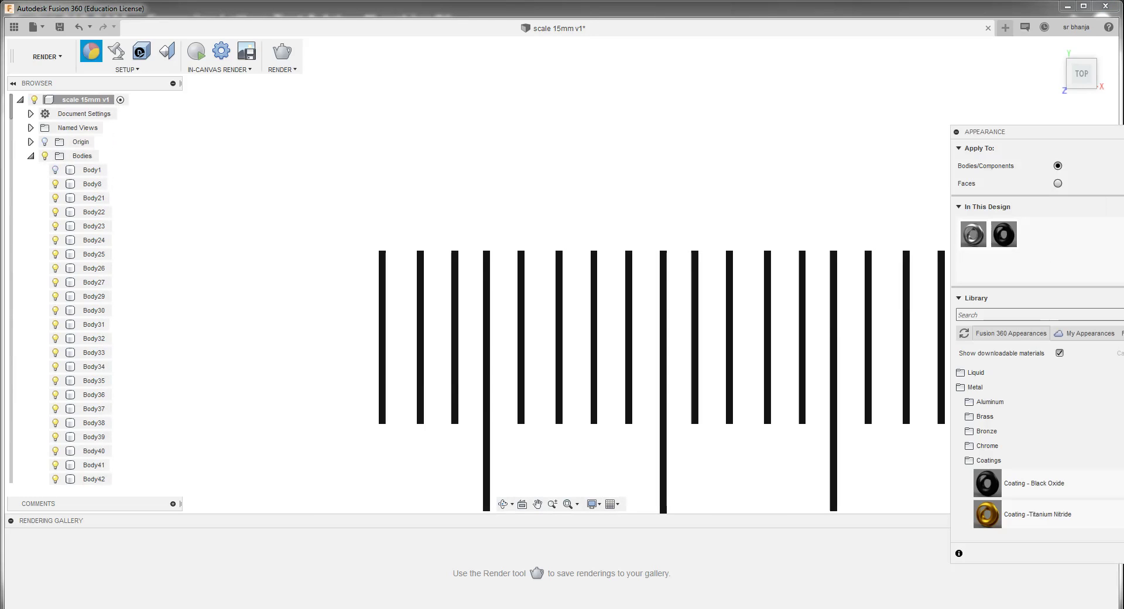
{"action": "left_click", "coordinate": [55, 170]}
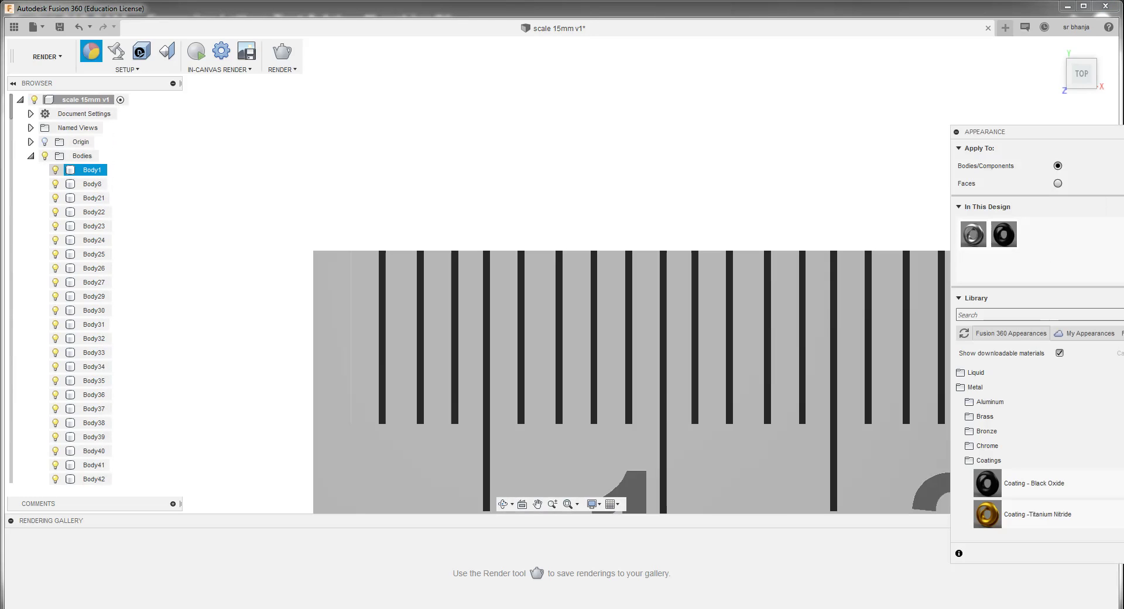
{"action": "left_click", "coordinate": [55, 169]}
Briefly show Sketch1 behind the tick bars, then hide it again
{"action": "scroll", "coordinate": [88, 287], "scroll_direction": "down", "scroll_amount": 5}
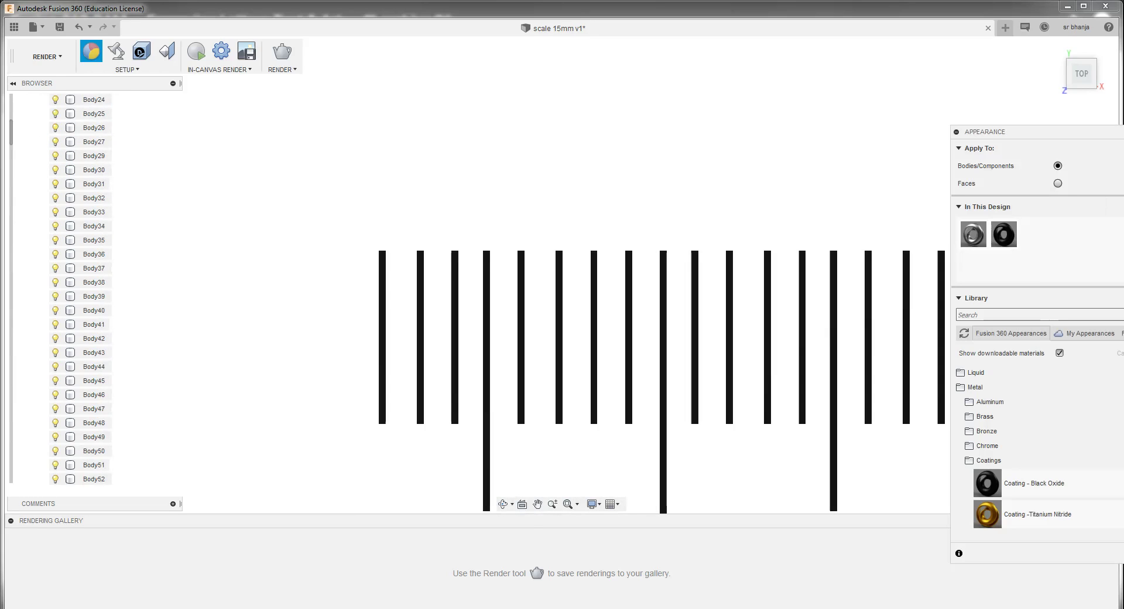
{"action": "scroll", "coordinate": [88, 287], "scroll_direction": "down", "scroll_amount": 4}
{"action": "scroll", "coordinate": [87, 287], "scroll_direction": "down", "scroll_amount": 4}
{"action": "scroll", "coordinate": [88, 286], "scroll_direction": "down", "scroll_amount": 7}
{"action": "scroll", "coordinate": [88, 286], "scroll_direction": "down", "scroll_amount": 4}
{"action": "scroll", "coordinate": [88, 287], "scroll_direction": "down", "scroll_amount": 7}
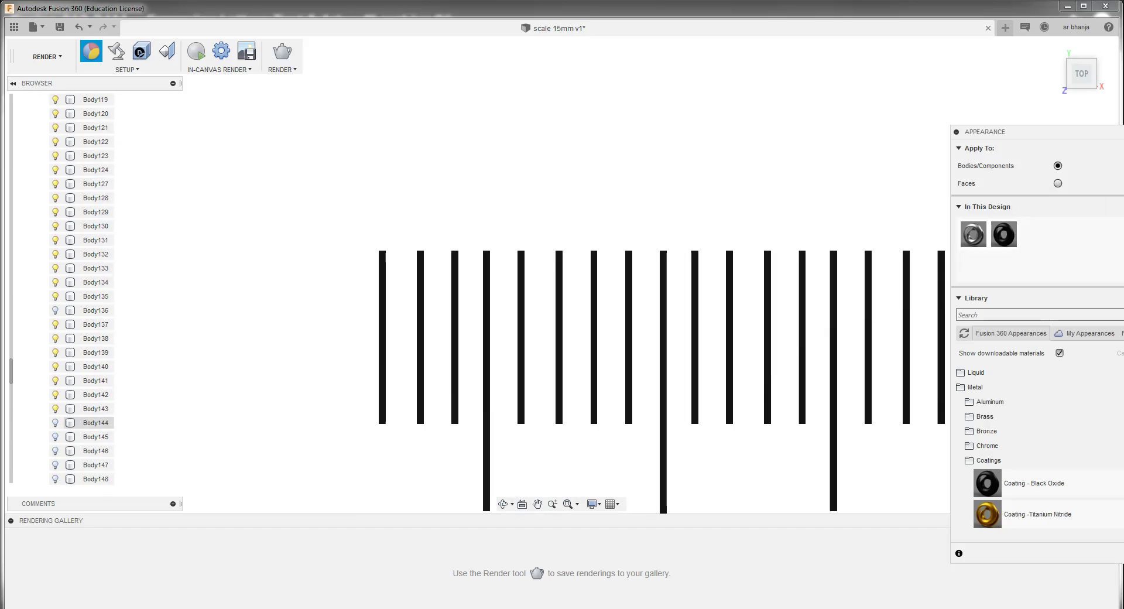
{"action": "scroll", "coordinate": [94, 416], "scroll_direction": "down", "scroll_amount": 7}
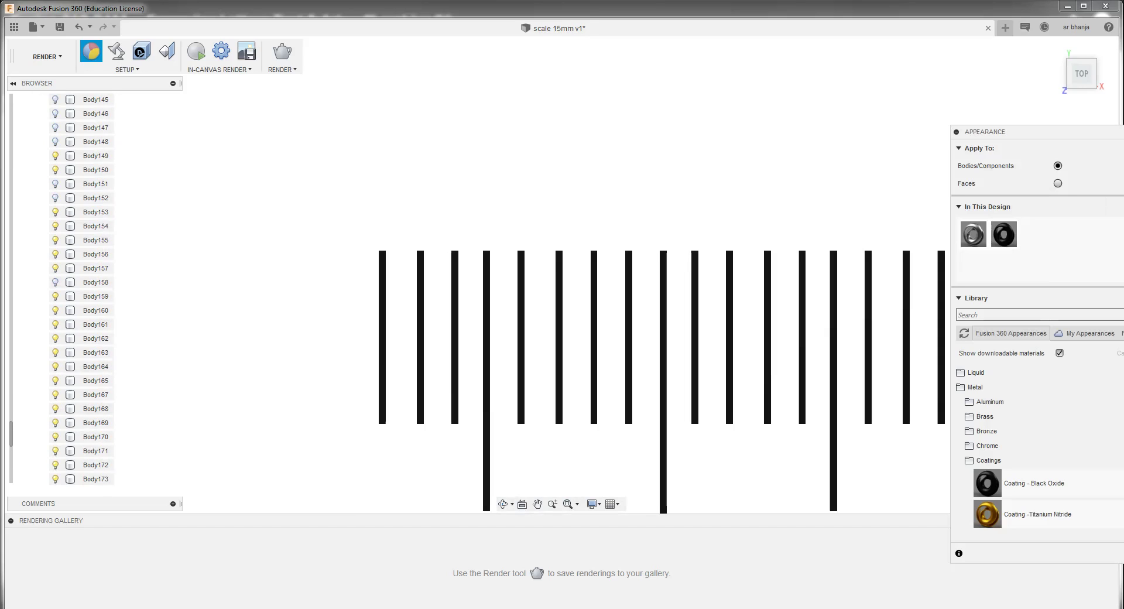
{"action": "scroll", "coordinate": [843, 393], "scroll_direction": "down", "scroll_amount": 2}
{"action": "scroll", "coordinate": [87, 293], "scroll_direction": "down", "scroll_amount": 4}
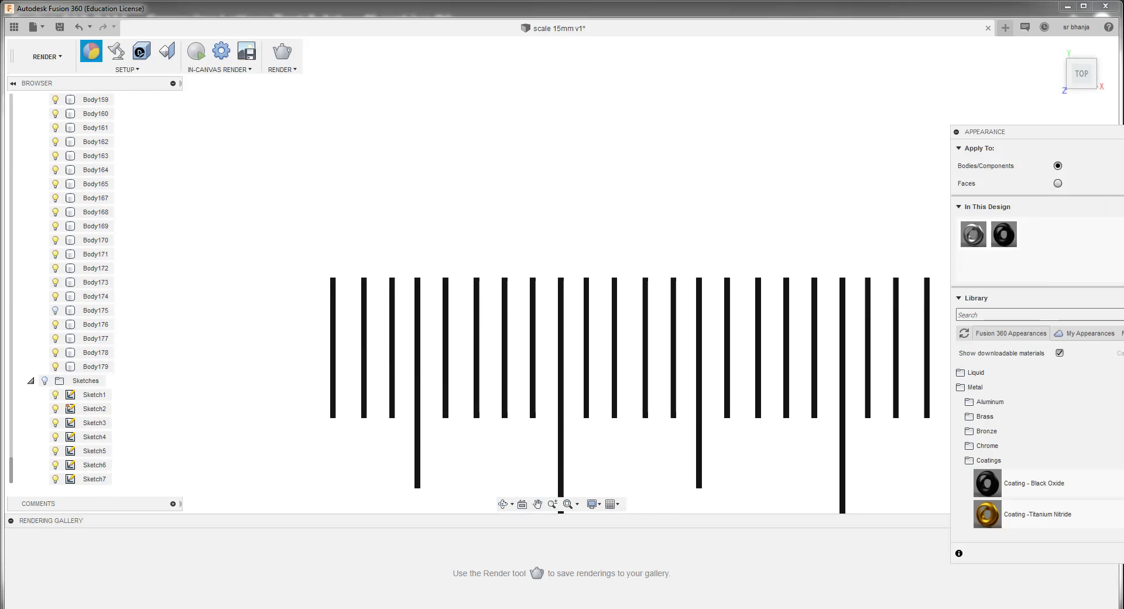
{"action": "left_click", "coordinate": [45, 380]}
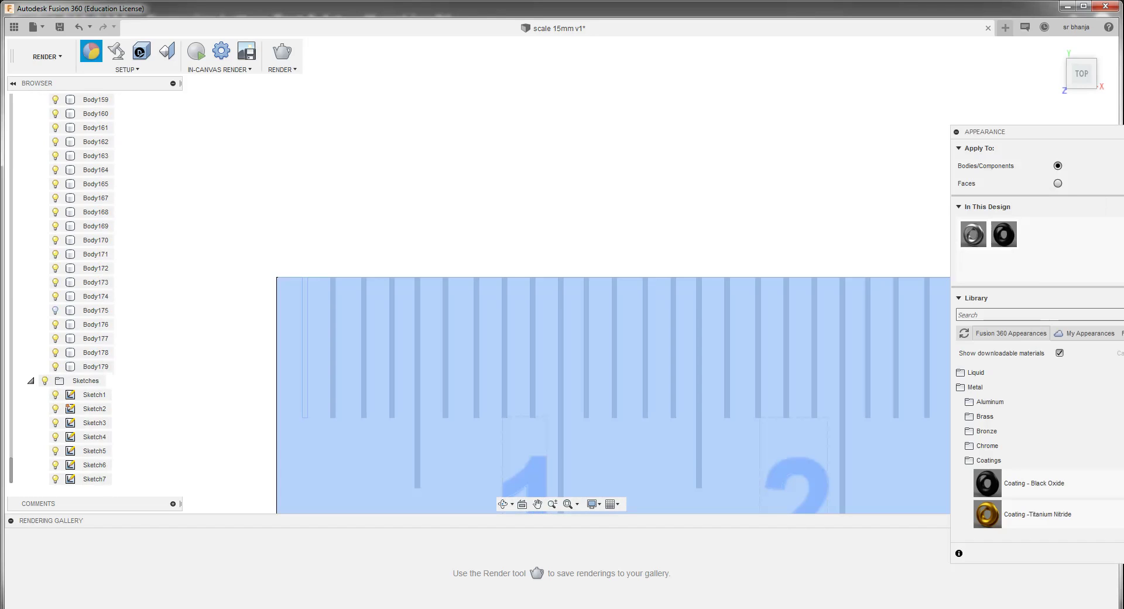
{"action": "left_click", "coordinate": [55, 394]}
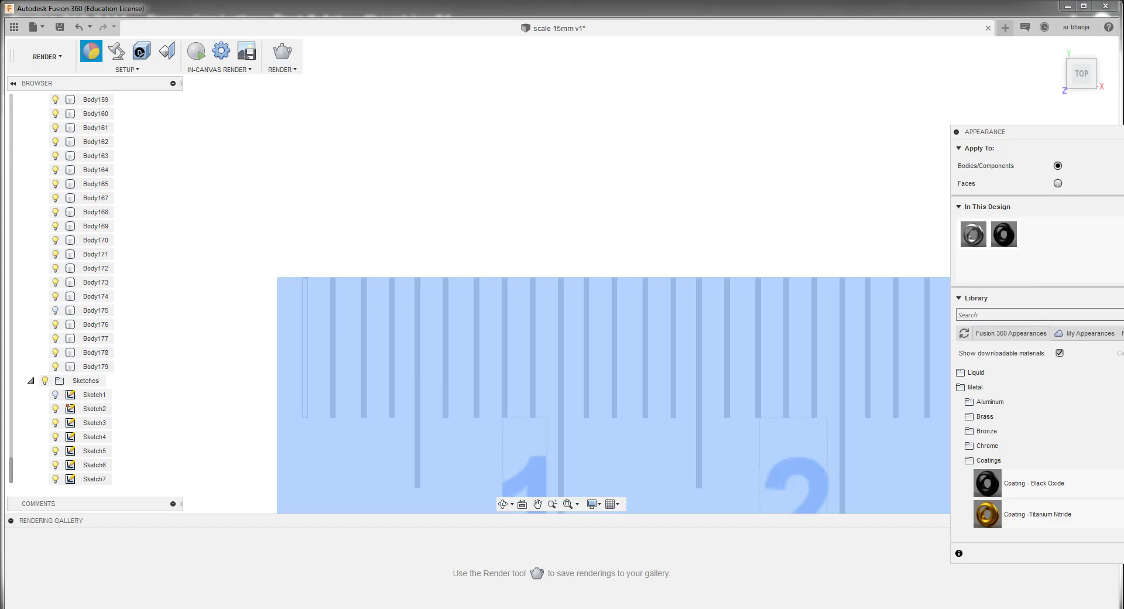
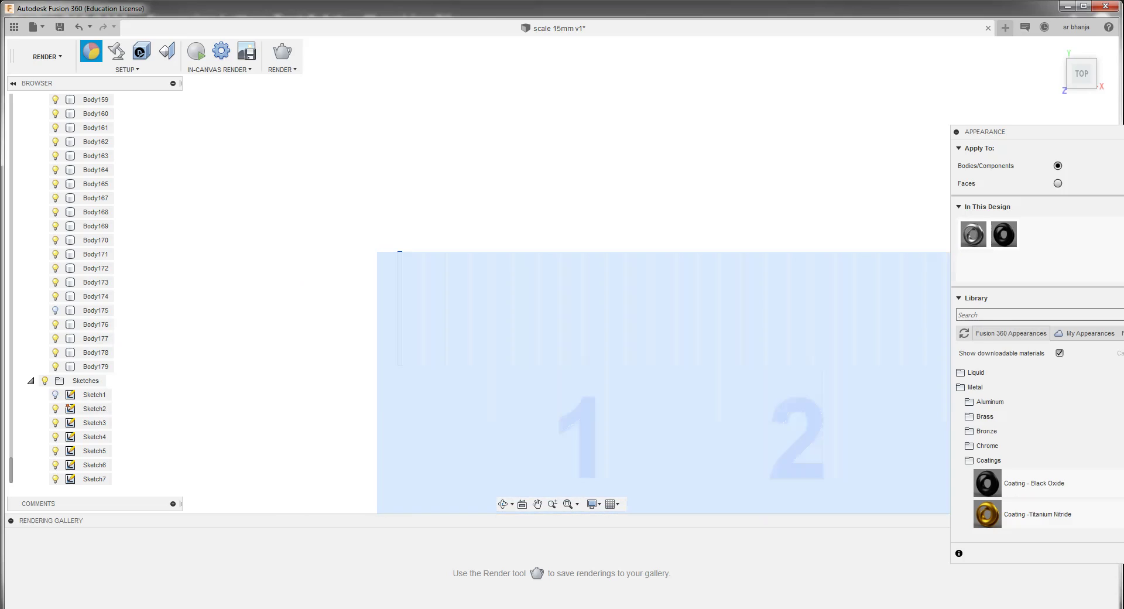
Tilt the ruler into perspective and toggle the sketches hidden and shown again
{"action": "middle_click_drag", "start_coordinate": [562, 275], "coordinate": [561, 258], "text": "shift"}
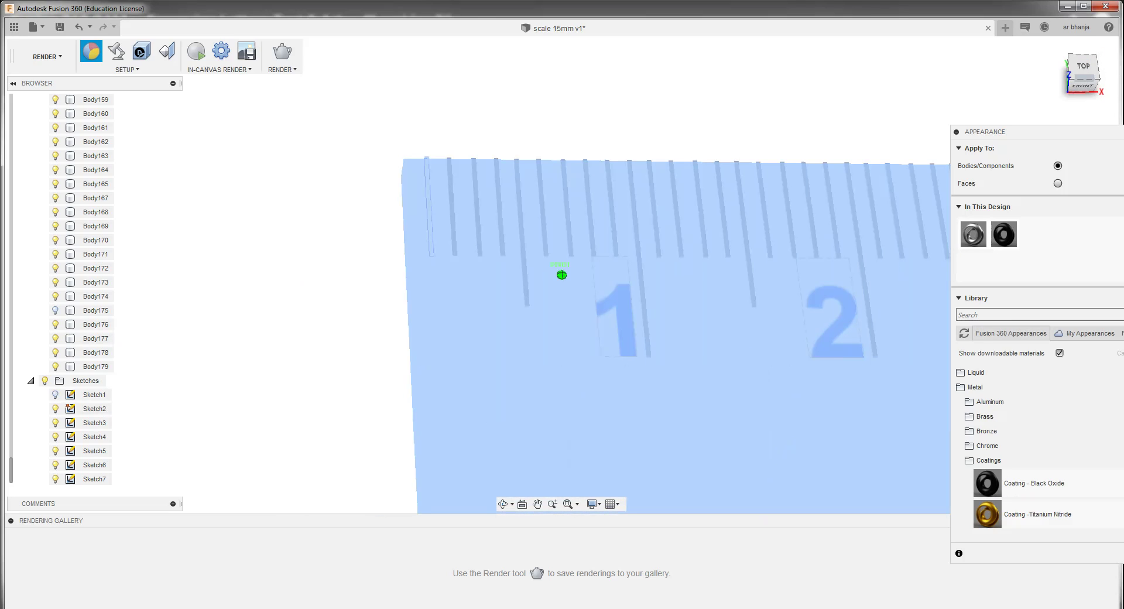
{"action": "scroll", "coordinate": [673, 333], "scroll_direction": "down", "scroll_amount": 3}
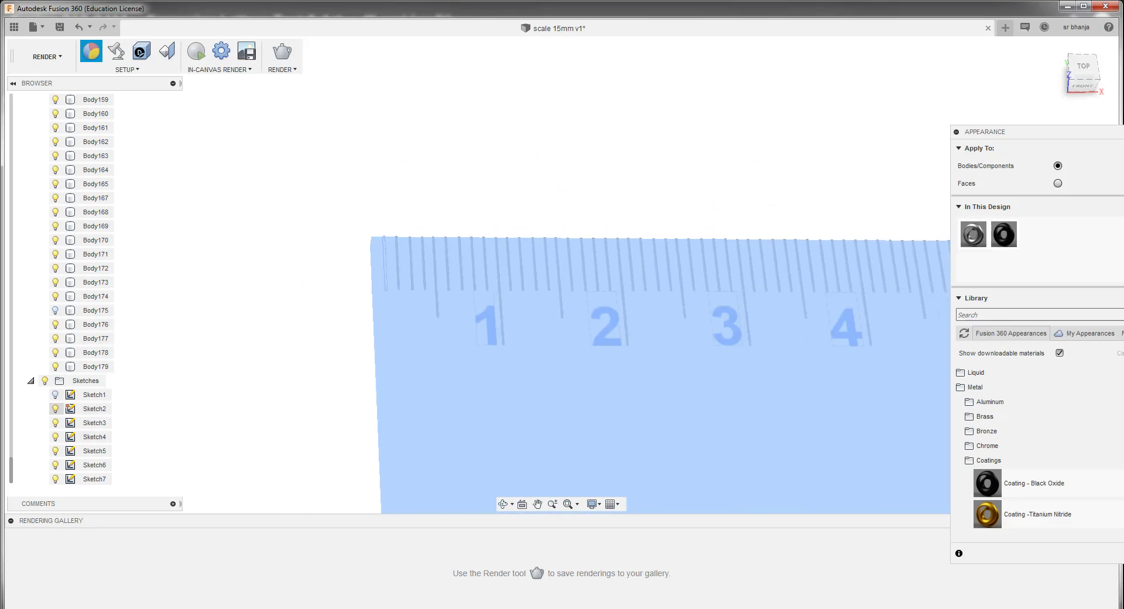
{"action": "left_click", "coordinate": [45, 380]}
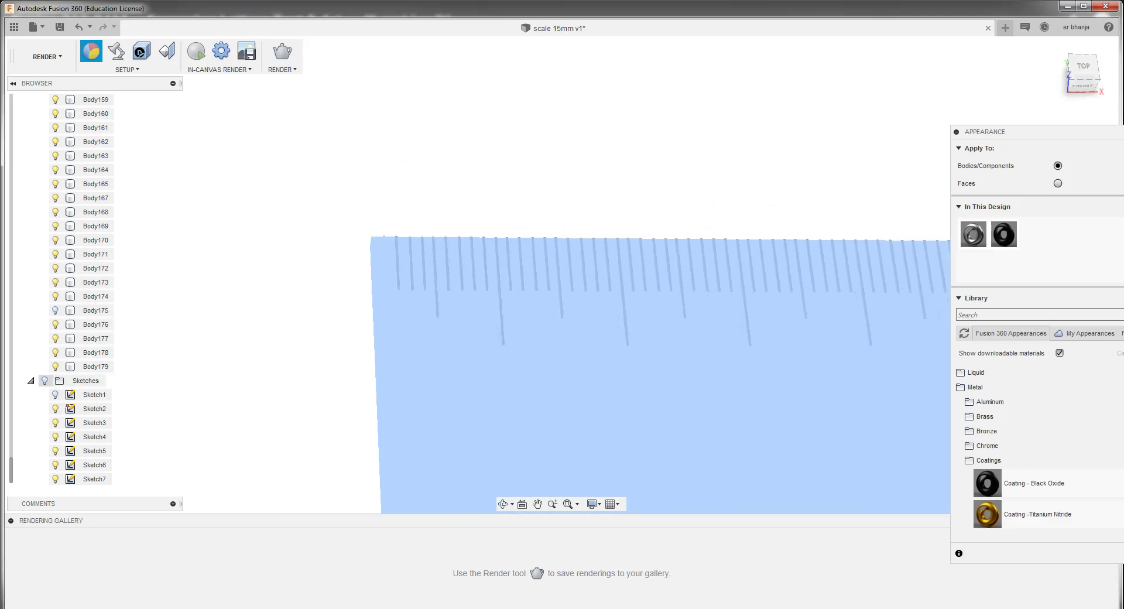
{"action": "left_click", "coordinate": [45, 380]}
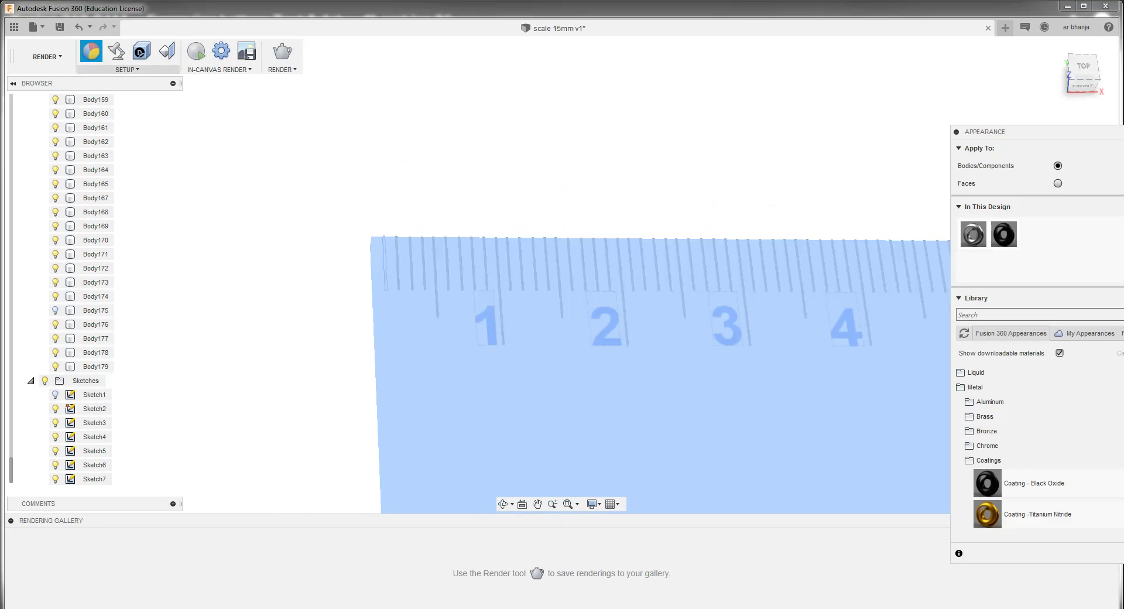
In the Model workspace, extrude the leftmost tick profile by 1 and open Appearance
{"action": "left_click", "coordinate": [46, 56]}
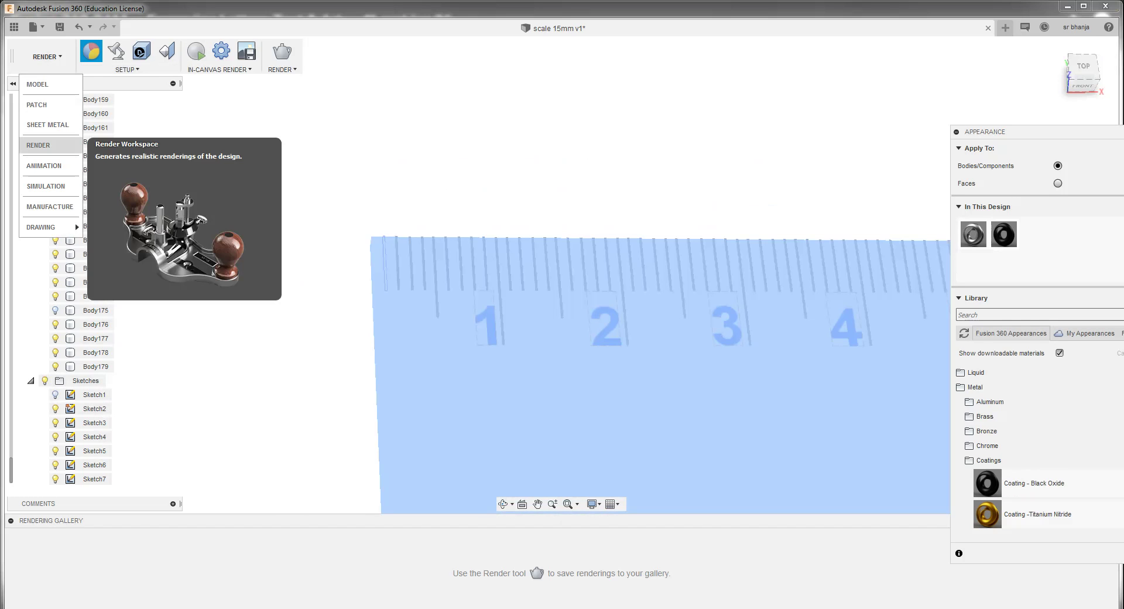
{"action": "left_click", "coordinate": [37, 84]}
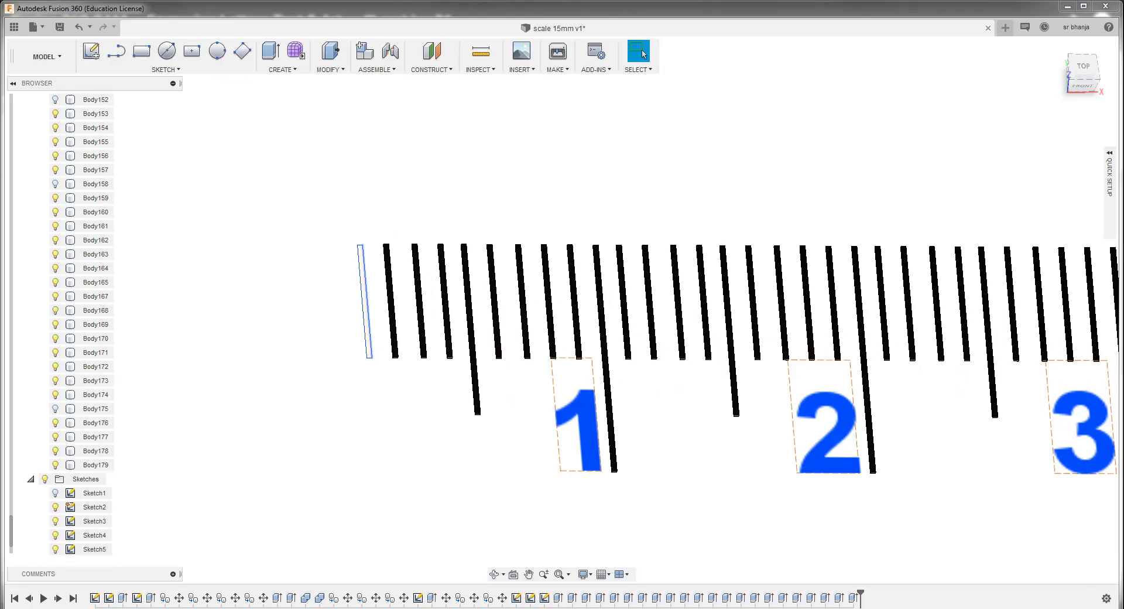
{"action": "scroll", "coordinate": [364, 285], "scroll_direction": "up", "scroll_amount": 4}
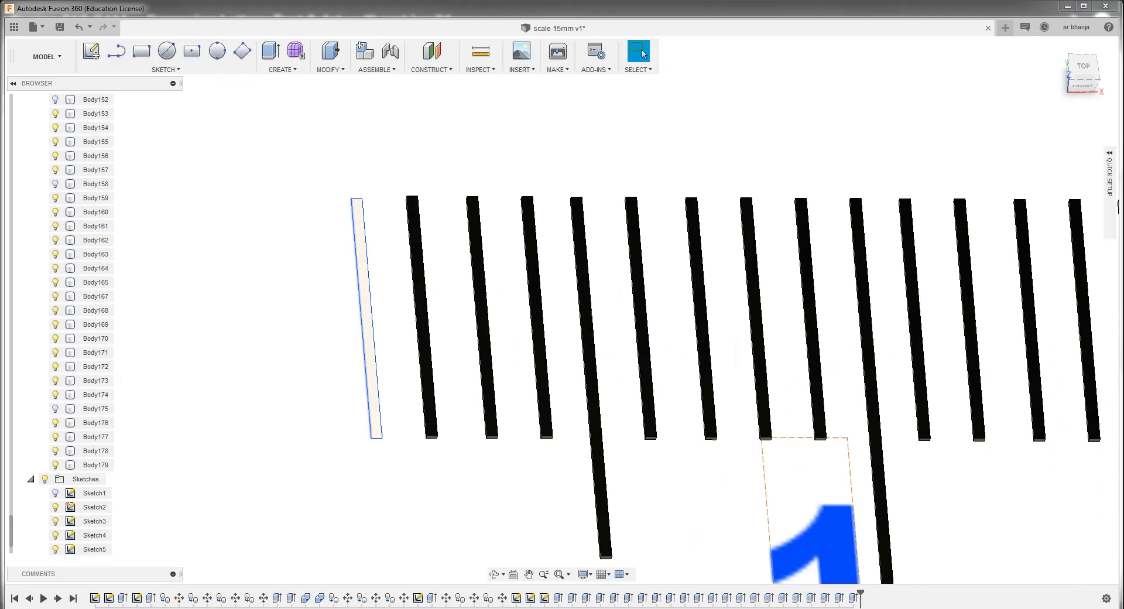
{"action": "left_click", "coordinate": [363, 285]}
{"action": "type", "text": "e"}
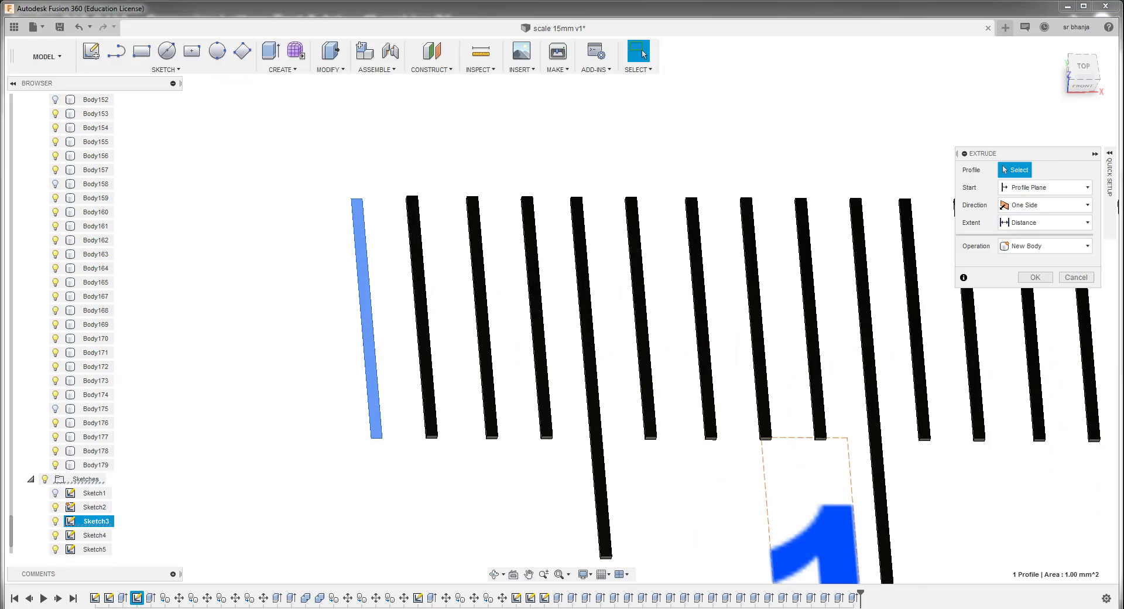
{"action": "type", "text": "1"}
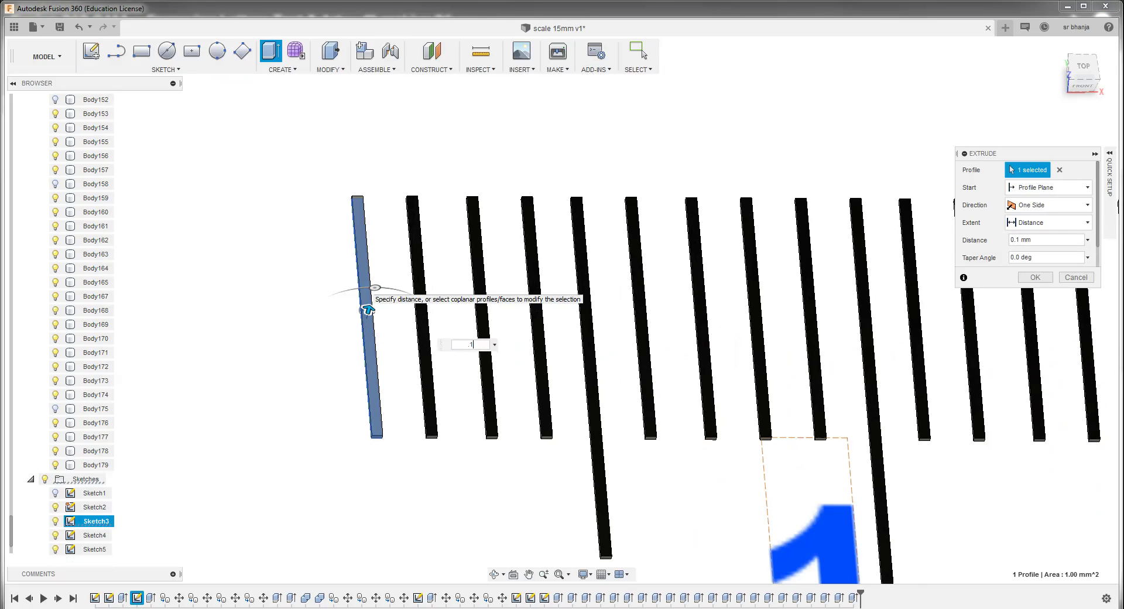
{"action": "key", "text": "Return"}
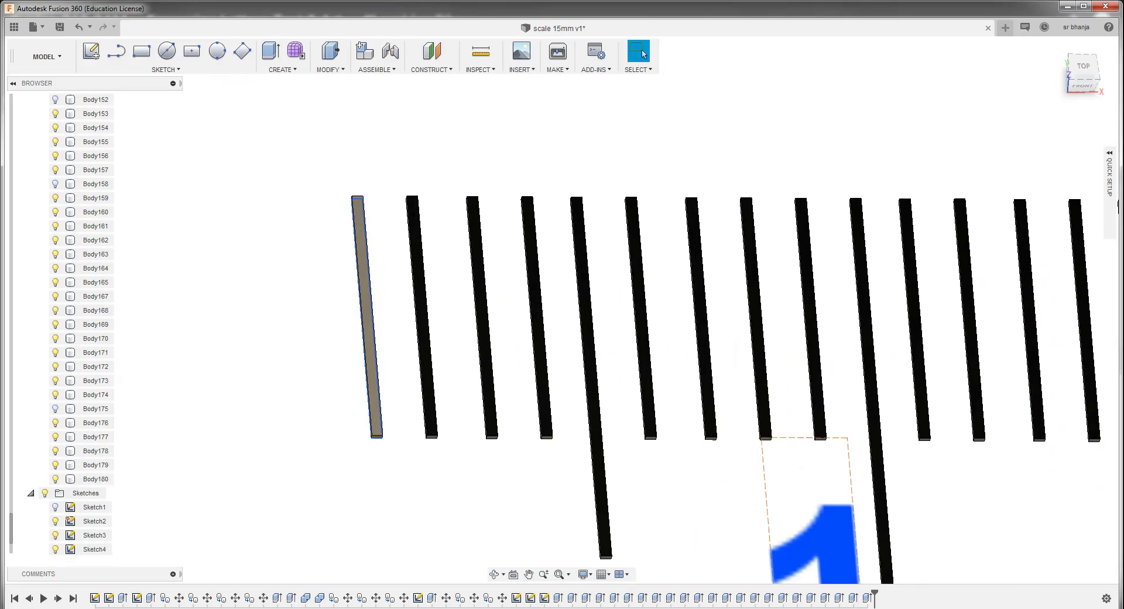
{"action": "key", "text": "a"}
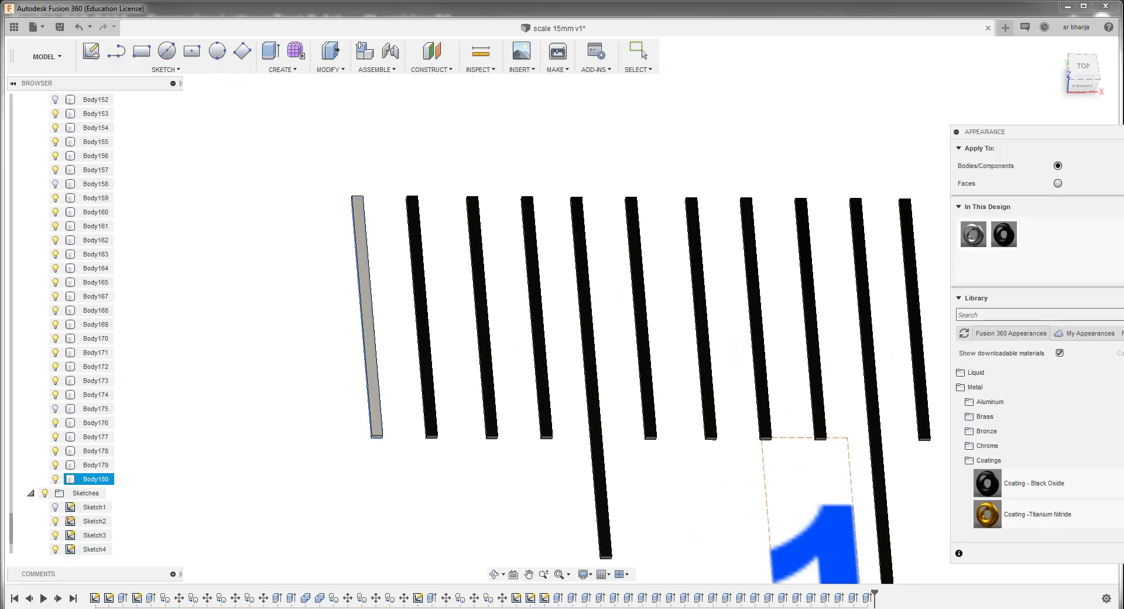
Apply Coating - Black Oxide to the new tick body, then select Body1 in the browser
{"action": "left_click_drag", "start_coordinate": [987, 483], "coordinate": [367, 317]}
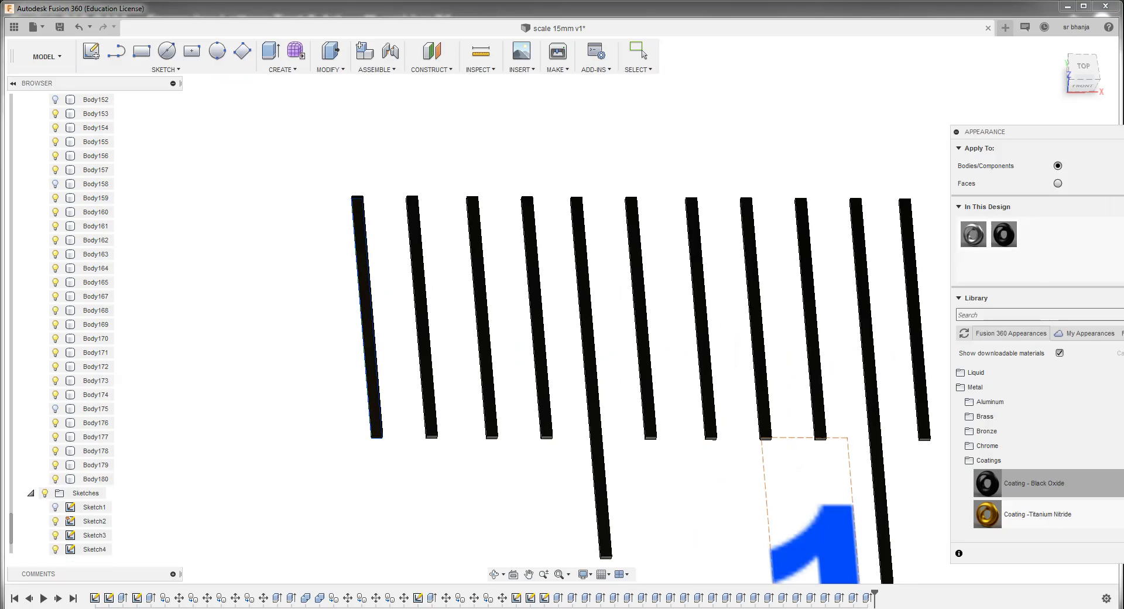
{"action": "left_click_drag", "start_coordinate": [987, 483], "coordinate": [701, 316]}
{"action": "scroll", "coordinate": [56, 100], "scroll_direction": "up", "scroll_amount": 2}
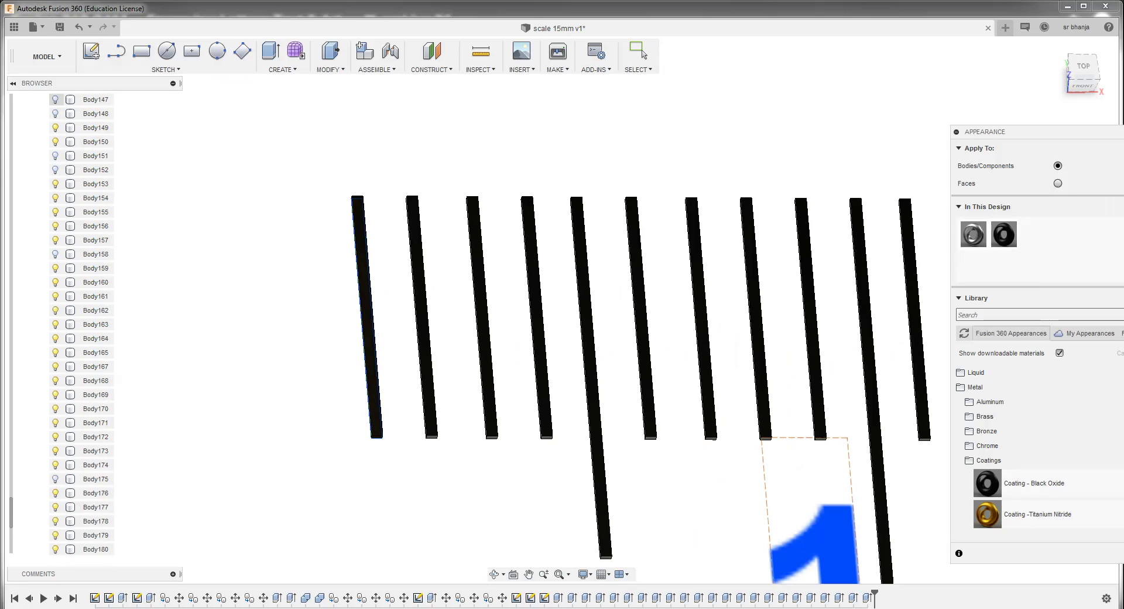
{"action": "scroll", "coordinate": [88, 324], "scroll_direction": "up", "scroll_amount": 3}
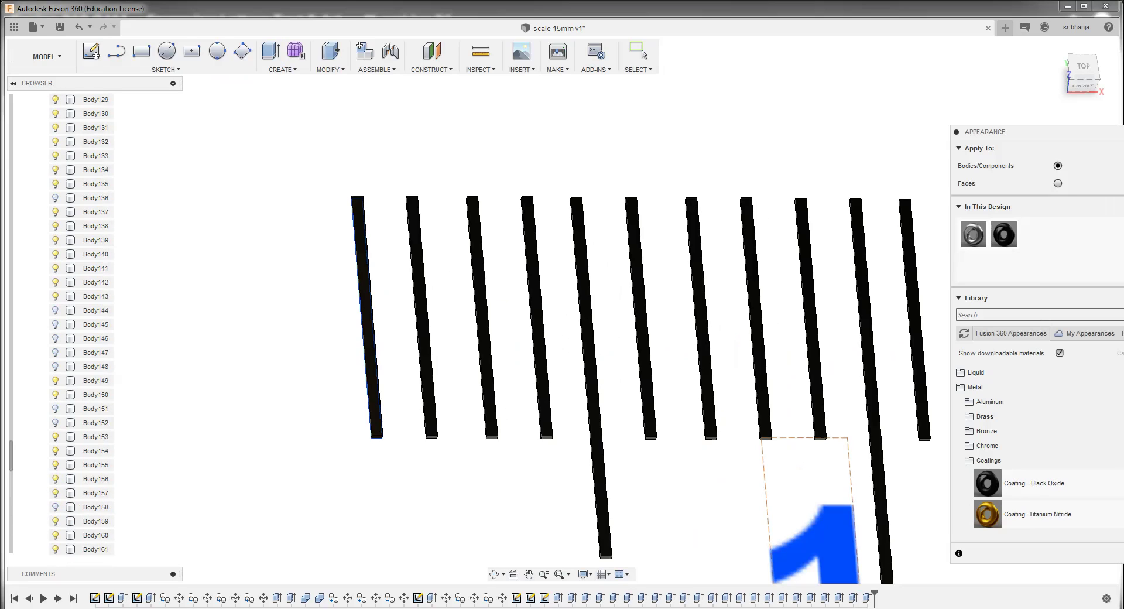
{"action": "scroll", "coordinate": [88, 325], "scroll_direction": "up", "scroll_amount": 6}
{"action": "scroll", "coordinate": [88, 325], "scroll_direction": "up", "scroll_amount": 5}
{"action": "scroll", "coordinate": [88, 325], "scroll_direction": "up", "scroll_amount": 3}
{"action": "scroll", "coordinate": [88, 325], "scroll_direction": "up", "scroll_amount": 3}
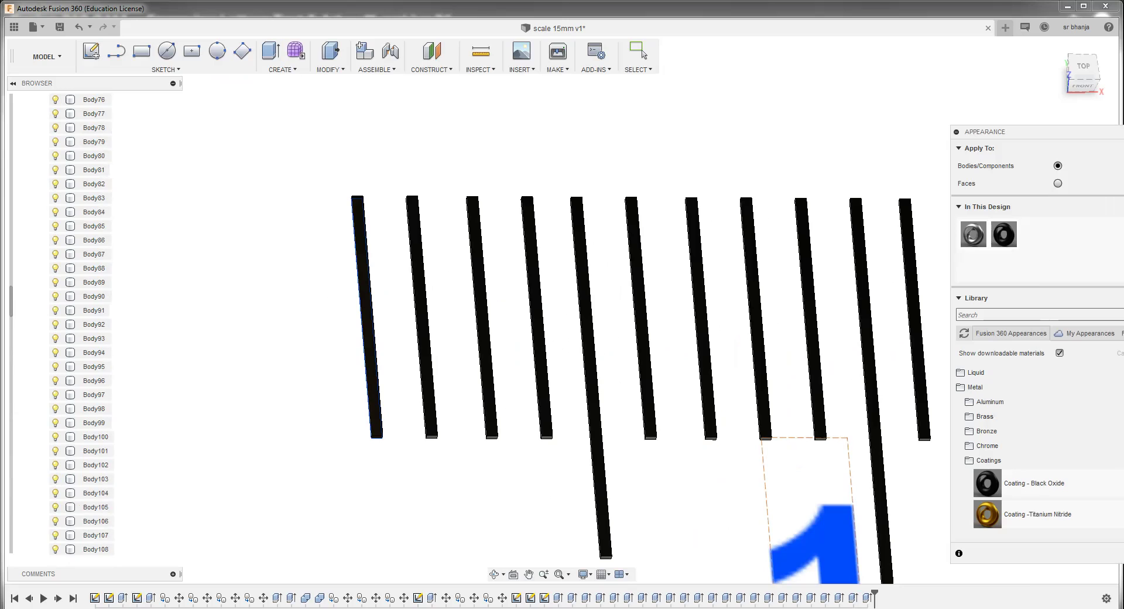
{"action": "scroll", "coordinate": [88, 325], "scroll_direction": "up", "scroll_amount": 6}
{"action": "scroll", "coordinate": [87, 325], "scroll_direction": "up", "scroll_amount": 6}
{"action": "scroll", "coordinate": [88, 324], "scroll_direction": "up", "scroll_amount": 3}
{"action": "scroll", "coordinate": [87, 325], "scroll_direction": "up", "scroll_amount": 4}
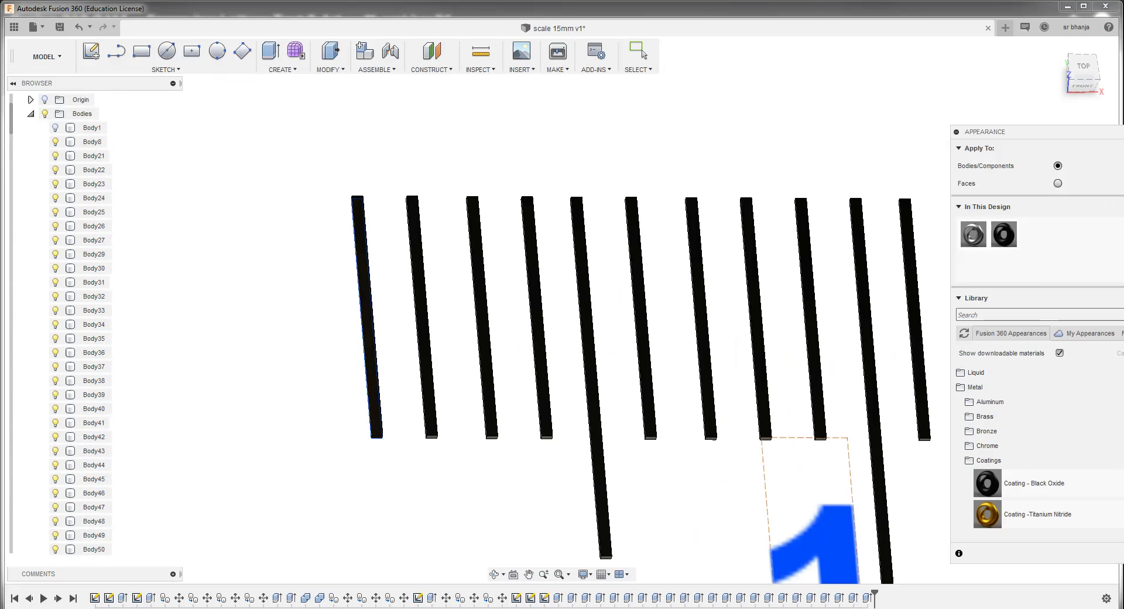
{"action": "scroll", "coordinate": [87, 325], "scroll_direction": "up", "scroll_amount": 1}
{"action": "left_click", "coordinate": [90, 170]}
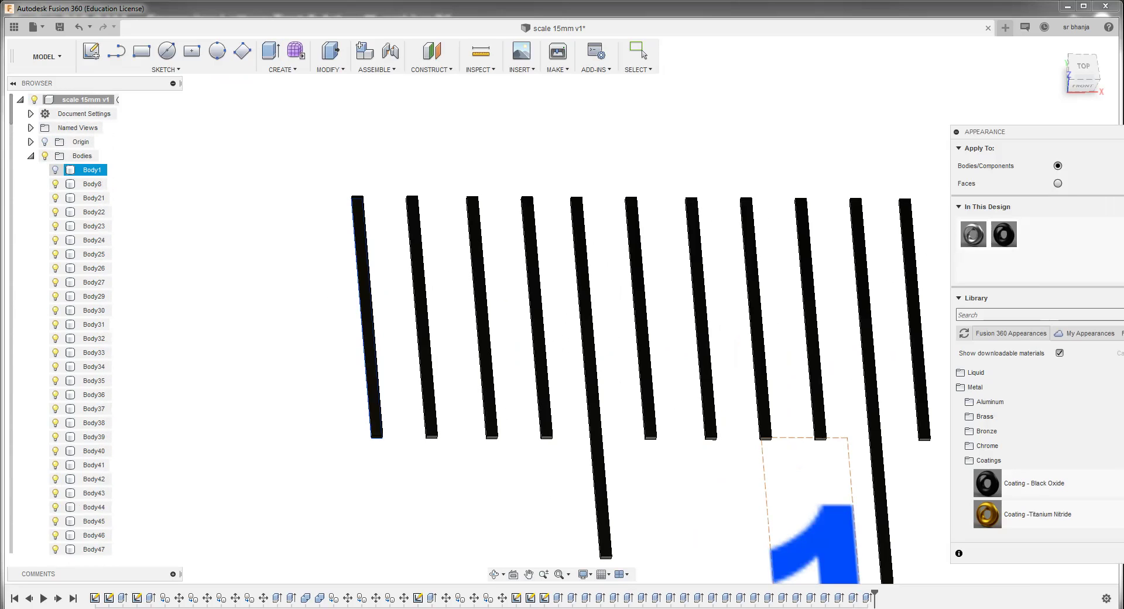
{"action": "scroll", "coordinate": [247, 178], "scroll_direction": "down", "scroll_amount": 2}
{"action": "scroll", "coordinate": [247, 177], "scroll_direction": "down", "scroll_amount": 2}
{"action": "scroll", "coordinate": [247, 177], "scroll_direction": "down", "scroll_amount": 1}
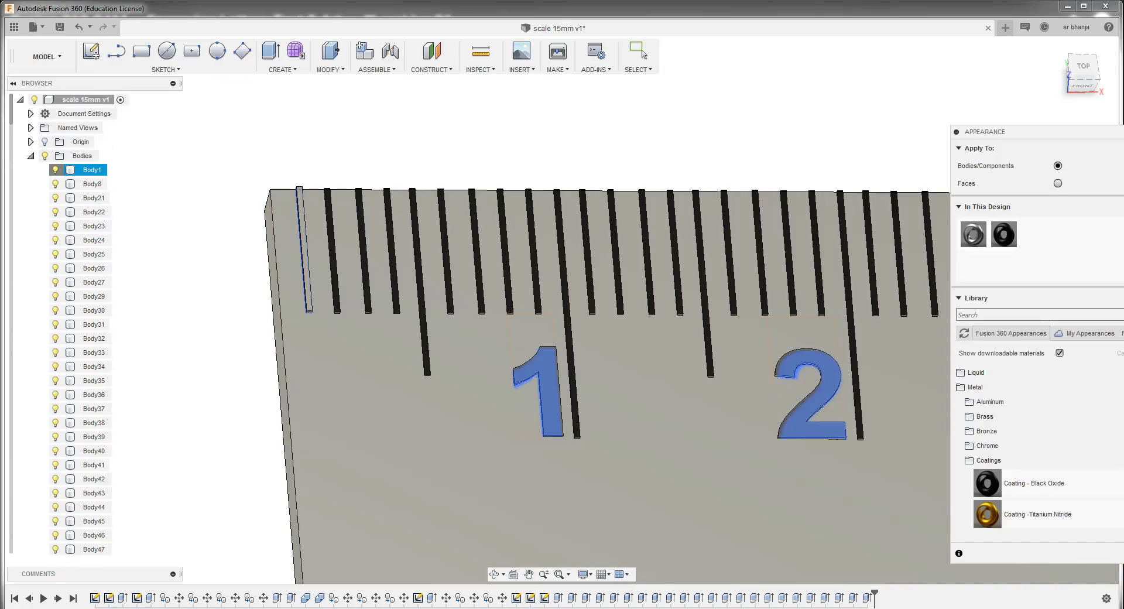
{"action": "left_click", "coordinate": [56, 170]}
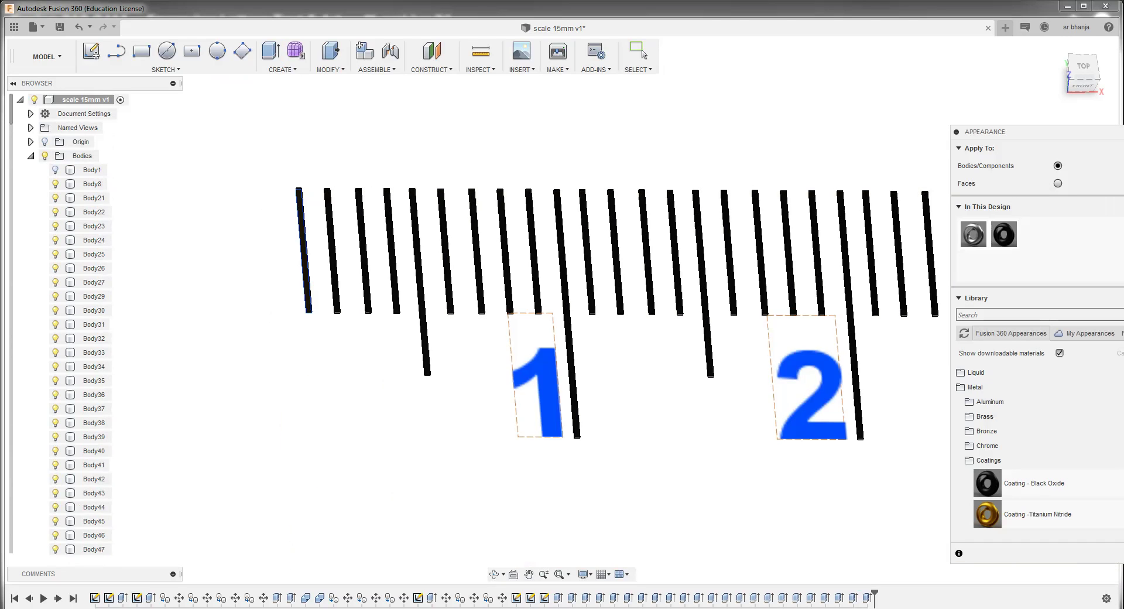
{"action": "left_click", "coordinate": [55, 170]}
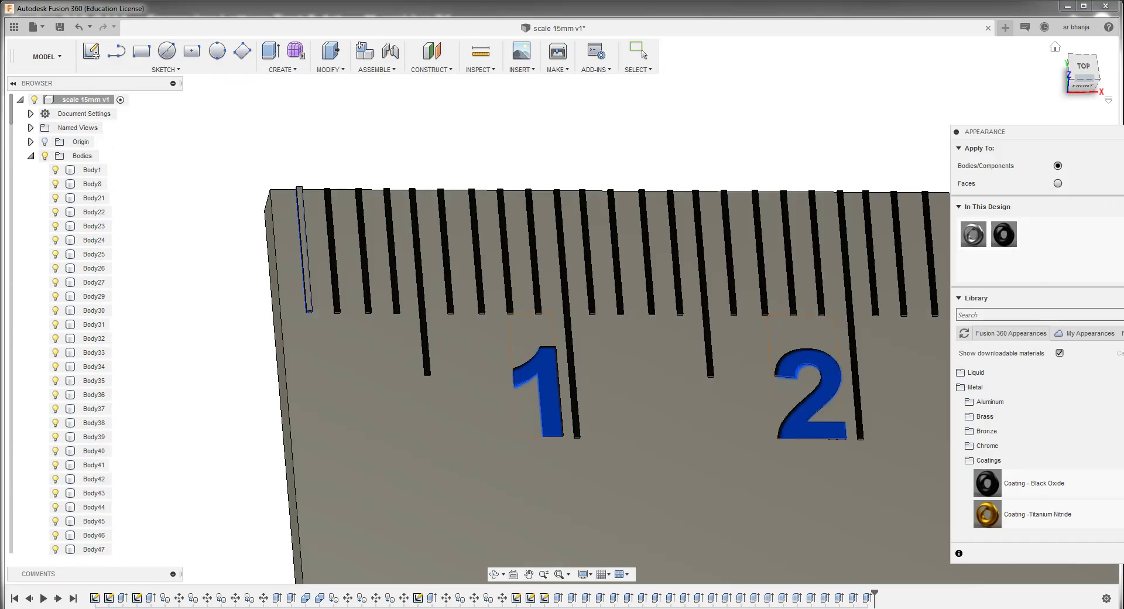
{"action": "left_click", "coordinate": [1083, 69]}
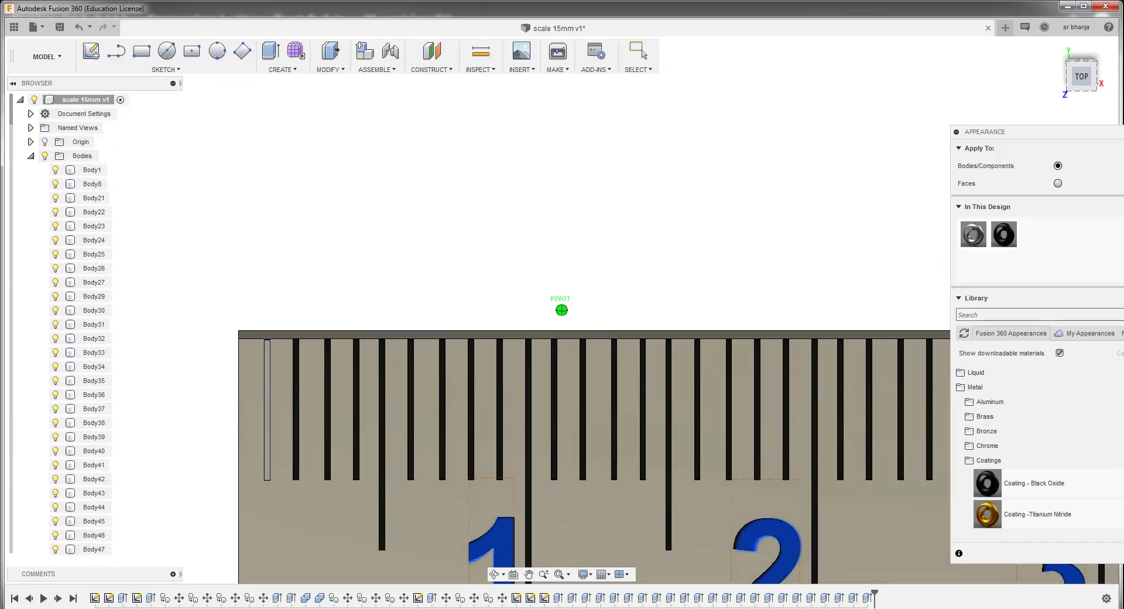
{"action": "middle_click_drag", "start_coordinate": [559, 300], "coordinate": [562, 311], "text": "shift"}
{"action": "scroll", "coordinate": [264, 386], "scroll_direction": "up", "scroll_amount": 3}
{"action": "scroll", "coordinate": [263, 386], "scroll_direction": "up", "scroll_amount": 2}
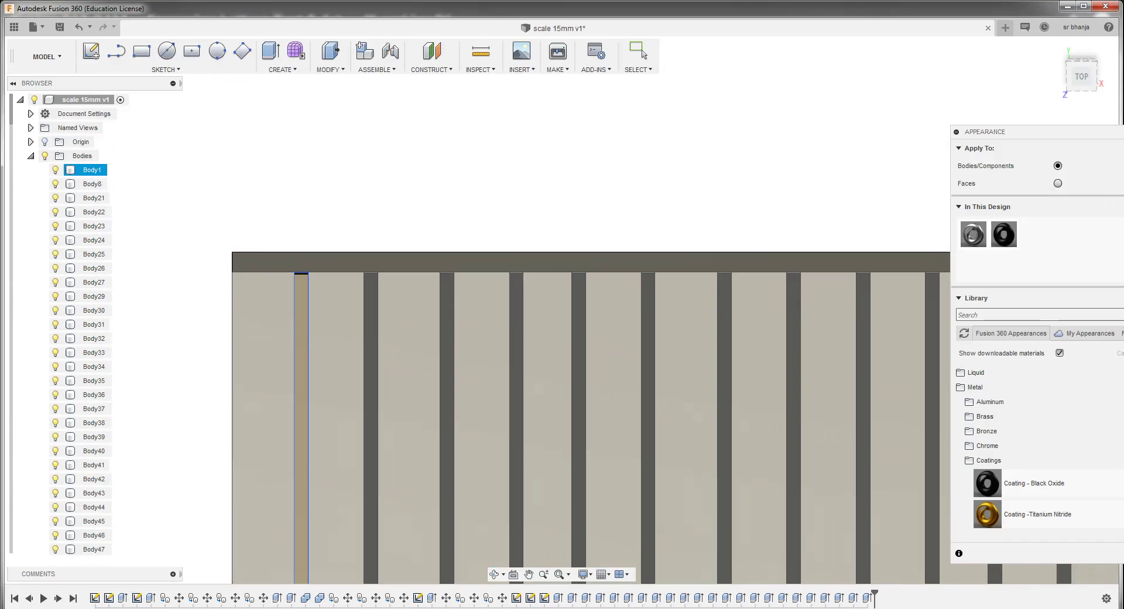
{"action": "left_click", "coordinate": [92, 169]}
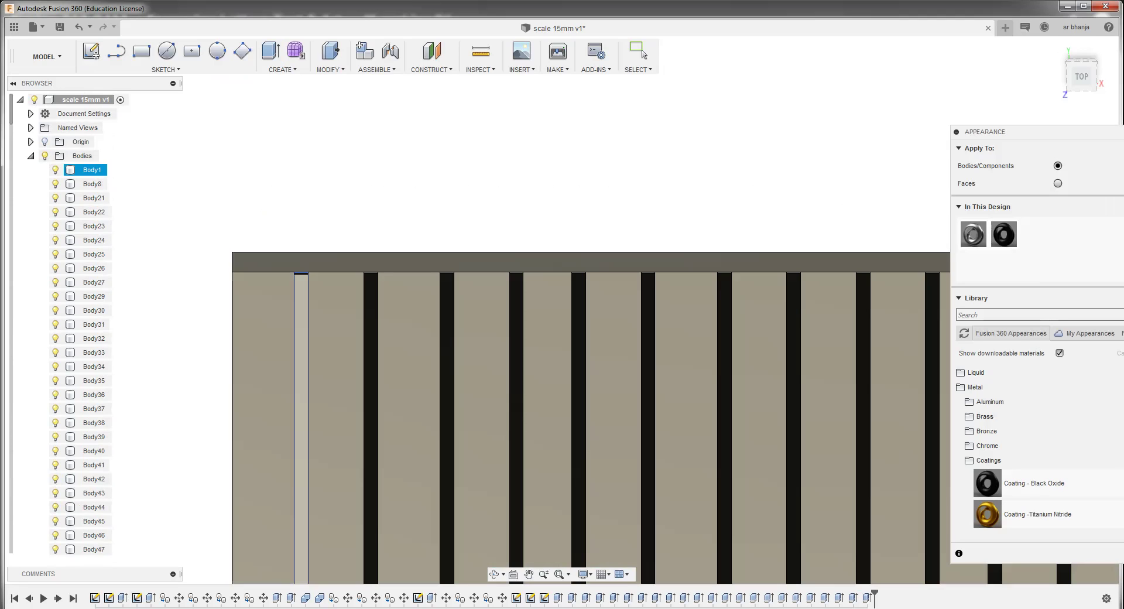
{"action": "left_click", "coordinate": [92, 170], "text": "ctrl"}
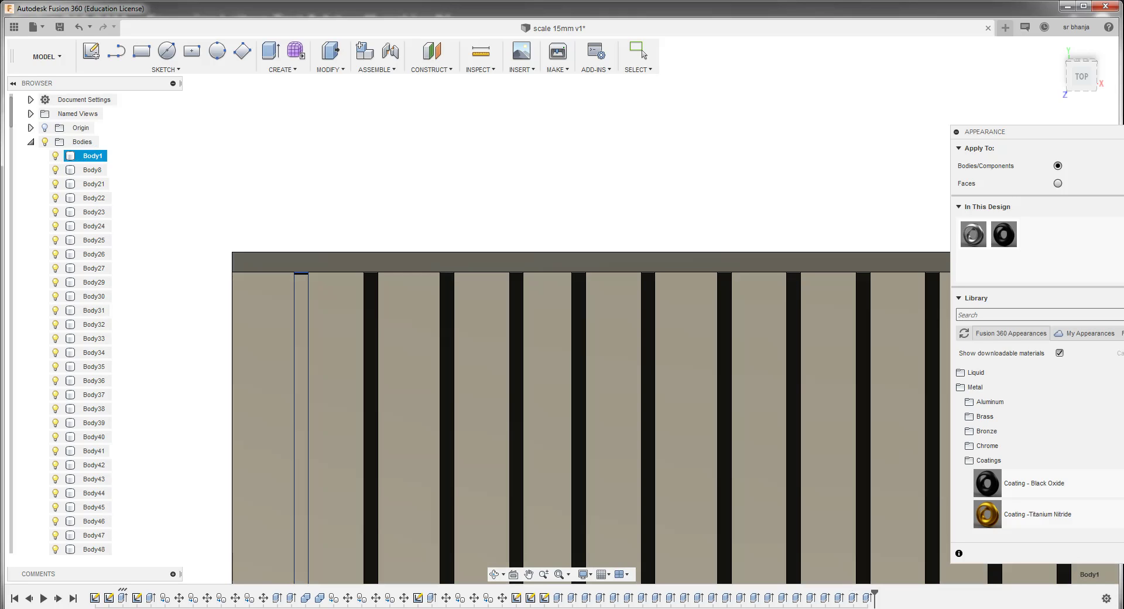
{"action": "scroll", "coordinate": [67, 322], "scroll_direction": "down", "scroll_amount": 5}
{"action": "scroll", "coordinate": [68, 322], "scroll_direction": "down", "scroll_amount": 3}
{"action": "scroll", "coordinate": [67, 322], "scroll_direction": "down", "scroll_amount": 3}
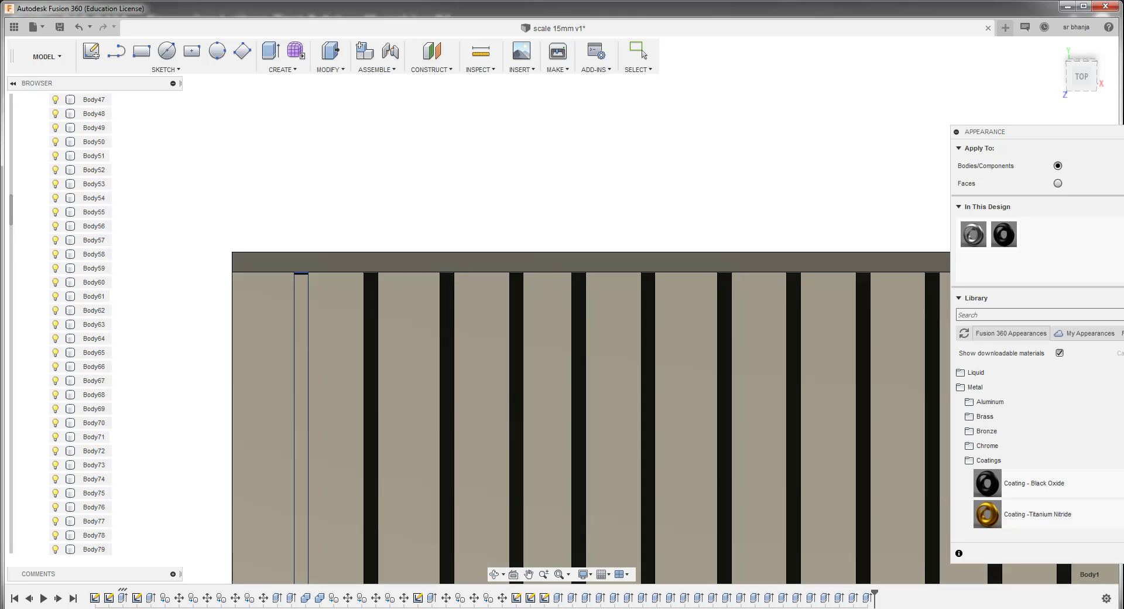
{"action": "scroll", "coordinate": [67, 322], "scroll_direction": "down", "scroll_amount": 3}
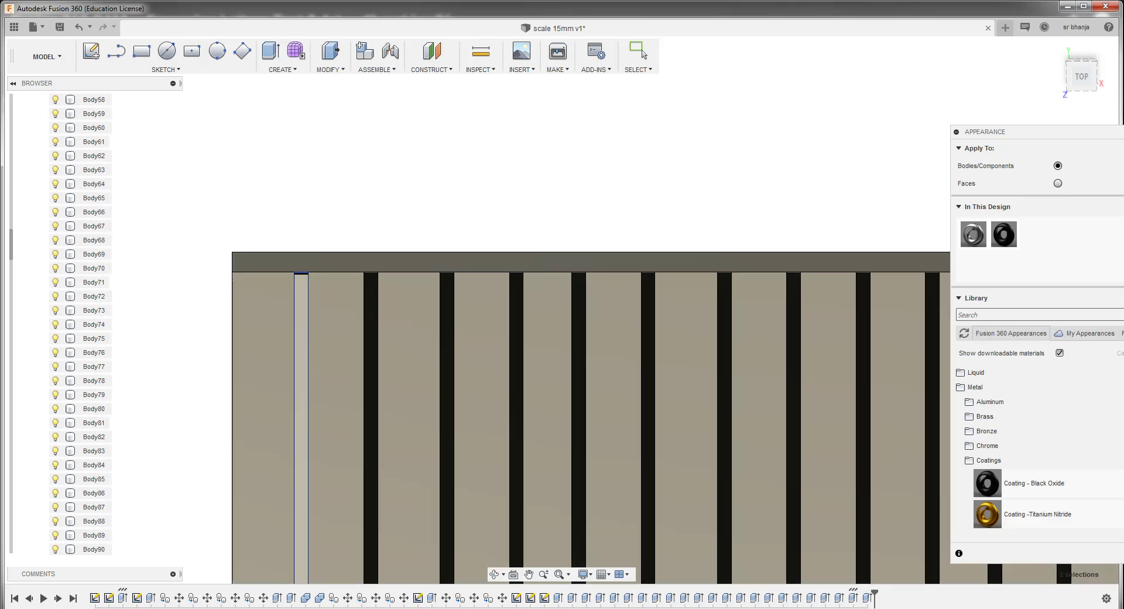
{"action": "scroll", "coordinate": [67, 322], "scroll_direction": "down", "scroll_amount": 2}
{"action": "scroll", "coordinate": [67, 322], "scroll_direction": "down", "scroll_amount": 1}
{"action": "scroll", "coordinate": [67, 322], "scroll_direction": "down", "scroll_amount": 2}
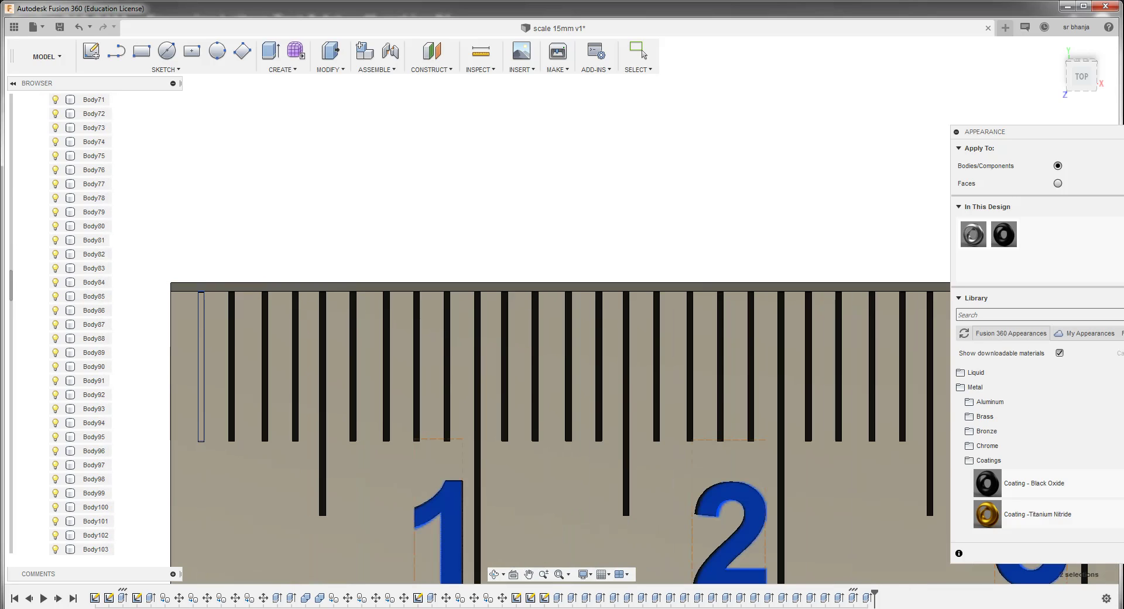
{"action": "scroll", "coordinate": [71, 445], "scroll_direction": "down", "scroll_amount": 3}
{"action": "scroll", "coordinate": [70, 445], "scroll_direction": "down", "scroll_amount": 4}
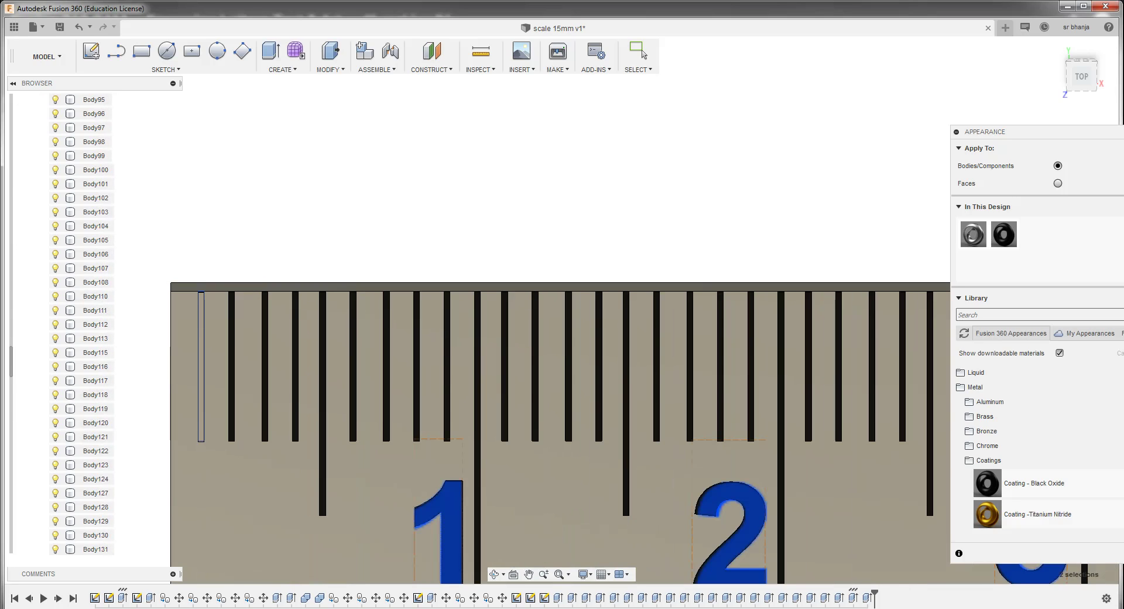
{"action": "scroll", "coordinate": [71, 445], "scroll_direction": "down", "scroll_amount": 3}
{"action": "scroll", "coordinate": [88, 328], "scroll_direction": "down", "scroll_amount": 3}
{"action": "scroll", "coordinate": [88, 328], "scroll_direction": "down", "scroll_amount": 3}
{"action": "scroll", "coordinate": [88, 328], "scroll_direction": "down", "scroll_amount": 2}
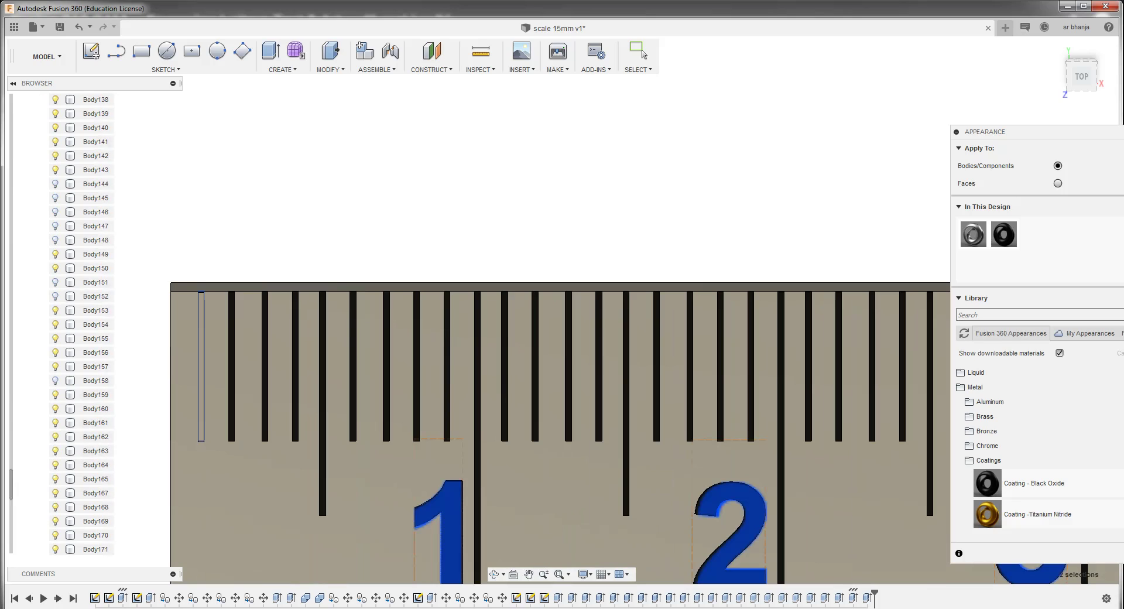
{"action": "scroll", "coordinate": [88, 327], "scroll_direction": "down", "scroll_amount": 3}
{"action": "scroll", "coordinate": [88, 328], "scroll_direction": "down", "scroll_amount": 3}
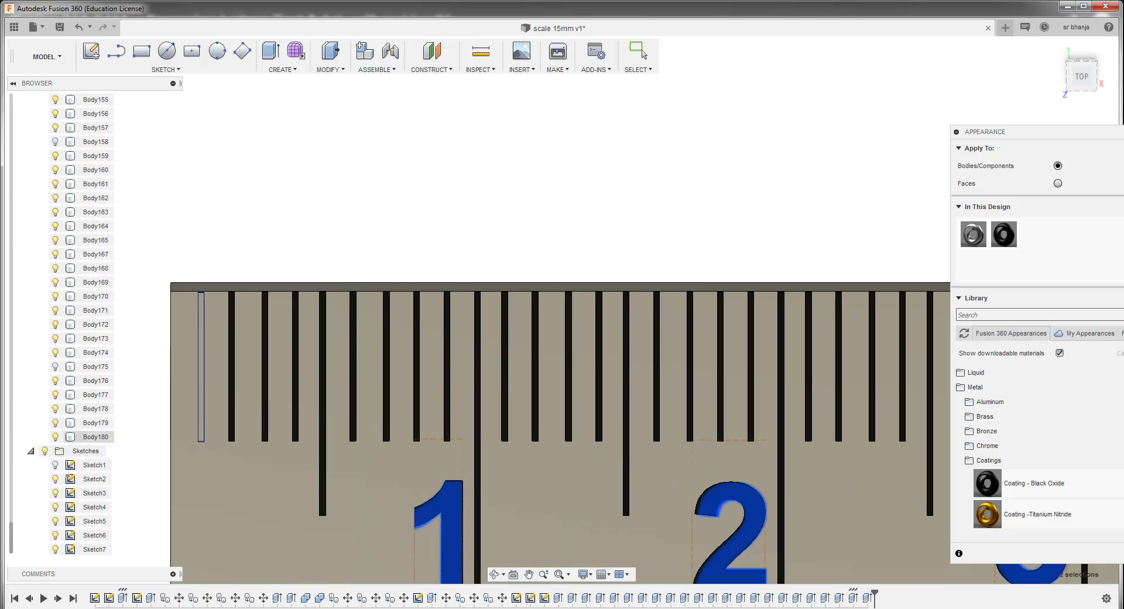
{"action": "left_click", "coordinate": [93, 437]}
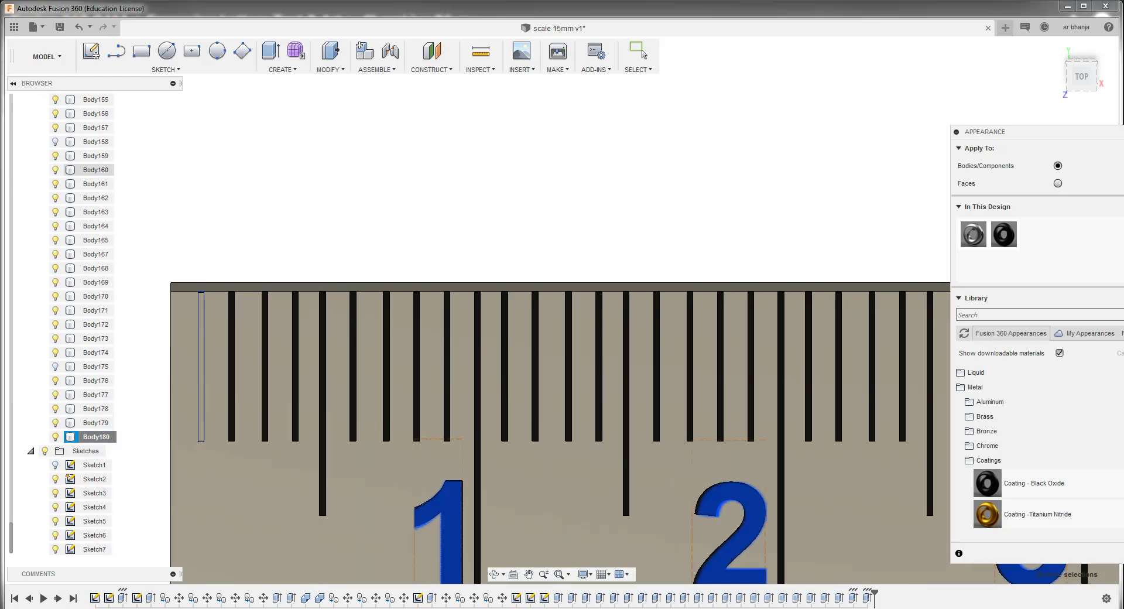
{"action": "double_click", "coordinate": [96, 437]}
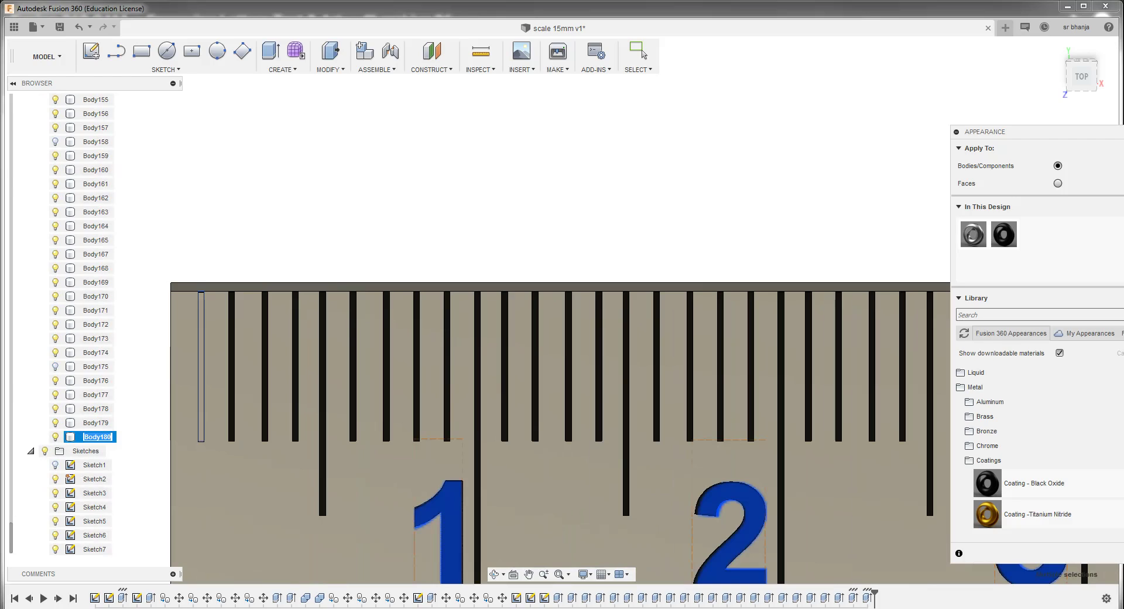
{"action": "key", "text": "Return"}
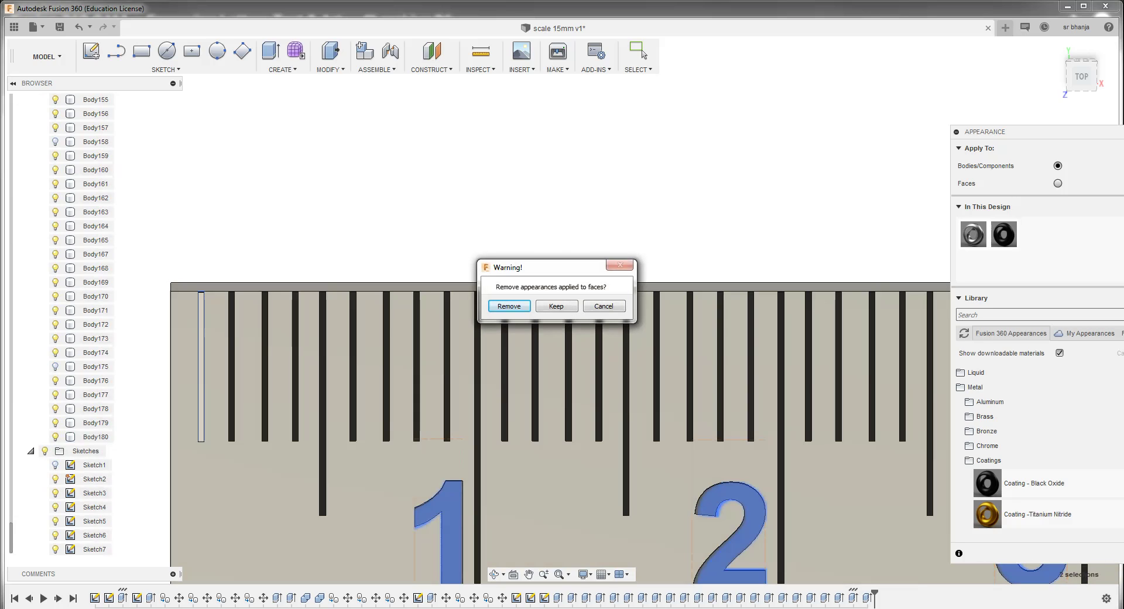
{"action": "key", "text": "Return"}
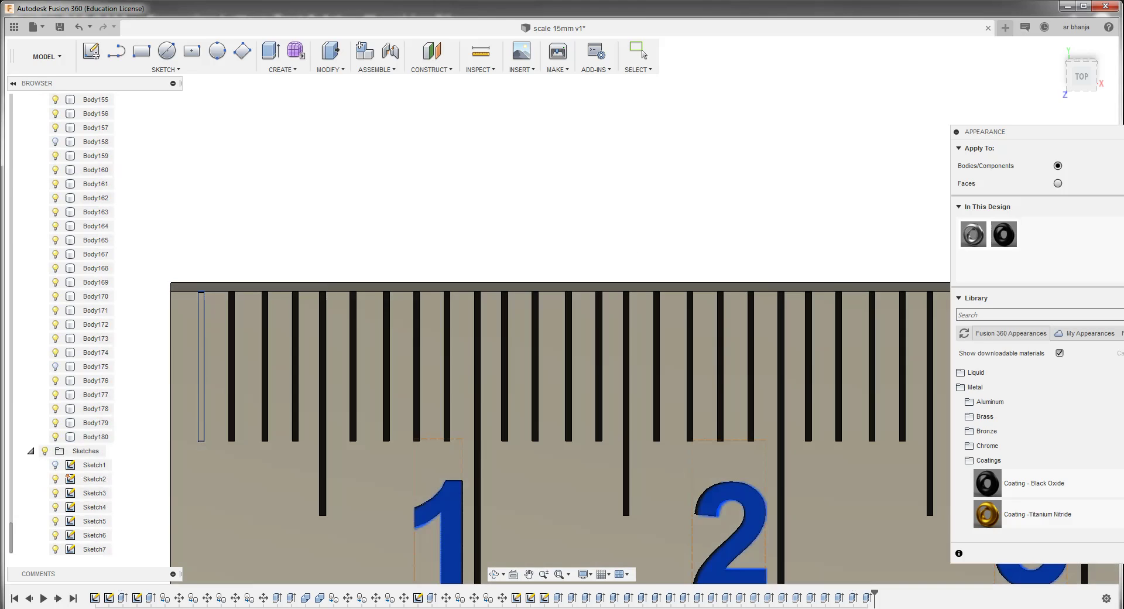
{"action": "scroll", "coordinate": [170, 337], "scroll_direction": "up", "scroll_amount": 2}
{"action": "scroll", "coordinate": [562, 375], "scroll_direction": "down", "scroll_amount": 2}
{"action": "scroll", "coordinate": [562, 374], "scroll_direction": "up", "scroll_amount": 4}
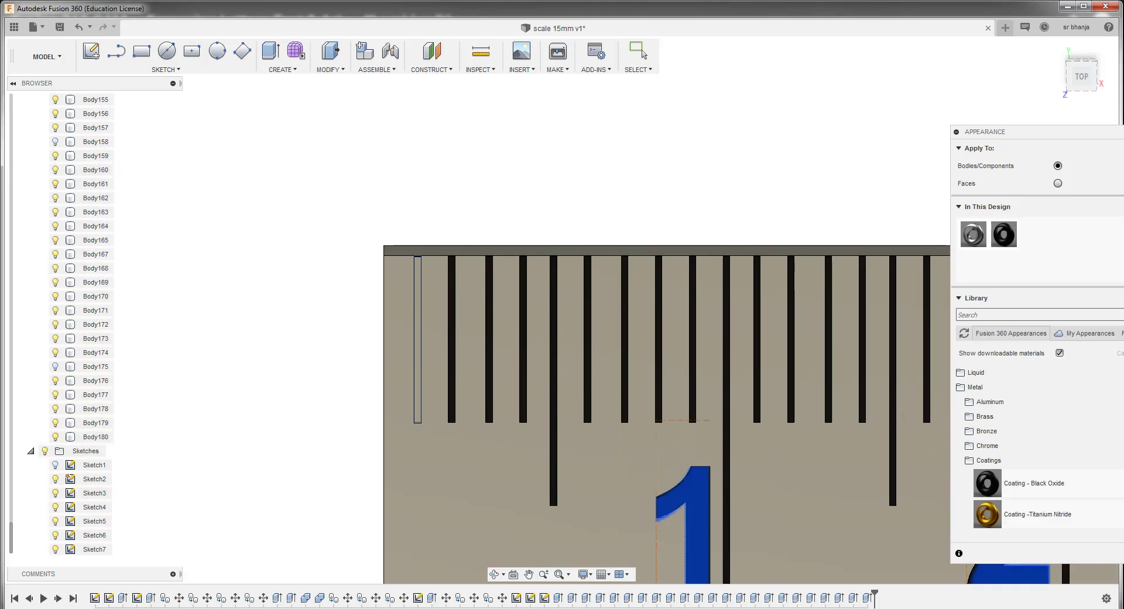
{"action": "scroll", "coordinate": [366, 322], "scroll_direction": "up", "scroll_amount": 2}
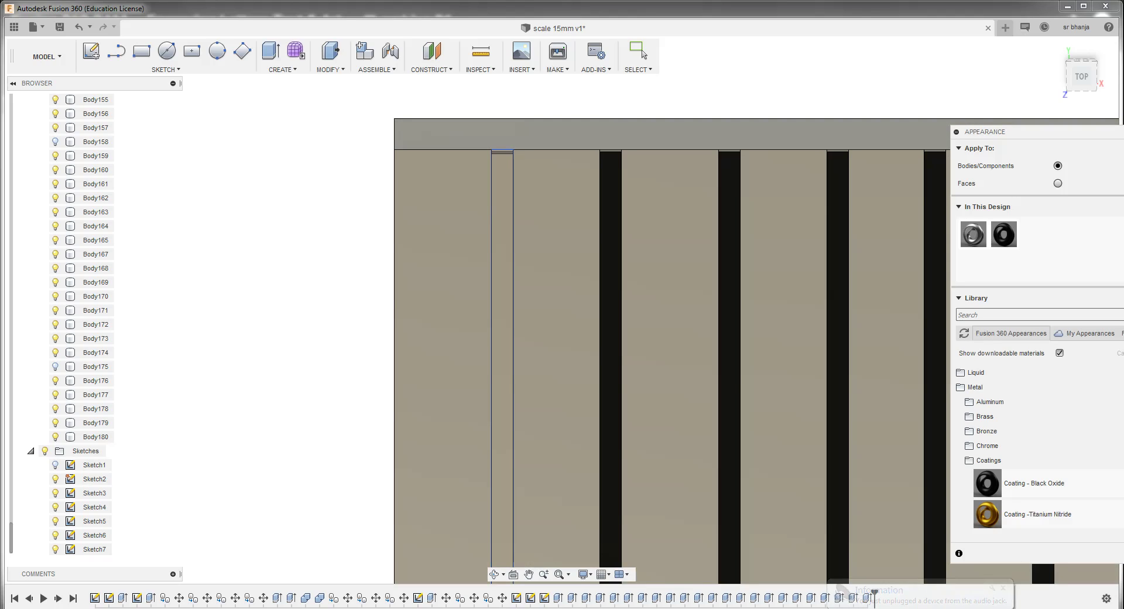
{"action": "scroll", "coordinate": [492, 181], "scroll_direction": "down", "scroll_amount": 2}
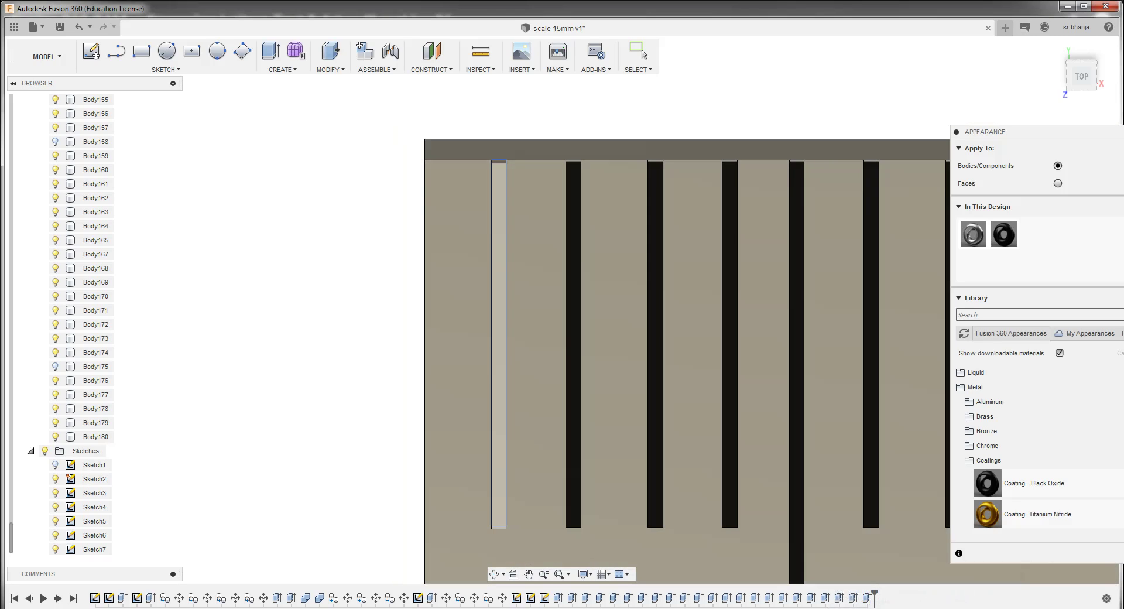
{"action": "left_click", "coordinate": [499, 345]}
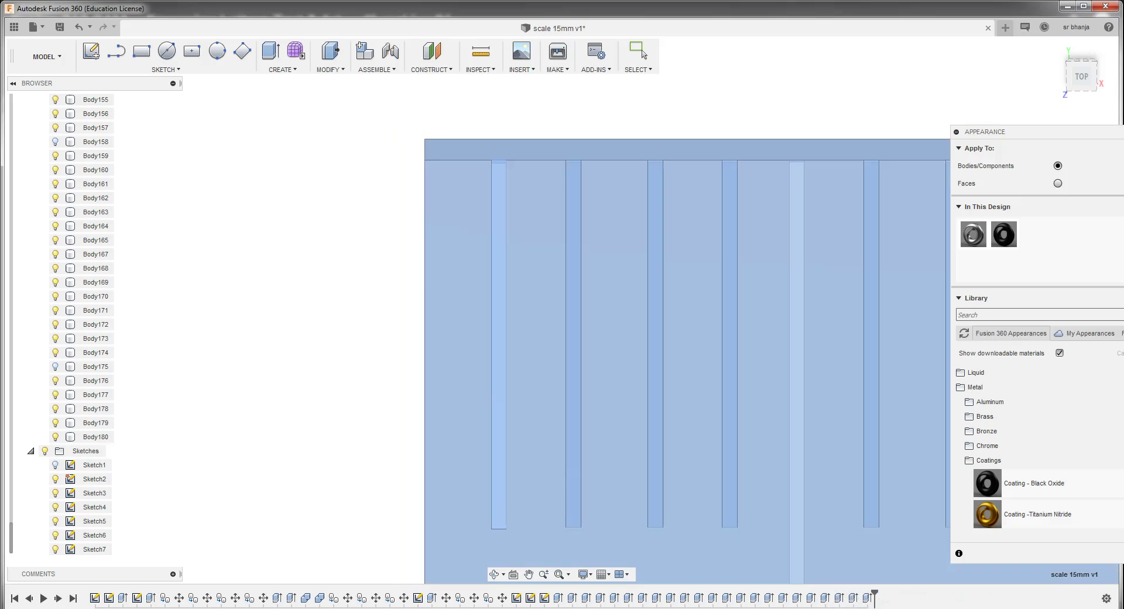
{"action": "scroll", "coordinate": [468, 171], "scroll_direction": "down", "scroll_amount": 2}
{"action": "scroll", "coordinate": [468, 171], "scroll_direction": "down", "scroll_amount": 2}
{"action": "scroll", "coordinate": [468, 172], "scroll_direction": "down", "scroll_amount": 2}
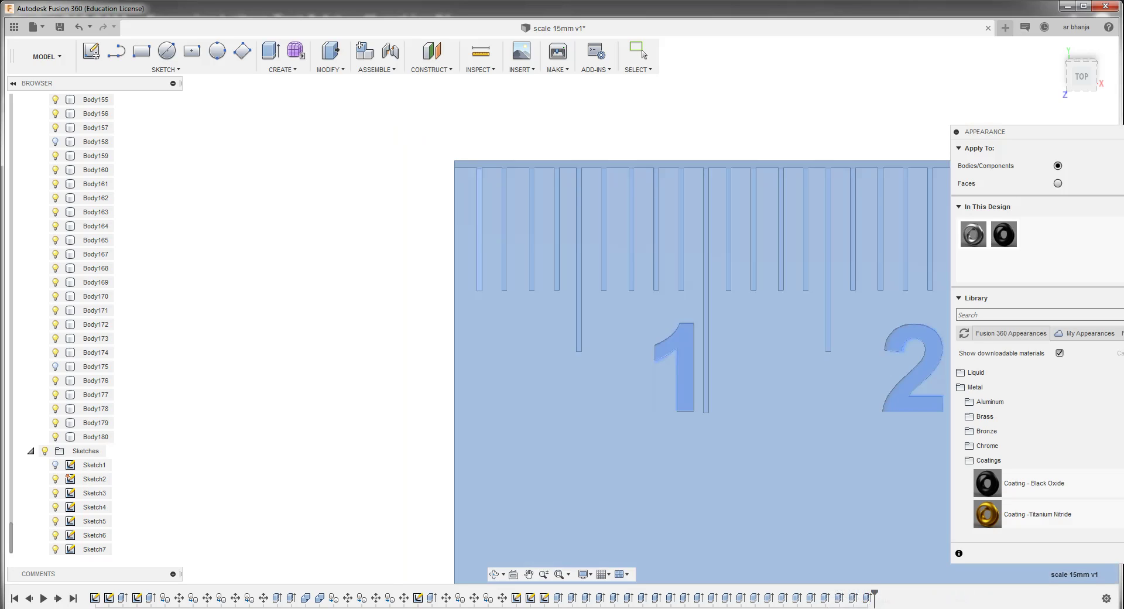
{"action": "scroll", "coordinate": [410, 199], "scroll_direction": "down", "scroll_amount": 1}
{"action": "scroll", "coordinate": [410, 199], "scroll_direction": "down", "scroll_amount": 1}
{"action": "scroll", "coordinate": [410, 199], "scroll_direction": "up", "scroll_amount": 1}
{"action": "scroll", "coordinate": [410, 199], "scroll_direction": "up", "scroll_amount": 3}
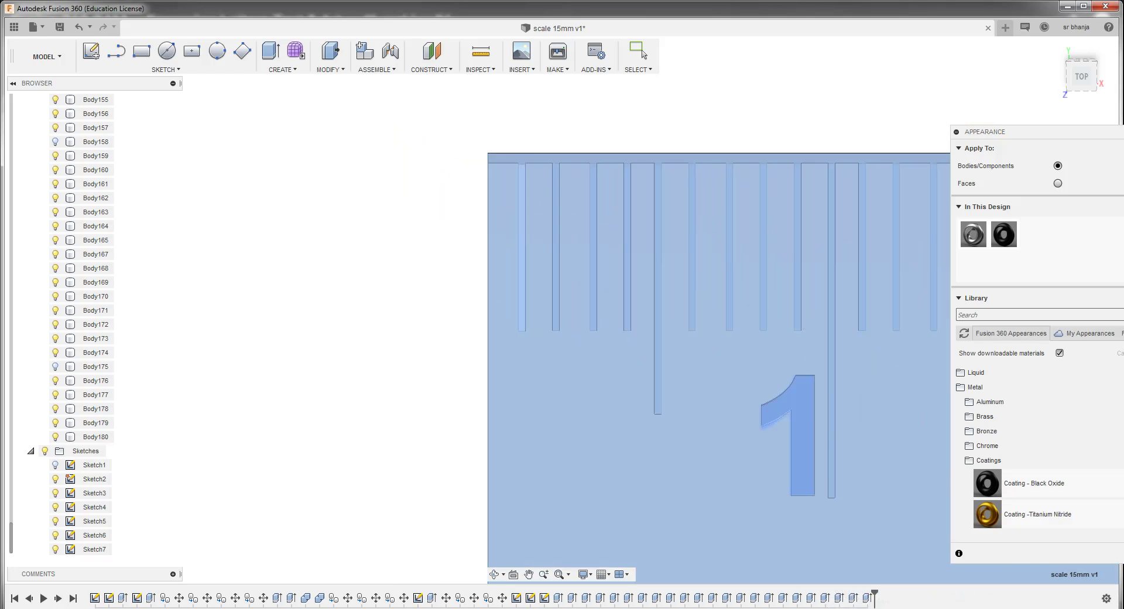
{"action": "scroll", "coordinate": [324, 262], "scroll_direction": "up", "scroll_amount": 2}
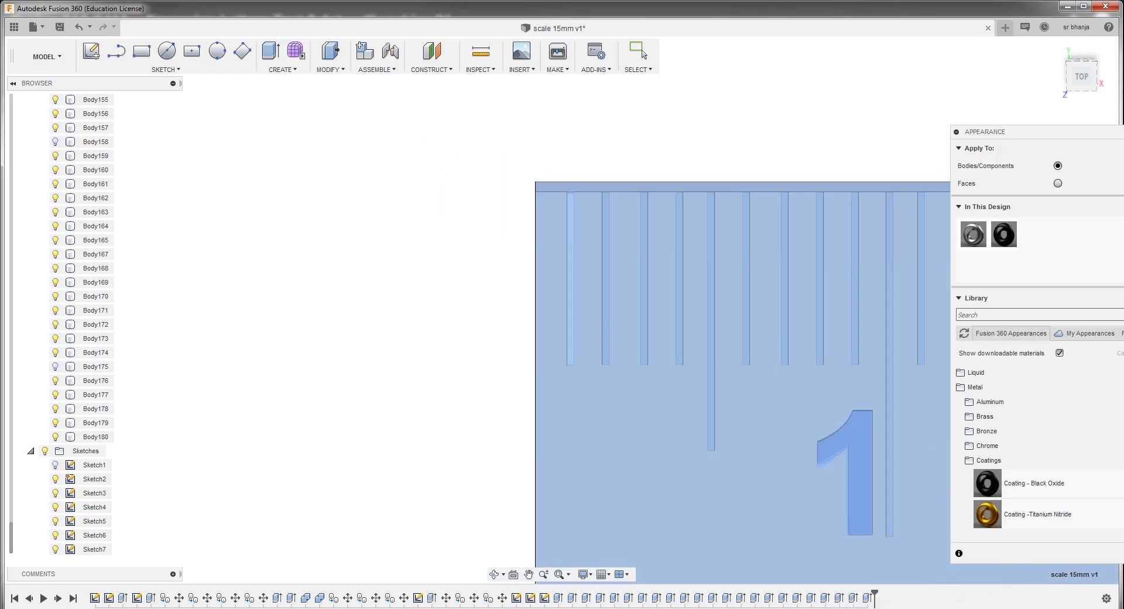
{"action": "scroll", "coordinate": [491, 393], "scroll_direction": "down", "scroll_amount": 1}
Orbit the ruler into a tilted view, then return to the flat TOP view
{"action": "left_click", "coordinate": [1007, 608]}
{"action": "left_click", "coordinate": [989, 560]}
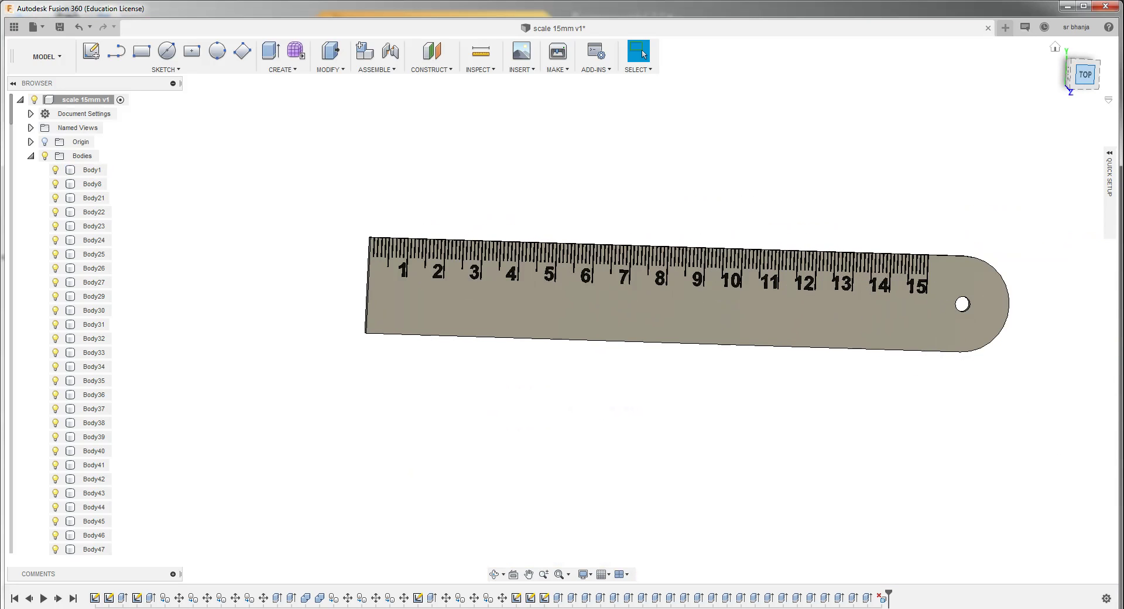
{"action": "middle_click_drag", "start_coordinate": [561, 309], "coordinate": [562, 309], "text": "shift"}
{"action": "left_click", "coordinate": [1081, 73]}
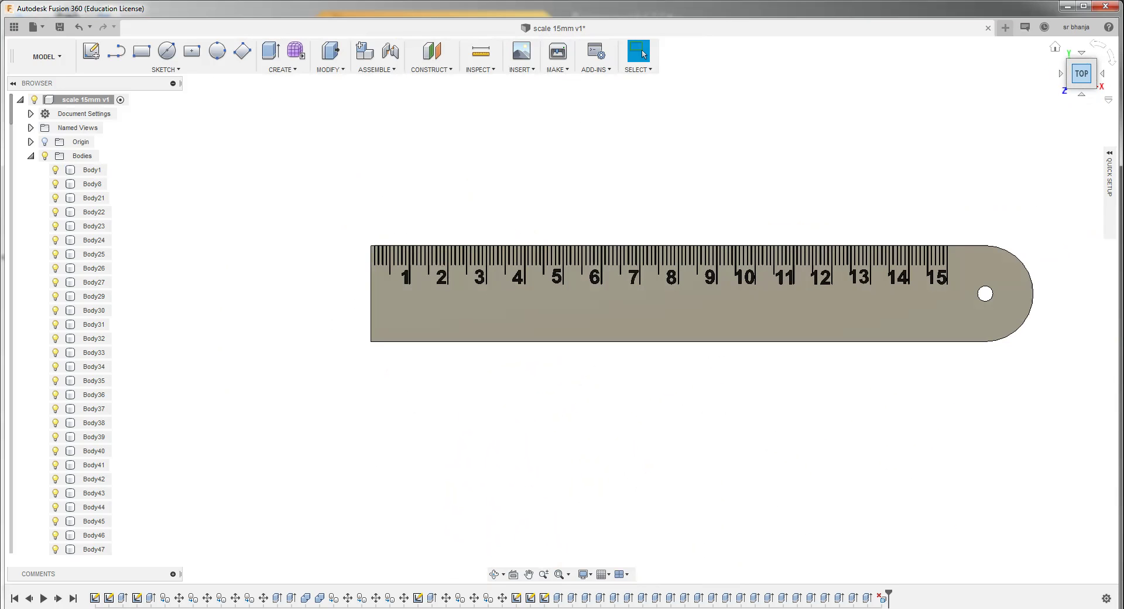
Open the Appearance library and select Body1, the ruler plate
{"action": "key", "text": "a"}
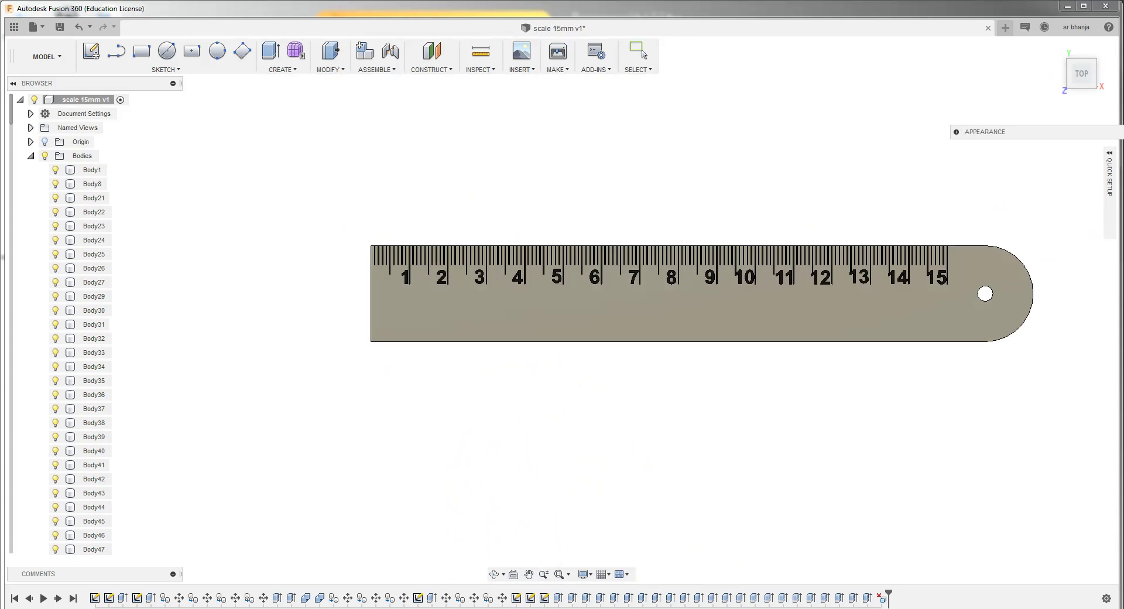
{"action": "left_click", "coordinate": [485, 316]}
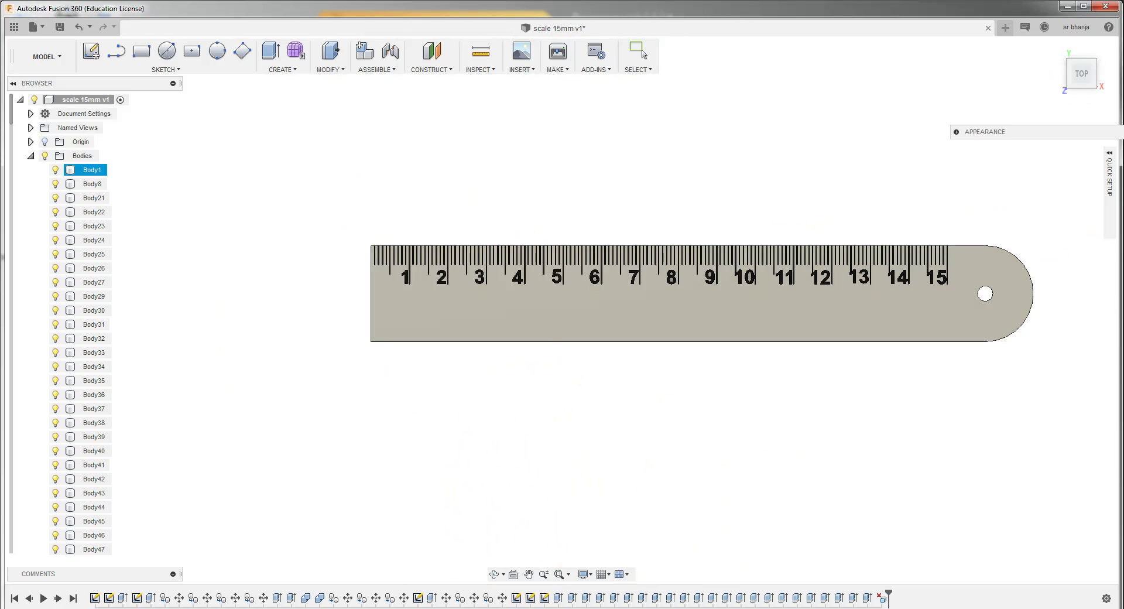
{"action": "right_click", "coordinate": [485, 316]}
{"action": "key", "text": "Escape"}
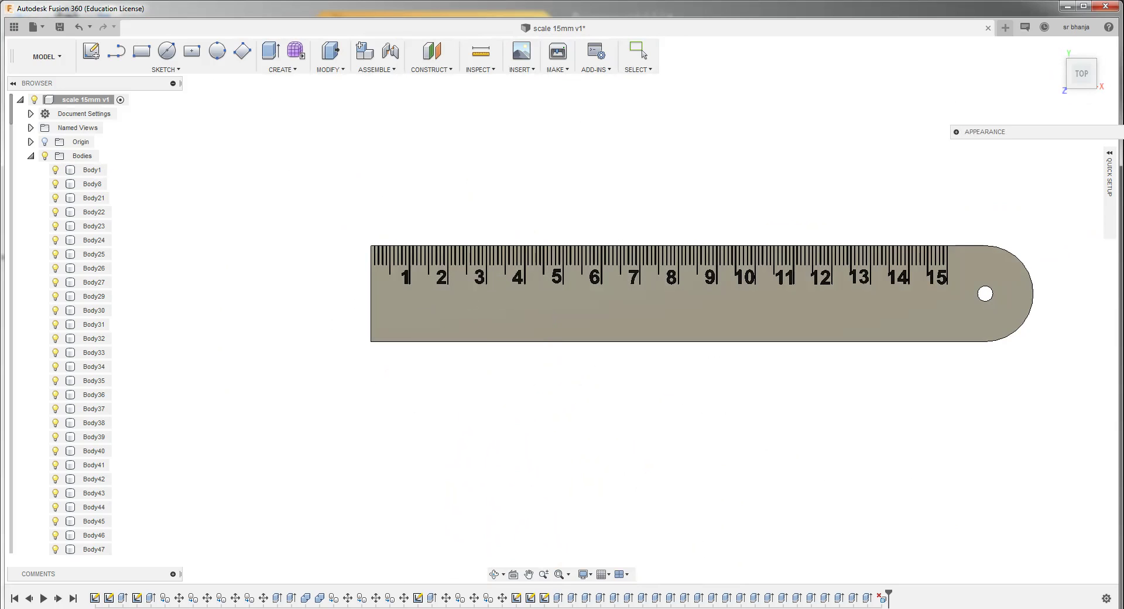
{"action": "left_click", "coordinate": [92, 170]}
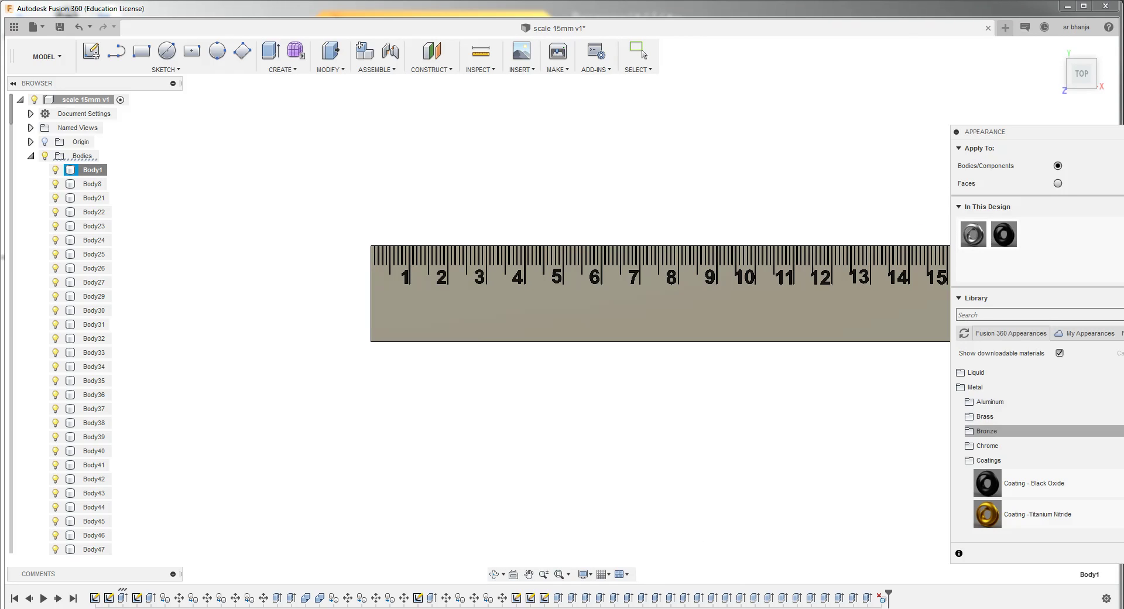
Apply the Metal > Chrome appearance to the ruler plate
{"action": "scroll", "coordinate": [1014, 431], "scroll_direction": "down", "scroll_amount": 3}
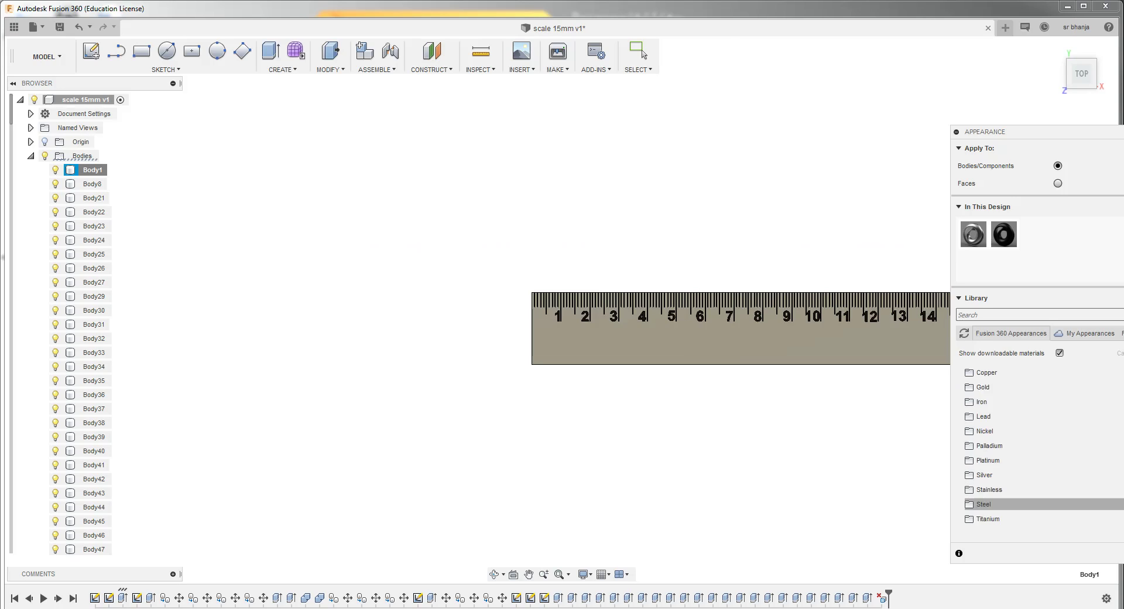
{"action": "left_click", "coordinate": [983, 505]}
{"action": "scroll", "coordinate": [990, 457], "scroll_direction": "down", "scroll_amount": 1}
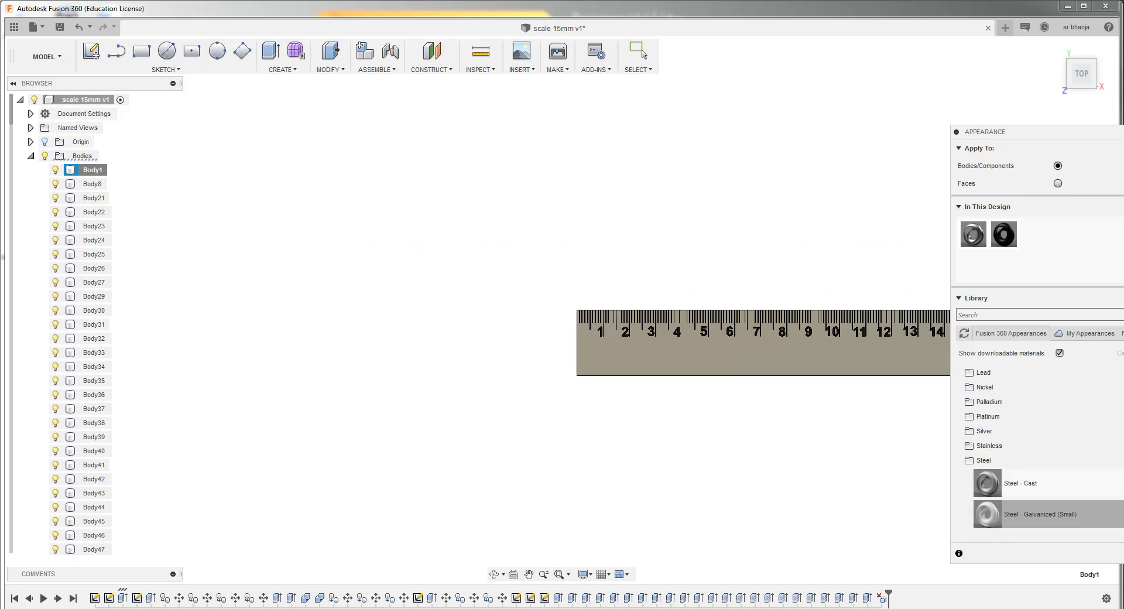
{"action": "scroll", "coordinate": [1042, 445], "scroll_direction": "up", "scroll_amount": 3}
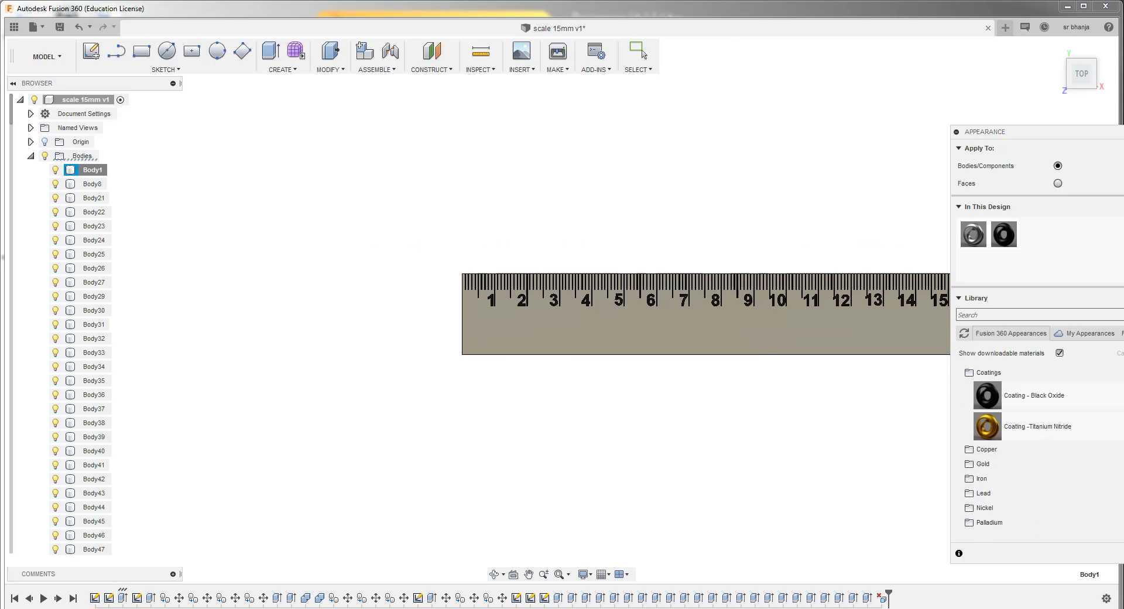
{"action": "scroll", "coordinate": [1030, 427], "scroll_direction": "up", "scroll_amount": 3}
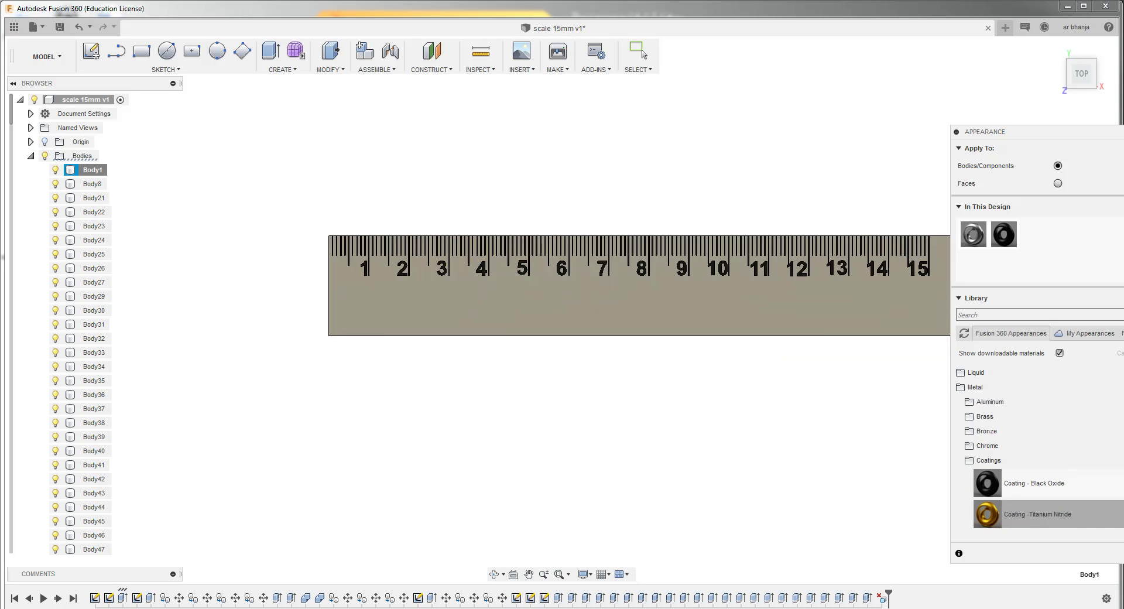
{"action": "left_click", "coordinate": [987, 445]}
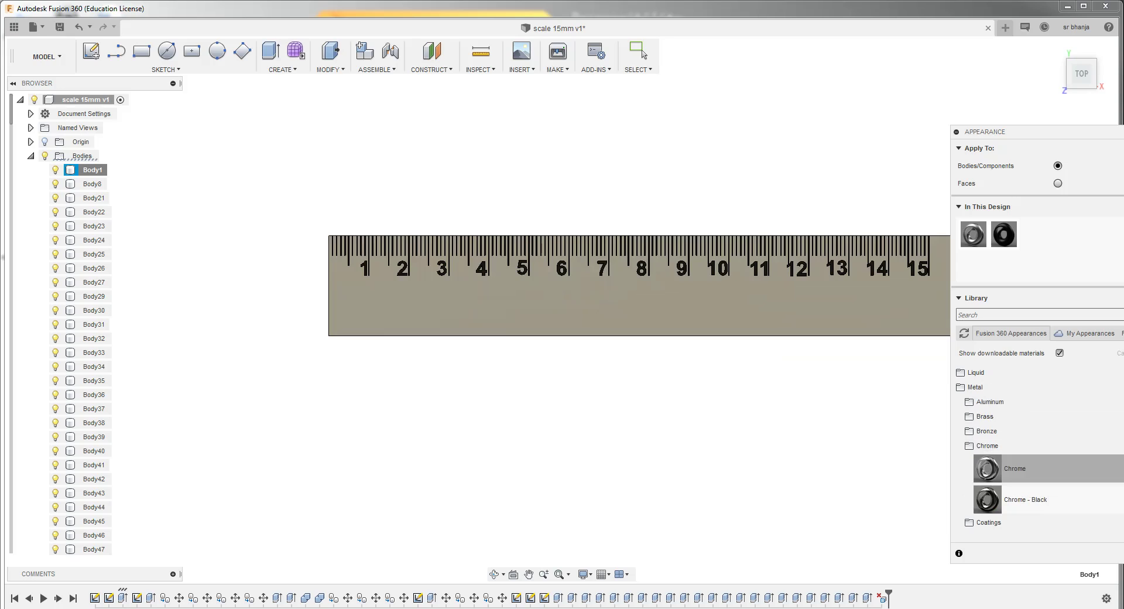
{"action": "left_click_drag", "start_coordinate": [987, 469], "coordinate": [638, 293]}
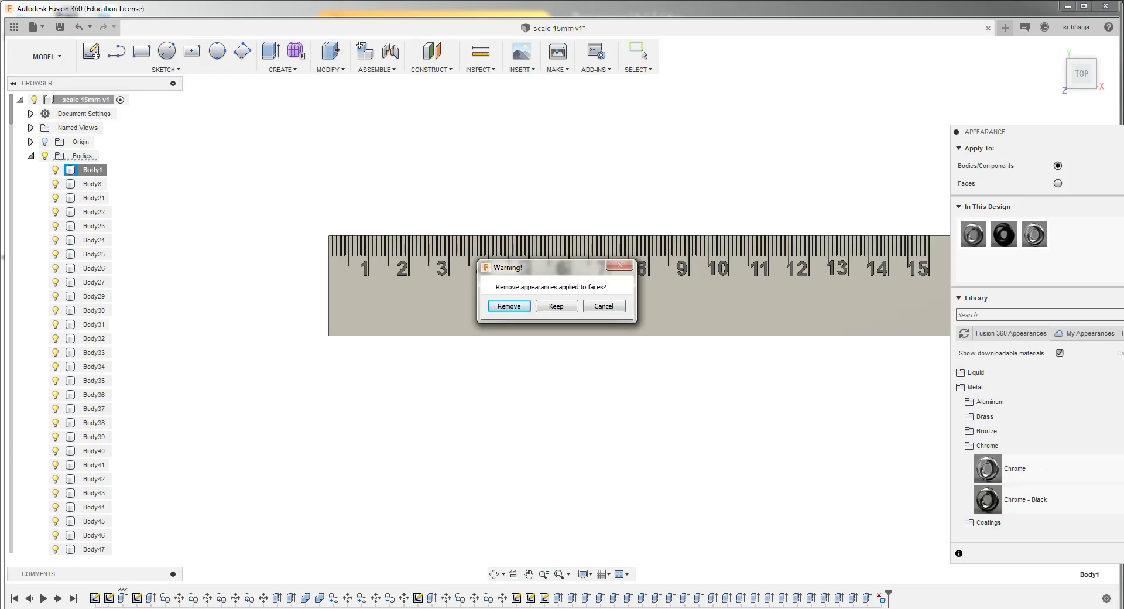
Accept removing face appearances, attempt to delete the chrome appearance, and close the library
{"action": "key", "text": "Return"}
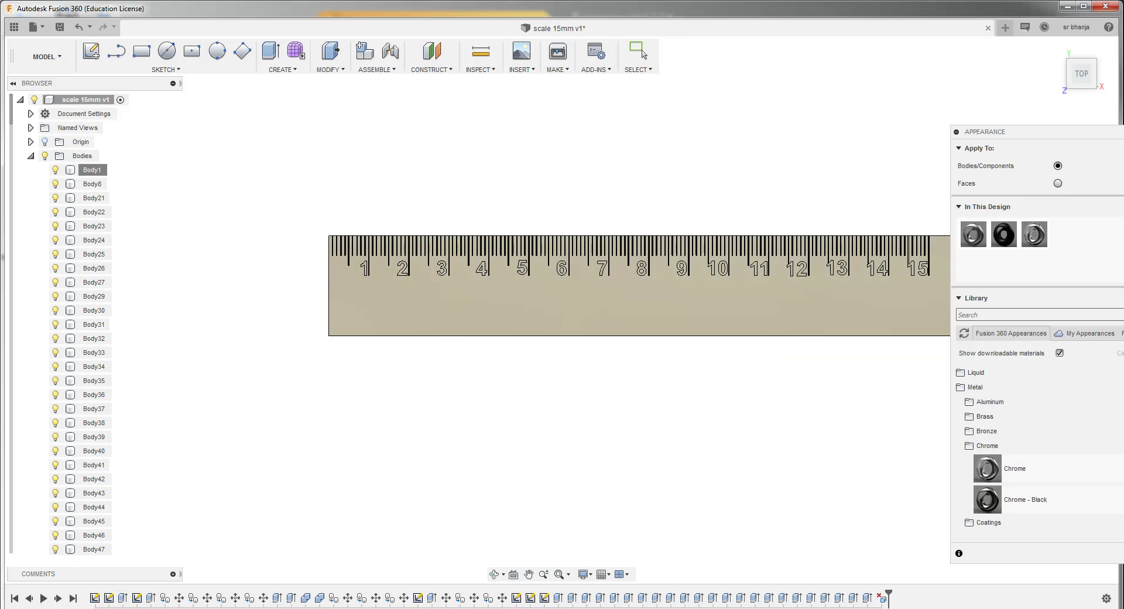
{"action": "key", "text": "Delete"}
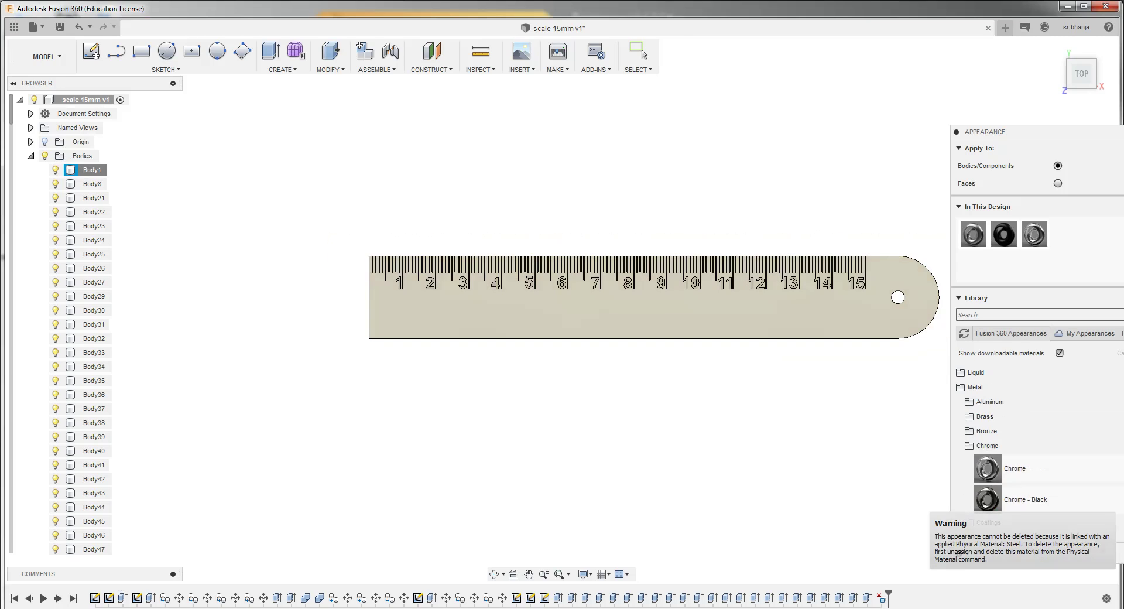
{"action": "key", "text": "Escape"}
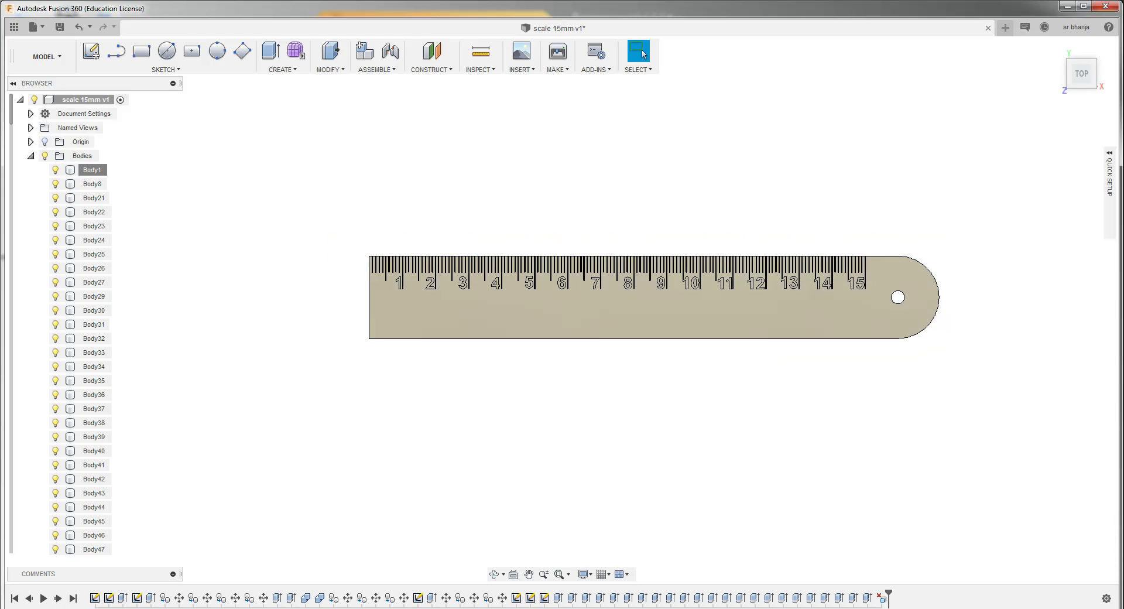
{"action": "key", "text": "ctrl+z"}
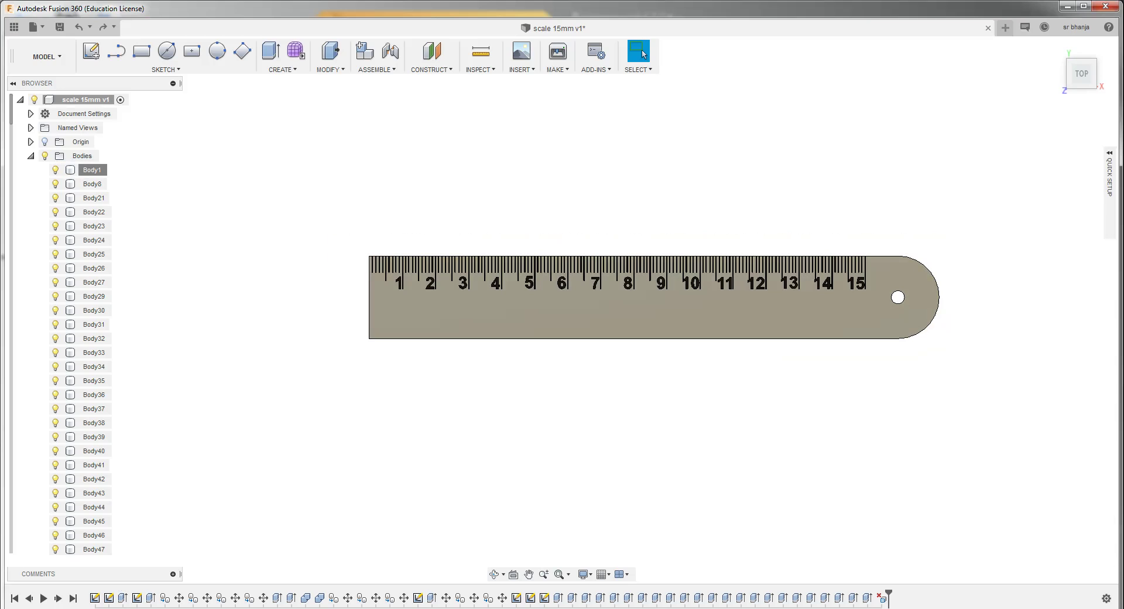
{"action": "middle_click_drag", "start_coordinate": [561, 310], "coordinate": [561, 310], "text": "shift"}
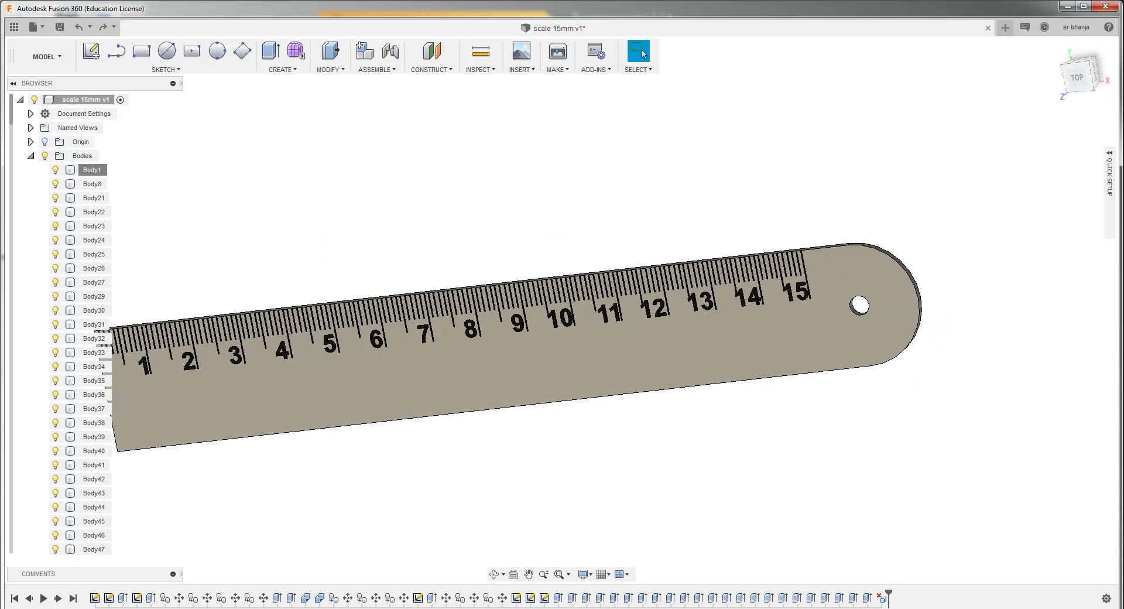
{"action": "scroll", "coordinate": [603, 271], "scroll_direction": "up", "scroll_amount": 1}
{"action": "scroll", "coordinate": [603, 271], "scroll_direction": "up", "scroll_amount": 2}
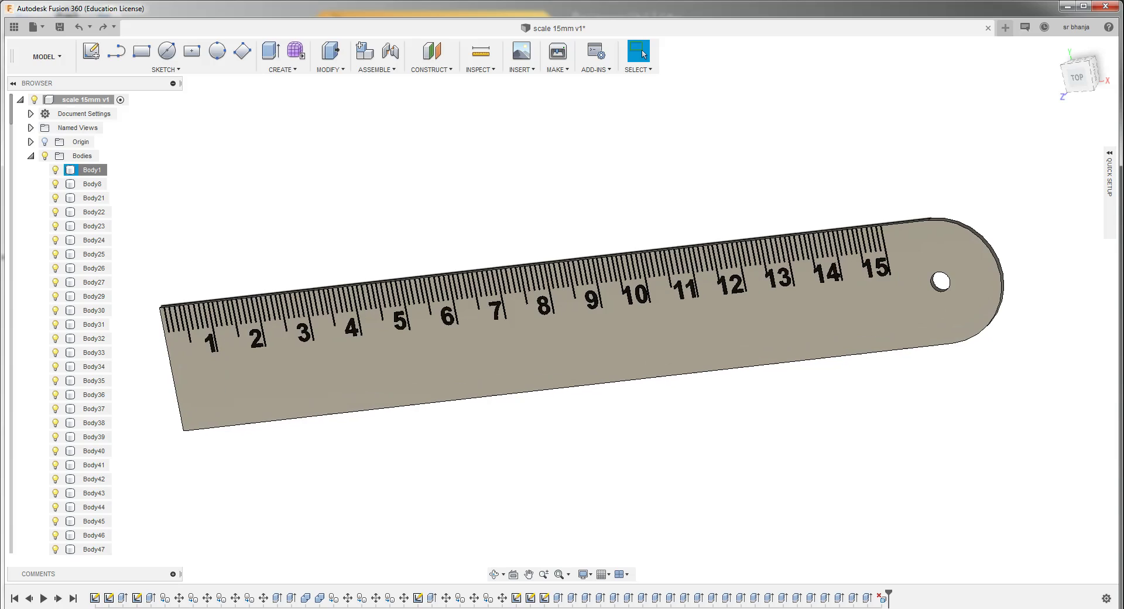